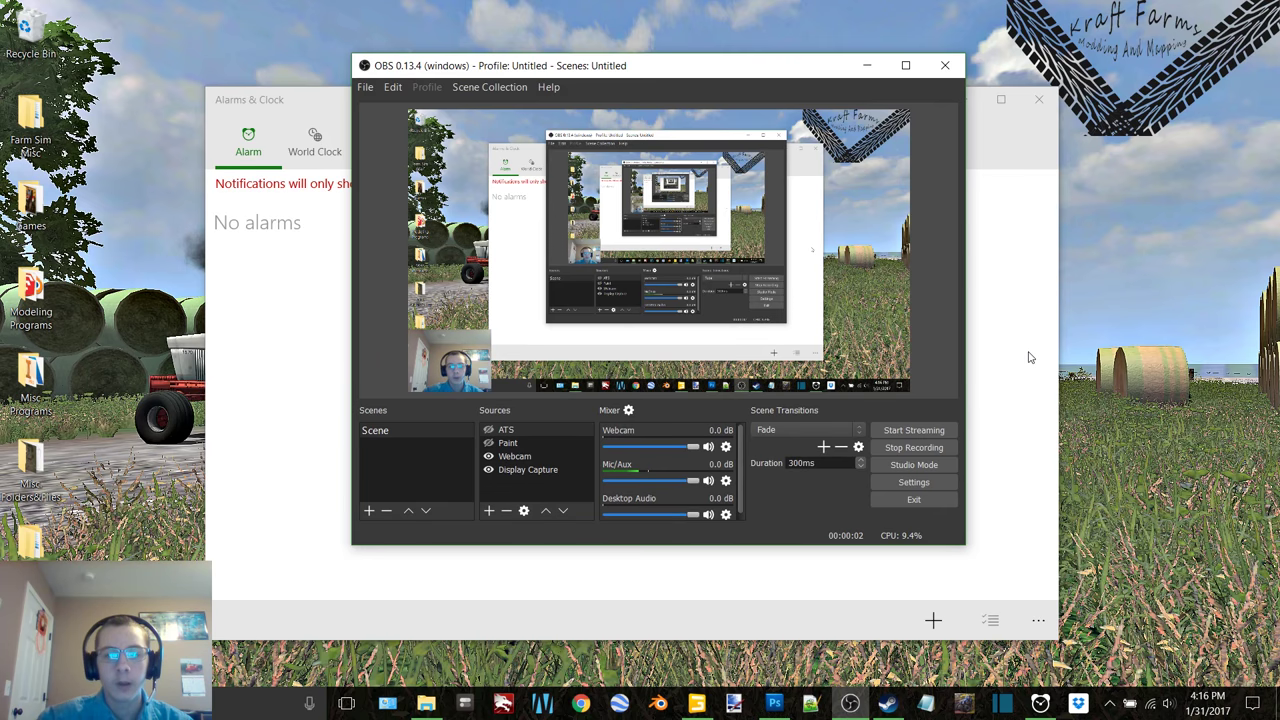
Step: Close the Alarms & Clock window to leave the desktop free
left_click(1030, 357)
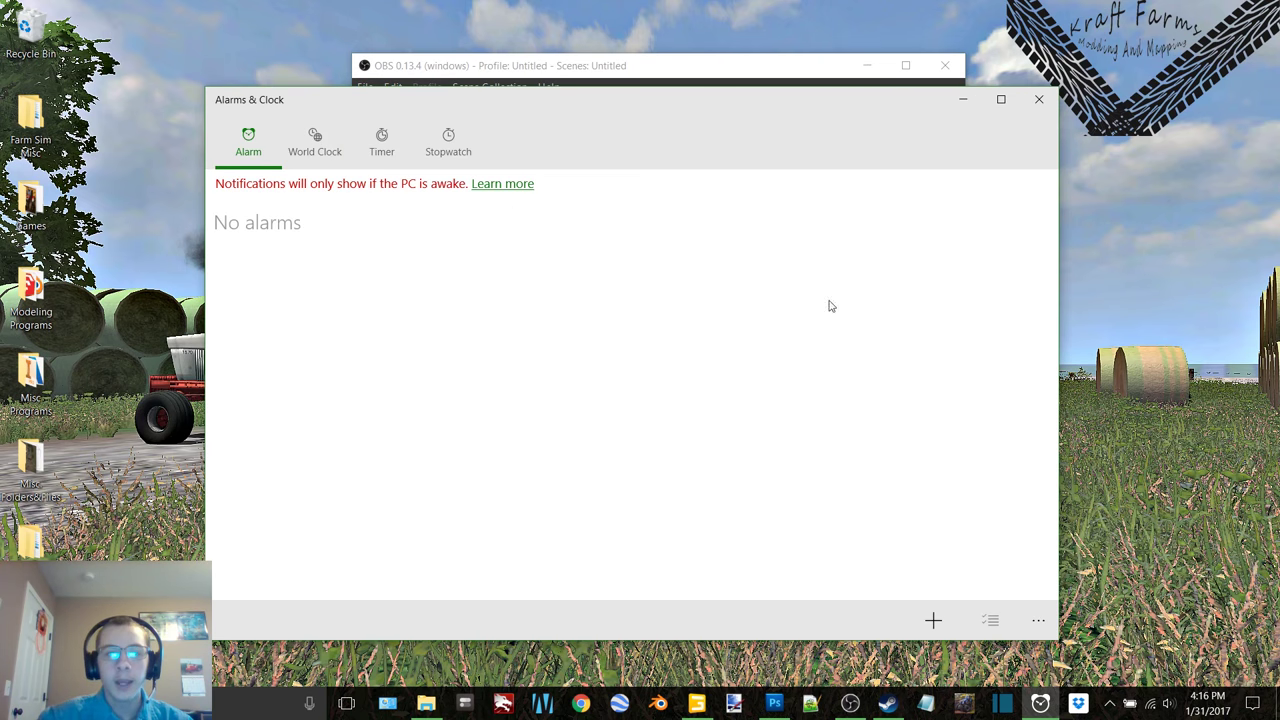
left_click(381, 143)
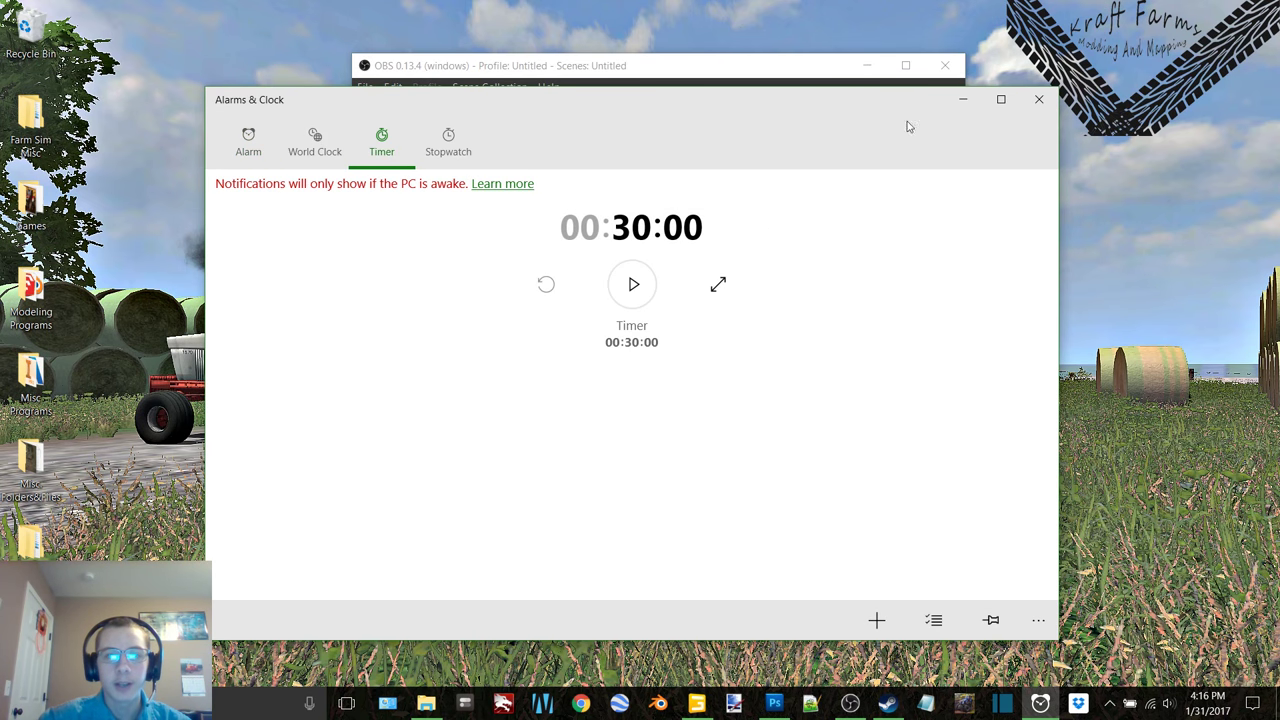
left_click(1039, 100)
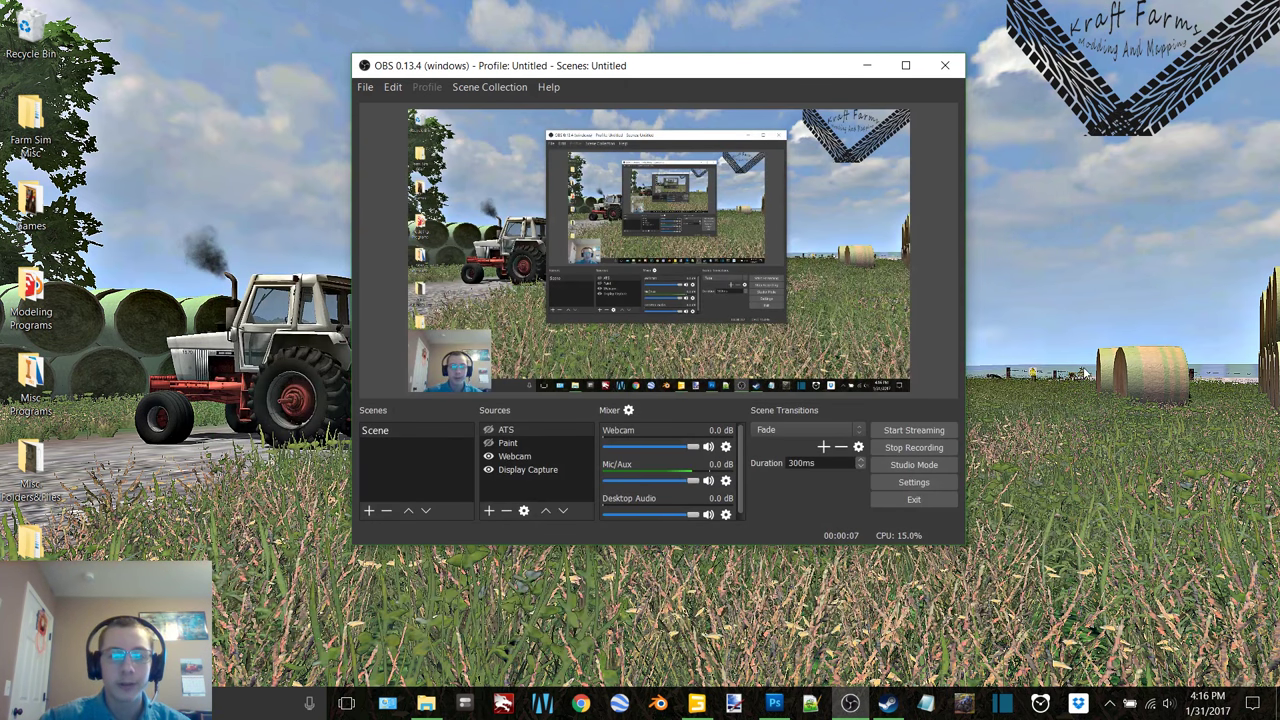
left_click(780, 618)
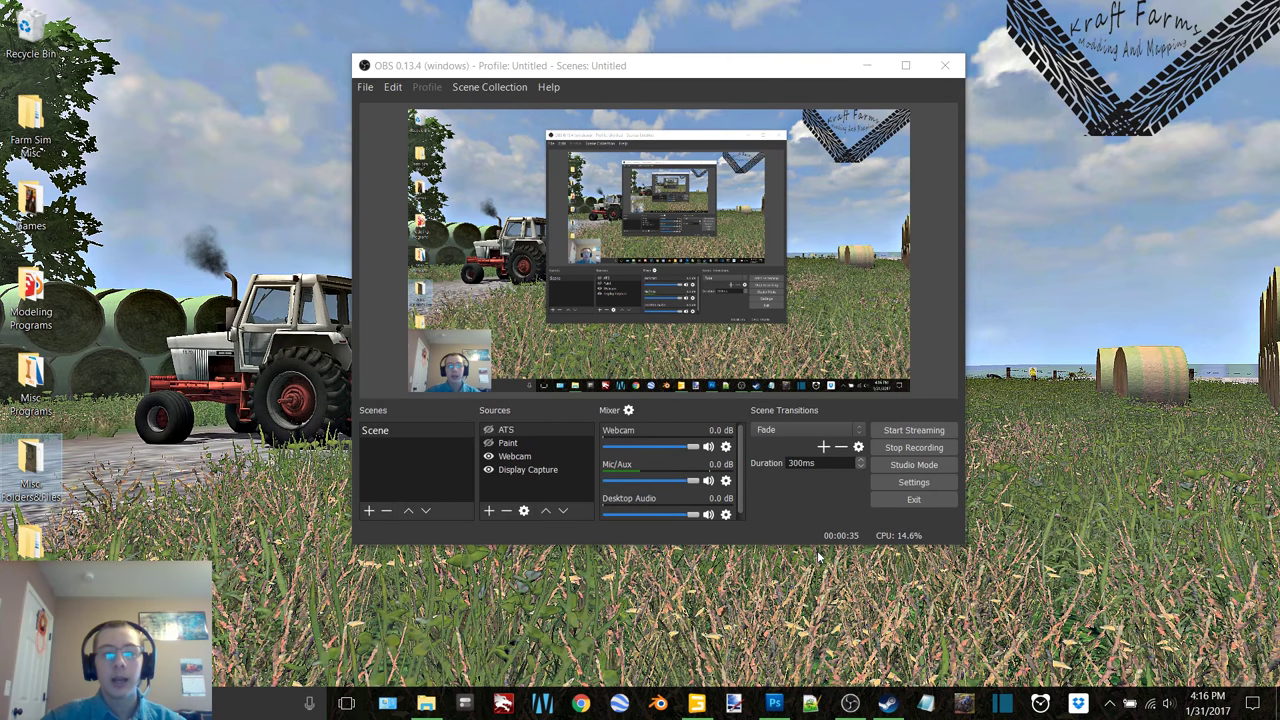
Step: Switch to GIANTS Editor and examine the long straight road and the surrounding terrain of map01.i3d
left_click(702, 702)
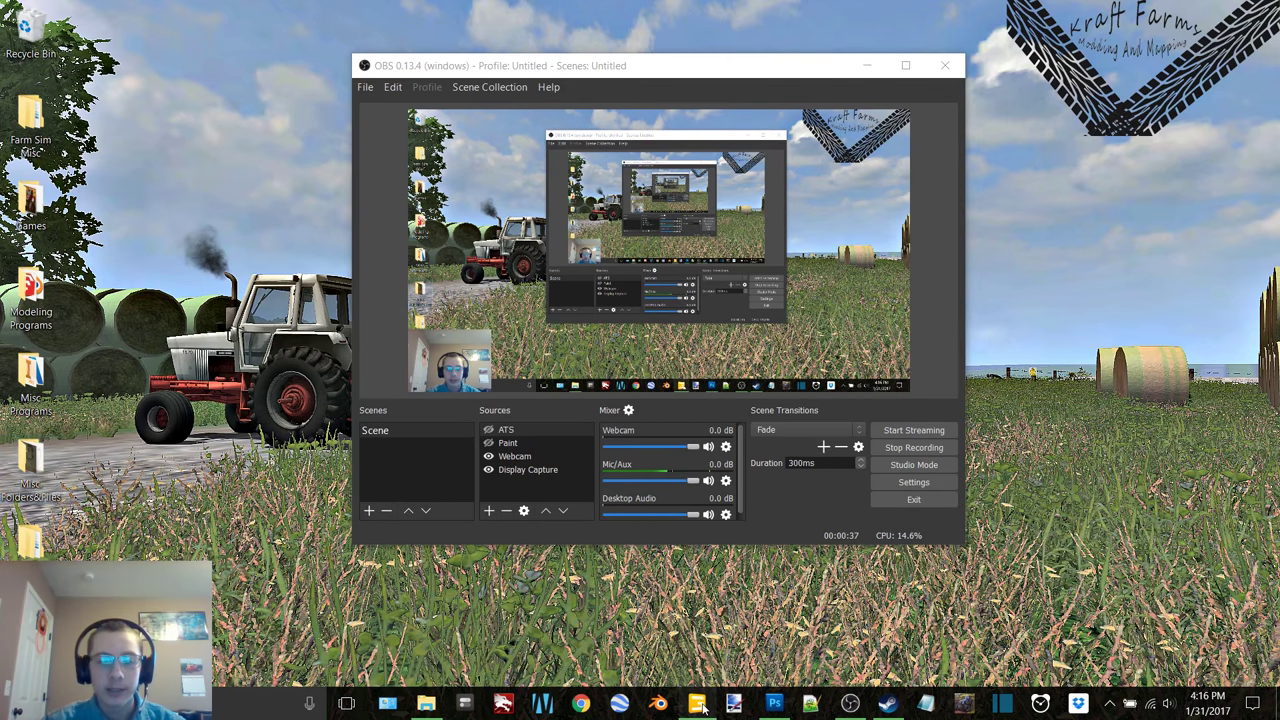
left_click_drag(607, 271, 513, 253, "alt")
right_click_drag(513, 258, 446, 265)
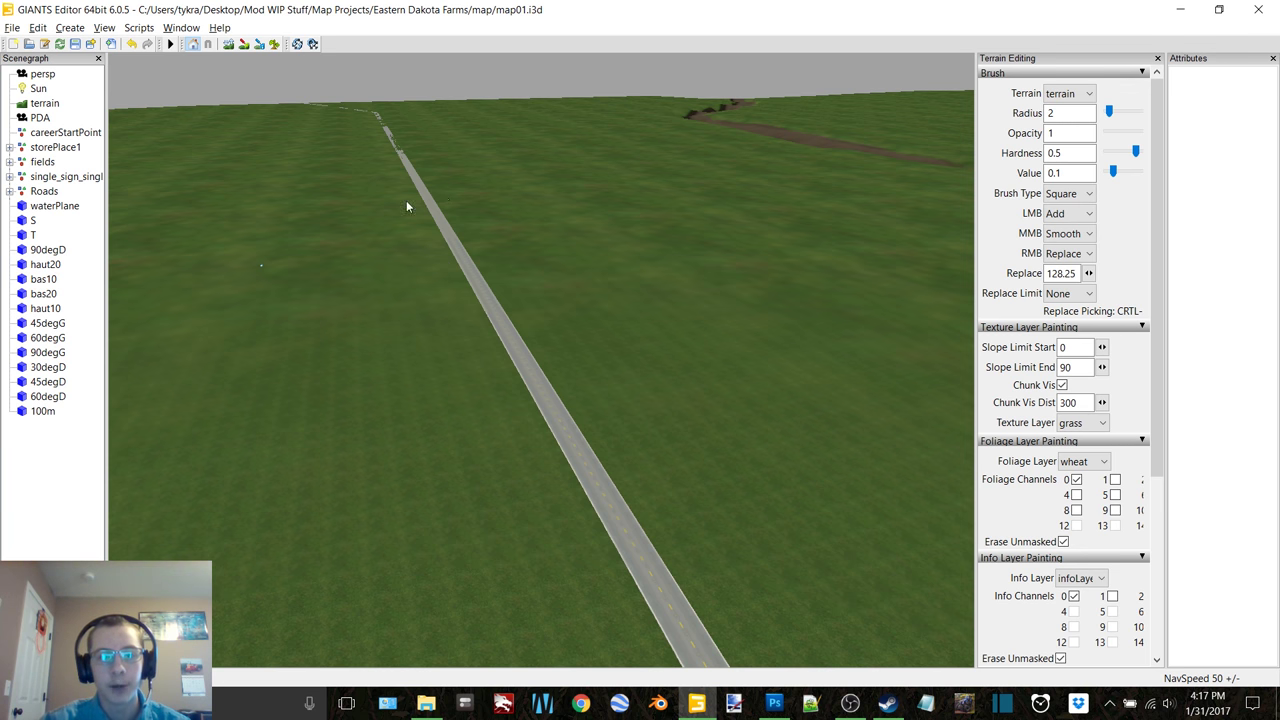
scroll(603, 186, "down", 3)
left_click_drag(603, 186, 803, 194, "alt")
scroll(803, 194, "up", 3)
middle_click_drag(606, 293, 764, 263)
Step: Switch to Google Earth and search for LaMoure, ND
left_click(622, 708)
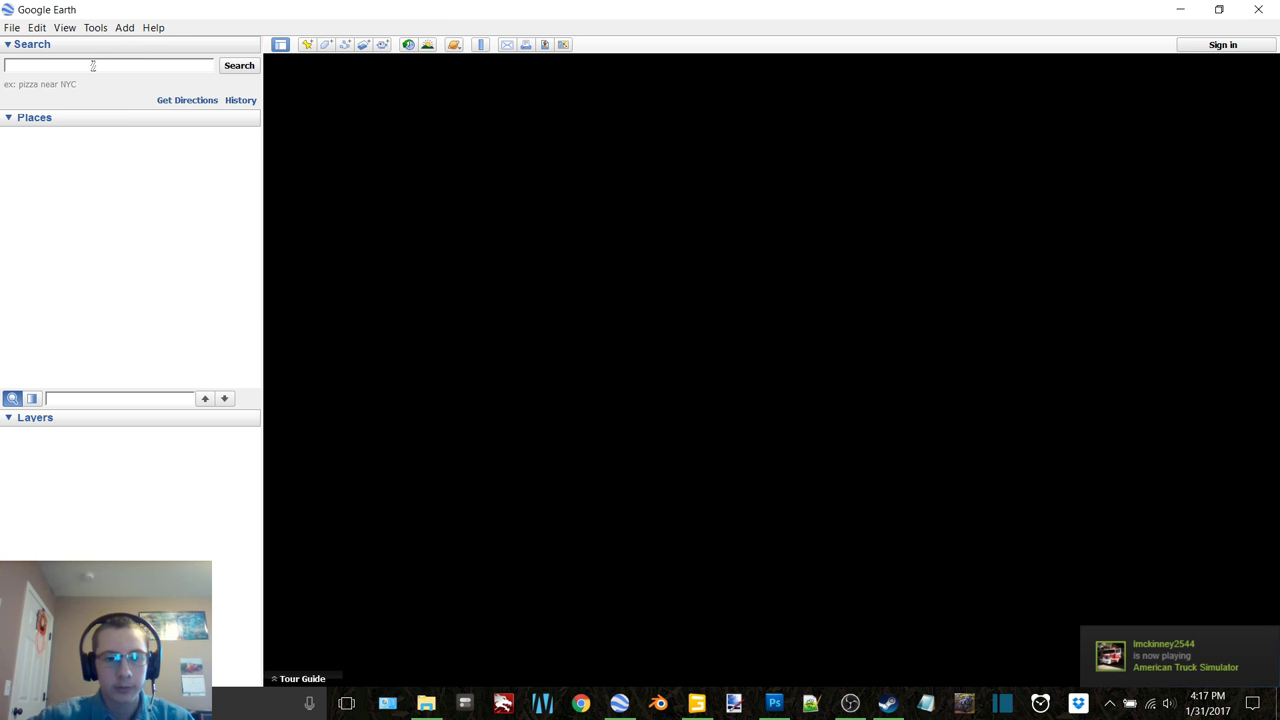
left_click(93, 65)
type("LaM")
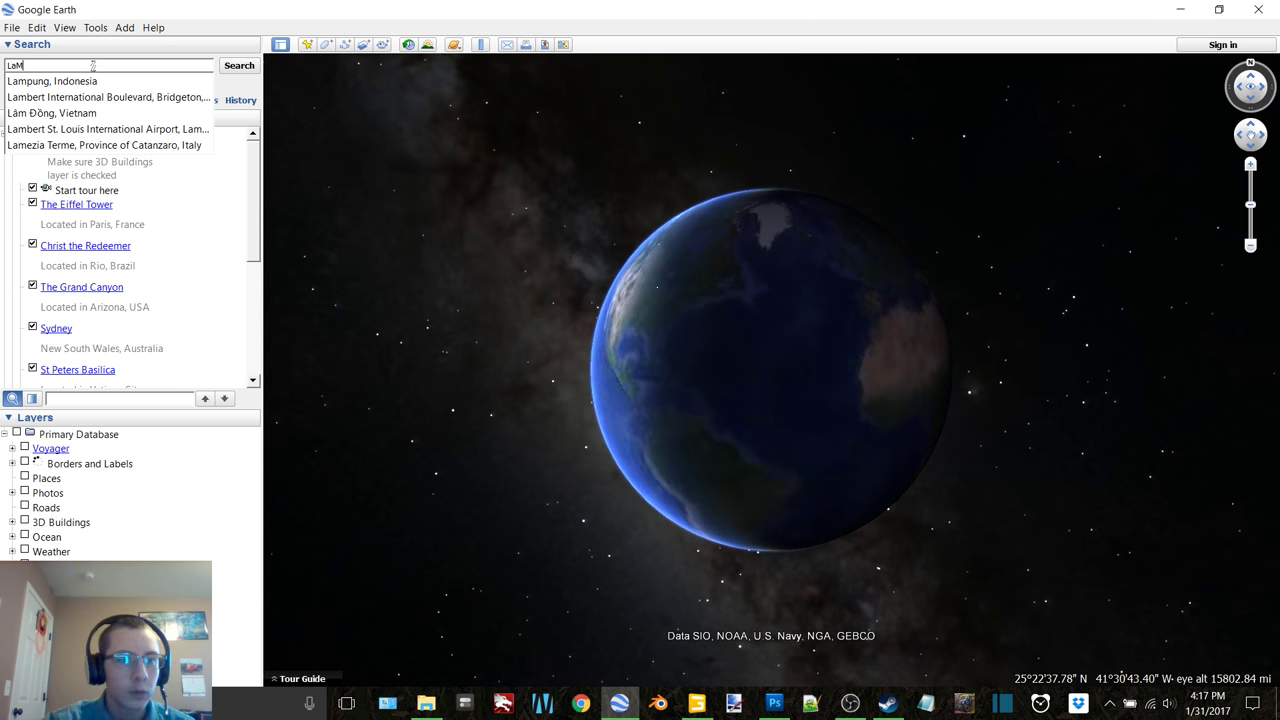
type("ou")
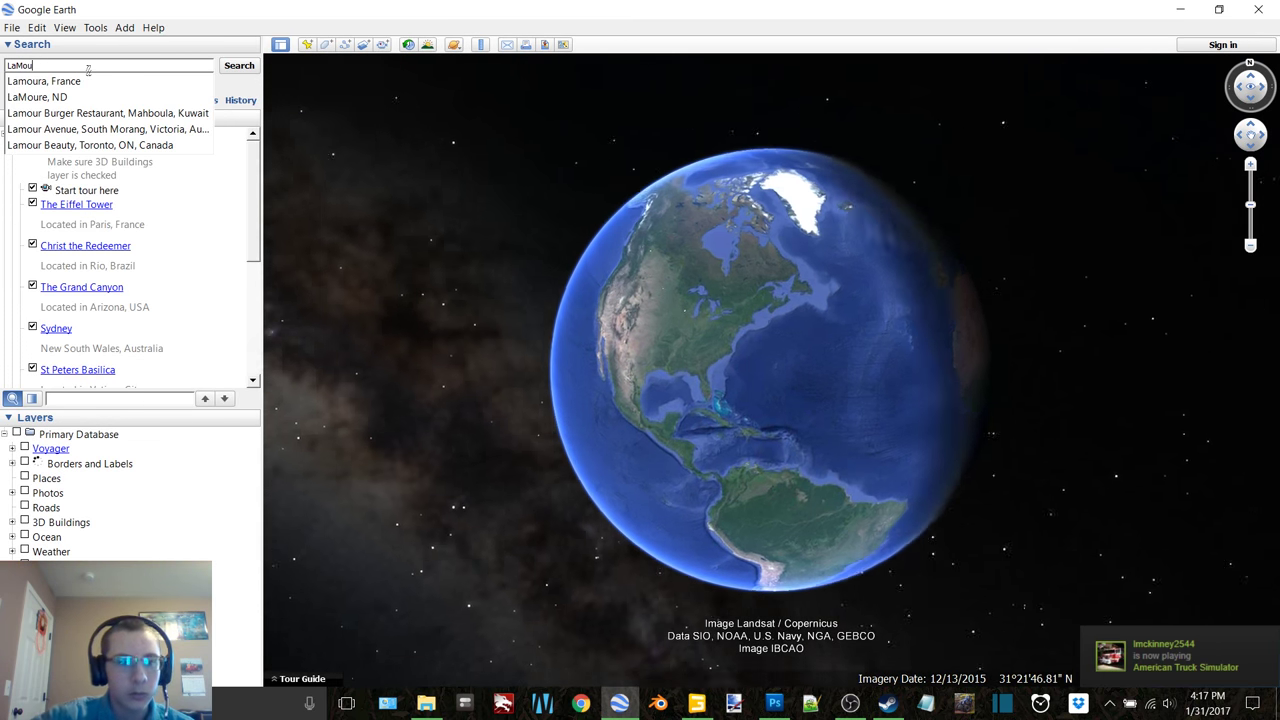
left_click(57, 97)
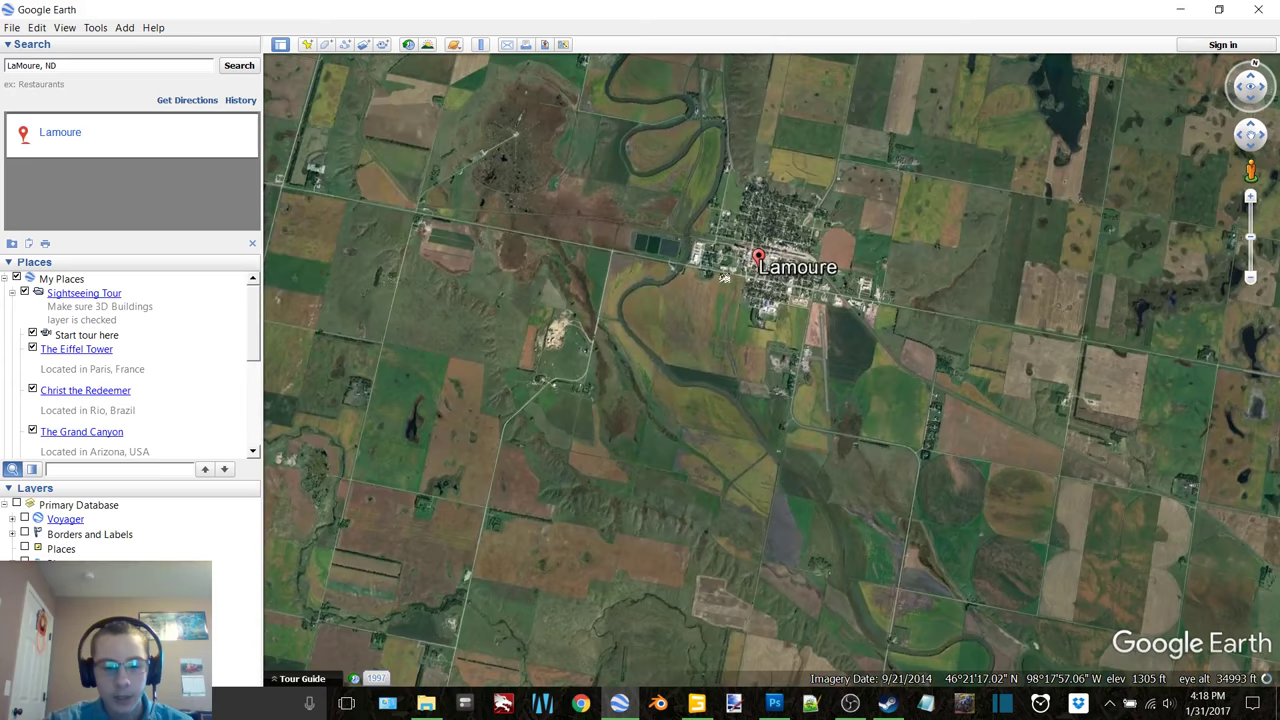
Step: Examine the river, fields and roads around Lamoure in the satellite imagery, and close Google Earth
left_click_drag(724, 277, 802, 558)
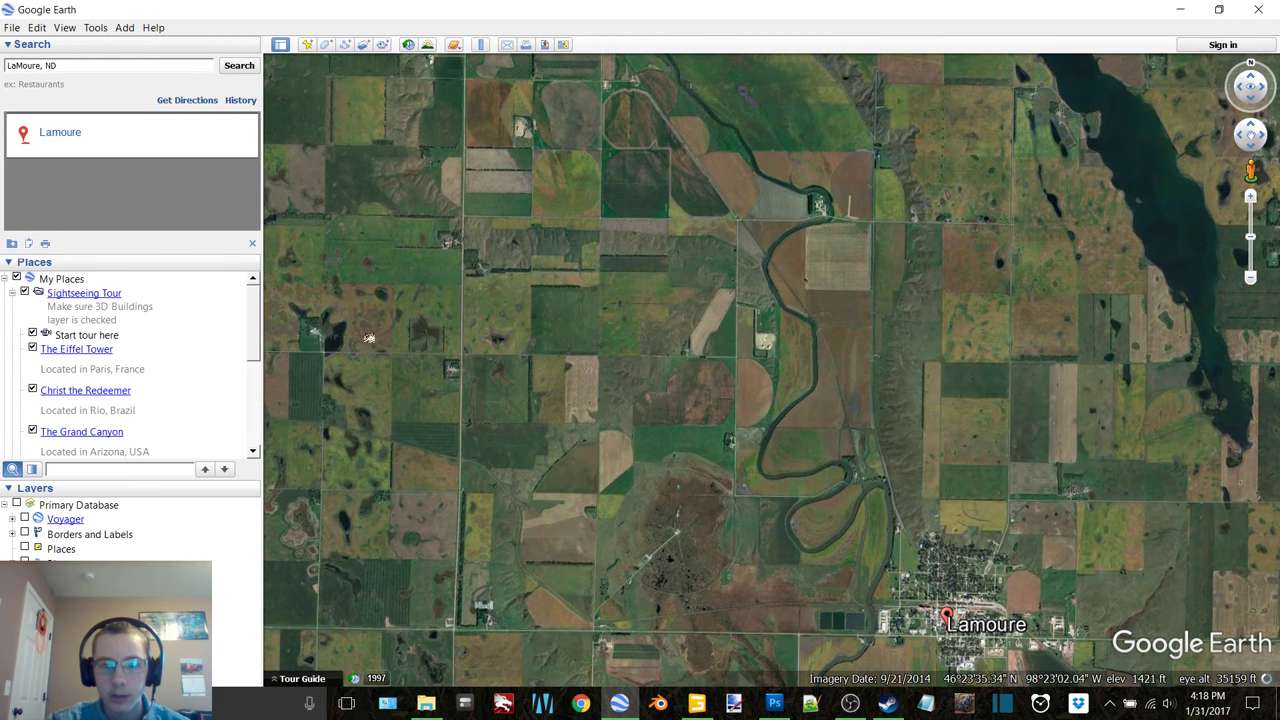
left_click_drag(1065, 441, 963, 420)
left_click_drag(256, 350, 255, 431)
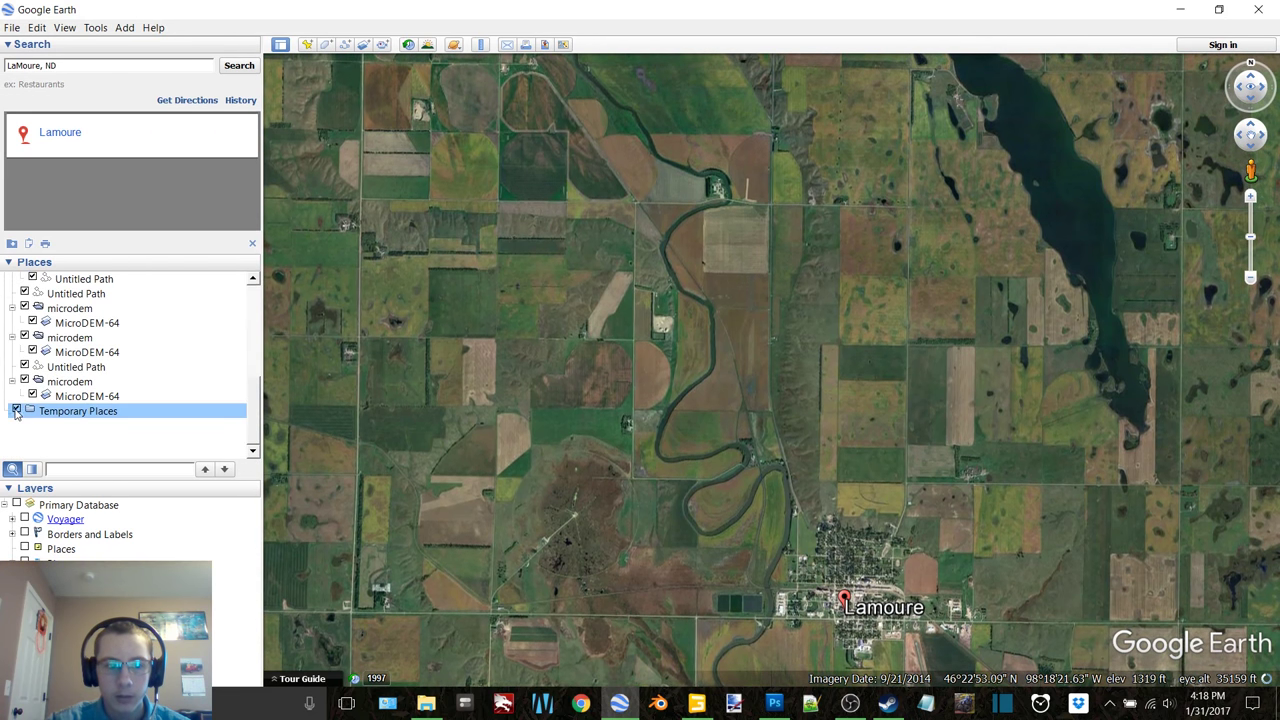
scroll(38, 375, "up", 2)
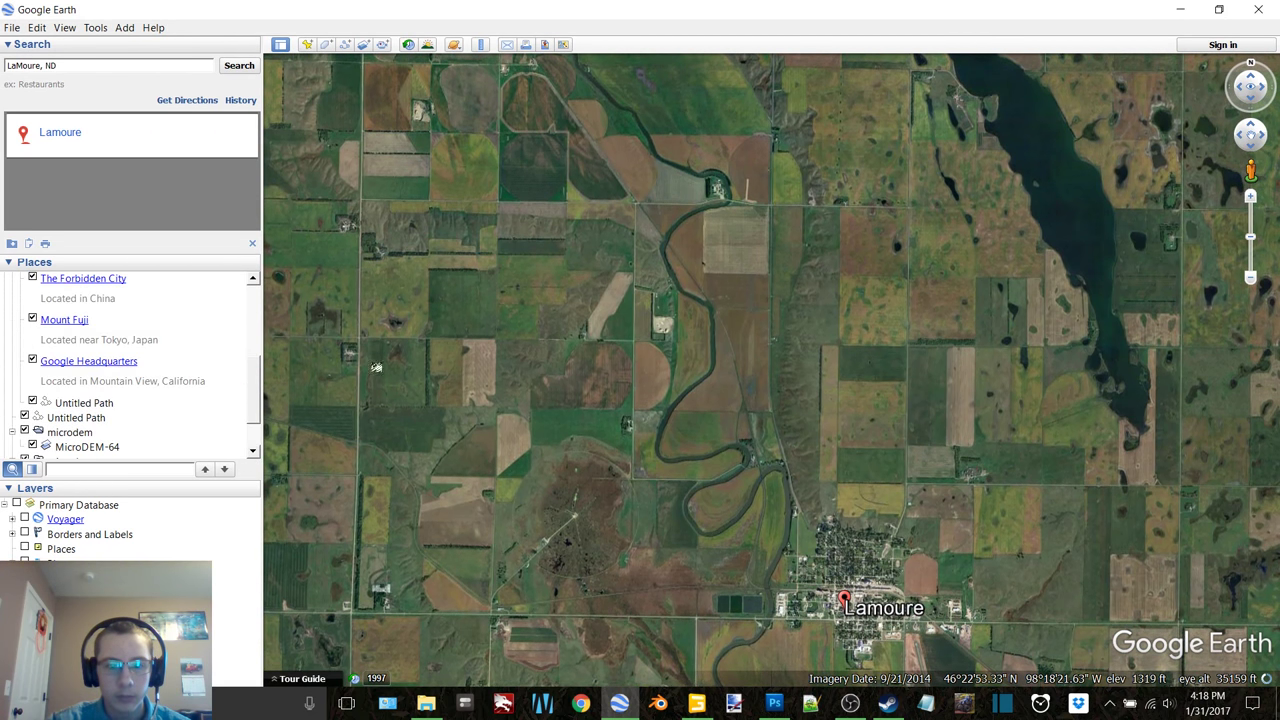
left_click_drag(760, 392, 660, 252)
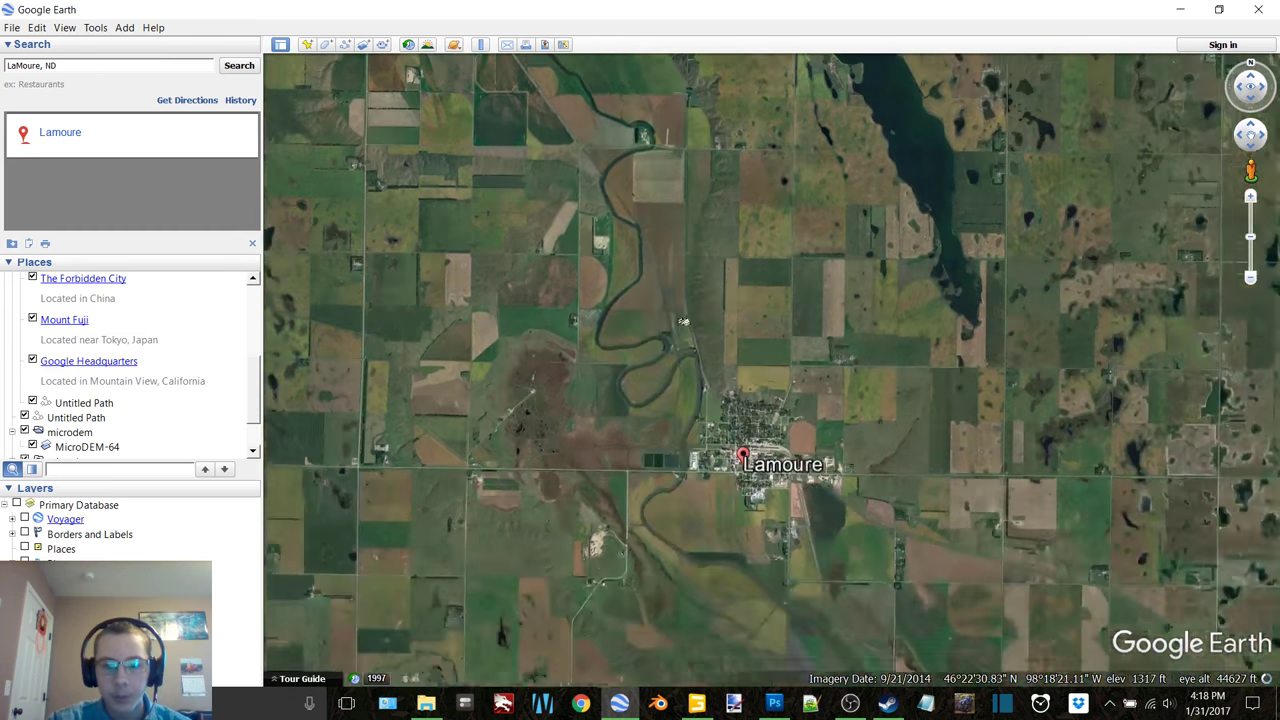
left_click_drag(680, 550, 705, 353)
middle_click_drag(705, 354, 686, 196)
left_click_drag(686, 196, 772, 444)
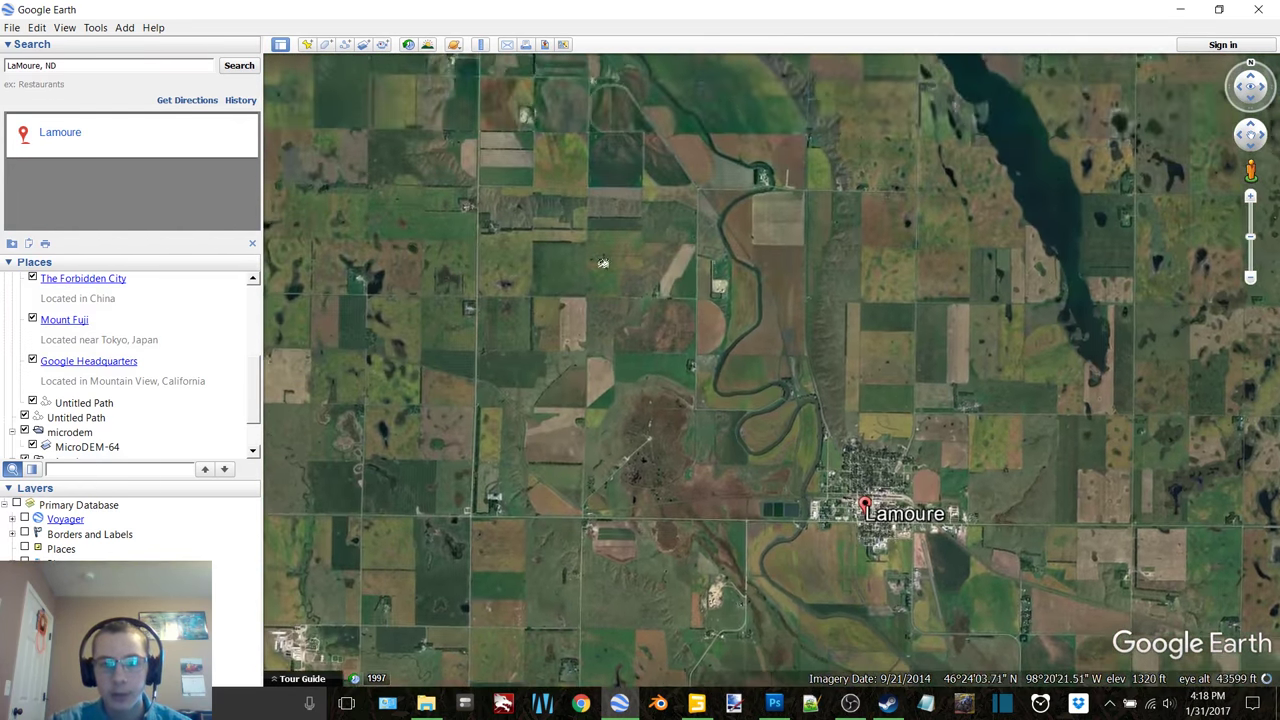
left_click_drag(790, 270, 671, 243)
left_click(1262, 9)
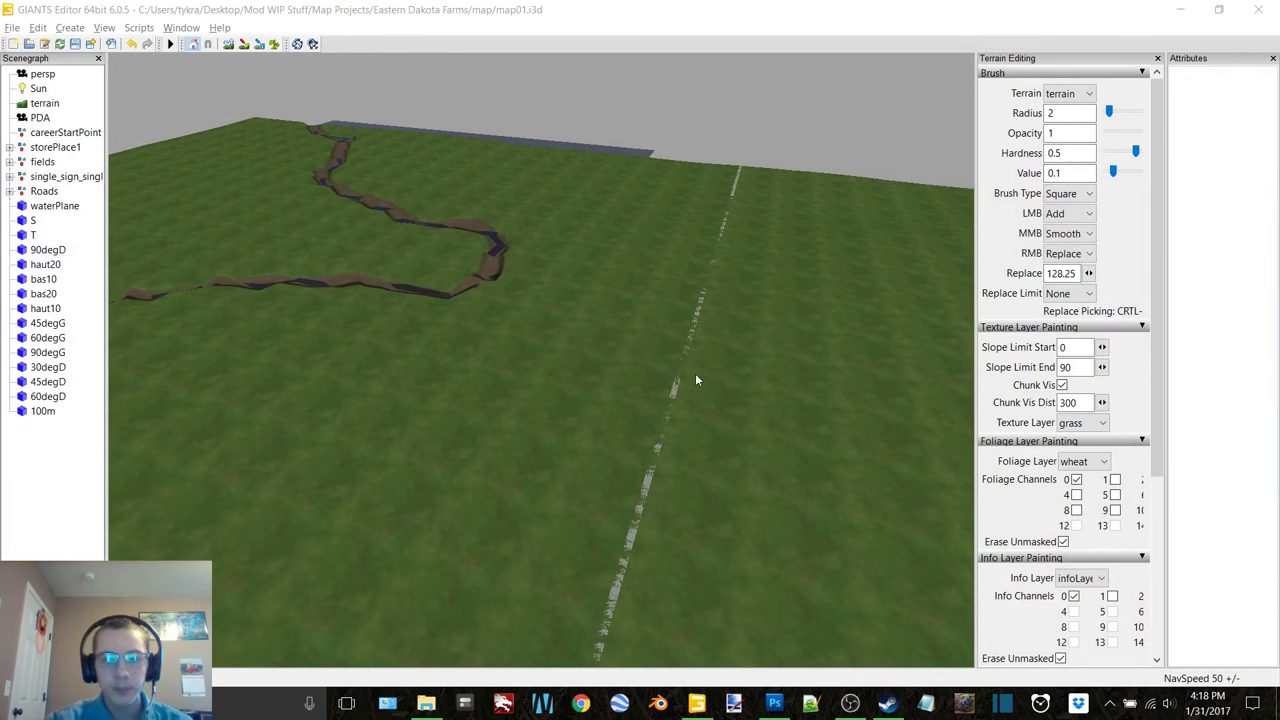
Step: Show the satellite image plane single_sign over the terrain, examine the mapped area, and hide the plane again
left_click(66, 176)
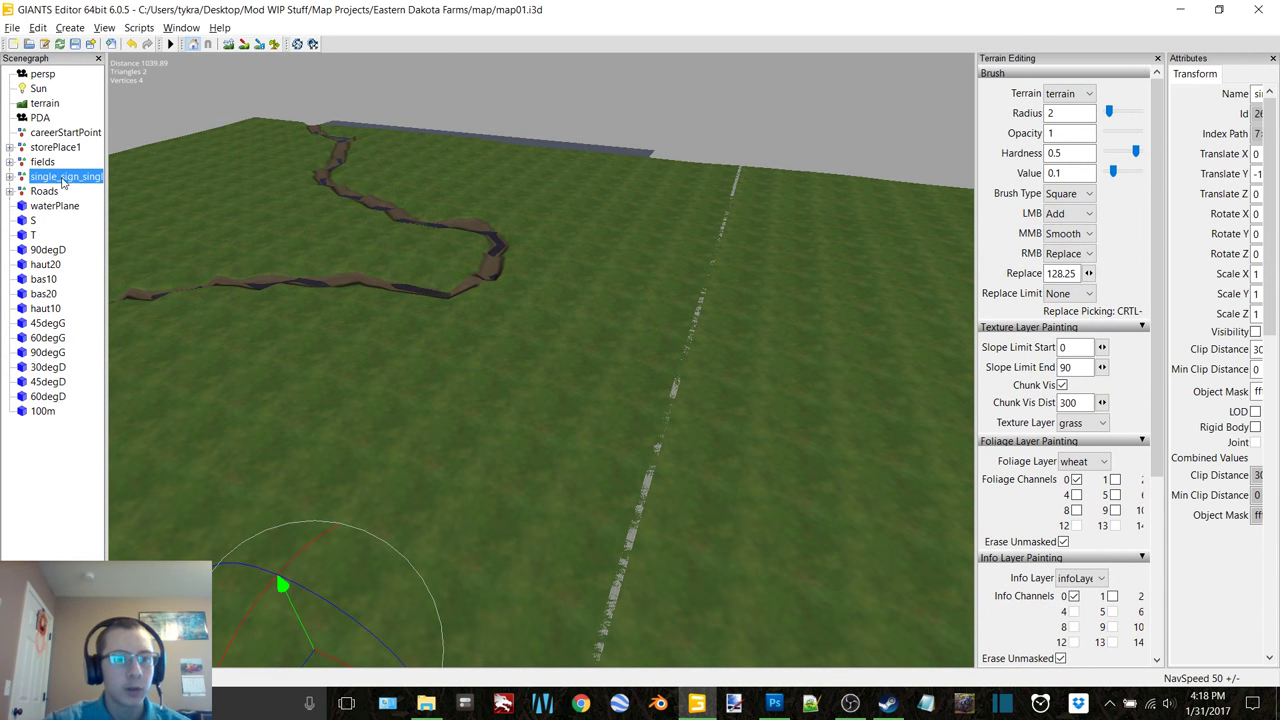
left_click(1255, 333)
left_click_drag(510, 268, 453, 203, "alt")
middle_click_drag(452, 200, 738, 320)
middle_click_drag(530, 396, 619, 318)
middle_click_drag(532, 226, 1178, 343)
left_click(1256, 332)
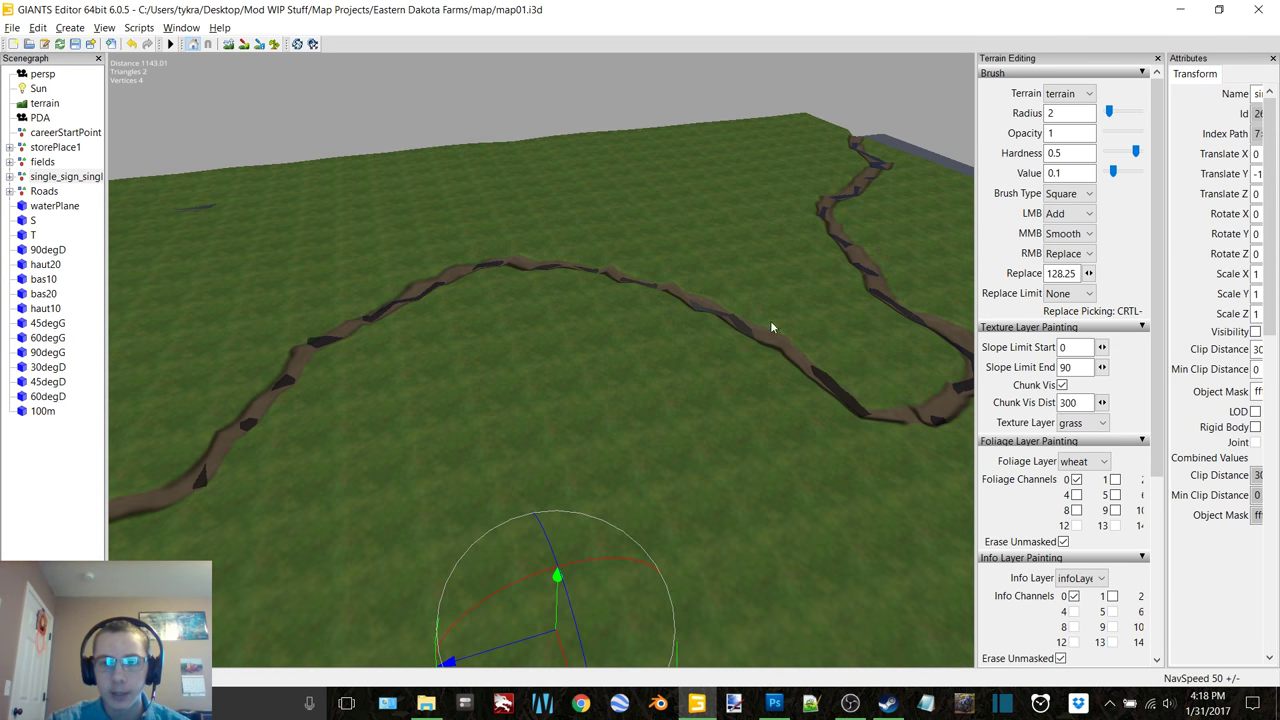
Step: Set the terrain brush's right mouse button (RMB) action to Subtract
middle_click_drag(781, 327, 690, 318)
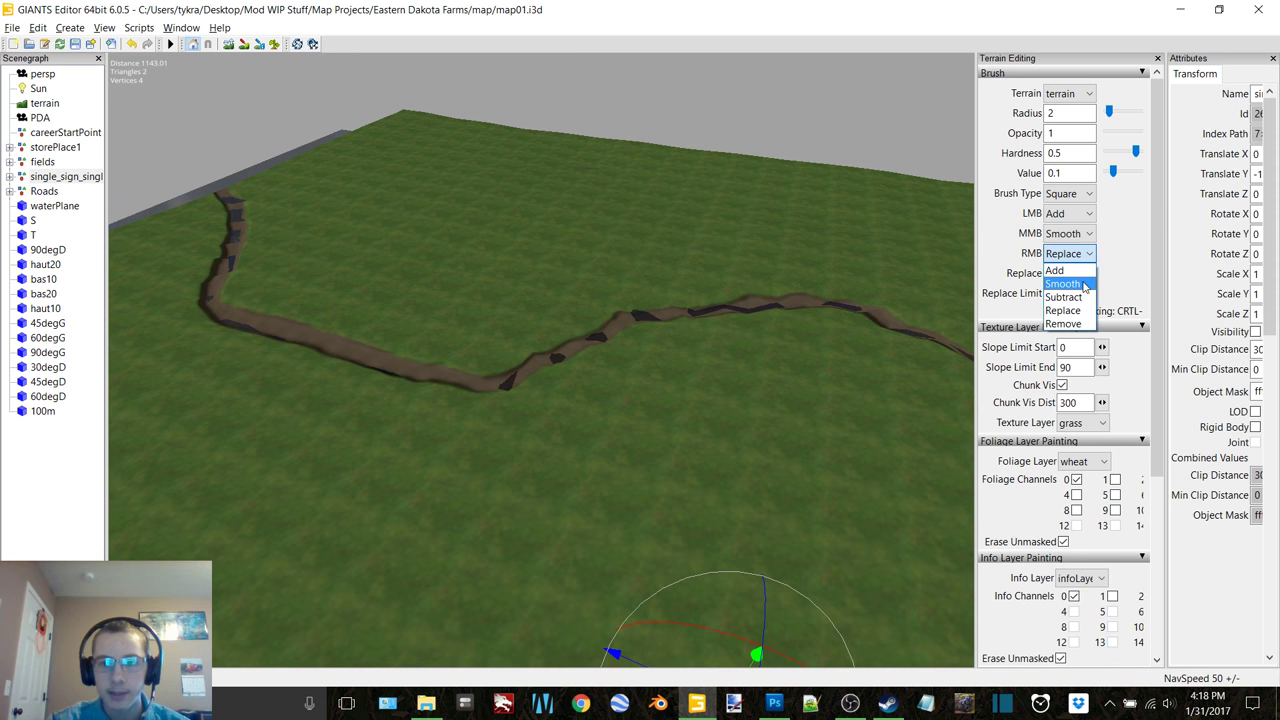
left_click(1064, 284)
left_click(1088, 253)
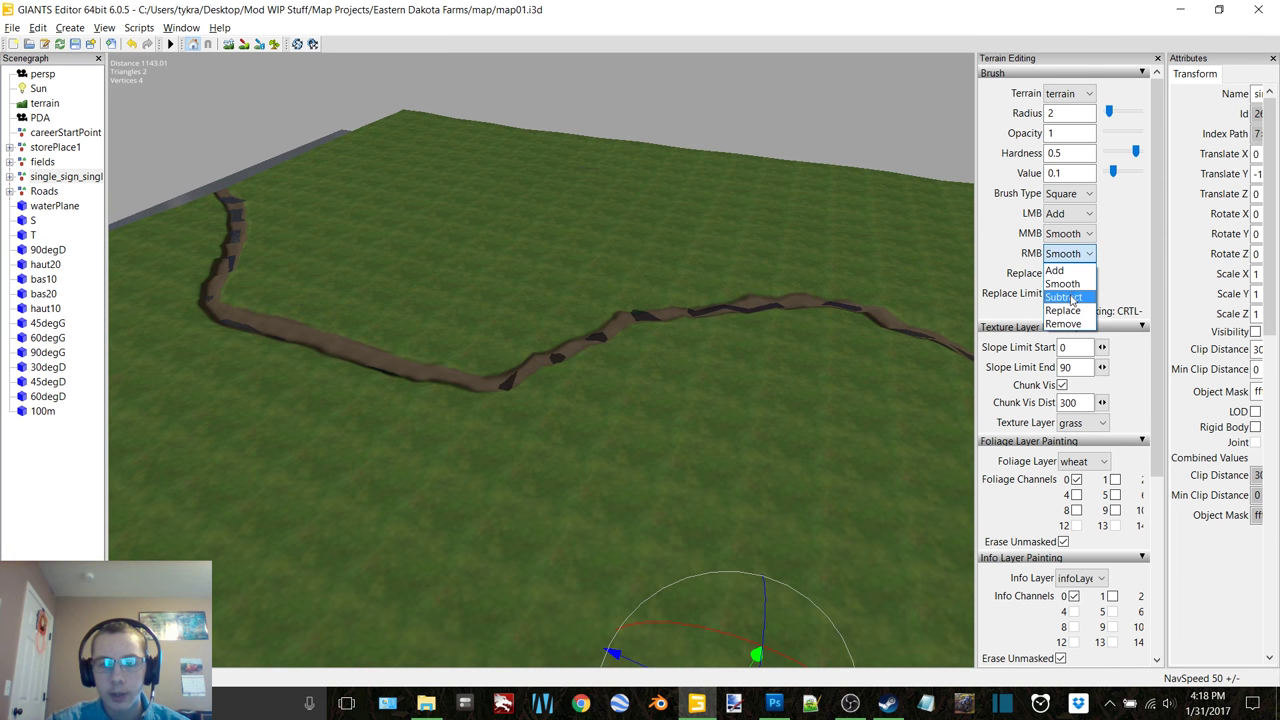
left_click(1072, 299)
Step: Compare the sculpted river with the satellite image plane around the riverside farmyard by toggling the plane's visibility
left_click_drag(626, 312, 808, 293, "alt")
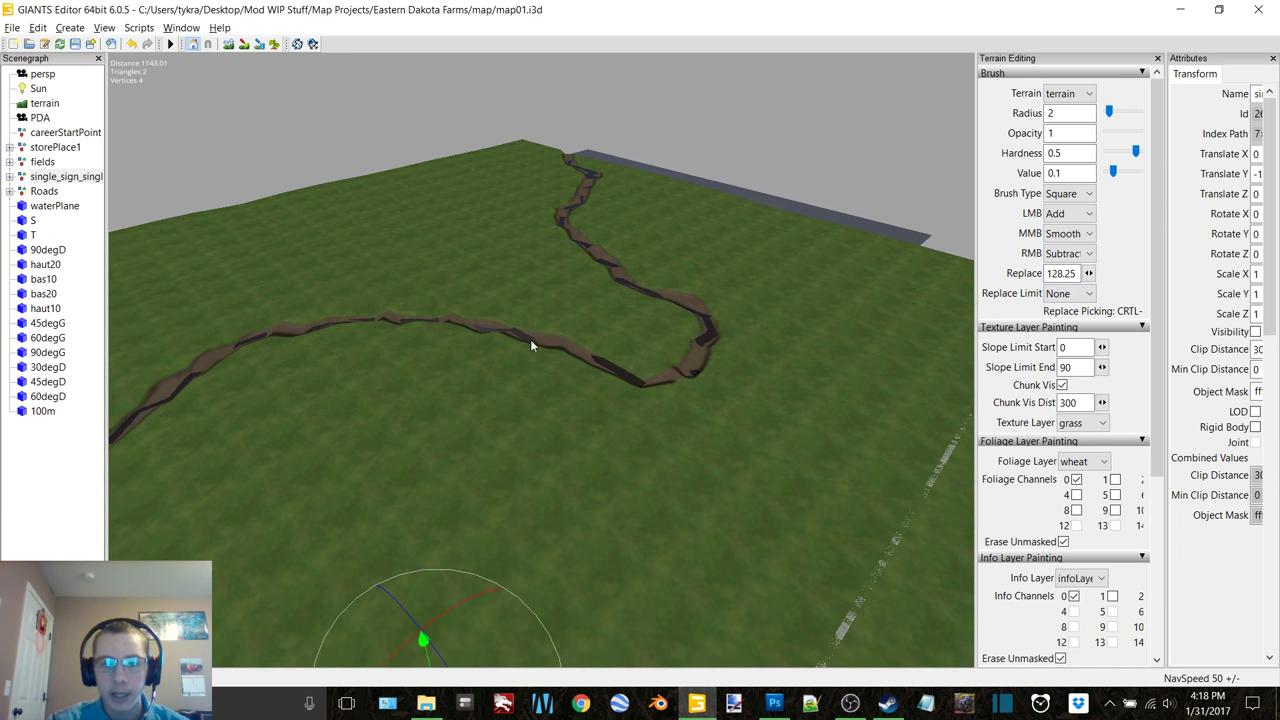
middle_click_drag(560, 351, 760, 282)
left_click(1256, 332)
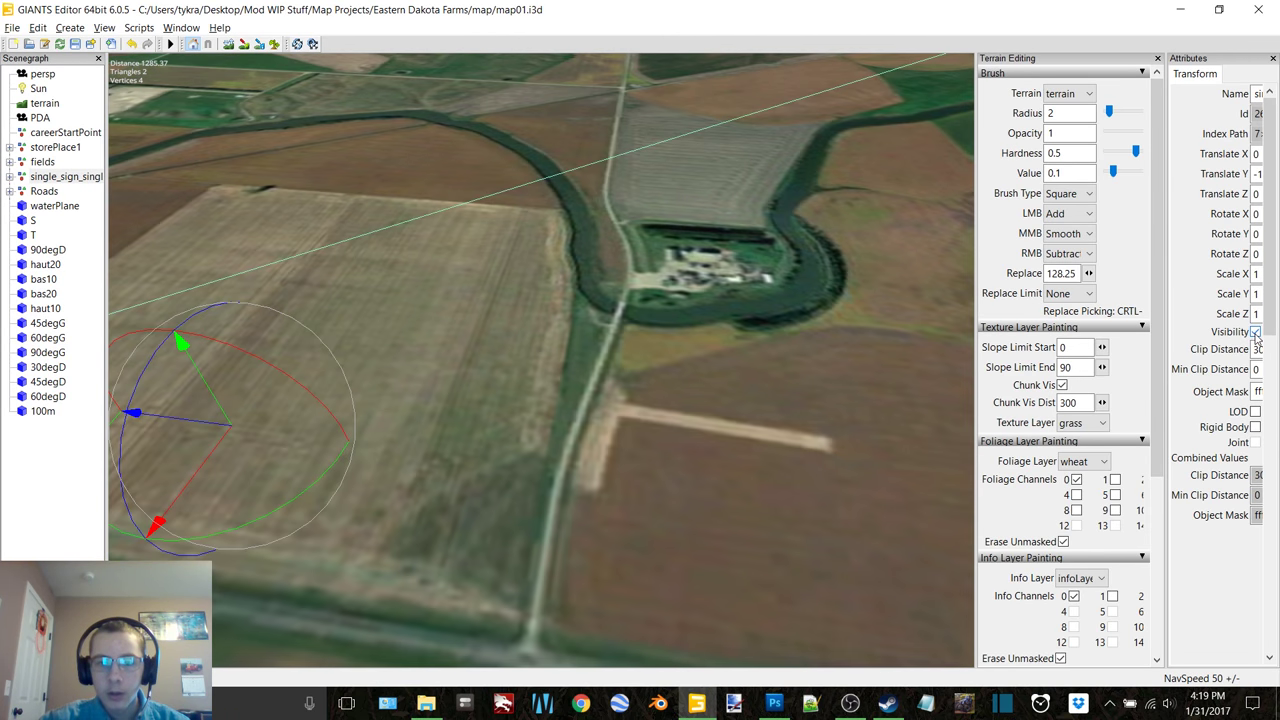
left_click(1255, 334)
left_click(1255, 334)
left_click(1255, 334)
left_click(1255, 334)
left_click(1255, 334)
left_click(1255, 334)
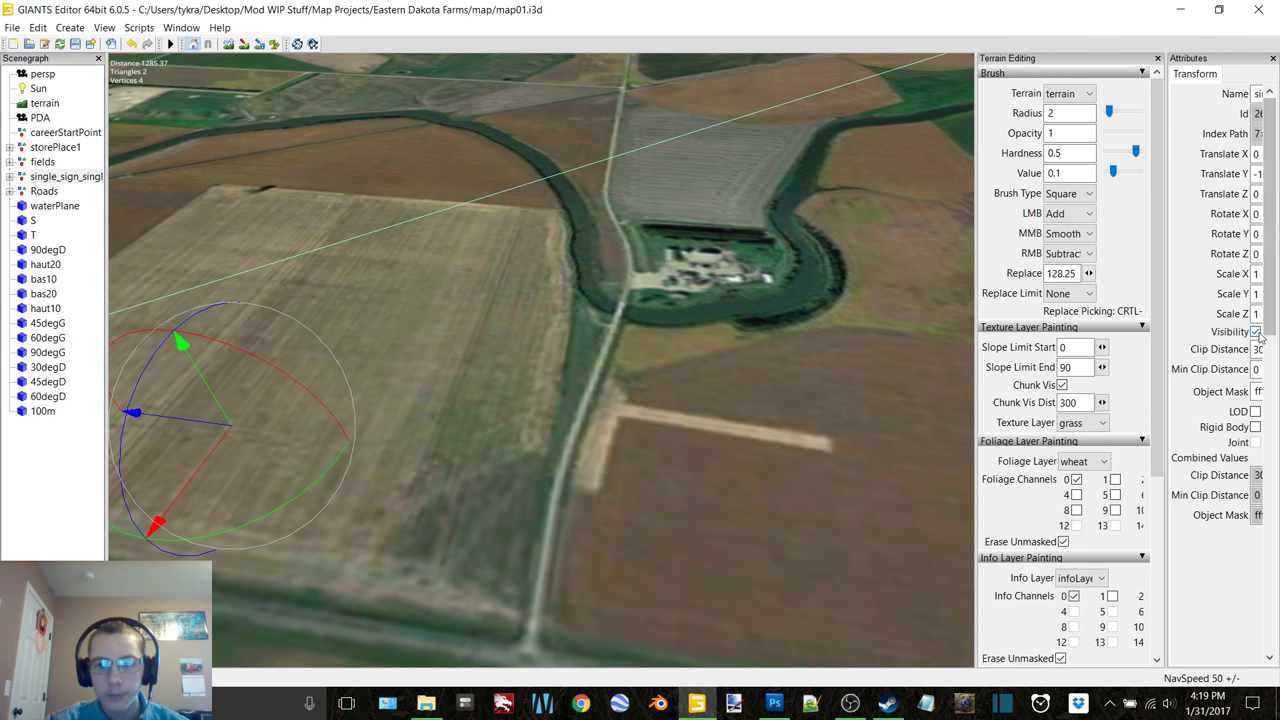
left_click(1256, 333)
Step: Inspect the gap left in the riverbed for the road crossing against the satellite image, leaving the image plane hidden
left_click_drag(480, 600, 617, 206, "alt")
middle_click_drag(617, 209, 454, 510)
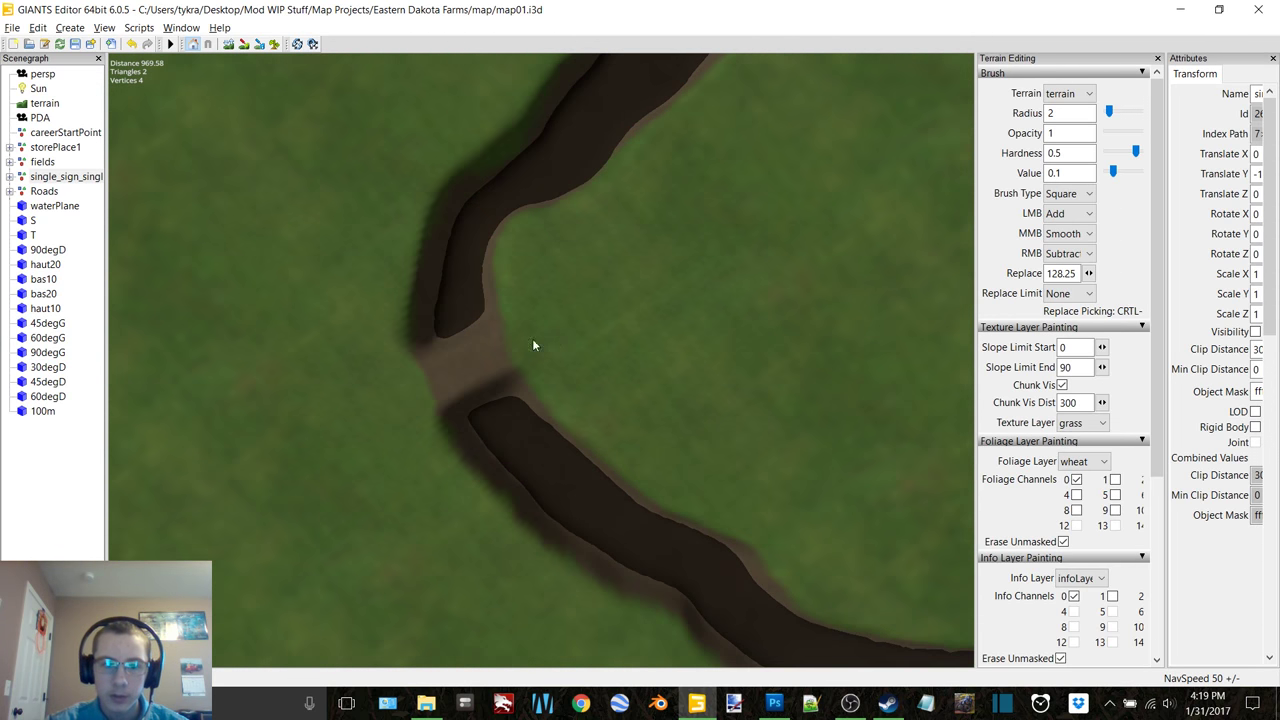
left_click_drag(512, 333, 429, 342, "alt")
middle_click_drag(429, 342, 696, 227, "alt")
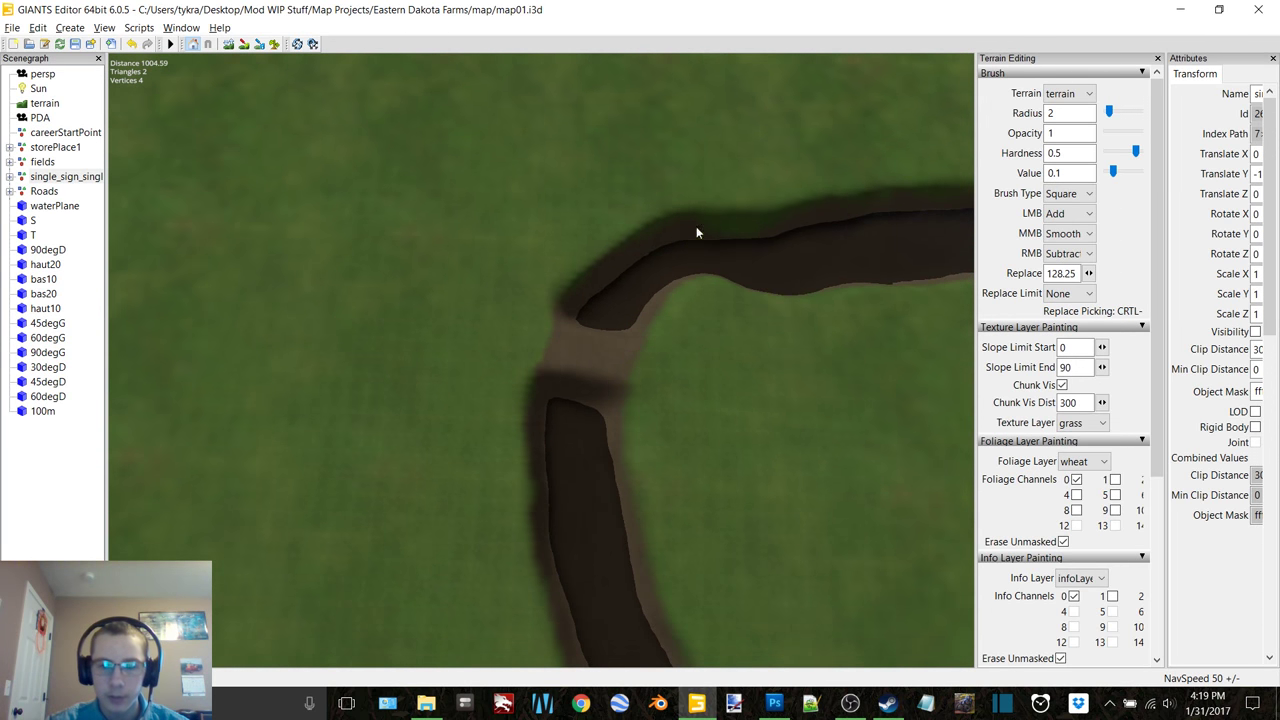
left_click(1255, 332)
left_click(1255, 332)
left_click(1255, 332)
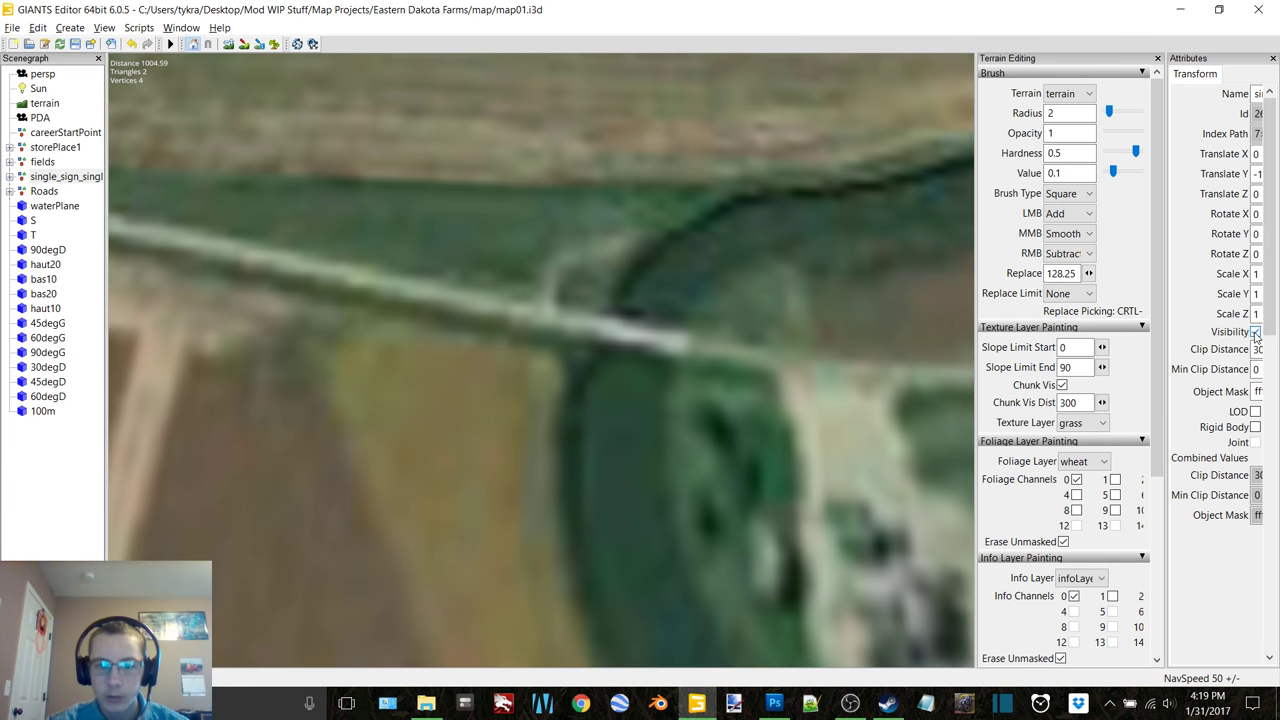
left_click(1255, 332)
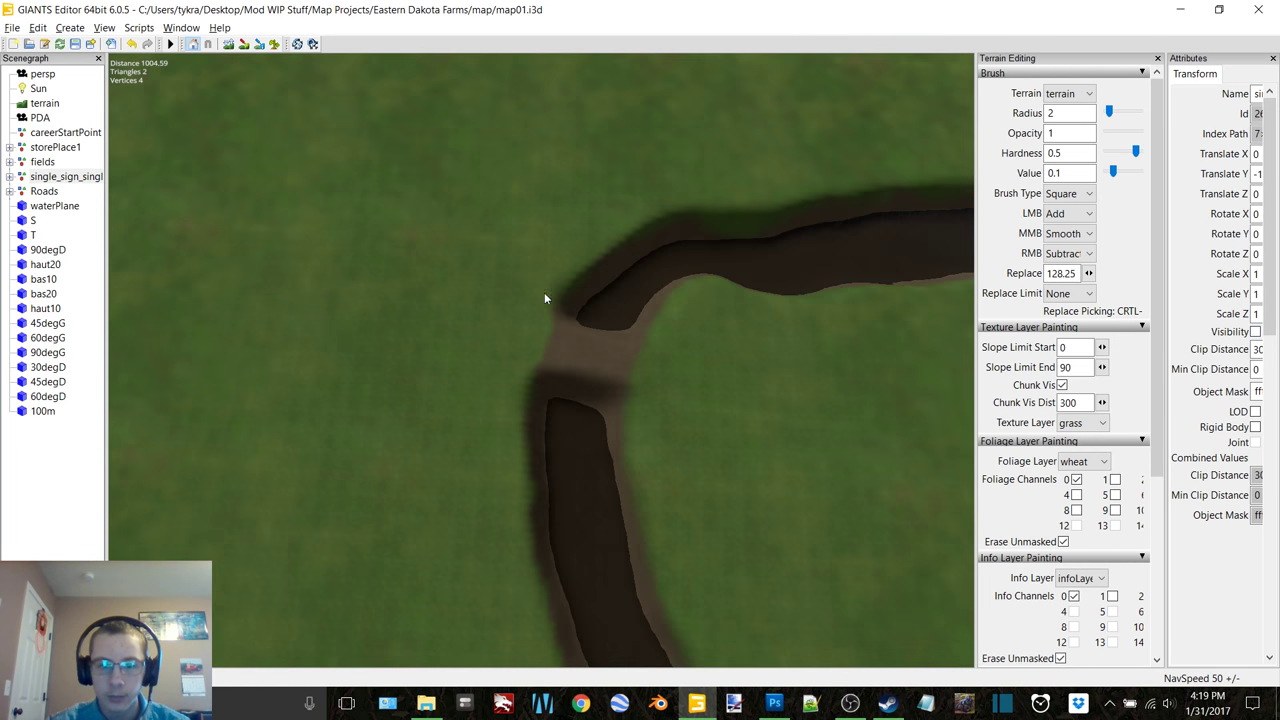
Step: Deselect the image plane, check the recording time in OBS, and minimise the OBS window
right_click_drag(544, 298, 377, 351)
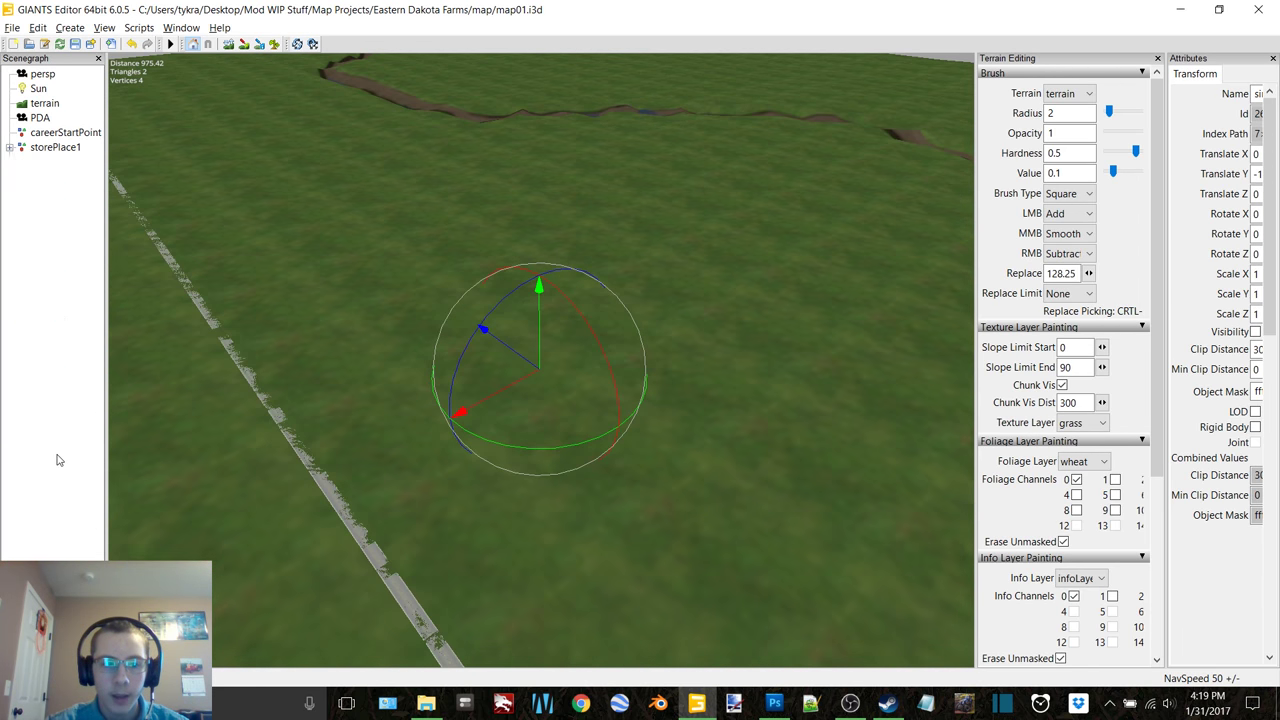
left_click(57, 460)
right_click_drag(250, 370, 619, 306)
left_click(852, 703)
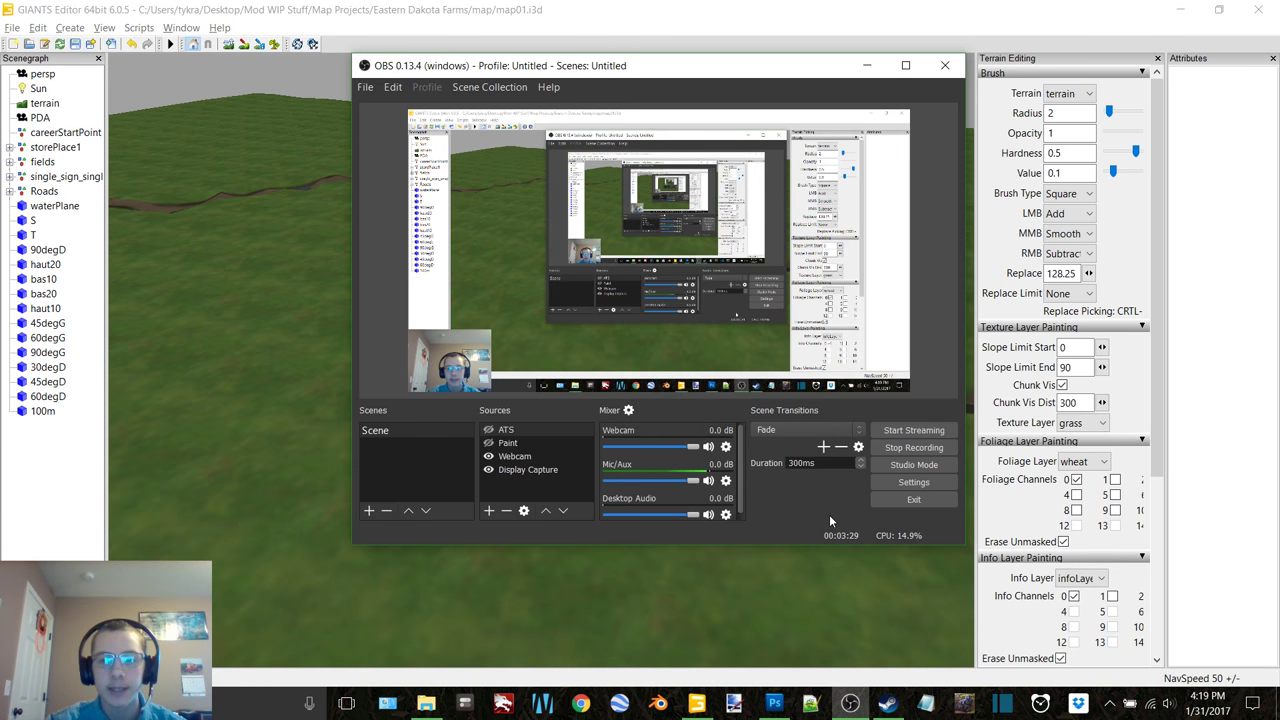
left_click(866, 66)
Step: Examine the winding riverbed and the height variation of the terrain across the map
right_click_drag(524, 295, 859, 304)
right_click_drag(699, 327, 538, 304)
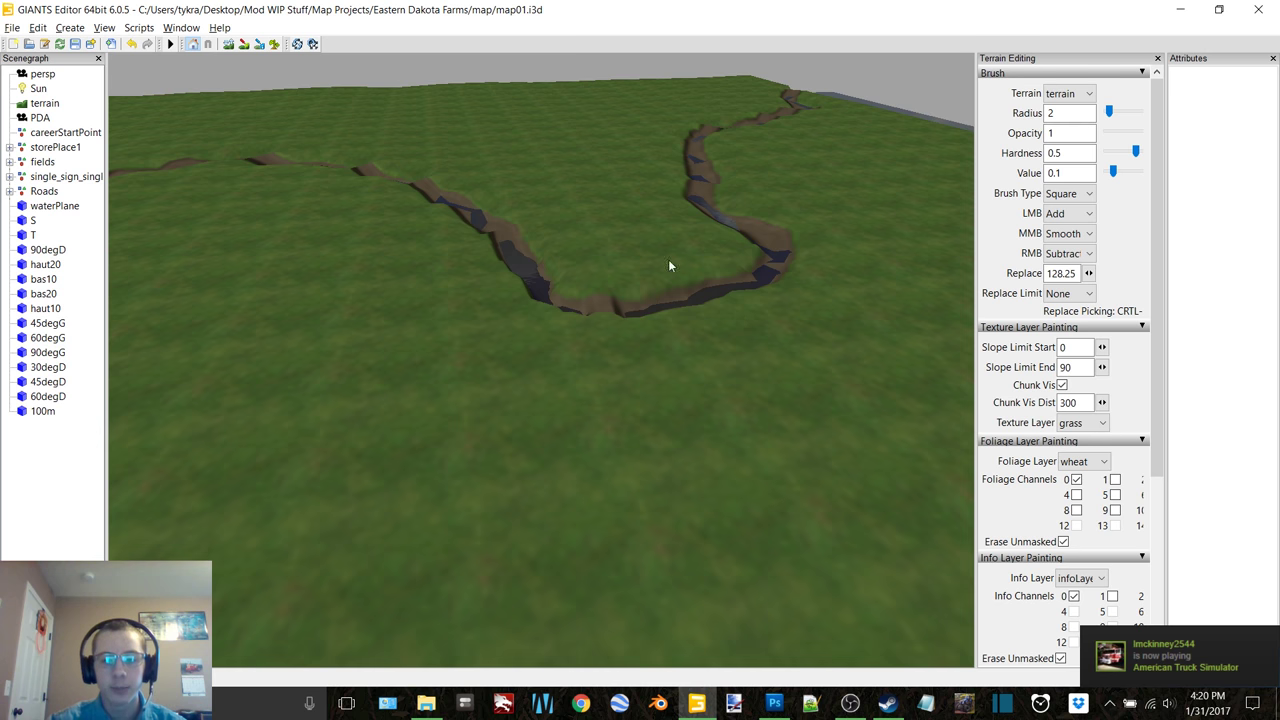
left_click_drag(716, 255, 426, 239, "alt")
right_click_drag(426, 244, 317, 349)
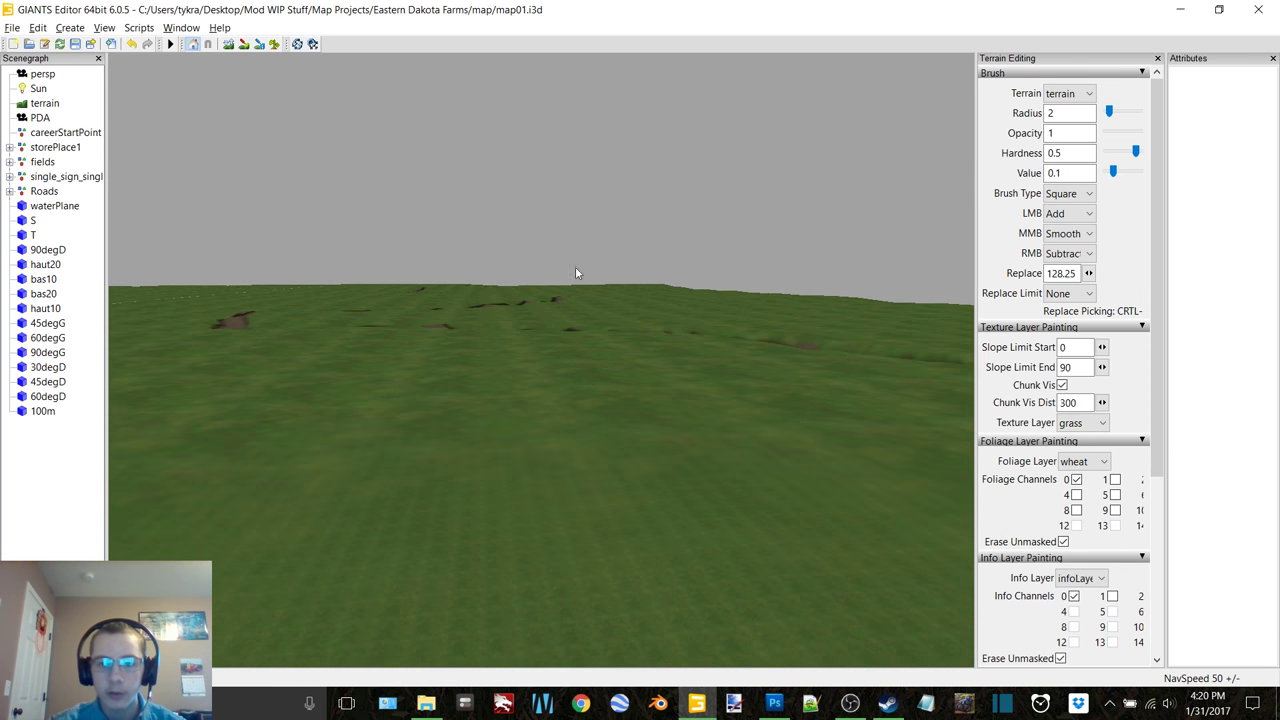
right_click_drag(754, 372, 641, 335)
right_click_drag(268, 377, 790, 300)
Step: Minimise the editor and open the Roads folder inside the map's Models folder in File Explorer
left_click(1191, 9)
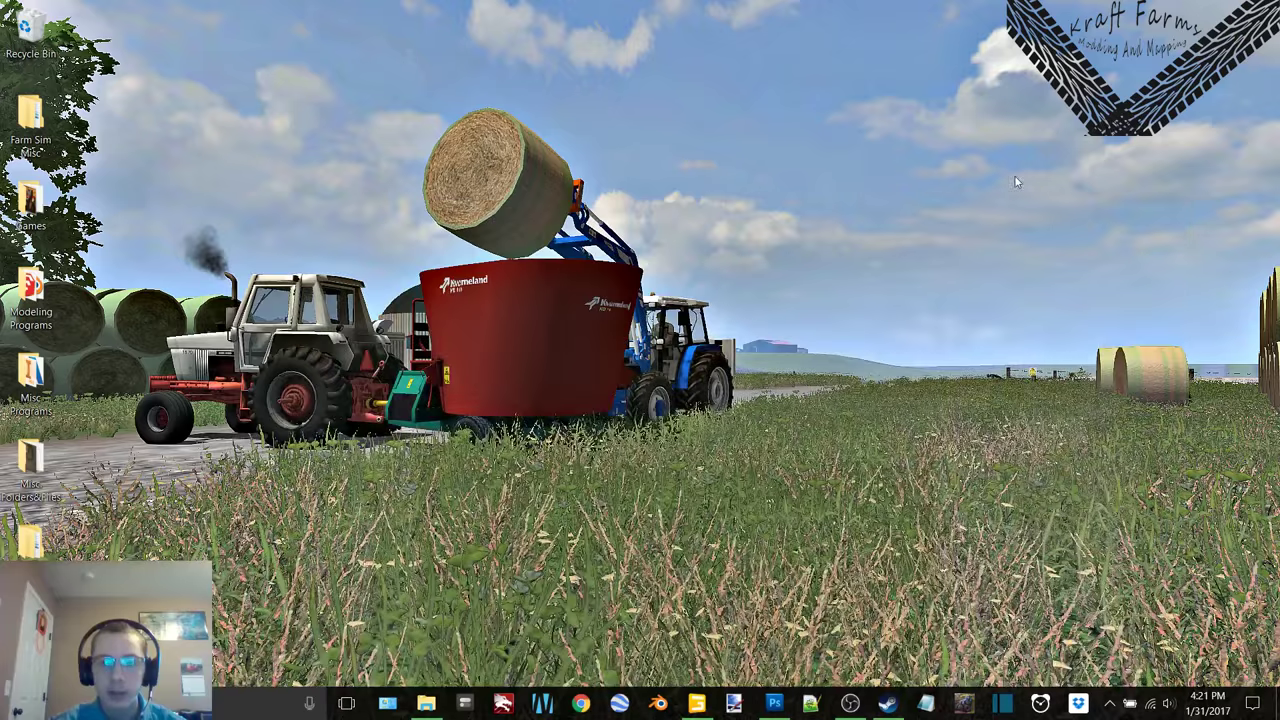
left_click(427, 704)
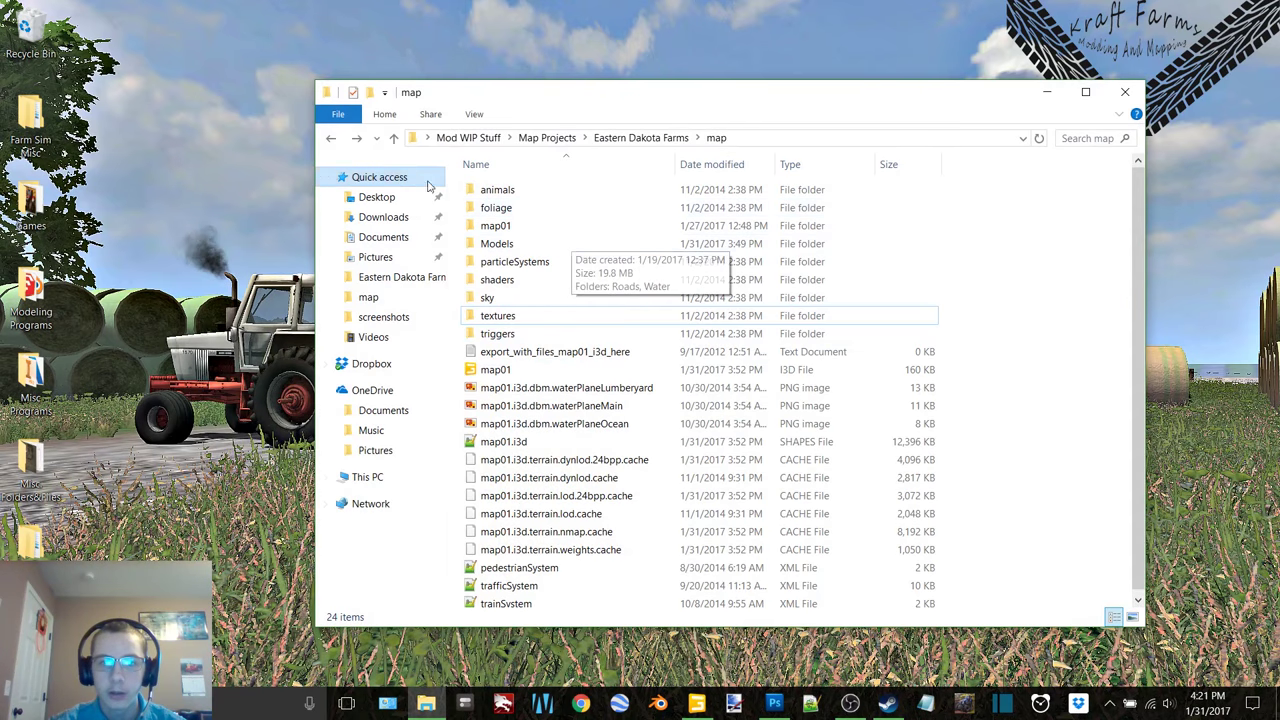
double_click(556, 244)
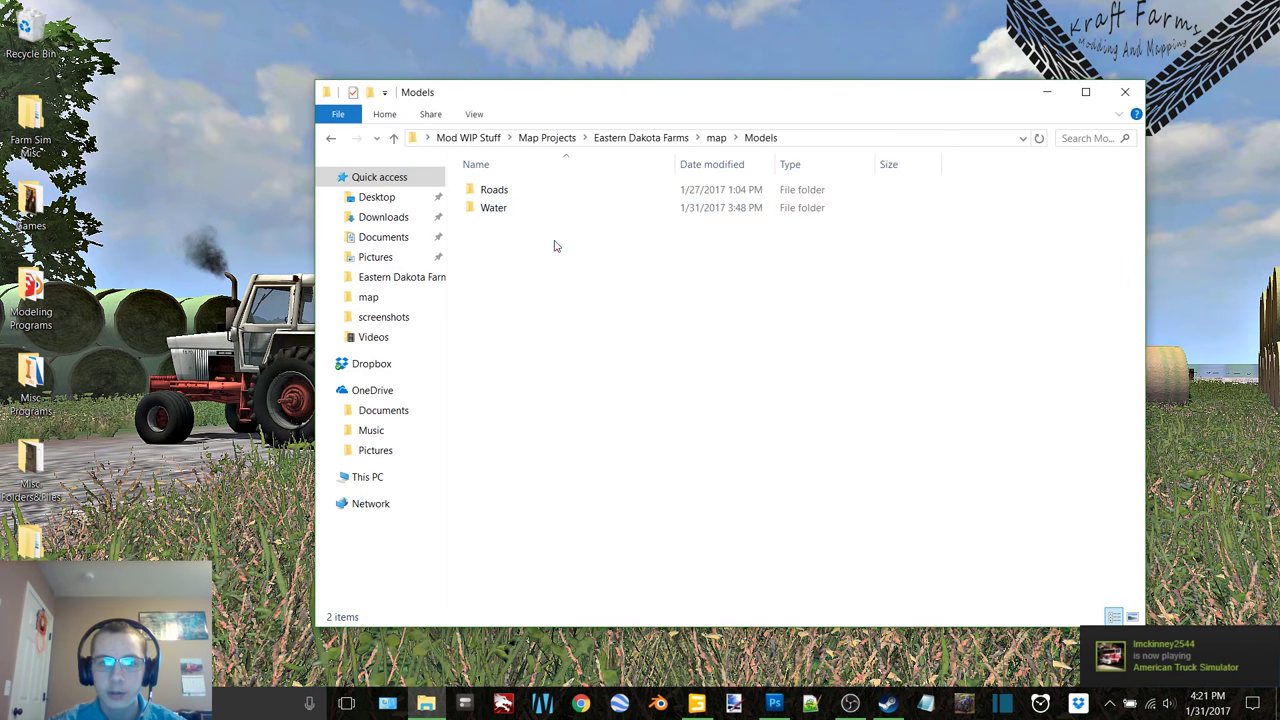
double_click(494, 190)
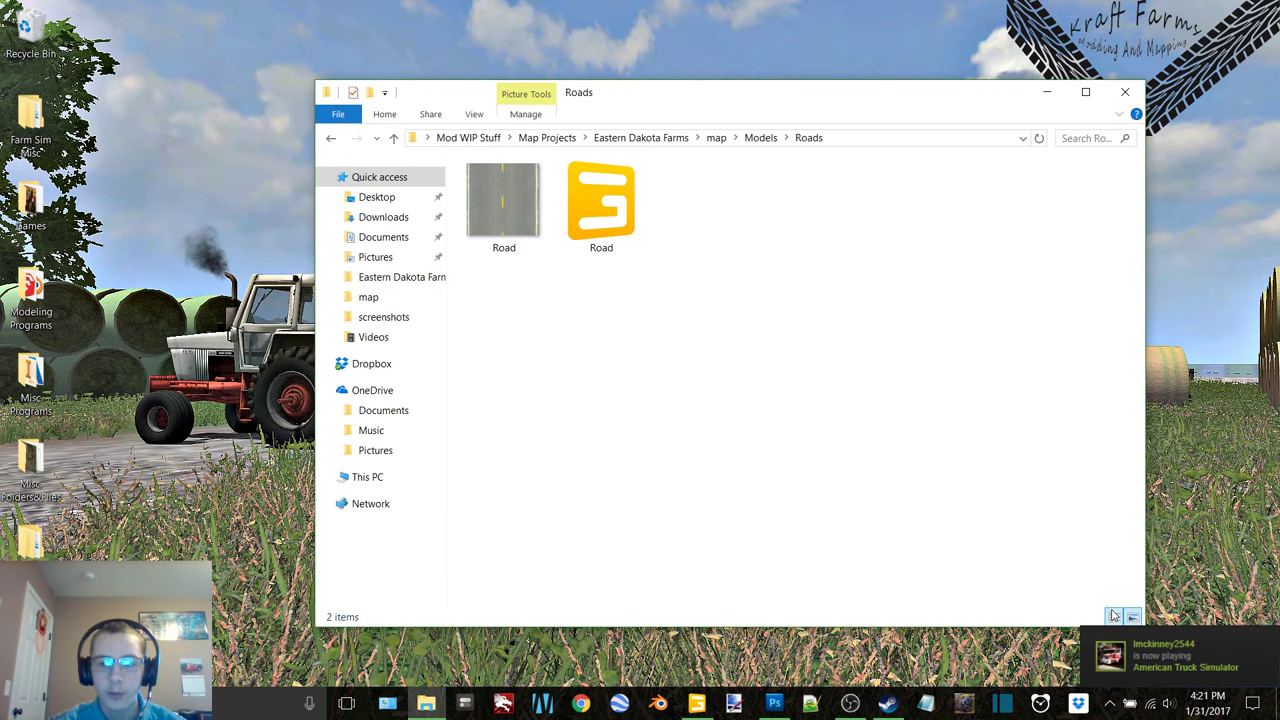
Step: Browse the Water model folder down to the waterPlane shaders folder, and return to the map folder
left_click(330, 137)
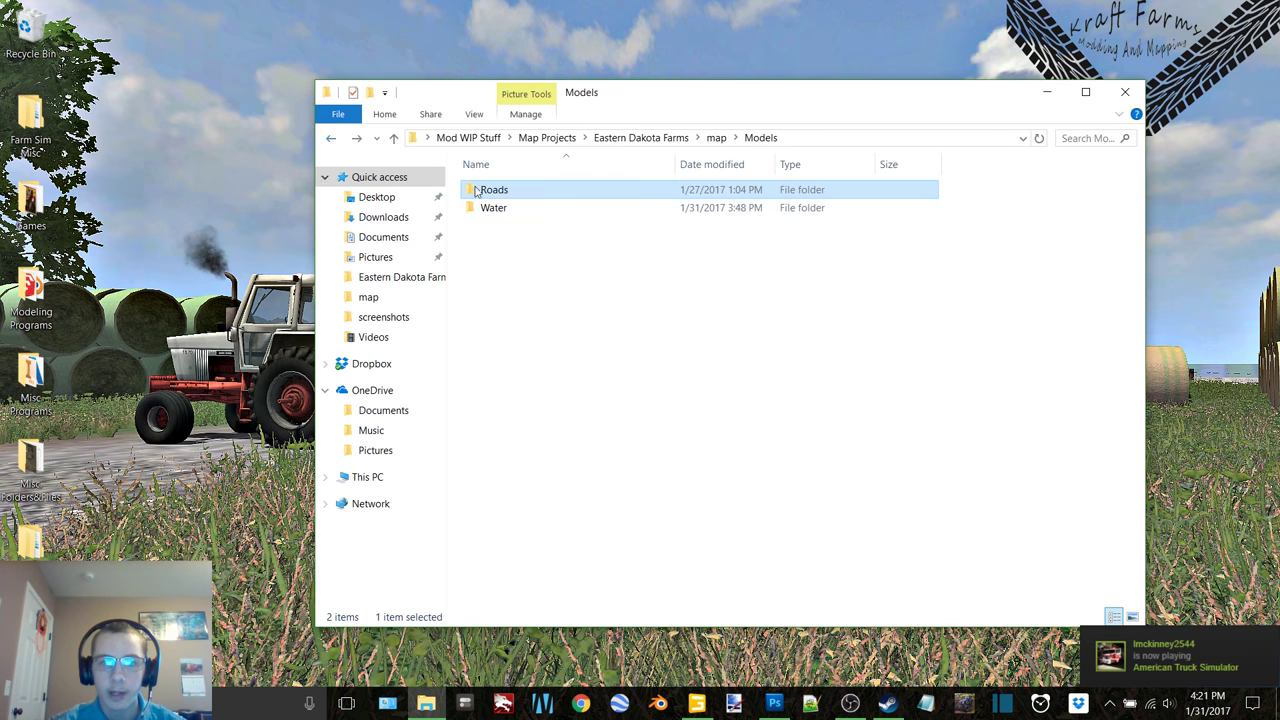
double_click(543, 209)
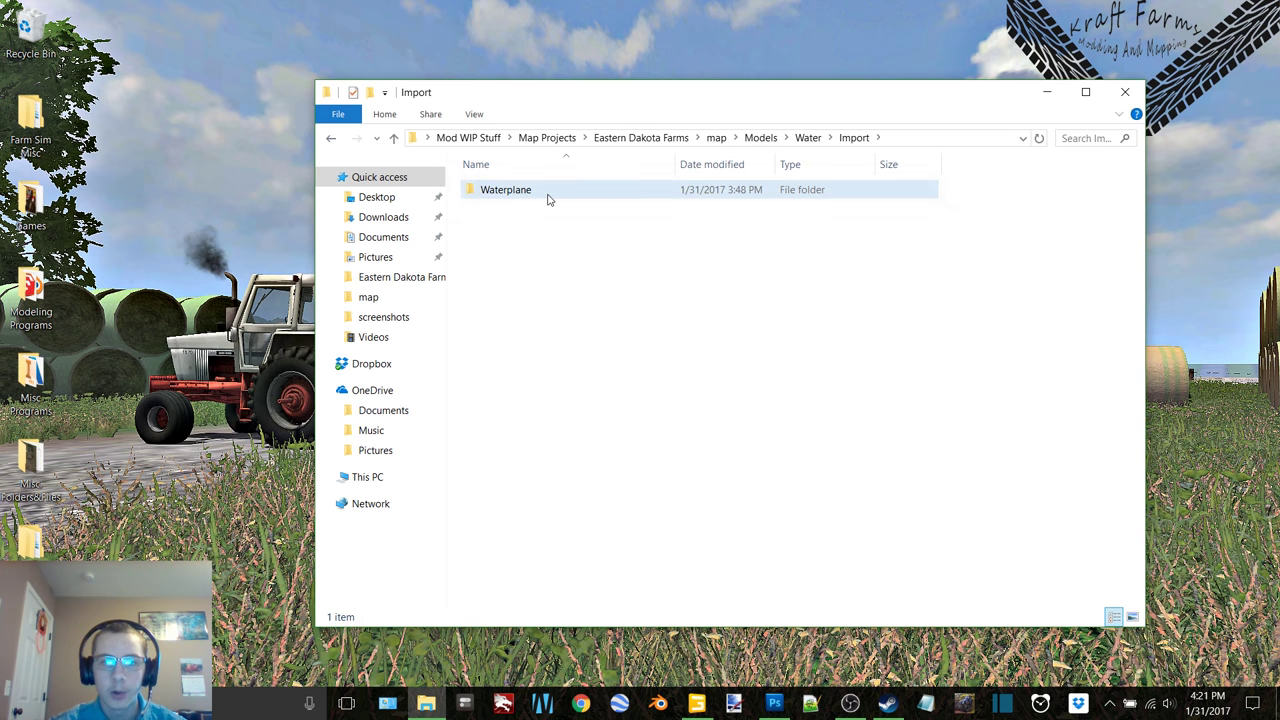
double_click(547, 199)
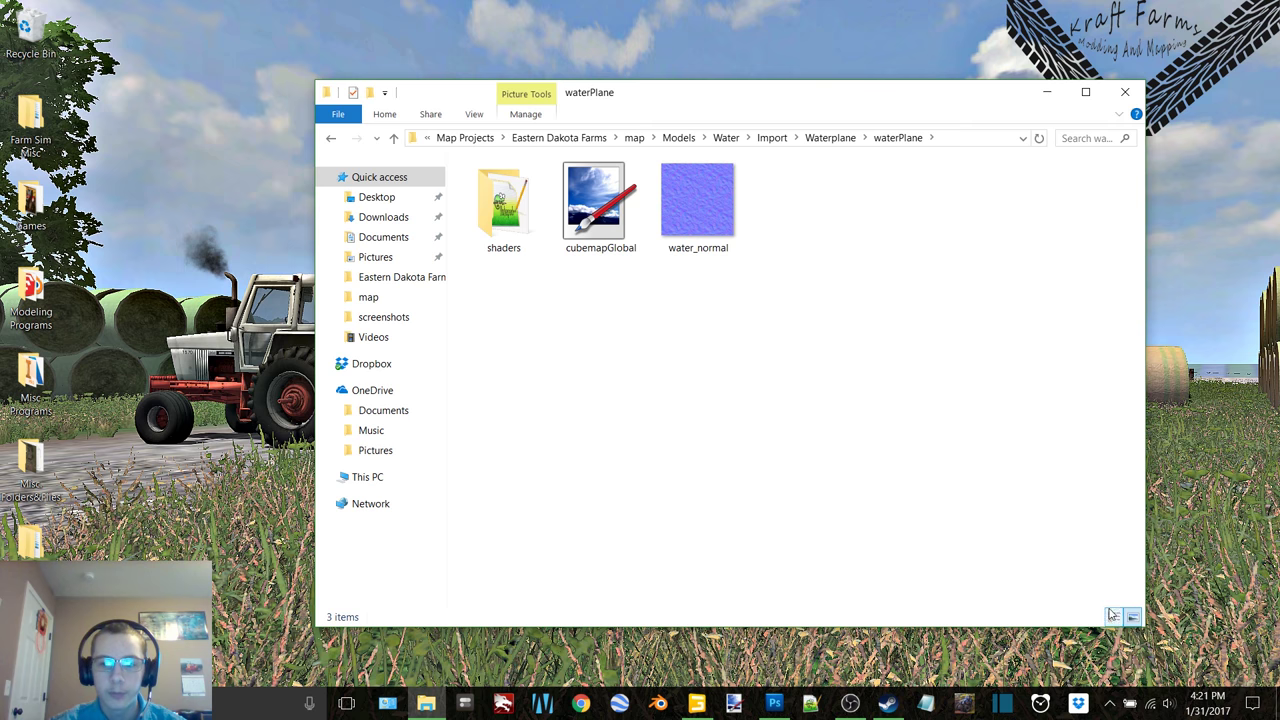
left_click(1113, 616)
left_click(1132, 616)
double_click(504, 228)
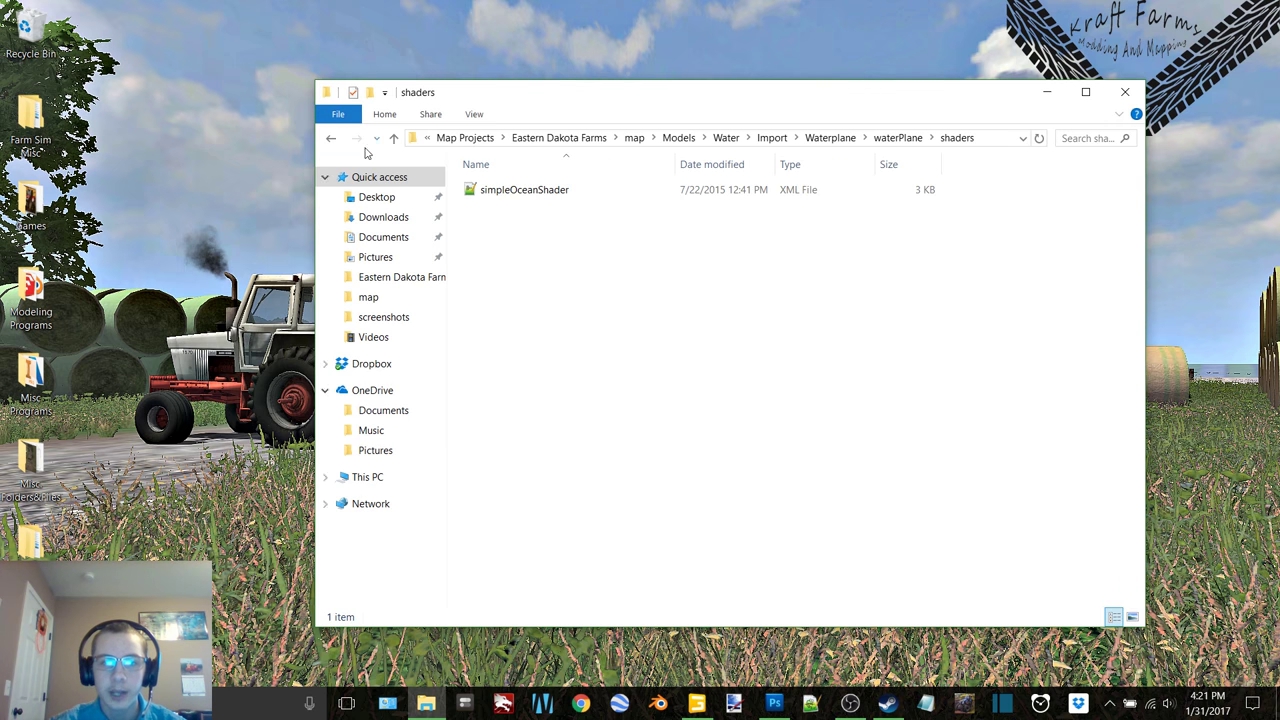
left_click(331, 141)
left_click(331, 141)
left_click(331, 141)
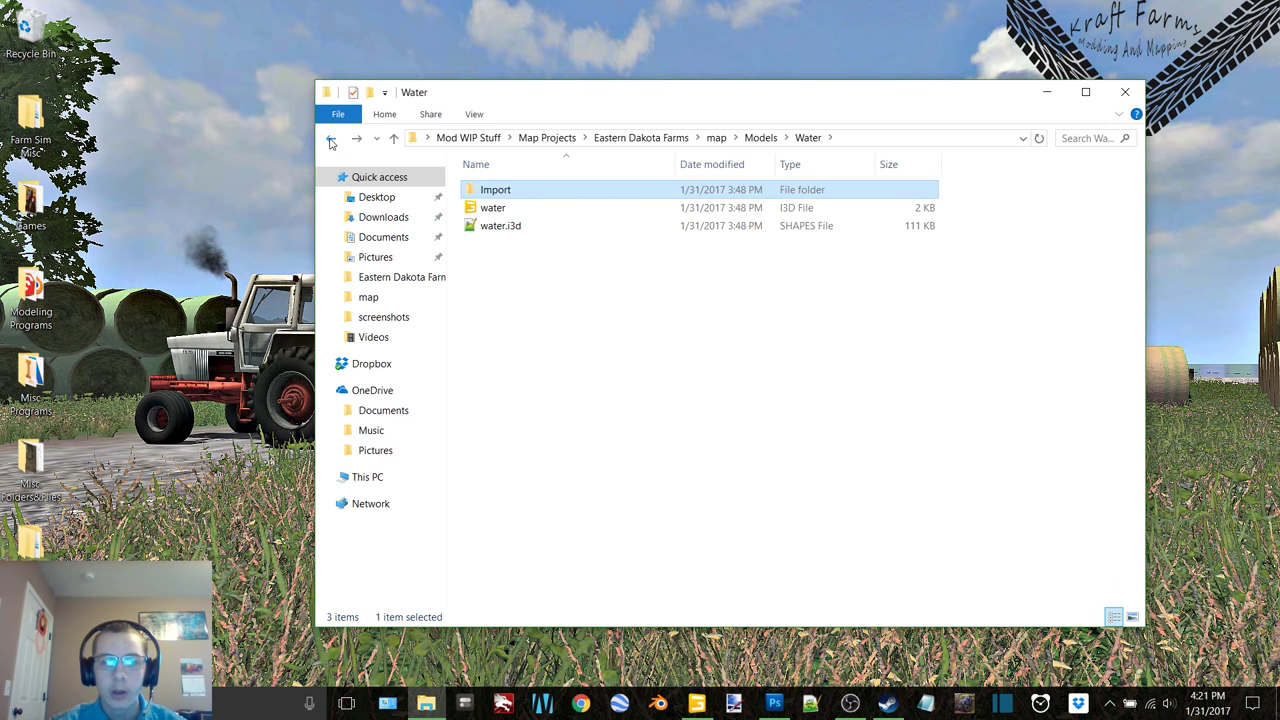
left_click(331, 141)
left_click(331, 141)
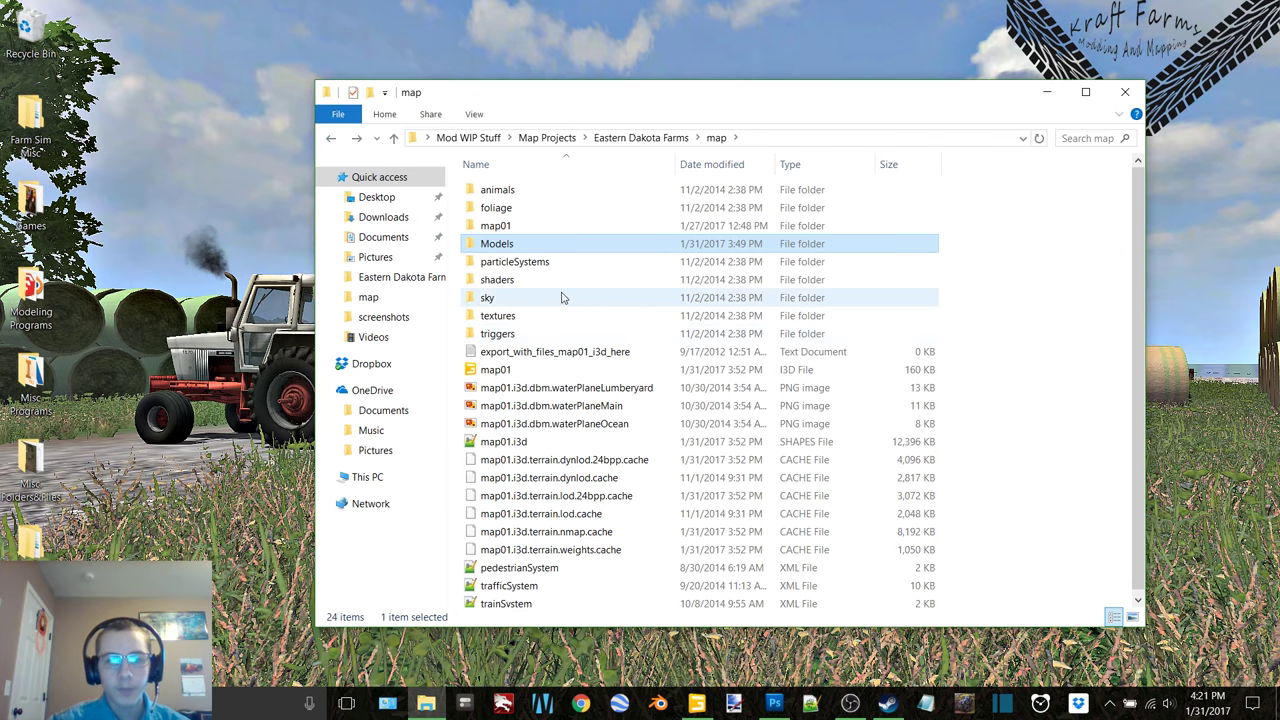
Step: View the terrain texture files inside the textures folder, and return to the map folder with nothing selected
double_click(517, 318)
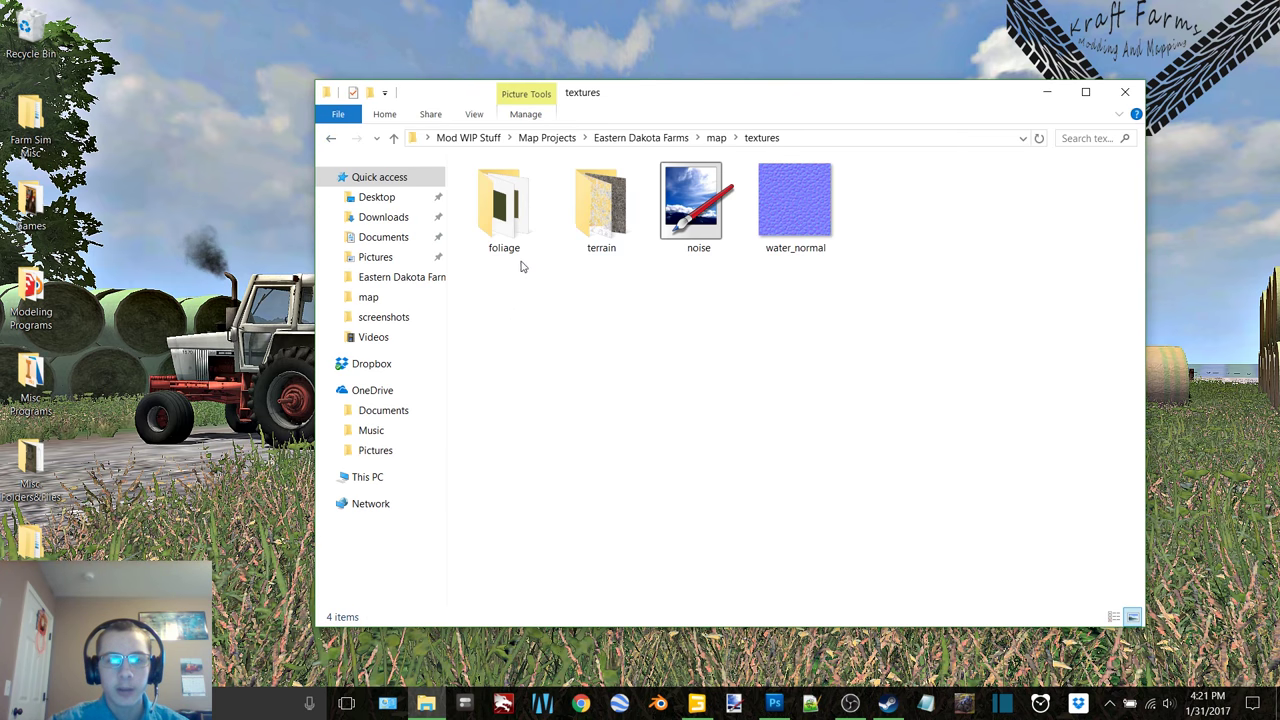
double_click(600, 205)
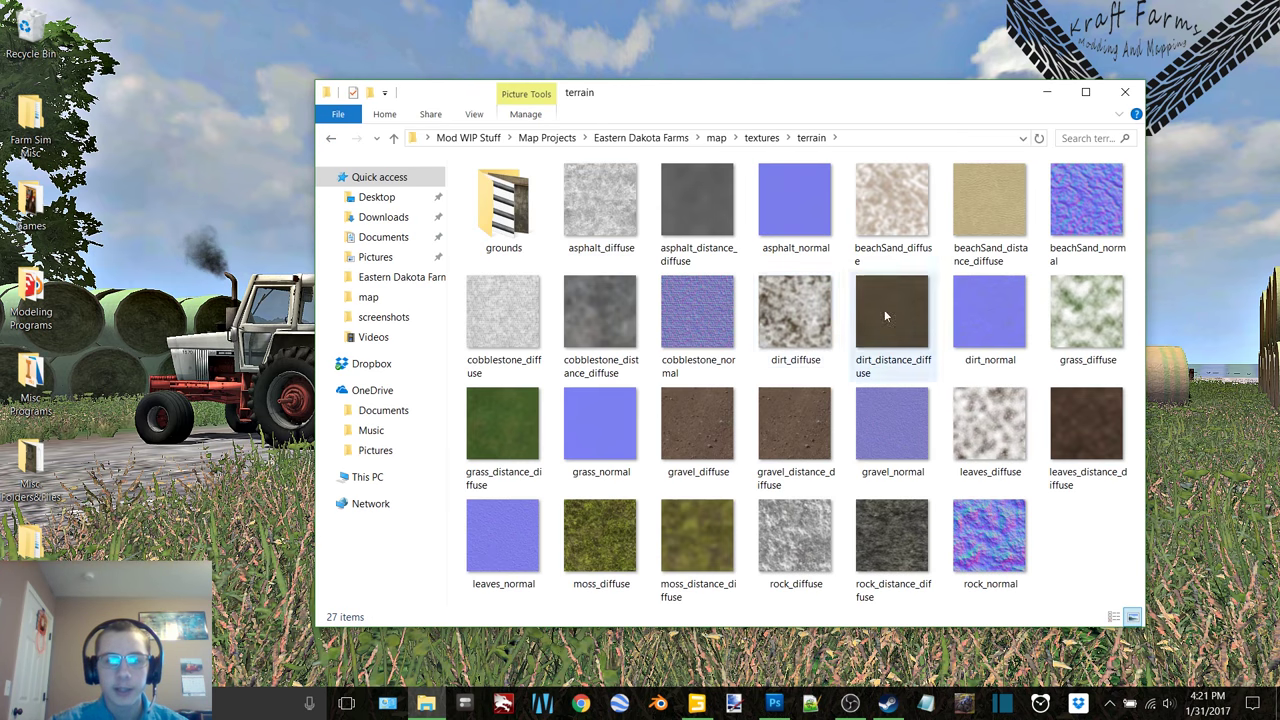
left_click(331, 139)
left_click(331, 141)
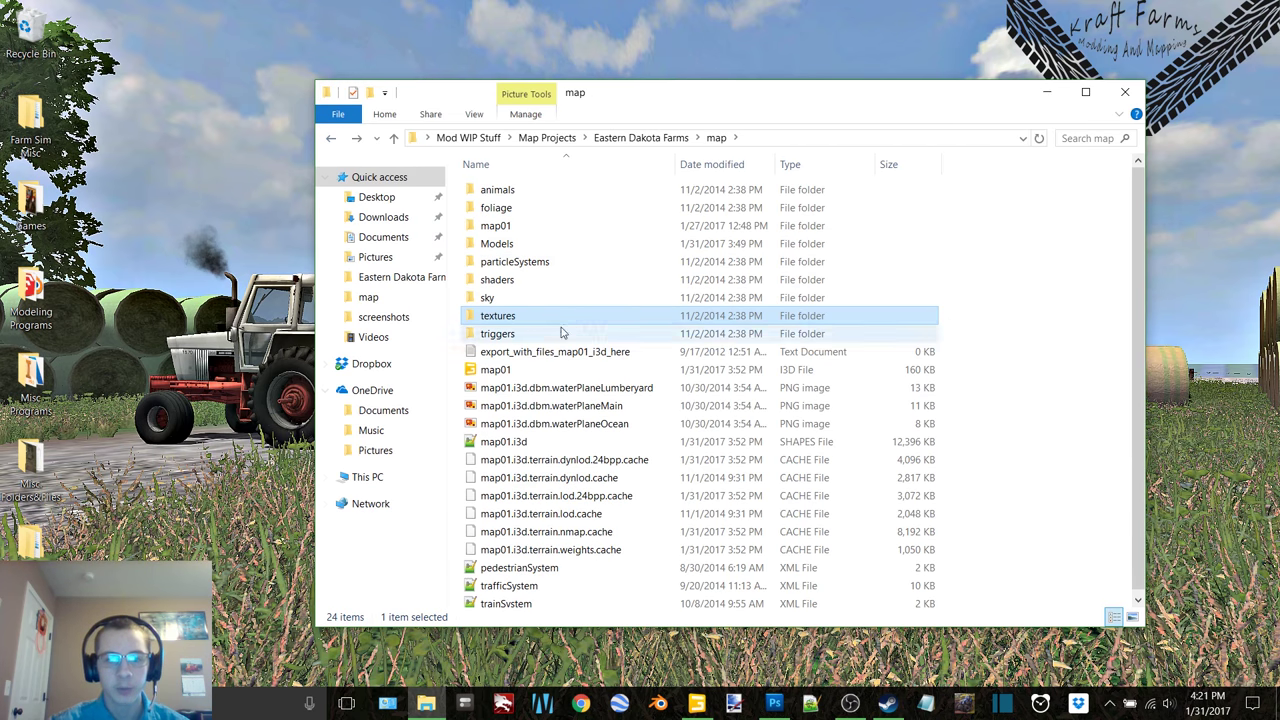
left_click(960, 321)
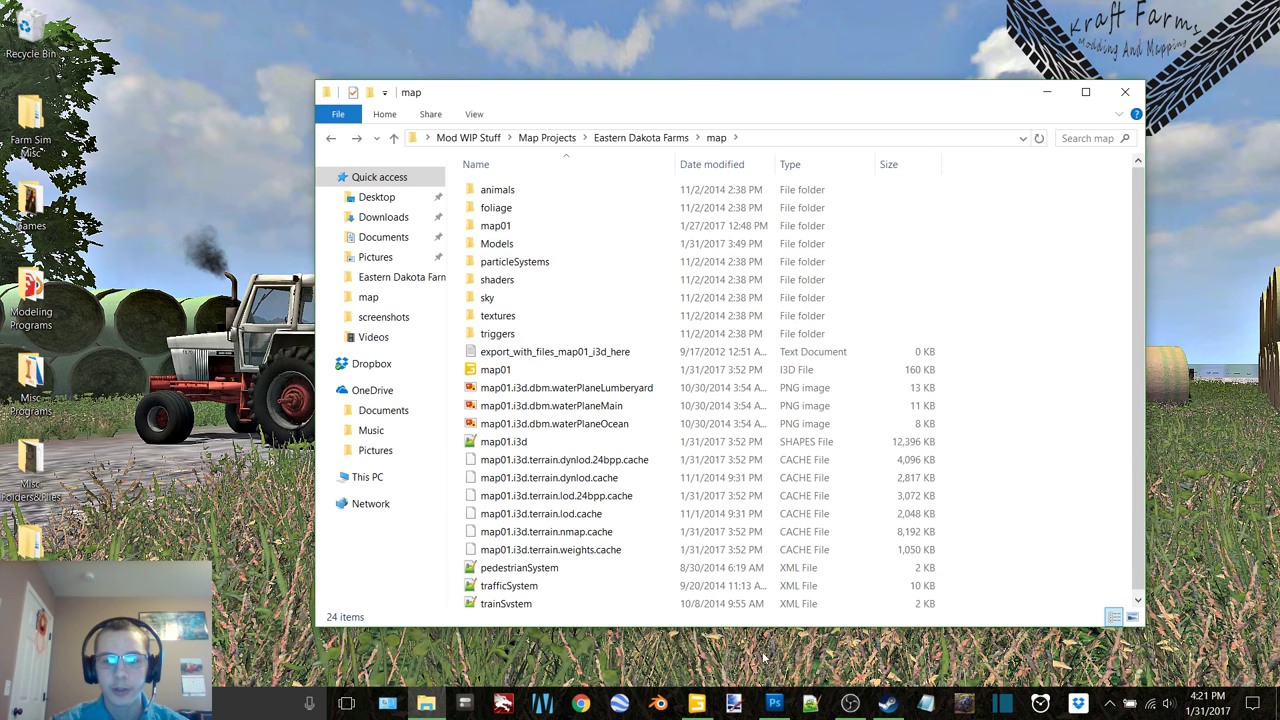
Step: Switch to GIANTS Editor and survey the terrain from the paved road to the river bend
left_click(703, 705)
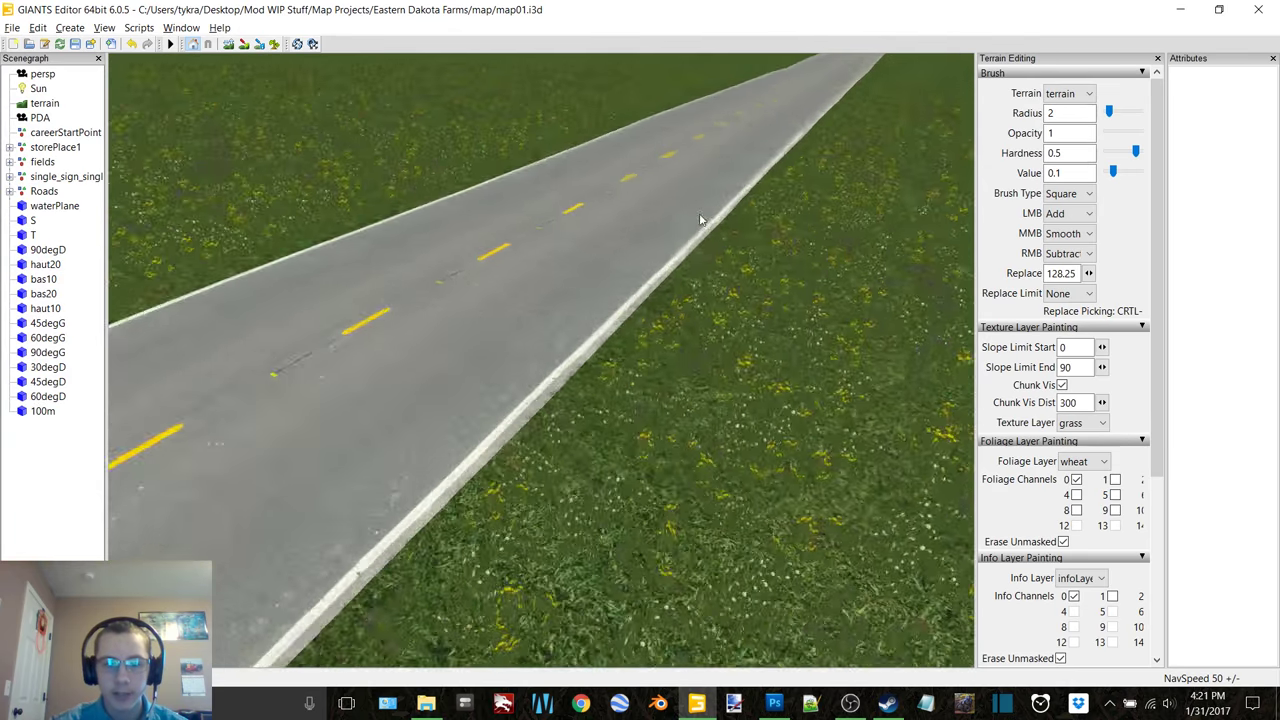
scroll(703, 217, "up", 5)
left_click_drag(675, 206, 940, 315, "alt")
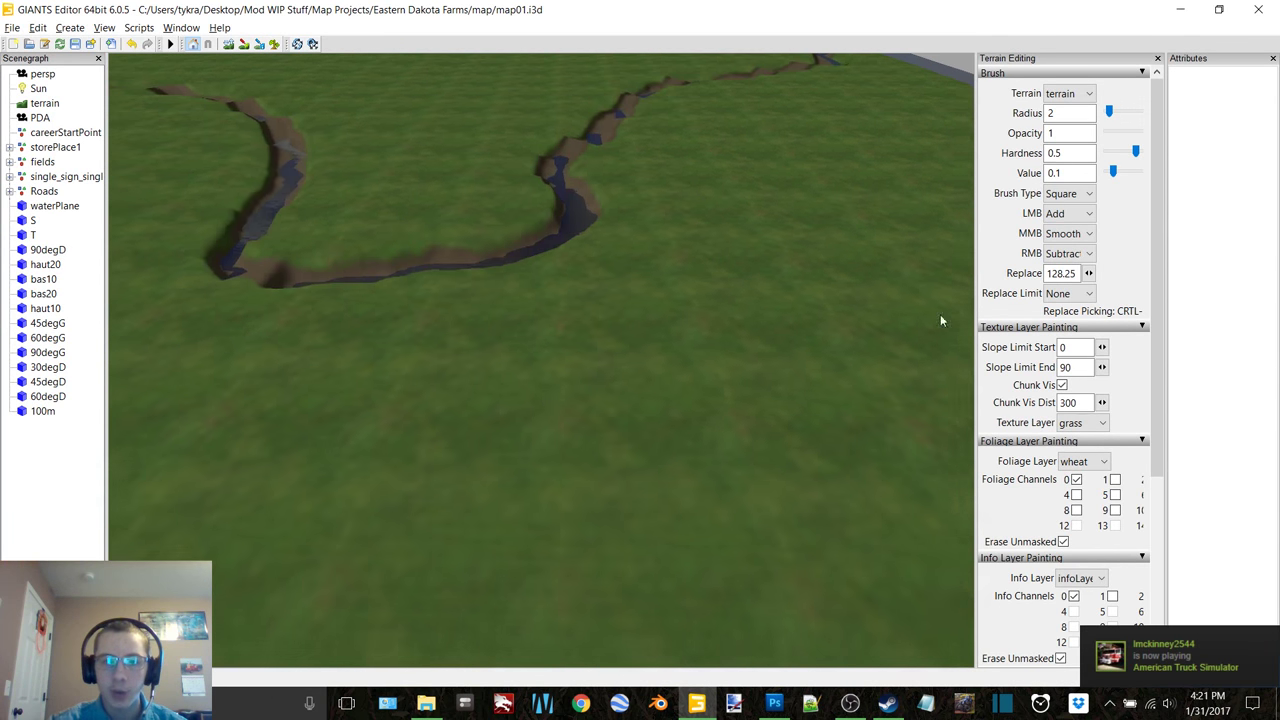
right_click_drag(940, 321, 692, 260)
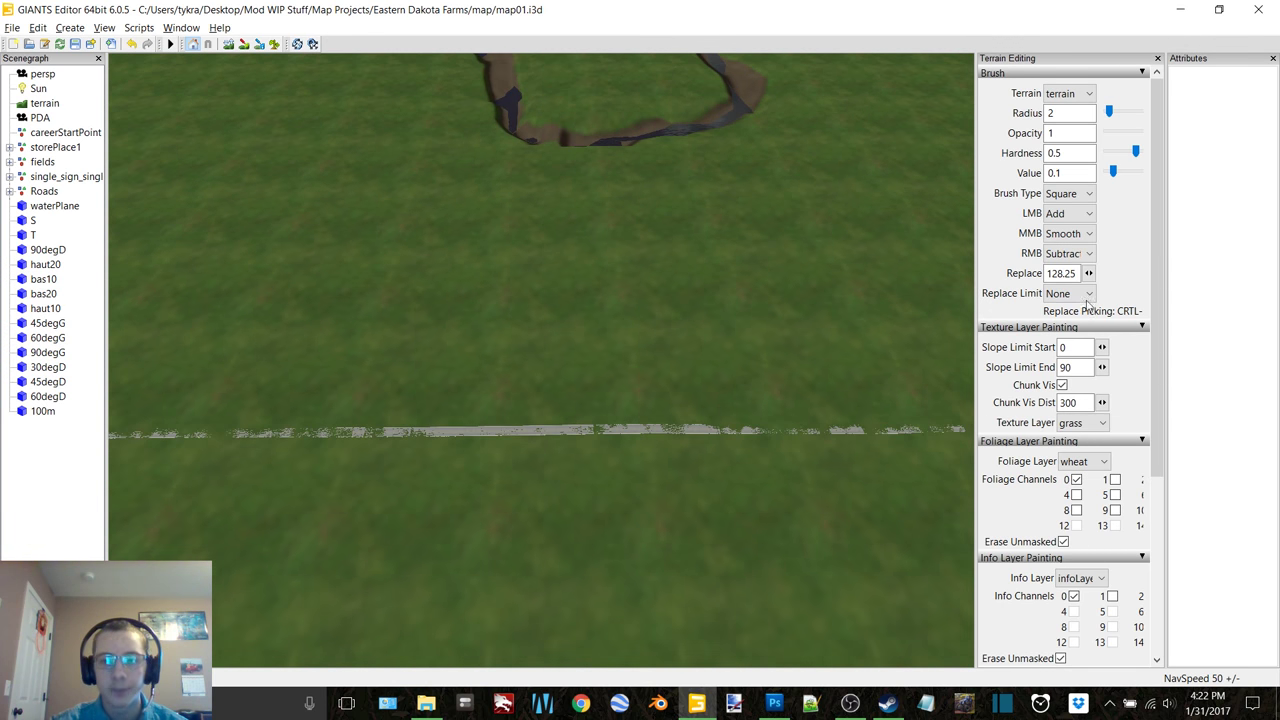
Step: Show the satellite image plane and examine the gravel road leading from the river bend to the paved road
left_click(84, 176)
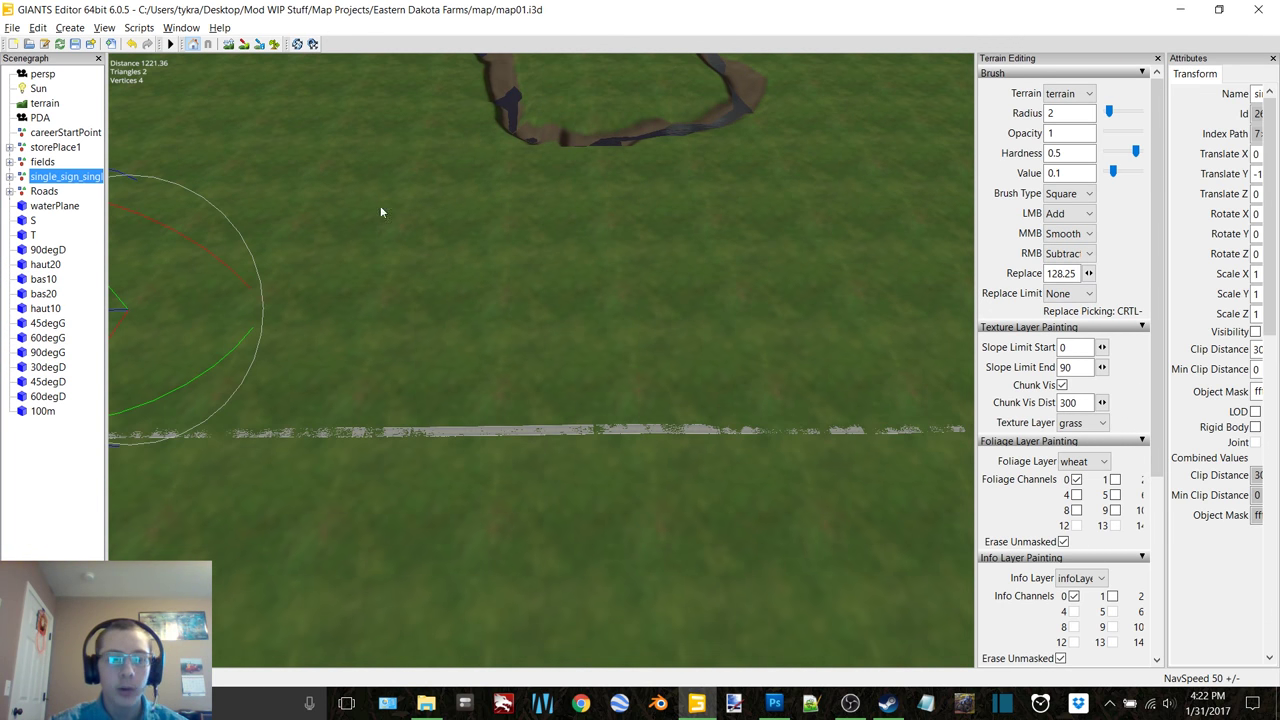
left_click(1256, 332)
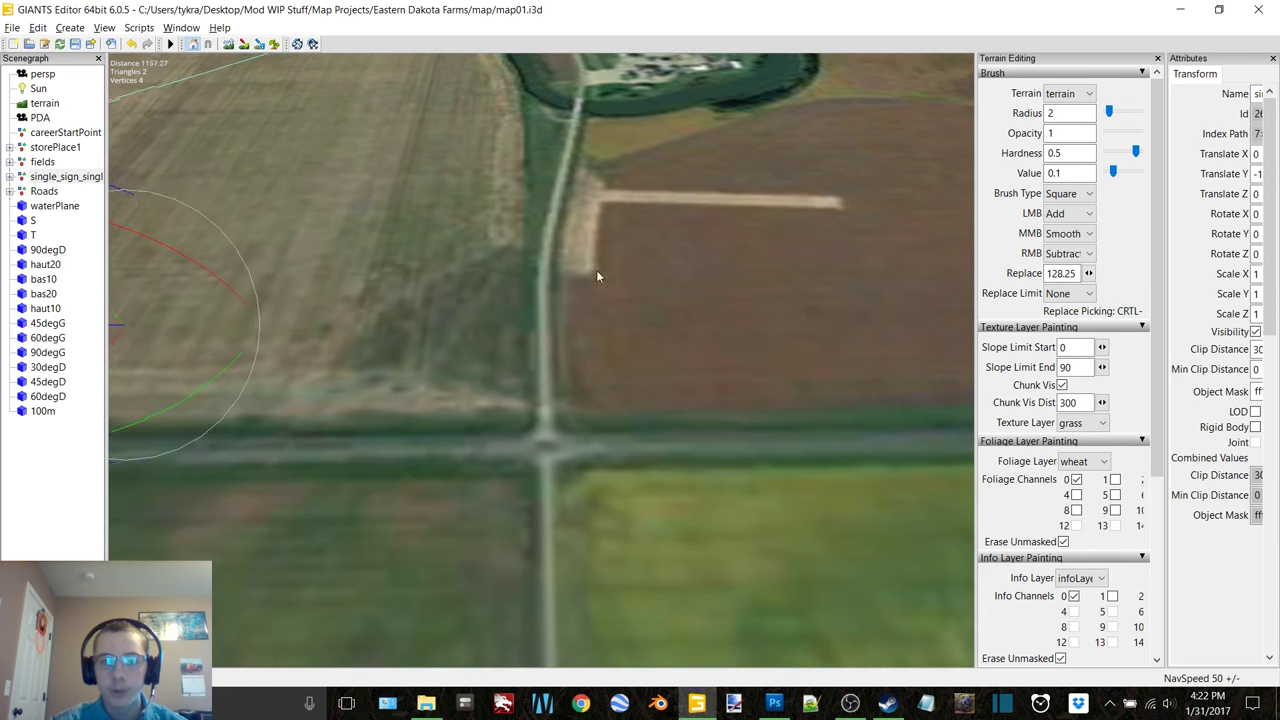
scroll(548, 250, "up", 5)
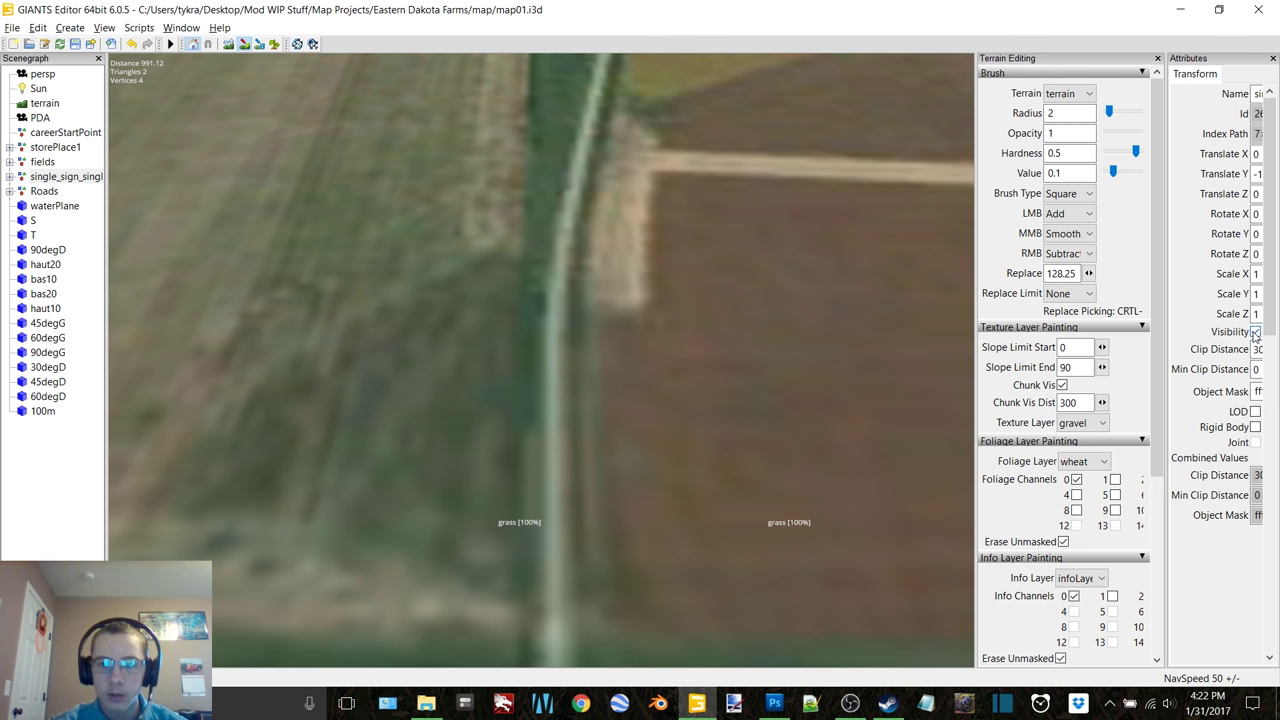
Step: Hide the satellite image and paint a gravel strip over the grass with a square brush of radius 2.5, trimming its bulge with grass
left_click(1255, 332)
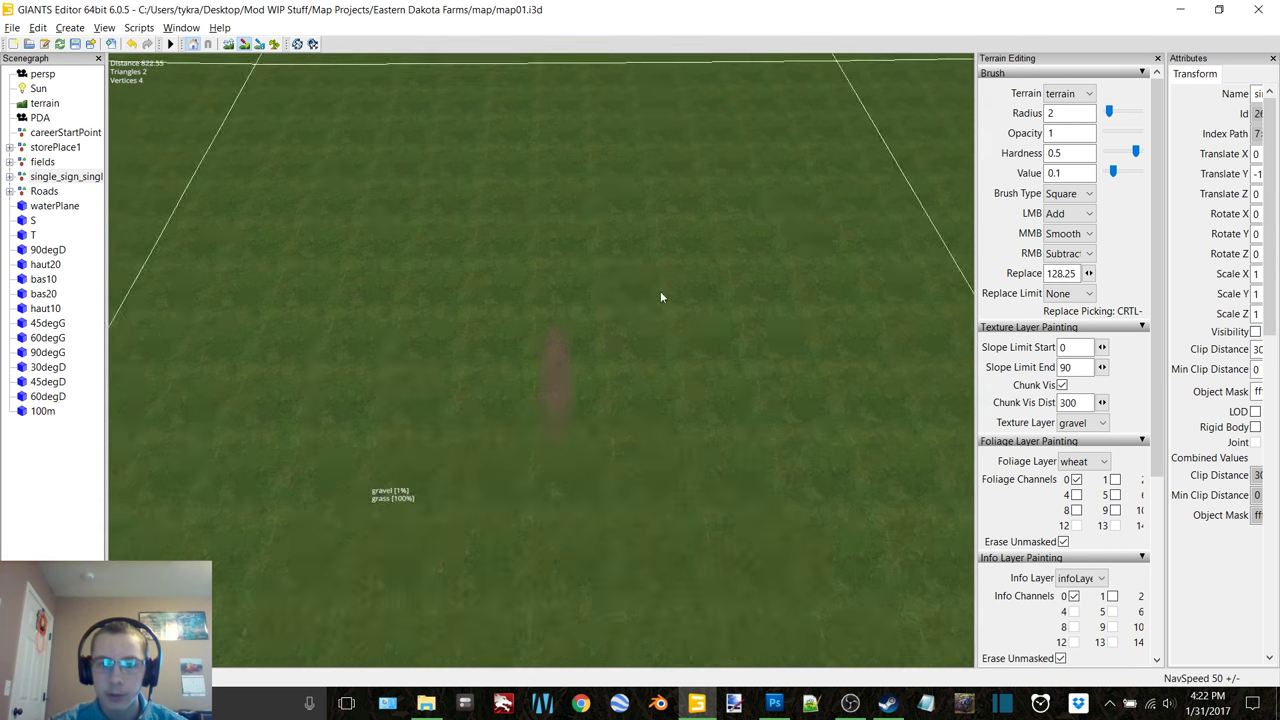
scroll(668, 286, "up", 3)
mouse_move(658, 293)
left_mouse_down("alt")
mouse_move(644, 268)
mouse_move(593, 298)
left_mouse_up("alt")
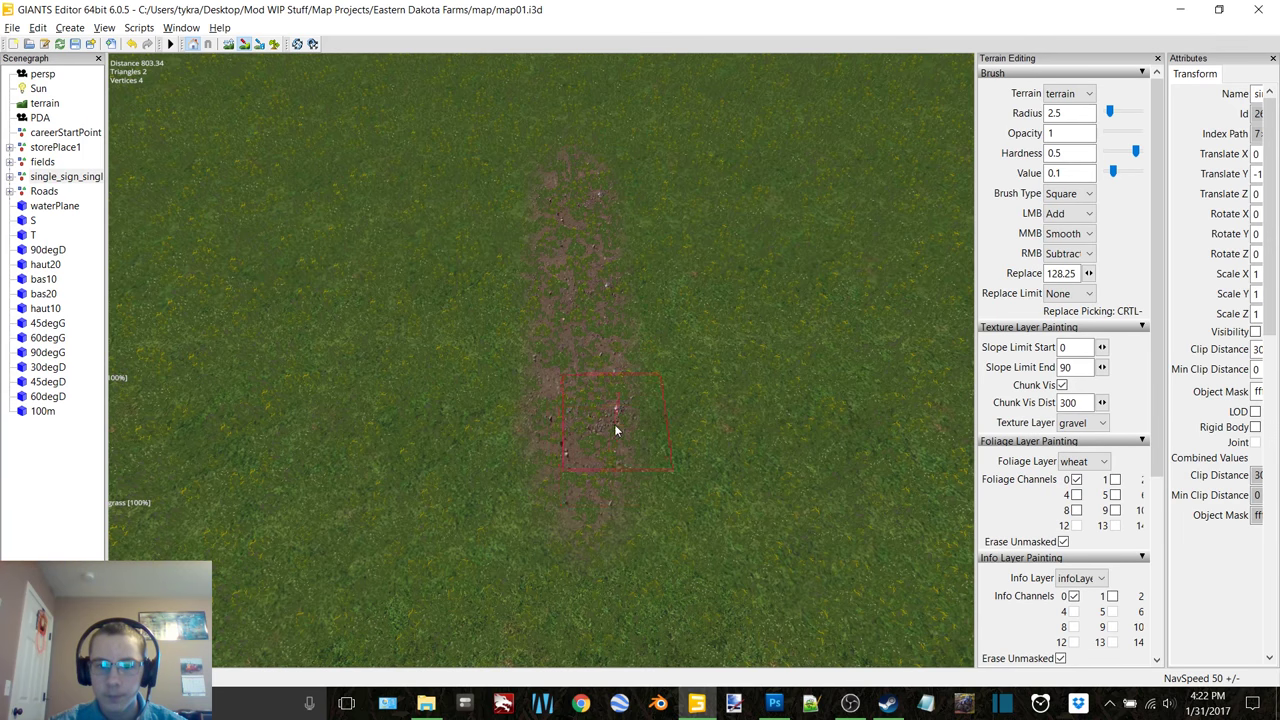
scroll(616, 400, "down", 3)
middle_click_drag(616, 385, 621, 312, "alt")
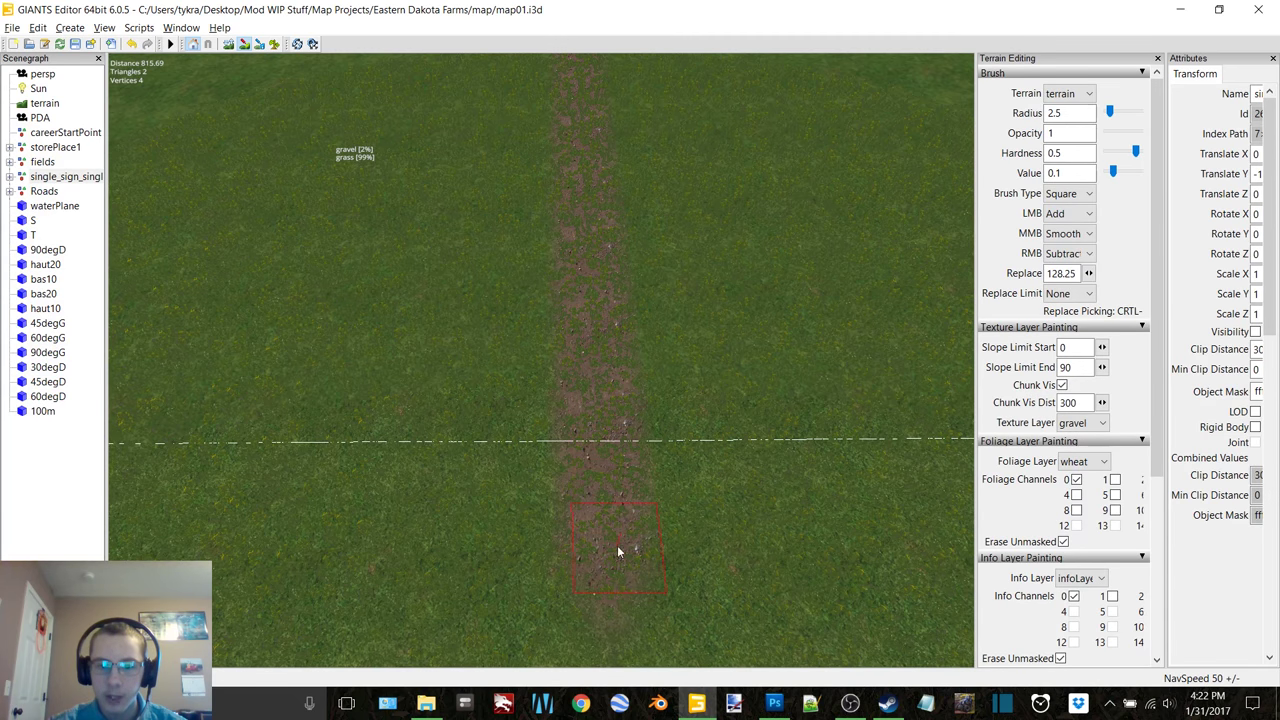
key("s")
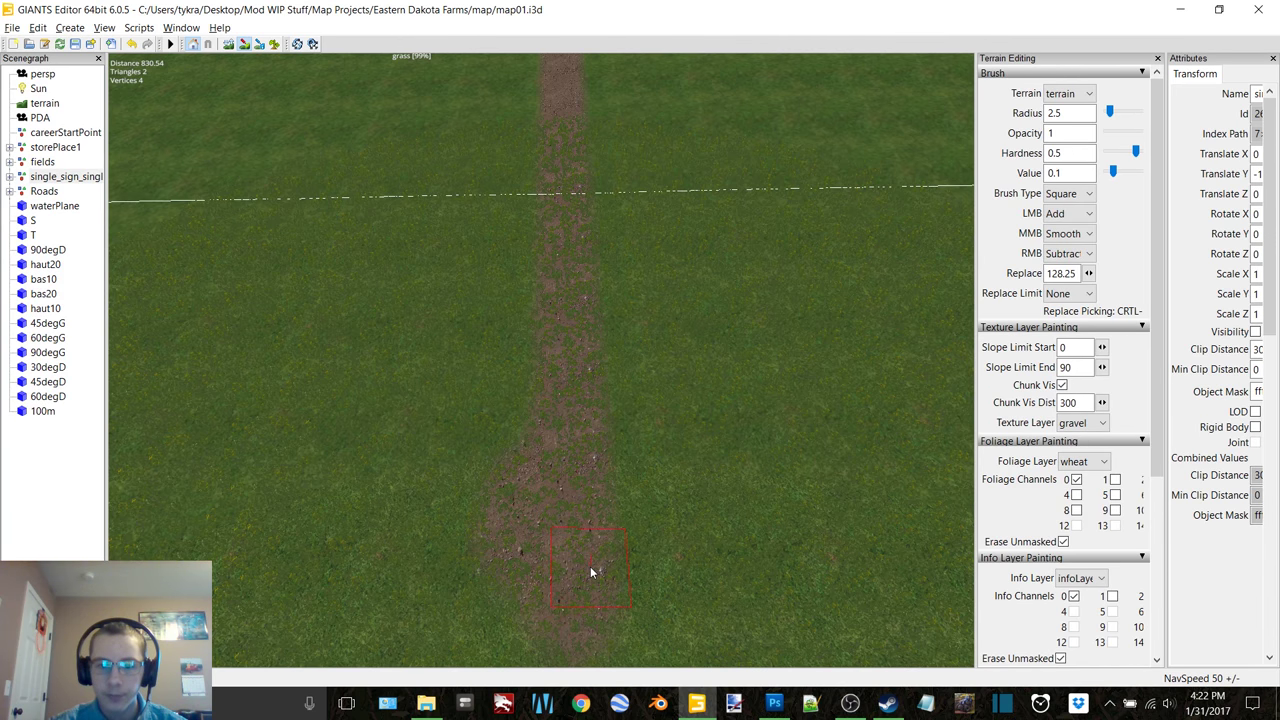
key("s")
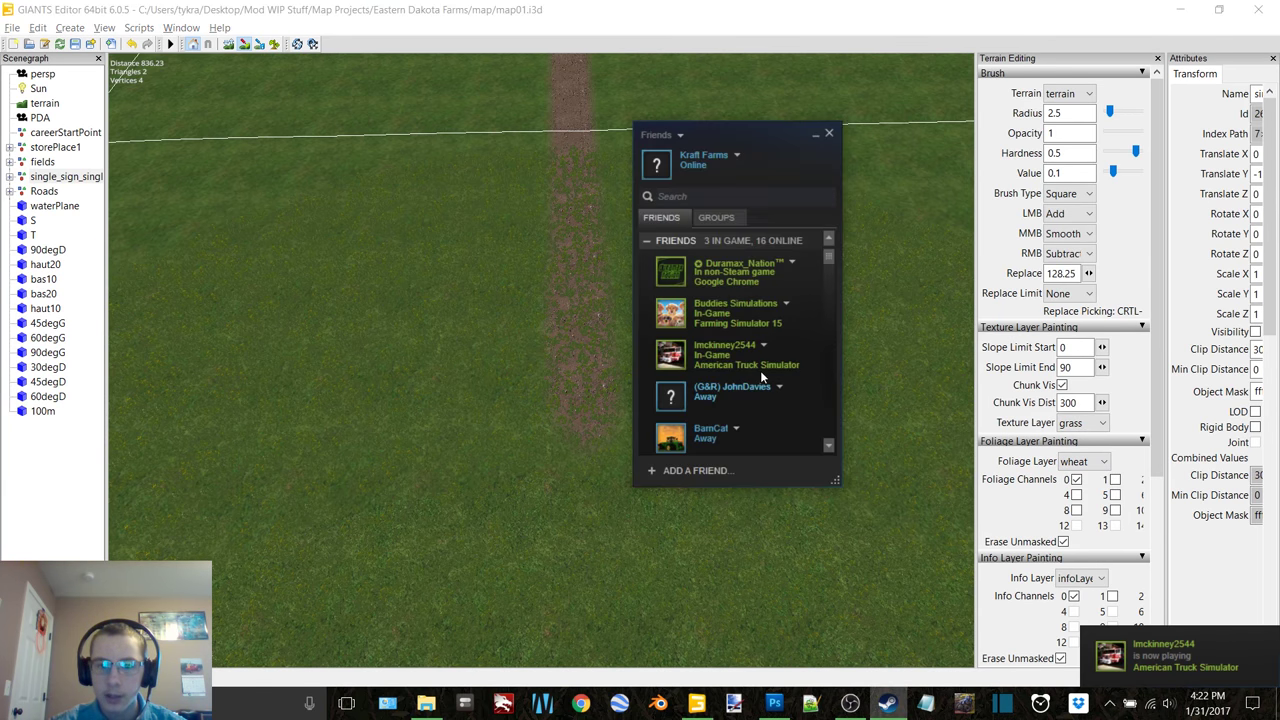
Step: Set the Steam friends status to offline and close the friends window
left_click(738, 156)
left_click(778, 261)
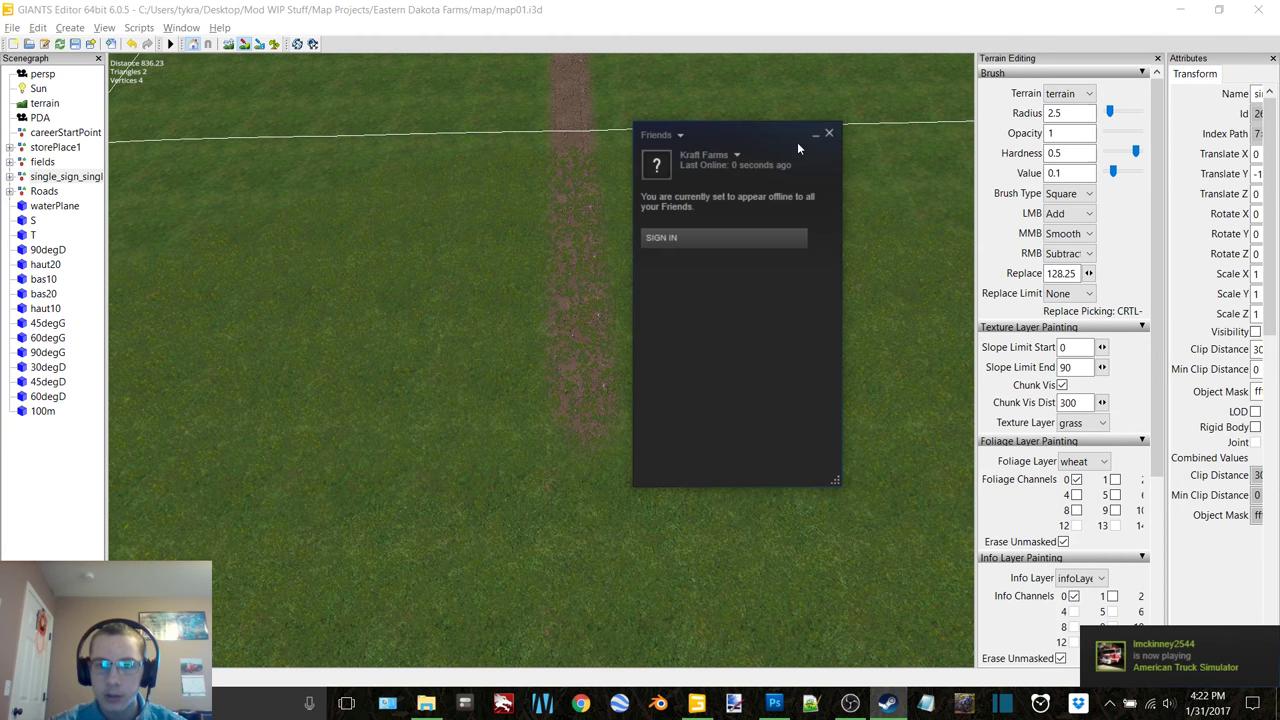
left_click(829, 135)
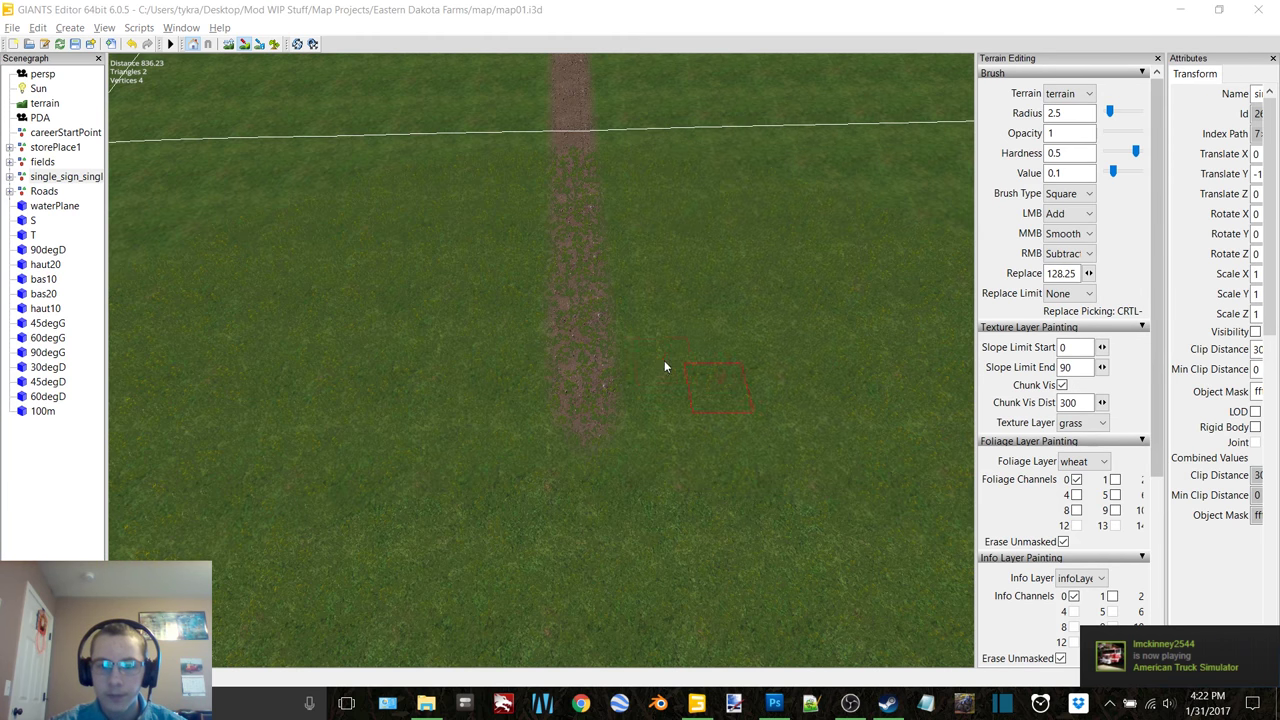
Step: Set the texture layer back to gravel and extend the painted strip straight to the paved road
left_click(1078, 423)
left_click(1078, 494)
middle_click_drag(692, 358, 687, 239, "alt")
right_click_drag(686, 239, 707, 298)
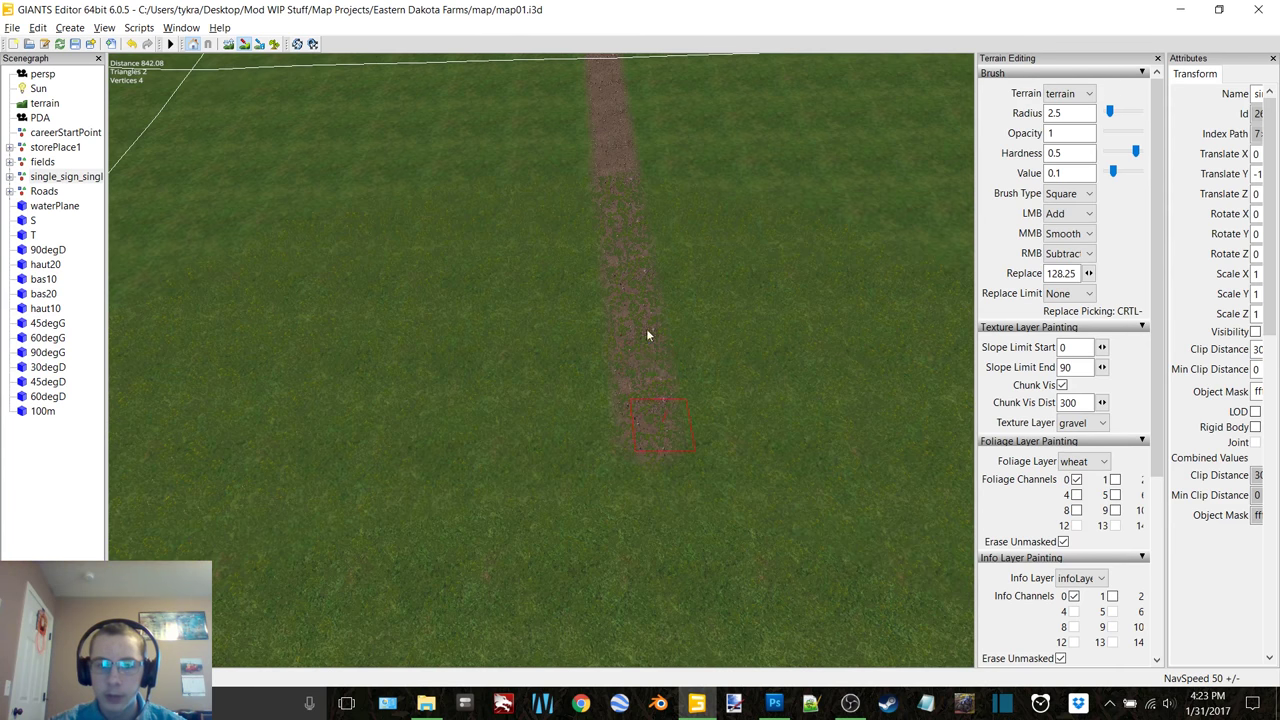
right_click_drag(646, 335, 573, 270)
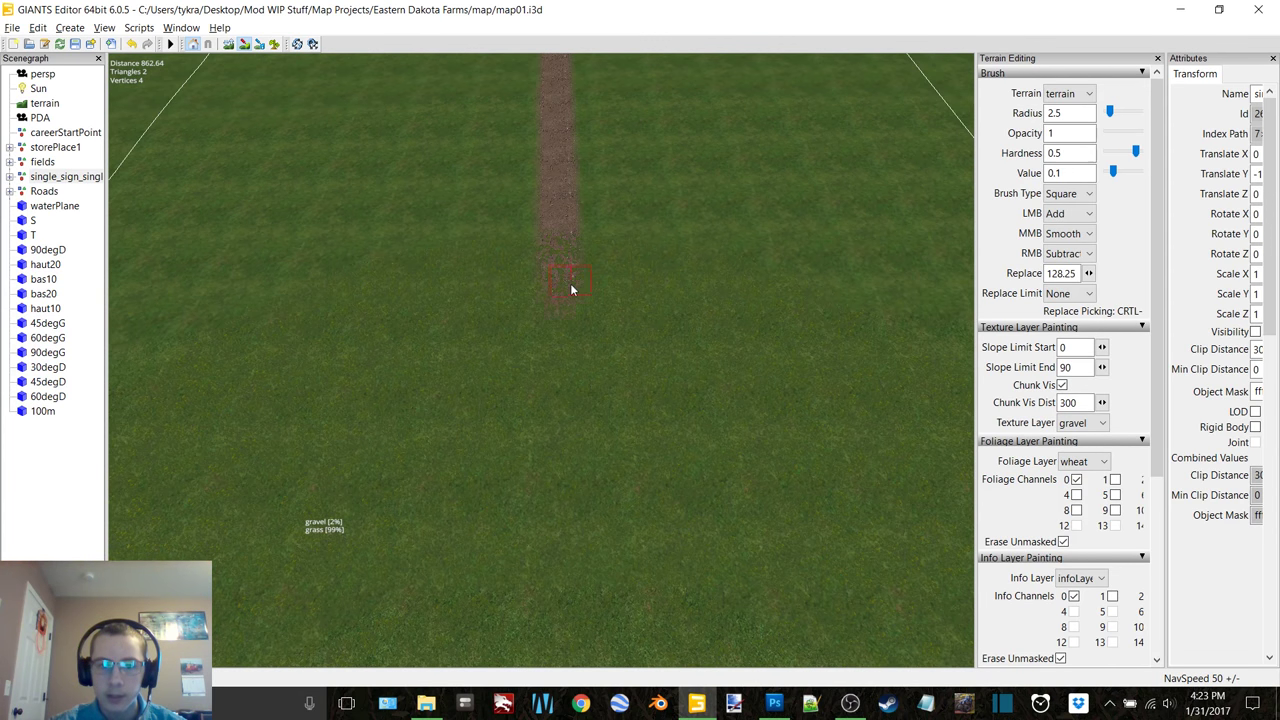
left_click_drag(575, 422, 575, 438)
right_click_drag(601, 376, 574, 259)
left_click_drag(560, 240, 562, 264)
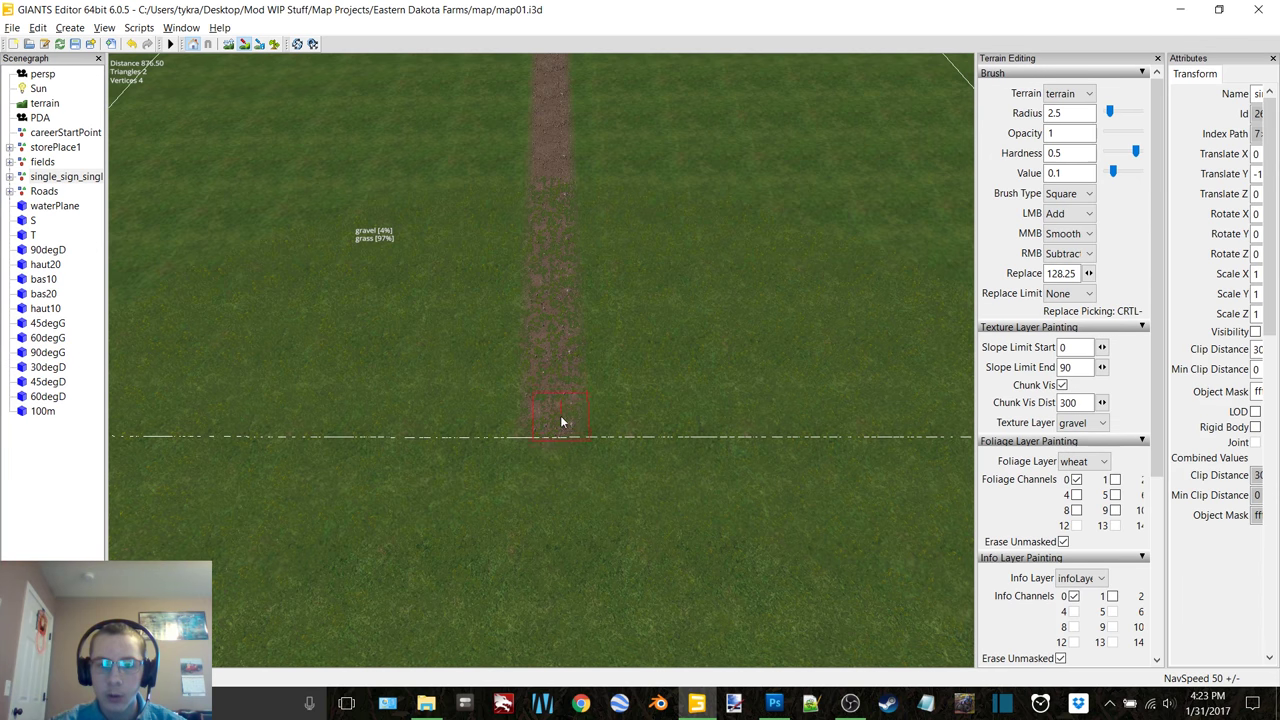
right_click_drag(565, 405, 587, 190)
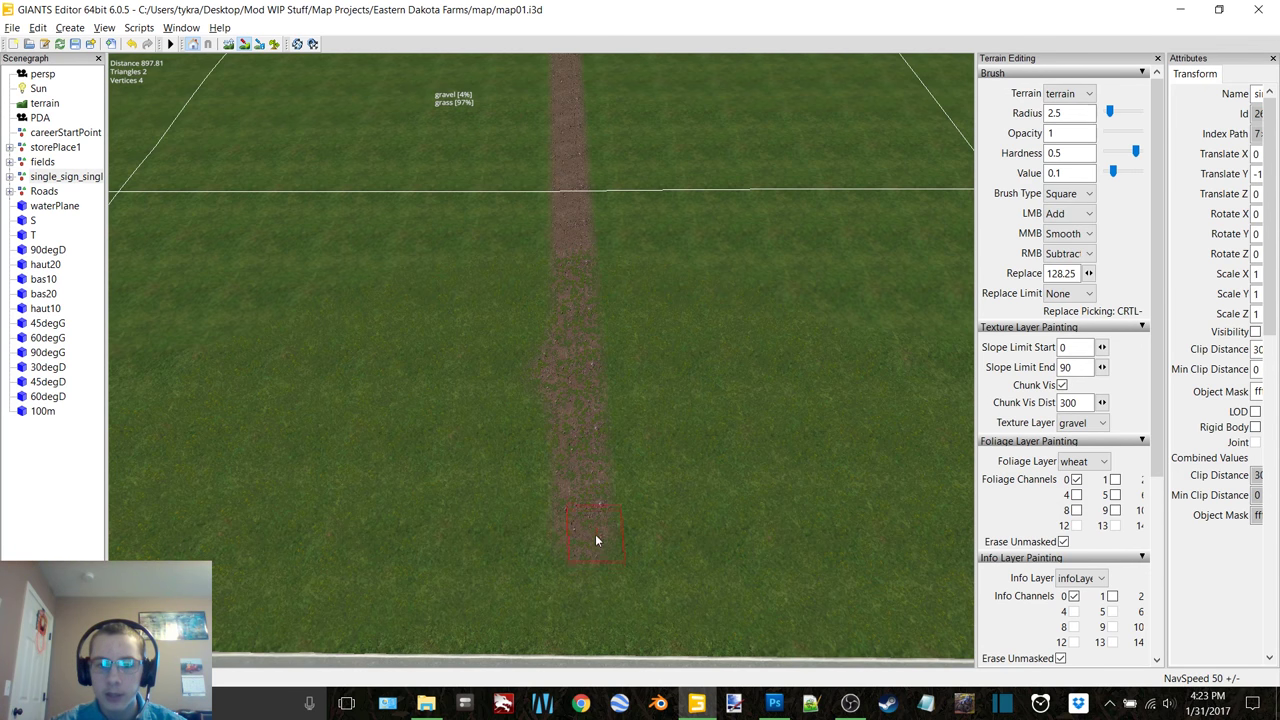
right_click_drag(612, 490, 573, 310)
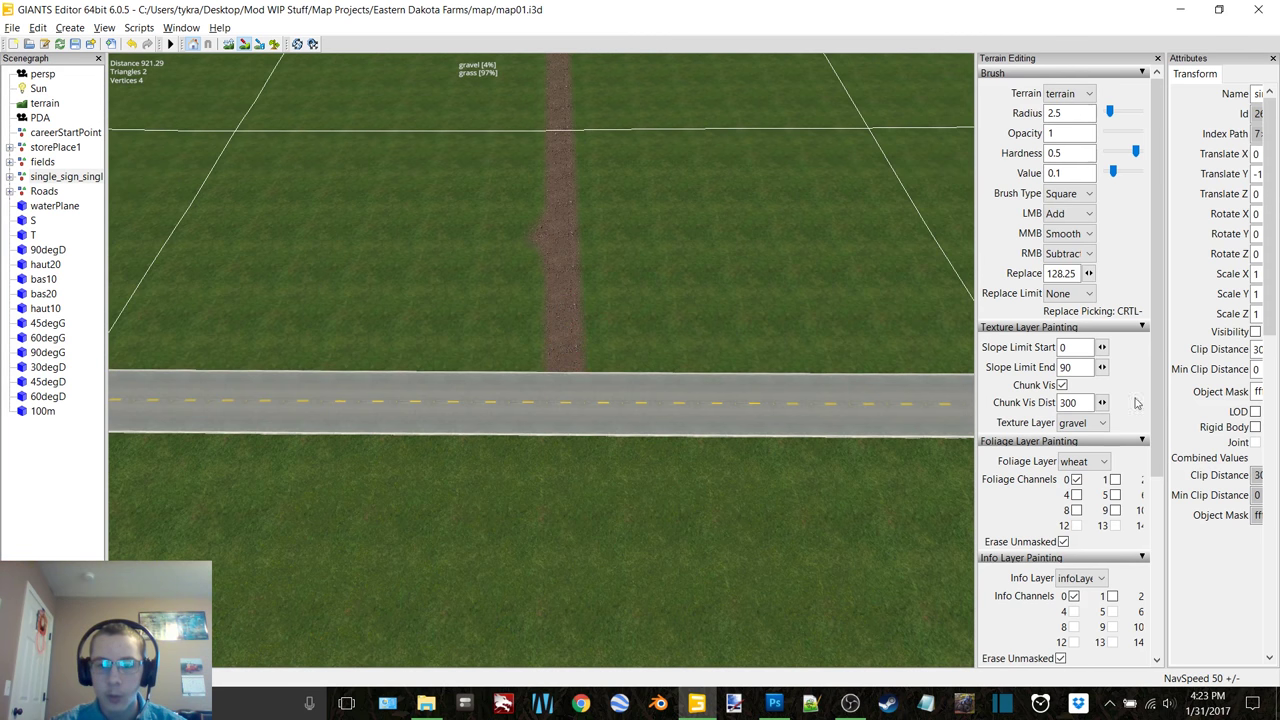
Step: Paint grass over the bulge on the side of the gravel strip near the paved road
left_click(1092, 422)
left_click(1094, 454)
left_click_drag(494, 242, 524, 234)
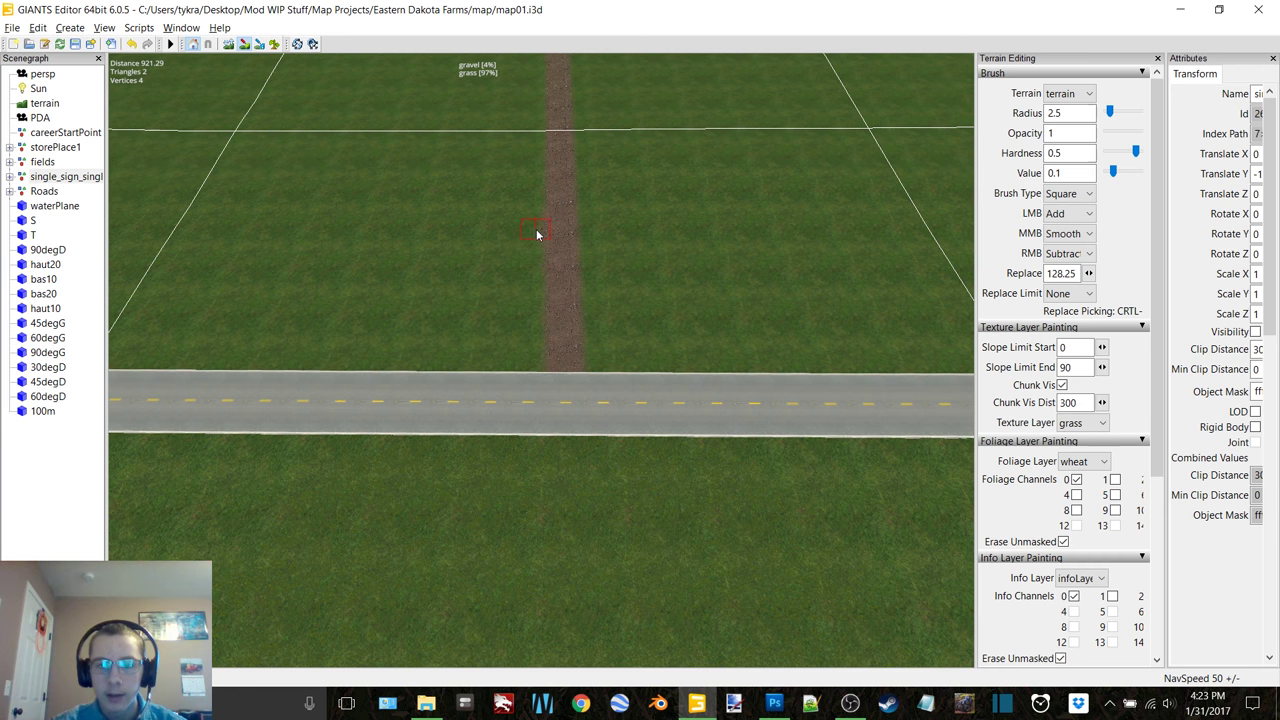
Step: Set the brush type to Round, compare the far end of the gravel strip with the satellite image, and hide the image again
middle_click_drag(594, 126, 594, 490, "alt")
middle_click_drag(600, 180, 606, 418, "alt")
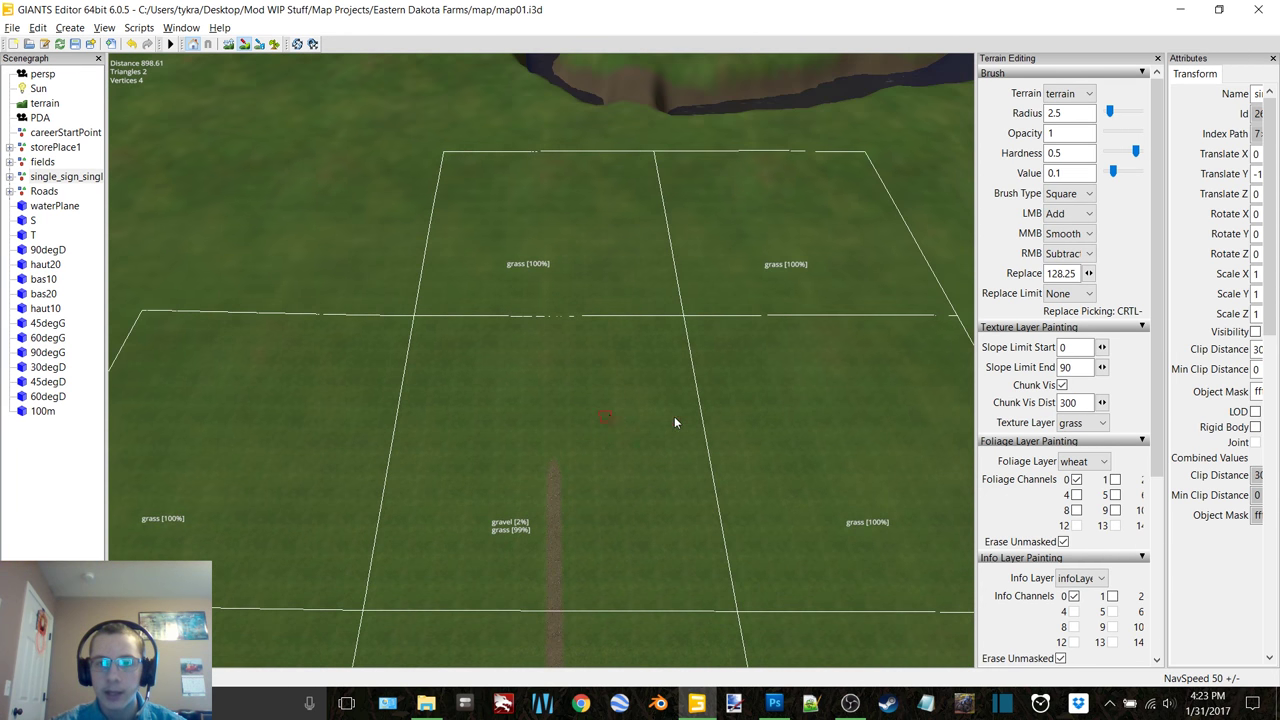
left_click(1068, 193)
left_click(1062, 222)
left_click(1255, 332)
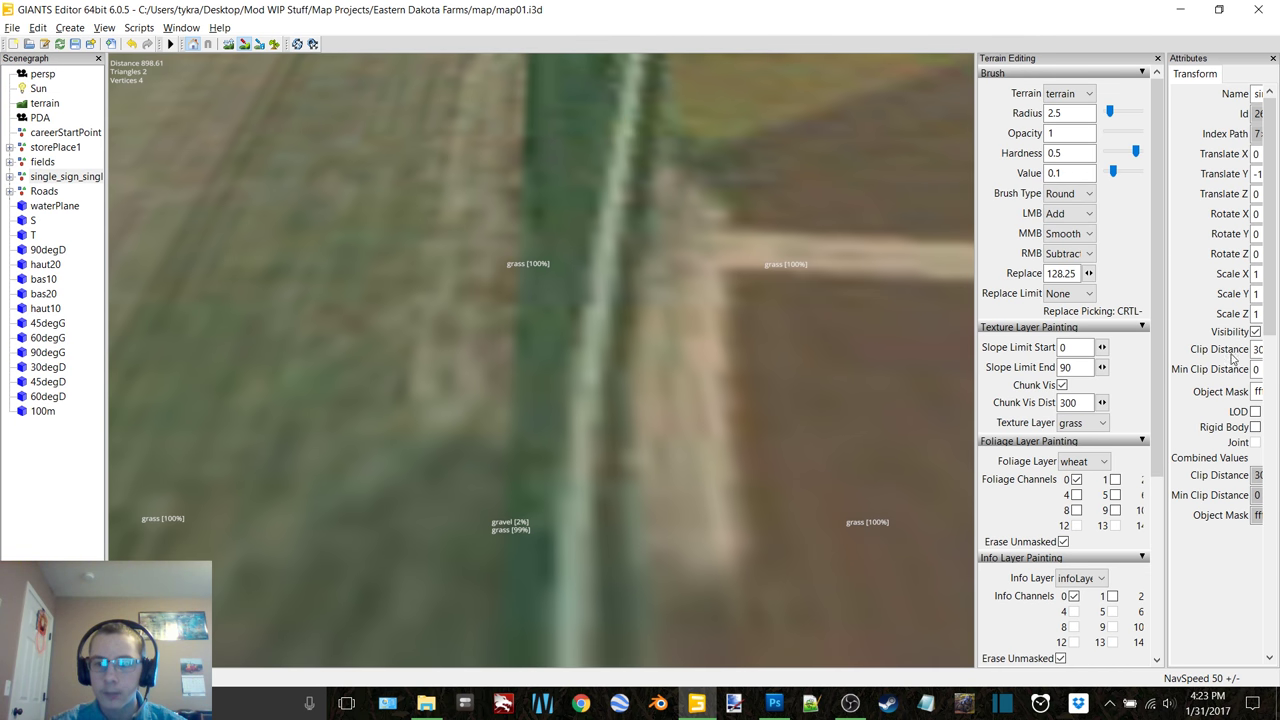
left_click(1256, 332)
Step: Examine the painted gravel road up close where it meets the paved road
right_click_drag(538, 362, 740, 120, "alt")
middle_click_drag(740, 120, 645, 300, "alt")
right_click_drag(645, 300, 688, 233, "alt")
middle_click_drag(688, 233, 637, 374, "alt")
scroll(648, 256, "down", 4)
right_click_drag(648, 258, 417, 517, "alt")
middle_click_drag(460, 300, 530, 138, "alt")
middle_click_drag(514, 390, 611, 252, "alt")
mouse_move(610, 256)
right_mouse_down()
mouse_move(700, 205)
mouse_move(558, 510)
mouse_move(634, 183)
mouse_move(642, 224)
mouse_move(634, 122)
mouse_move(606, 254)
mouse_move(686, 163)
mouse_move(307, 306)
mouse_move(214, 194)
mouse_move(360, 406)
mouse_move(488, 342)
mouse_move(468, 339)
right_mouse_up()
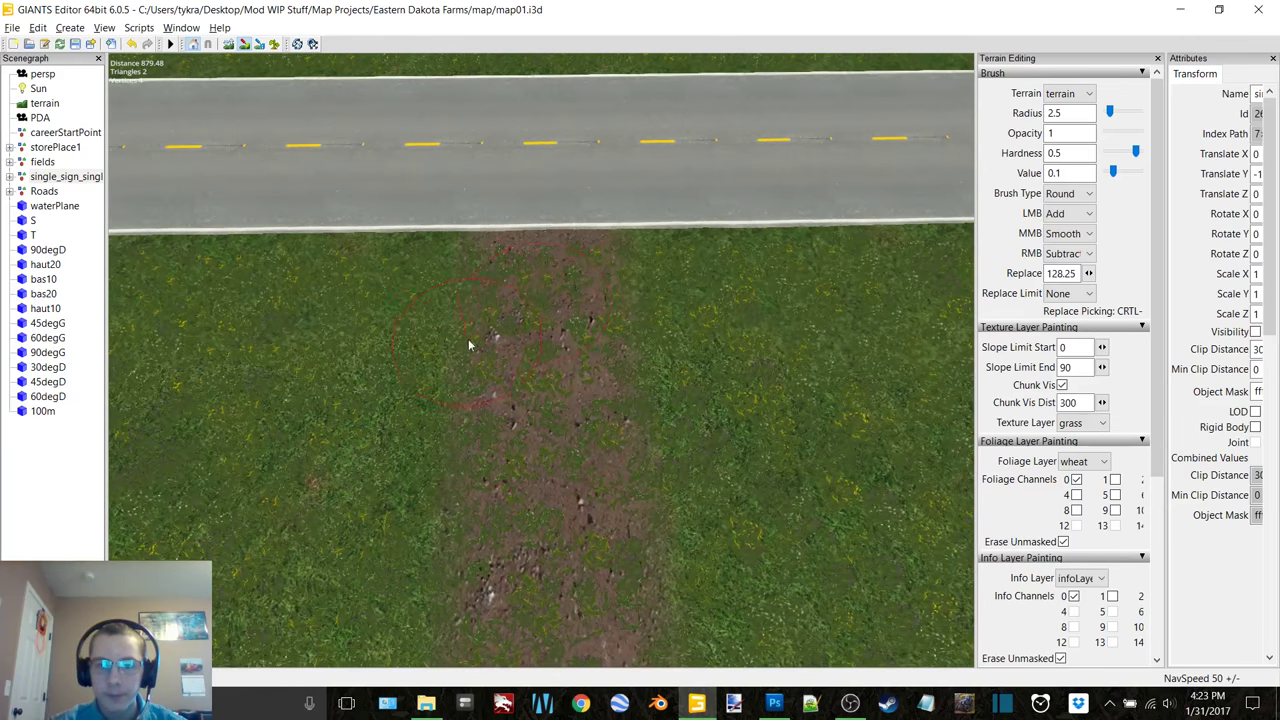
Step: Set a Square brush of radius 3.25 and the grass foliage layer, and erase the grass foliage from the gravel strip beside the paved road
left_click(1076, 195)
left_click(1065, 222)
left_click(1090, 462)
left_click(1072, 505)
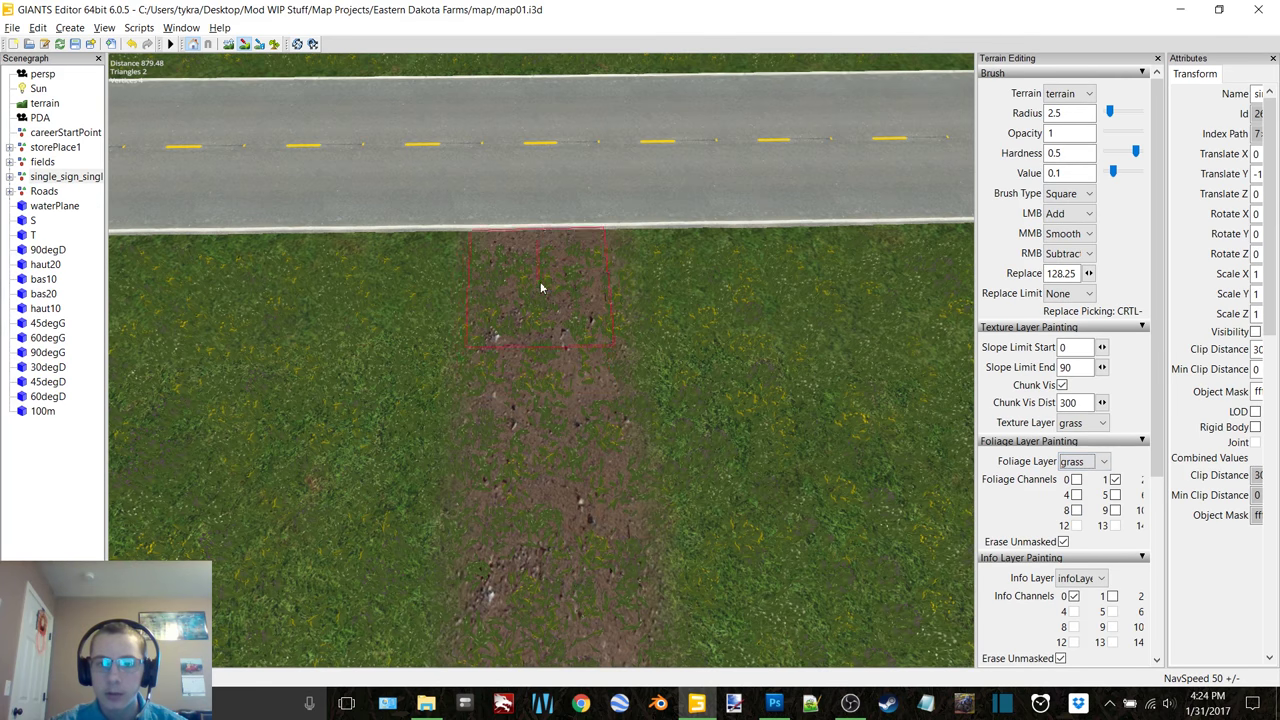
scroll(544, 284, "up", 3)
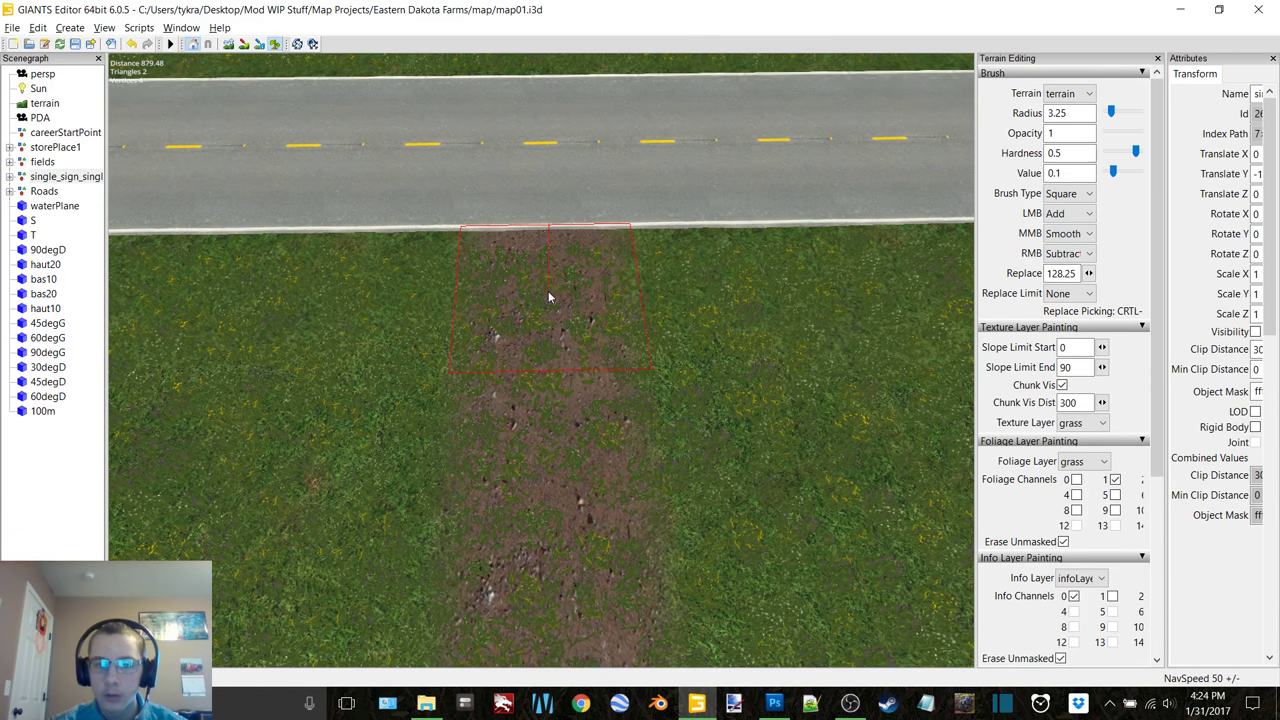
mouse_move(548, 291)
right_mouse_down()
mouse_move(551, 418)
mouse_move(566, 394)
right_mouse_up()
scroll(568, 388, "down", 2)
middle_click_drag(572, 374, 578, 340, "alt")
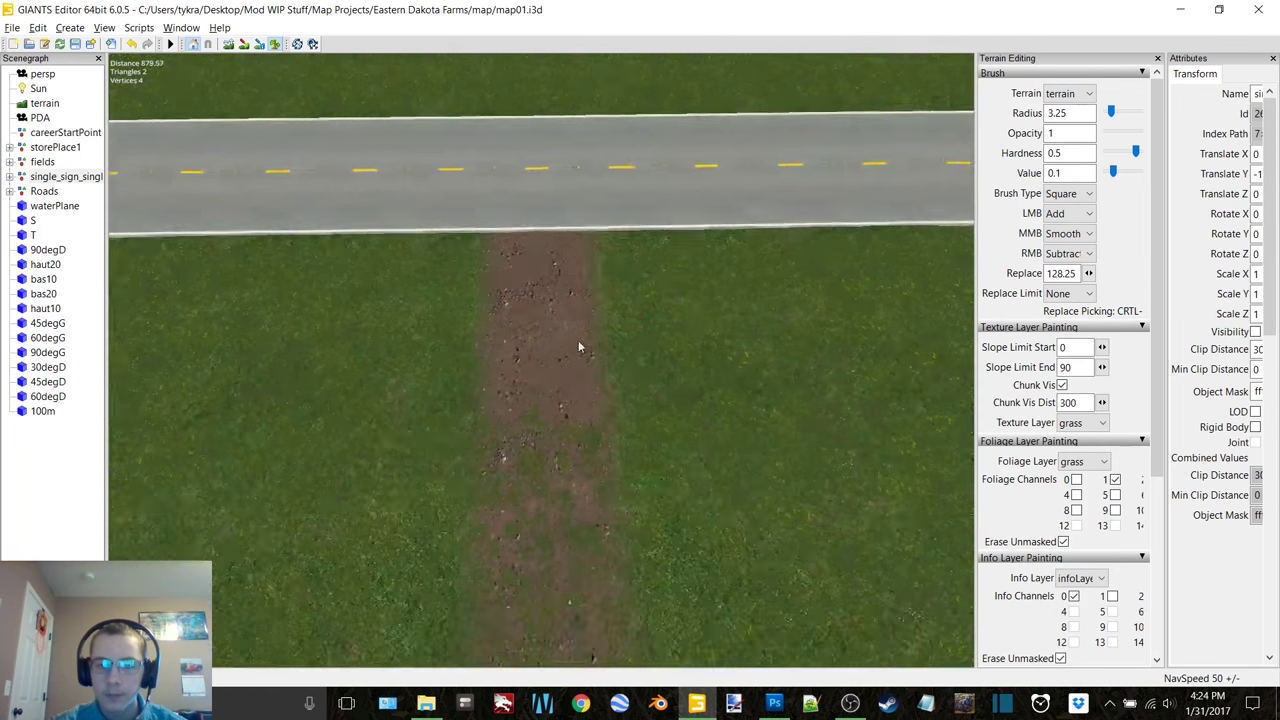
Step: Erase the grass foliage from the following stretch of the gravel strip, farther away from the paved road
right_click_drag(578, 347, 555, 293)
left_click_drag(530, 244, 537, 246)
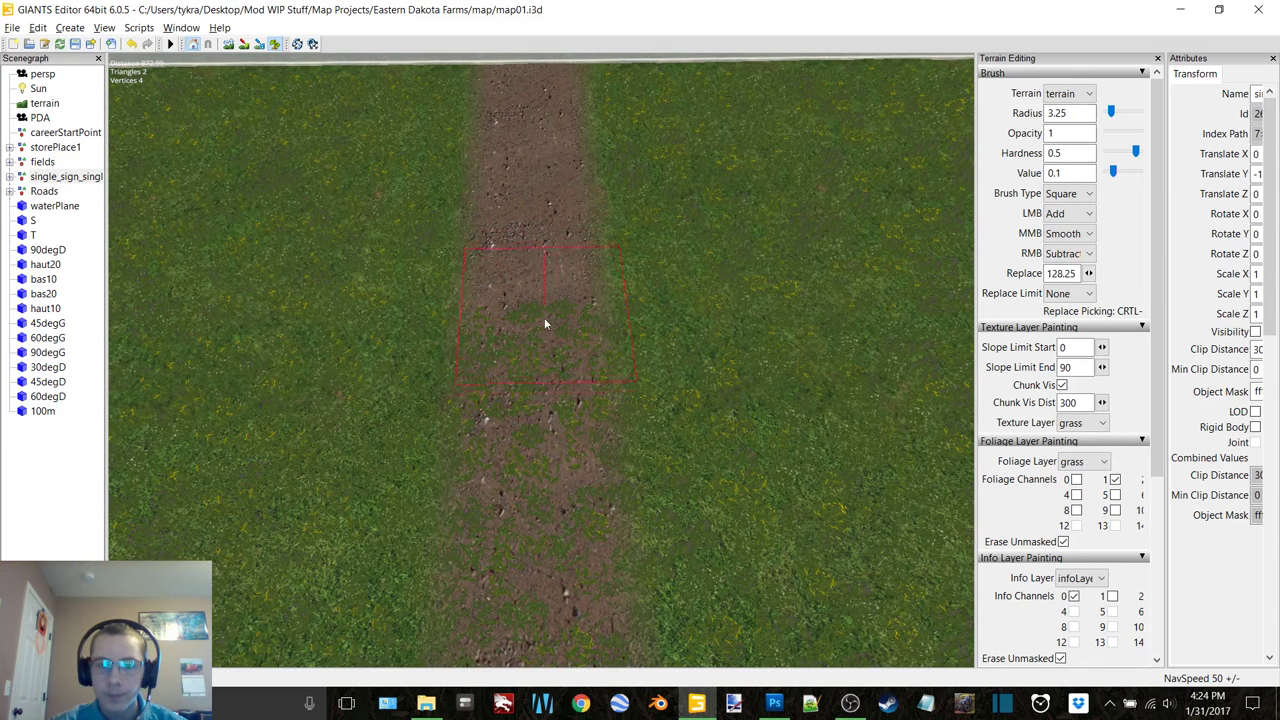
left_click_drag(545, 322, 542, 362)
left_click(545, 463)
left_click_drag(493, 396, 820, 372, "alt")
middle_click_drag(820, 372, 808, 317, "alt")
mouse_move(808, 322)
right_mouse_down()
mouse_move(736, 322)
mouse_move(814, 312)
mouse_move(662, 393)
right_mouse_up()
left_click_drag(655, 396, 646, 383)
left_click(642, 276)
middle_click_drag(642, 276, 628, 249, "alt")
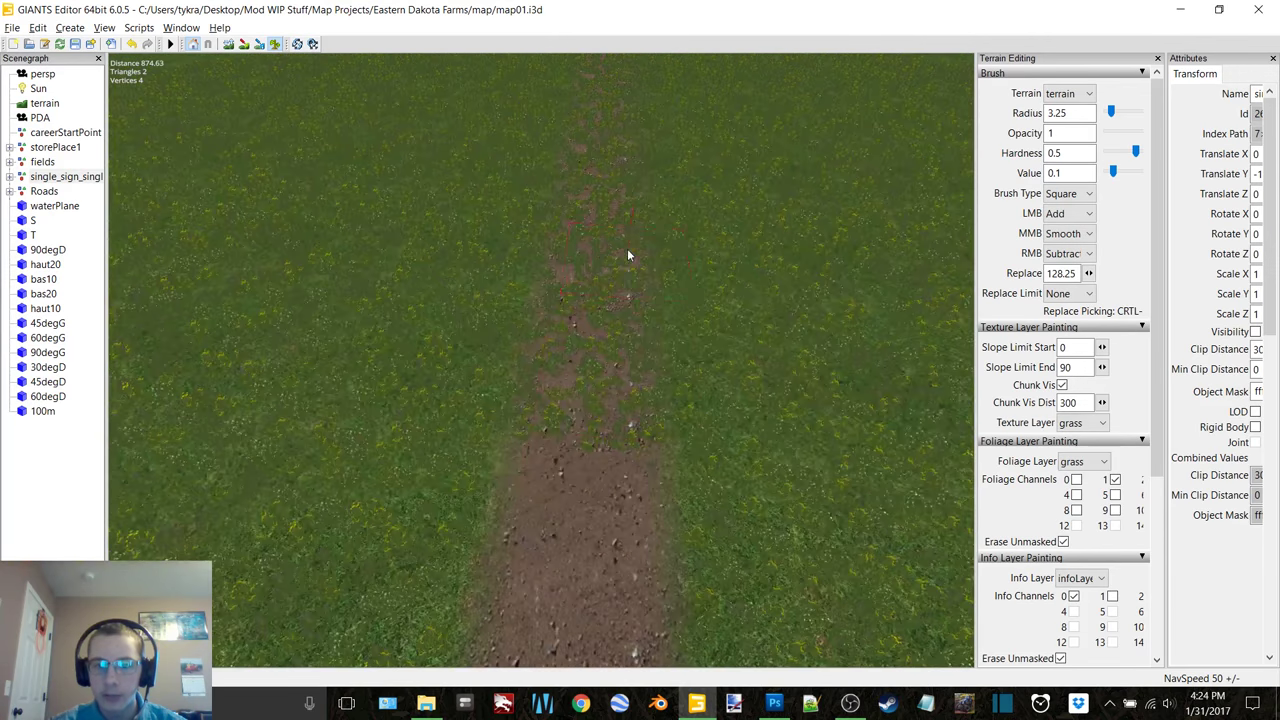
Step: Raise the brush radius to 3.5 and clear the grass foliage along the middle section of the gravel strip
left_click_drag(592, 408, 590, 408)
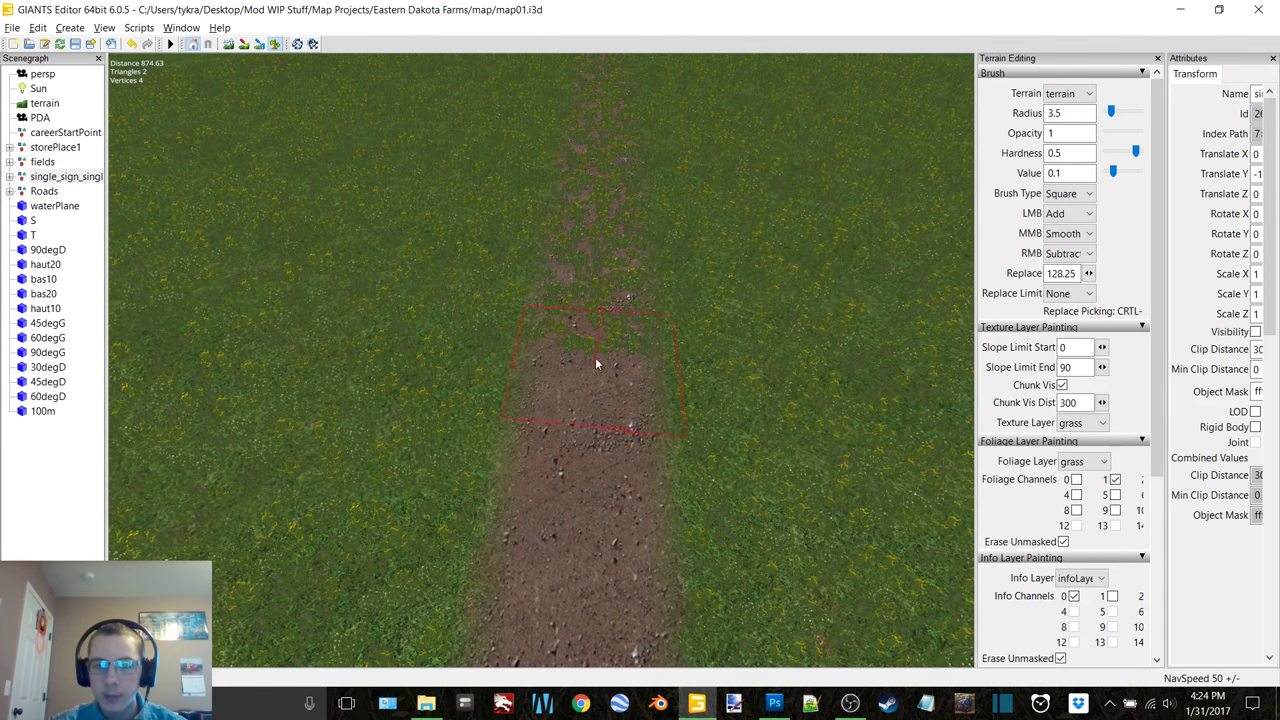
left_click_drag(597, 320, 601, 287)
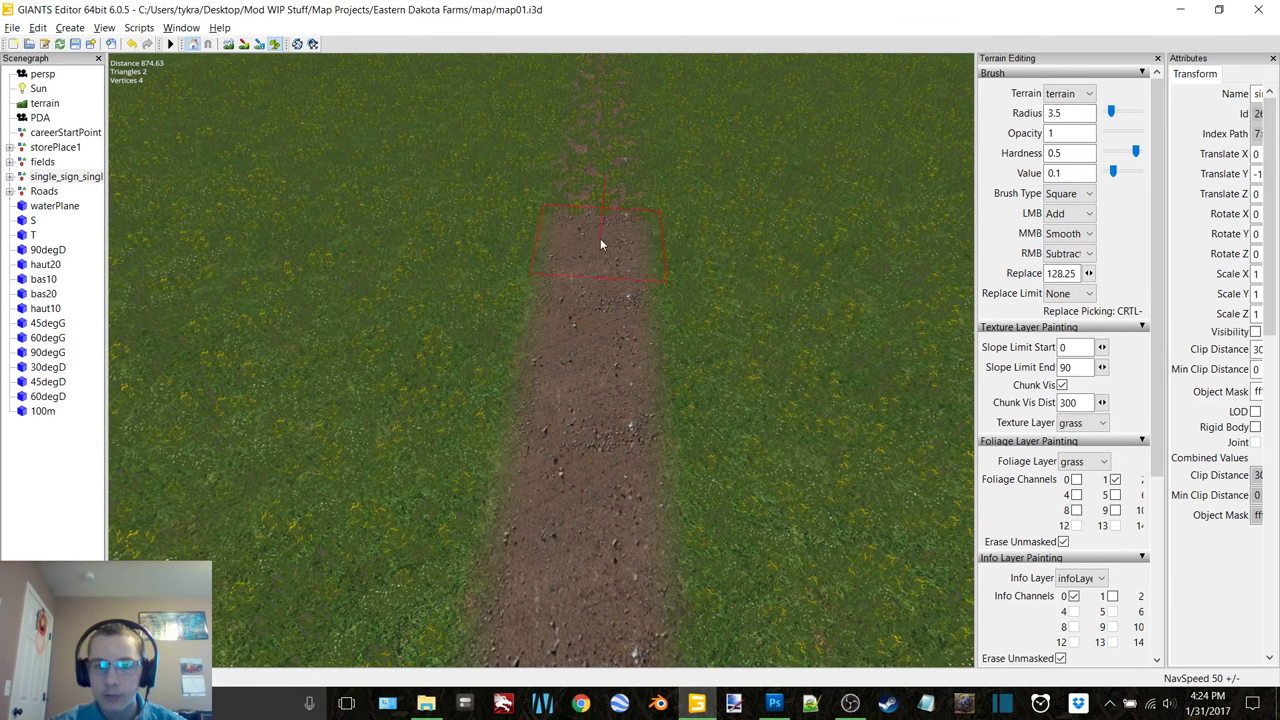
left_click(605, 207)
mouse_move(588, 220)
middle_mouse_down("alt")
mouse_move(590, 277)
mouse_move(490, 289)
middle_mouse_up("alt")
scroll(595, 270, "up", 3)
mouse_move(490, 283)
right_mouse_down()
mouse_move(335, 303)
mouse_move(391, 289)
right_mouse_up()
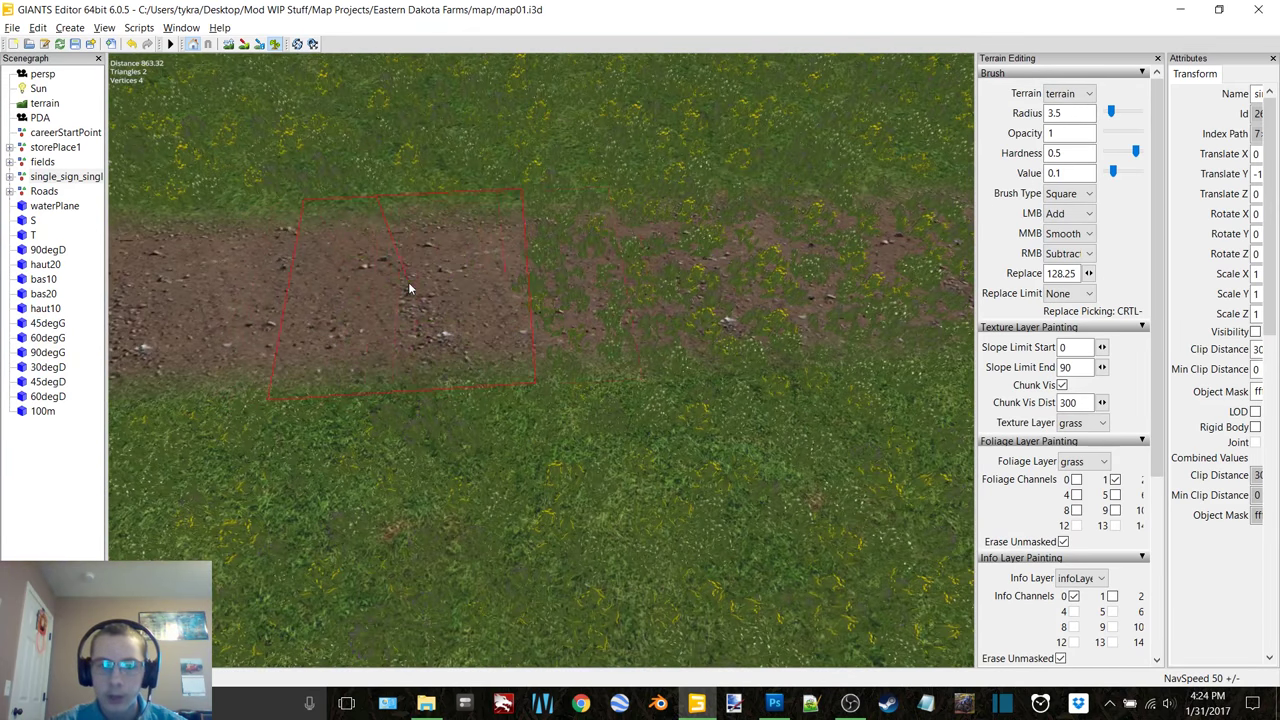
left_click(594, 276)
middle_click_drag(594, 276, 552, 314, "alt")
left_click(594, 298)
left_click(496, 326)
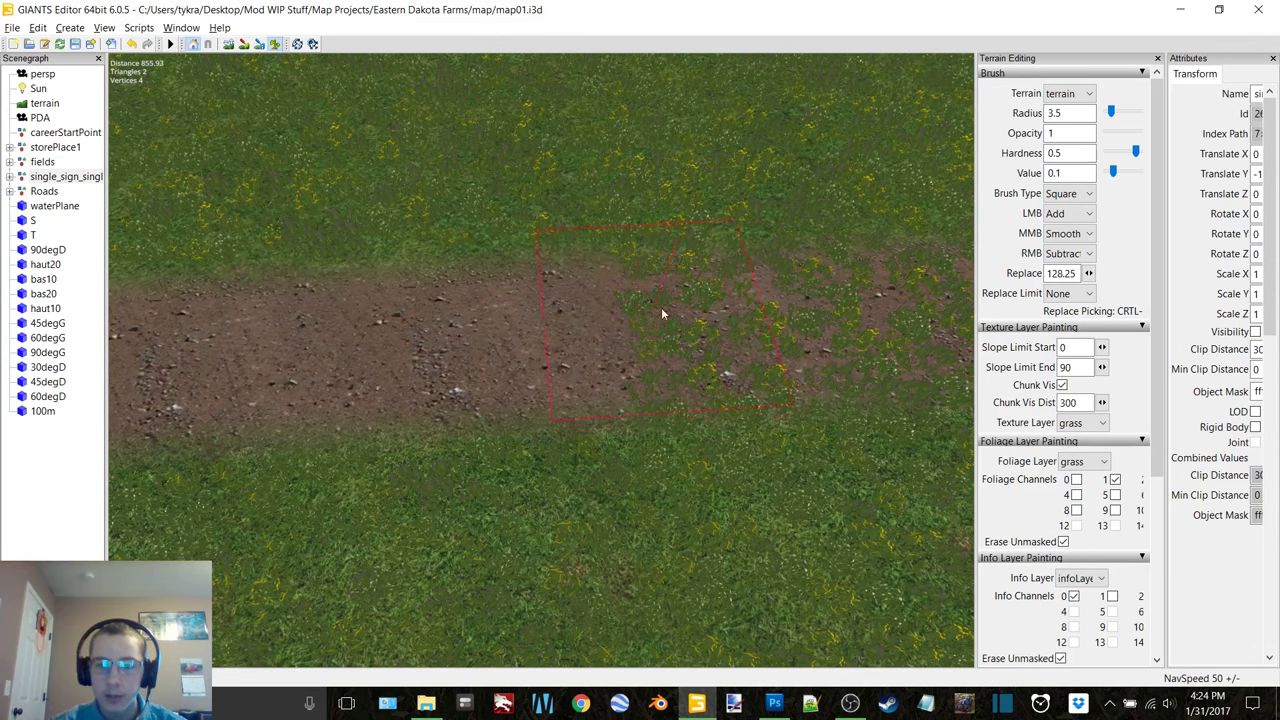
left_click(706, 314)
mouse_move(706, 314)
middle_mouse_down("alt")
mouse_move(642, 315)
mouse_move(544, 447)
middle_mouse_up("alt")
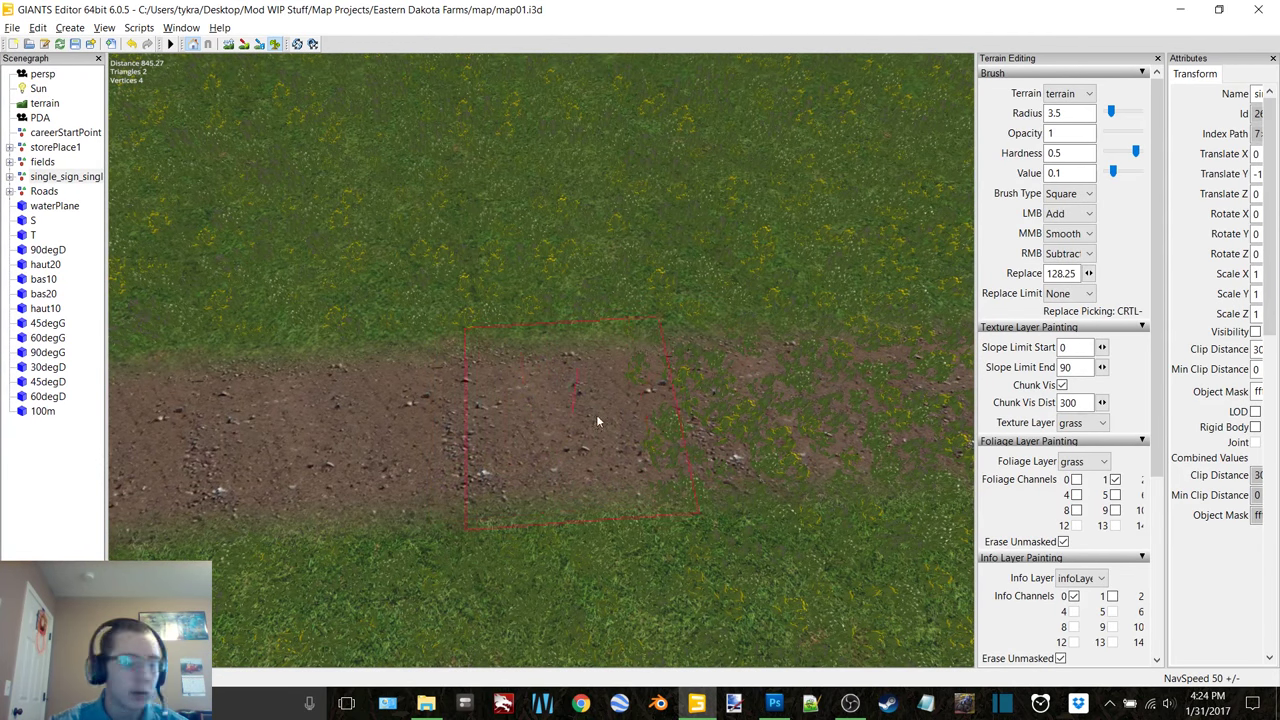
Step: Clear the grass foliage from the remaining part of the gravel strip up to its far end
middle_click_drag(641, 388, 582, 403, "alt")
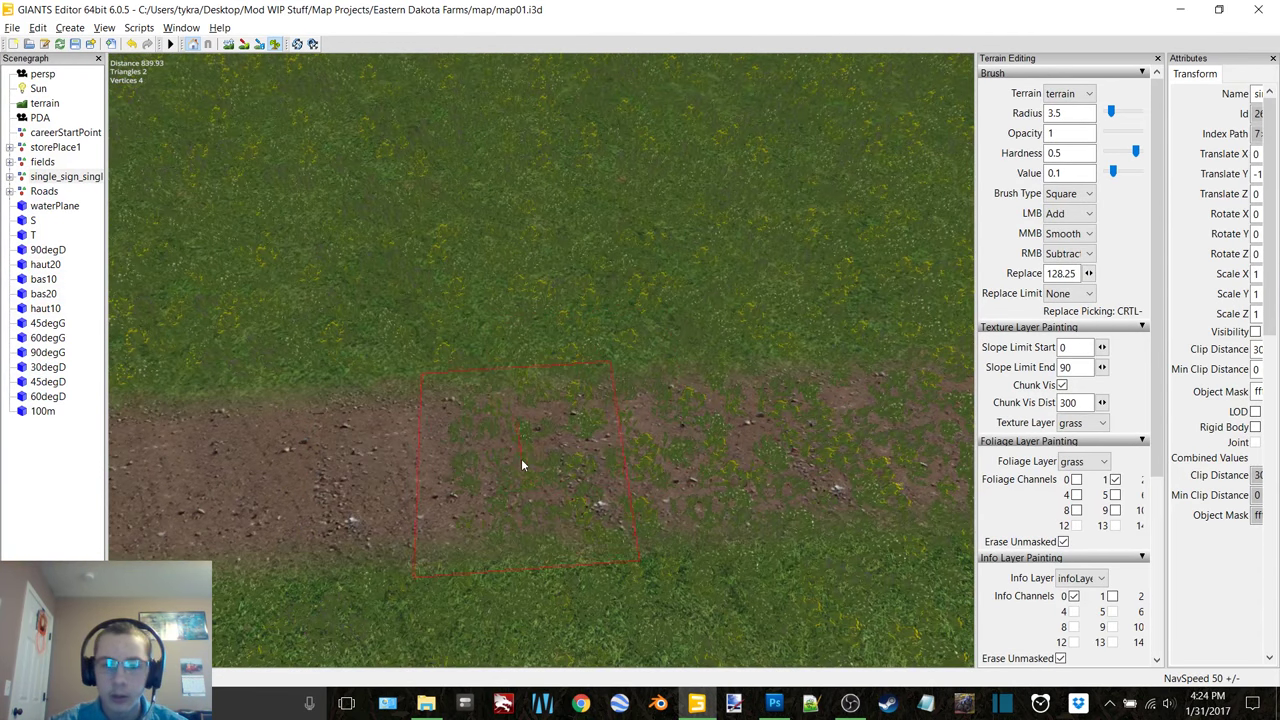
middle_click_drag(522, 459, 482, 428, "alt")
right_click_drag(386, 404, 541, 402)
right_click_drag(714, 378, 734, 381)
mouse_move(734, 381)
middle_mouse_down("alt")
mouse_move(610, 376)
mouse_move(552, 391)
middle_mouse_up("alt")
right_click_drag(602, 420, 673, 409)
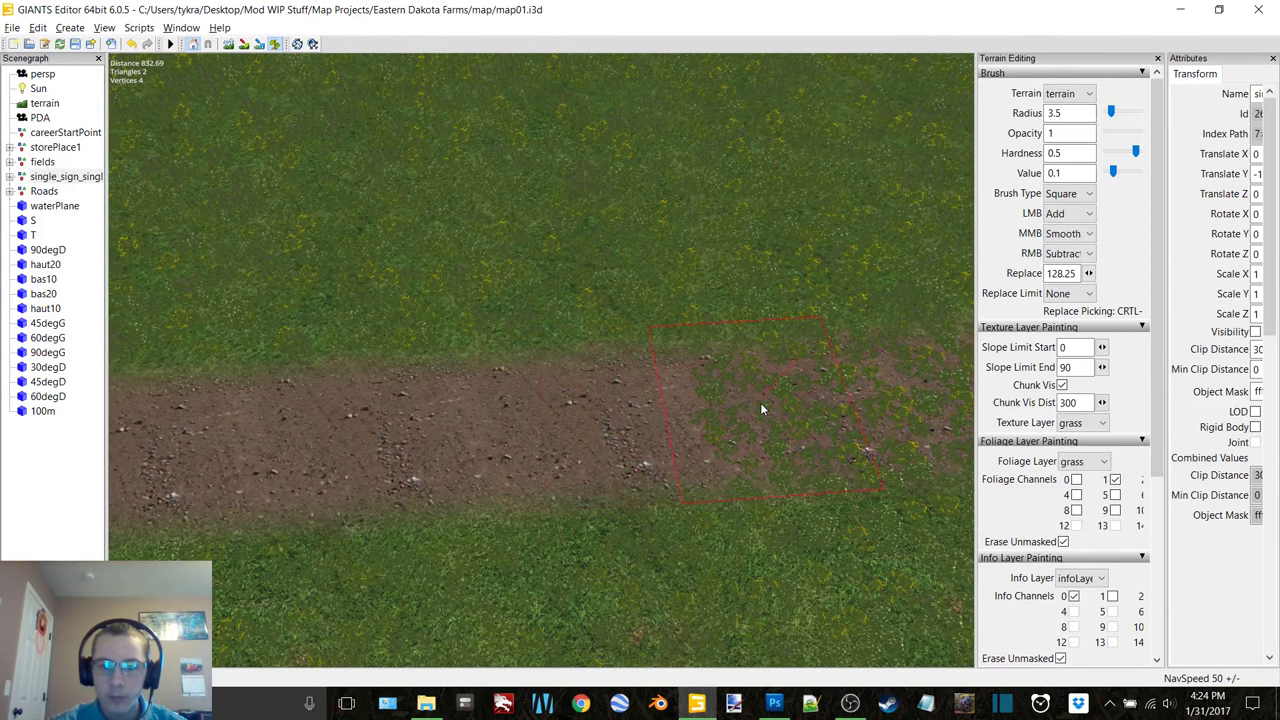
right_click_drag(762, 404, 770, 403)
middle_click_drag(716, 396, 597, 397, "alt")
right_click_drag(481, 448, 509, 449)
right_click_drag(644, 441, 741, 431)
right_click_drag(819, 430, 798, 421)
middle_click_drag(798, 421, 602, 417, "alt")
right_click_drag(436, 468, 447, 482)
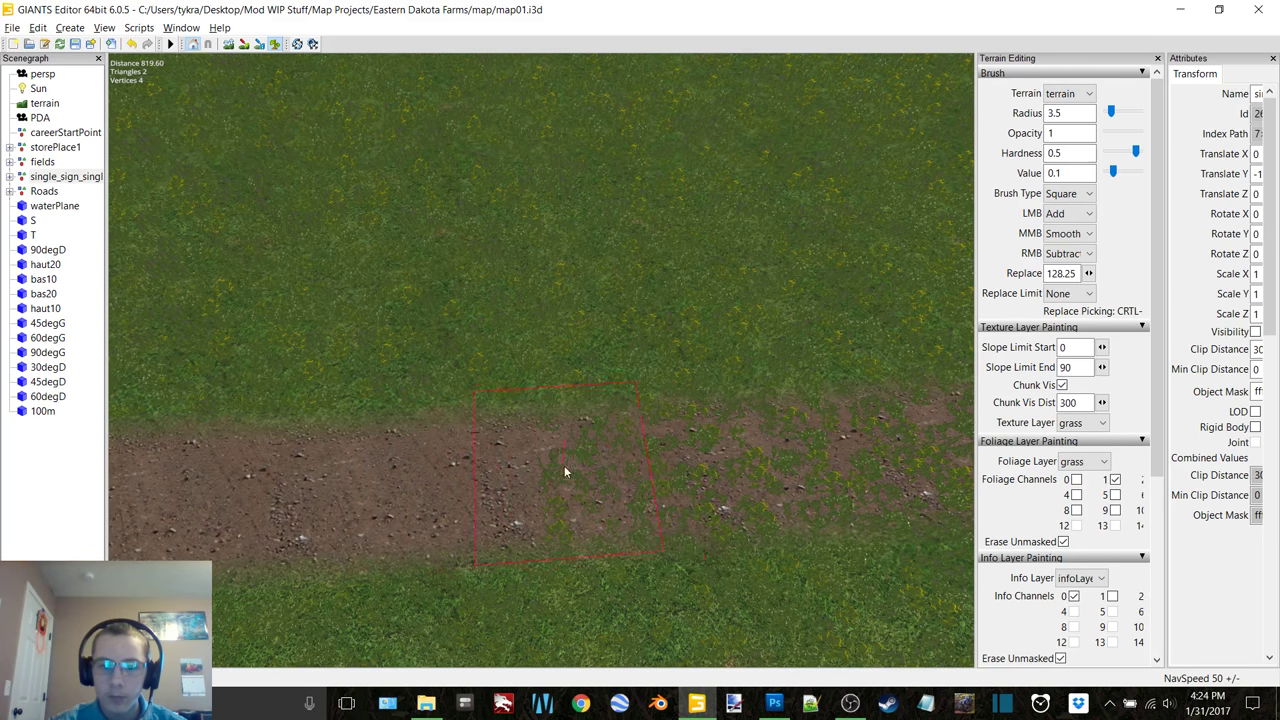
right_click_drag(568, 471, 600, 478)
right_click(763, 456)
middle_click_drag(763, 456, 500, 417, "alt")
right_click(385, 407)
right_click_drag(497, 403, 571, 397)
right_click(672, 388)
mouse_move(672, 388)
middle_mouse_down("alt")
mouse_move(617, 378)
mouse_move(517, 427)
middle_mouse_up("alt")
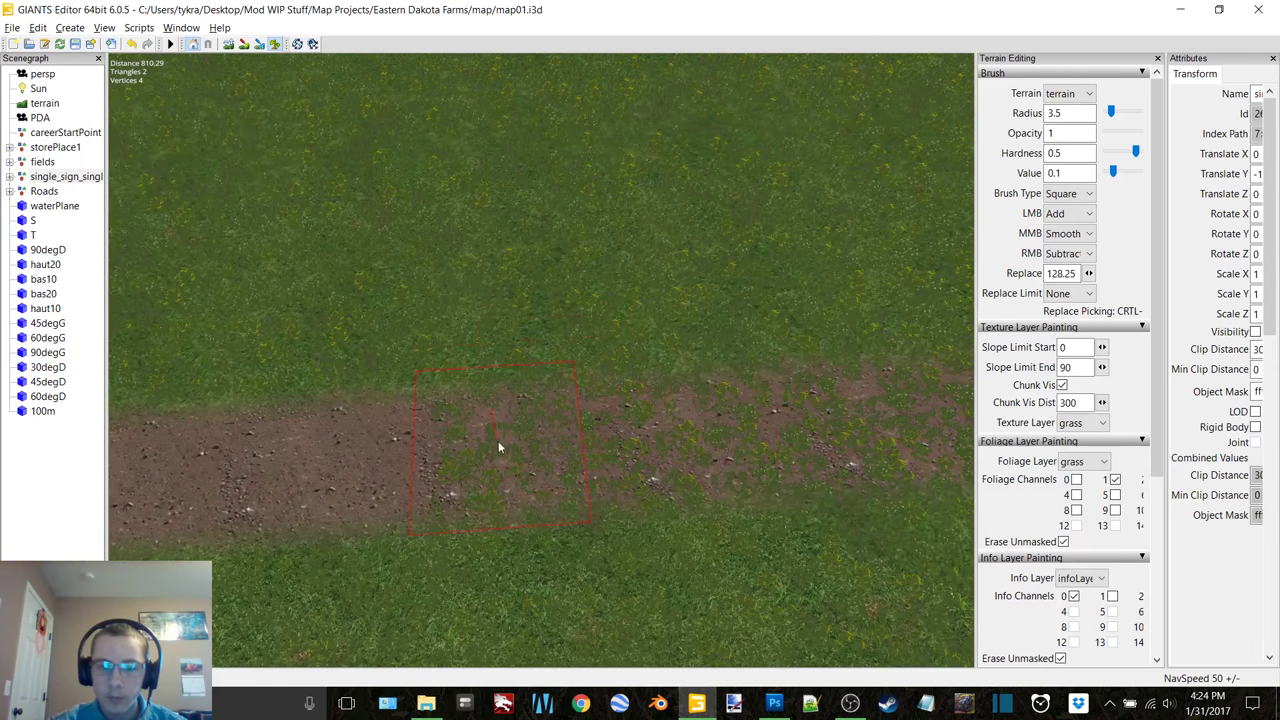
mouse_move(498, 441)
right_mouse_down()
mouse_move(748, 420)
mouse_move(711, 400)
right_mouse_up()
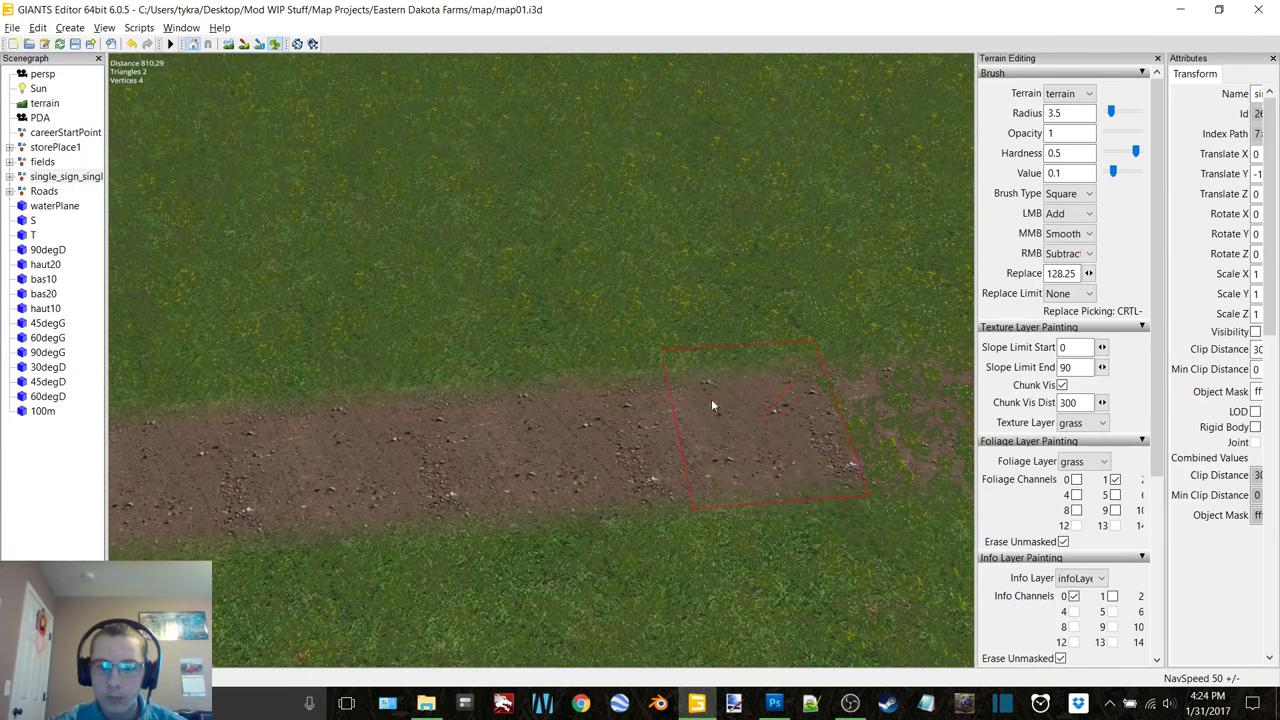
middle_click_drag(711, 400, 592, 395, "alt")
right_click(515, 480)
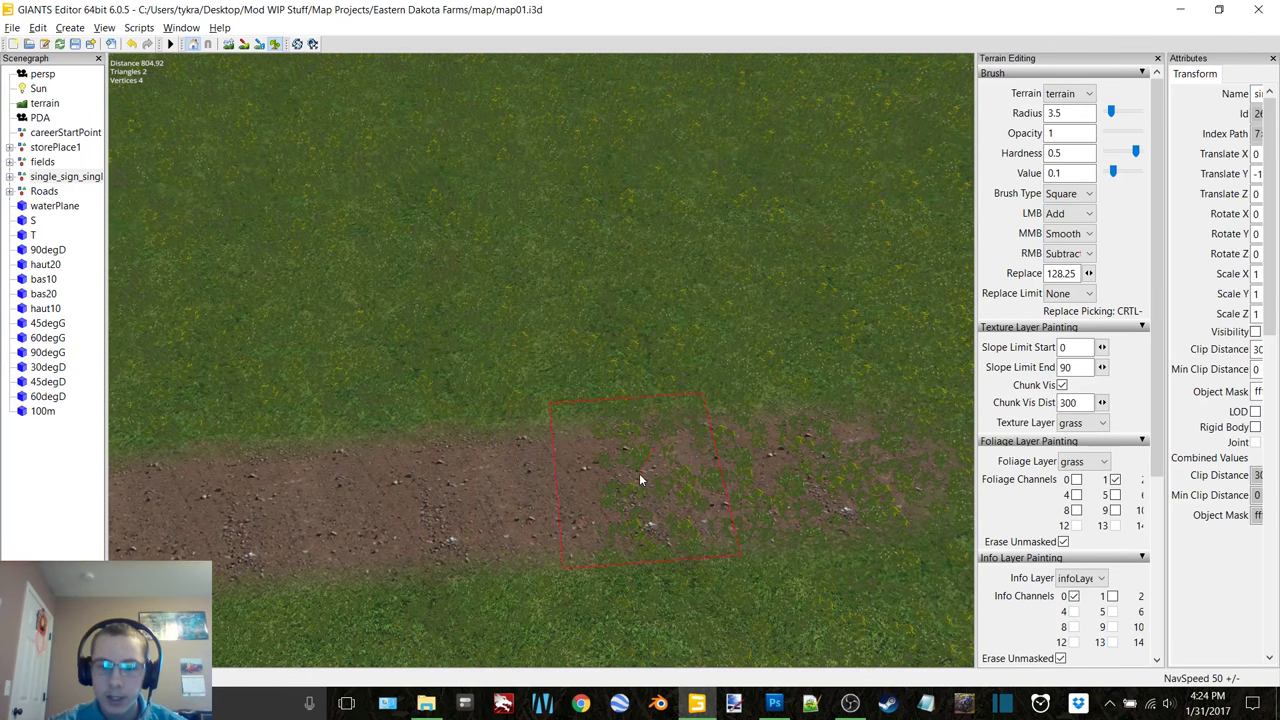
right_click(643, 473)
middle_click_drag(563, 449, 528, 484, "alt")
right_click(550, 493)
right_click_drag(695, 478, 718, 472)
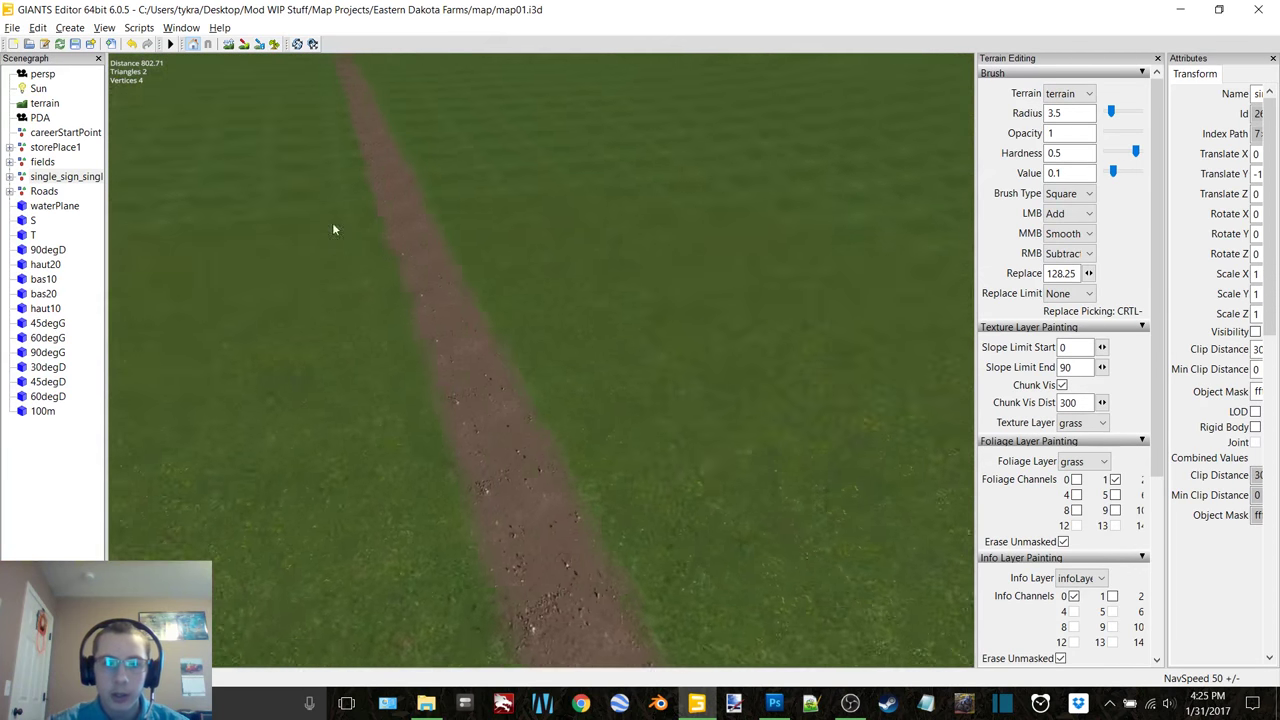
Step: Switch to texture layer painting at the strip's far end, with radius 2.25, brush type Round and texture layer gravel
left_click_drag(332, 228, 820, 279, "alt")
scroll(673, 307, "down", 3)
middle_click_drag(673, 307, 298, 114, "alt")
left_click(244, 44)
double_click(1054, 113)
scroll(564, 355, "up", 1)
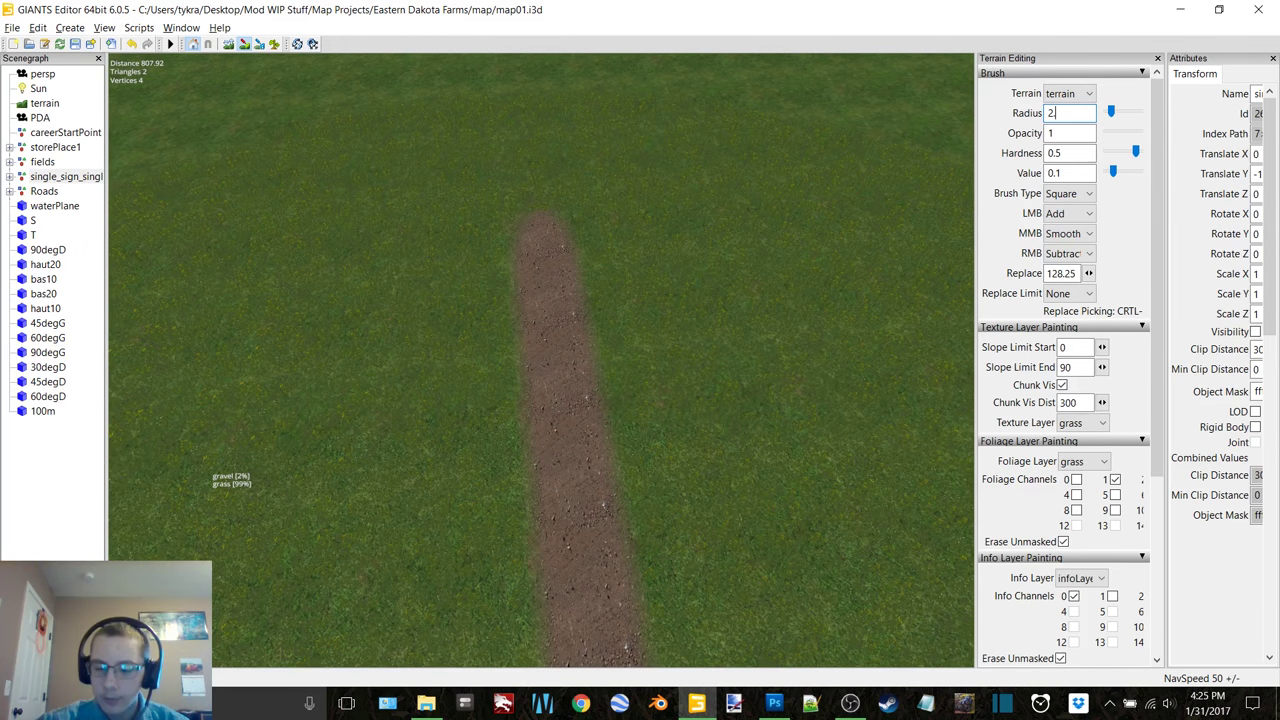
double_click(1054, 113)
type("2.25")
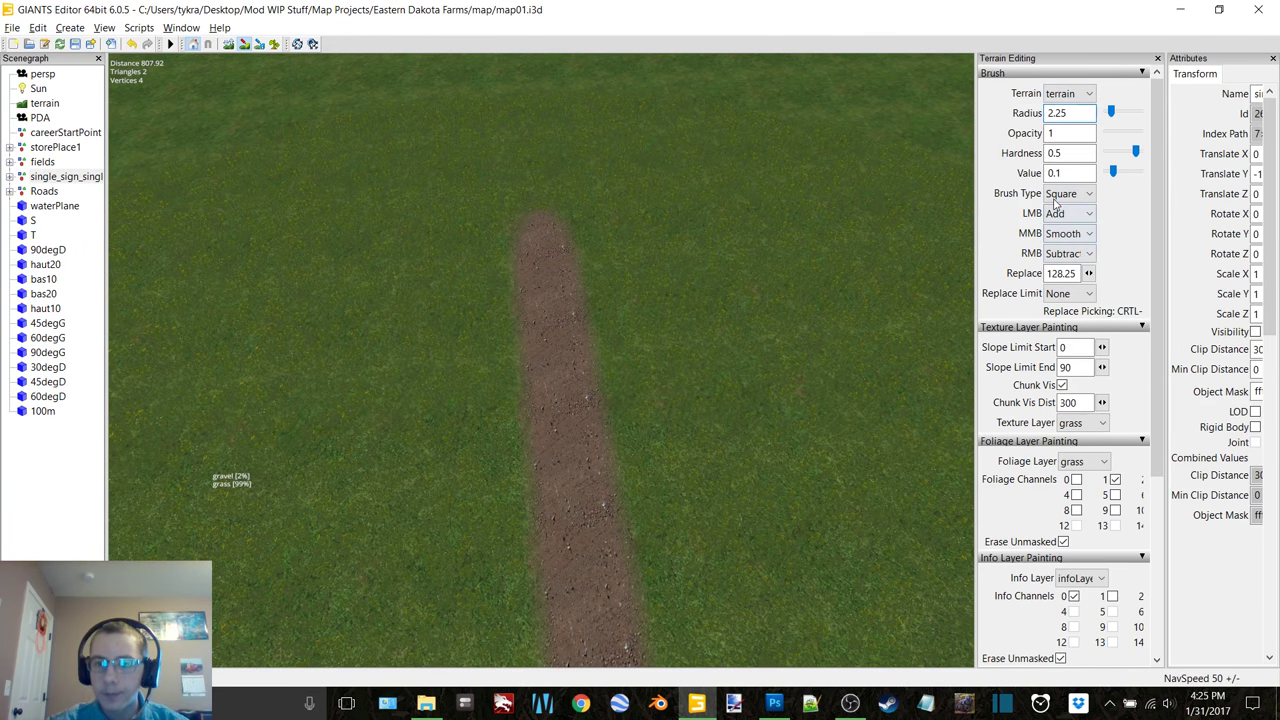
left_click(1060, 196)
left_click(1060, 211)
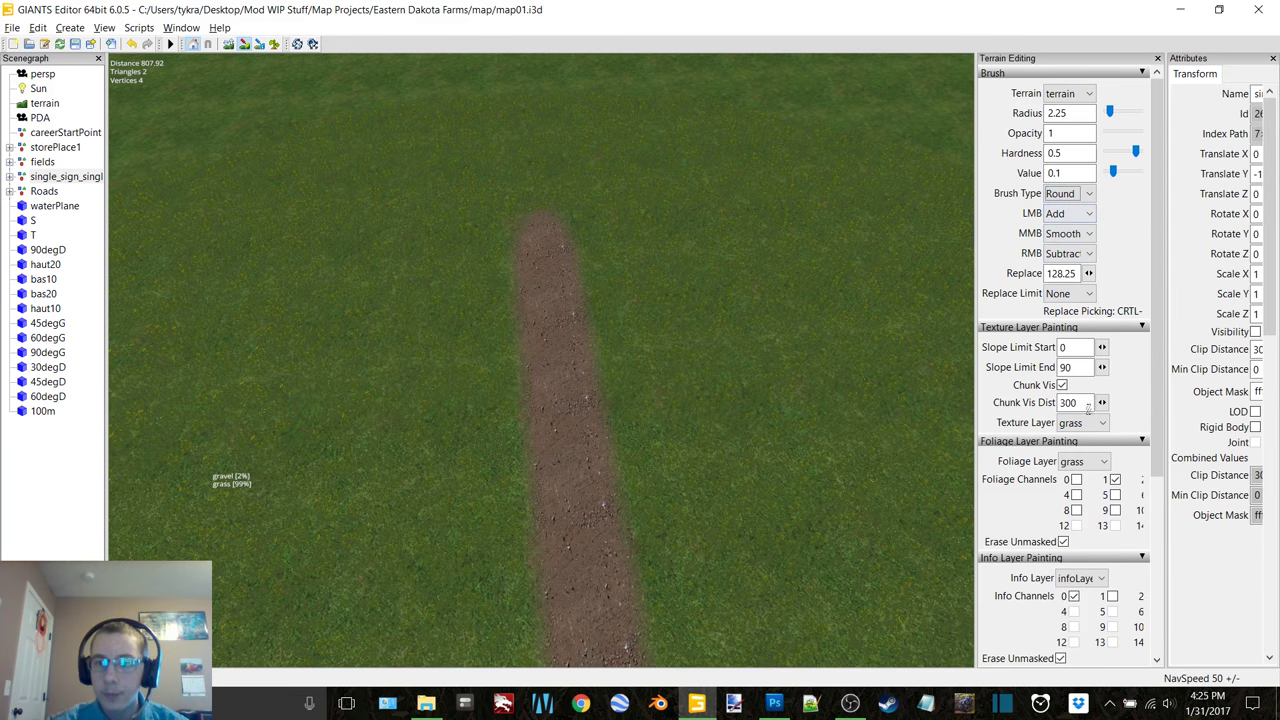
left_click(1085, 422)
left_click(1076, 495)
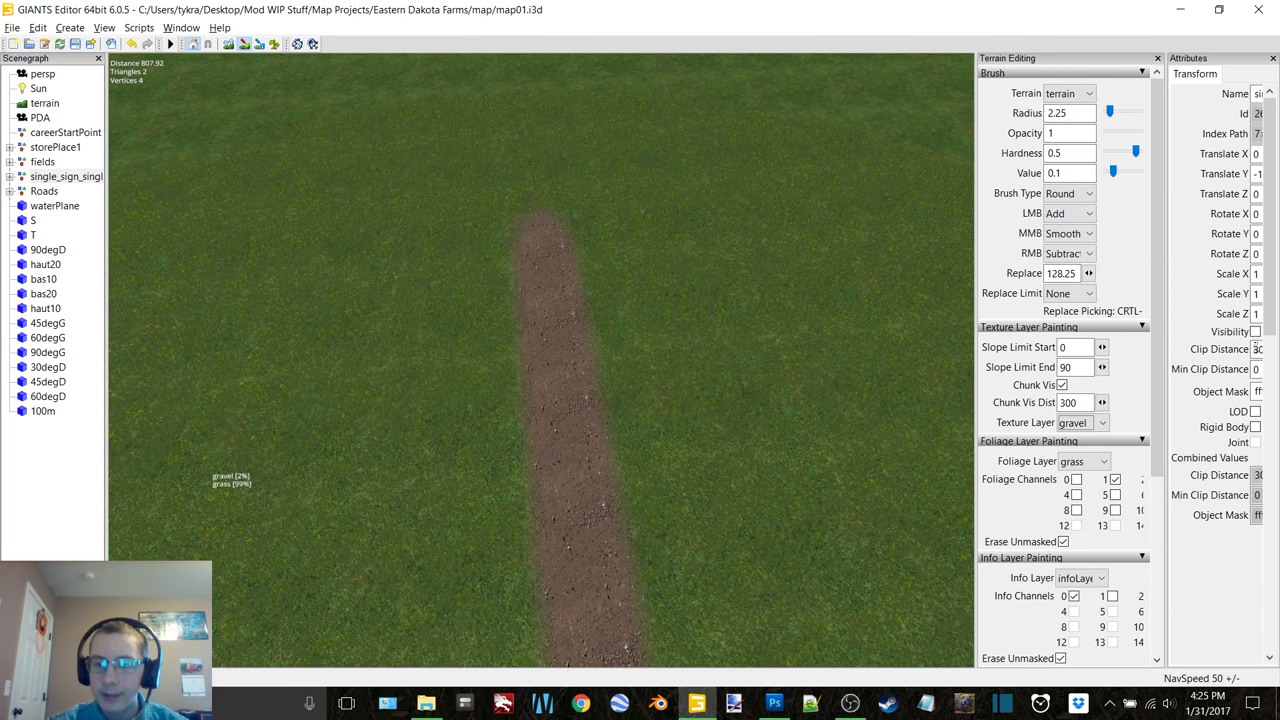
Step: Show the satellite image and lower it vertically until the terrain comes through between the road and the dirt crossing
left_click(1255, 333)
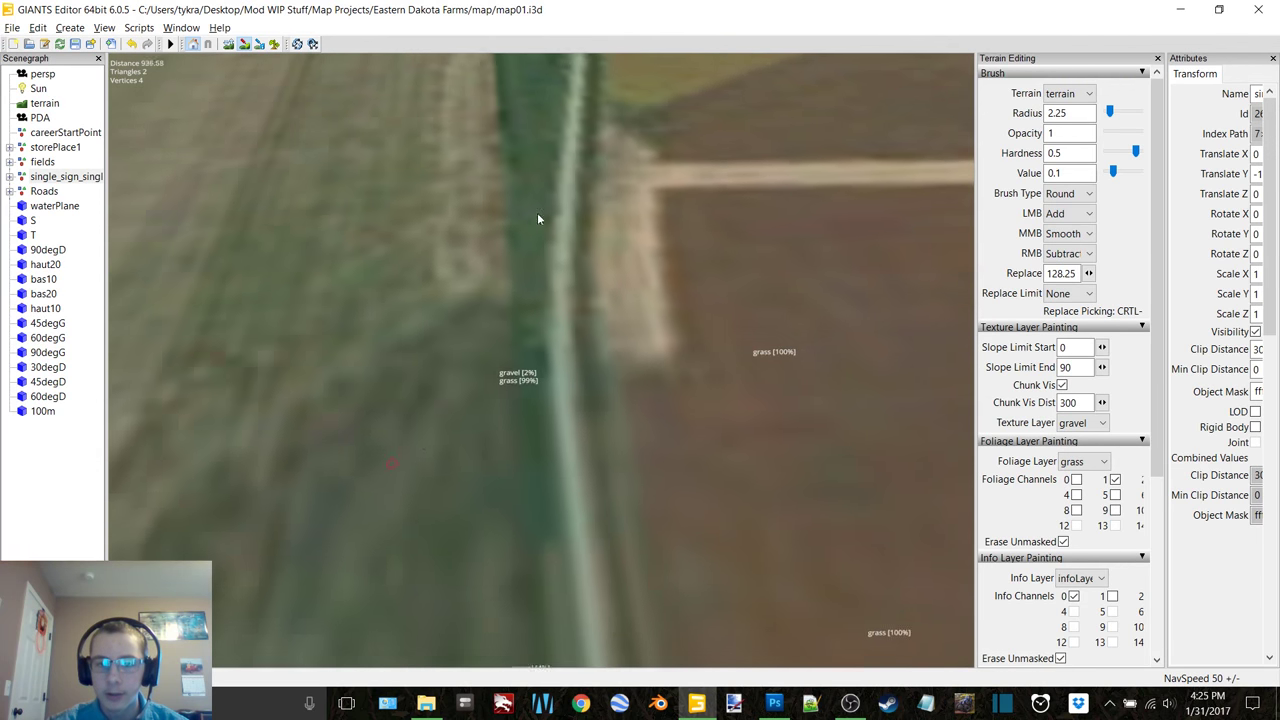
mouse_move(537, 213)
middle_mouse_down("alt")
mouse_move(464, 569)
mouse_move(525, 231)
middle_mouse_up("alt")
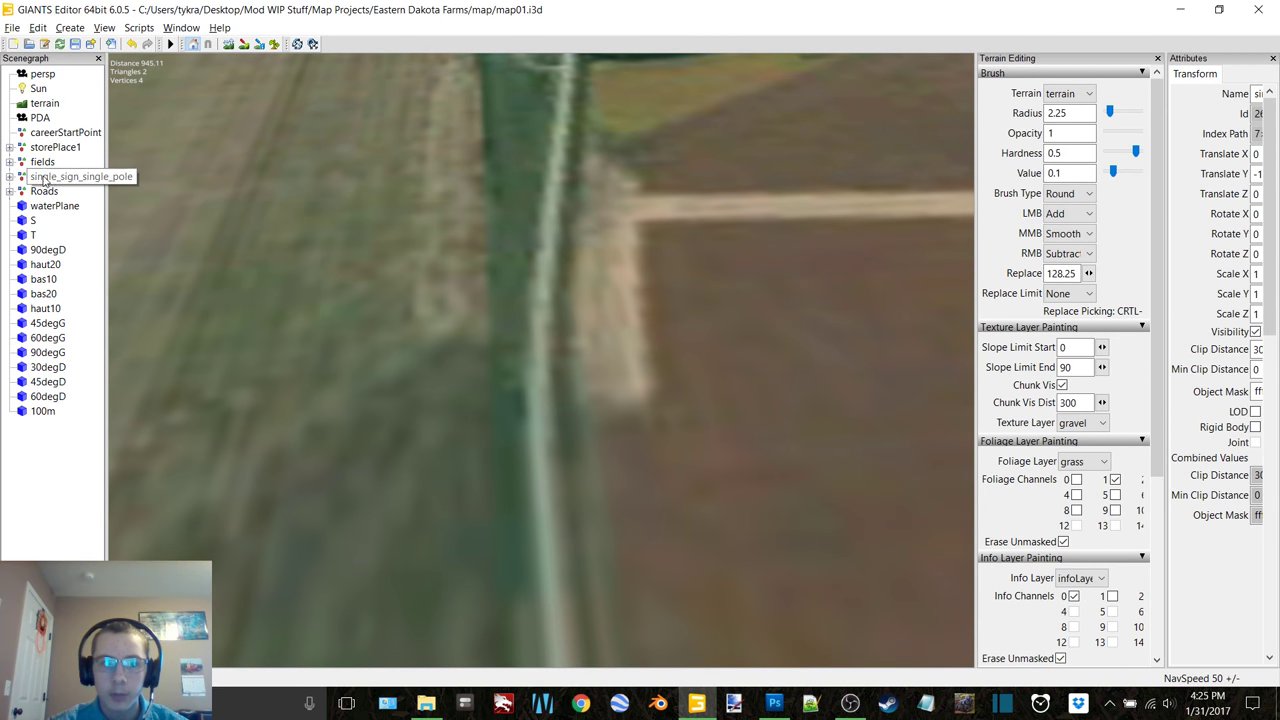
middle_click_drag(766, 229, 410, 361)
left_click_drag(613, 257, 414, 223, "alt")
left_click_drag(251, 246, 258, 258)
middle_click_drag(522, 317, 665, 240, "alt")
scroll(515, 359, "up", 5)
middle_click_drag(600, 397, 456, 204, "alt")
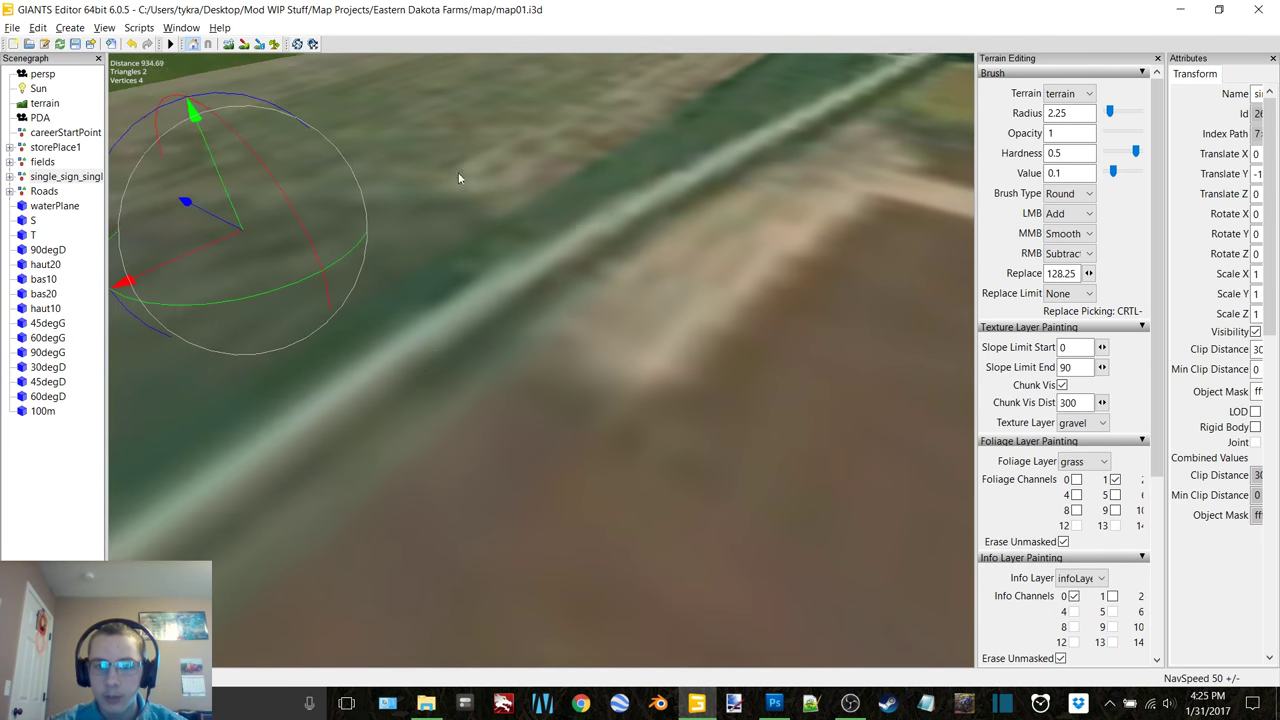
scroll(522, 323, "up", 2)
middle_click_drag(522, 330, 359, 318)
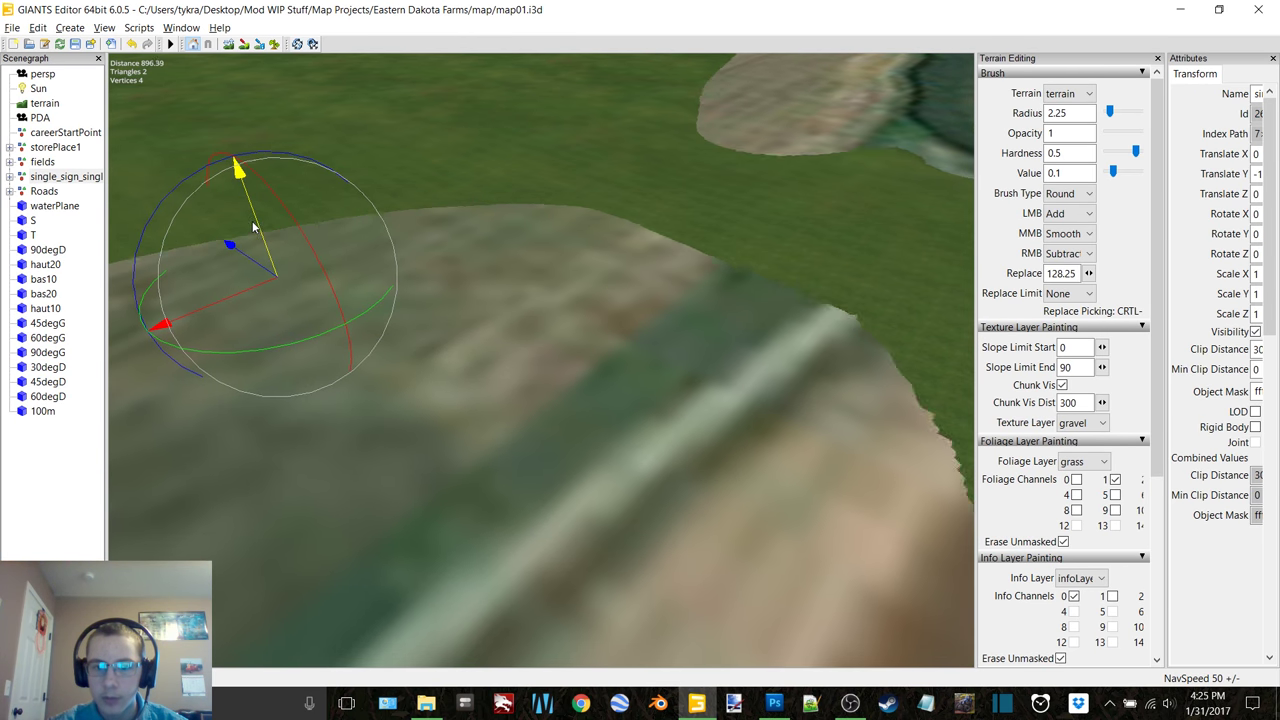
mouse_move(552, 231)
left_mouse_down("alt")
mouse_move(593, 232)
mouse_move(549, 239)
left_mouse_up("alt")
middle_click_drag(652, 262, 929, 309)
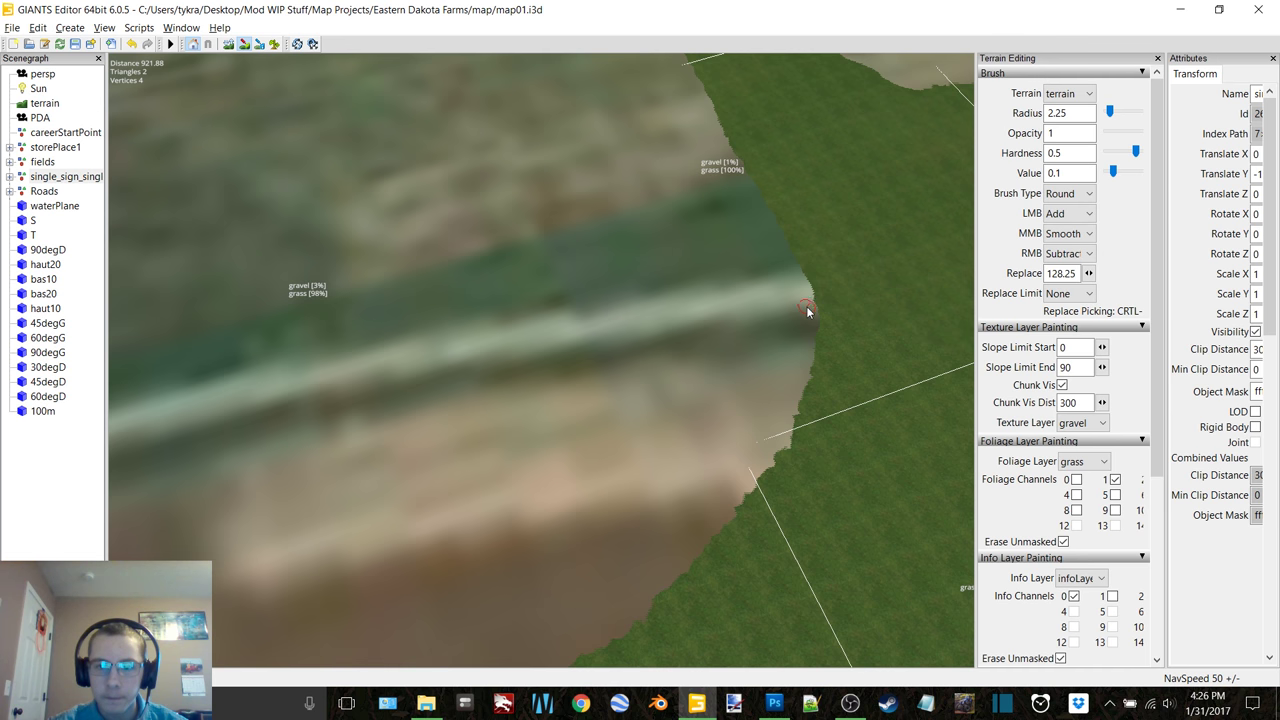
middle_click_drag(851, 315, 476, 372, "alt")
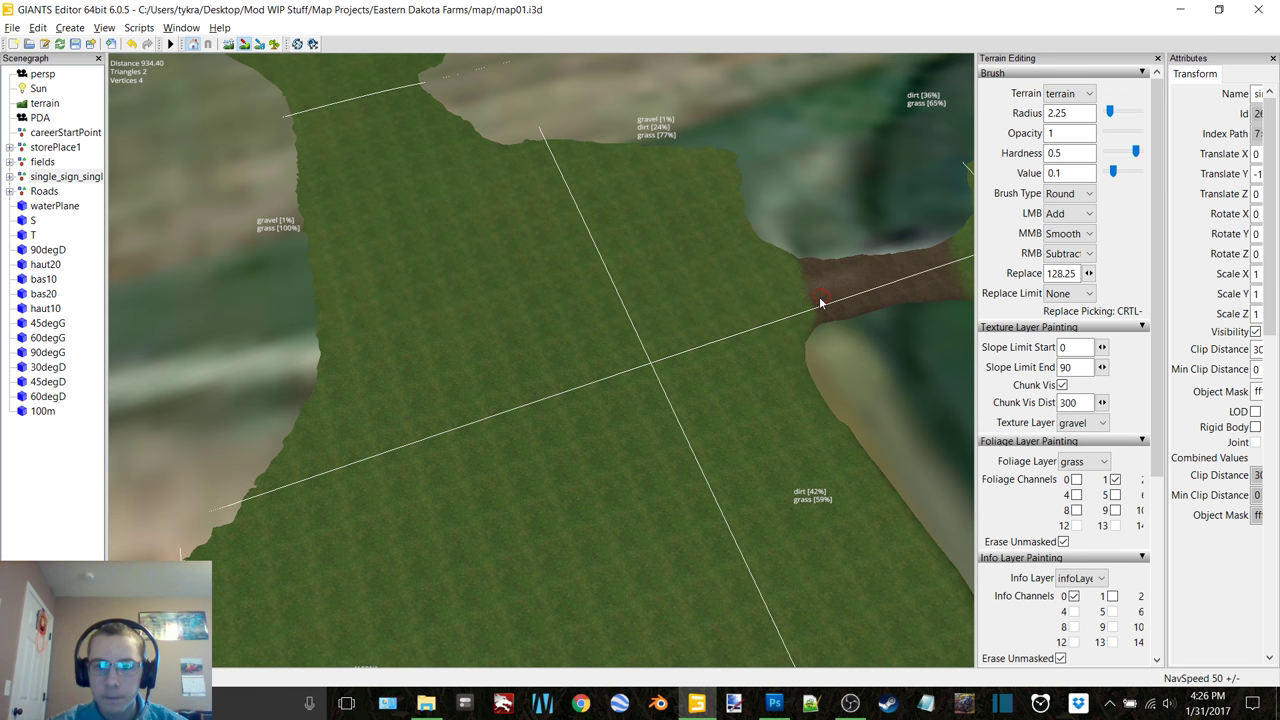
Step: Paint a trail of gravel from the dirt crossing over the grass toward the road on the satellite image, and hide the image
left_click_drag(843, 297, 768, 310)
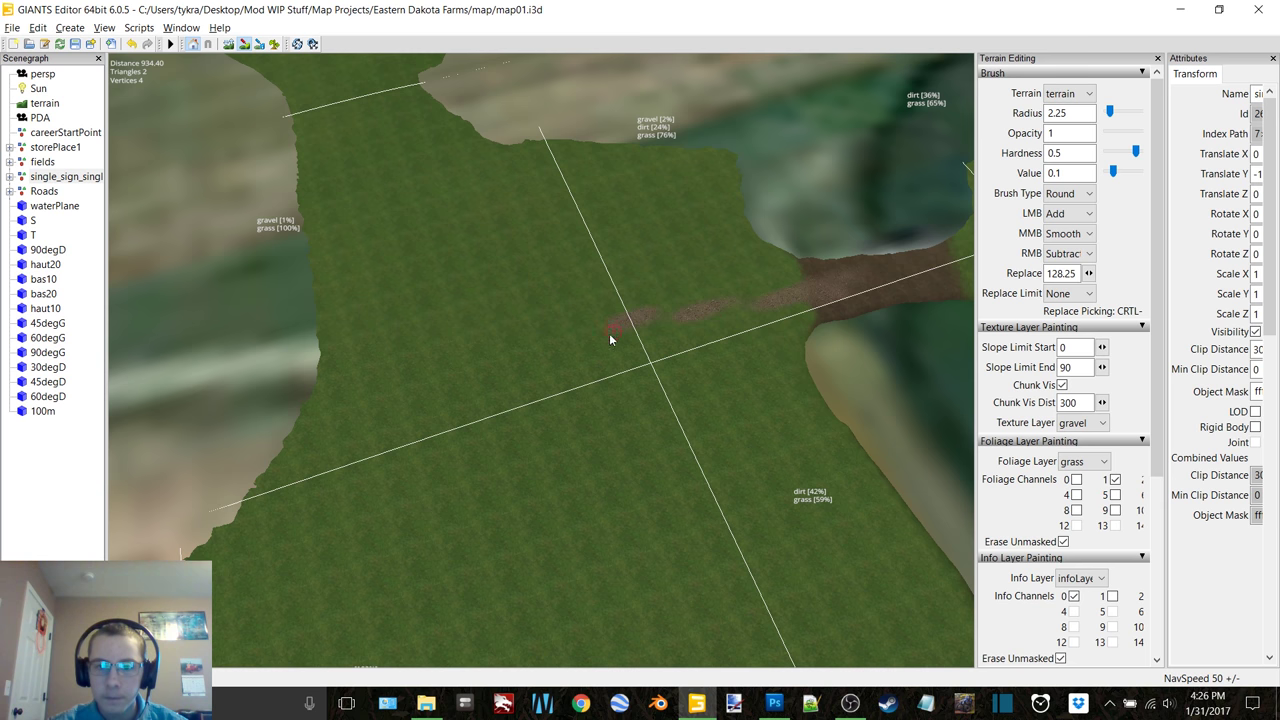
left_click_drag(567, 346, 517, 353)
left_click(1255, 331)
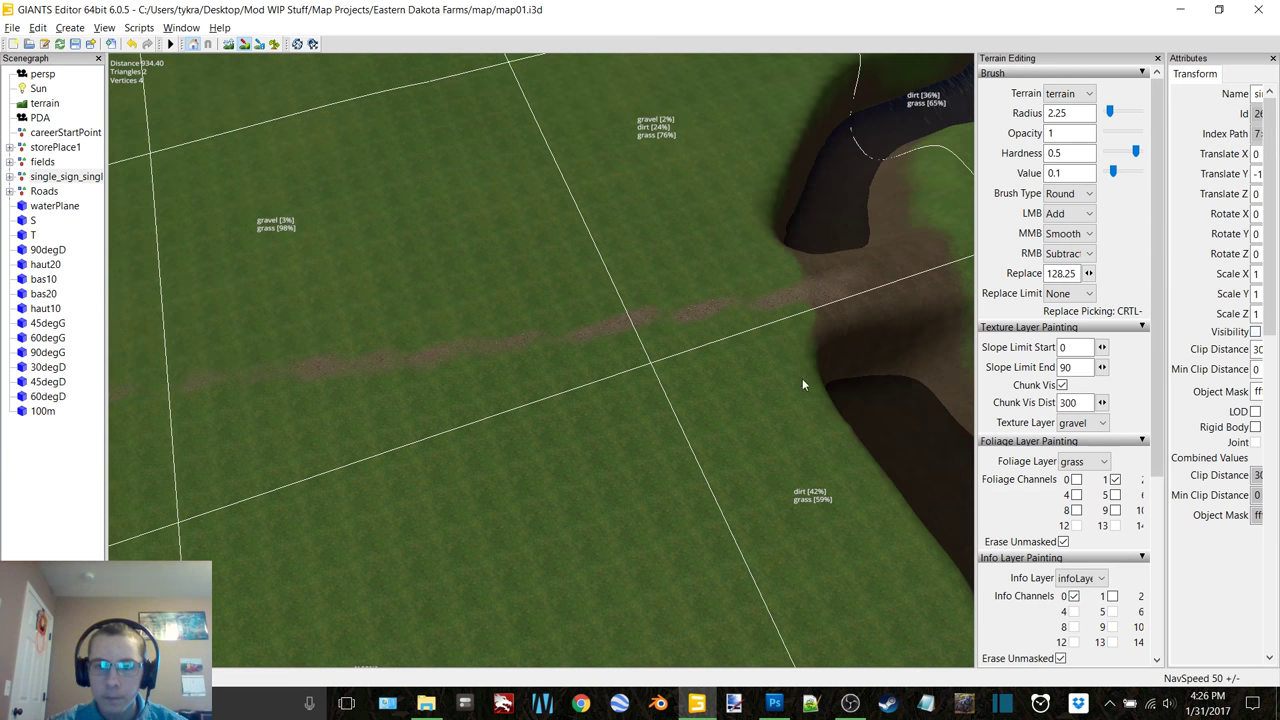
Step: Set the texture layer to grass and paint over the stray gravel patches beside the gravel strip's far end
scroll(772, 375, "up", 4)
middle_click_drag(843, 297, 506, 342, "alt")
right_click_drag(506, 347, 557, 357)
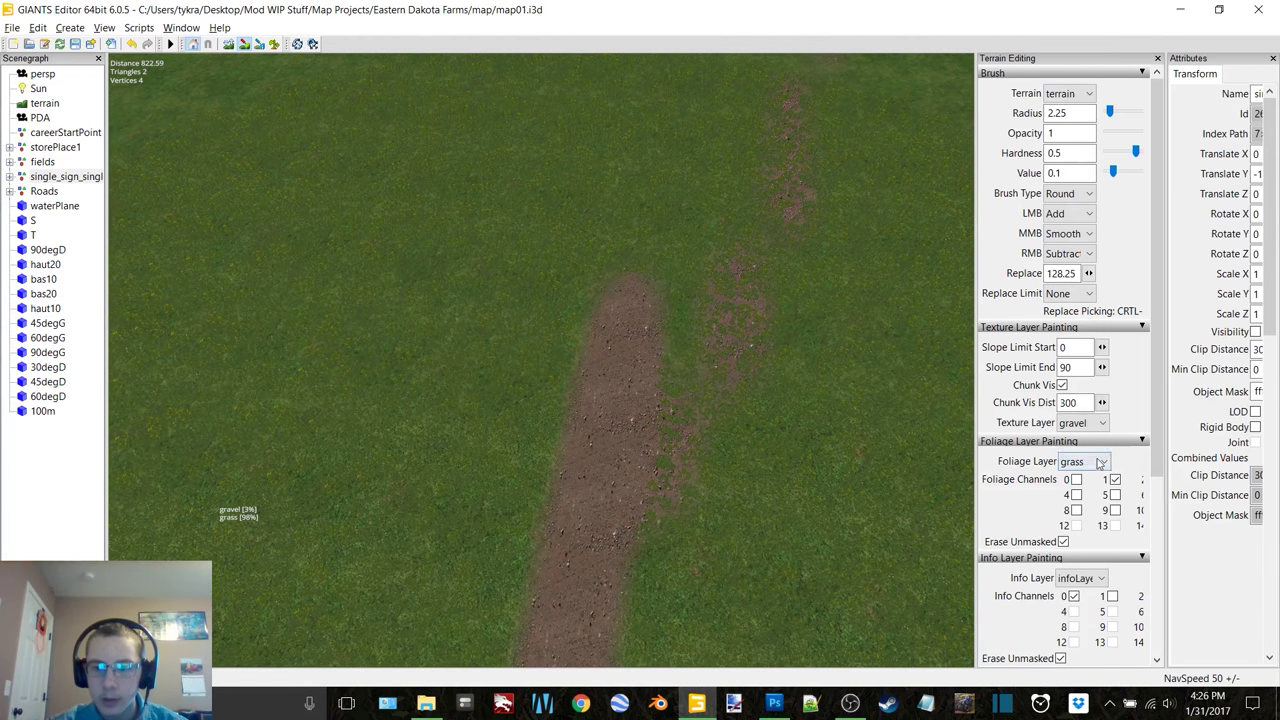
left_click(1085, 422)
left_click(1080, 461)
left_click_drag(658, 460, 679, 416)
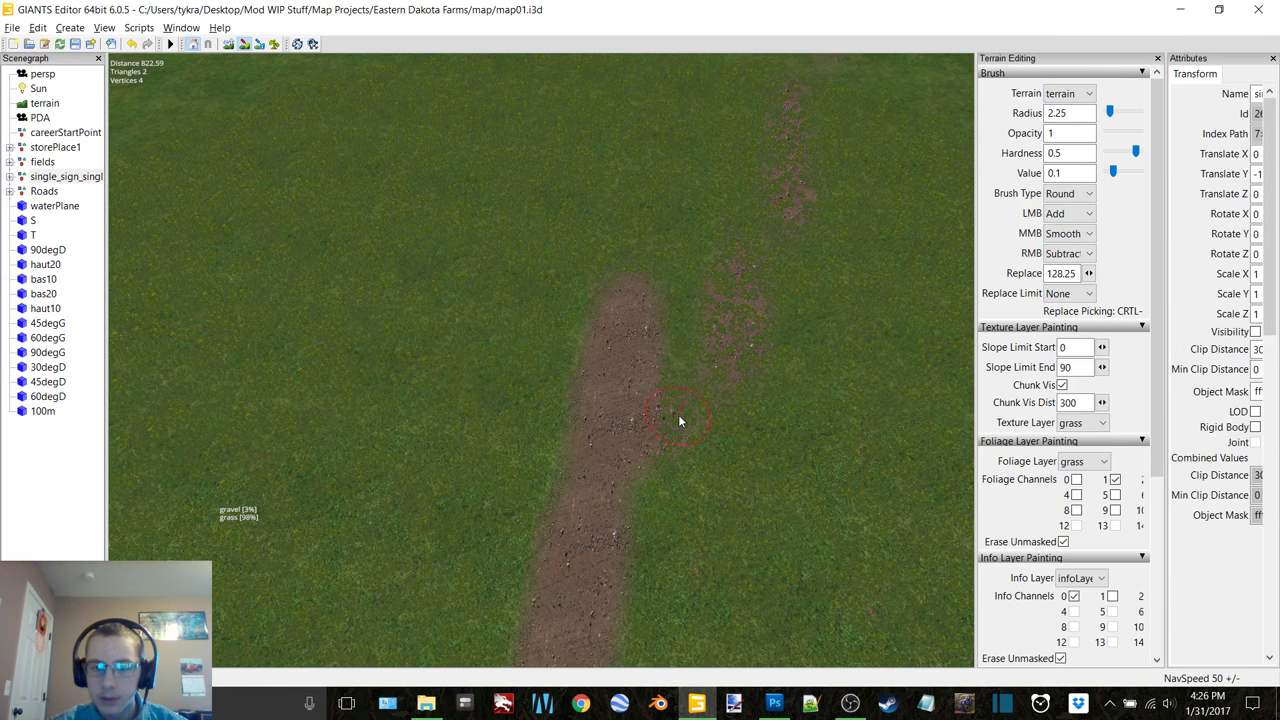
mouse_move(731, 327)
left_mouse_down()
mouse_move(722, 271)
mouse_move(737, 259)
left_mouse_up()
scroll(732, 280, "up", 3)
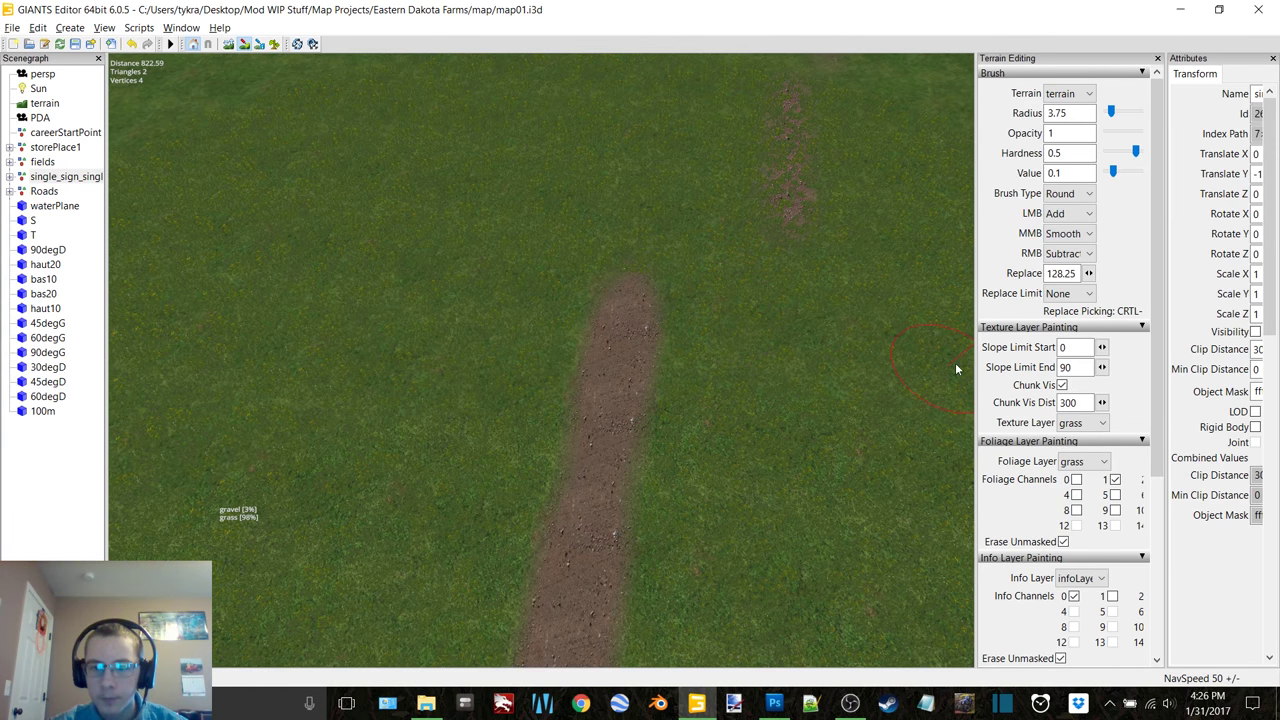
Step: Set the brush radius to 2.25 and the texture layer to gravel, and paint gravel onward from the strip's end
mouse_move(770, 360)
left_mouse_down("alt")
mouse_move(766, 318)
mouse_move(708, 325)
mouse_move(771, 271)
mouse_move(700, 370)
left_mouse_up("alt")
left_click_drag(1078, 114, 1048, 115)
type("2.25")
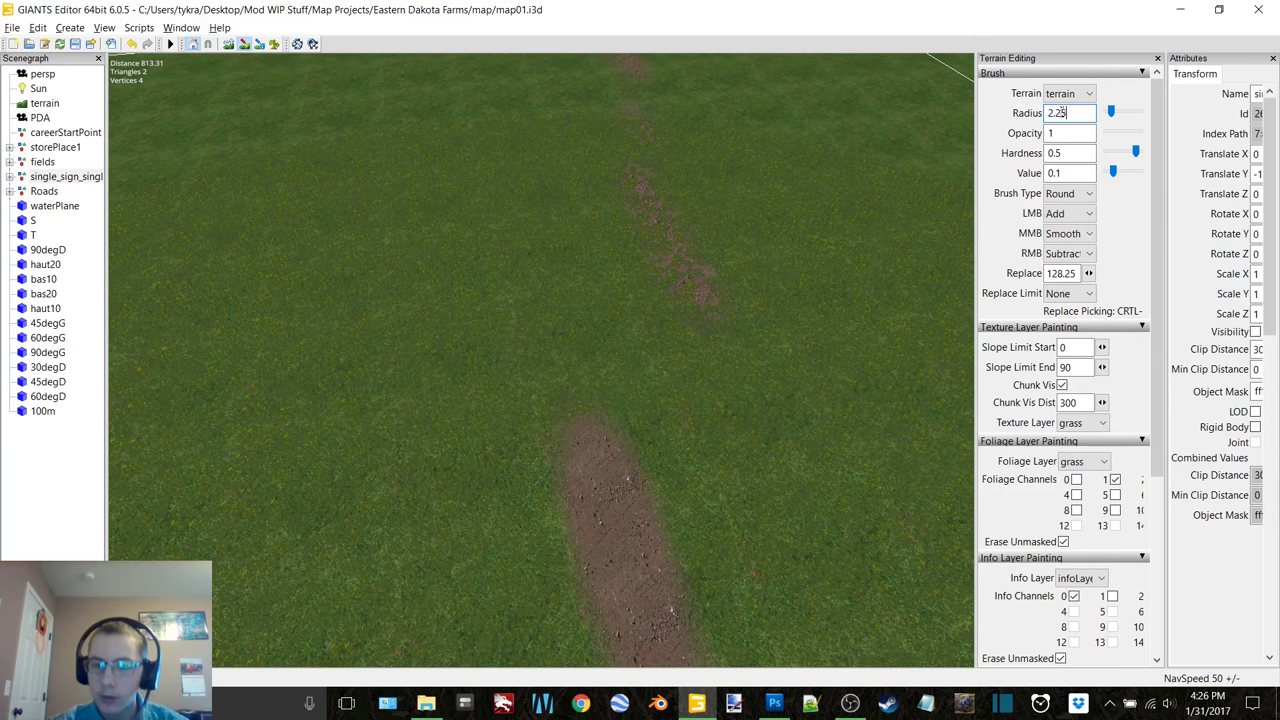
left_click(1080, 422)
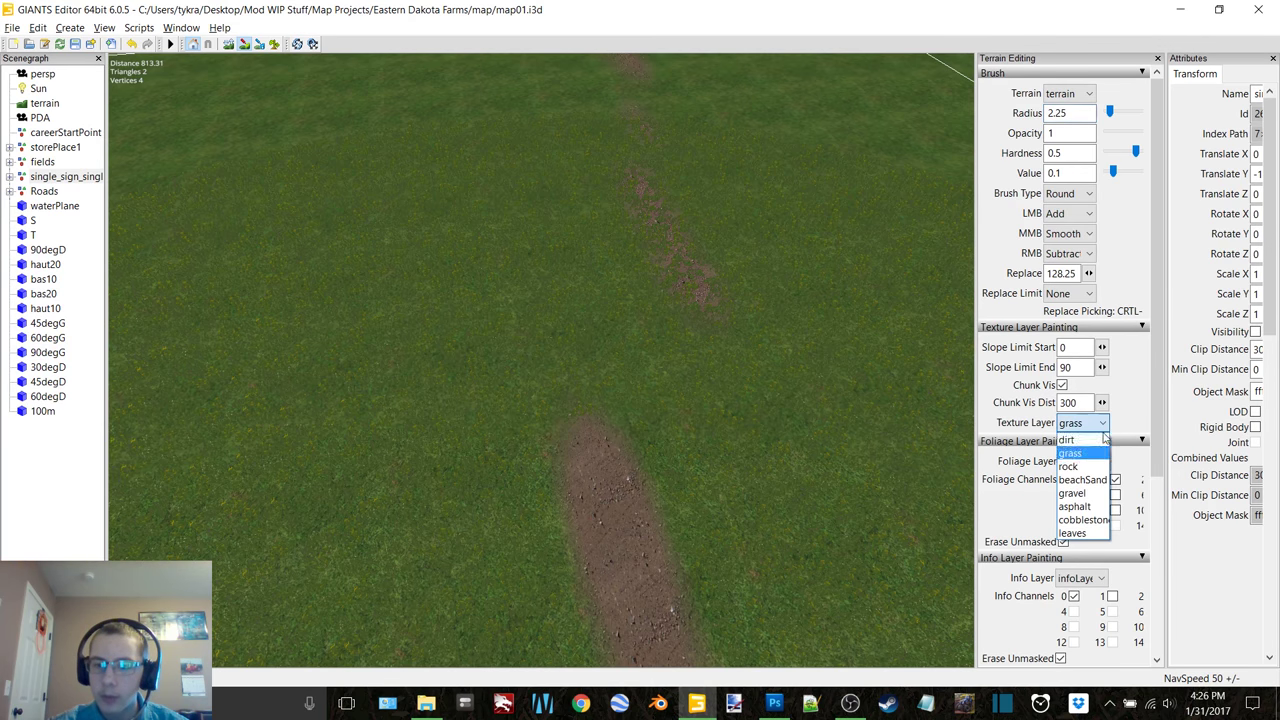
left_click(1072, 493)
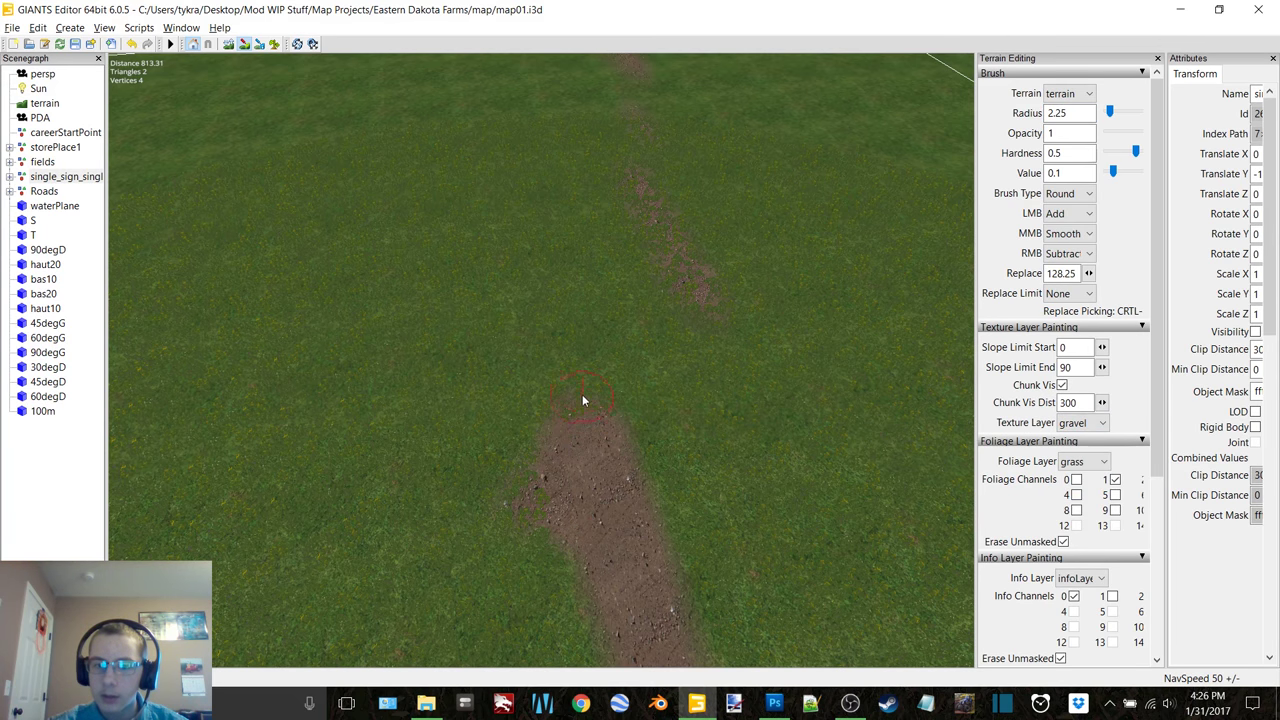
left_click_drag(596, 335, 598, 308)
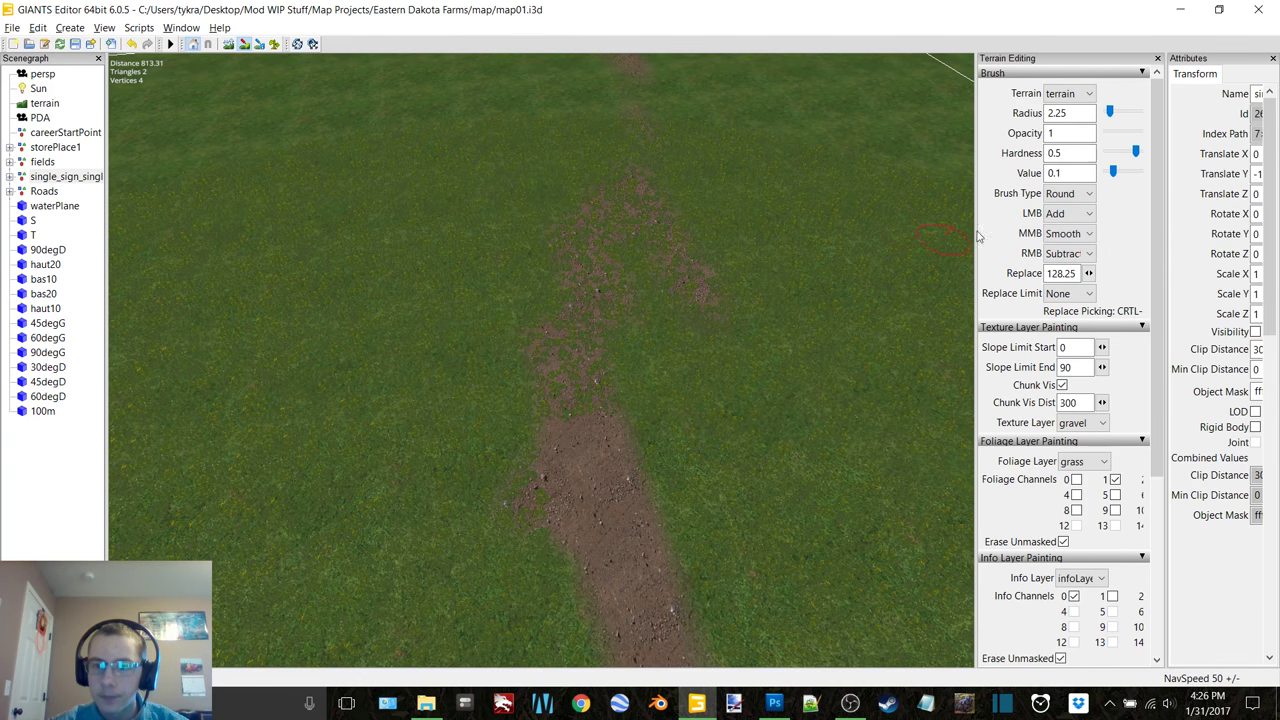
Step: Change the brush type to Square and paint more gravel along the trail beyond the strip's end
left_click(1068, 193)
left_click(1062, 222)
left_click_drag(587, 393, 590, 346)
Step: Set the texture layer to grass and paint over the uneven gravel beyond and beside the strip's end
left_click(1079, 424)
left_click(1078, 440)
left_click(1080, 424)
left_click(1086, 454)
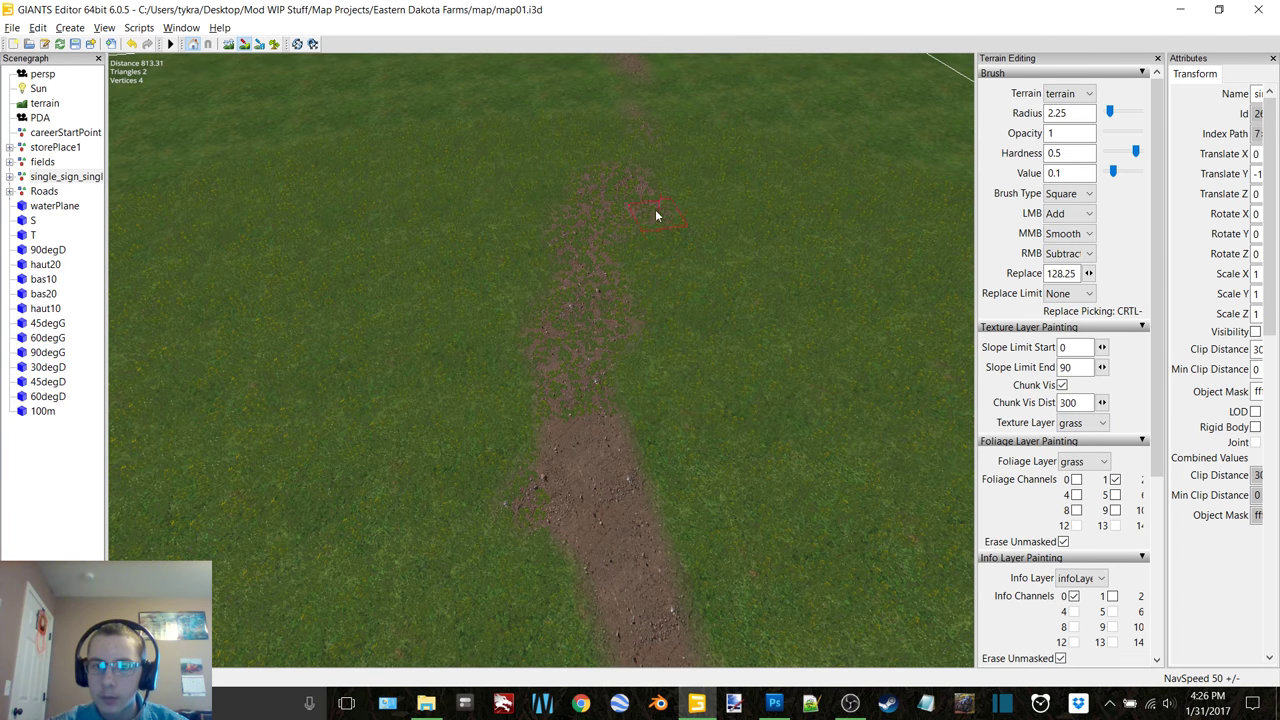
mouse_move(617, 305)
left_mouse_down()
mouse_move(590, 372)
mouse_move(564, 318)
left_mouse_up()
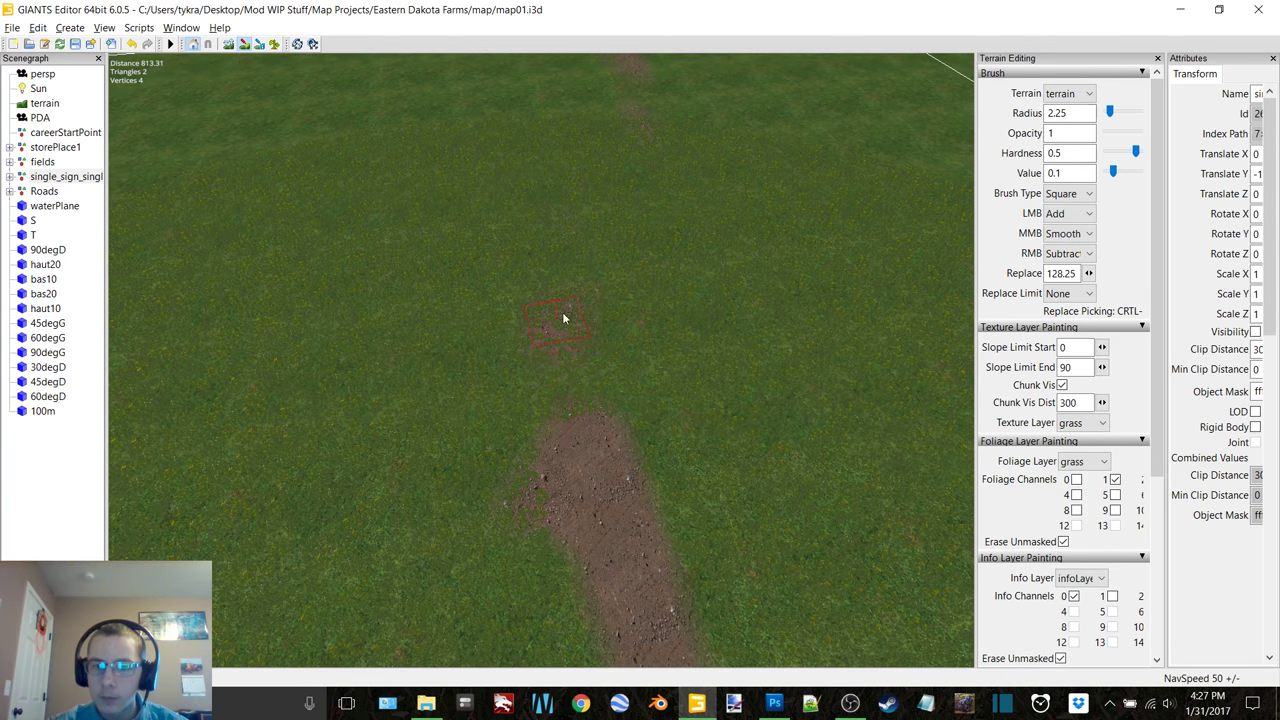
left_click(525, 495)
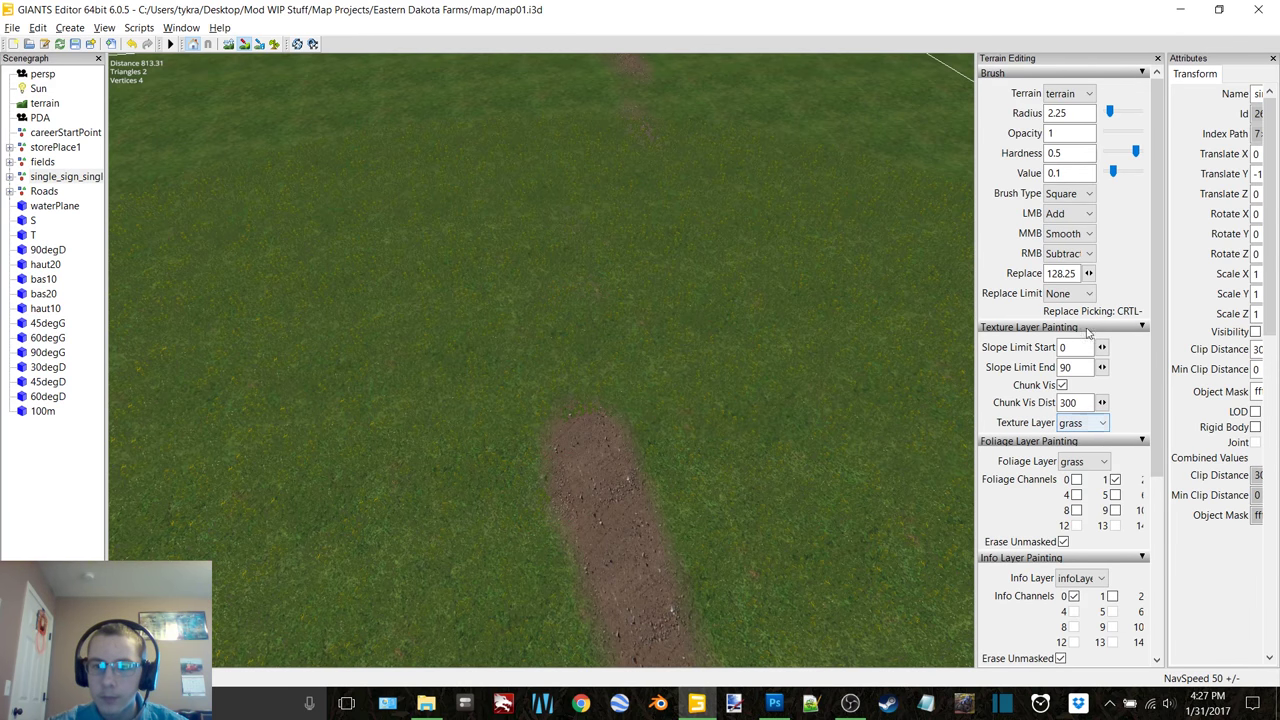
Step: Set the texture layer to gravel and paint the near end of the dirt crossing over the water
left_click(1093, 421)
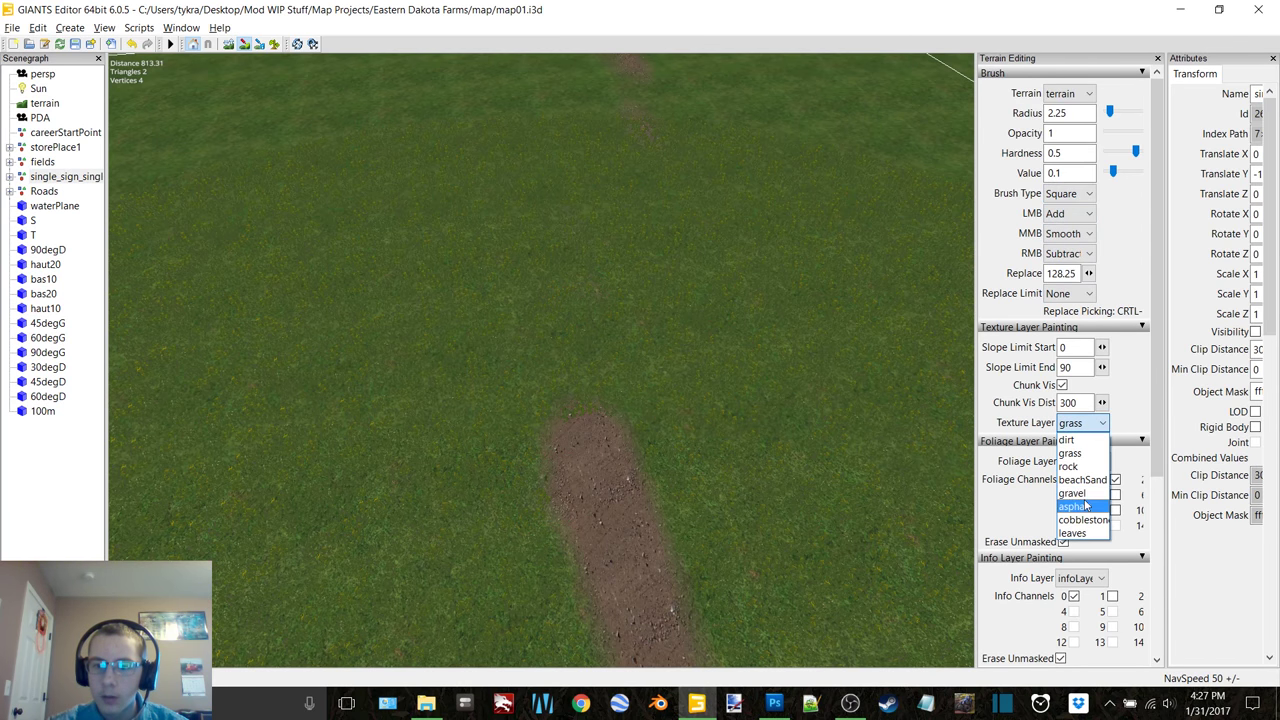
left_click(1082, 505)
scroll(732, 290, "down", 4)
middle_click_drag(732, 290, 660, 610, "alt")
middle_click_drag(551, 293, 640, 480, "alt")
middle_click_drag(611, 238, 620, 420, "alt")
scroll(531, 323, "up", 3)
middle_click_drag(560, 305, 586, 259, "alt")
mouse_move(516, 461)
left_mouse_down()
mouse_move(497, 466)
mouse_move(488, 405)
left_mouse_up()
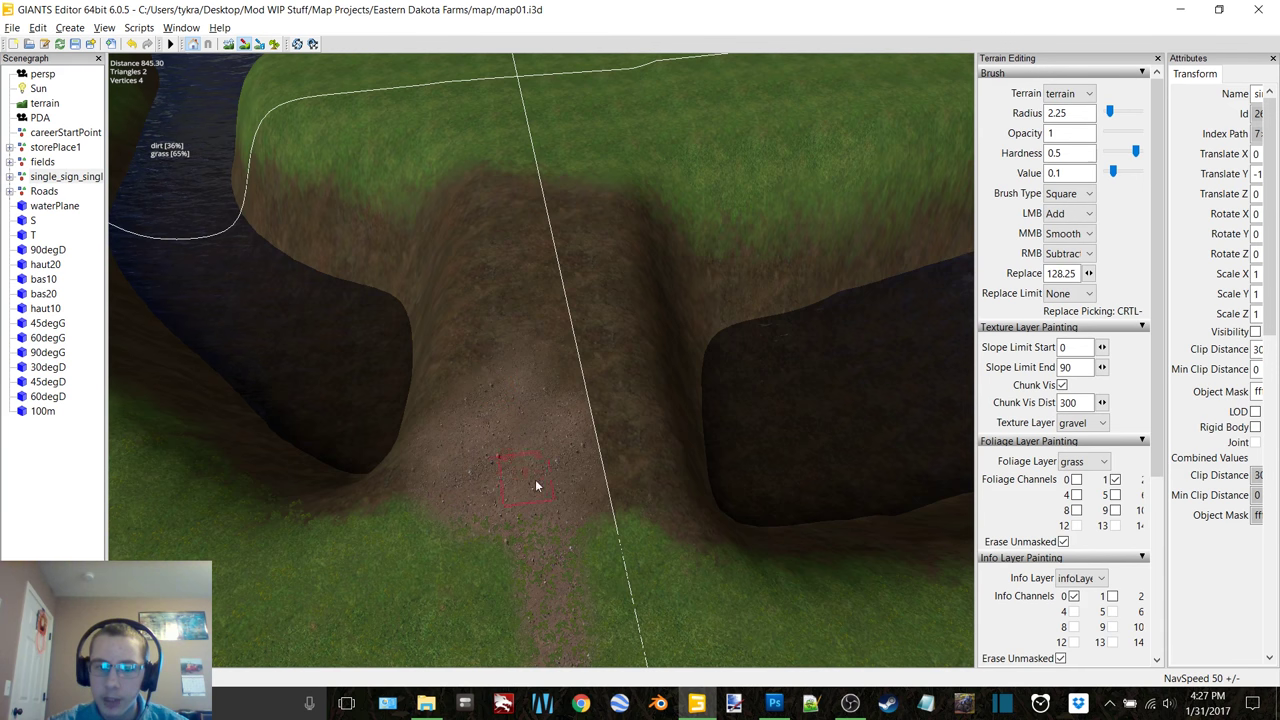
Step: Cover the rest of the crossing's top with gravel, painting along both edges and filling in the middle
left_click_drag(638, 430, 624, 210)
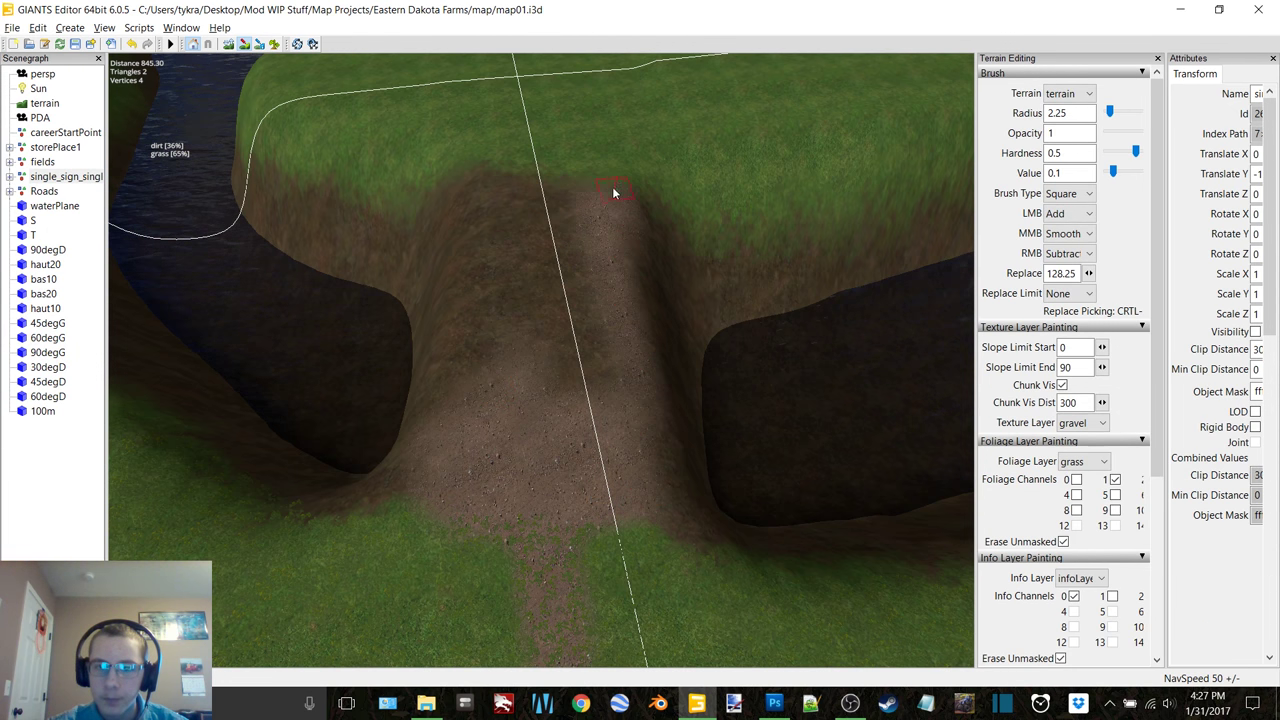
mouse_move(485, 171)
left_mouse_down()
mouse_move(464, 209)
mouse_move(468, 267)
left_mouse_up()
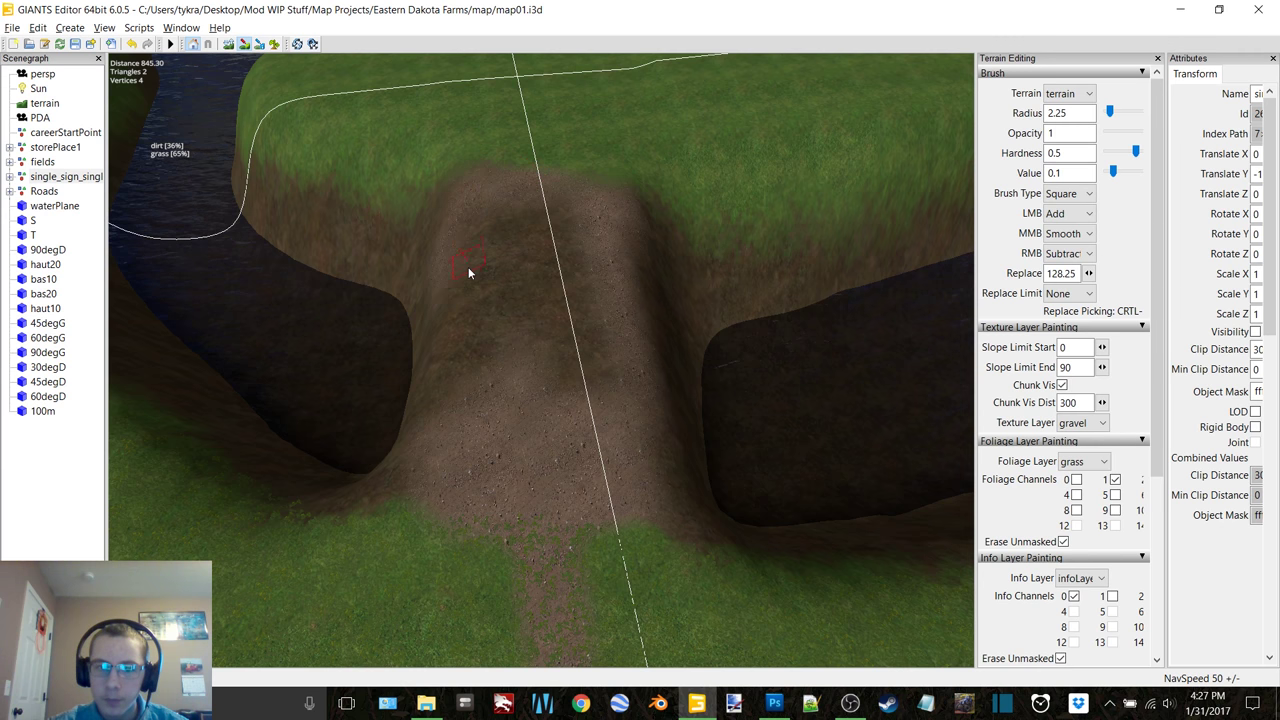
mouse_move(518, 383)
left_mouse_down()
mouse_move(599, 369)
mouse_move(511, 345)
mouse_move(586, 343)
mouse_move(581, 317)
mouse_move(586, 391)
mouse_move(580, 271)
mouse_move(544, 216)
left_mouse_up()
left_click_drag(488, 262, 525, 287)
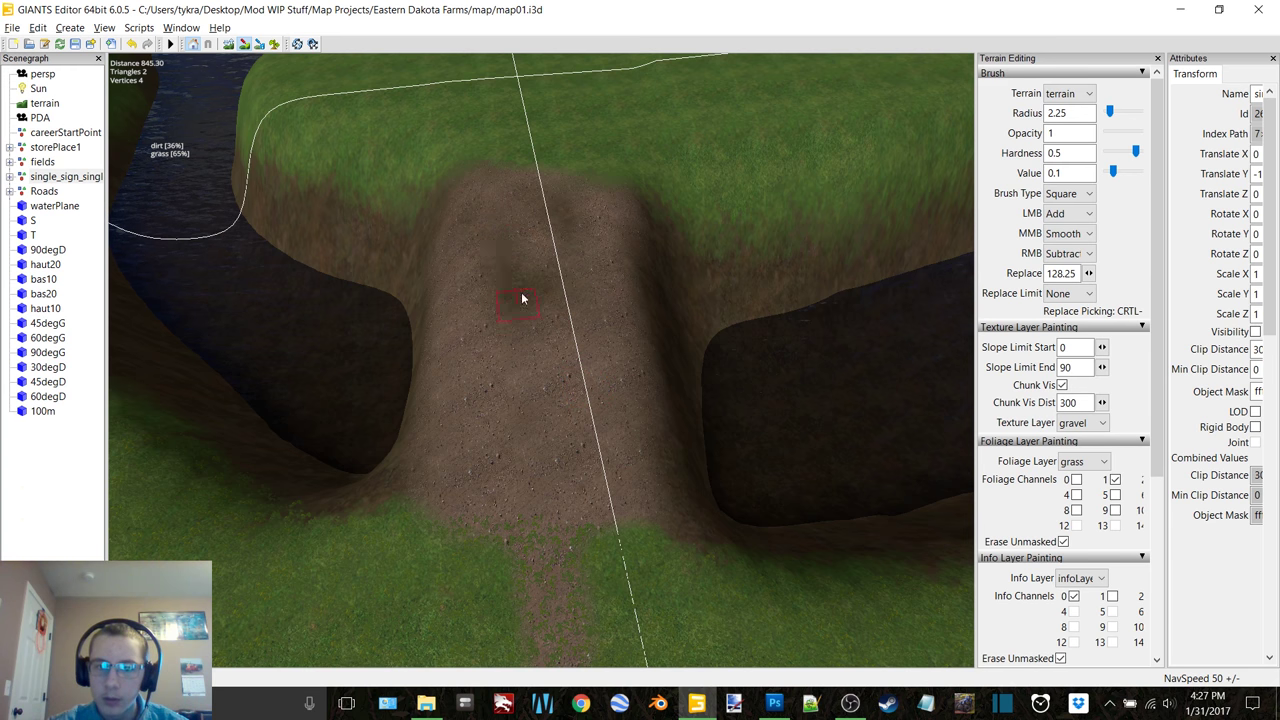
mouse_move(532, 257)
middle_mouse_down()
mouse_move(516, 321)
mouse_move(562, 243)
middle_mouse_up()
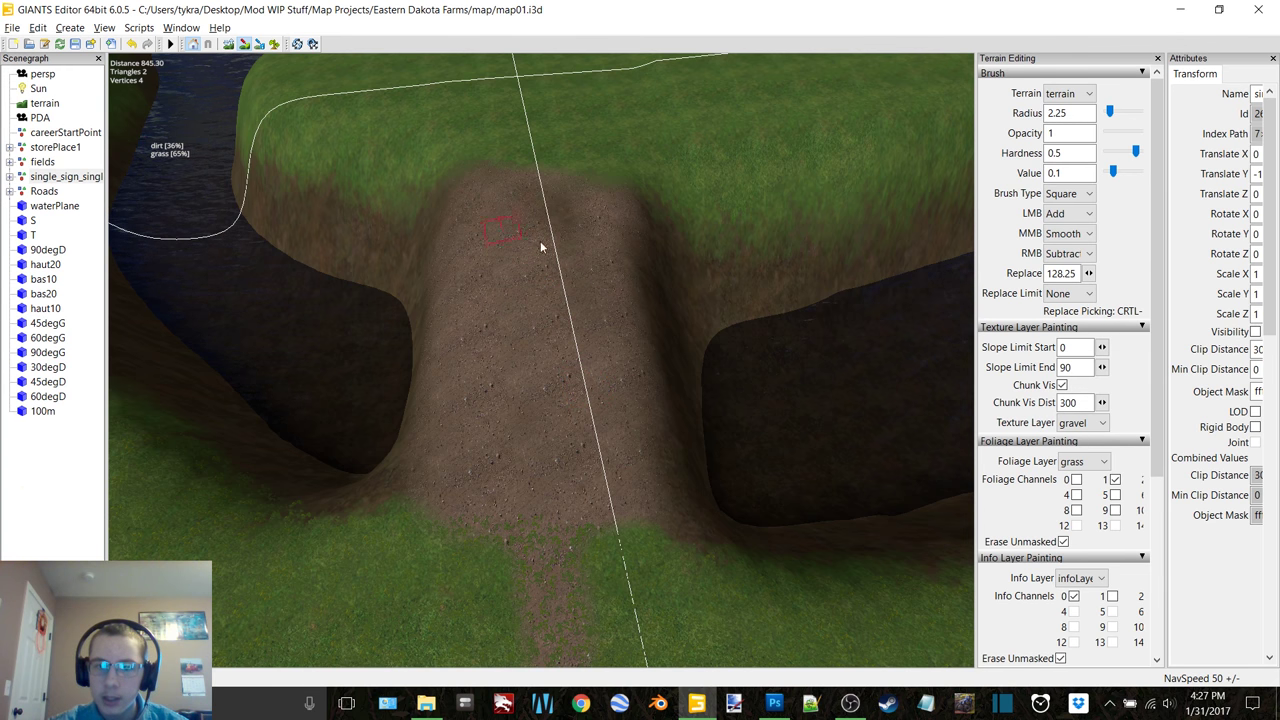
Step: Set the texture layer to dirt and paint dirt patches into the gravel on top of the crossing
scroll(600, 246, "down", 1)
middle_click_drag(657, 263, 625, 285)
left_click(1083, 422)
left_click(1065, 442)
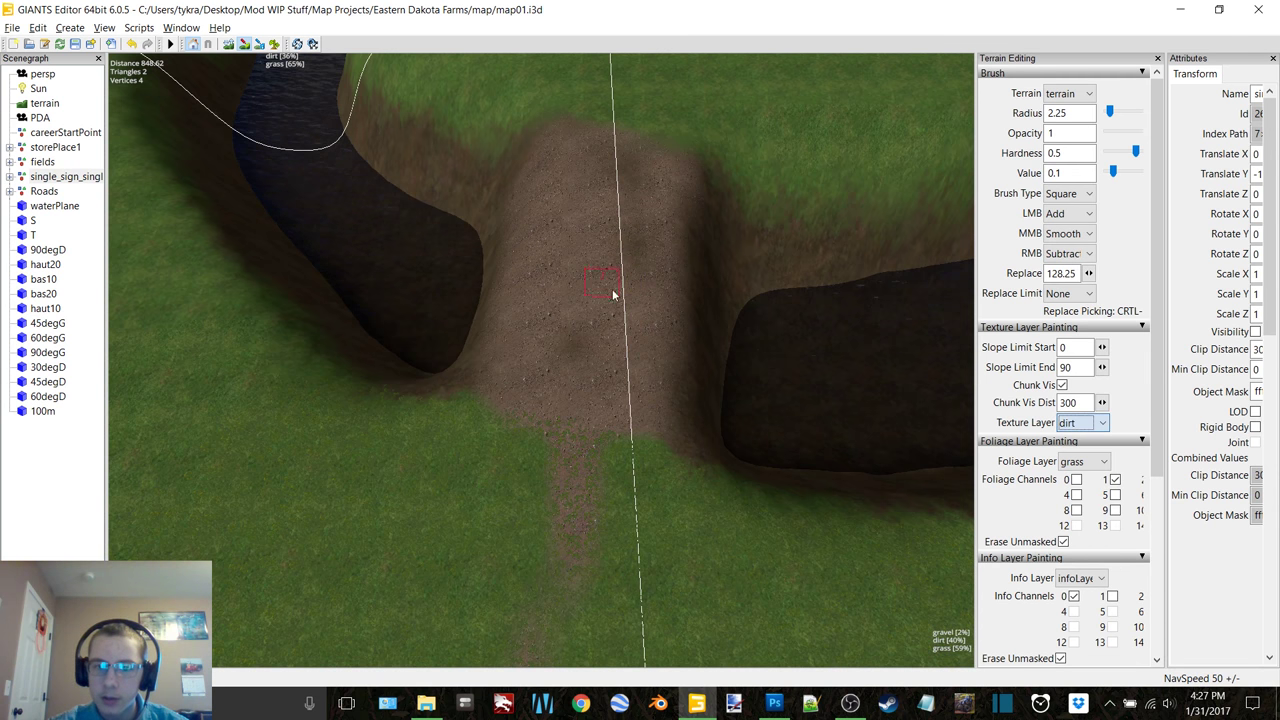
mouse_move(577, 268)
left_mouse_down()
mouse_move(525, 290)
mouse_move(595, 230)
left_mouse_up()
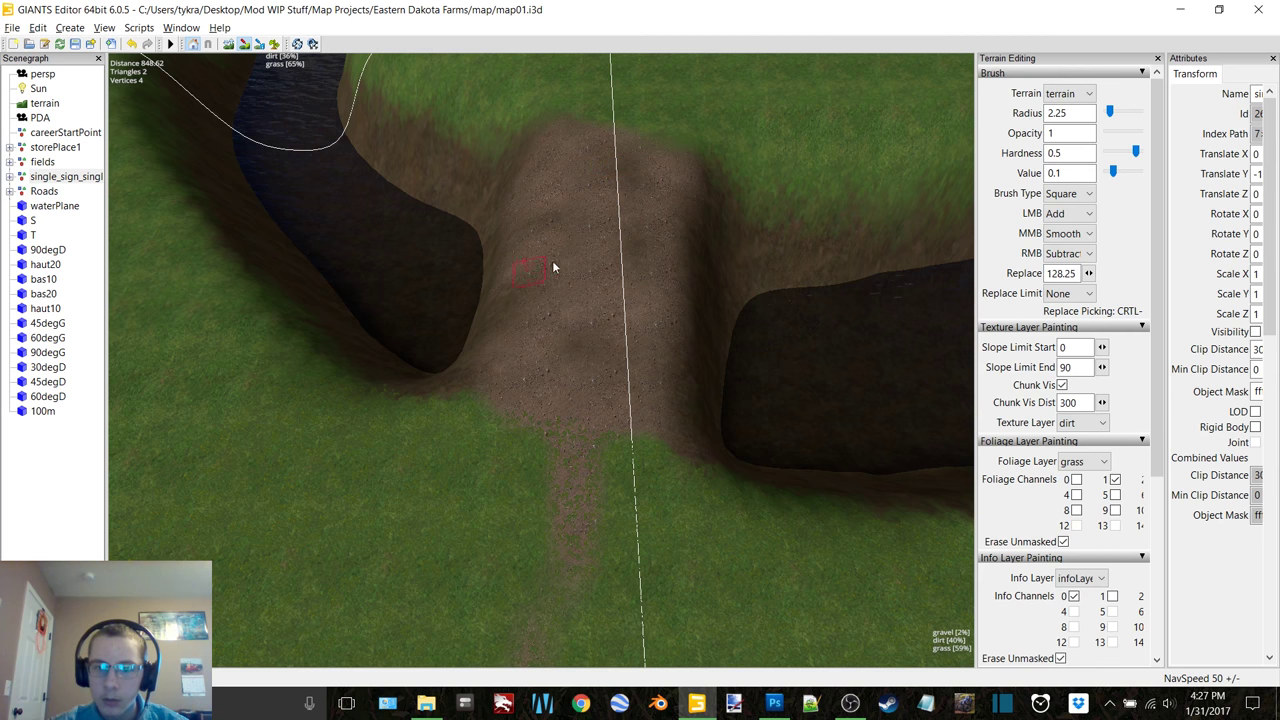
Step: Set the texture layer to grass and paint over the faint gravel remains in front of the gravel strip's end
left_click(1085, 423)
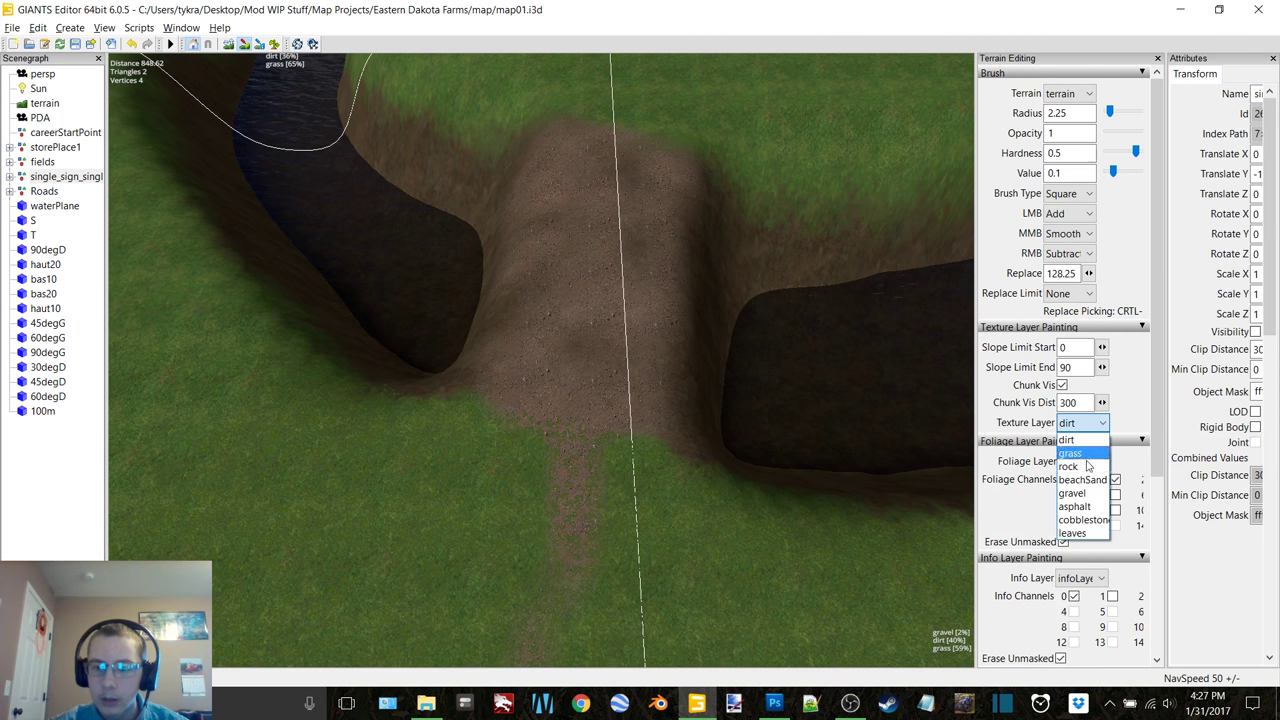
left_click(1072, 493)
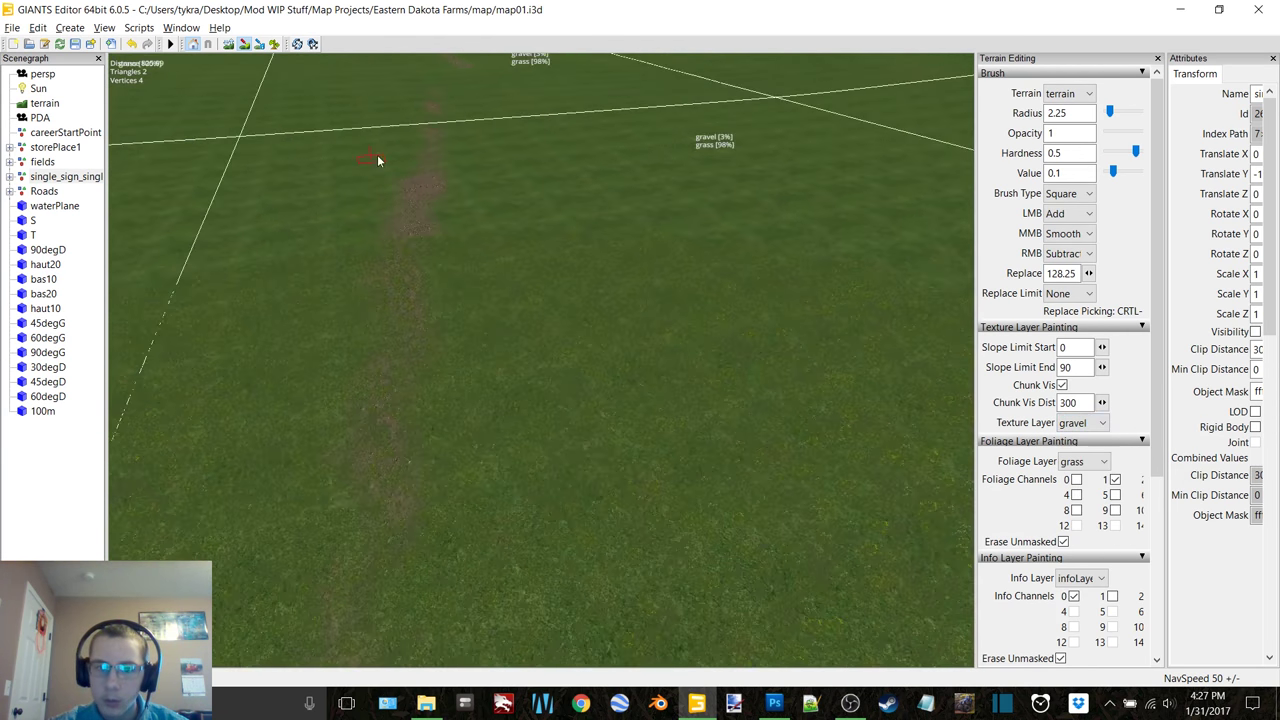
scroll(377, 154, "down", 3)
left_click_drag(377, 154, 495, 321, "alt")
scroll(579, 203, "up", 5)
left_click_drag(568, 226, 523, 258, "alt")
middle_click_drag(523, 264, 539, 279)
left_click(1085, 423)
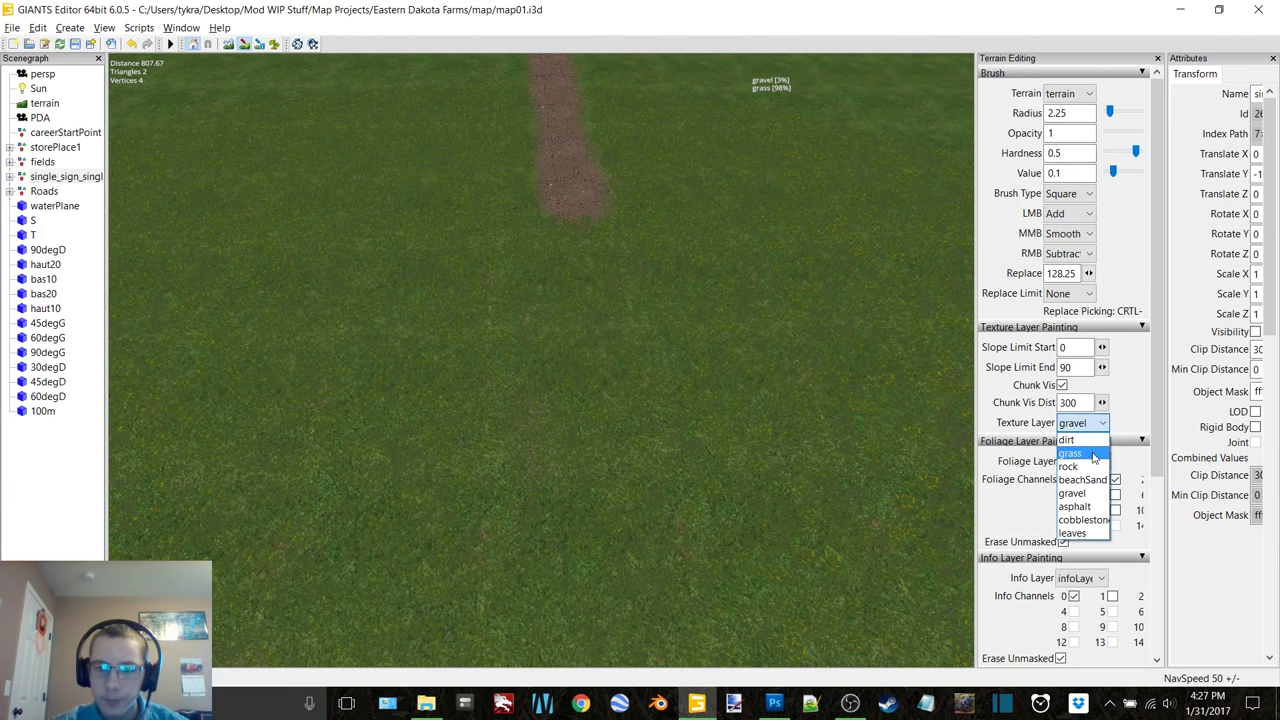
left_click(1094, 455)
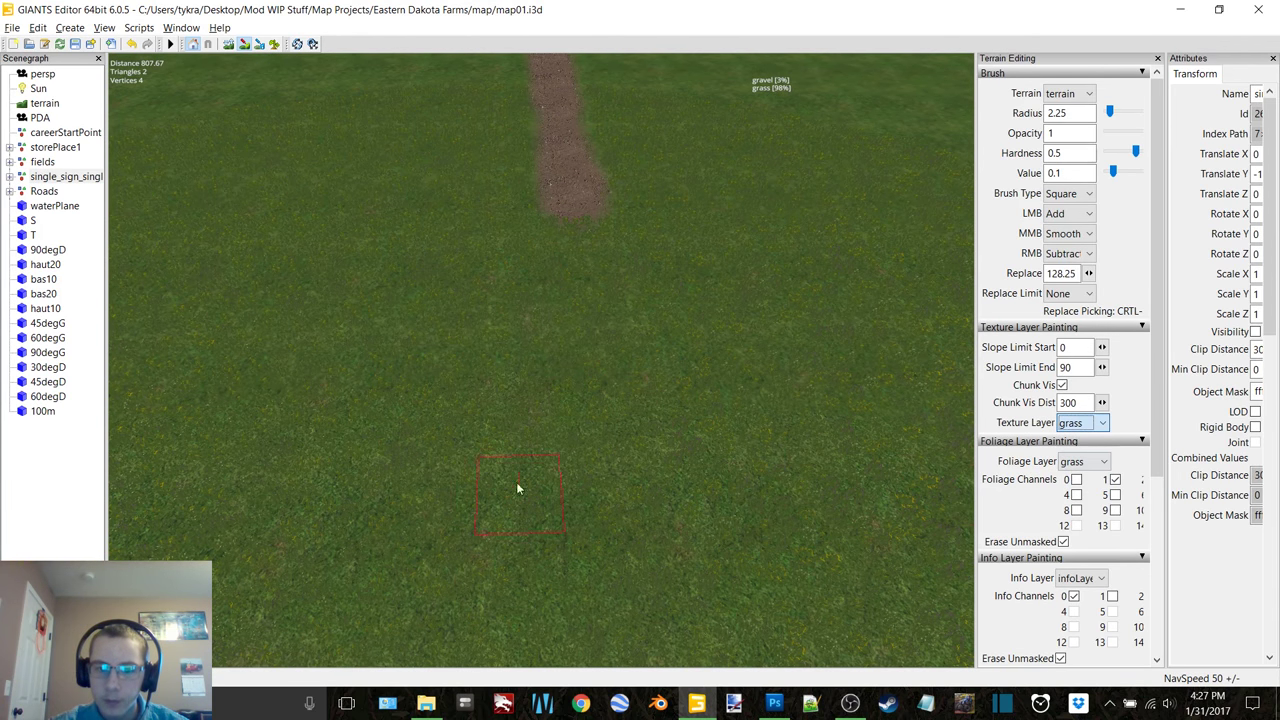
Step: Set the texture layer to gravel and paint a curving trail over the grass from the strip's end
left_click(1100, 423)
left_click(1078, 496)
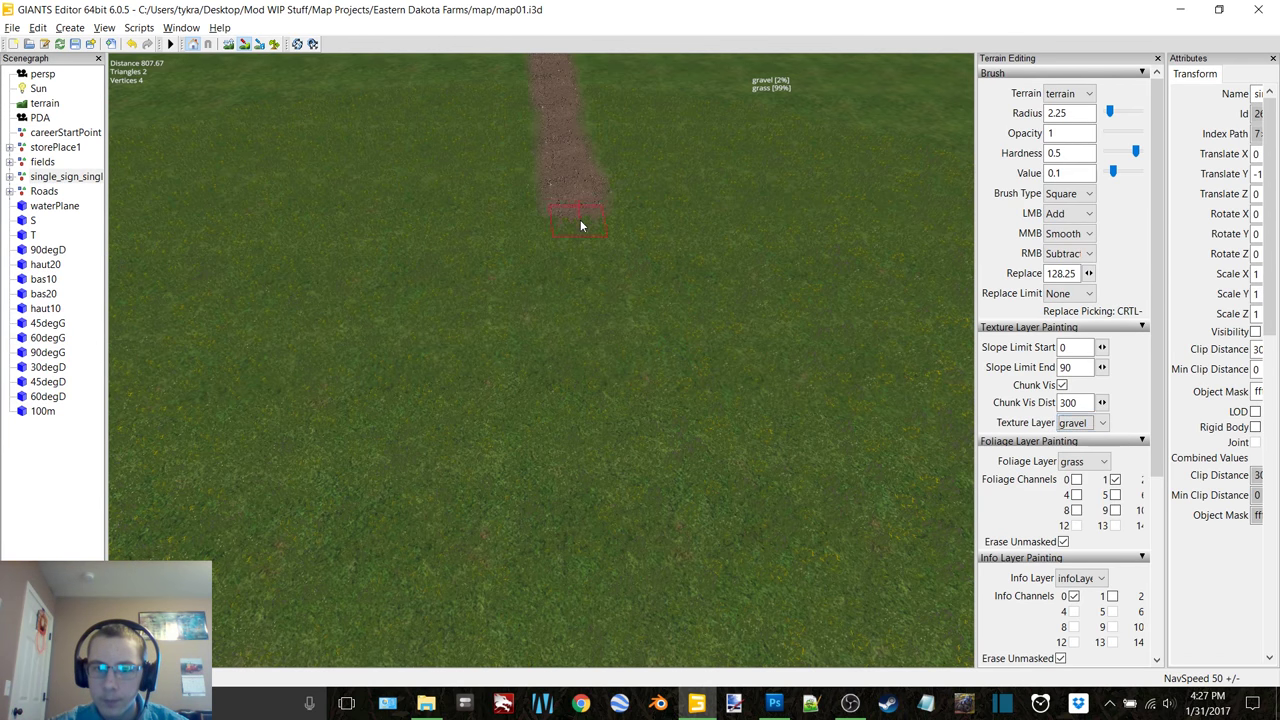
left_click_drag(582, 220, 578, 234)
left_click_drag(546, 309, 537, 335)
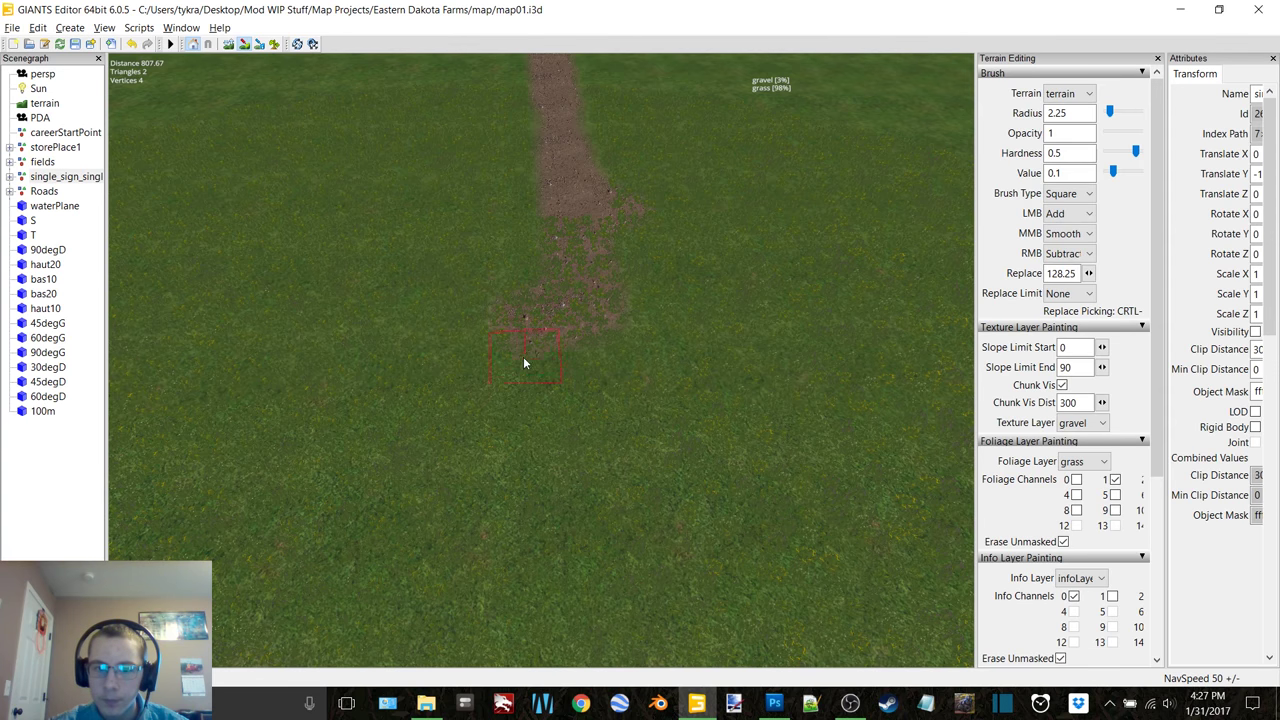
left_click_drag(506, 390, 483, 417)
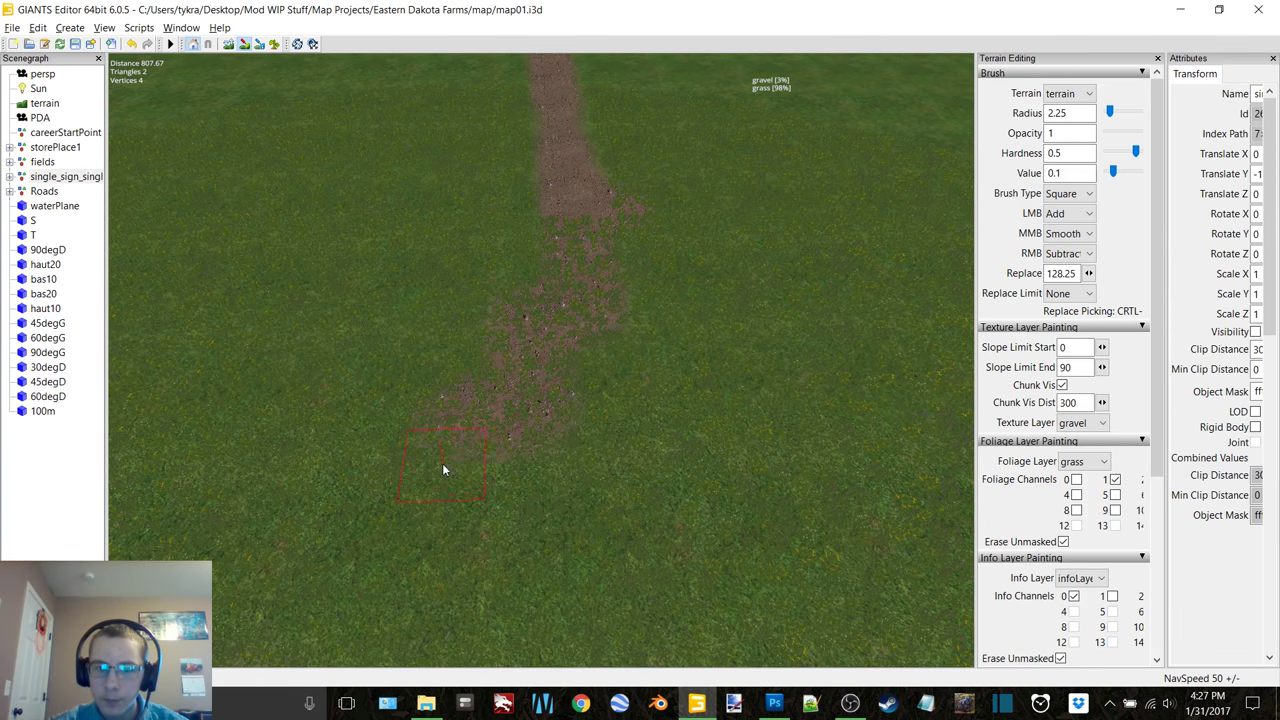
left_click_drag(443, 469, 394, 518)
Step: Set the texture layer to grass and paint over the stray gravel beside the junction of strip and trail
mouse_move(515, 402)
middle_mouse_down("alt")
mouse_move(510, 422)
mouse_move(451, 443)
middle_mouse_up("alt")
left_click_drag(450, 443, 363, 420, "alt")
middle_click_drag(840, 460, 614, 354, "alt")
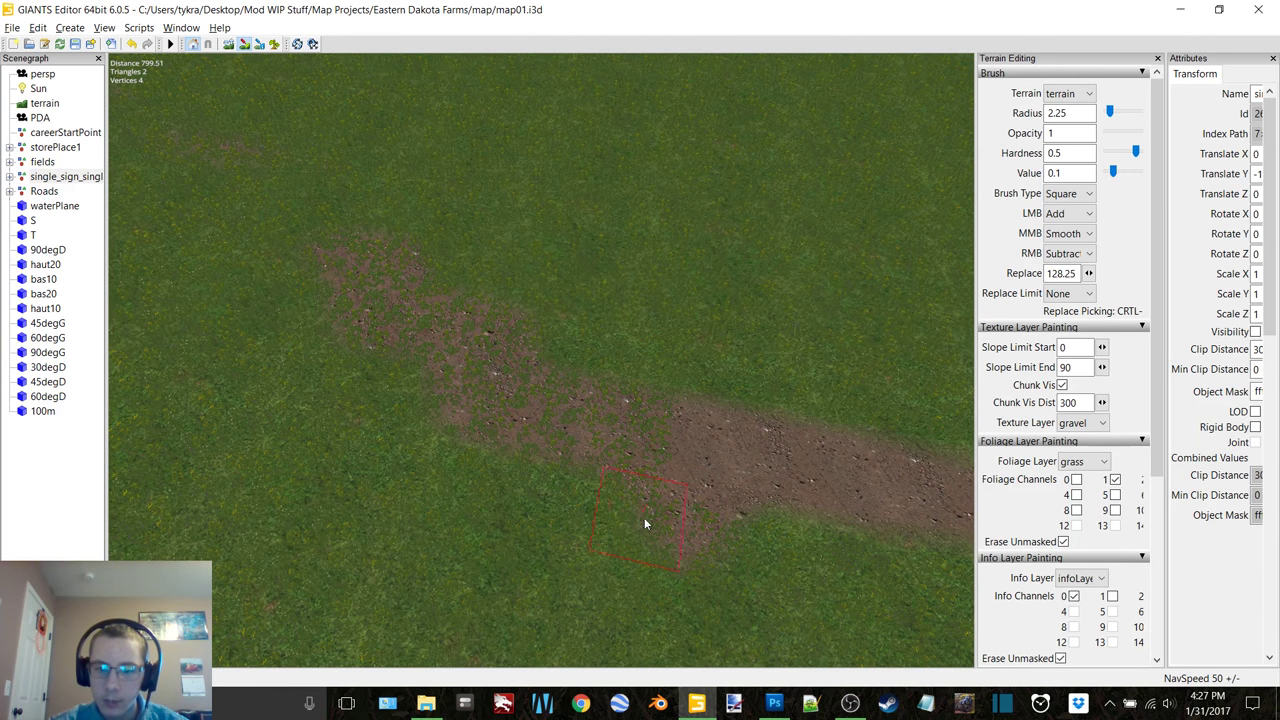
left_click(1090, 422)
left_click(1068, 452)
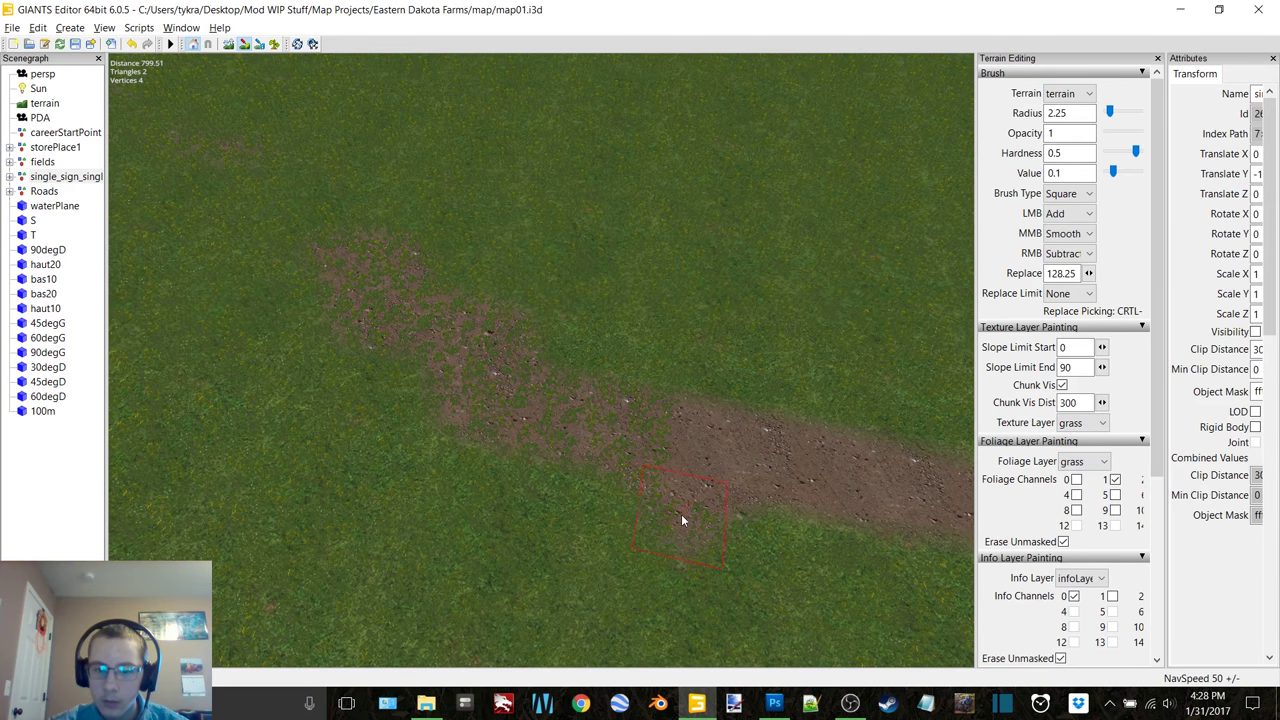
Step: Set the texture layer to gravel and extend the trail across the grass toward the crossing
left_click(1090, 422)
left_click(1088, 495)
left_click_drag(743, 392, 585, 321, "alt")
scroll(584, 322, "up", 4)
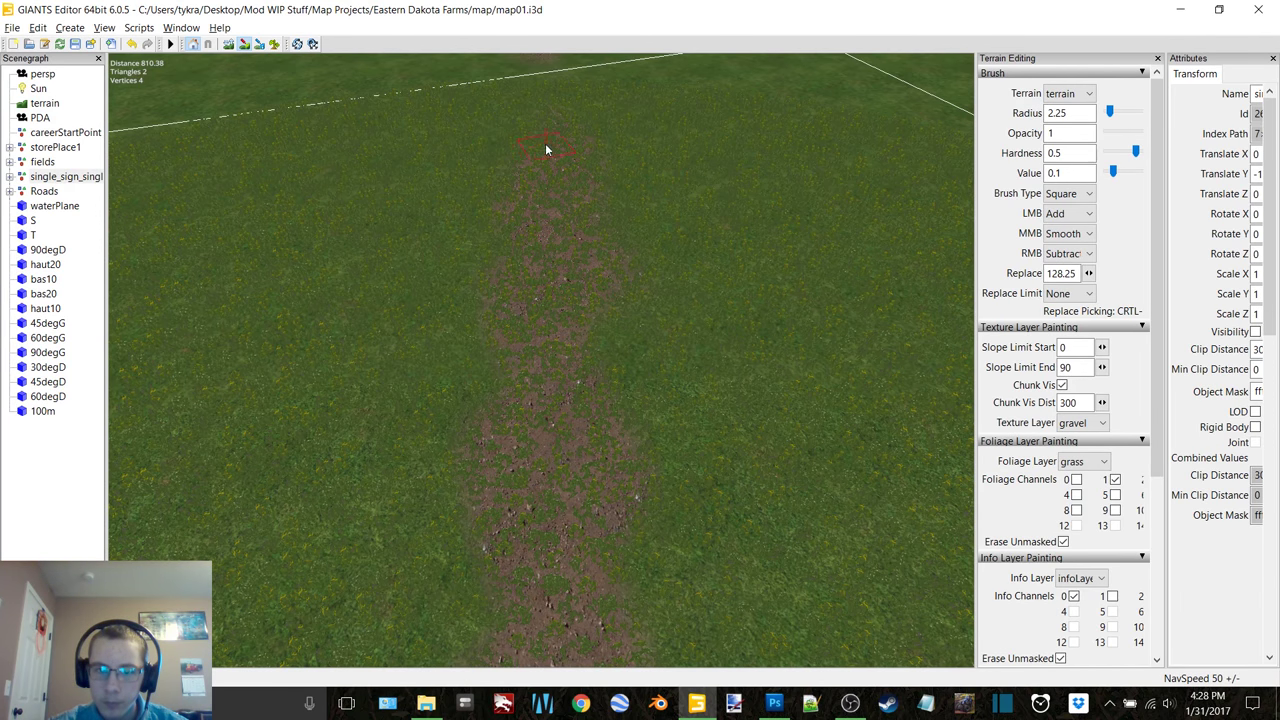
right_click_drag(562, 171, 564, 224)
middle_click_drag(565, 220, 573, 266, "alt")
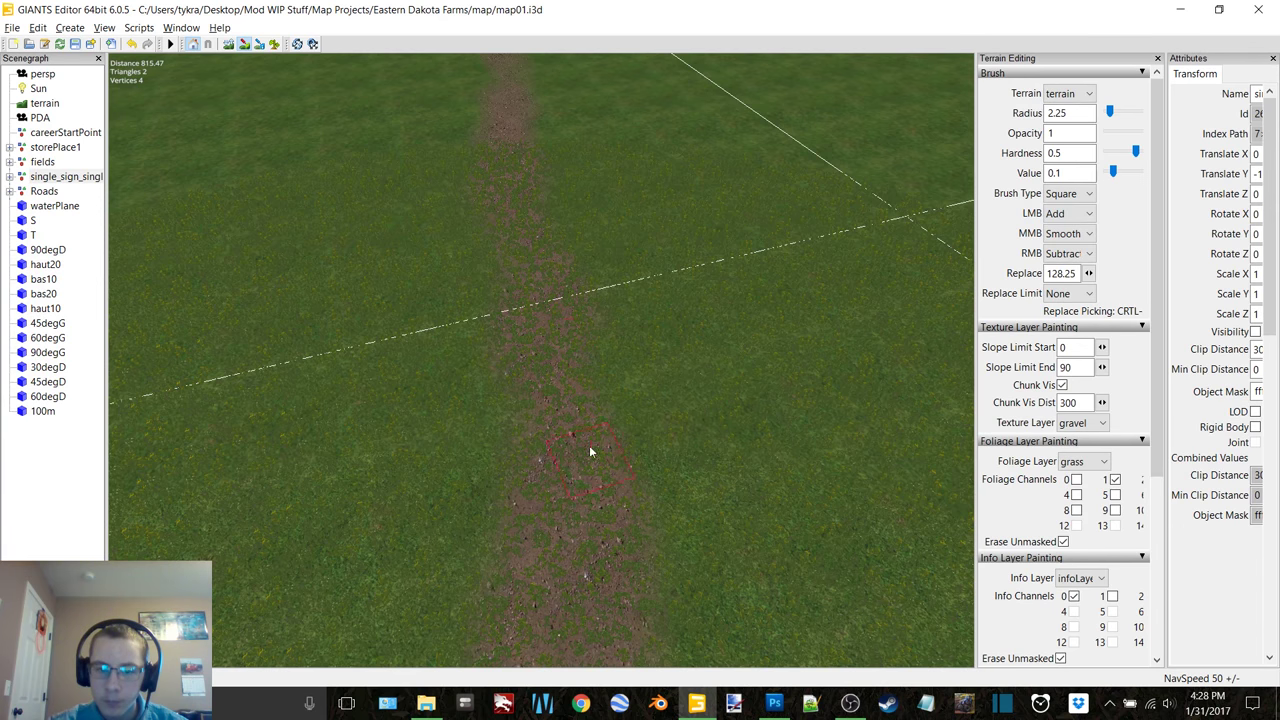
mouse_move(557, 342)
right_mouse_down()
mouse_move(545, 292)
mouse_move(528, 341)
mouse_move(558, 288)
mouse_move(577, 296)
mouse_move(563, 298)
mouse_move(559, 260)
mouse_move(499, 352)
mouse_move(520, 391)
mouse_move(548, 317)
mouse_move(579, 377)
right_mouse_up()
left_click_drag(579, 377, 561, 211)
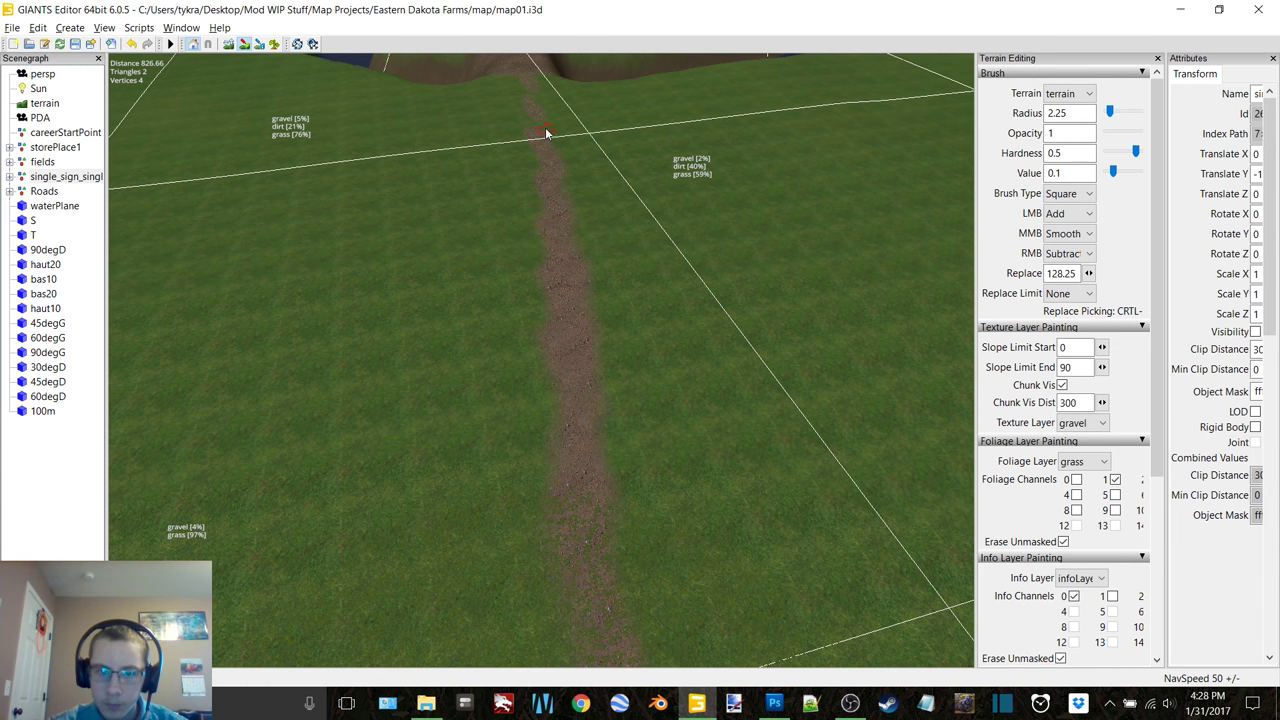
Step: Paint the last stretch of the gravel trail up to the crossing and fill out its narrow parts
left_click_drag(545, 128, 539, 113)
middle_click_drag(539, 113, 557, 257, "alt")
scroll(594, 207, "up", 3)
scroll(594, 210, "up", 4)
left_click_drag(596, 222, 574, 316, "alt")
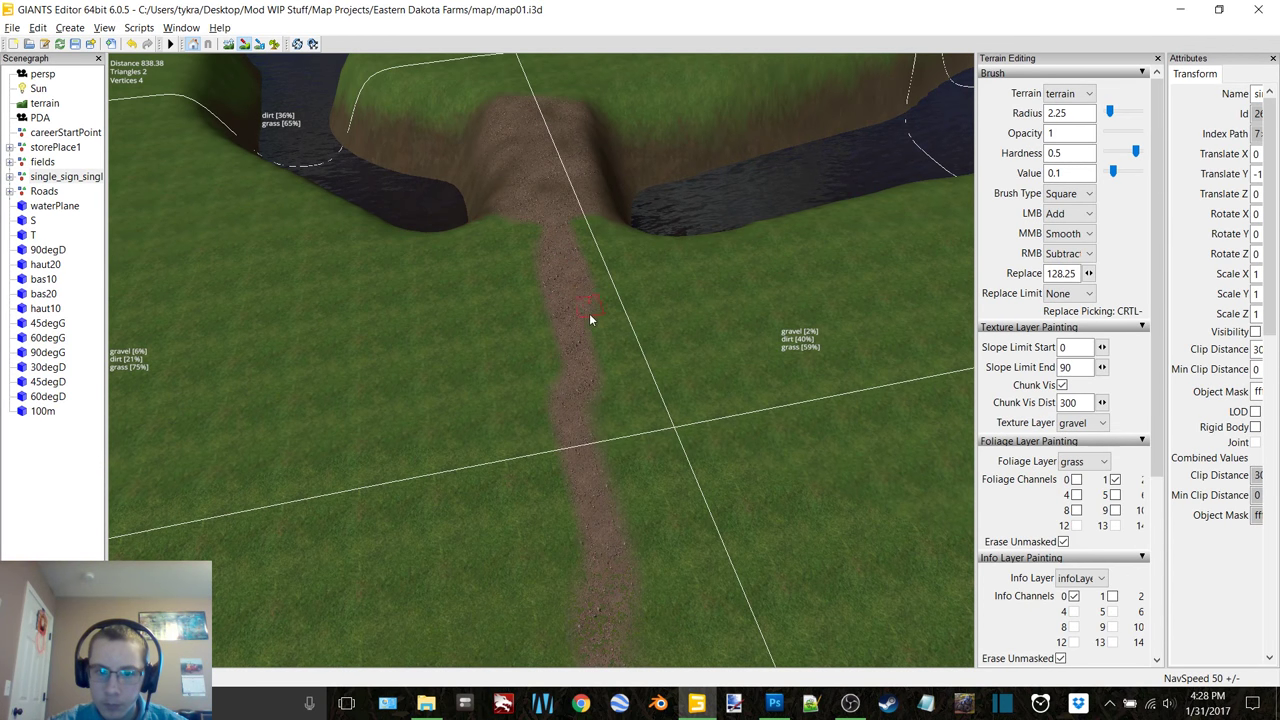
left_click_drag(593, 309, 605, 425)
Step: Check the gravel trail along its length, set the texture layer to grass and trim the bulge near the bend
left_click_drag(560, 350, 720, 396, "alt")
scroll(634, 402, "down", 4)
middle_click_drag(624, 378, 633, 374, "alt")
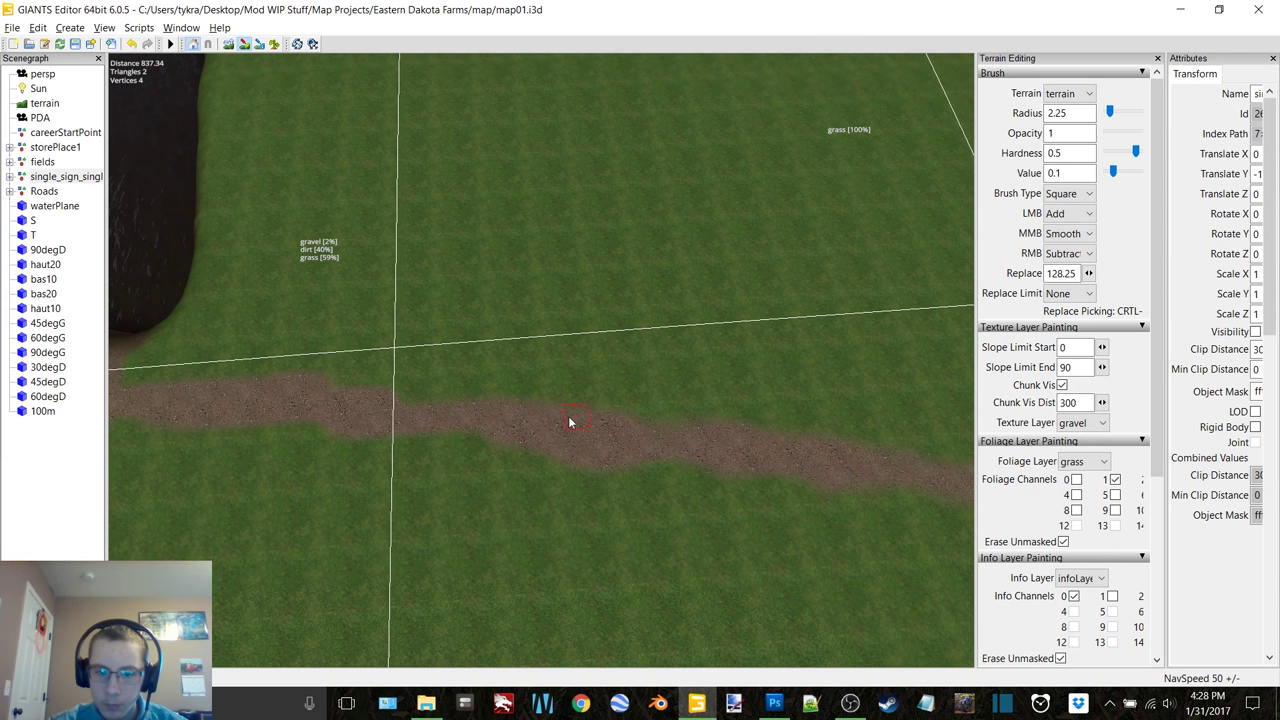
middle_click_drag(656, 433, 507, 402, "alt")
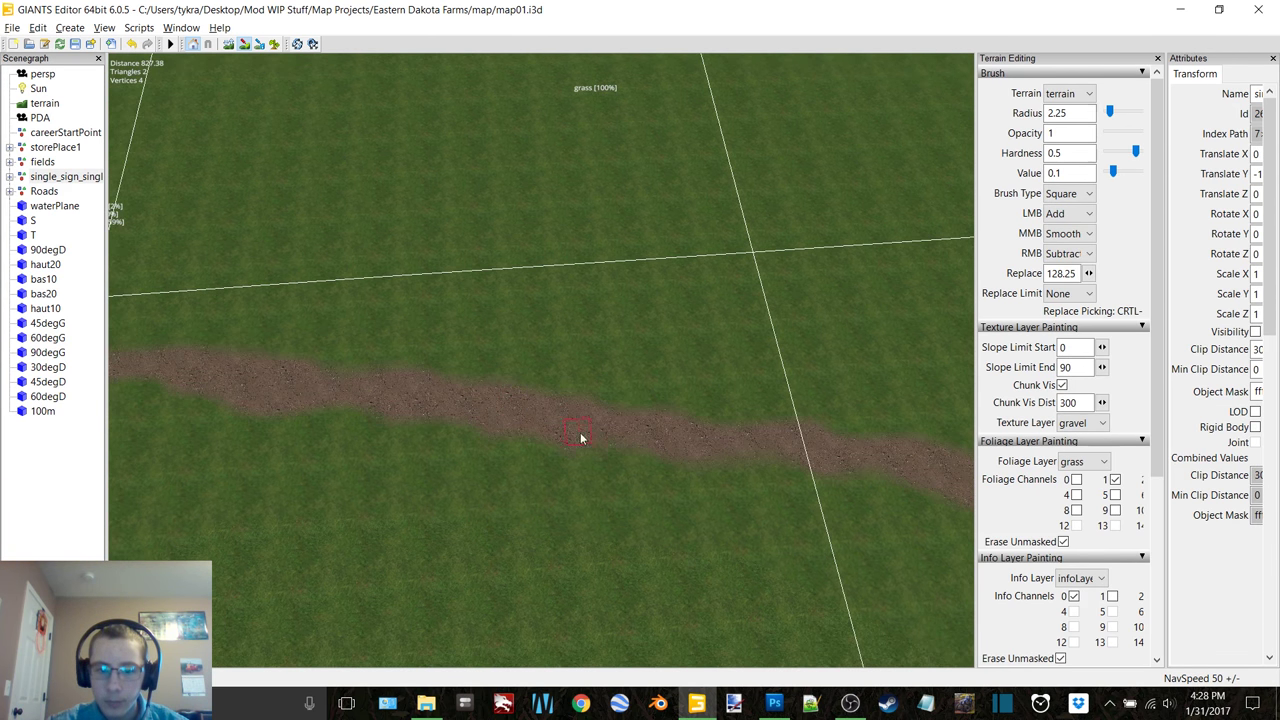
middle_click_drag(825, 460, 539, 402, "alt")
middle_click_drag(688, 428, 676, 427, "alt")
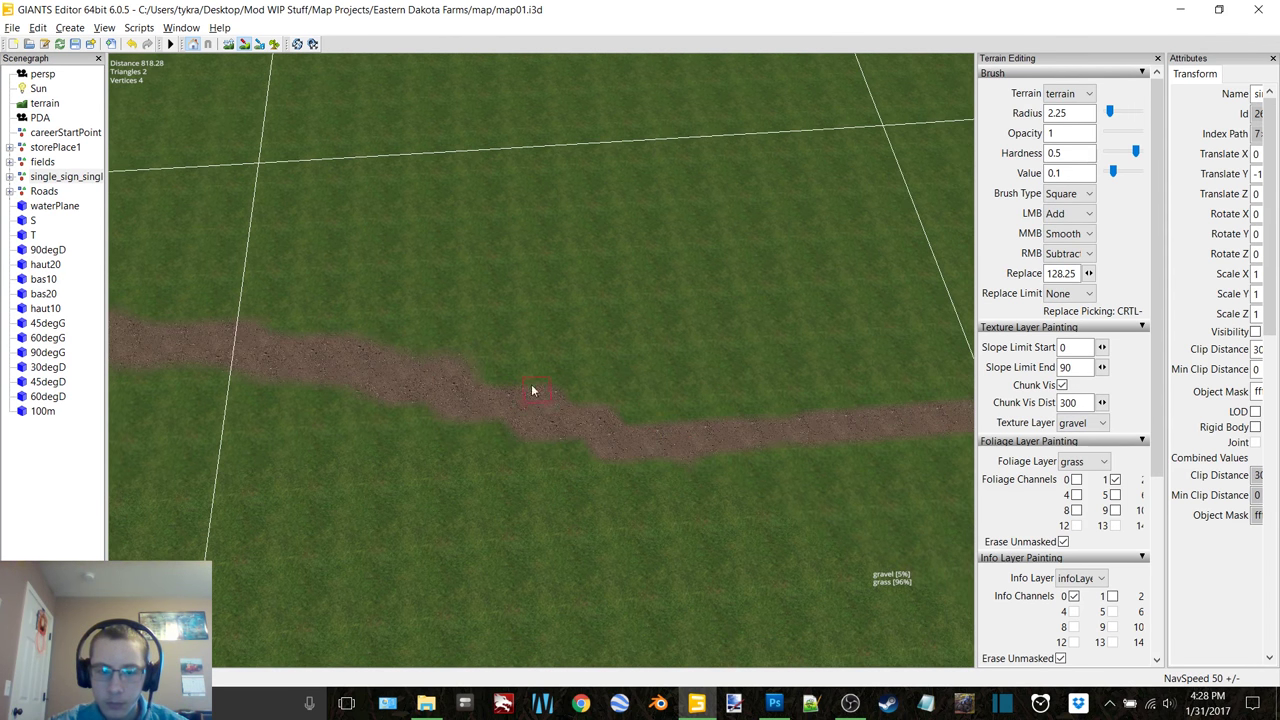
left_click(1097, 424)
left_click(1096, 454)
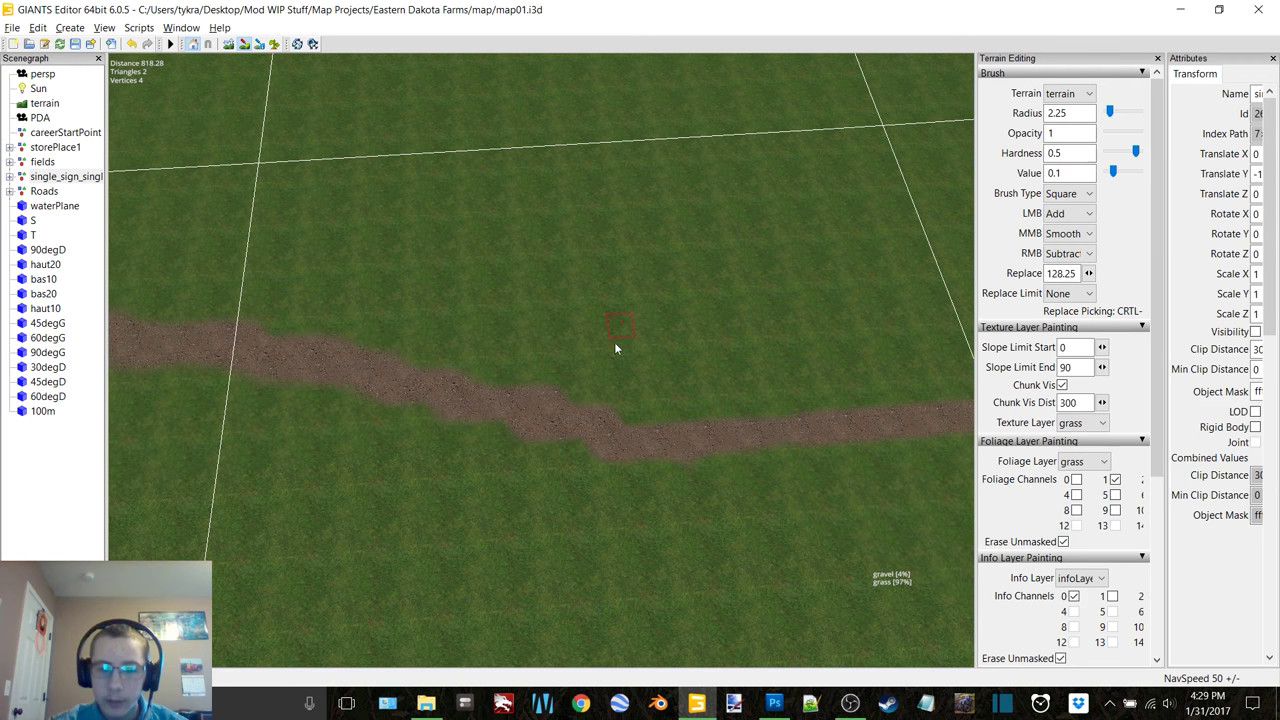
Step: Switch to foliage painting, set the brush radius to 3.75, and erase the grass foliage from the next stretch of gravel trail
middle_click_drag(727, 364, 350, 309, "alt")
middle_click_drag(930, 288, 730, 284, "alt")
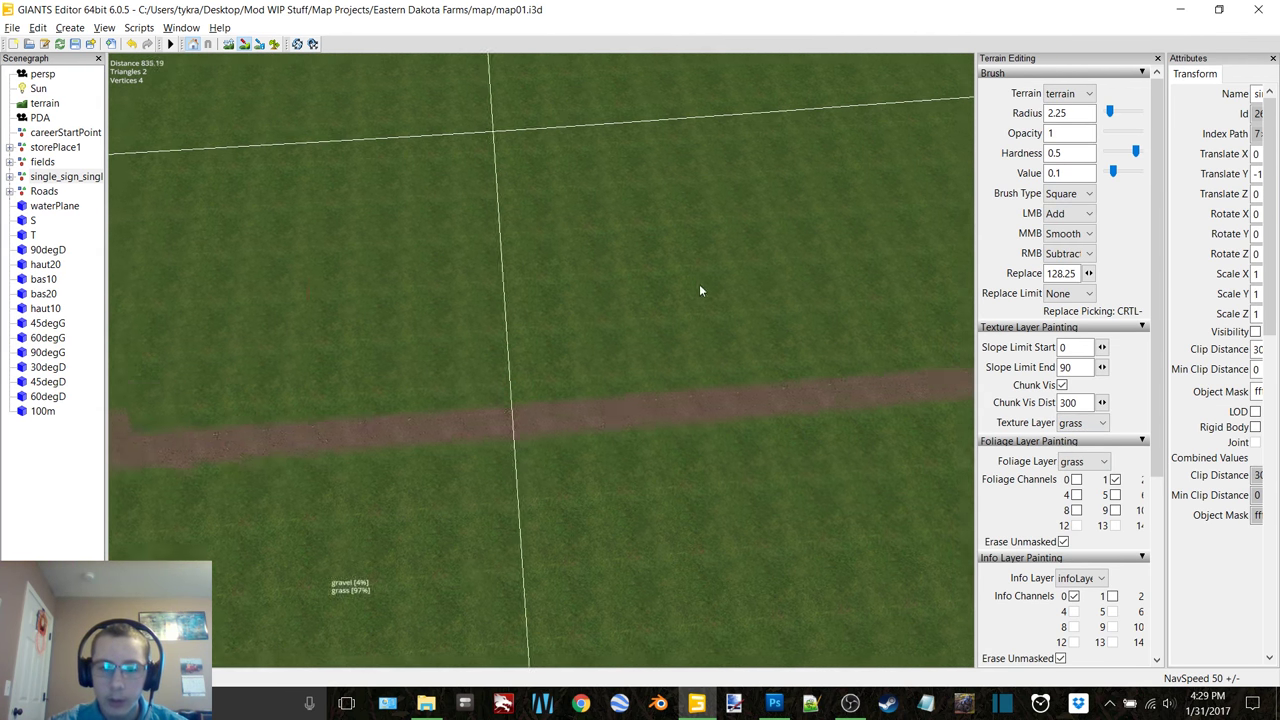
left_click_drag(730, 284, 635, 301, "alt")
scroll(660, 290, "up", 4)
left_click_drag(700, 272, 490, 256, "alt")
right_click_drag(491, 262, 616, 248)
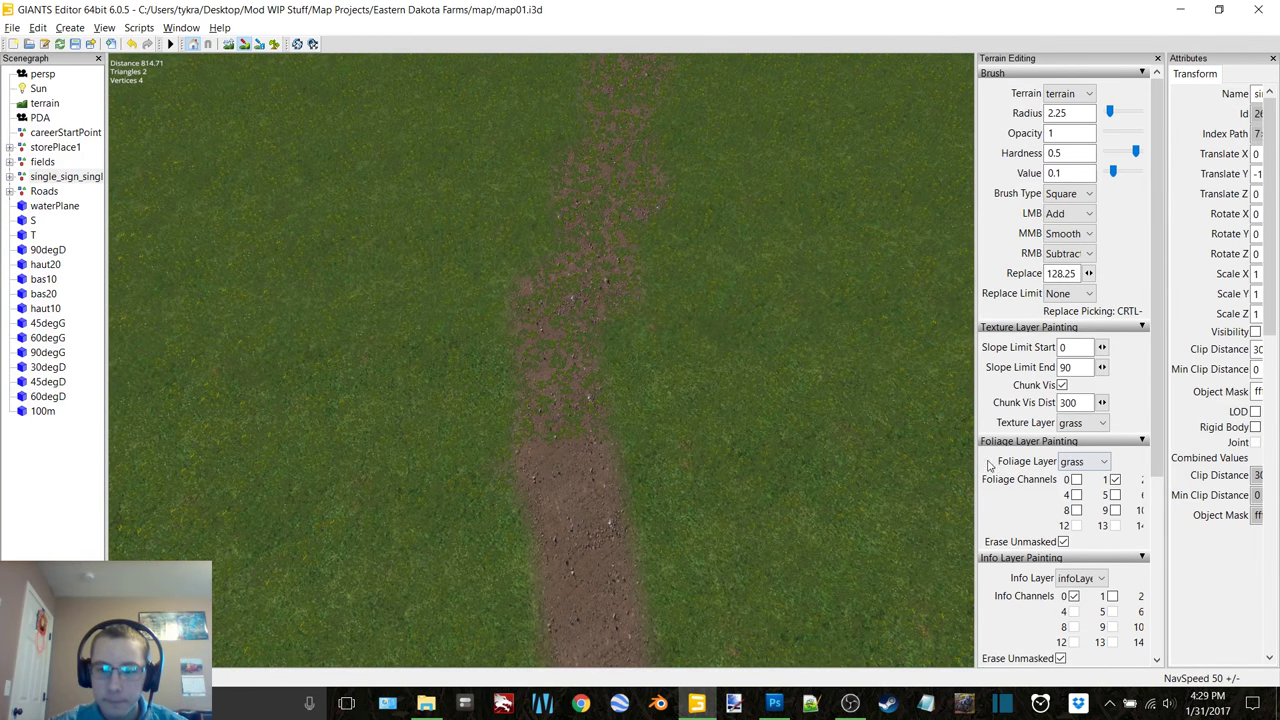
left_click(275, 44)
scroll(551, 391, "up", 2)
right_click(560, 403)
left_click_drag(560, 402, 607, 210)
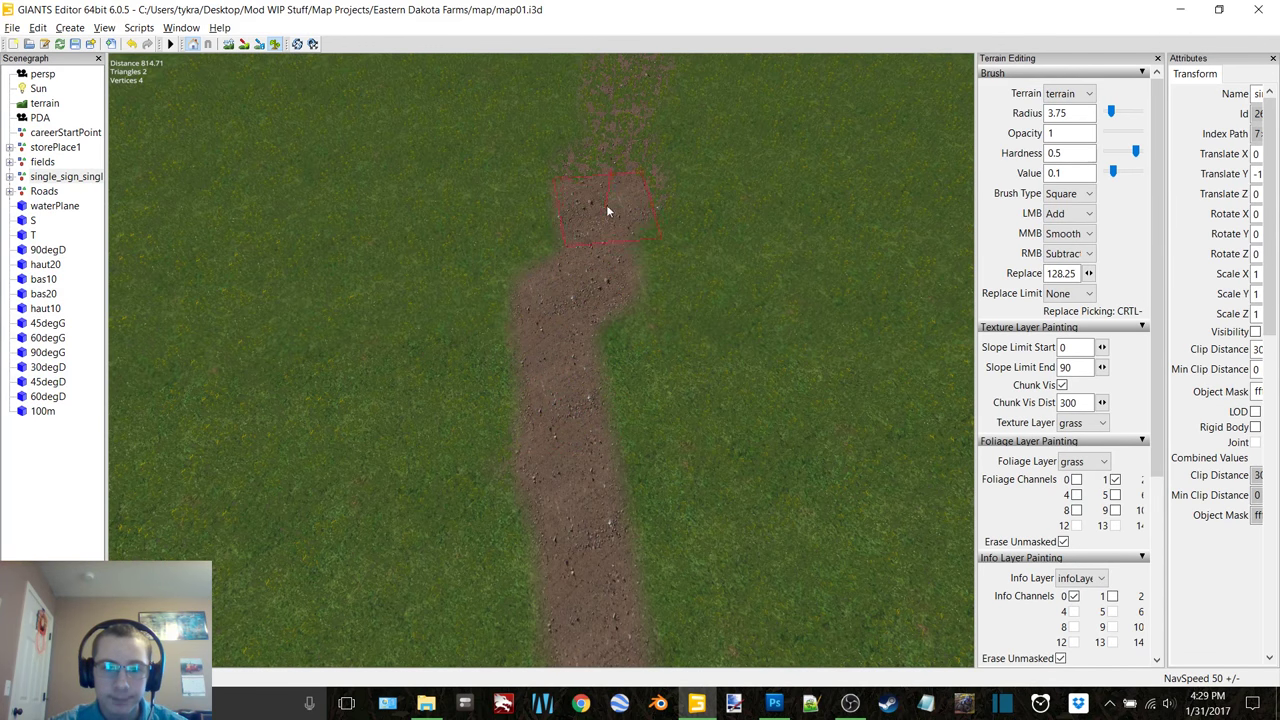
Step: Continue erasing the grass foliage along the winding part of the gravel trail
mouse_move(623, 117)
middle_mouse_down("alt")
mouse_move(615, 185)
mouse_move(628, 202)
middle_mouse_up("alt")
scroll(628, 202, "up", 3)
right_click_drag(551, 328, 553, 317)
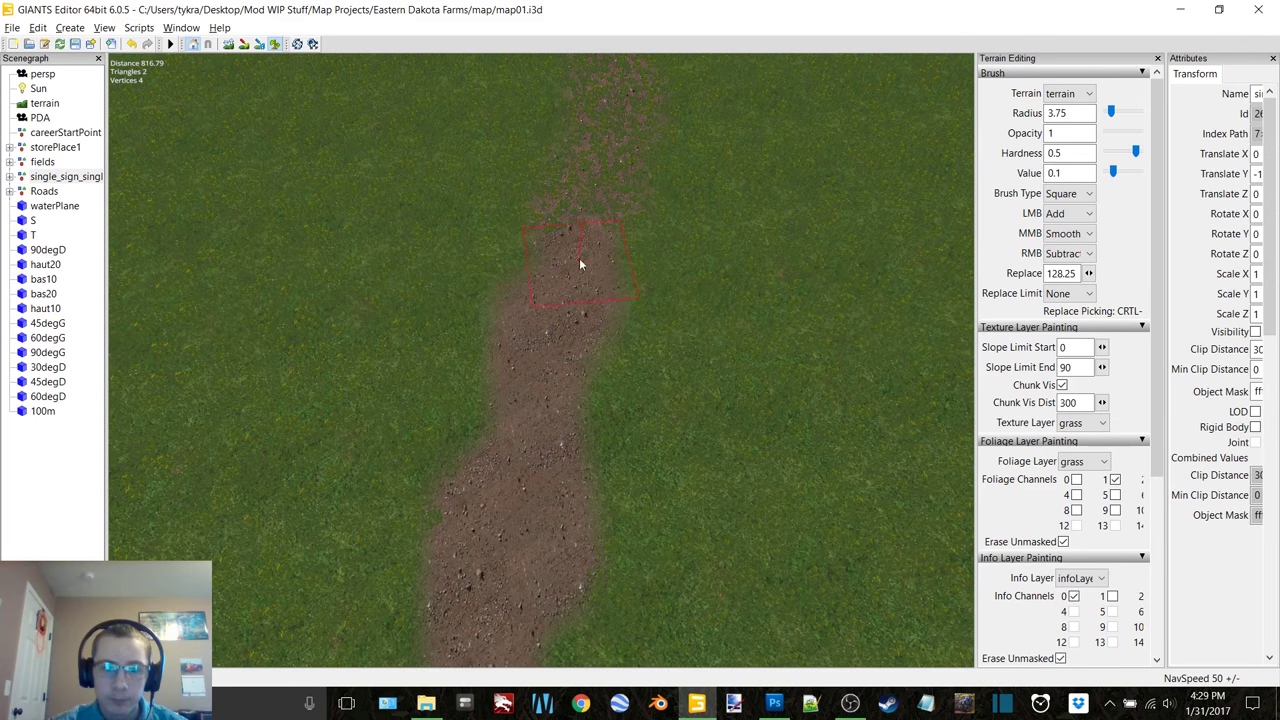
right_click_drag(580, 250, 593, 195)
middle_click_drag(600, 153, 571, 319)
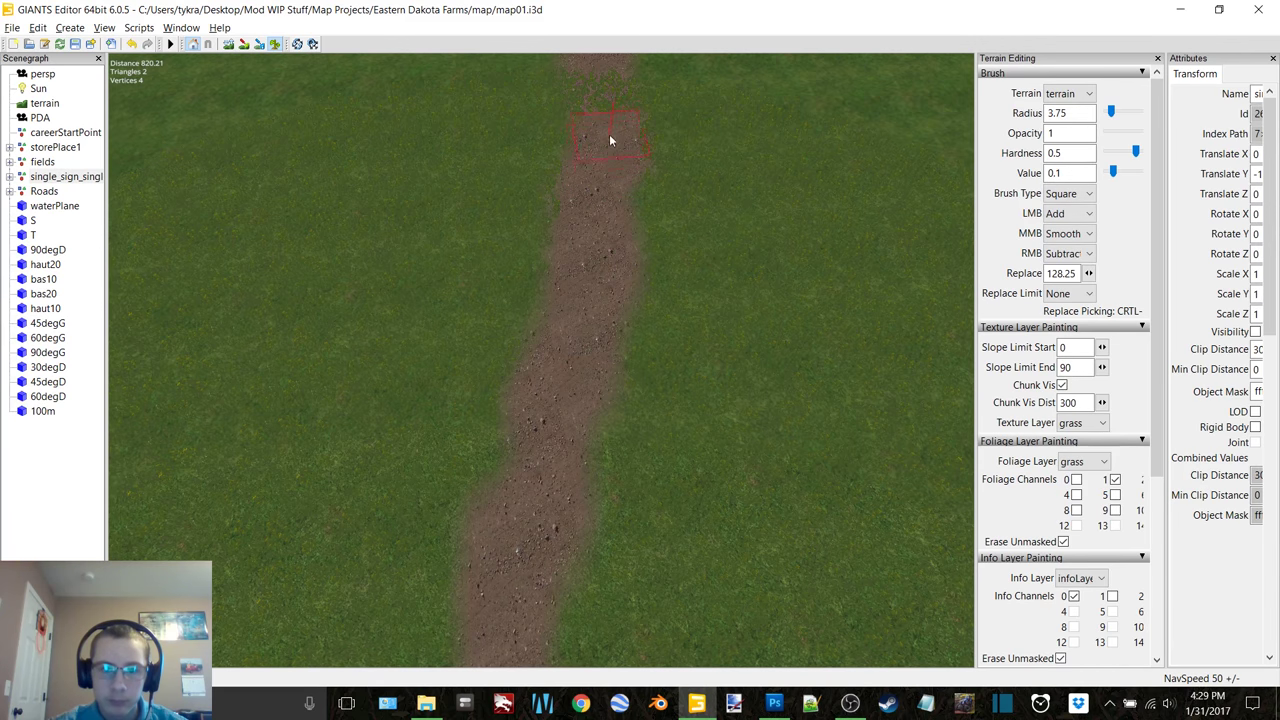
Step: Increase the brush radius to 4.25 and clear the grass foliage along the trail toward the water crossing
middle_click_drag(610, 135, 610, 272, "alt")
scroll(583, 328, "up", 1)
scroll(582, 327, "up", 1, "shift")
left_click(580, 317)
left_click_drag(583, 258, 590, 192)
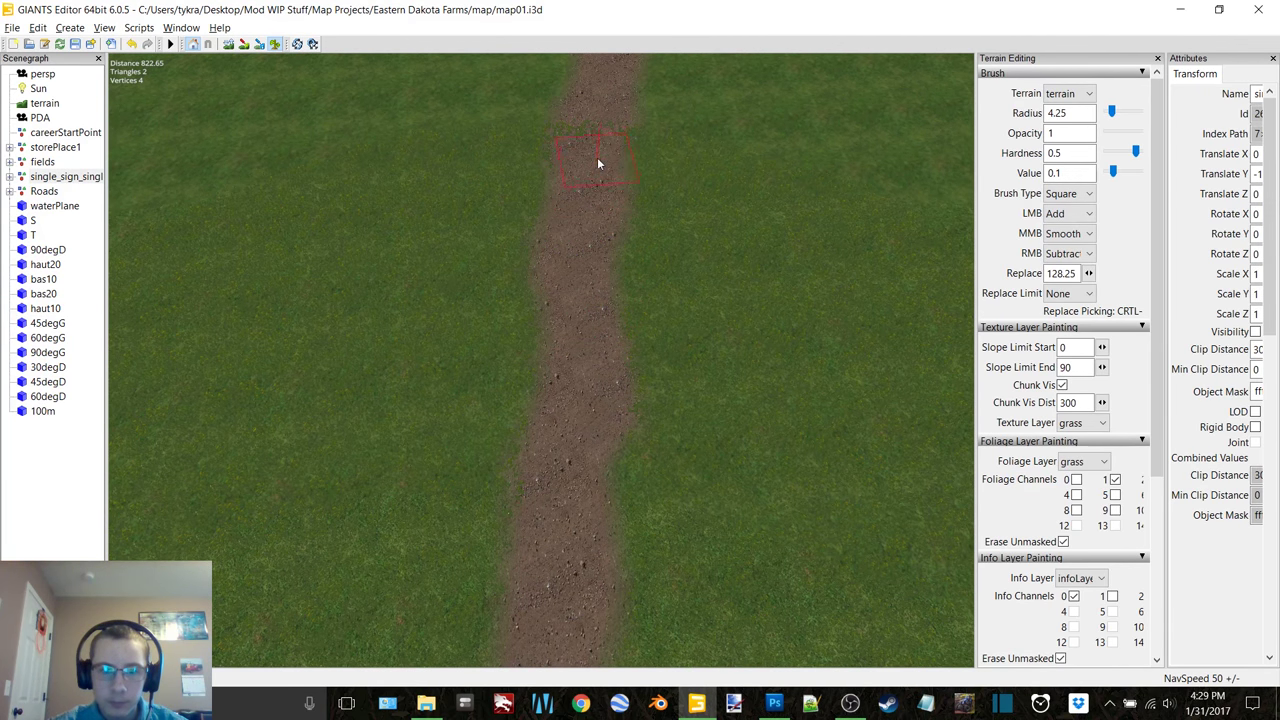
middle_click_drag(594, 132, 548, 322)
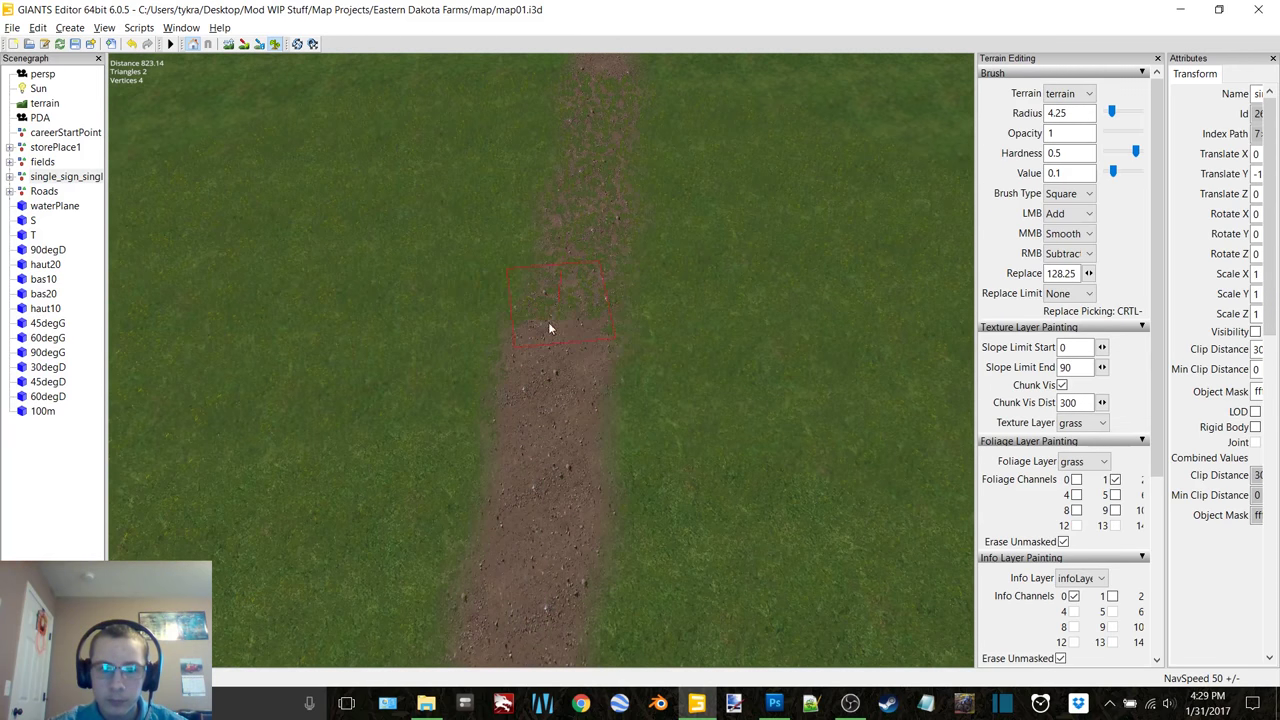
mouse_move(588, 199)
left_mouse_down()
mouse_move(600, 163)
mouse_move(624, 178)
left_mouse_up()
mouse_move(600, 130)
middle_mouse_down("alt")
mouse_move(566, 228)
mouse_move(580, 235)
middle_mouse_up("alt")
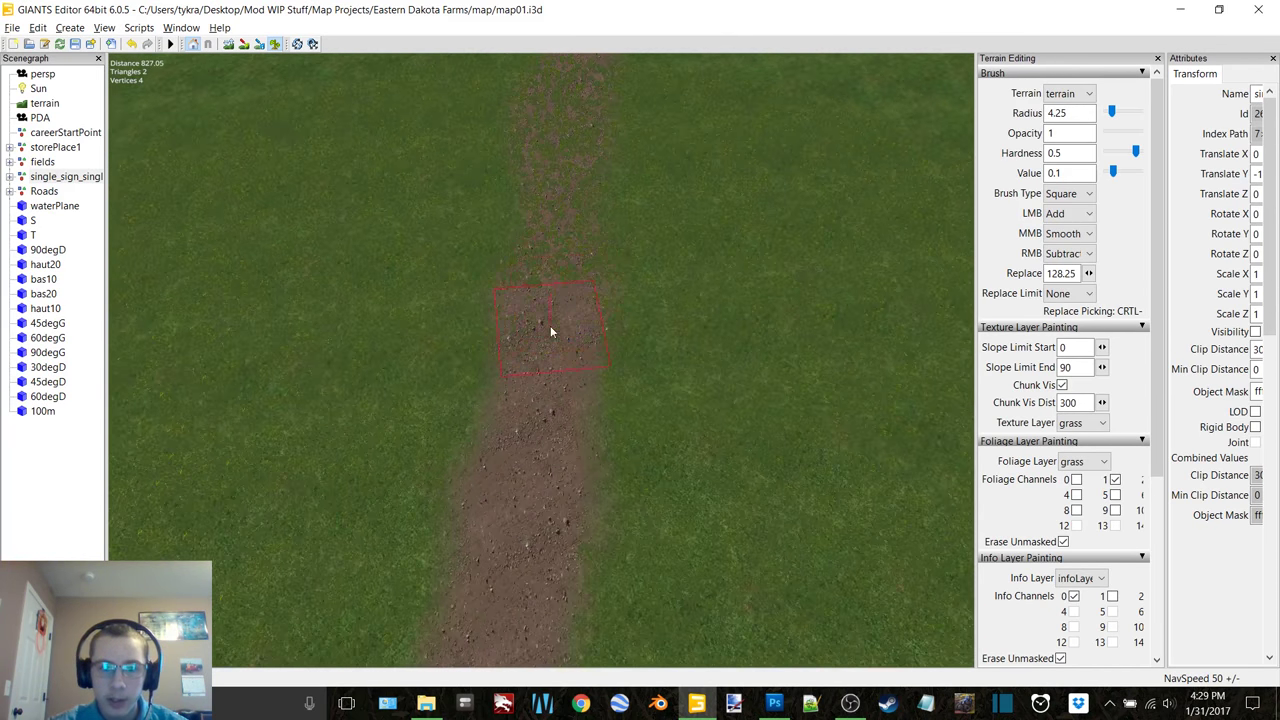
middle_click_drag(556, 152, 555, 223, "alt")
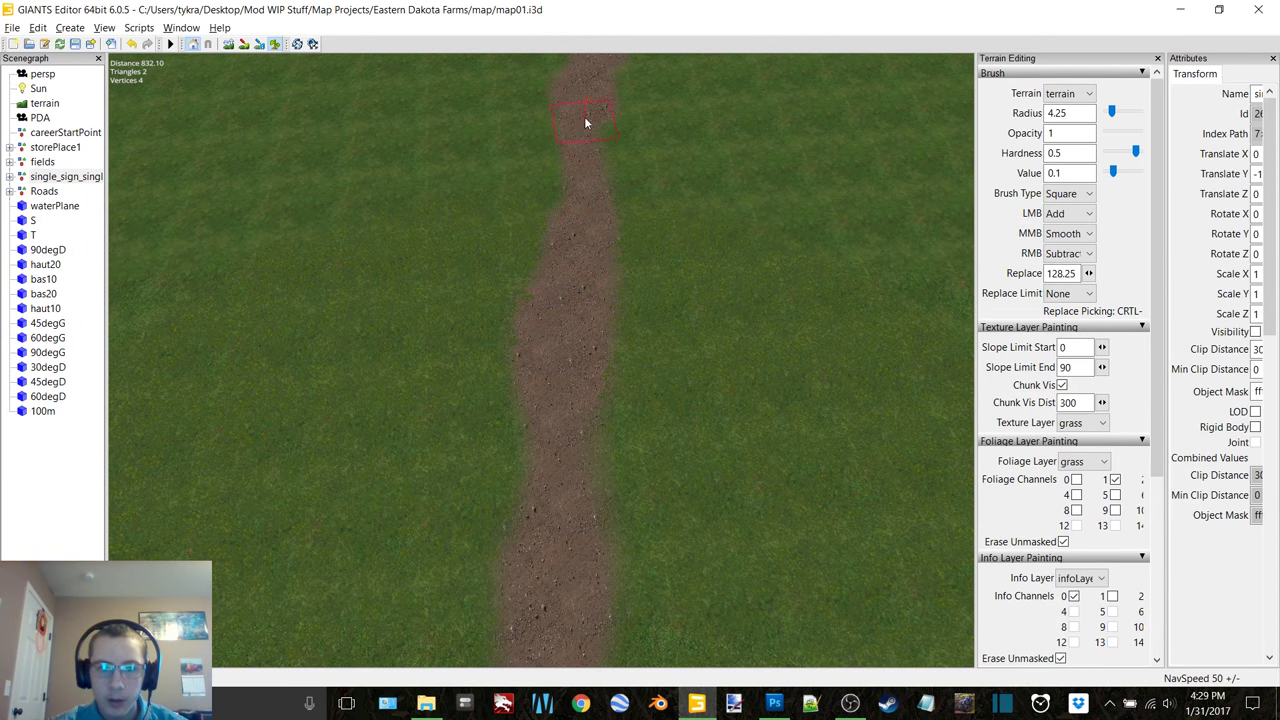
Step: Clear the grass foliage from the last stretch of gravel trail up to the water crossing
middle_click_drag(585, 112, 548, 427, "alt")
scroll(580, 215, "up", 5)
left_click_drag(548, 427, 571, 389)
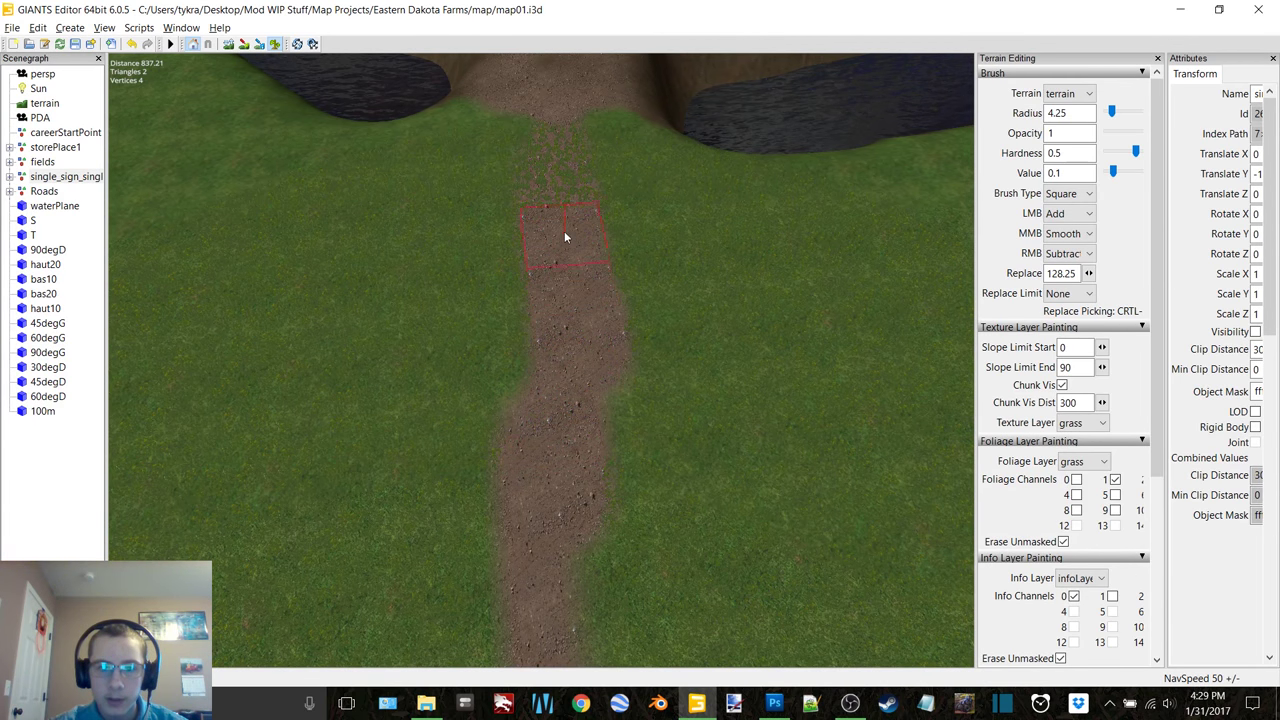
middle_click_drag(556, 143, 564, 244, "alt")
scroll(572, 238, "up", 2)
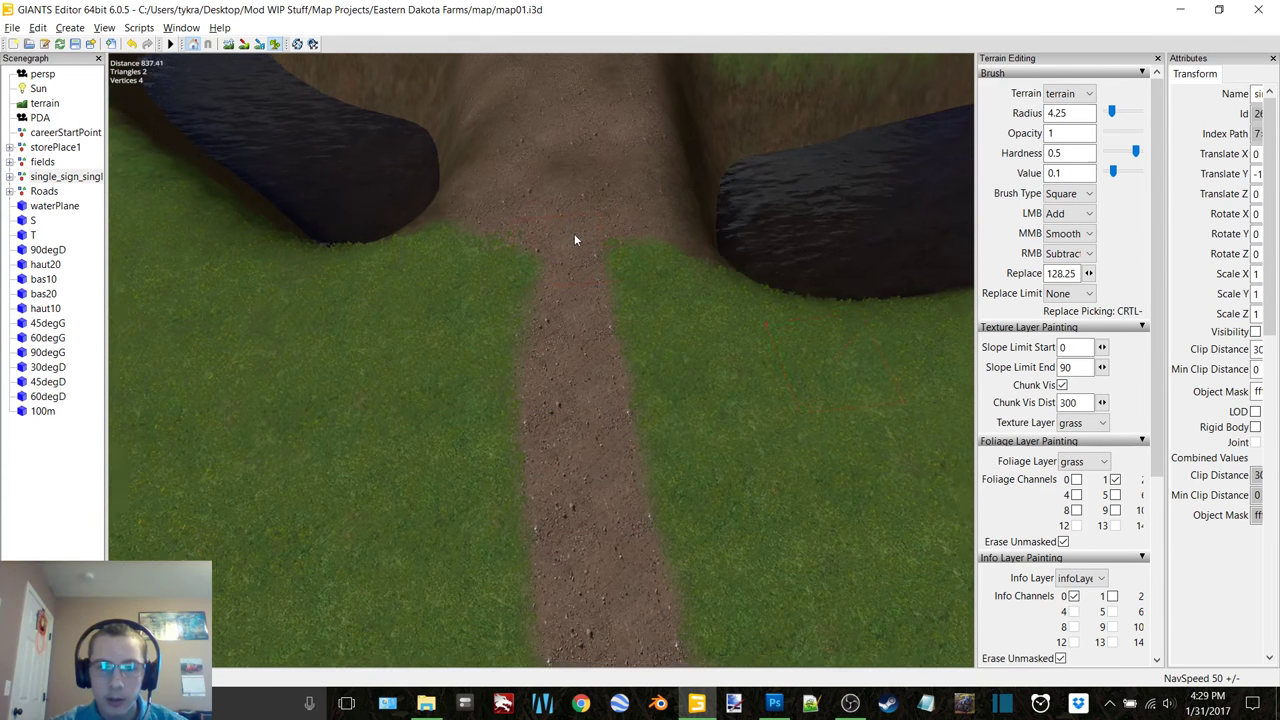
Step: Set the texture layer to gravel, reduce the brush radius to 2.5, and widen the cleared trail where it meets the crossing
left_click(1084, 423)
left_click(1084, 493)
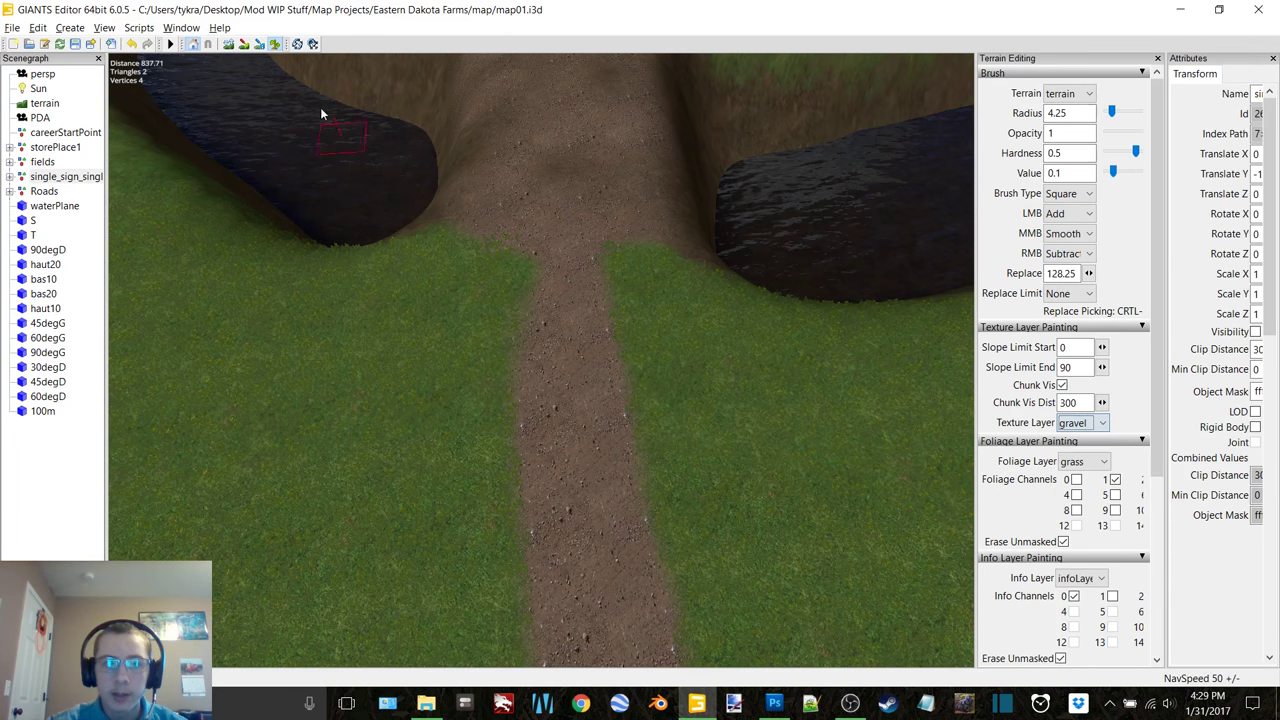
scroll(567, 290, "down", 2)
scroll(525, 256, "up", 1, "ctrl")
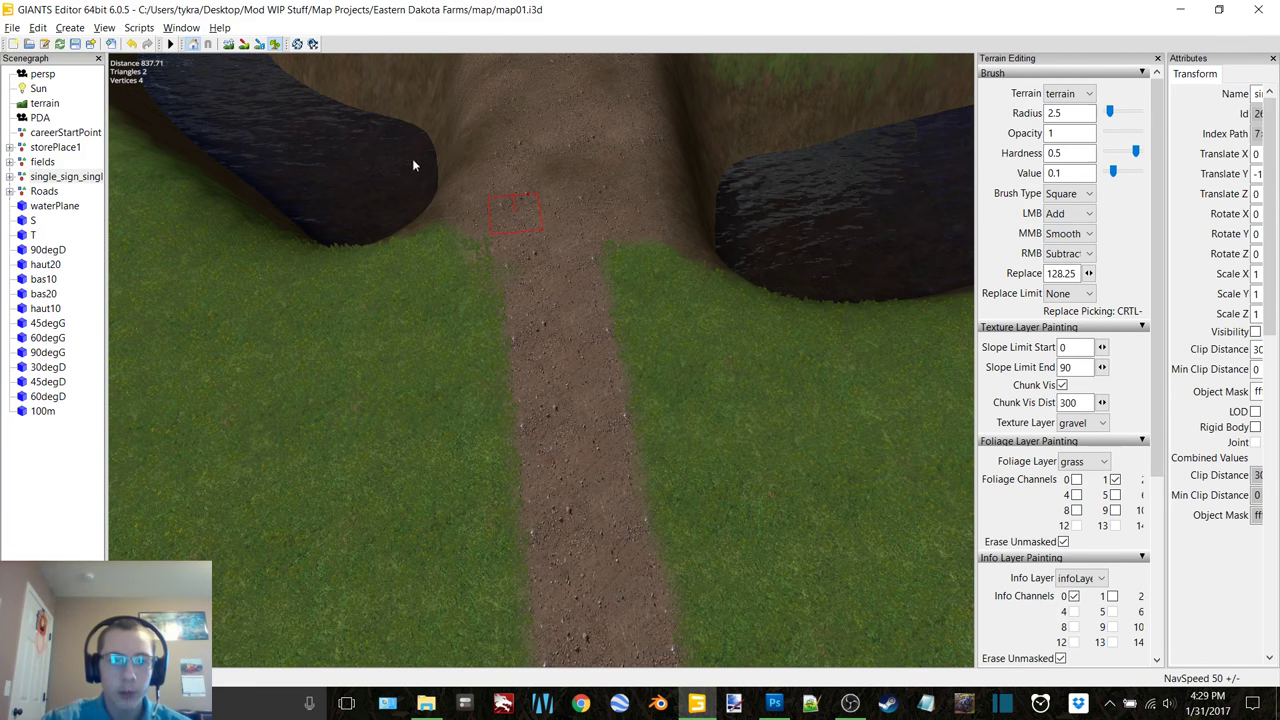
Step: Switch to texture painting with brush radius 2 and start the gravel strip on the opposite side of the paved road
middle_click_drag(414, 176, 474, 271, "alt")
left_click_drag(474, 271, 414, 188, "alt")
mouse_move(413, 188)
right_mouse_down()
mouse_move(425, 268)
mouse_move(774, 303)
mouse_move(434, 332)
mouse_move(666, 262)
mouse_move(622, 236)
mouse_move(444, 522)
mouse_move(666, 358)
mouse_move(609, 394)
mouse_move(666, 360)
mouse_move(670, 390)
right_mouse_up()
scroll(602, 374, "down", 2)
left_click(244, 44)
mouse_move(613, 366)
left_mouse_down()
mouse_move(595, 332)
mouse_move(613, 222)
left_mouse_up()
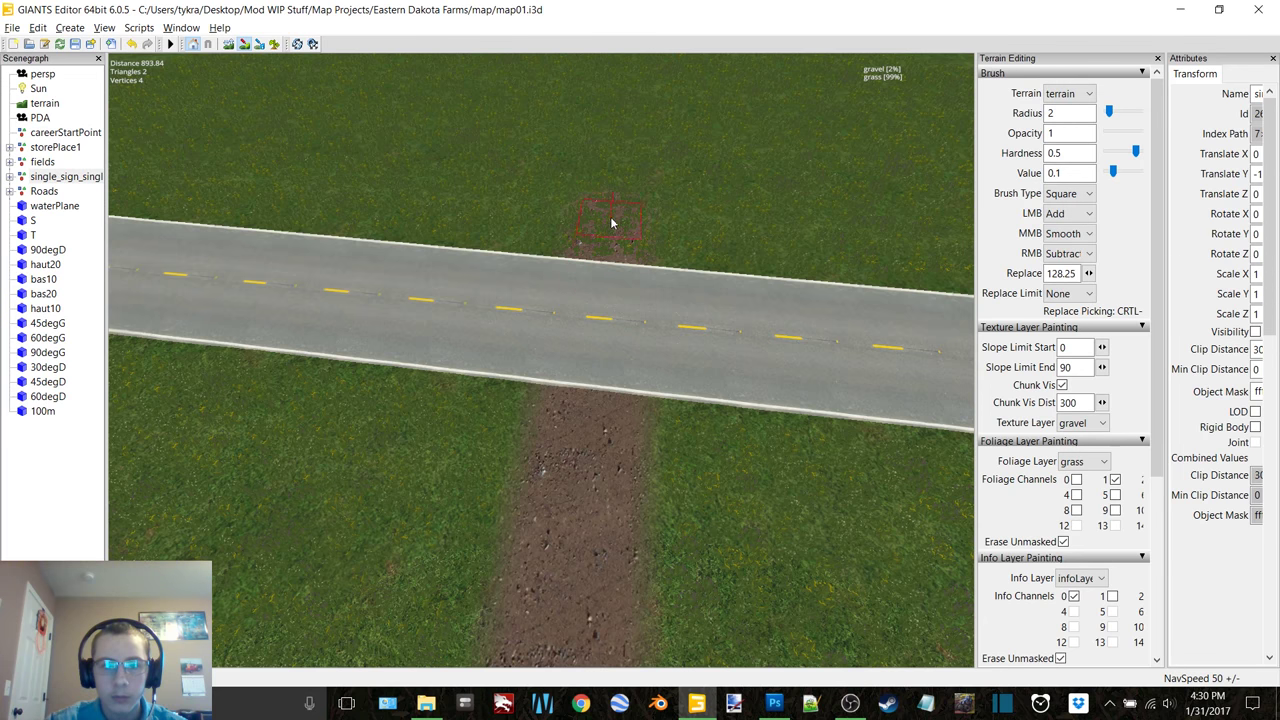
Step: Temporarily show the aerial image overlay to examine the road's course beyond the paved road
left_click(1256, 332)
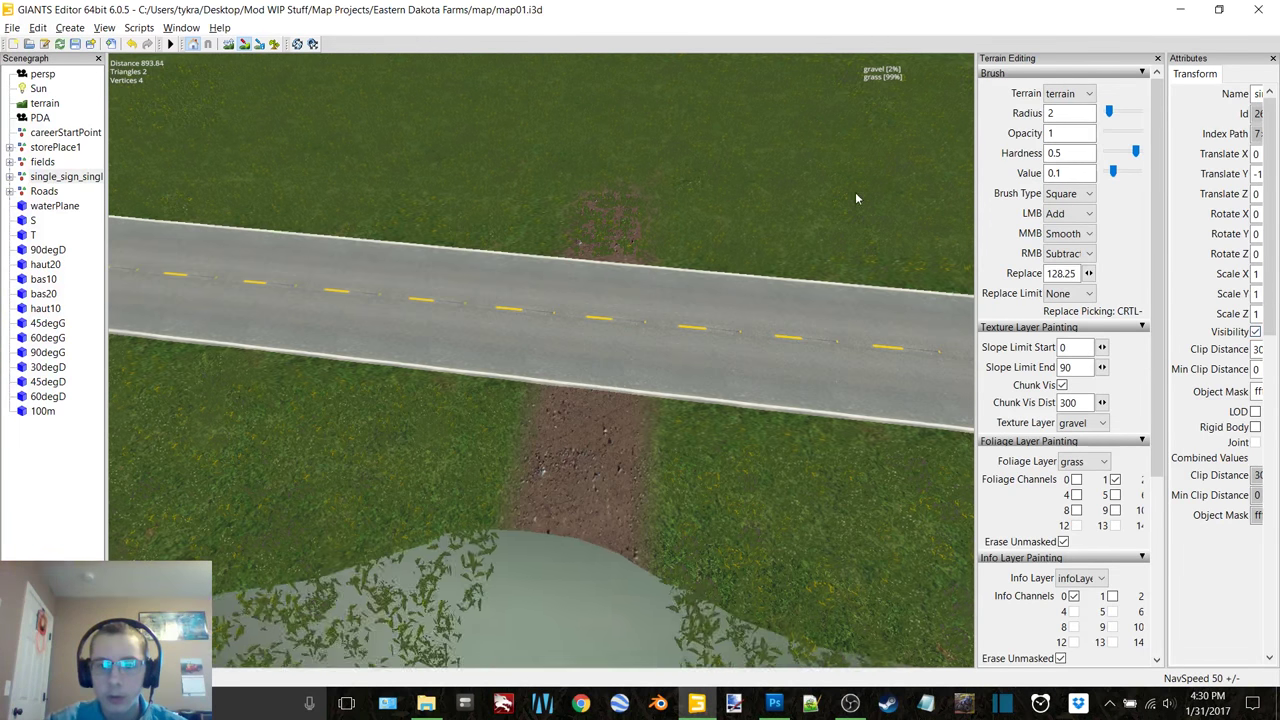
scroll(605, 374, "down", 5)
middle_click_drag(604, 377, 433, 321)
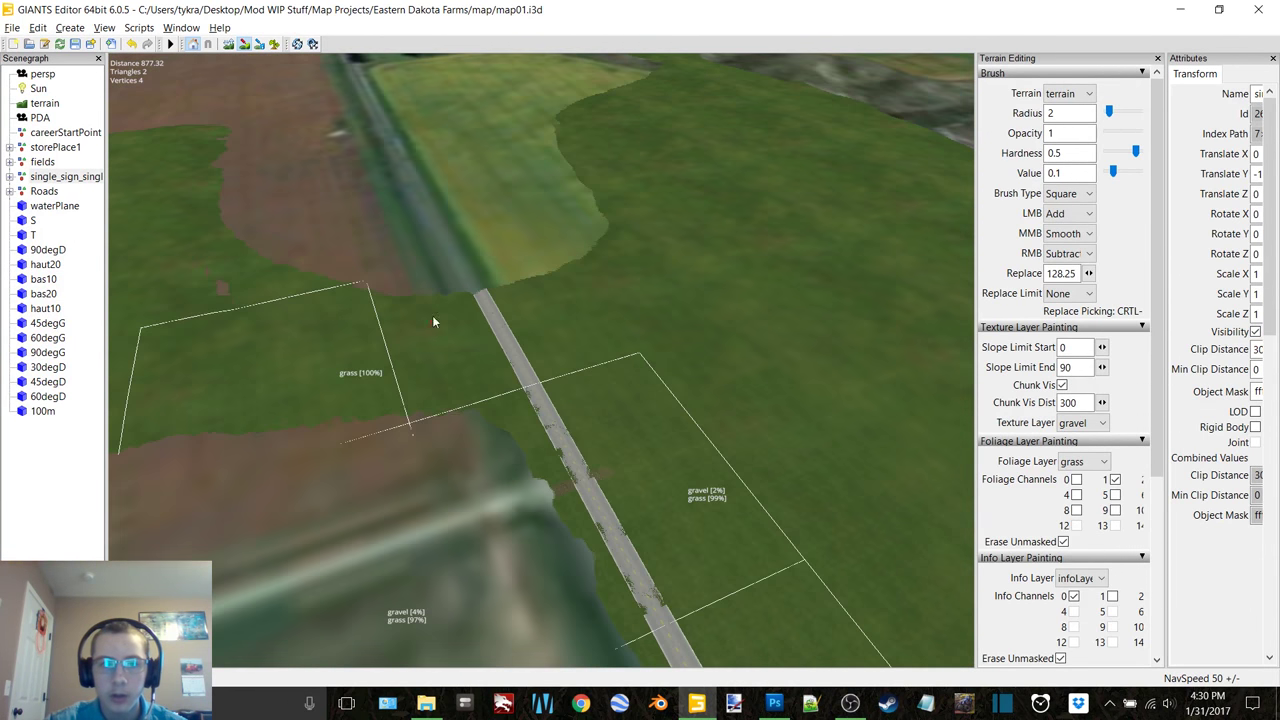
left_click(246, 44)
mouse_move(350, 250)
left_mouse_down("alt")
mouse_move(447, 258)
mouse_move(250, 246)
left_mouse_up("alt")
mouse_move(510, 377)
left_mouse_down("alt")
mouse_move(505, 340)
mouse_move(450, 314)
left_mouse_up("alt")
middle_click_drag(451, 320, 843, 262)
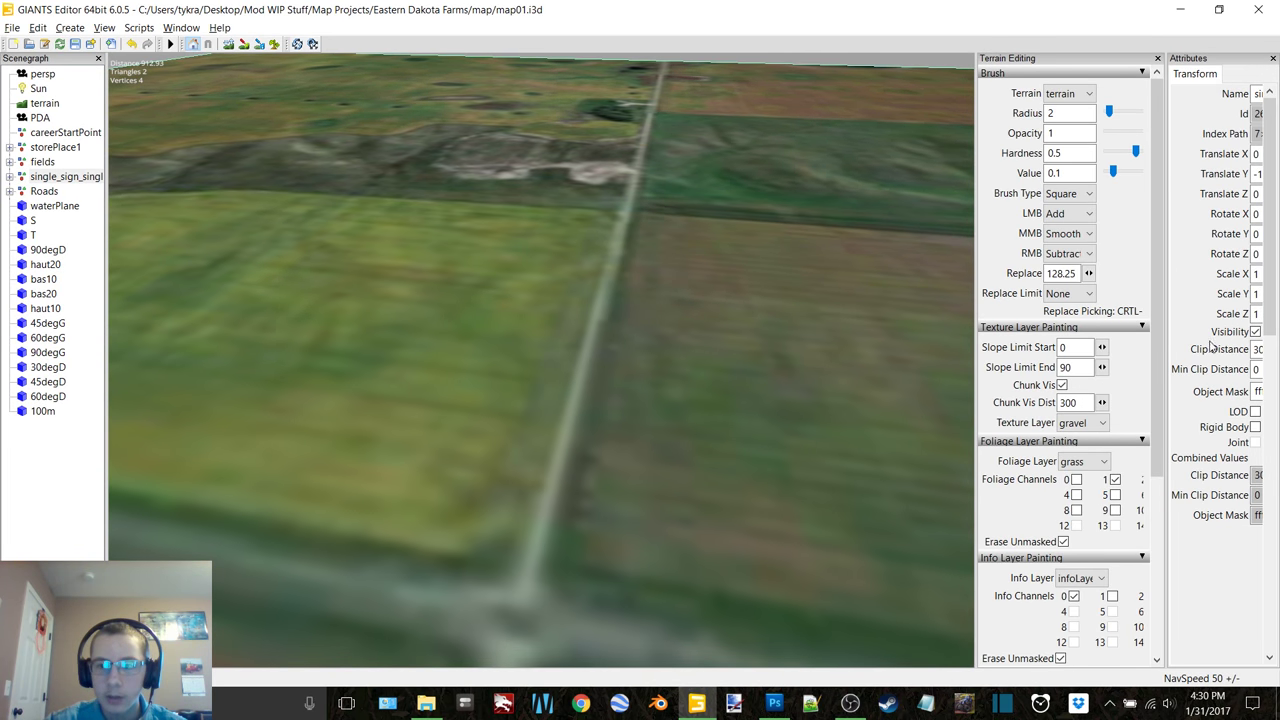
left_click(1255, 331)
Step: Resume texture painting and extend the gravel strip straight across the grass away from the paved road
middle_click_drag(676, 487, 380, 250)
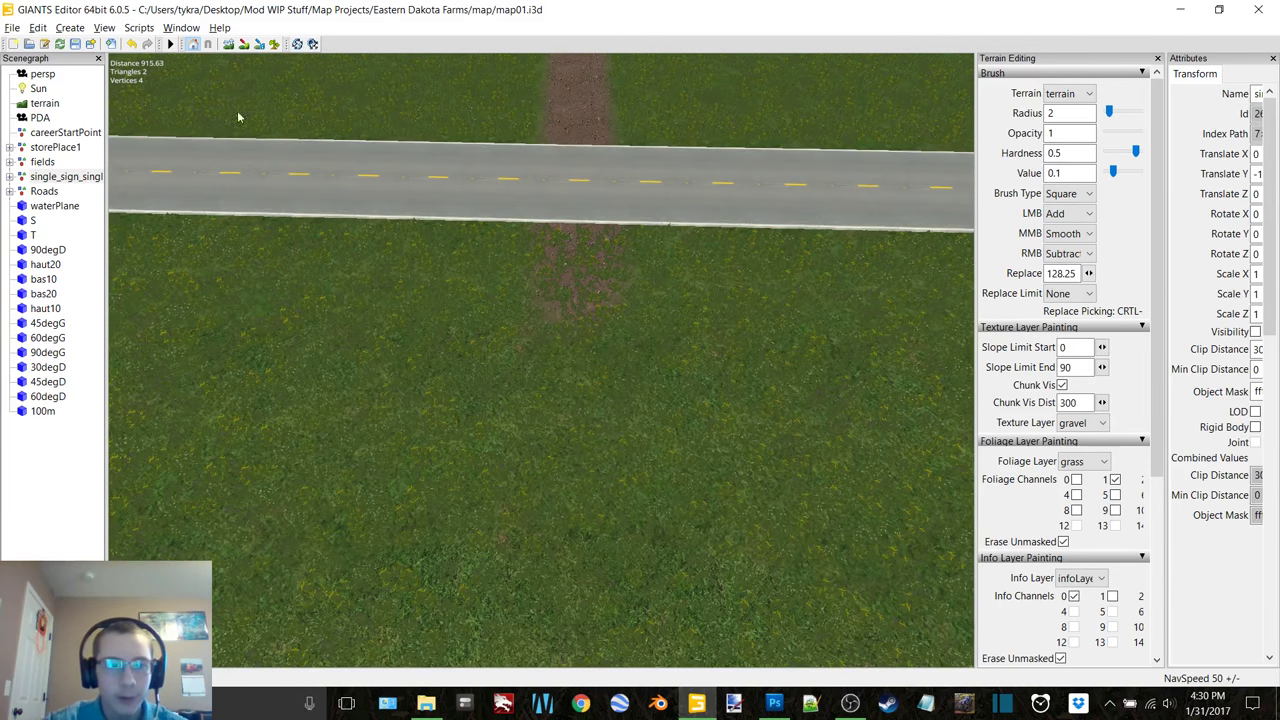
left_click(244, 46)
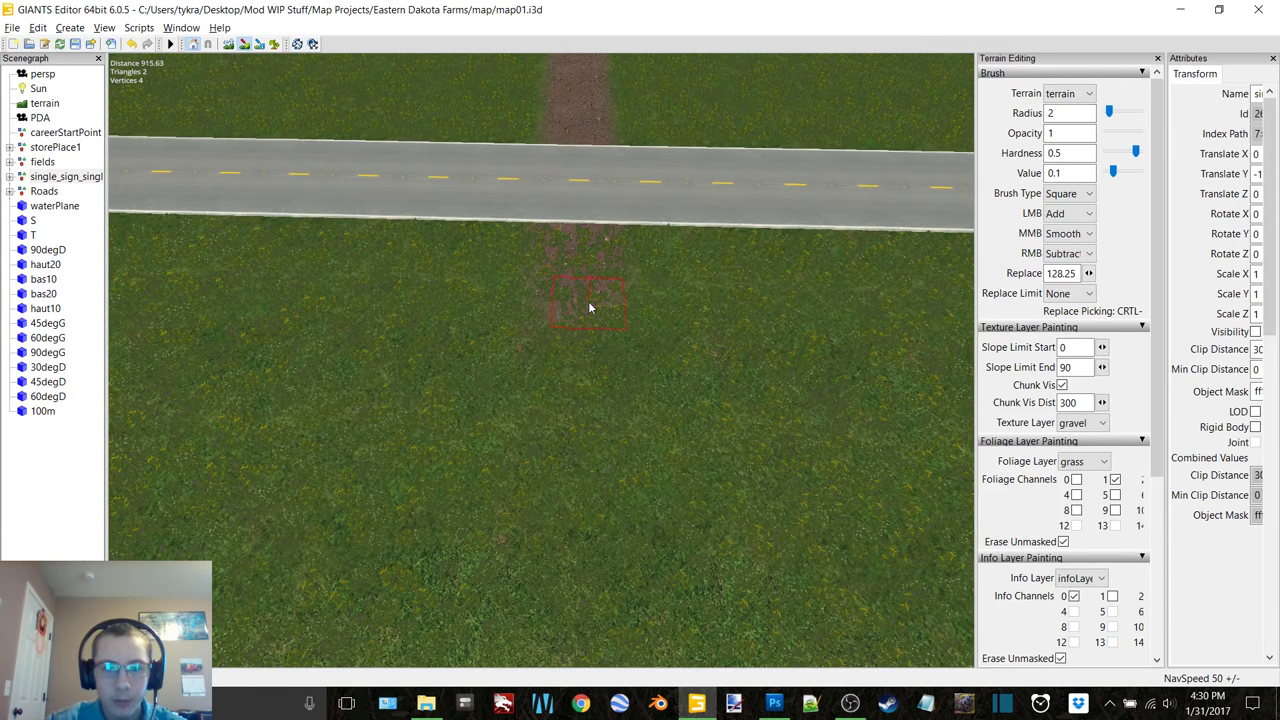
left_click_drag(588, 302, 597, 586)
scroll(583, 466, "down", 6)
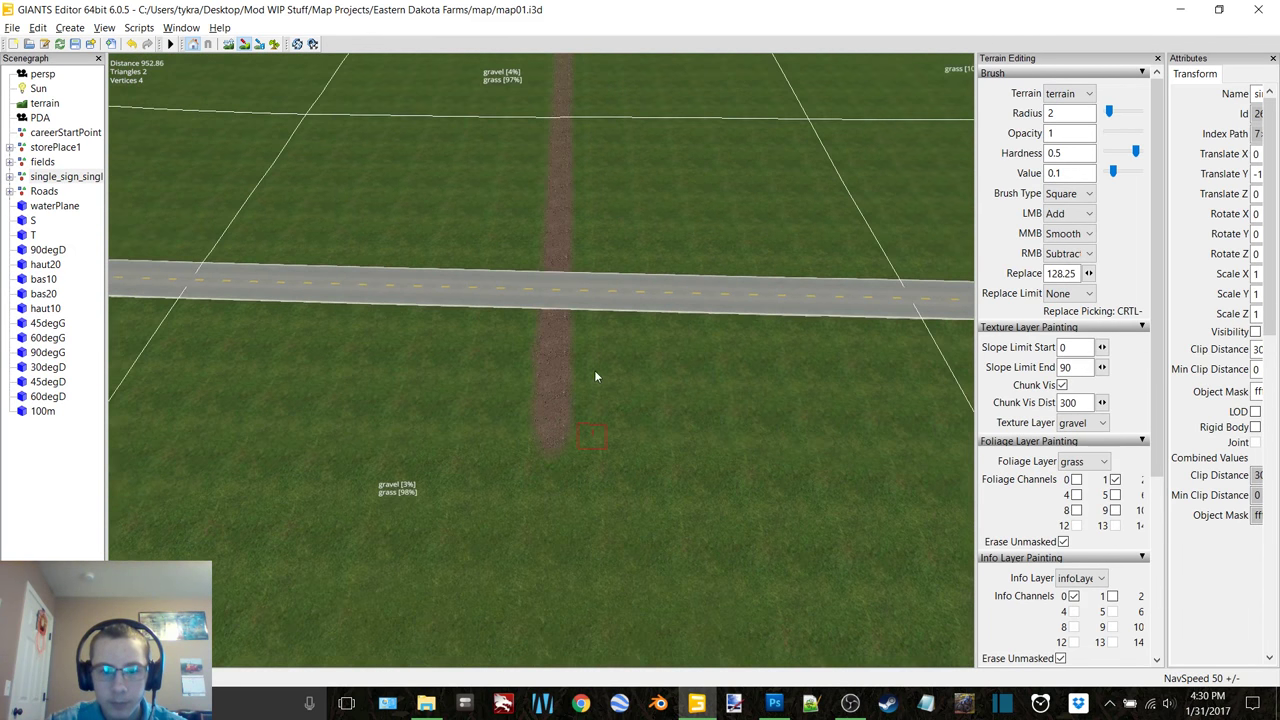
mouse_move(584, 558)
middle_mouse_down("alt")
mouse_move(592, 403)
mouse_move(582, 432)
mouse_move(605, 360)
mouse_move(586, 301)
middle_mouse_up("alt")
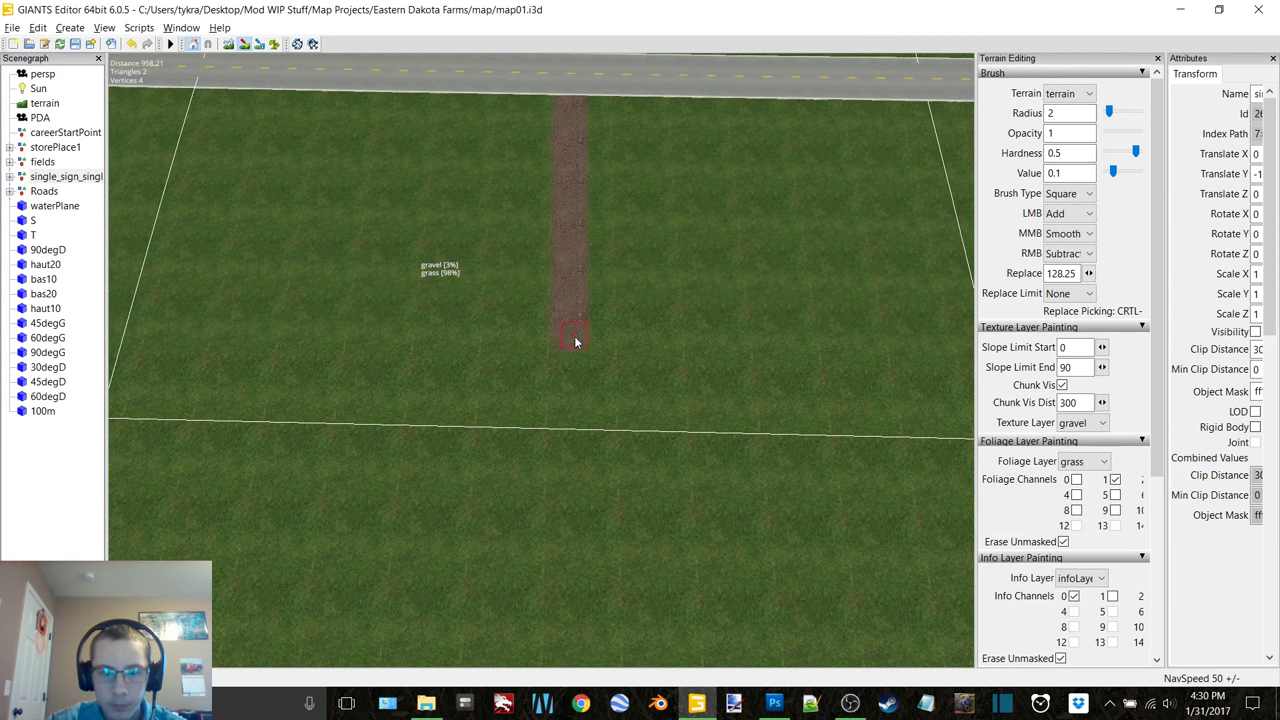
left_click_drag(575, 423, 575, 450)
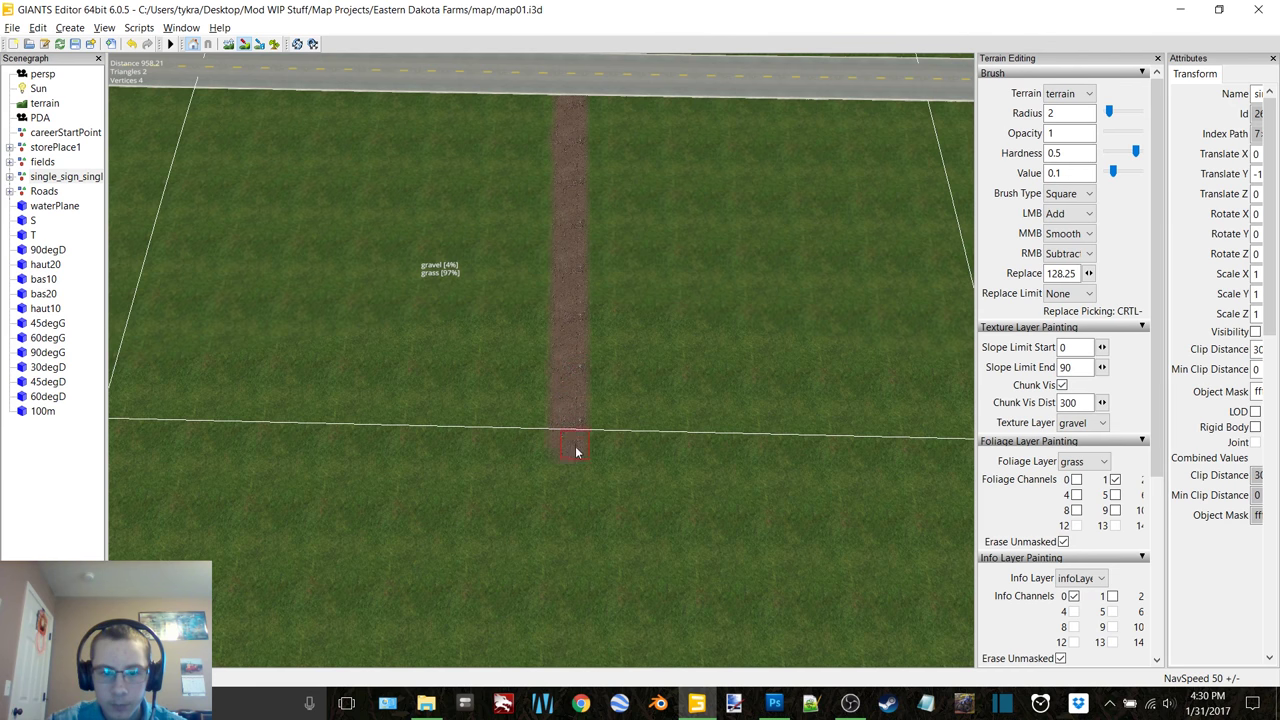
left_click_drag(574, 504, 574, 517)
Step: Continue the straight gravel strip across the following terrain chunks
middle_click_drag(614, 430, 625, 343, "alt")
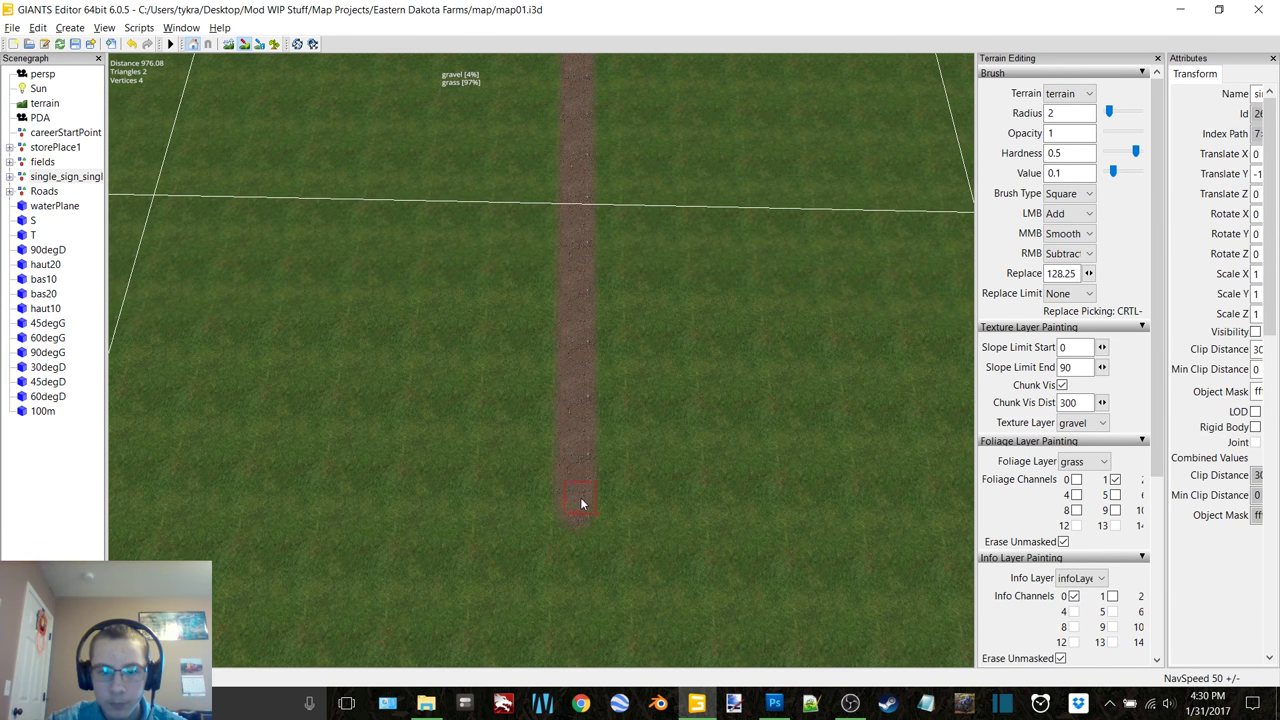
middle_click_drag(622, 408, 604, 379)
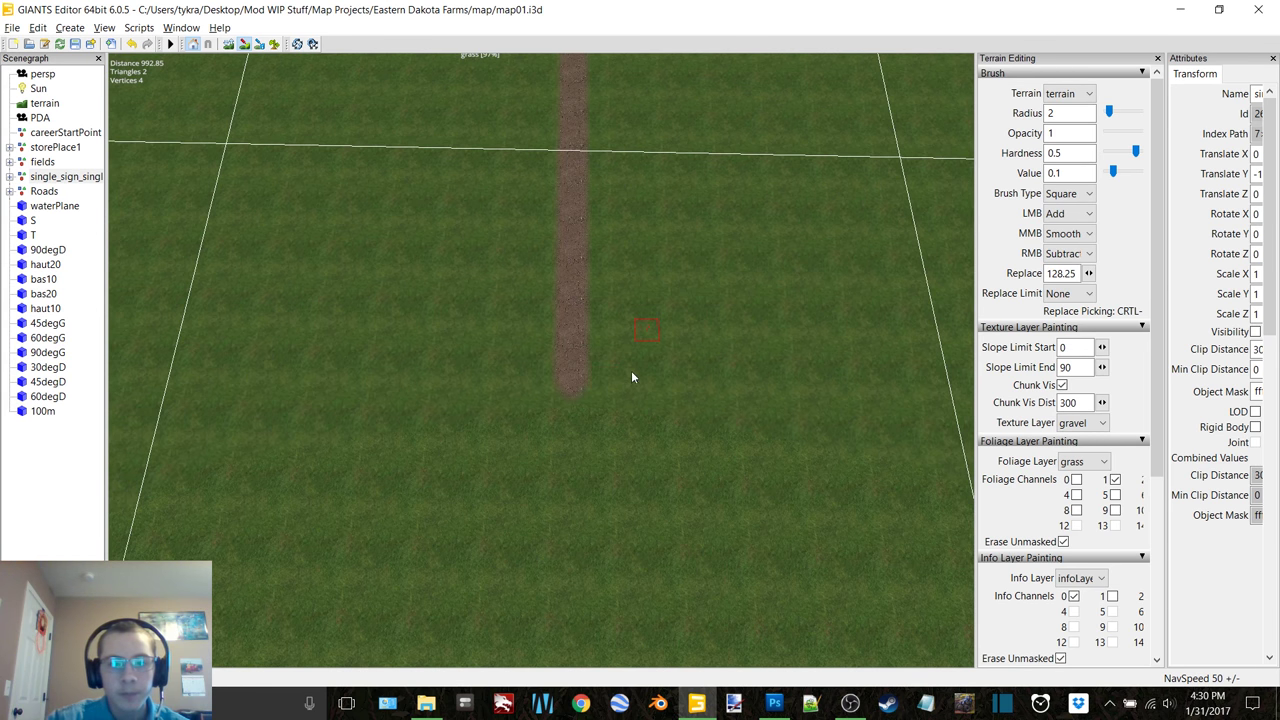
mouse_move(634, 371)
middle_mouse_down()
mouse_move(588, 237)
mouse_move(797, 163)
mouse_move(817, 143)
mouse_move(429, 249)
mouse_move(346, 171)
mouse_move(351, 260)
mouse_move(389, 277)
mouse_move(536, 262)
mouse_move(546, 234)
middle_mouse_up()
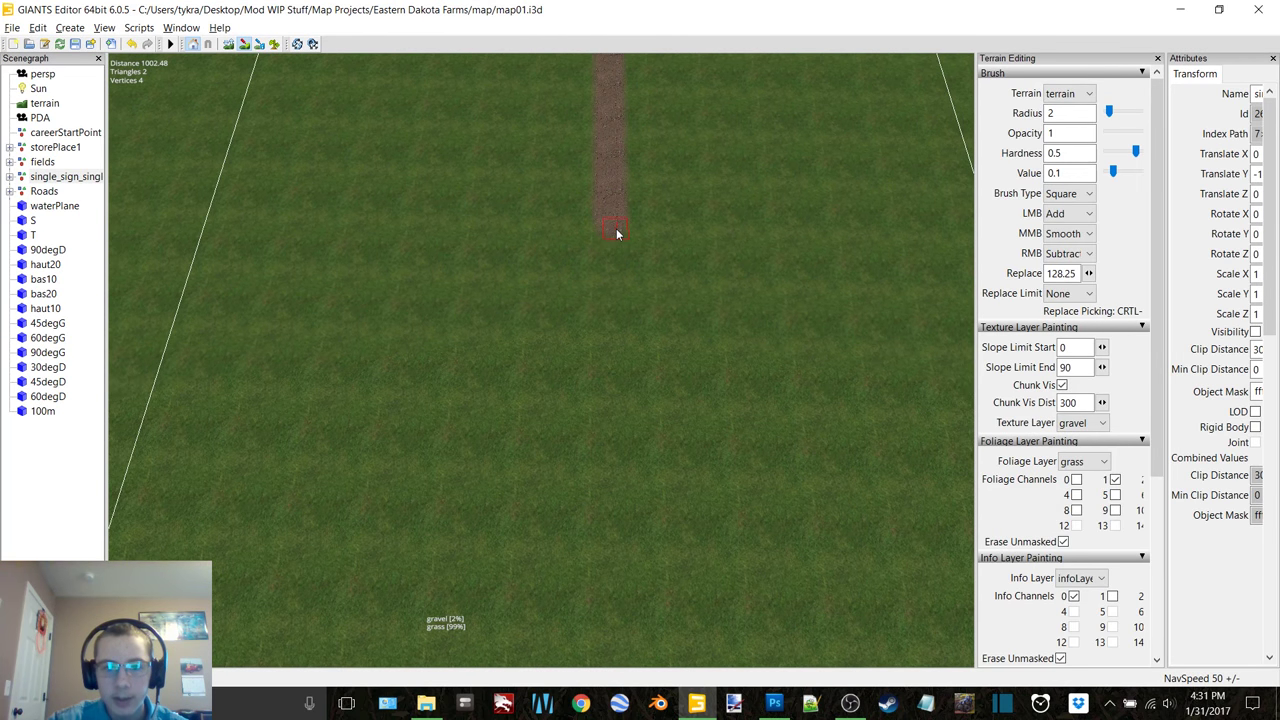
left_click_drag(616, 240, 618, 300)
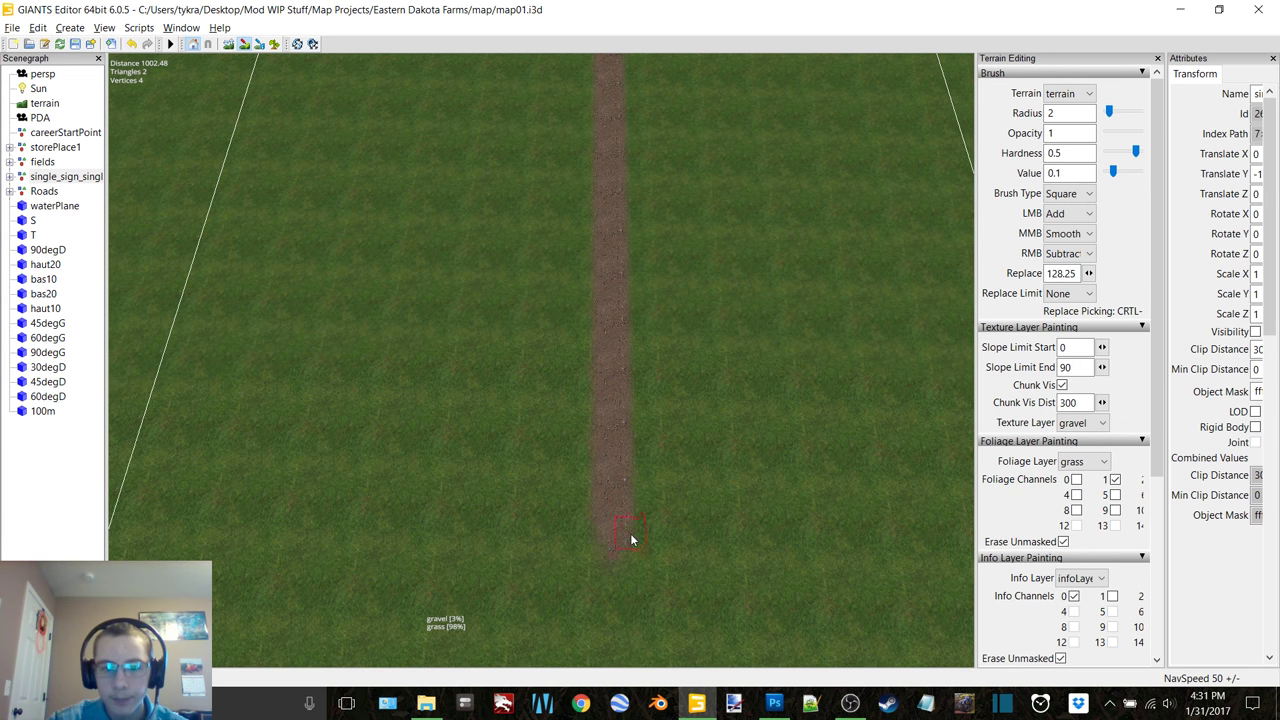
middle_click_drag(665, 434, 629, 299, "alt")
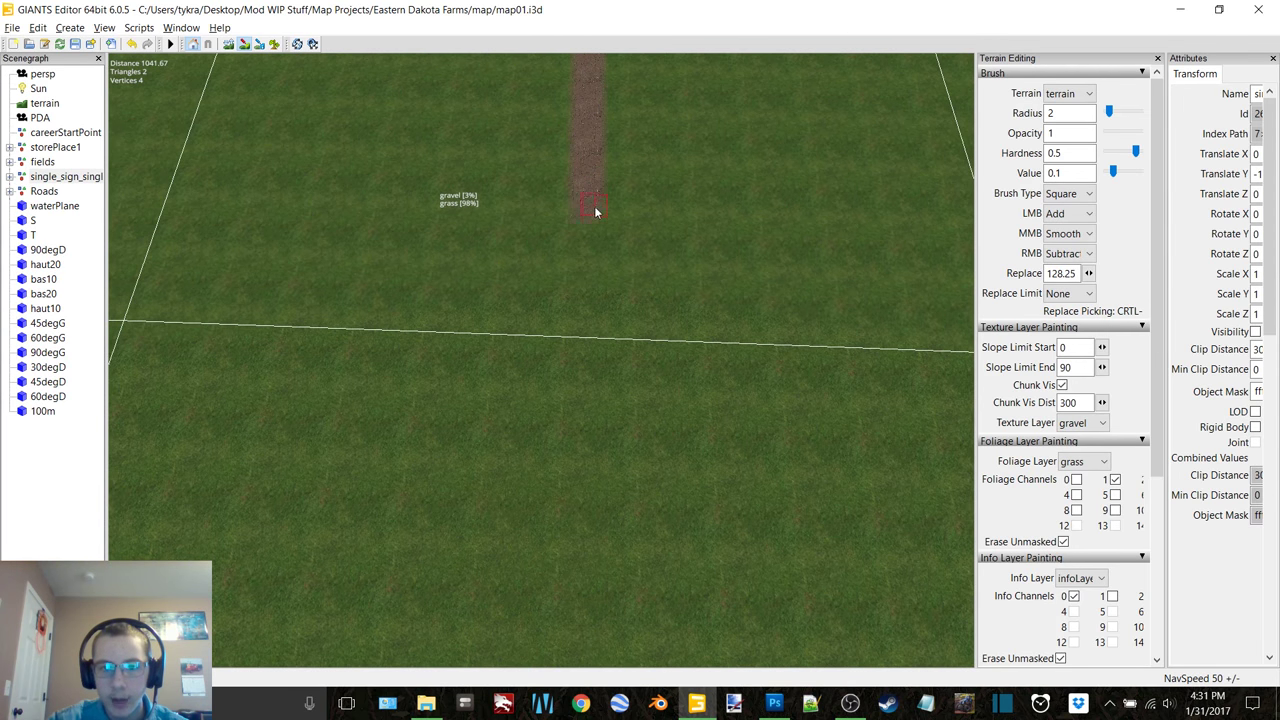
left_click_drag(595, 208, 594, 236)
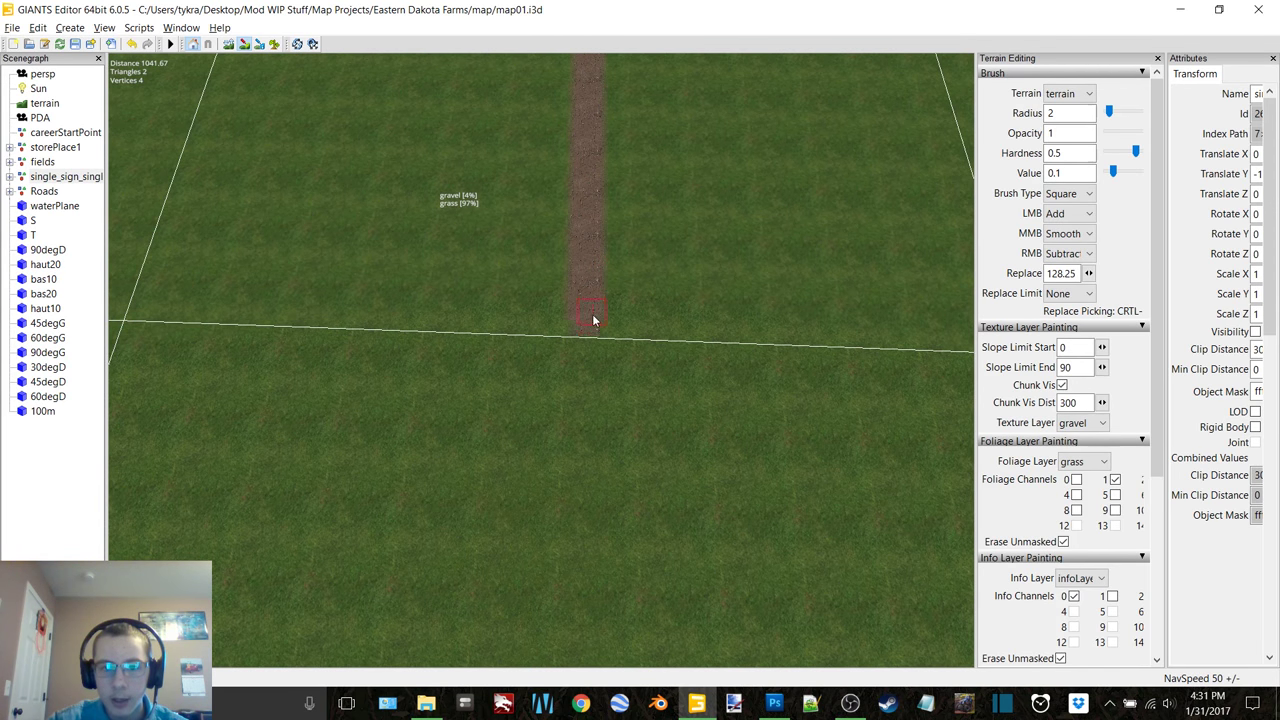
left_click_drag(593, 422, 593, 457)
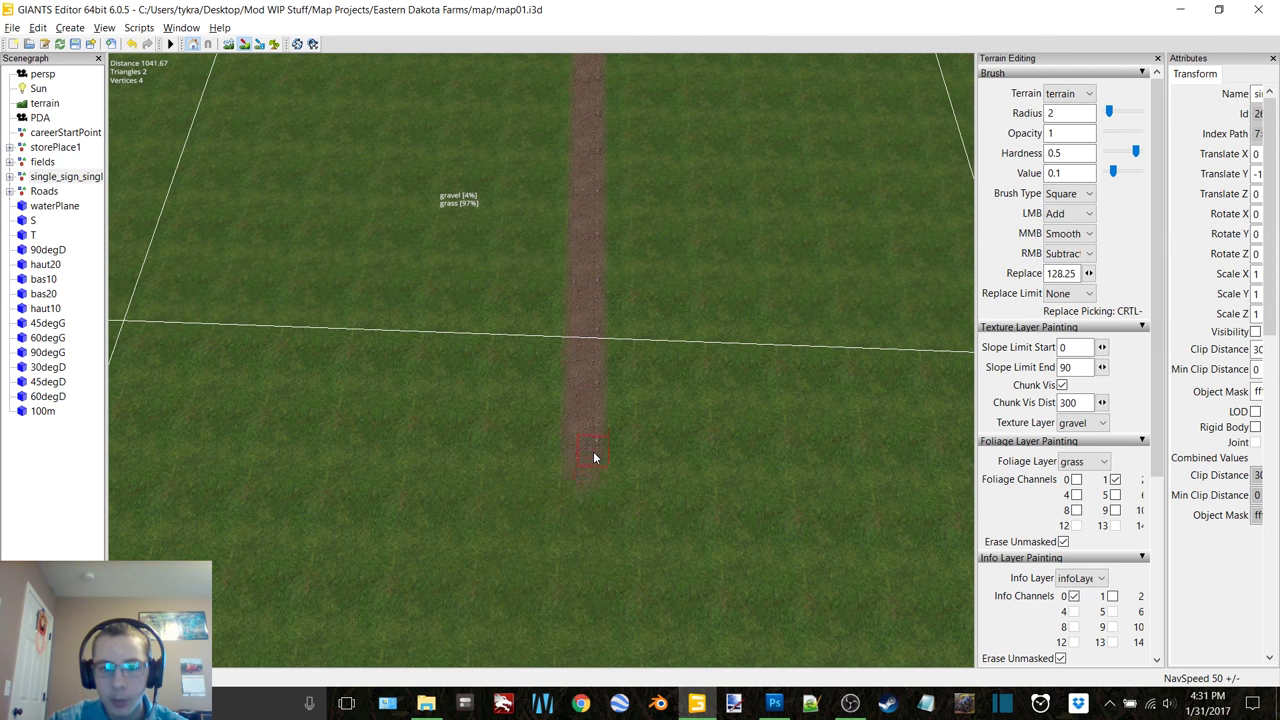
scroll(604, 408, "down", 5)
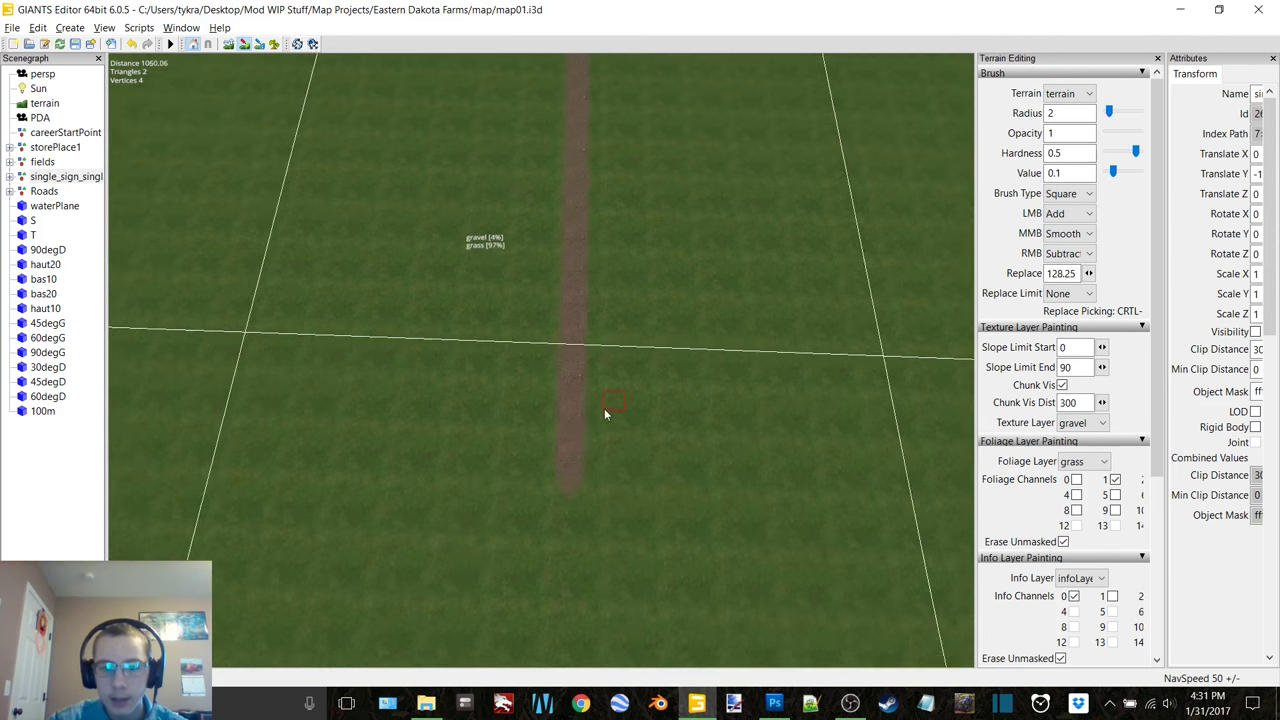
middle_click_drag(598, 378, 620, 330, "alt")
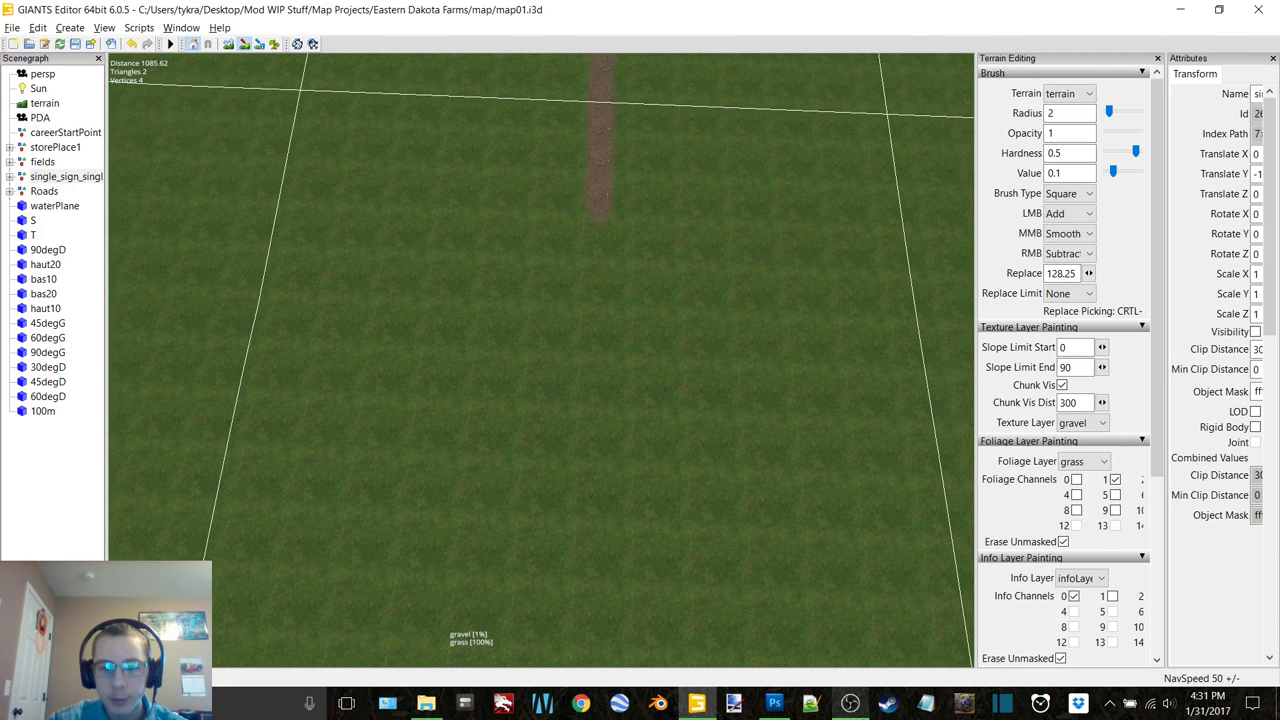
Step: Check the recording status in OBS and return to GIANTS Editor
left_click(850, 703)
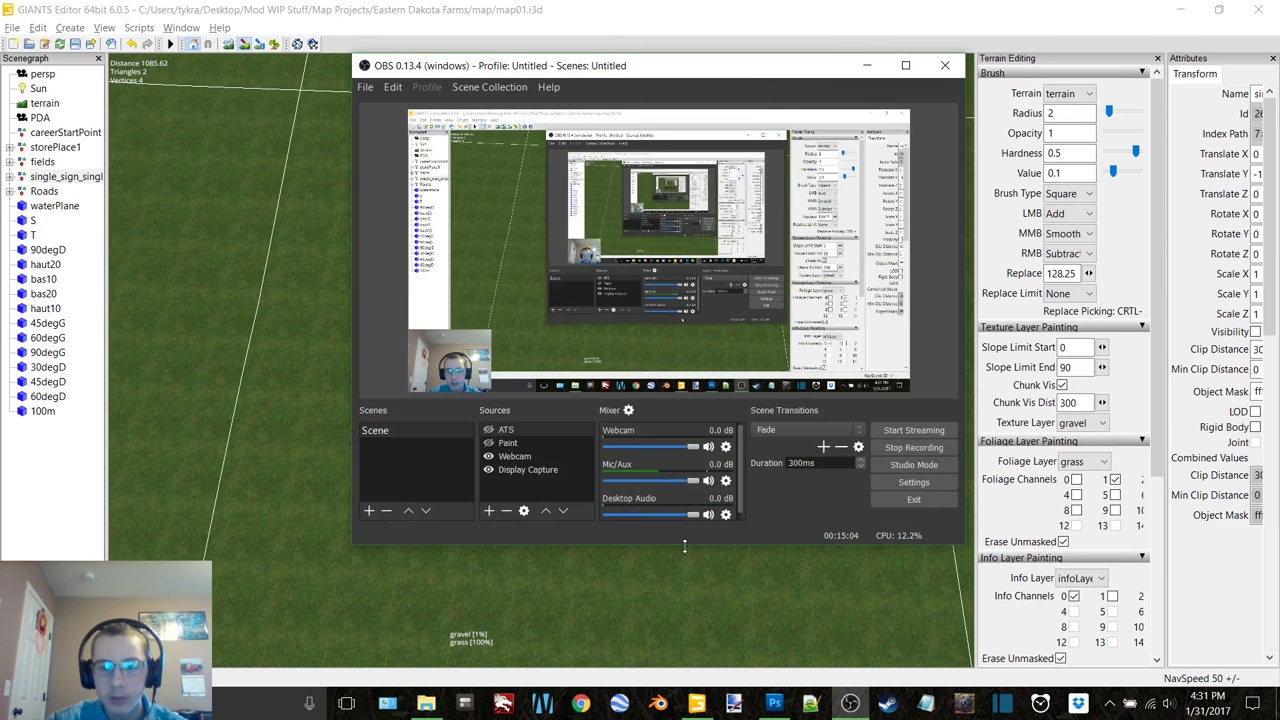
left_click(866, 65)
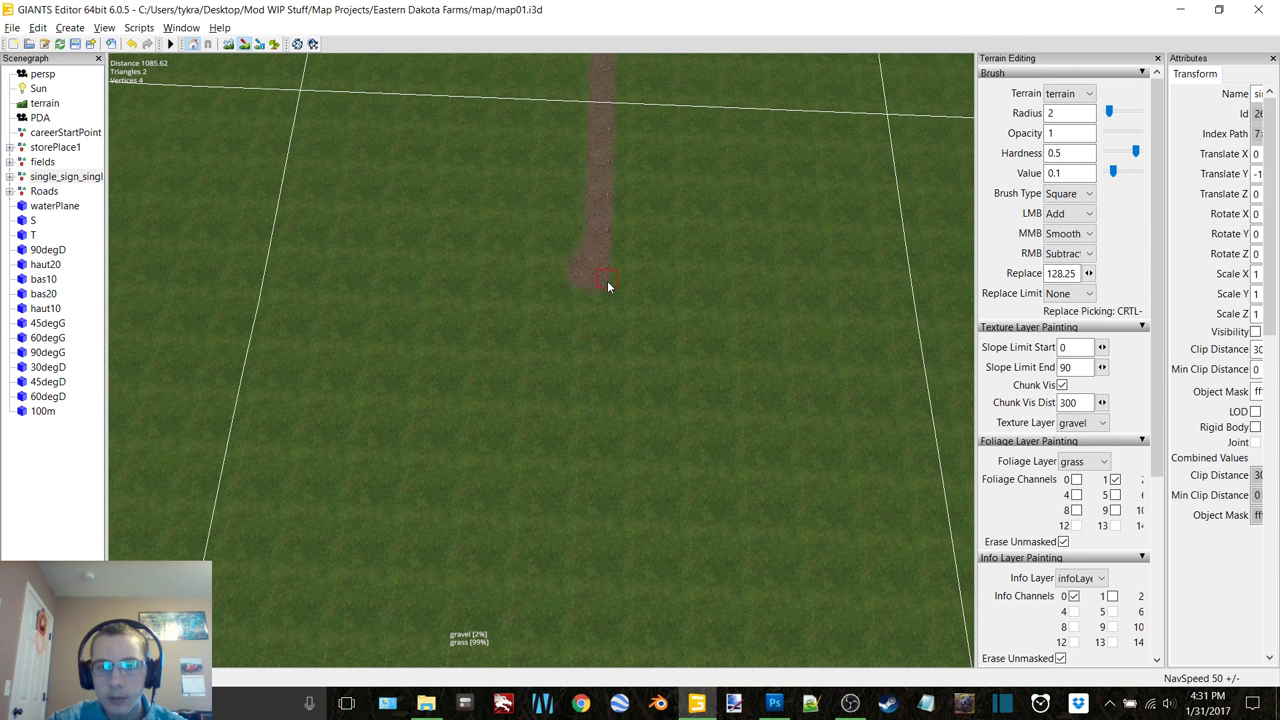
Step: Choose the grass texture layer and paint over the gravel bulge protruding from the side of the strip
scroll(616, 259, "up", 5)
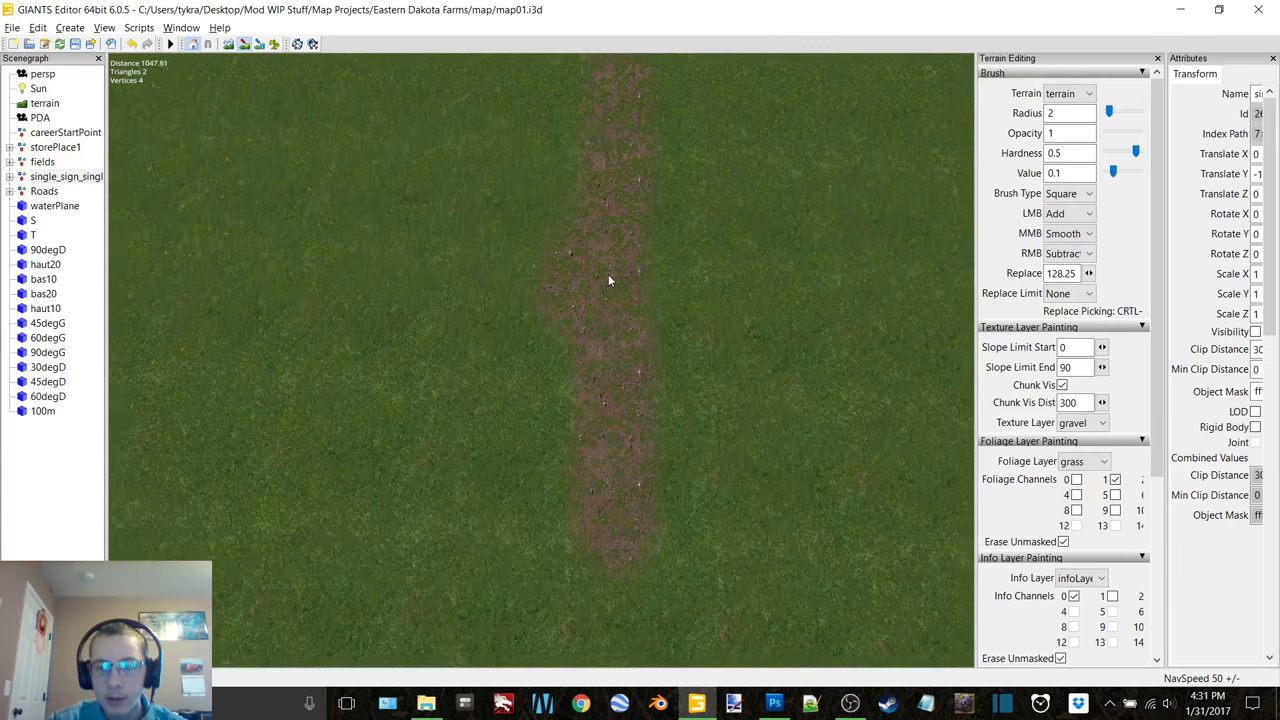
scroll(608, 276, "down", 1)
left_click(1082, 424)
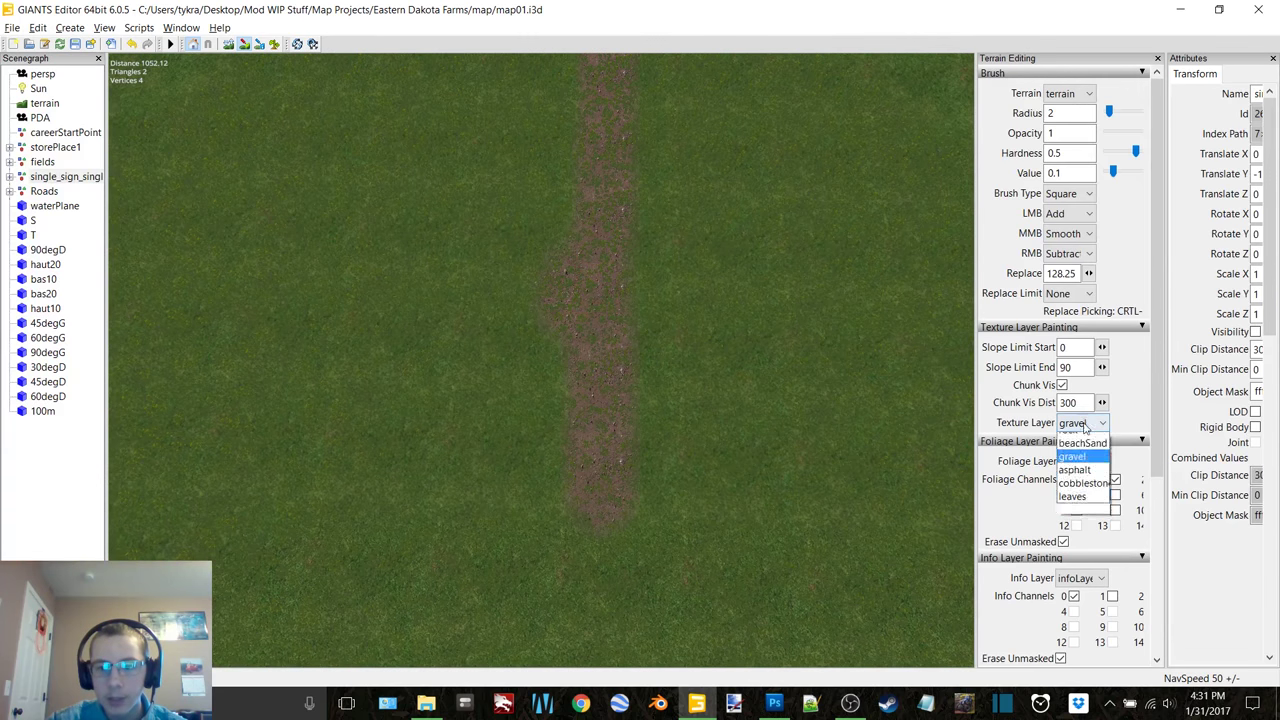
left_click(1091, 454)
scroll(632, 300, "down", 3)
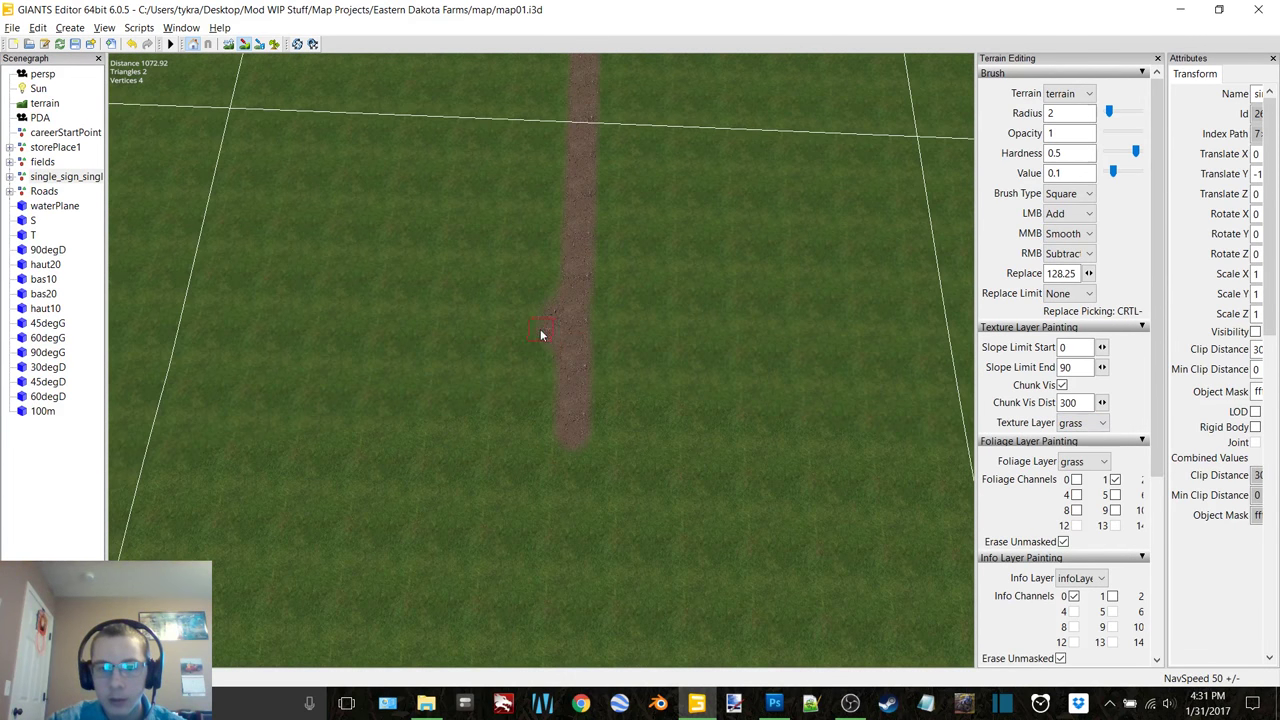
Step: Switch the texture layer back to gravel and extend the straight strip further across the current terrain chunk
left_click(1100, 423)
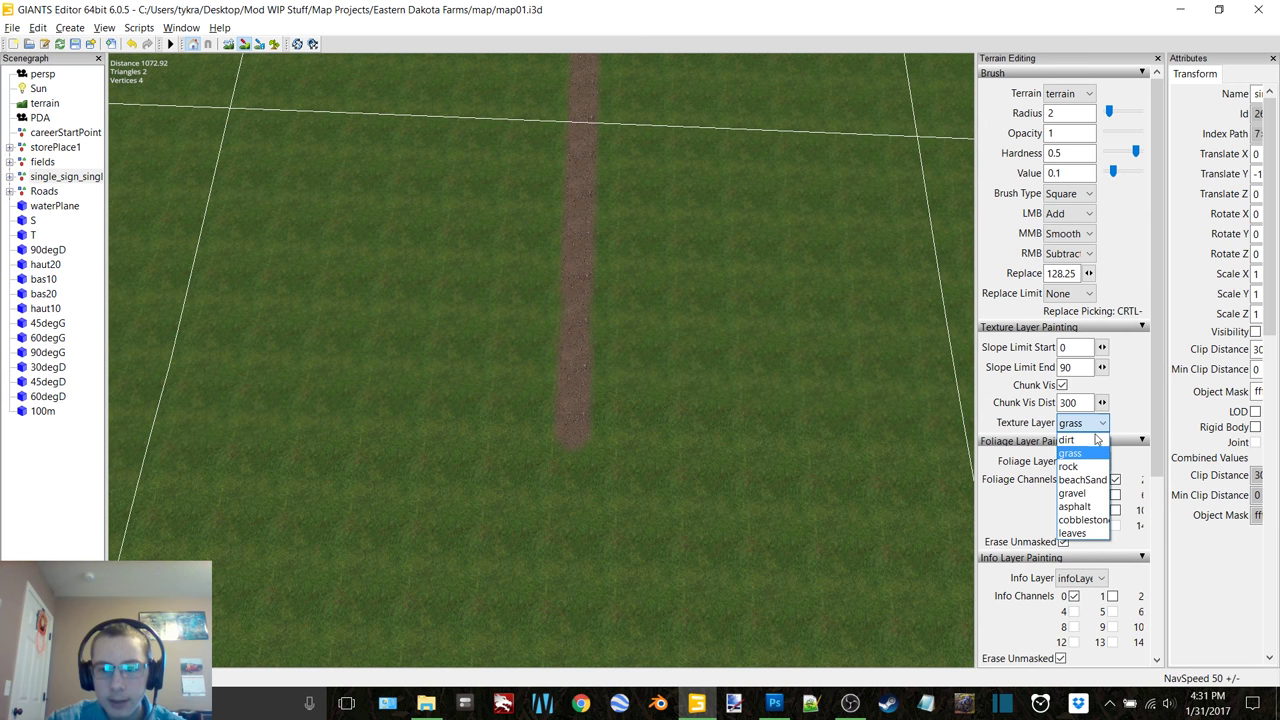
left_click(1093, 499)
scroll(722, 318, "down", 4)
middle_click_drag(722, 318, 701, 205, "alt")
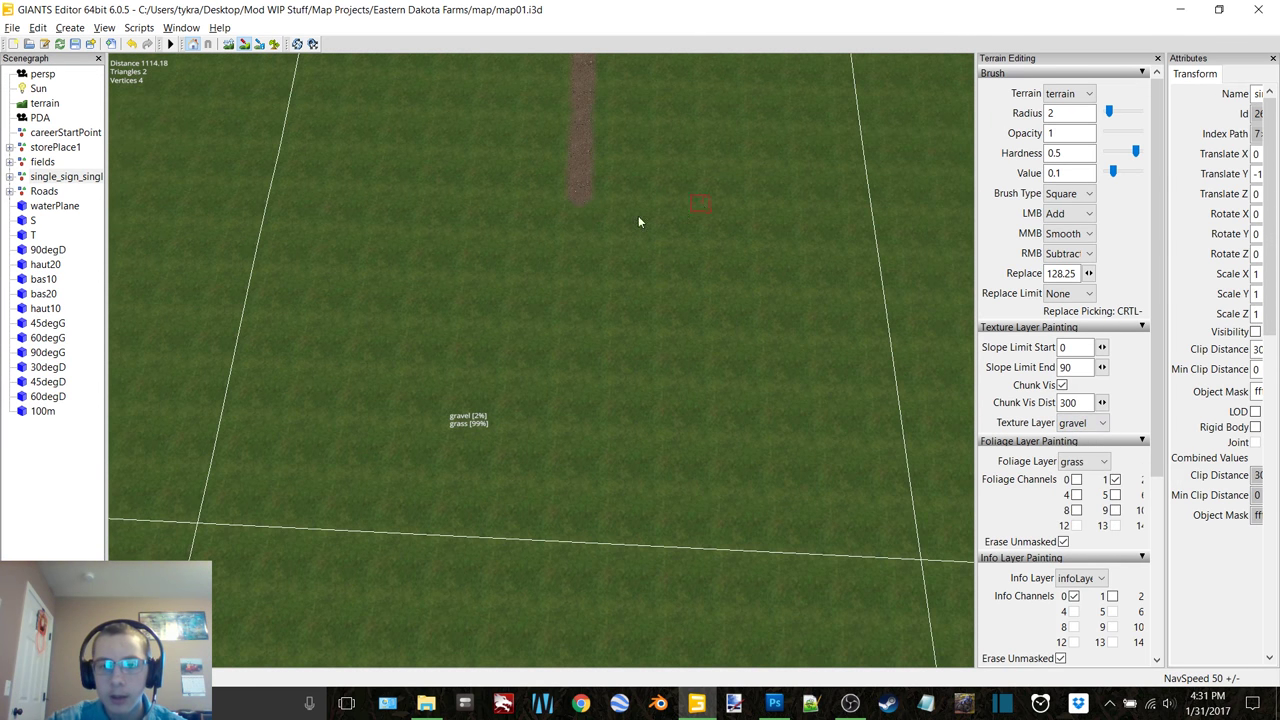
left_click_drag(584, 197, 583, 208)
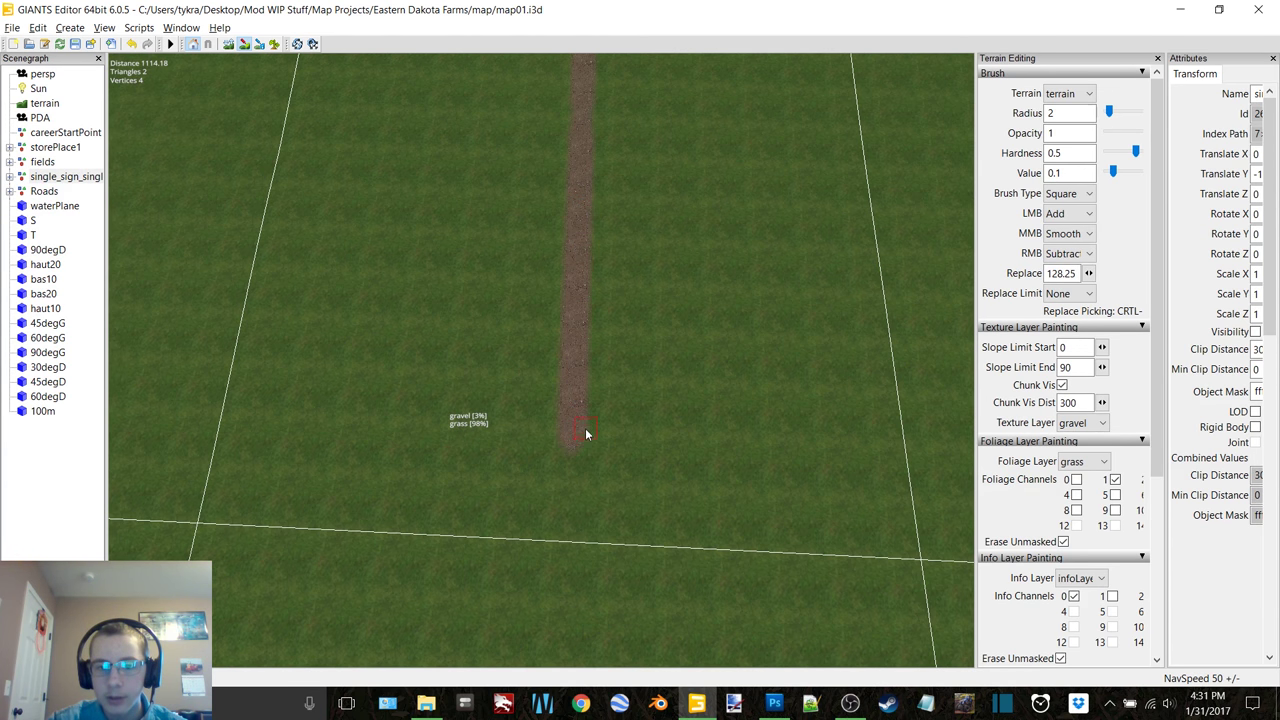
Step: Switch to File Explorer and open the single_sign_single_pole folder in Mod WIP Stuff, Map Projects, 16x Map
left_click(1180, 9)
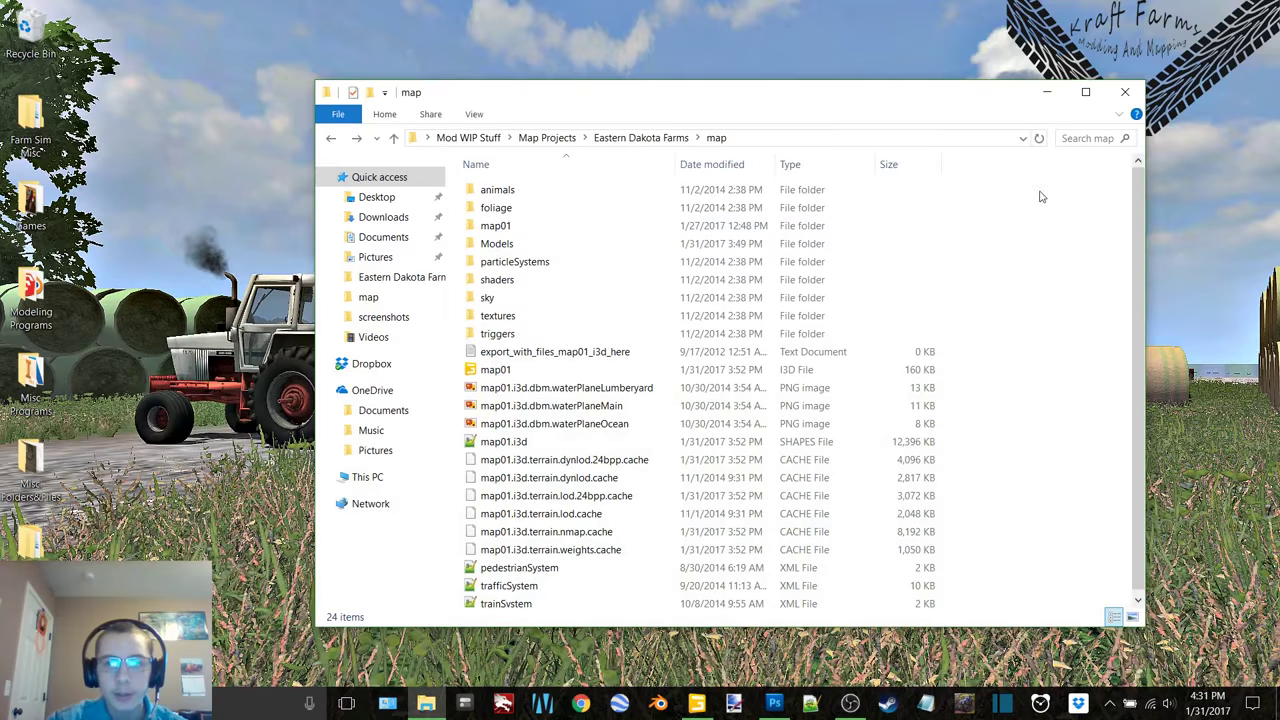
left_click(1047, 92)
double_click(30, 540)
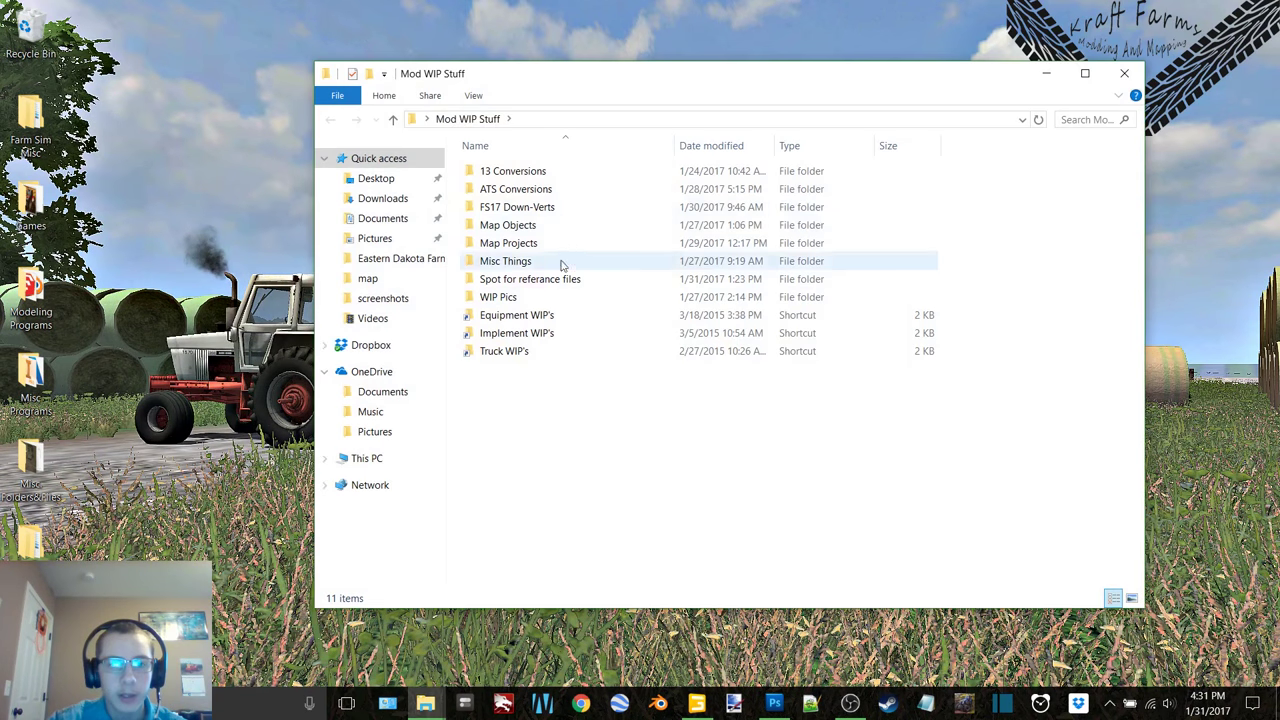
left_click(560, 207)
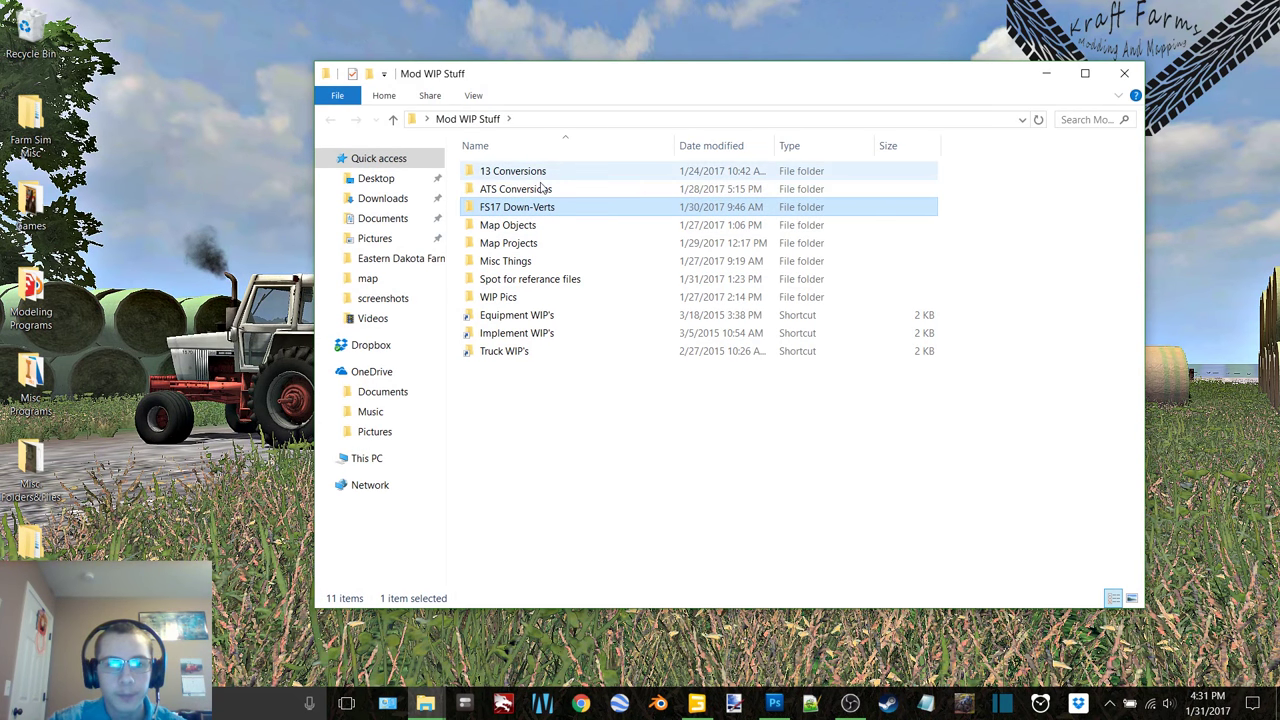
double_click(524, 243)
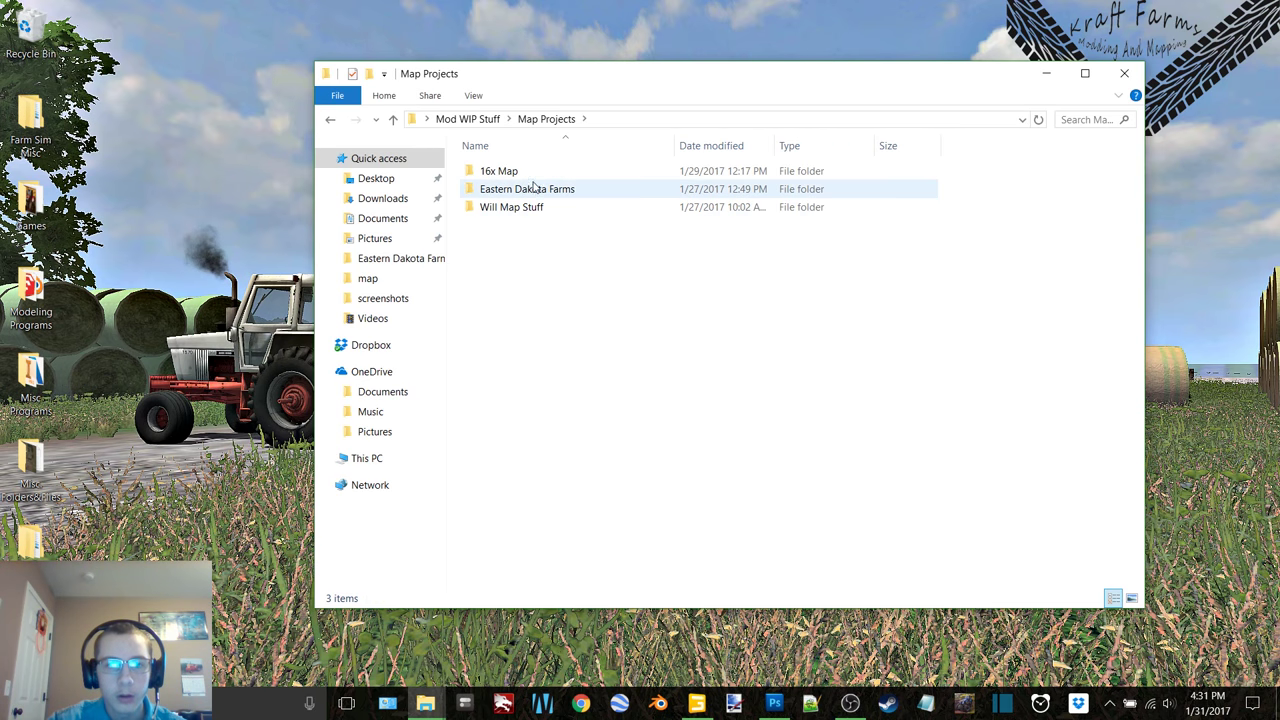
double_click(518, 174)
left_click(497, 189)
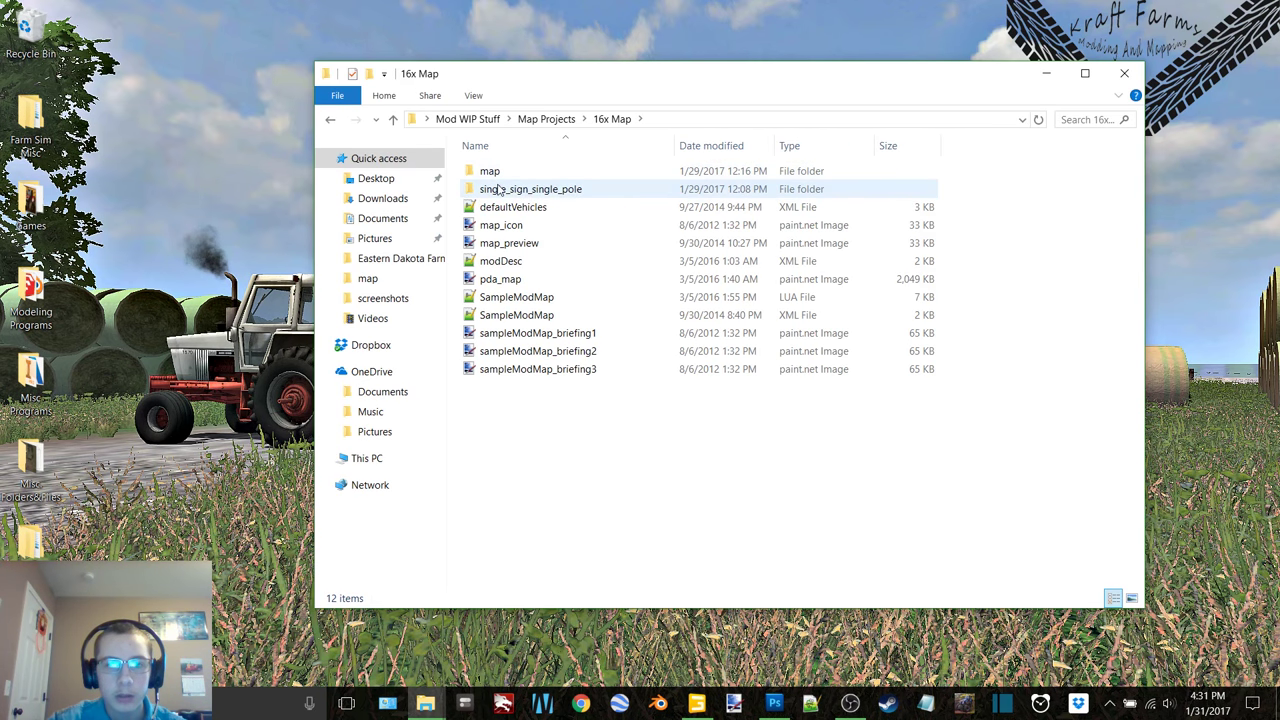
double_click(497, 189)
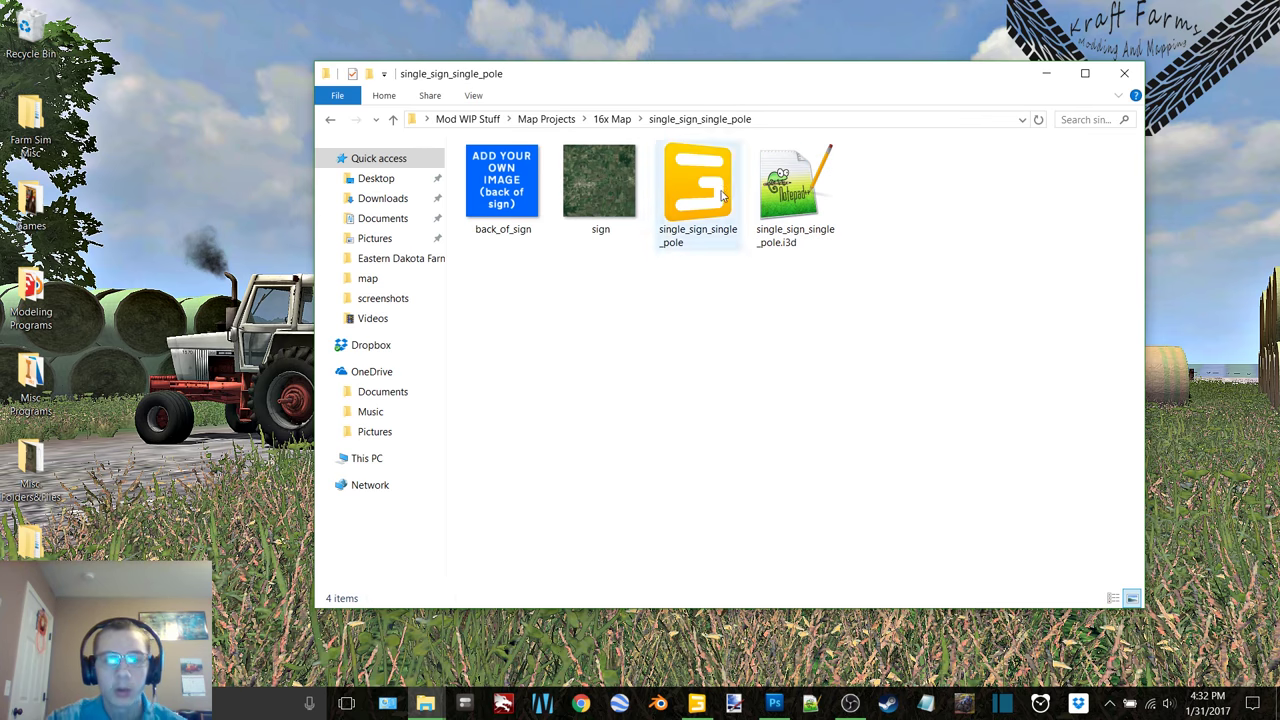
Step: Open the sign image in paint.net to examine the aerial photo, and close the image and folder windows
double_click(600, 182)
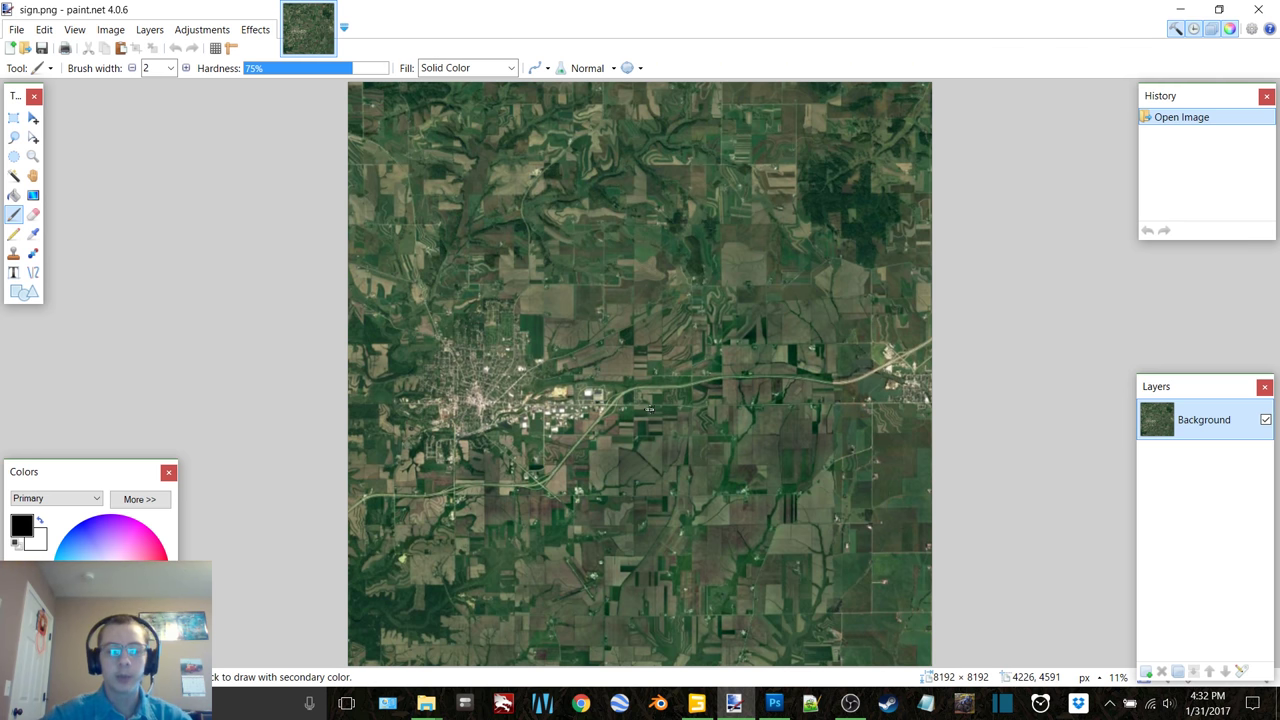
left_click(1258, 9)
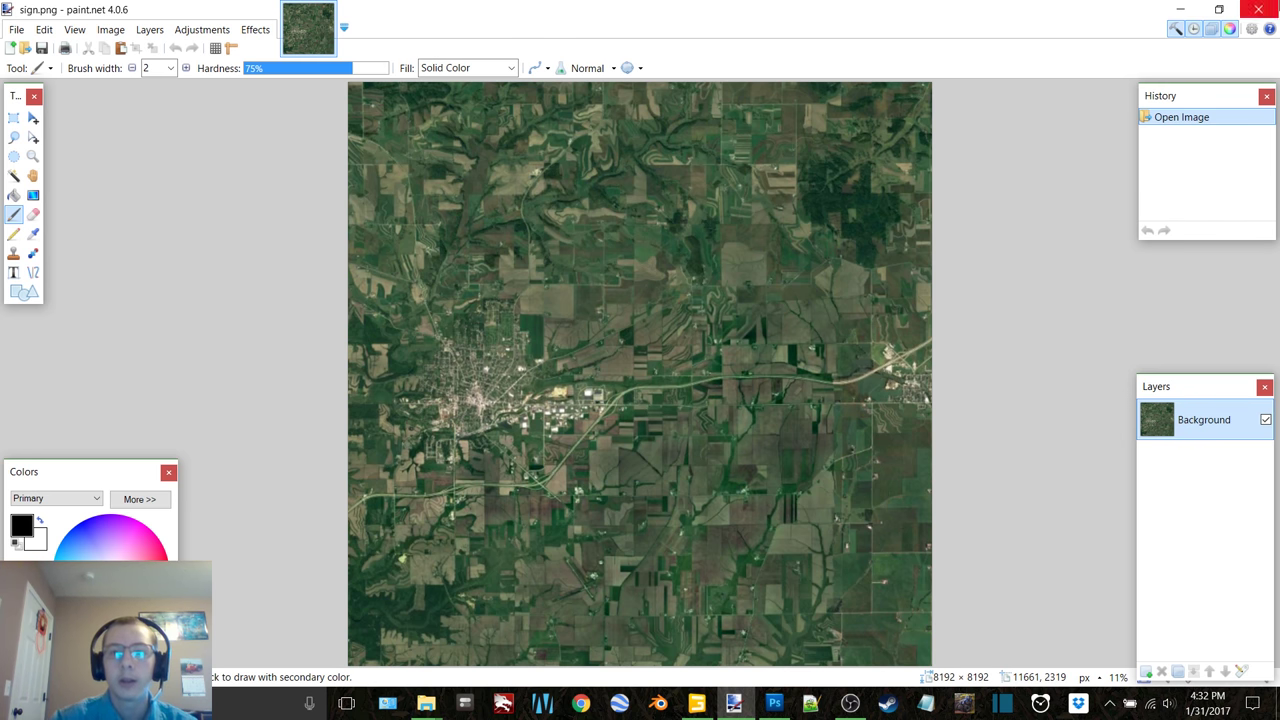
left_click(331, 119)
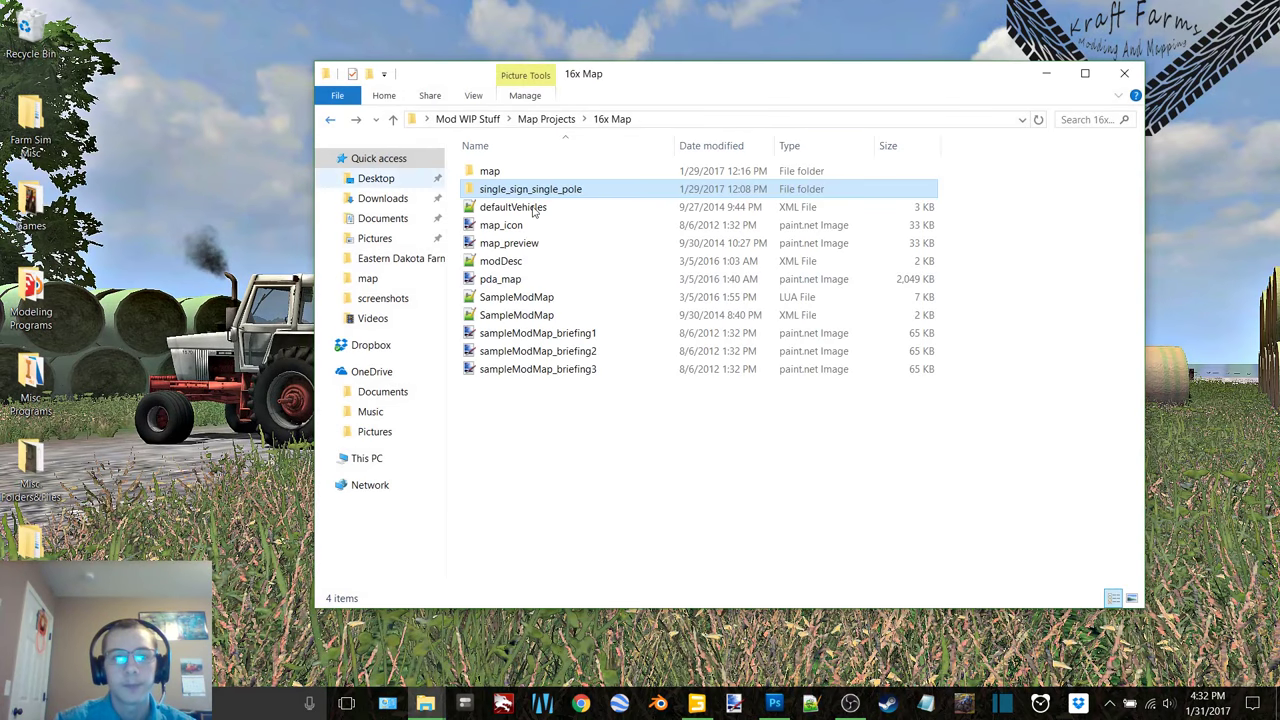
left_click(1124, 73)
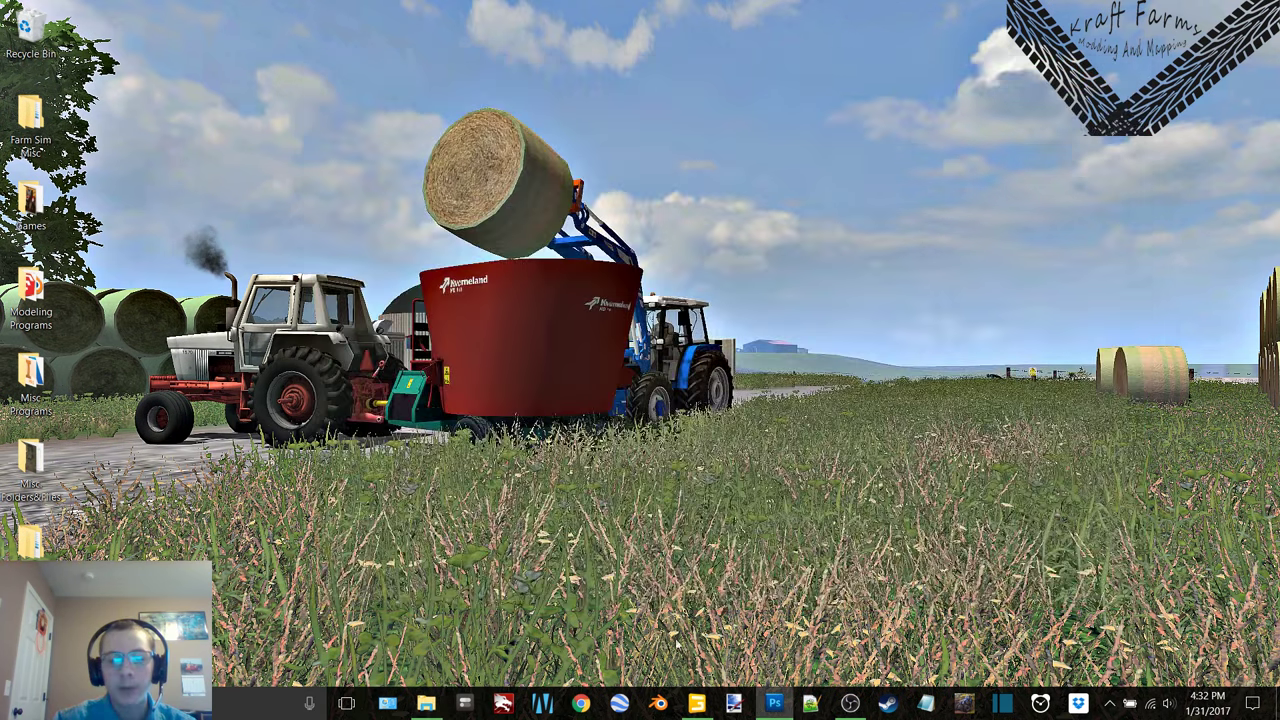
Step: Return to GIANTS Editor and extend the gravel strip over the chunk border and down the next chunk
left_click(697, 703)
middle_click_drag(583, 438, 632, 335, "alt")
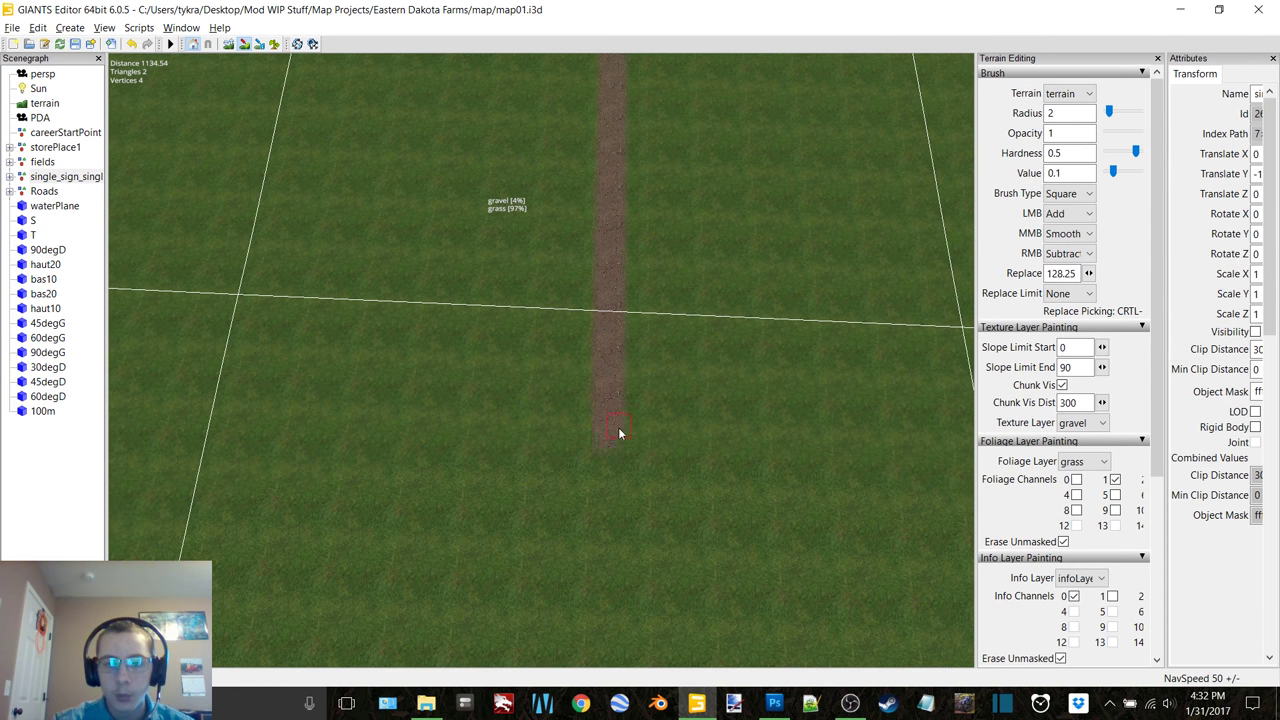
middle_click_drag(626, 529, 608, 233, "alt")
scroll(608, 233, "up", 2)
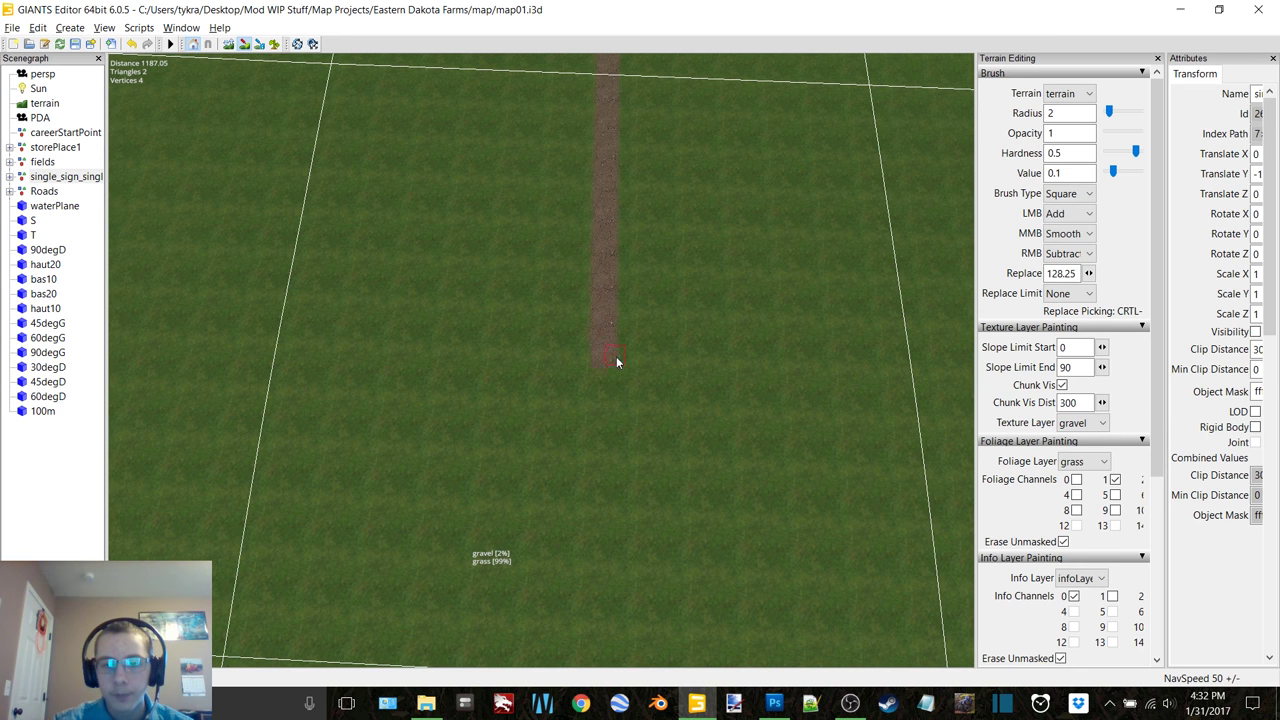
left_click_drag(614, 440, 612, 470)
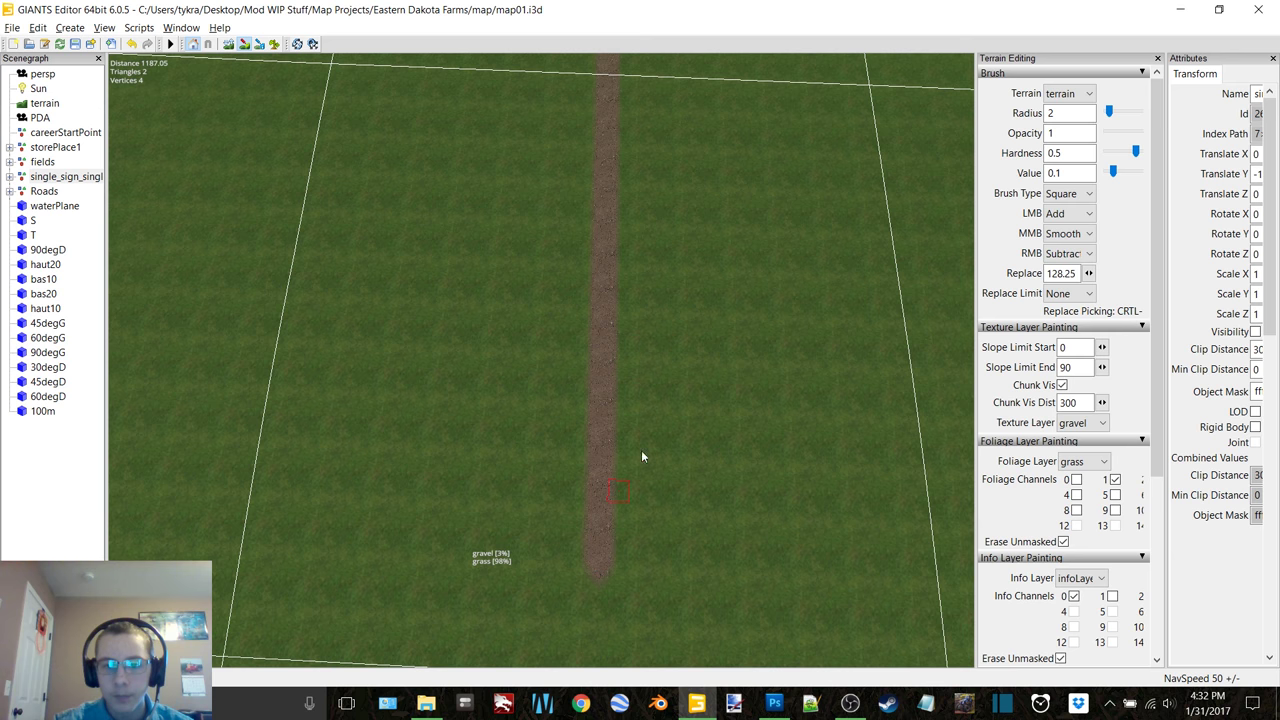
Step: Expand the Roads group in the scenegraph to examine its 10meter pieces, collapse it and reselect the single sign group
middle_click_drag(646, 440, 644, 278, "alt")
left_click_drag(626, 272, 616, 309, "alt")
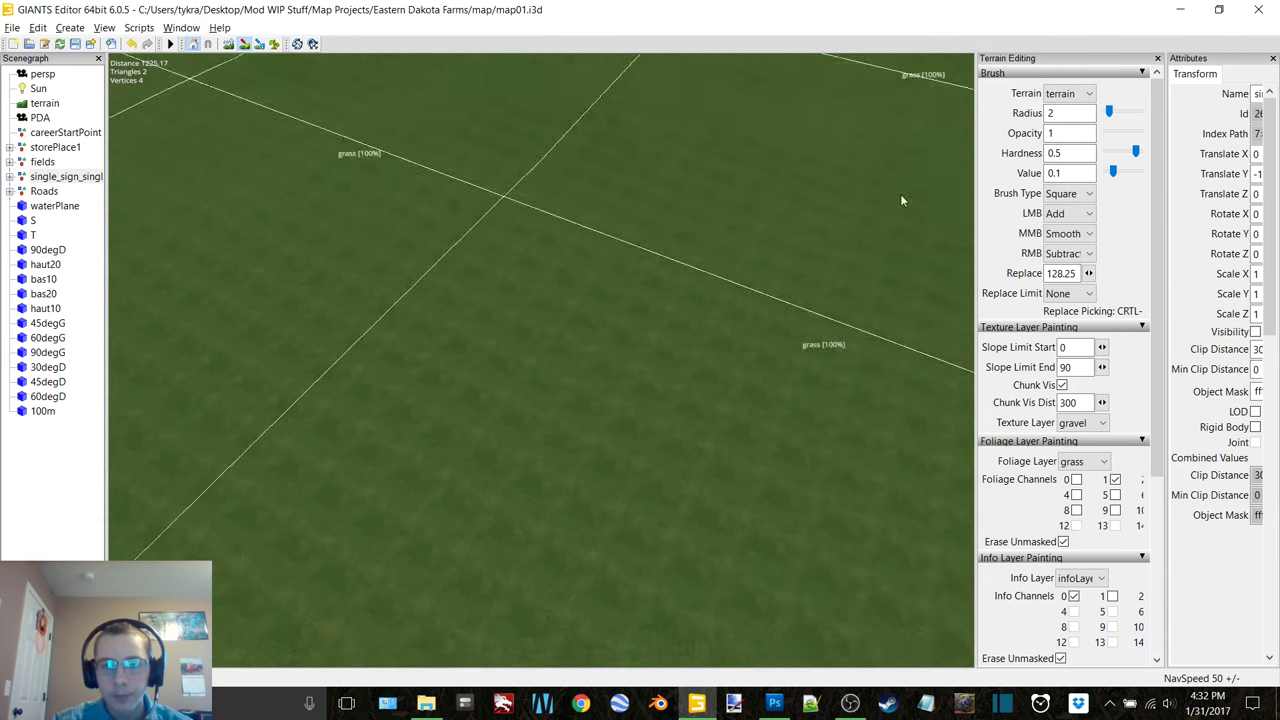
left_click_drag(904, 187, 594, 125, "alt")
right_click_drag(594, 125, 460, 257)
left_click(44, 191)
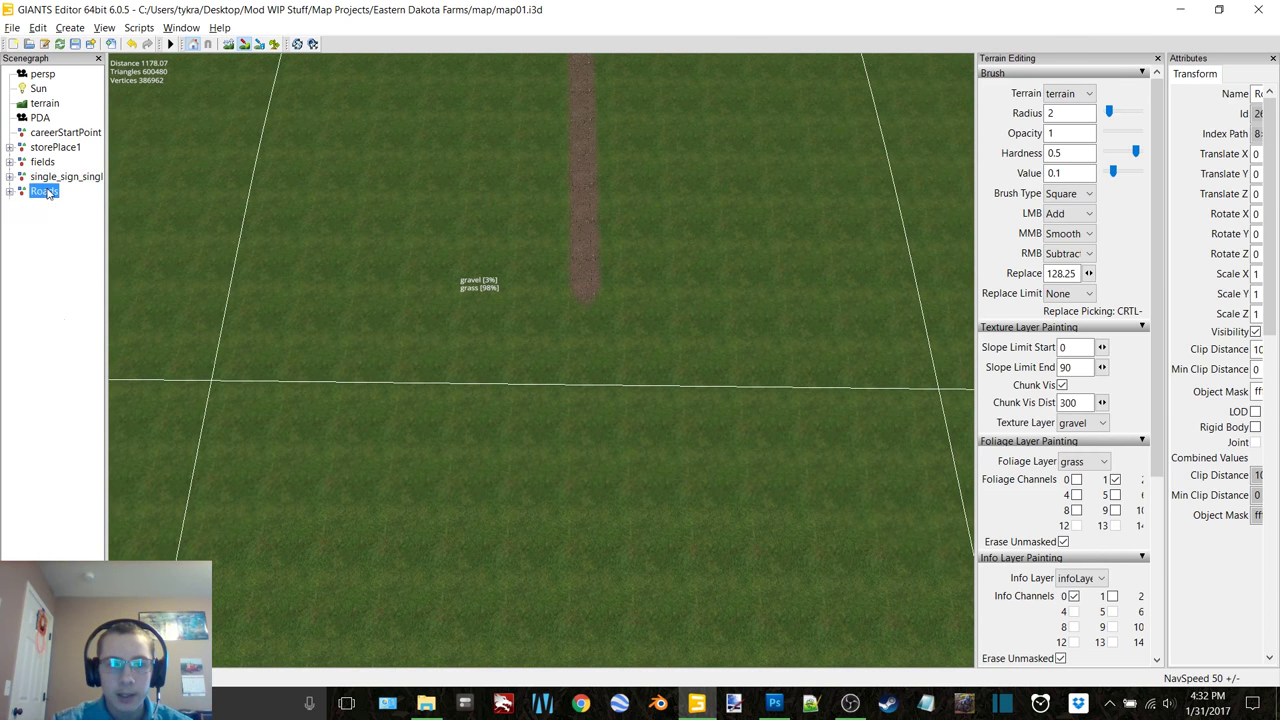
double_click(48, 193)
scroll(52, 199, "down", 8)
scroll(52, 199, "up", 9)
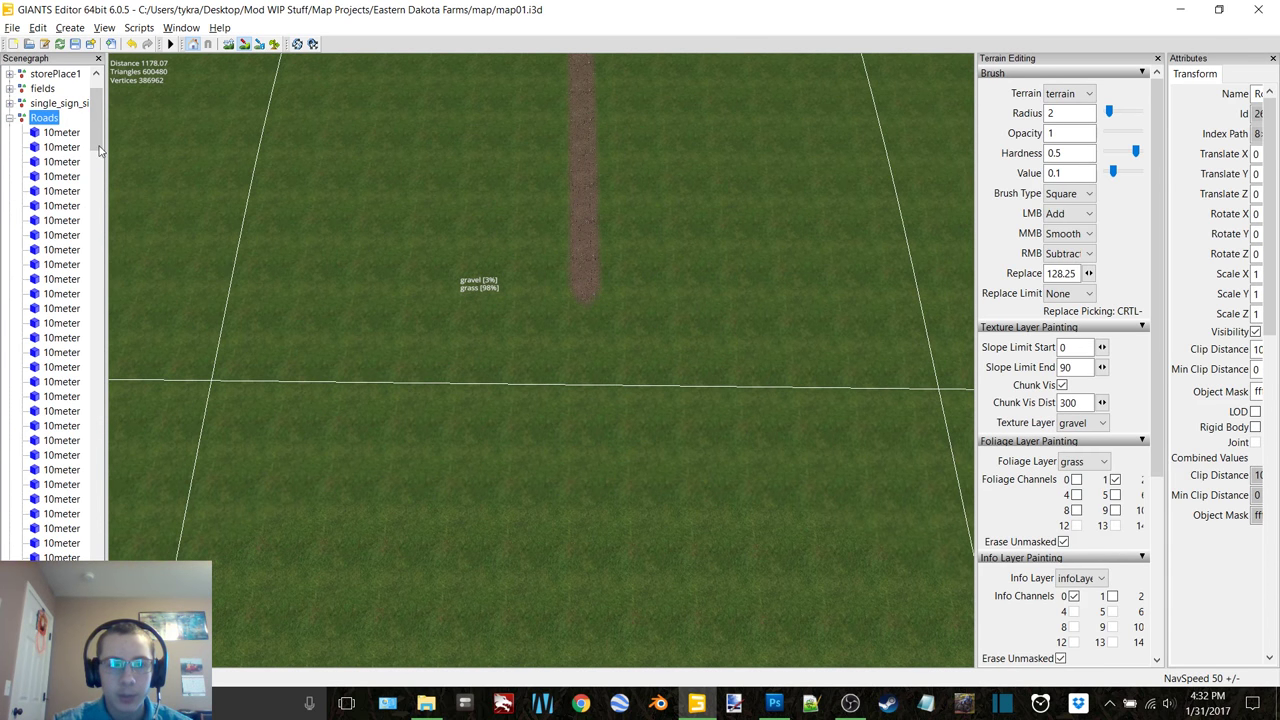
left_click_drag(103, 135, 101, 107)
double_click(45, 191)
left_click(55, 163)
left_click(58, 177)
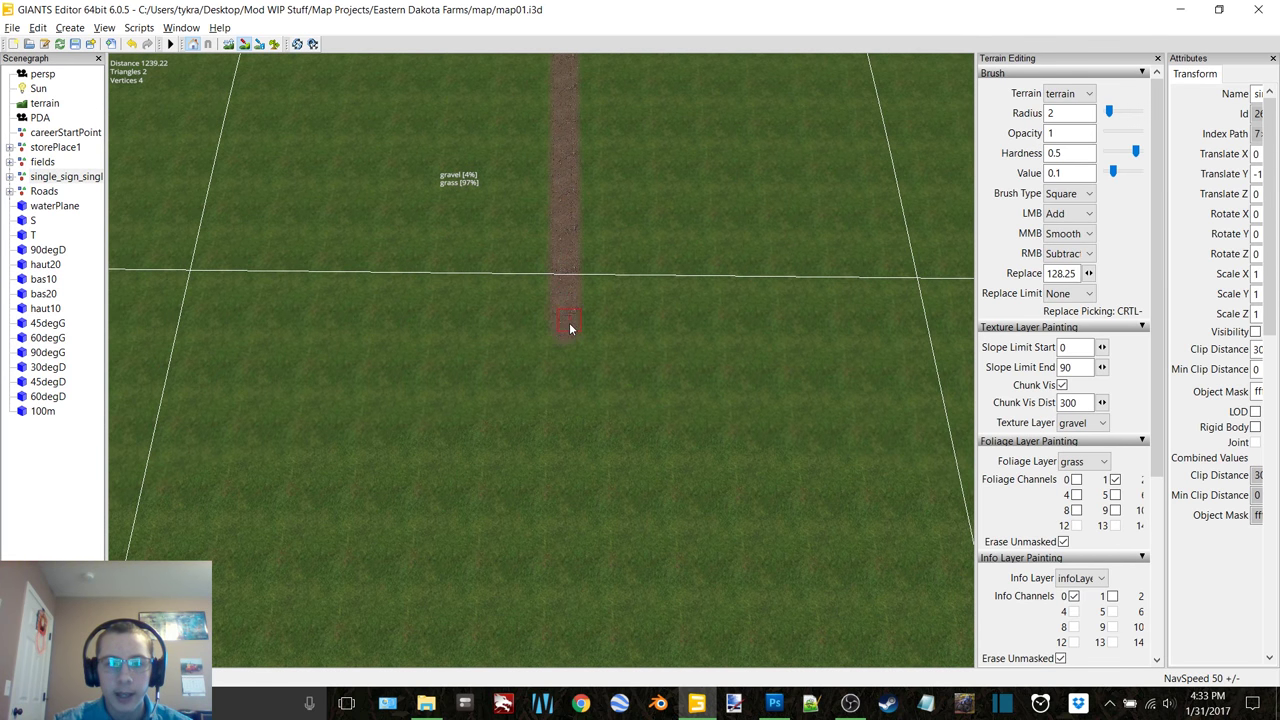
Step: Check the strip's direction against the surrounding terrain and paint the gravel straight through the next chunk
left_click_drag(558, 272, 765, 141, "alt")
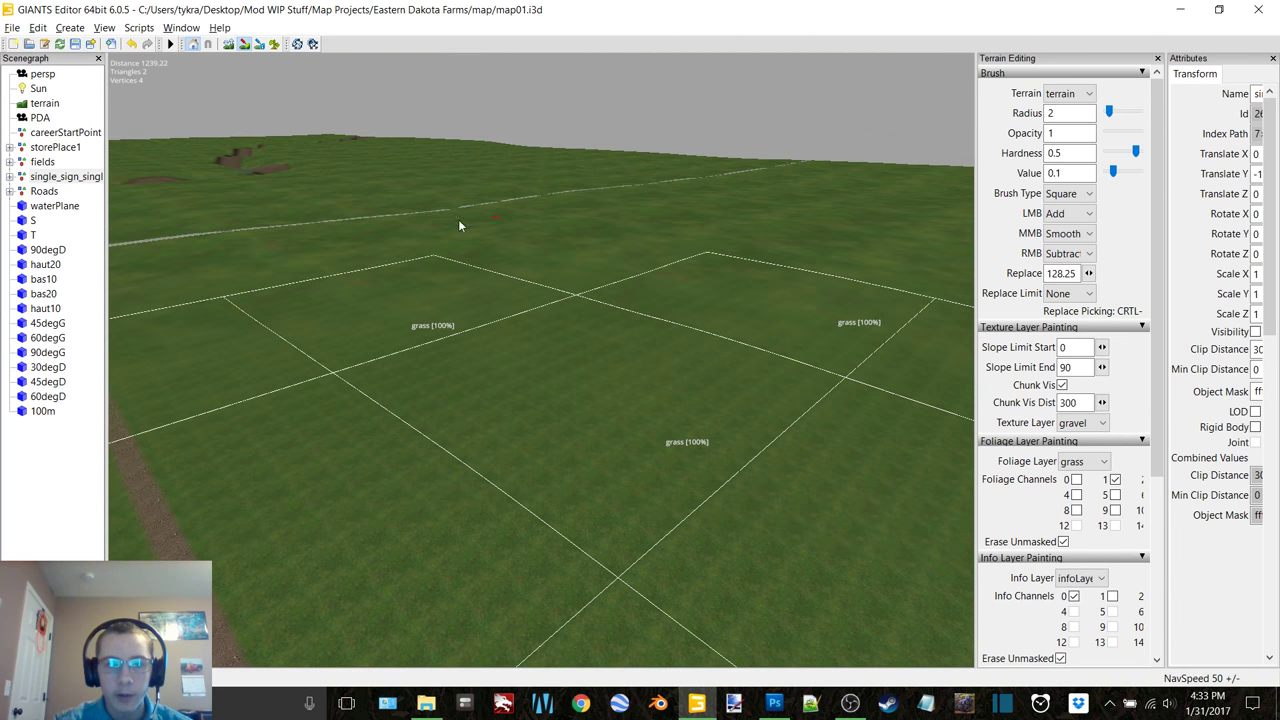
right_click_drag(643, 198, 567, 172)
right_click_drag(248, 170, 318, 176)
right_click_drag(667, 226, 601, 216)
left_click_drag(594, 202, 592, 303)
left_click_drag(591, 352, 593, 528)
scroll(632, 397, "down", 3)
middle_click_drag(629, 397, 629, 275, "alt")
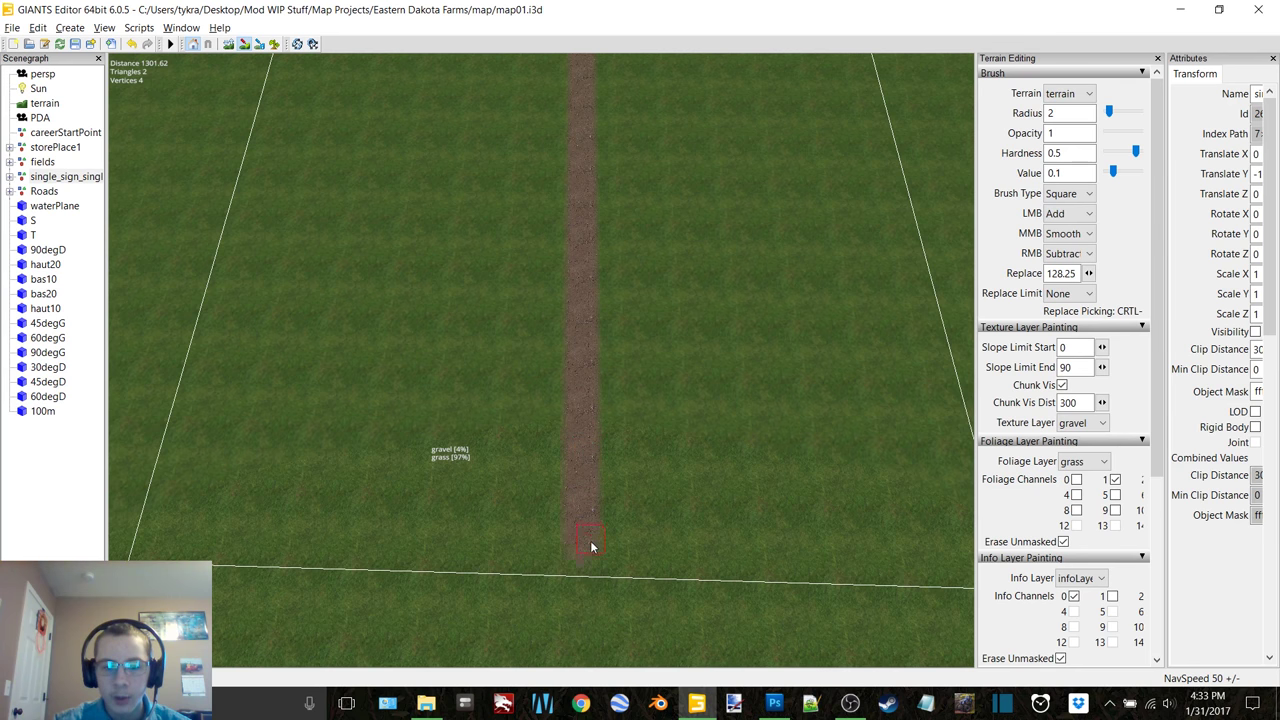
Step: Carry the gravel strip over the next chunk border and paint it straight on across the grass beyond
left_click_drag(591, 542, 589, 555)
scroll(611, 421, "down", 3)
middle_click_drag(611, 421, 597, 210, "alt")
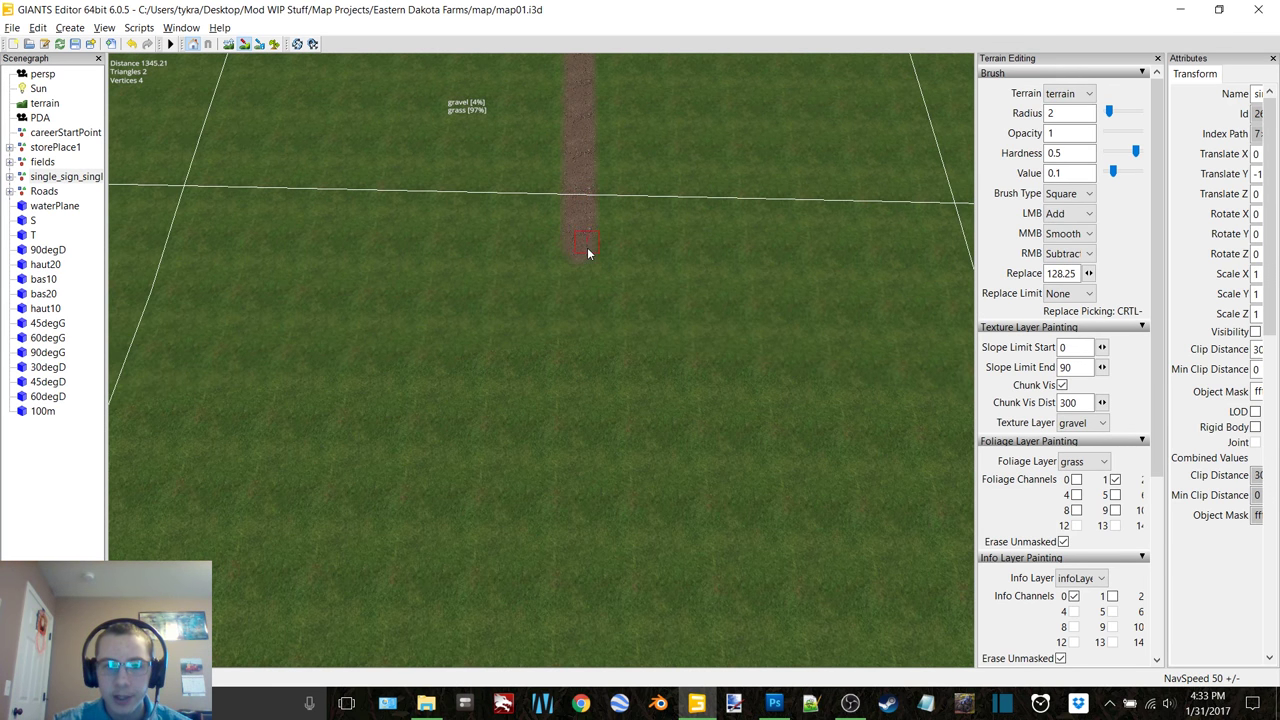
left_click_drag(589, 318, 590, 350)
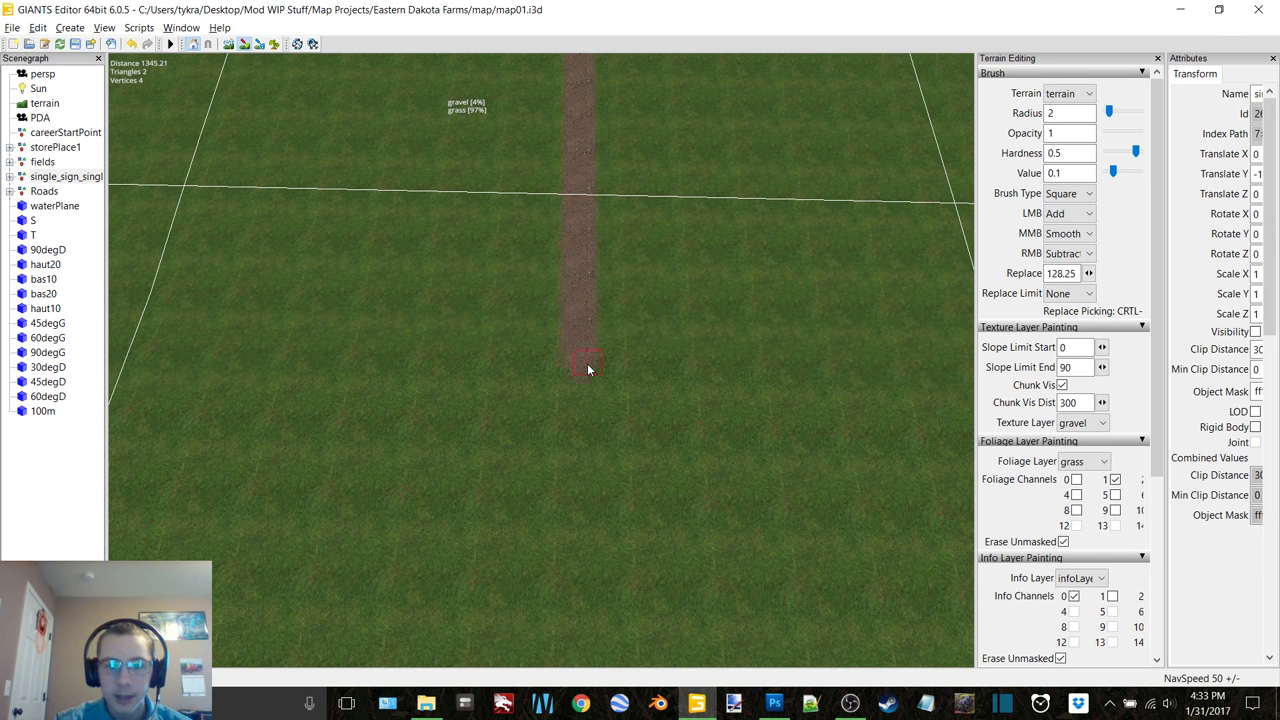
left_click_drag(590, 418, 591, 449)
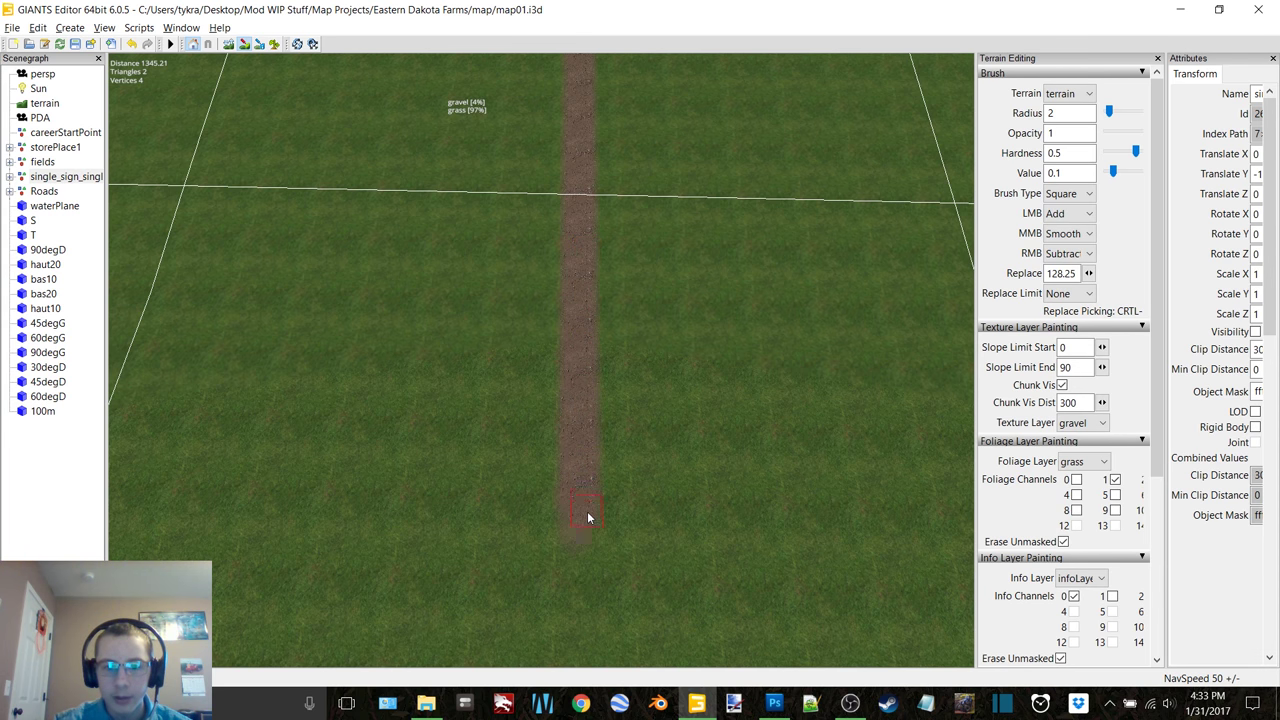
Step: Paint gravel through the remainder of this chunk until the strip just crosses its far border
middle_click_drag(588, 380, 592, 264, "alt")
scroll(633, 238, "down", 3)
mouse_move(592, 263)
right_mouse_down()
mouse_move(697, 194)
mouse_move(531, 314)
right_mouse_up()
right_click_drag(557, 244, 600, 231)
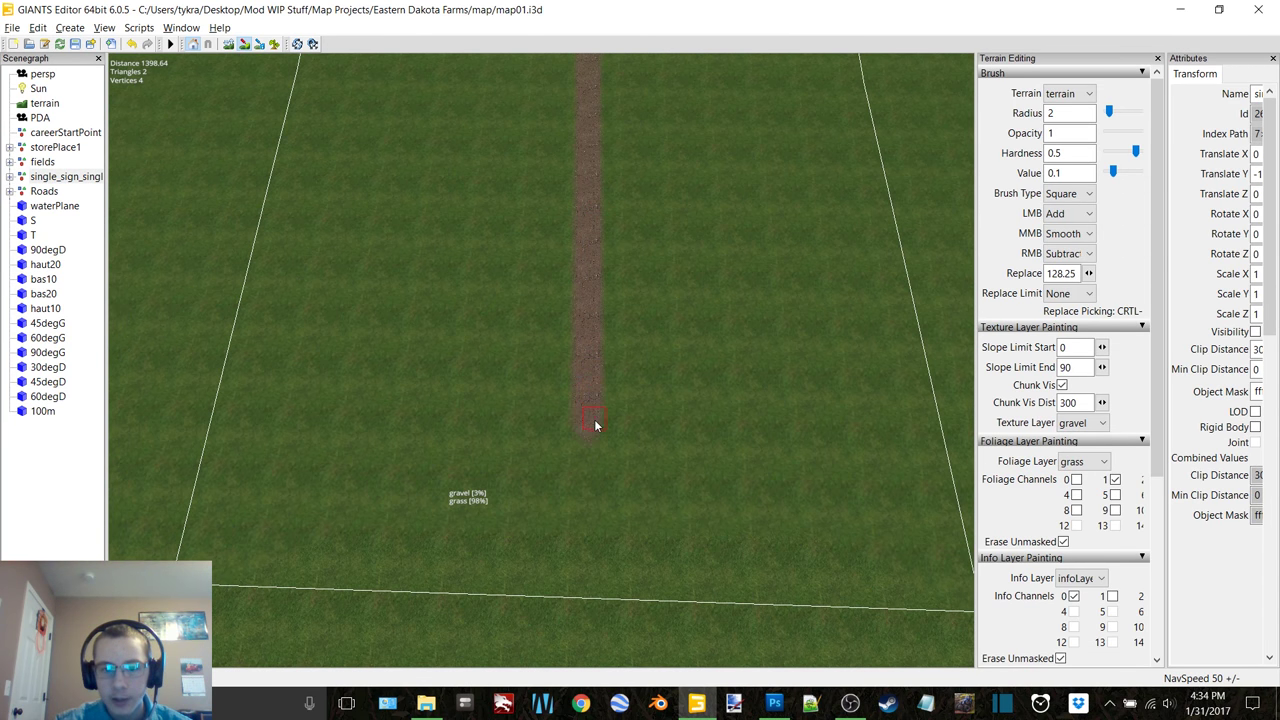
left_click_drag(599, 498, 599, 525)
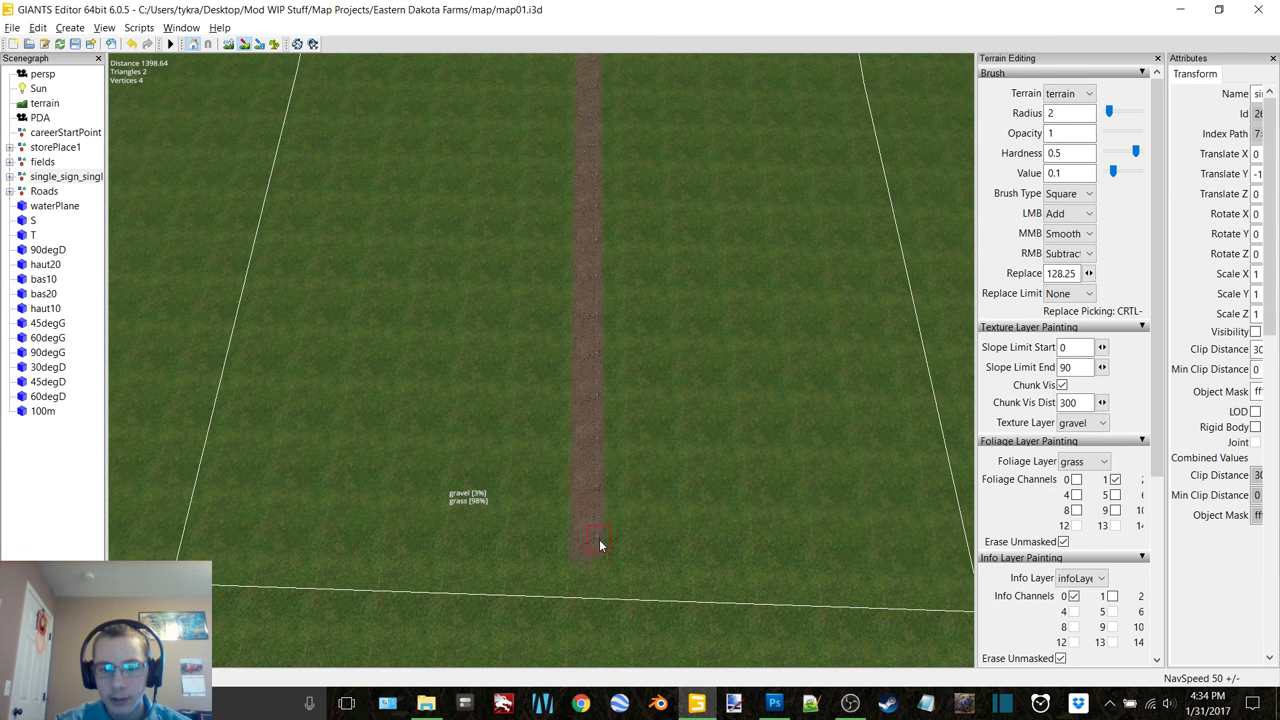
left_click_drag(600, 571, 599, 582)
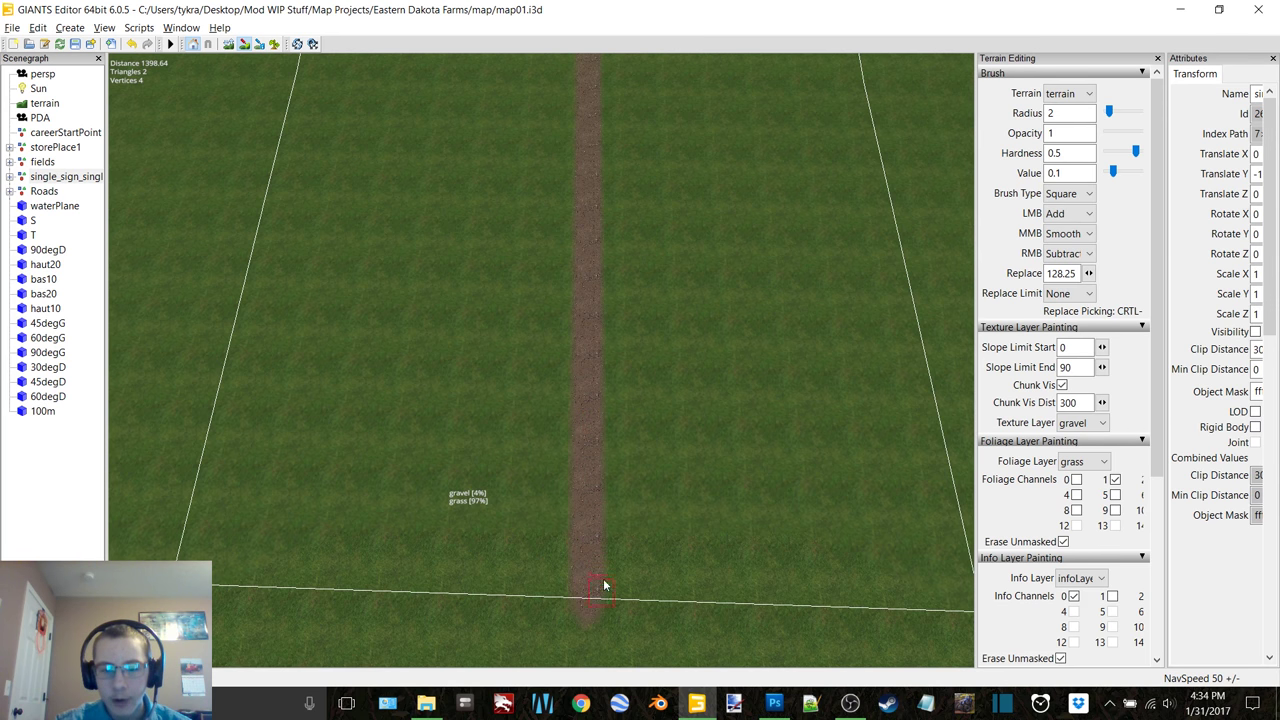
Step: Continue the straight gravel strip through the following full chunk and well past its far border
middle_click_drag(614, 544, 614, 275, "alt")
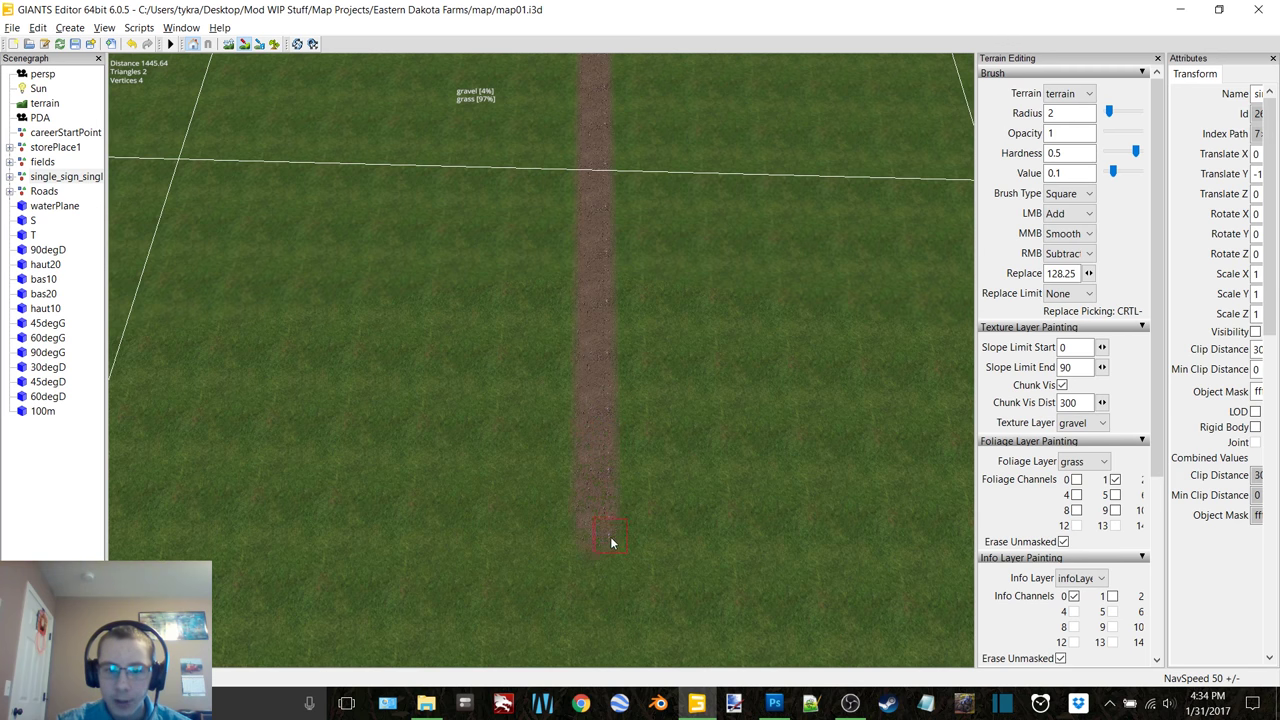
left_click_drag(611, 538, 621, 613)
mouse_move(621, 632)
middle_mouse_down()
mouse_move(563, 294)
mouse_move(643, 170)
middle_mouse_up()
scroll(618, 188, "up", 2)
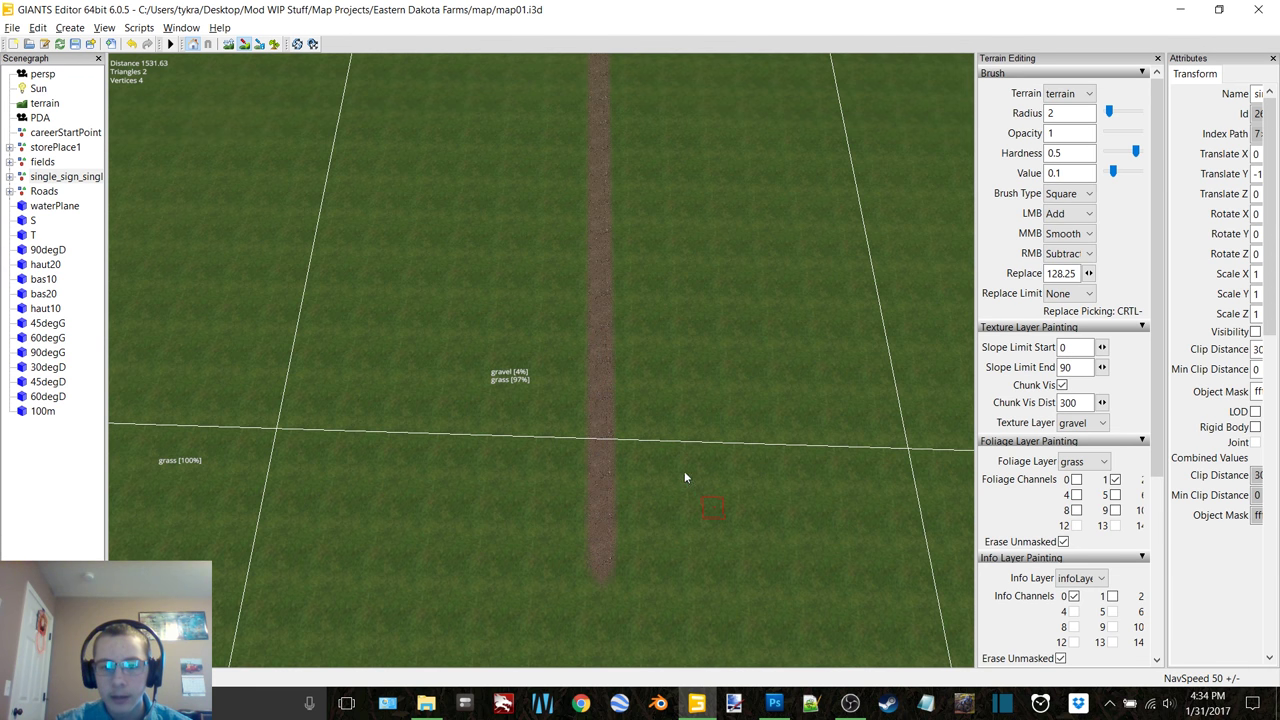
middle_click_drag(634, 553, 644, 491, "alt")
middle_click_drag(701, 412, 701, 392, "alt")
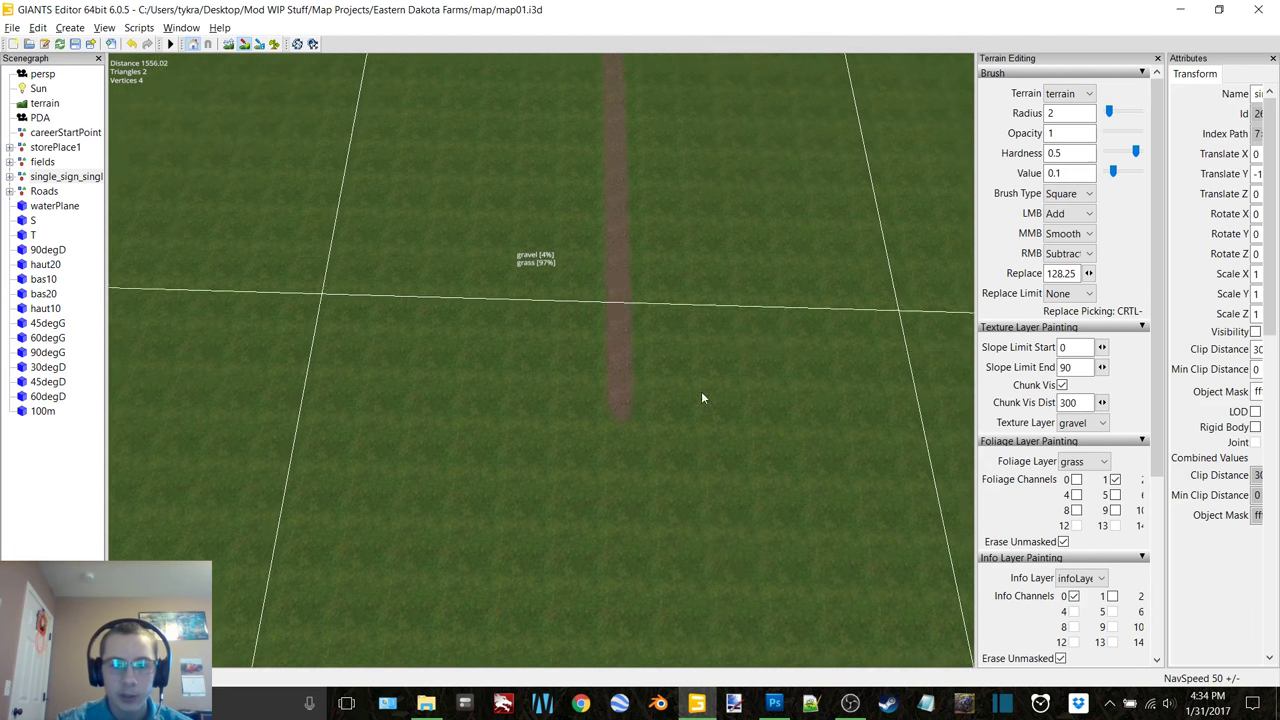
key("s")
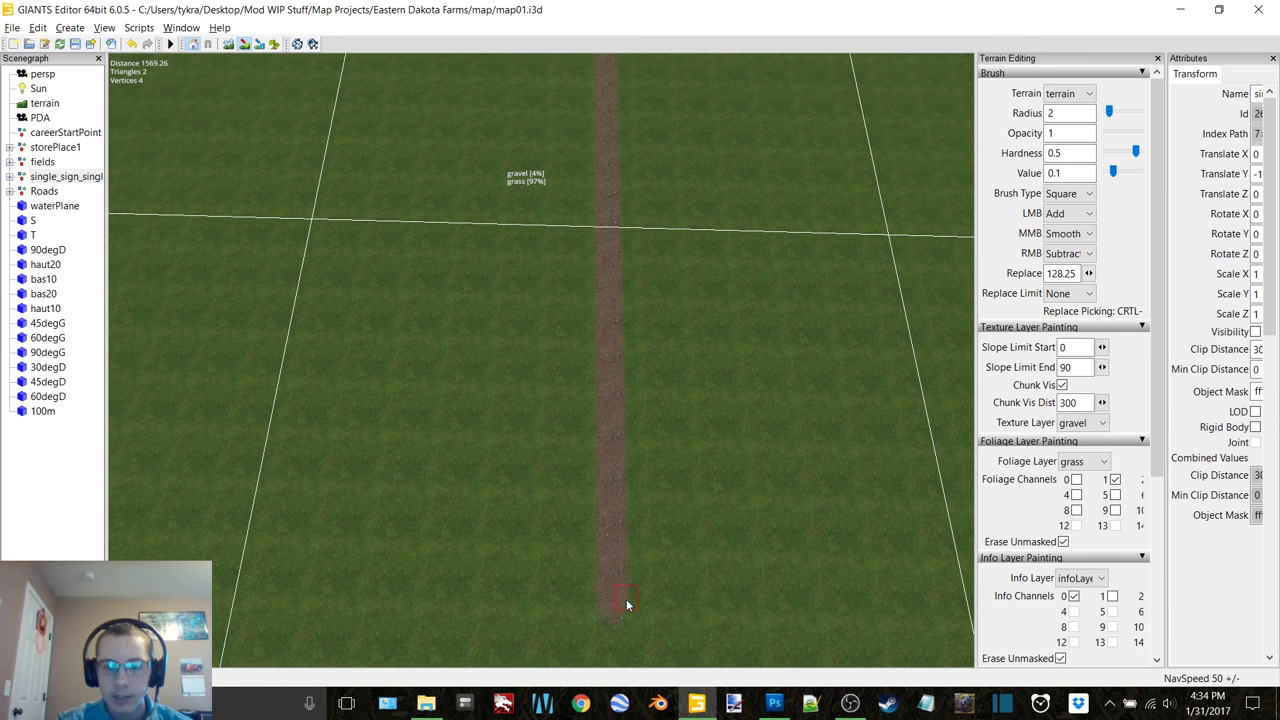
Step: Paint the straight gravel strip across the next chunk border and on to the far border of the following chunk
scroll(645, 520, "down", 4)
middle_click_drag(628, 494, 622, 257, "alt")
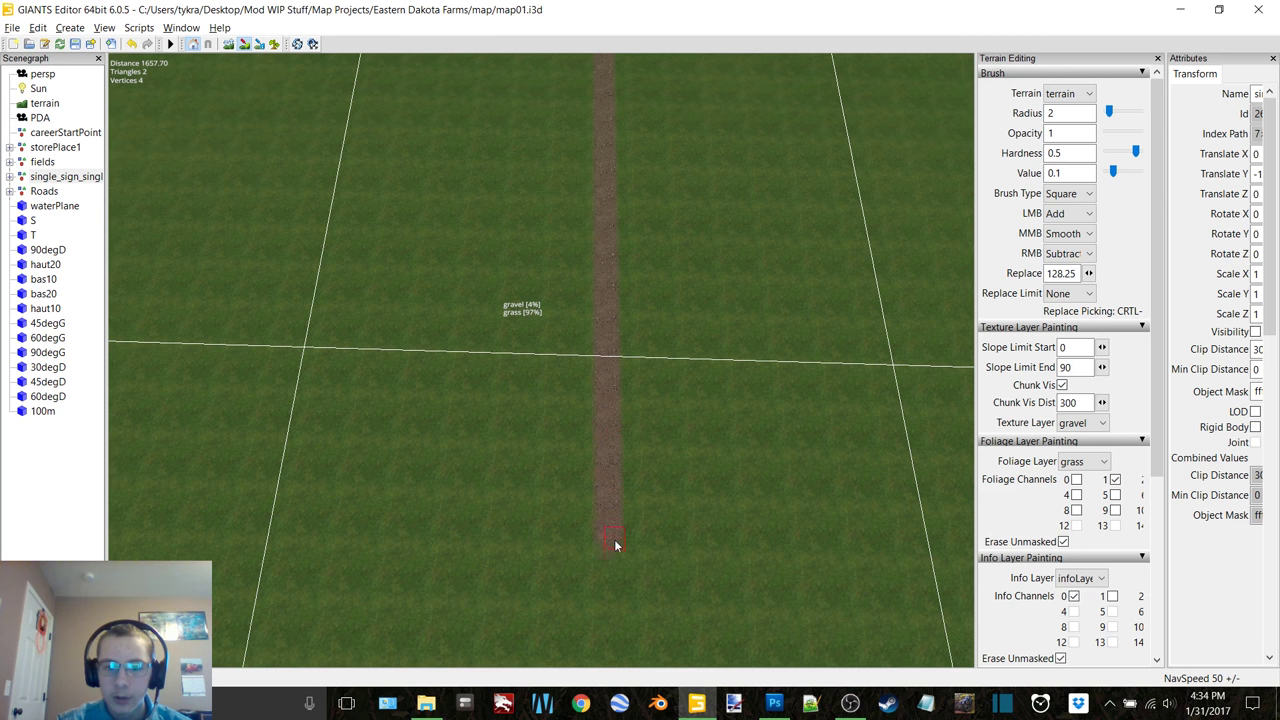
middle_click_drag(617, 577, 641, 200, "alt")
left_click_drag(362, 308, 772, 210, "alt")
mouse_move(772, 212)
right_mouse_down()
mouse_move(428, 246)
mouse_move(357, 206)
mouse_move(363, 194)
mouse_move(372, 276)
mouse_move(360, 289)
mouse_move(600, 297)
mouse_move(586, 217)
right_mouse_up()
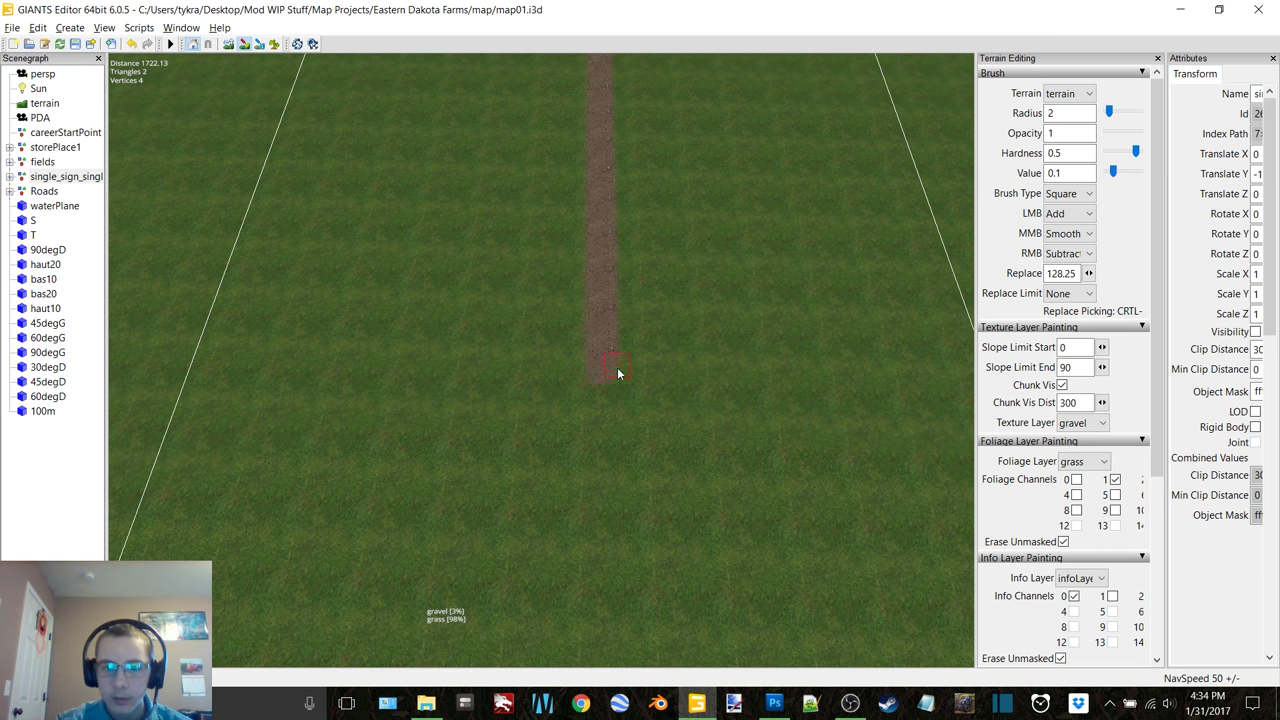
left_click_drag(619, 421, 625, 533)
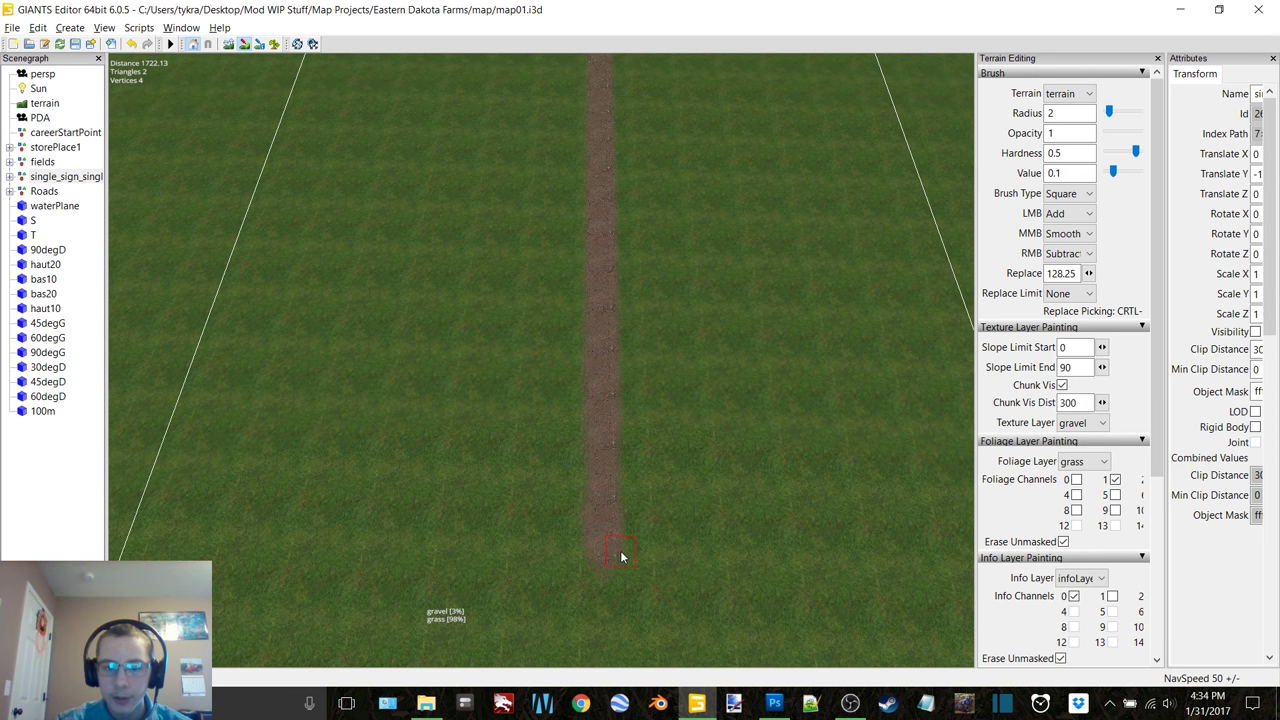
right_click_drag(682, 406, 622, 436, "alt")
middle_click_drag(622, 436, 635, 324, "alt")
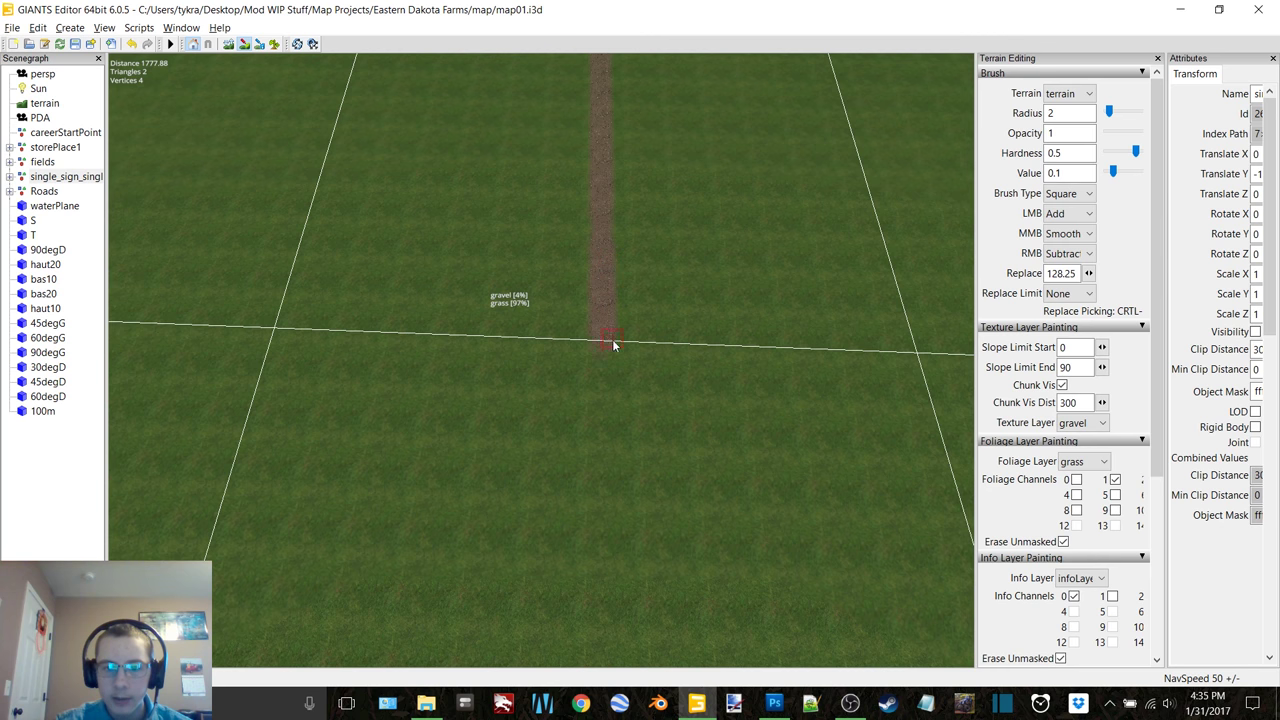
Step: Carry the gravel over the border and straight through the entire adjoining chunk until it just crosses the far side
left_click_drag(613, 370, 618, 511)
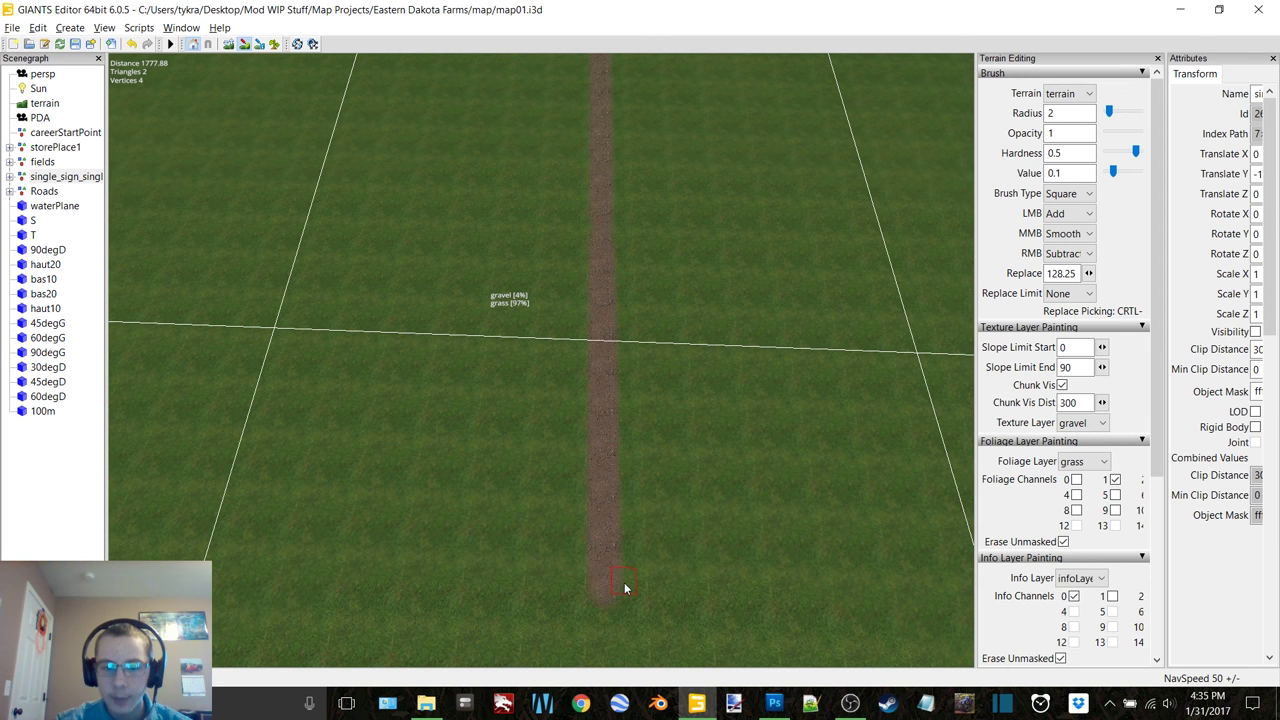
left_click_drag(625, 587, 626, 643)
mouse_move(664, 460)
middle_mouse_down("alt")
mouse_move(650, 362)
mouse_move(661, 295)
middle_mouse_up("alt")
scroll(661, 299, "down", 2)
left_click_drag(634, 325, 630, 322, "alt")
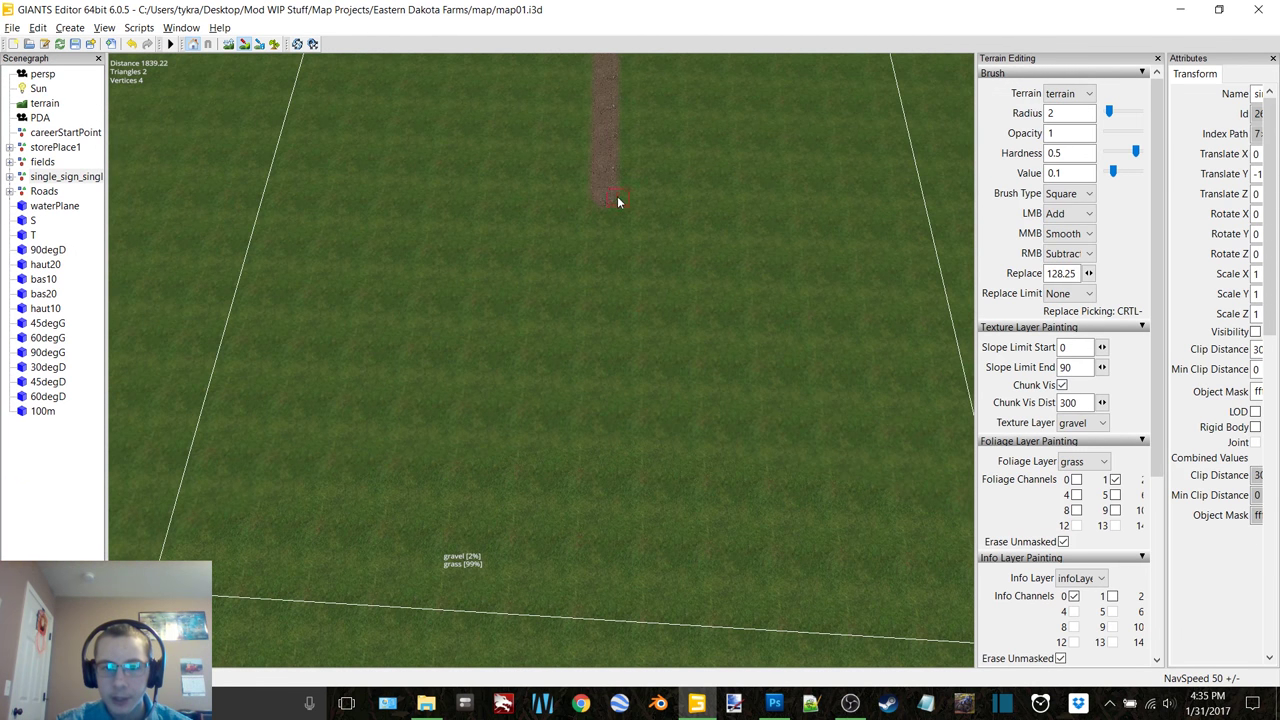
left_click_drag(612, 210, 610, 225)
left_click_drag(608, 271, 609, 369)
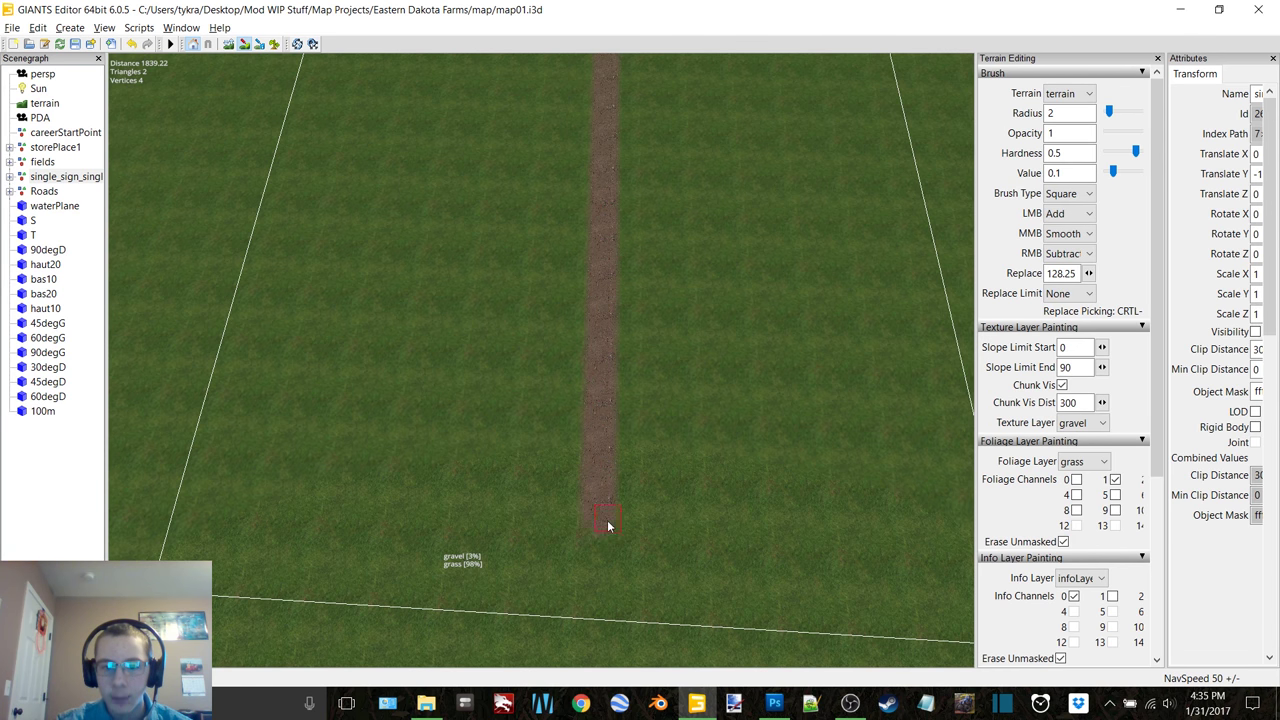
left_click_drag(602, 590, 600, 626)
Step: Extend the gravel strip in a straight line through the next full chunk, ending slightly past its far border
mouse_move(636, 396)
middle_mouse_down("alt")
mouse_move(637, 272)
mouse_move(709, 189)
mouse_move(589, 214)
middle_mouse_up("alt")
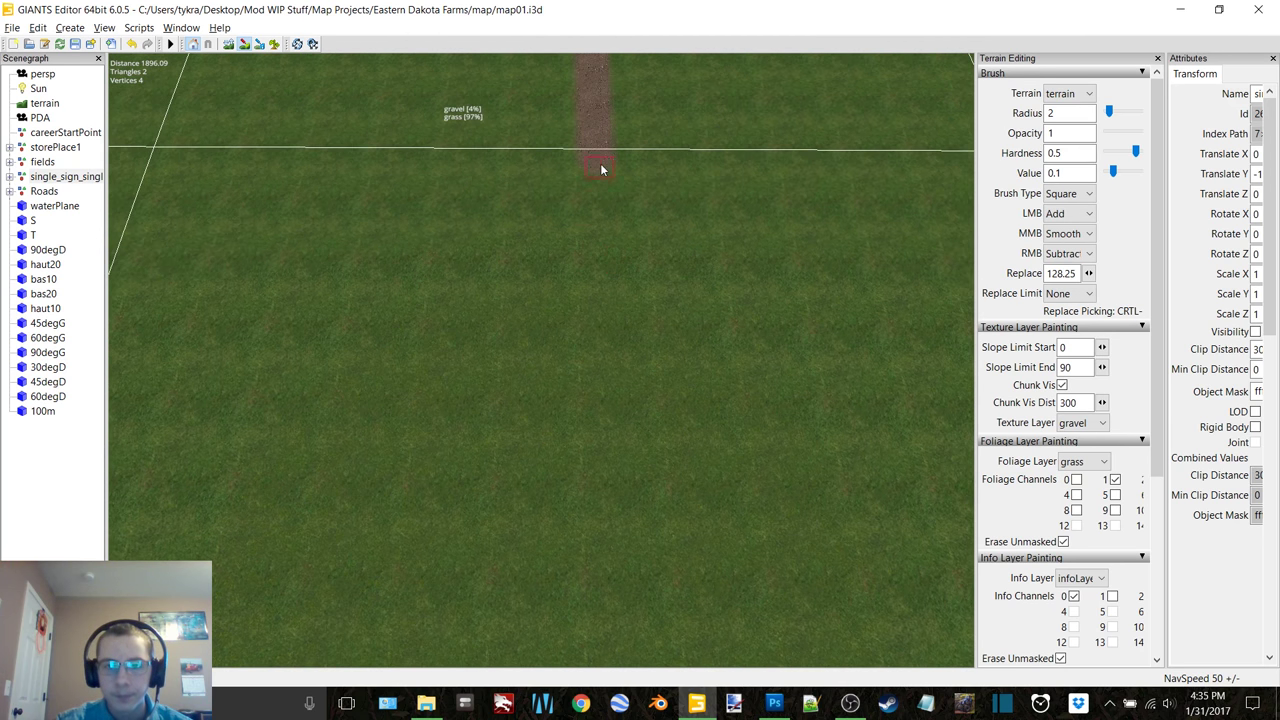
left_click_drag(610, 228, 618, 300)
left_click_drag(627, 347, 627, 492)
middle_click_drag(629, 523, 623, 198)
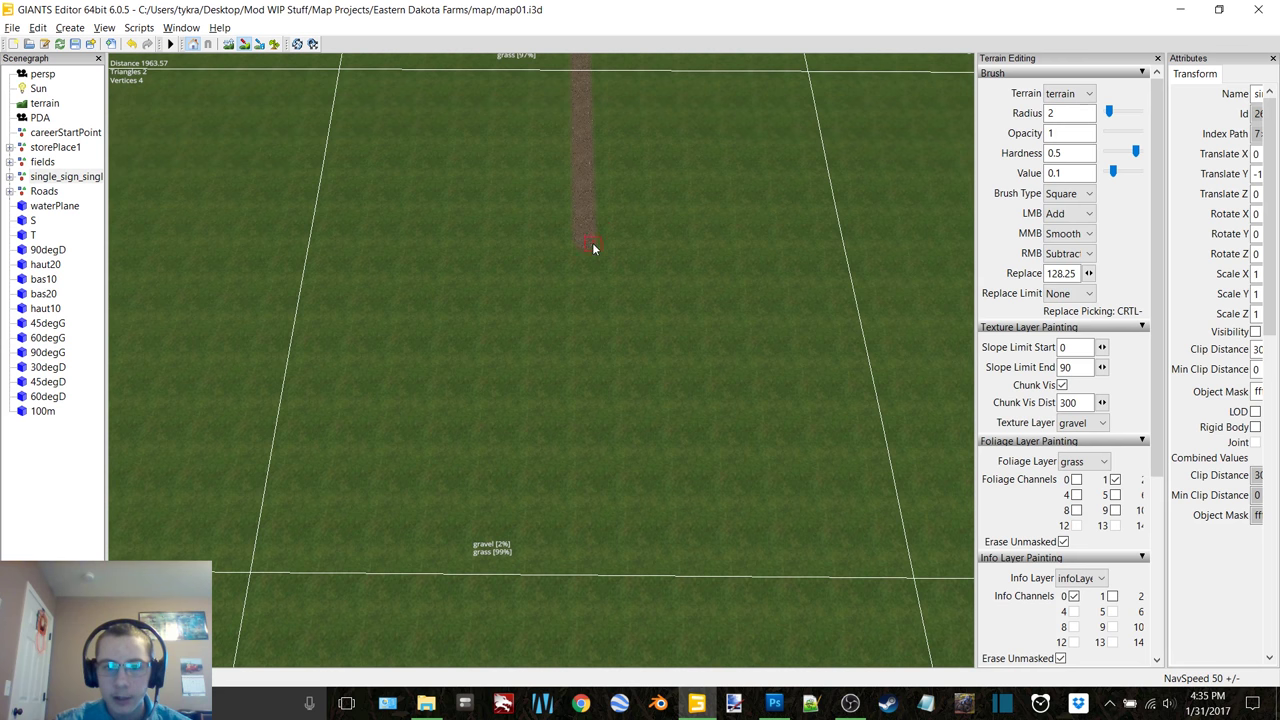
left_click_drag(592, 245, 593, 270)
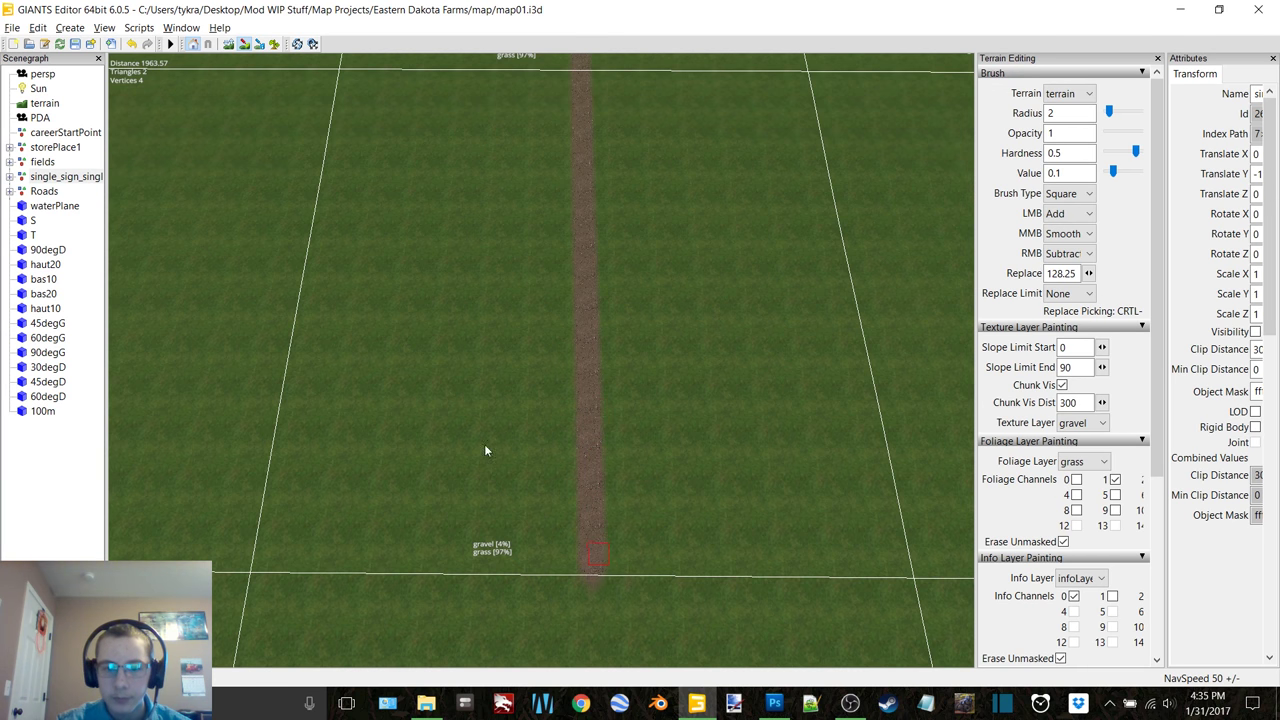
Step: Continue the gravel strip through one more chunk, keeping it straight up to near the far border
middle_click_drag(486, 449, 657, 166)
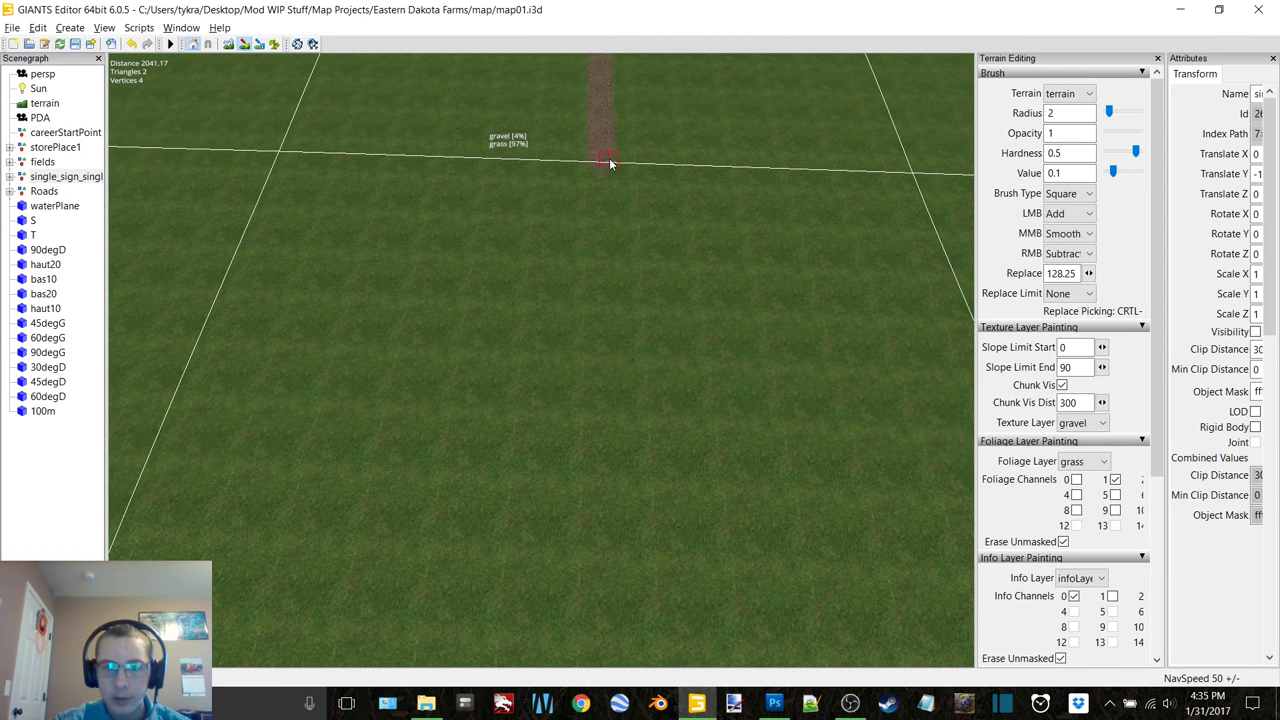
left_click_drag(608, 163, 612, 235)
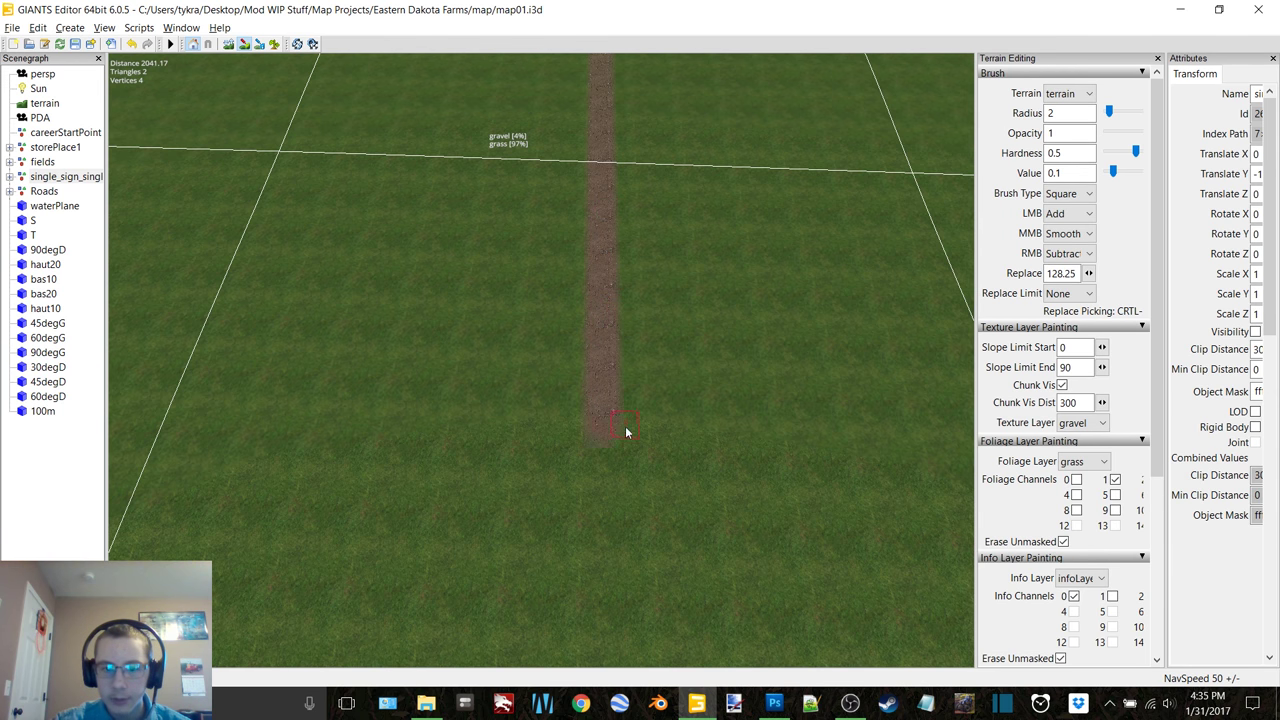
left_click_drag(628, 558, 631, 498)
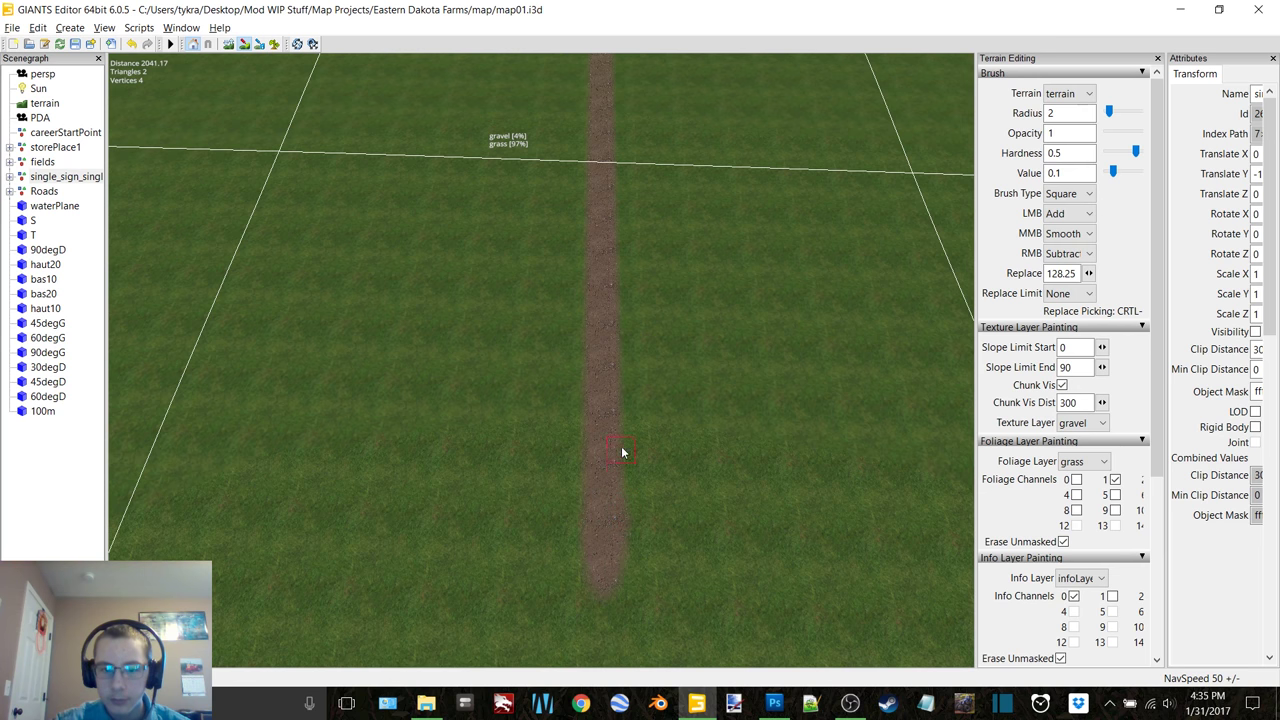
middle_click_drag(655, 432, 656, 289, "alt")
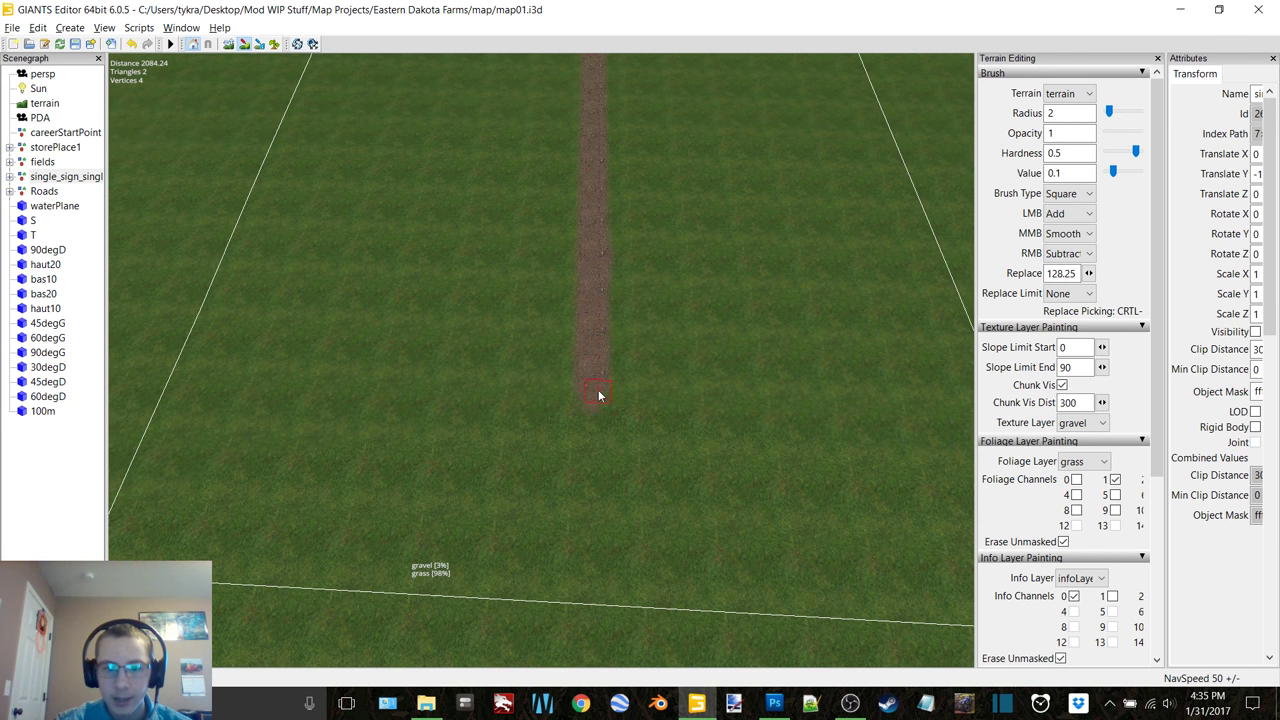
left_click_drag(599, 395, 604, 416)
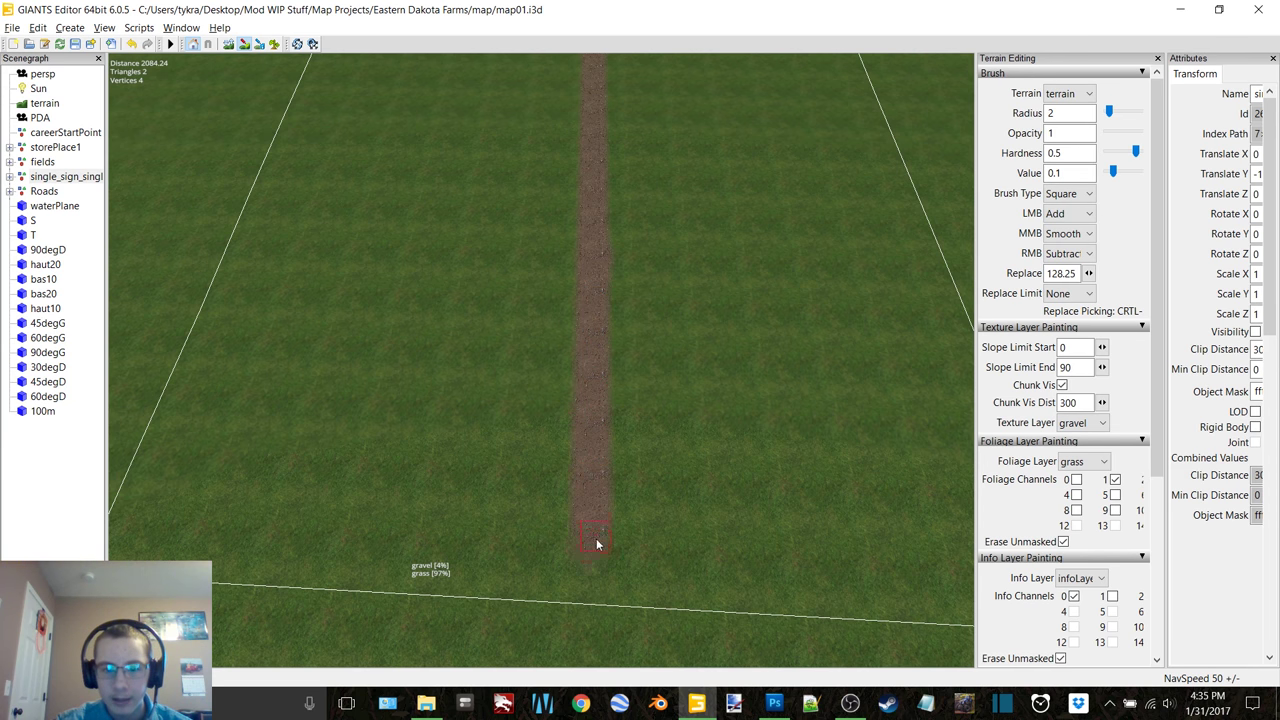
Step: Paint gravel through the last chunk so the strip runs right up to the edge of the terrain
middle_click_drag(596, 624, 643, 289)
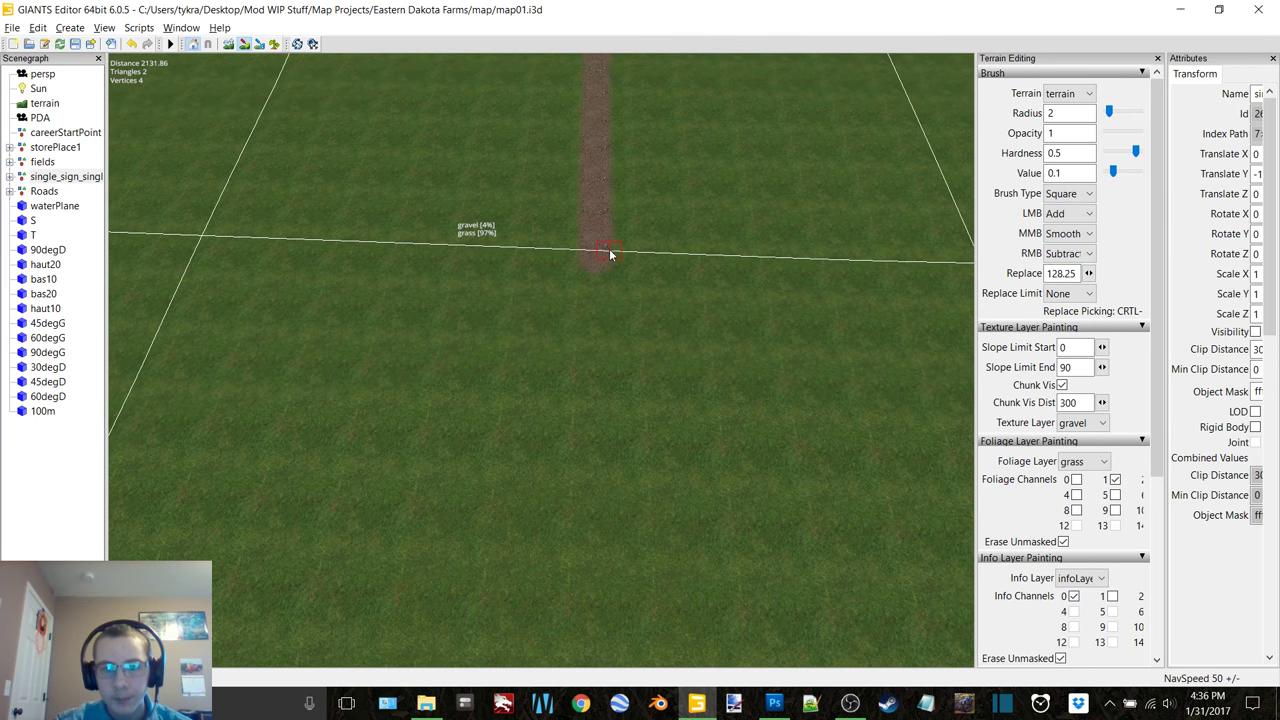
left_click_drag(611, 254, 610, 278)
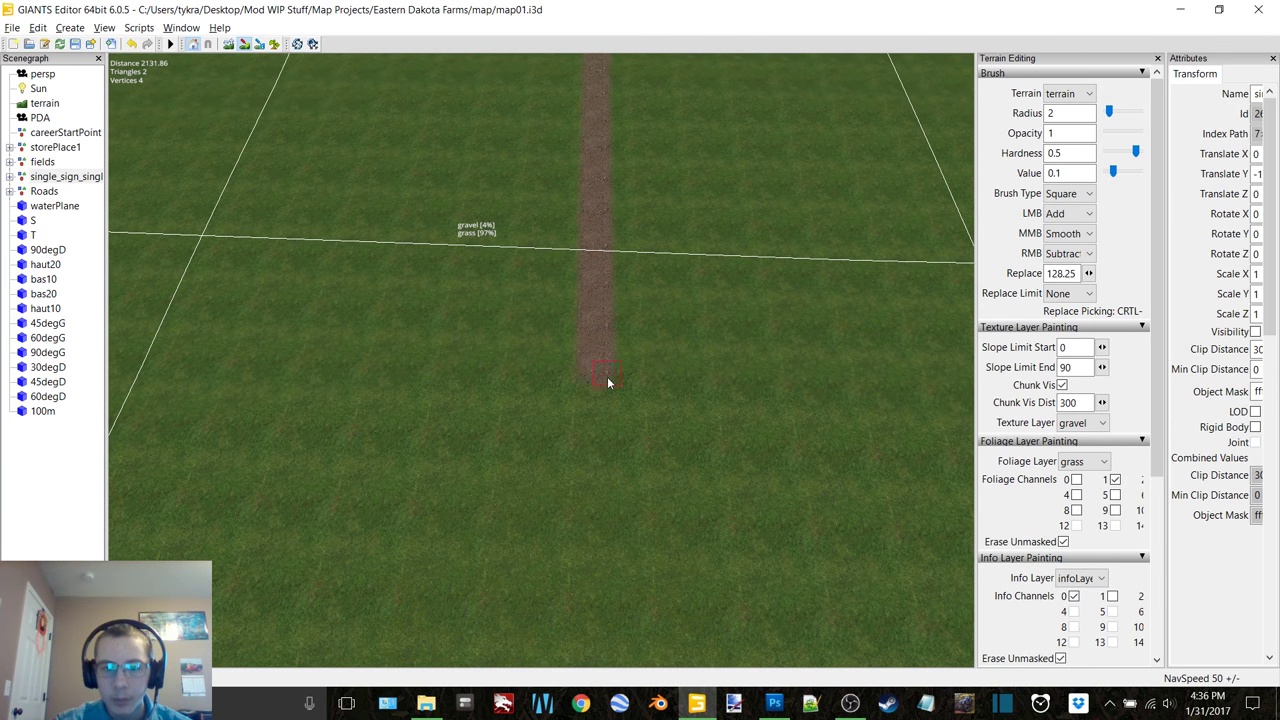
left_click_drag(608, 387, 617, 477)
middle_click_drag(626, 496, 645, 262)
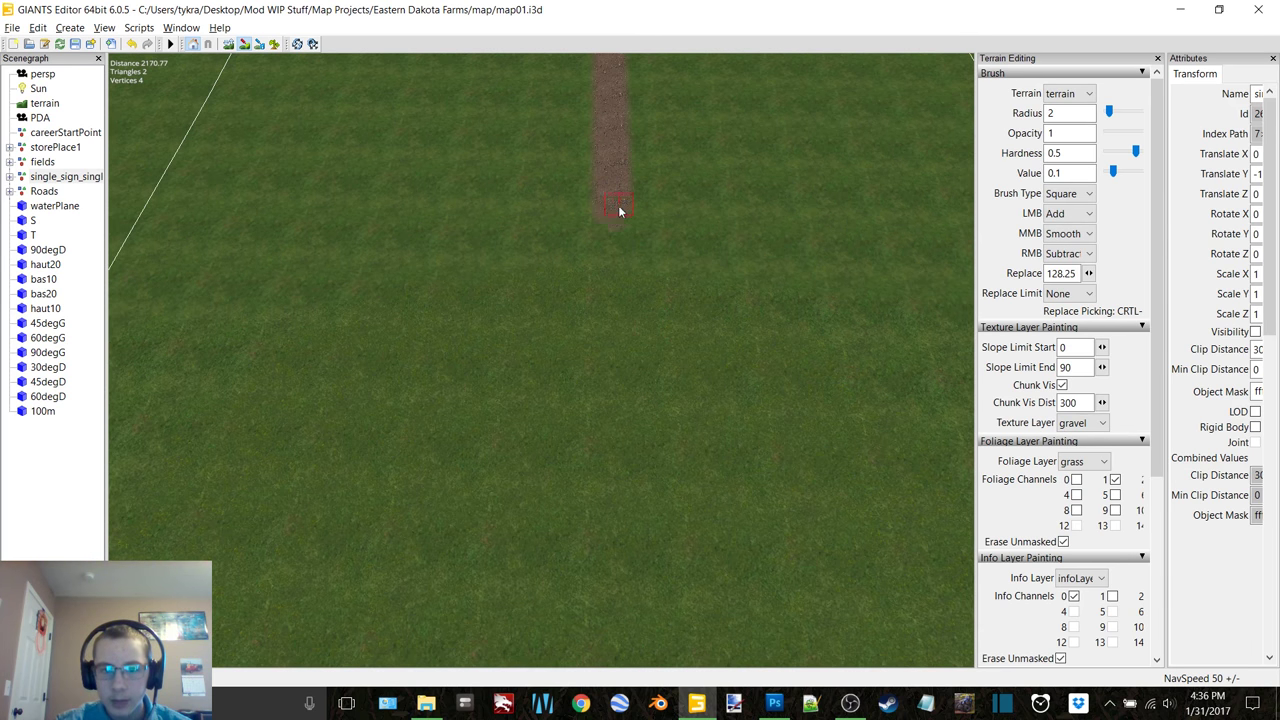
left_click_drag(617, 254, 621, 282)
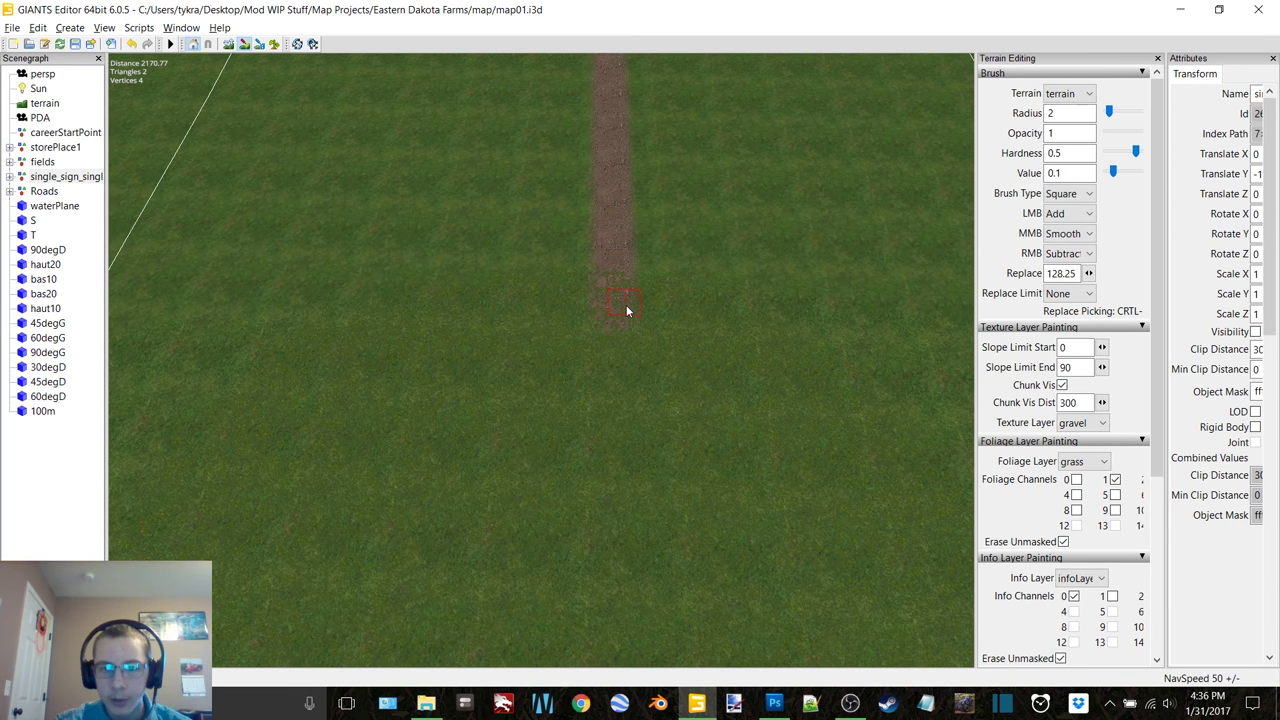
left_click_drag(627, 313, 641, 515)
scroll(707, 346, "down", 5)
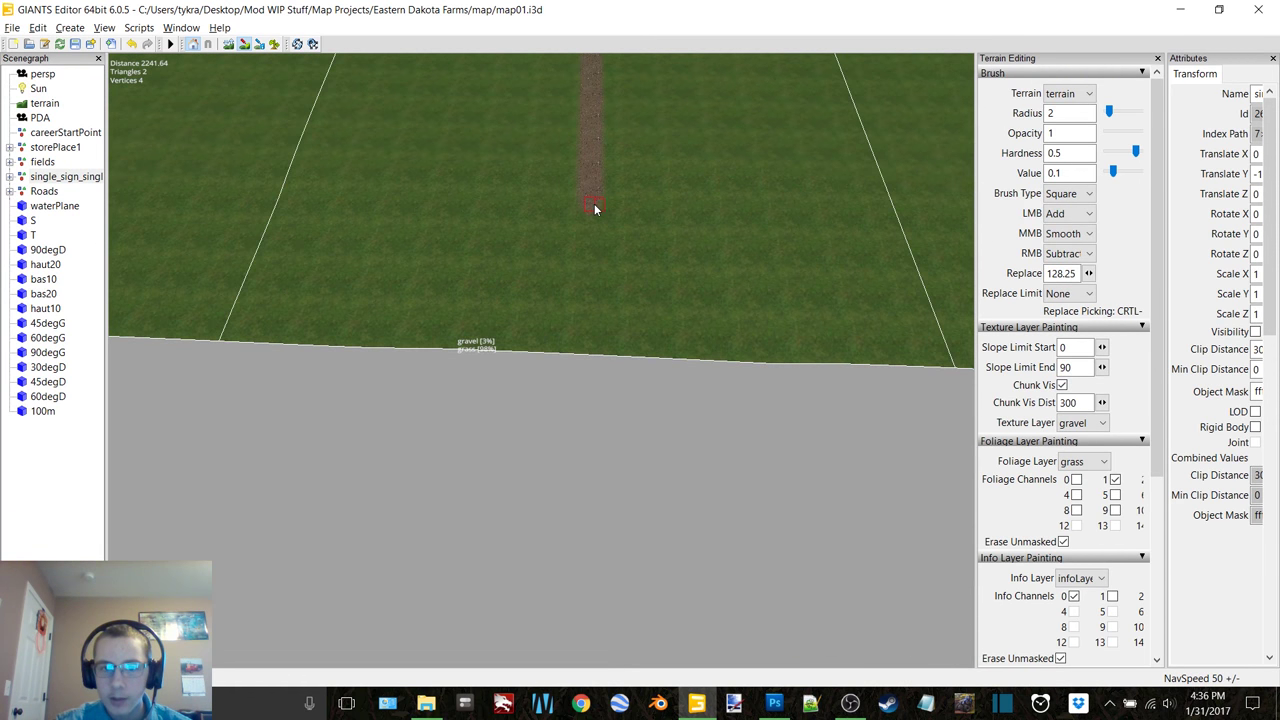
left_click_drag(593, 216, 592, 241)
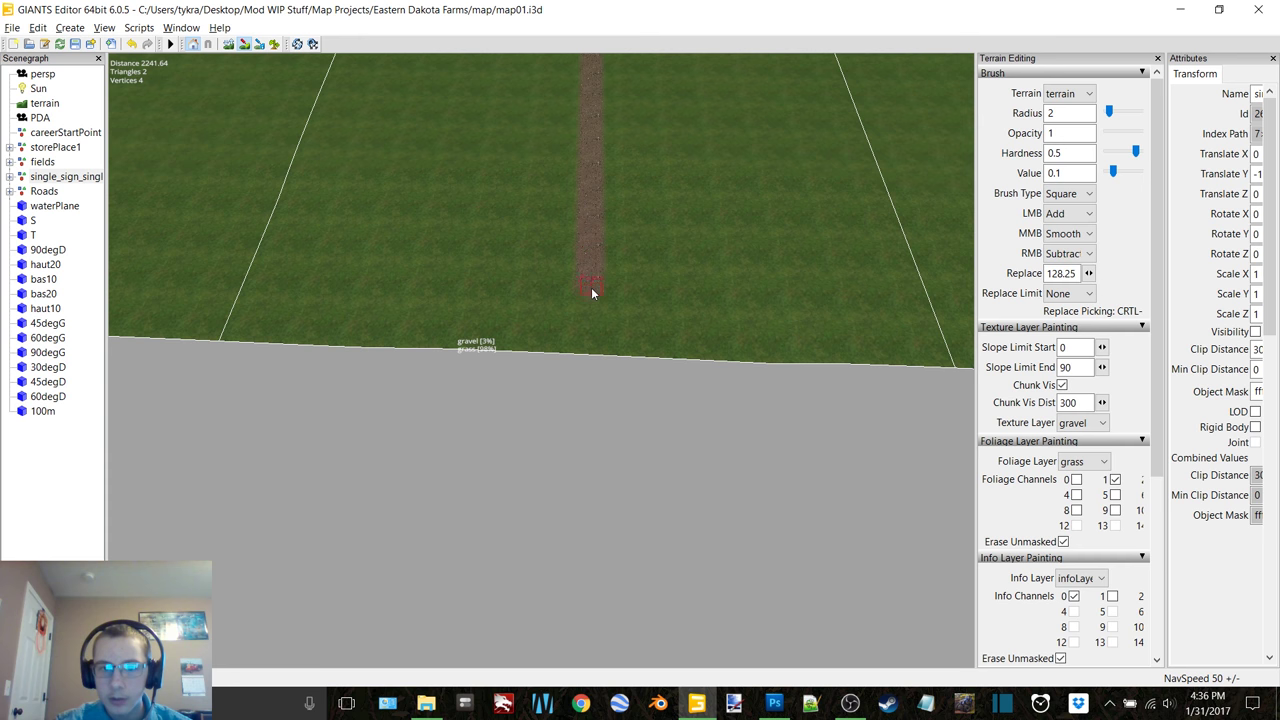
mouse_move(591, 292)
left_mouse_down()
mouse_move(594, 338)
mouse_move(588, 310)
left_mouse_up()
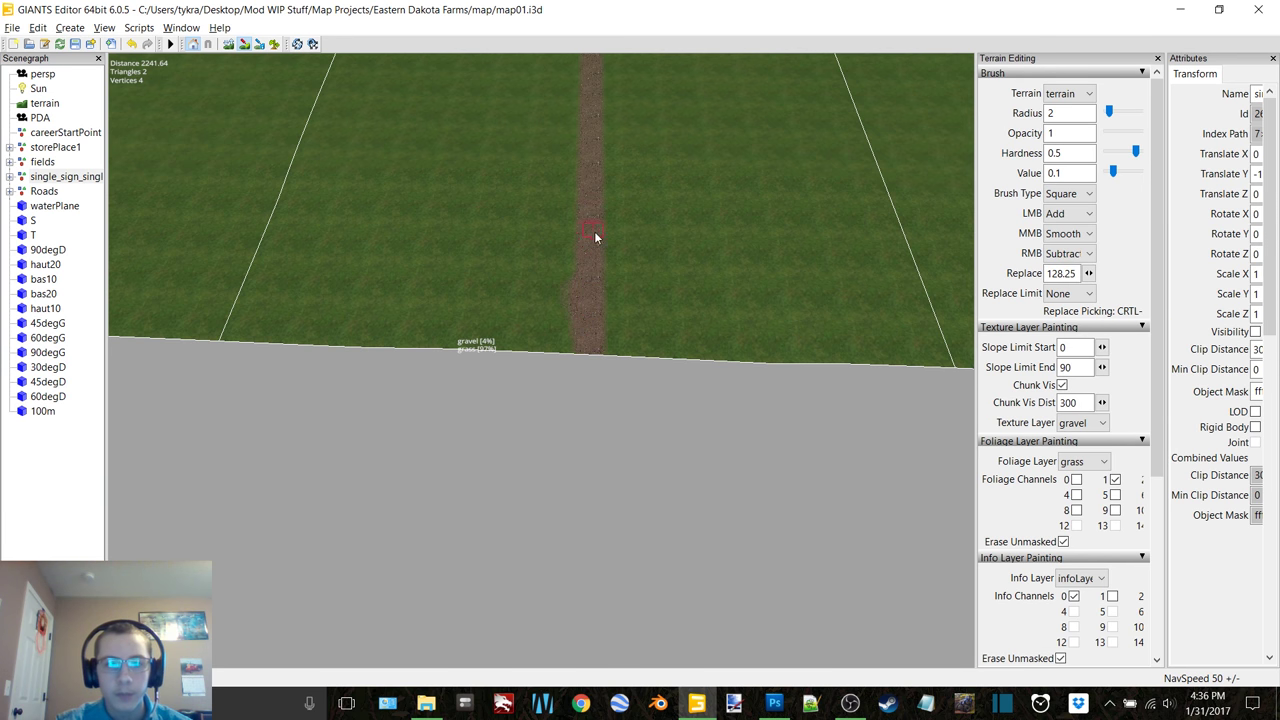
Step: Change the painted texture layer to grass and cover the gravel bulge beside the strip at the terrain edge
left_click(1080, 425)
left_click(1078, 456)
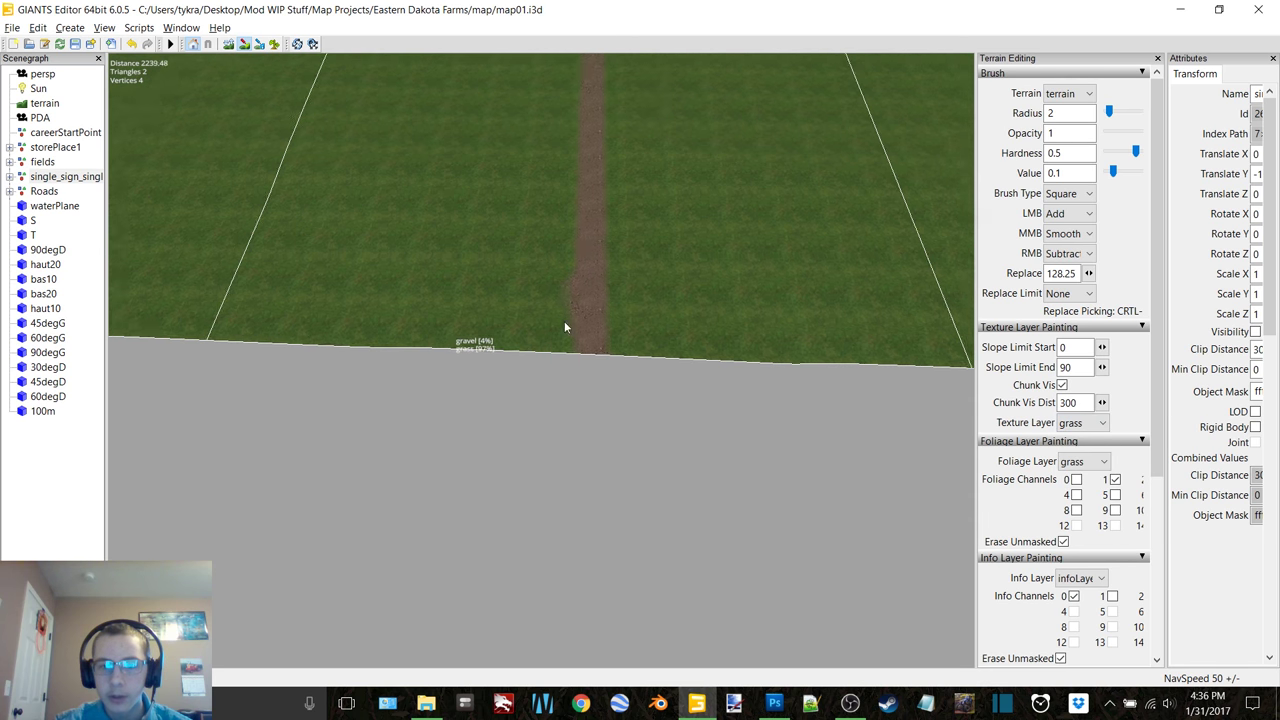
scroll(566, 318, "up", 5)
middle_click_drag(584, 274, 582, 299, "alt")
scroll(557, 322, "down", 2)
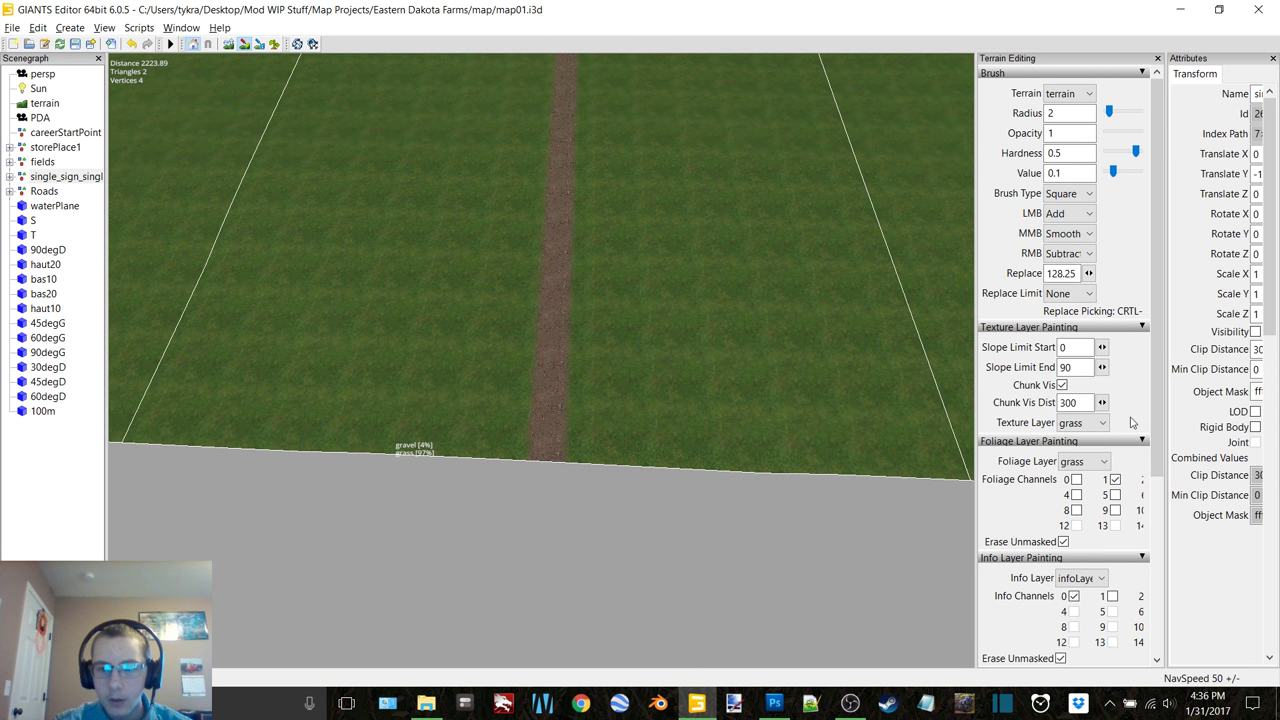
Step: Set the brush radius to 2.5, switch to foliage layer painting, and save the map
scroll(558, 259, "up", 2)
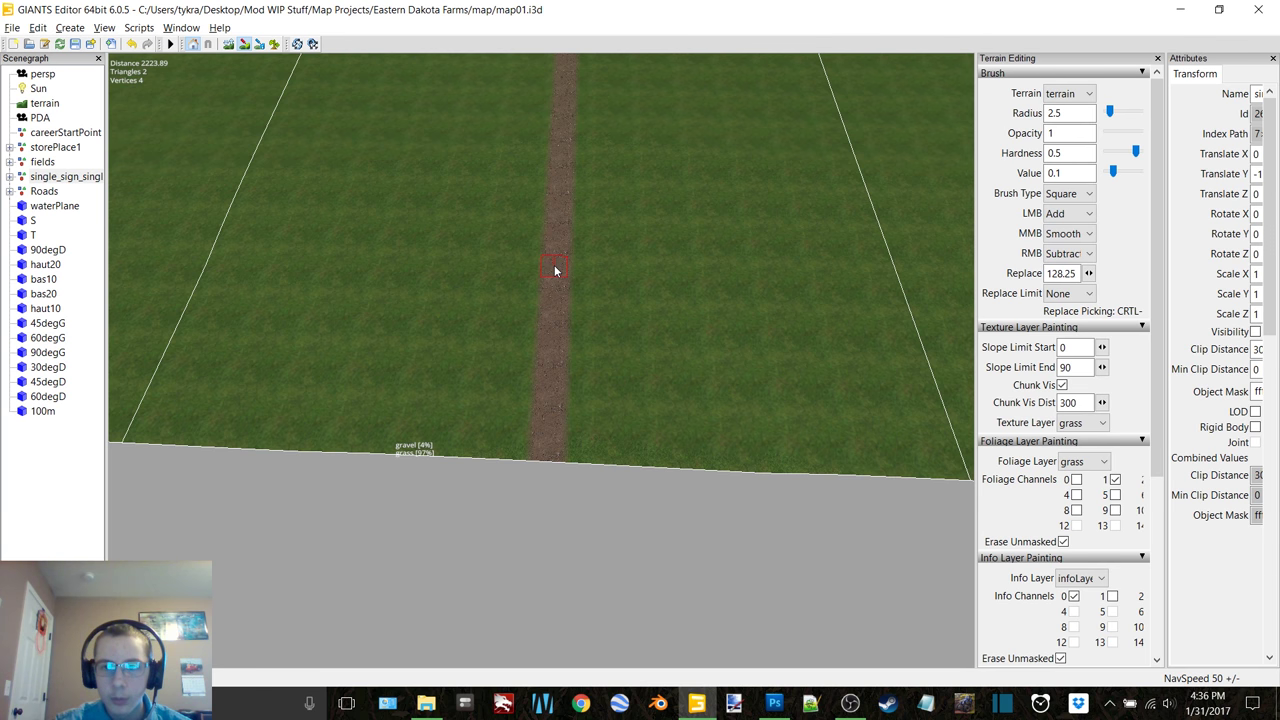
left_click(276, 45)
scroll(621, 256, "up", 10)
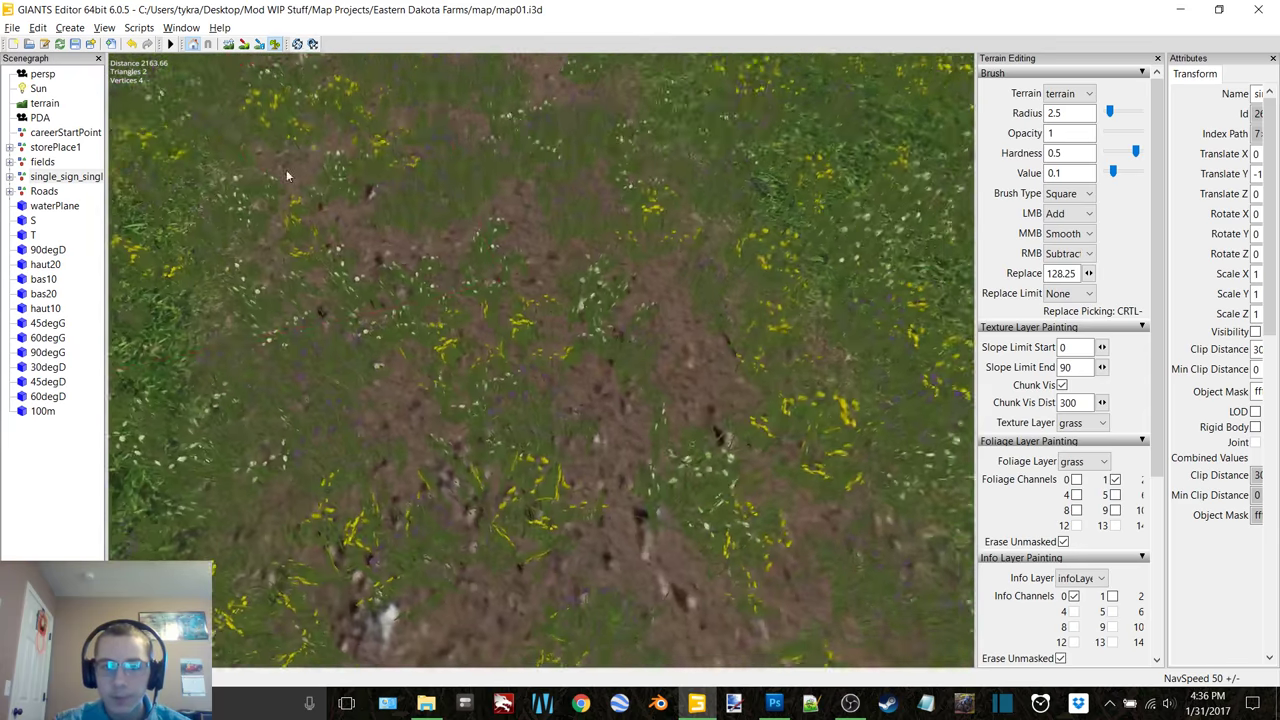
scroll(284, 176, "down", 4)
middle_click_drag(425, 145, 475, 225, "alt")
left_click_drag(475, 225, 631, 199, "alt")
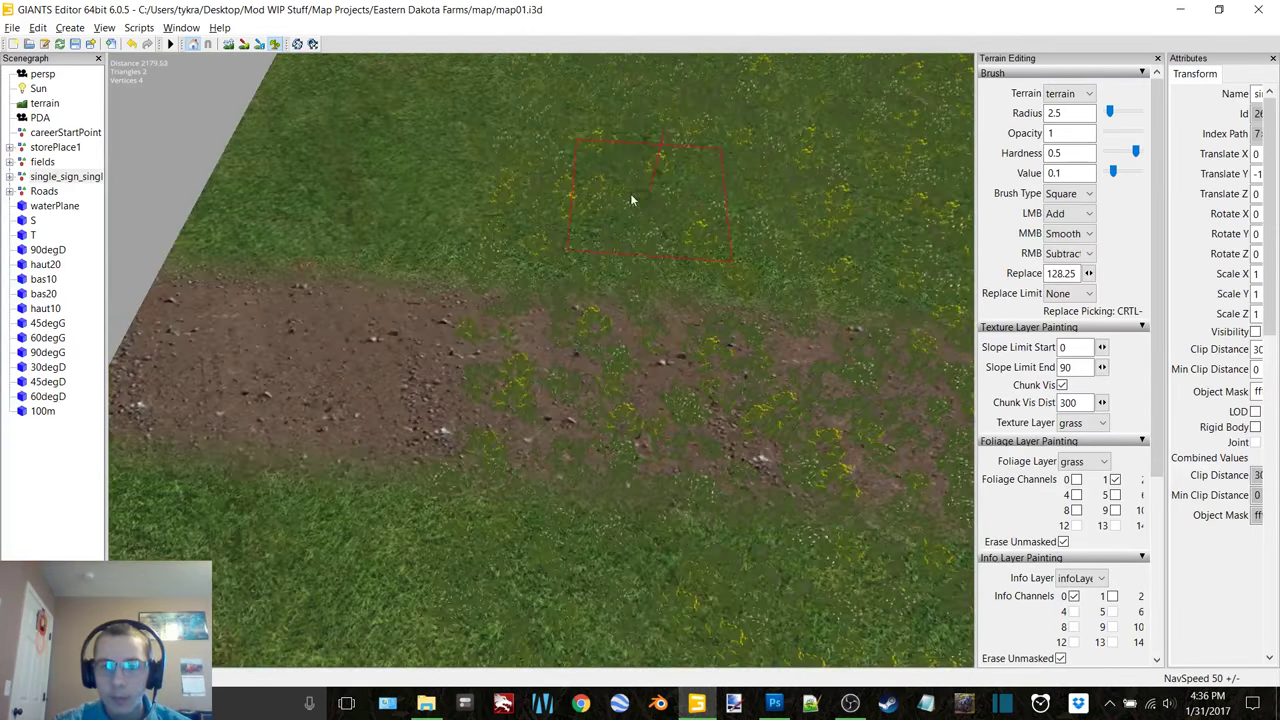
scroll(640, 193, "down", 3)
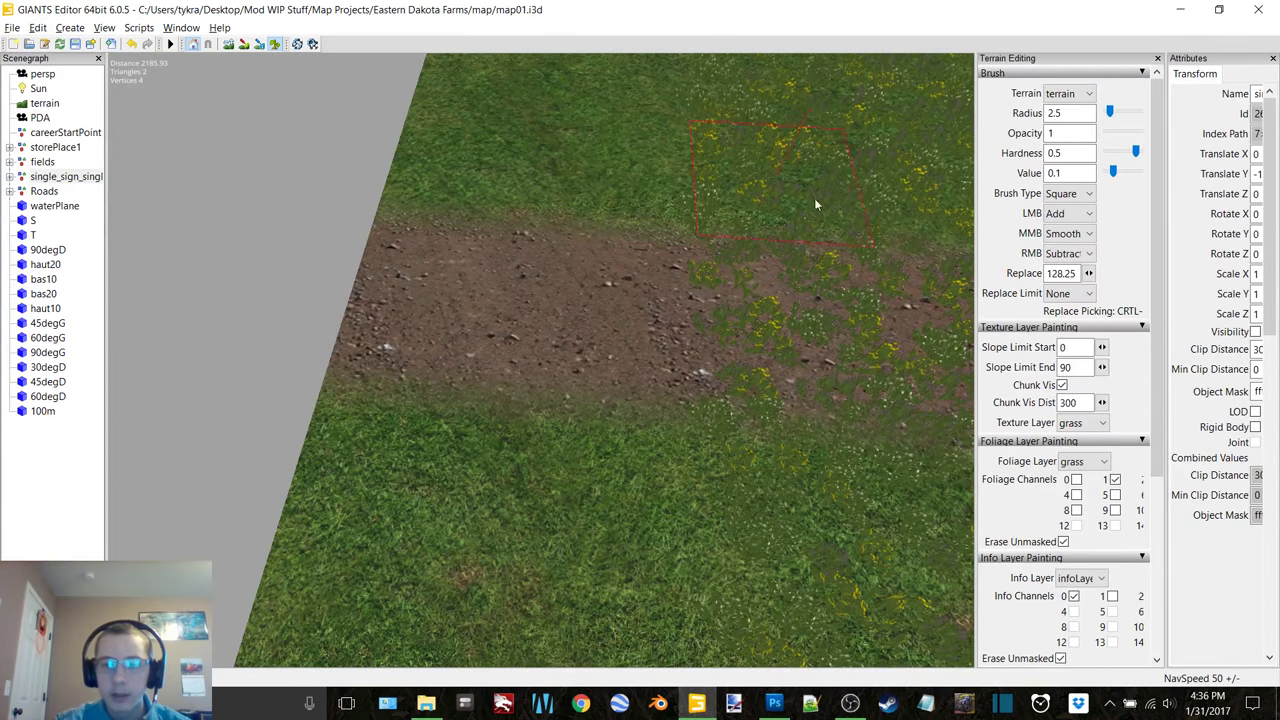
left_click_drag(978, 456, 955, 456)
left_click(79, 46)
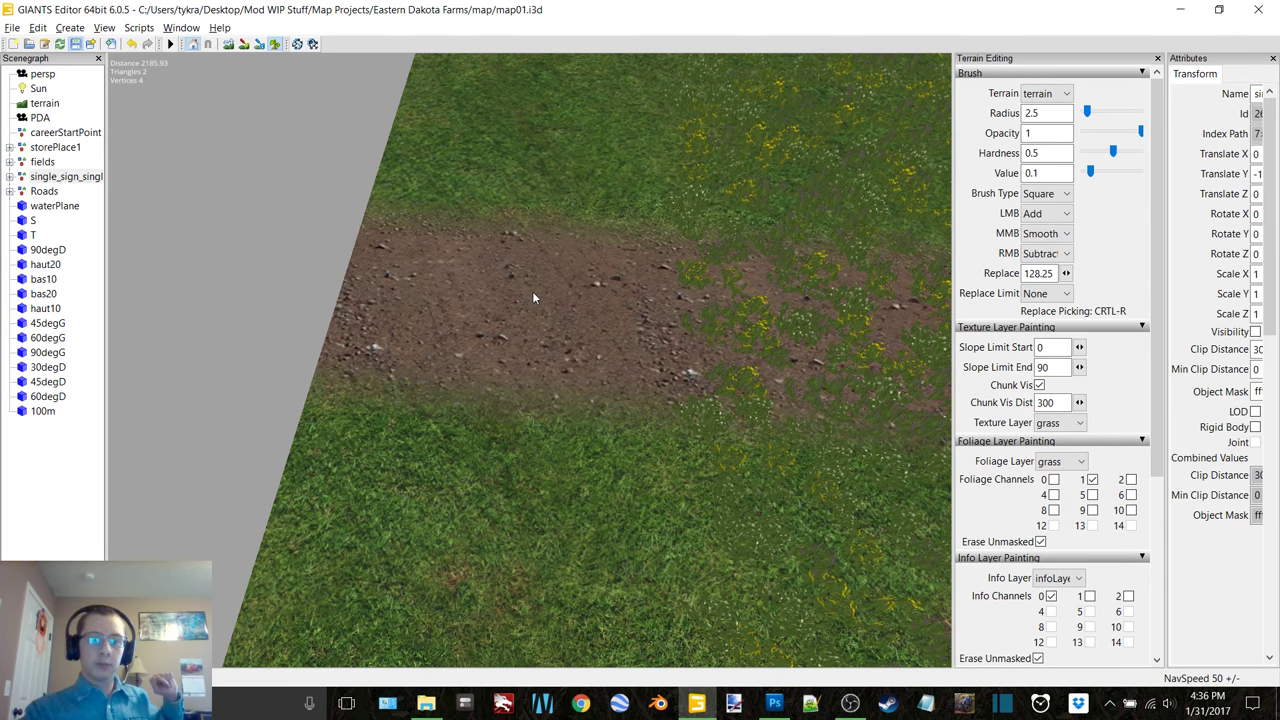
Step: Enable foliage channel 6 for the grass layer and paint foliage on the ground beside the gravel road's end
left_click(1131, 495)
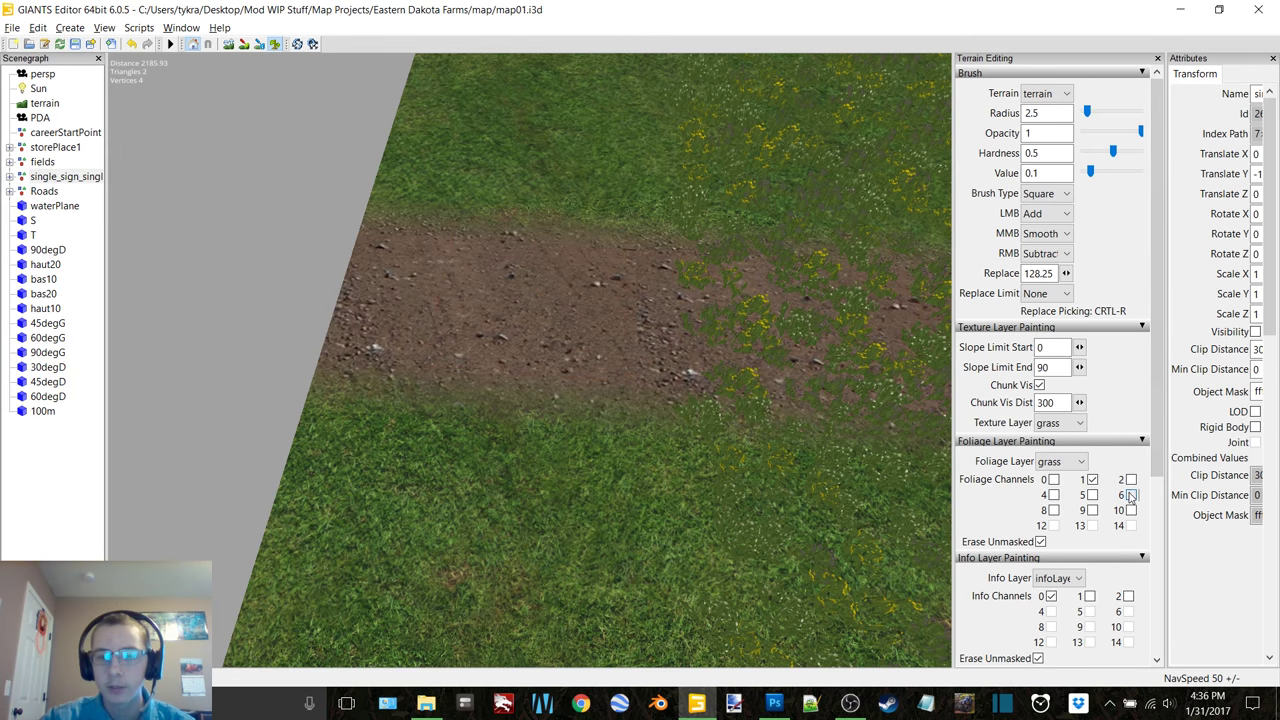
mouse_move(672, 156)
left_mouse_down()
mouse_move(654, 173)
mouse_move(474, 165)
left_mouse_up()
middle_click_drag(480, 155, 527, 182, "alt")
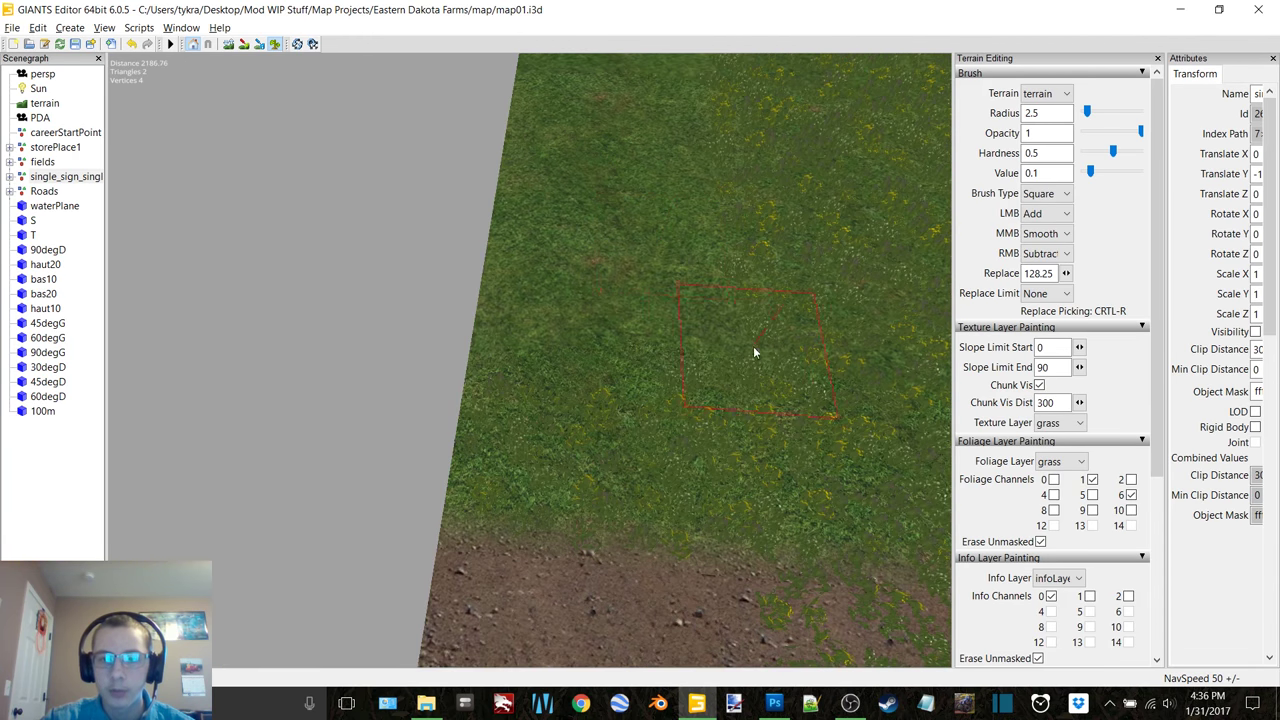
left_click_drag(753, 346, 630, 337)
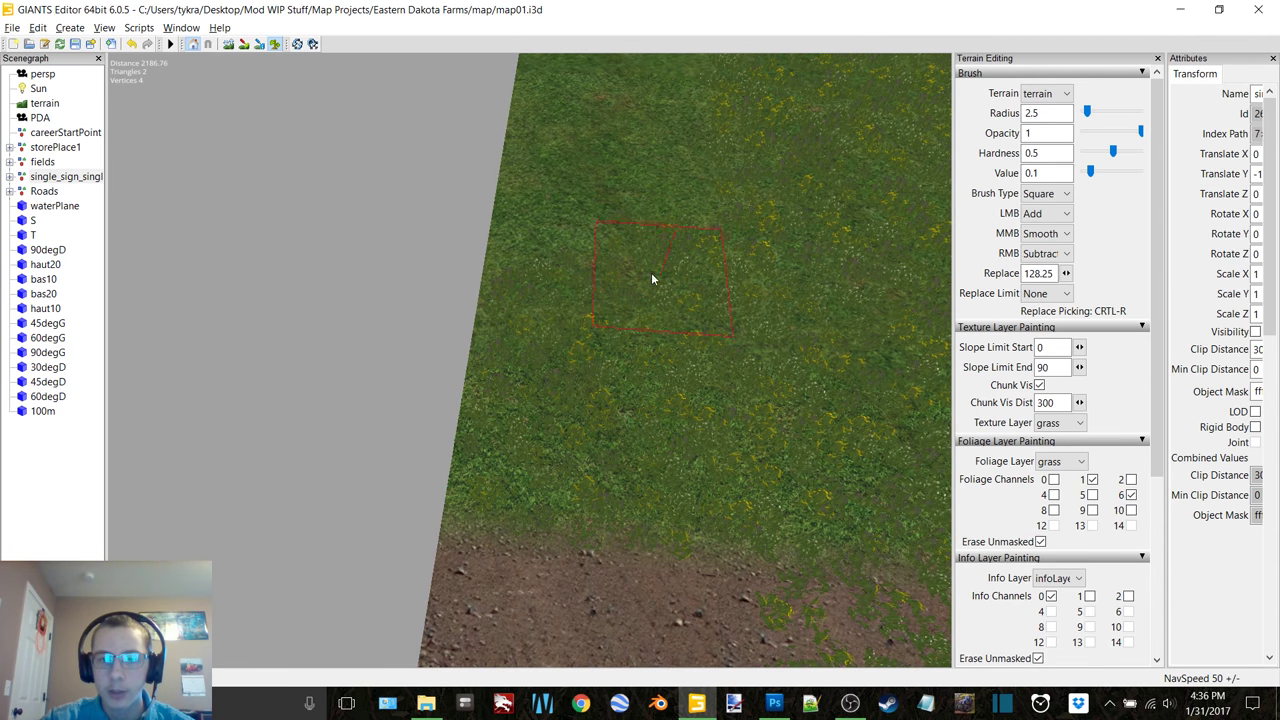
key("w")
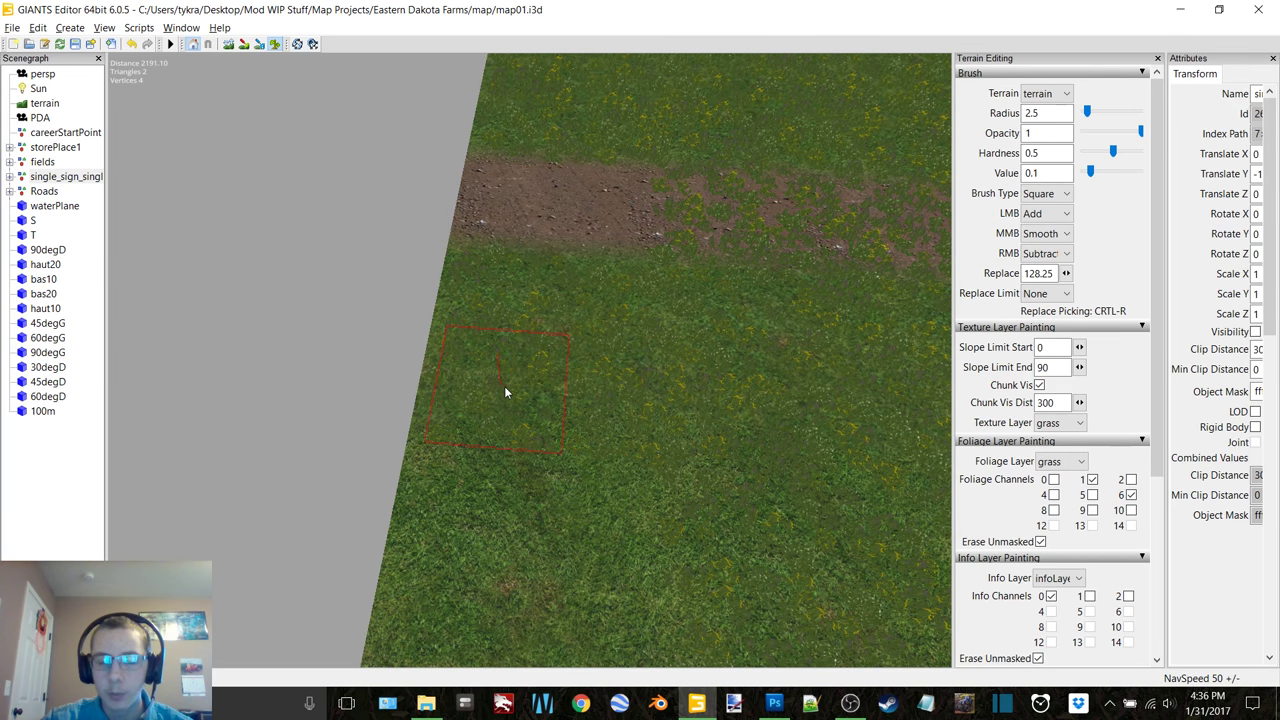
Step: Set the brush radius to 3.75 and erase the grass foliage covering the gravel road's end at the terrain edge
right_click_drag(516, 387, 558, 339, "alt")
middle_click_drag(558, 339, 541, 352, "alt")
mouse_move(541, 352)
left_mouse_down("alt")
mouse_move(713, 301)
mouse_move(658, 298)
mouse_move(672, 303)
left_mouse_up("alt")
scroll(613, 300, "up", 3)
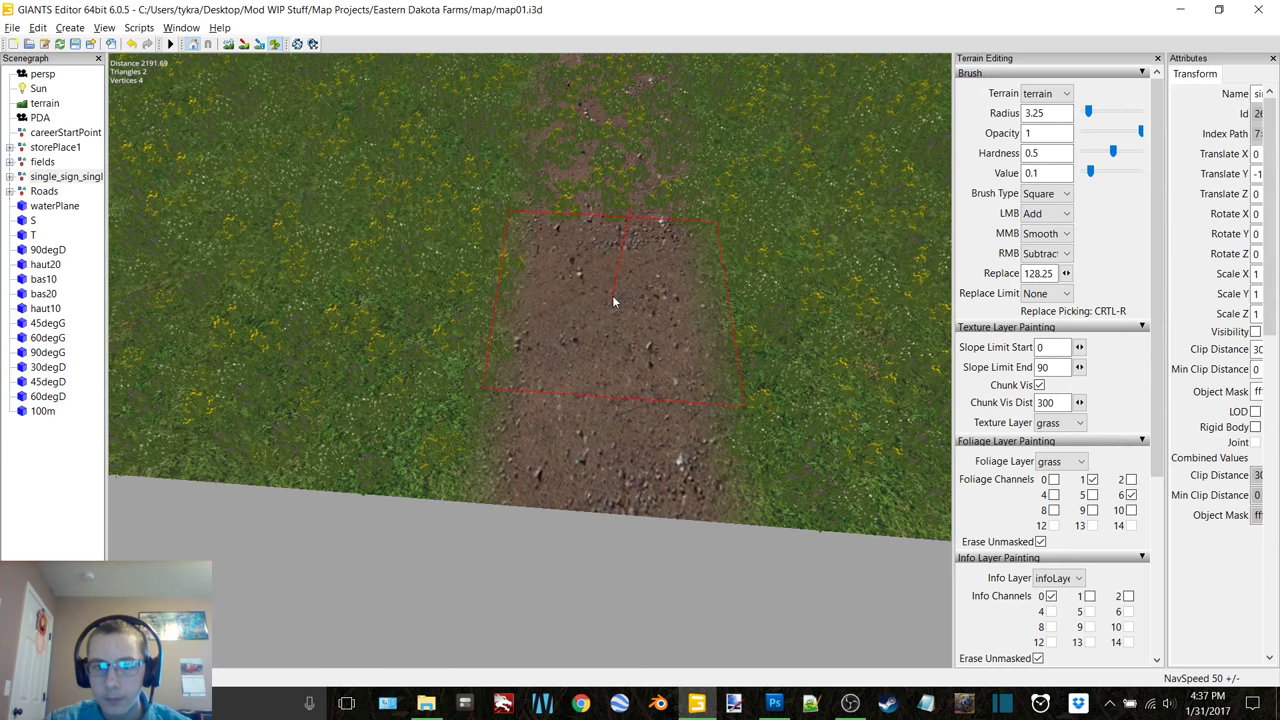
scroll(613, 300, "up", 1, "ctrl")
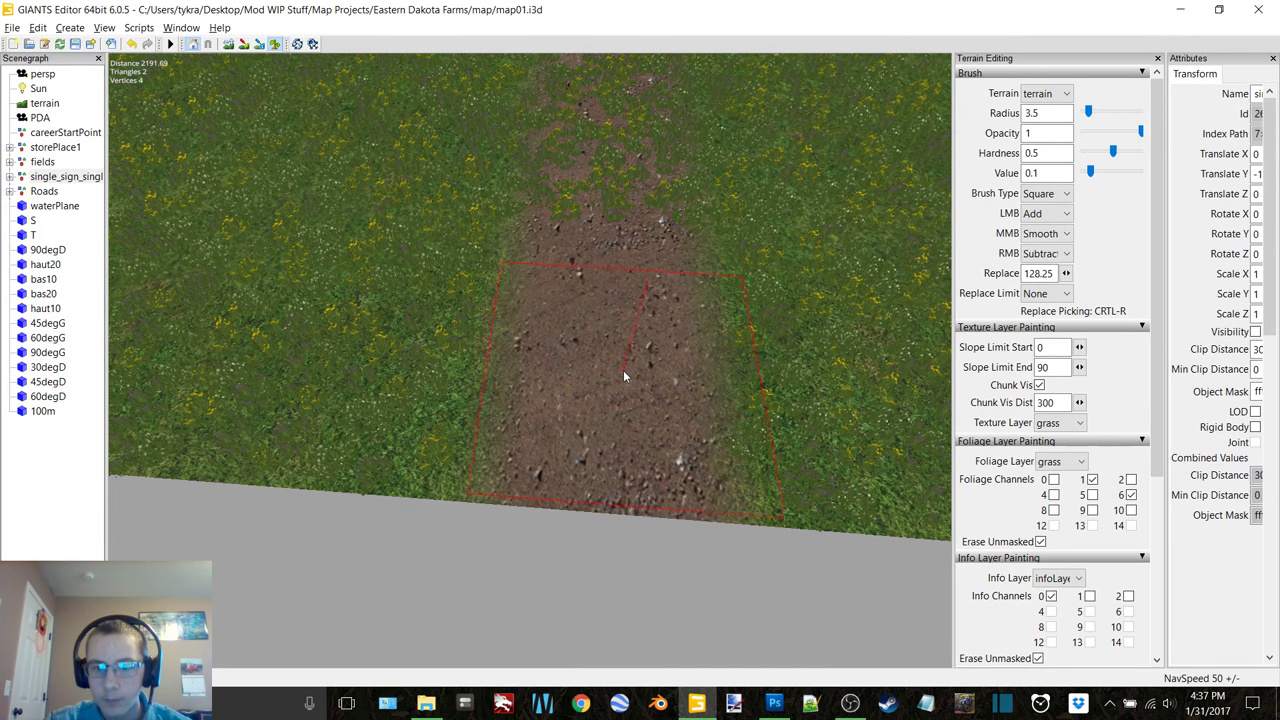
scroll(618, 364, "up", 1, "ctrl")
left_click_drag(618, 300, 620, 127)
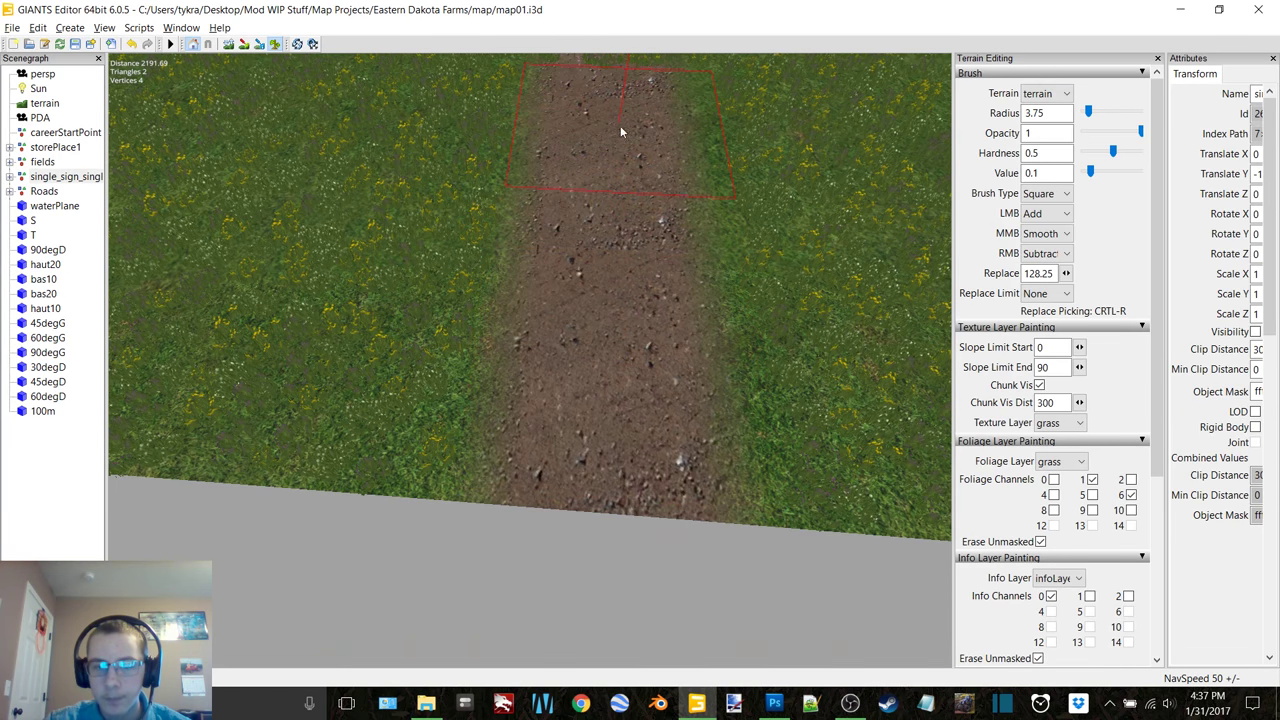
Step: Erase the grass foliage from the gravel just inward of the cleared road end
middle_click_drag(620, 127, 657, 269, "alt")
mouse_move(656, 268)
left_mouse_down("alt")
mouse_move(444, 252)
mouse_move(263, 215)
left_mouse_up("alt")
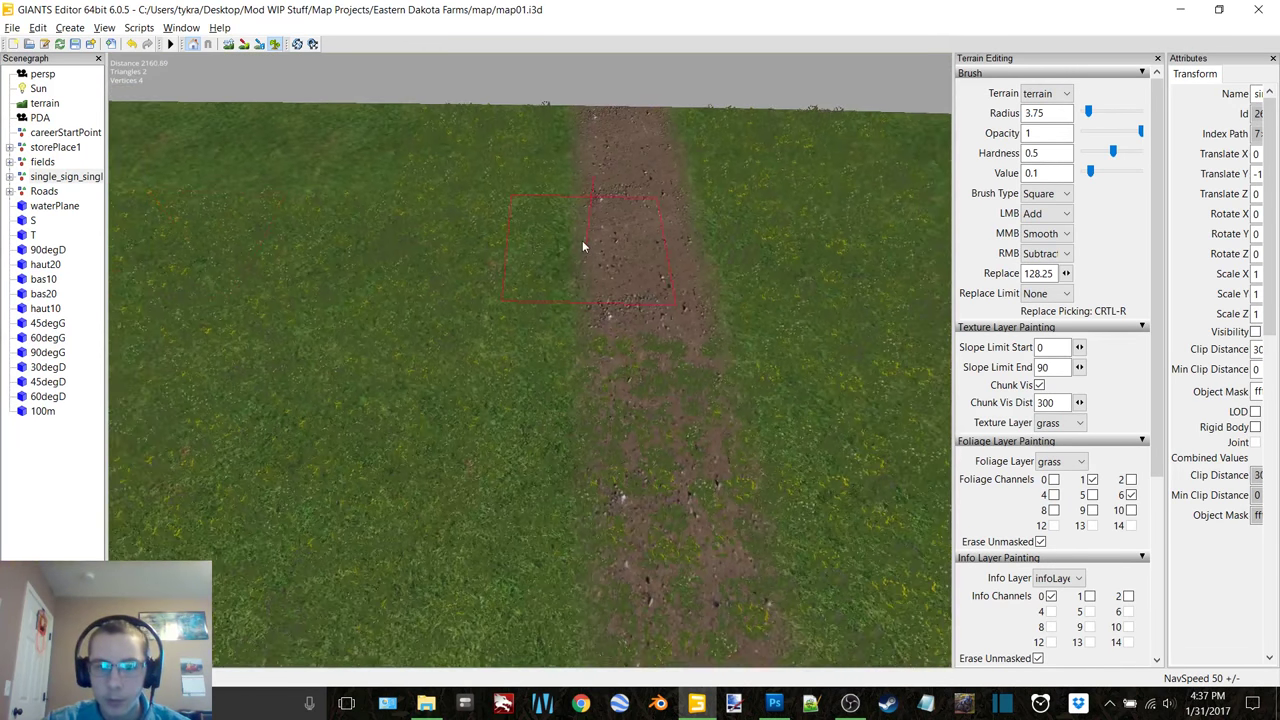
middle_click_drag(578, 236, 575, 222, "alt")
mouse_move(575, 222)
left_mouse_down("alt")
mouse_move(588, 211)
mouse_move(599, 468)
mouse_move(585, 532)
left_mouse_up("alt")
mouse_move(626, 340)
left_mouse_down()
mouse_move(604, 314)
mouse_move(587, 180)
mouse_move(587, 400)
mouse_move(570, 466)
mouse_move(613, 317)
mouse_move(596, 446)
mouse_move(613, 397)
mouse_move(591, 454)
left_mouse_up()
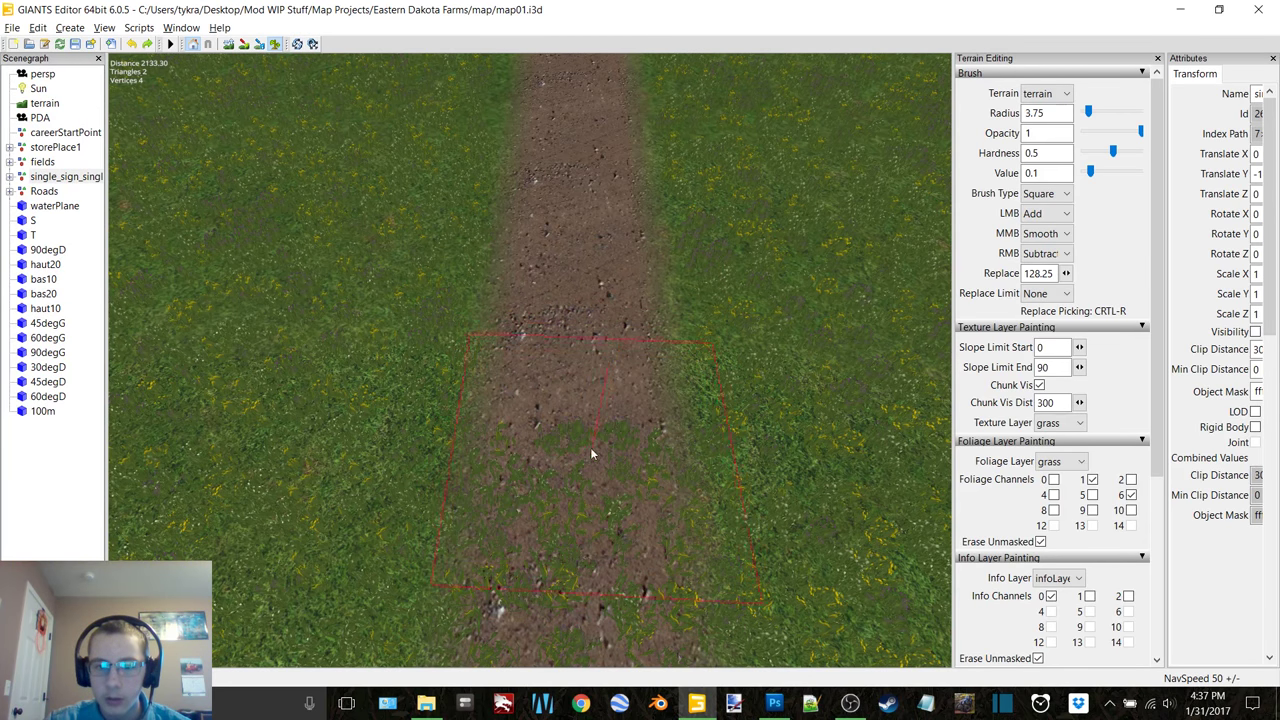
Step: Reduce the brush radius to 3.5 and continue clearing grass foliage inward along the gravel road
scroll(575, 471, "down", 1)
right_click(575, 471)
scroll(601, 408, "down", 2, "alt")
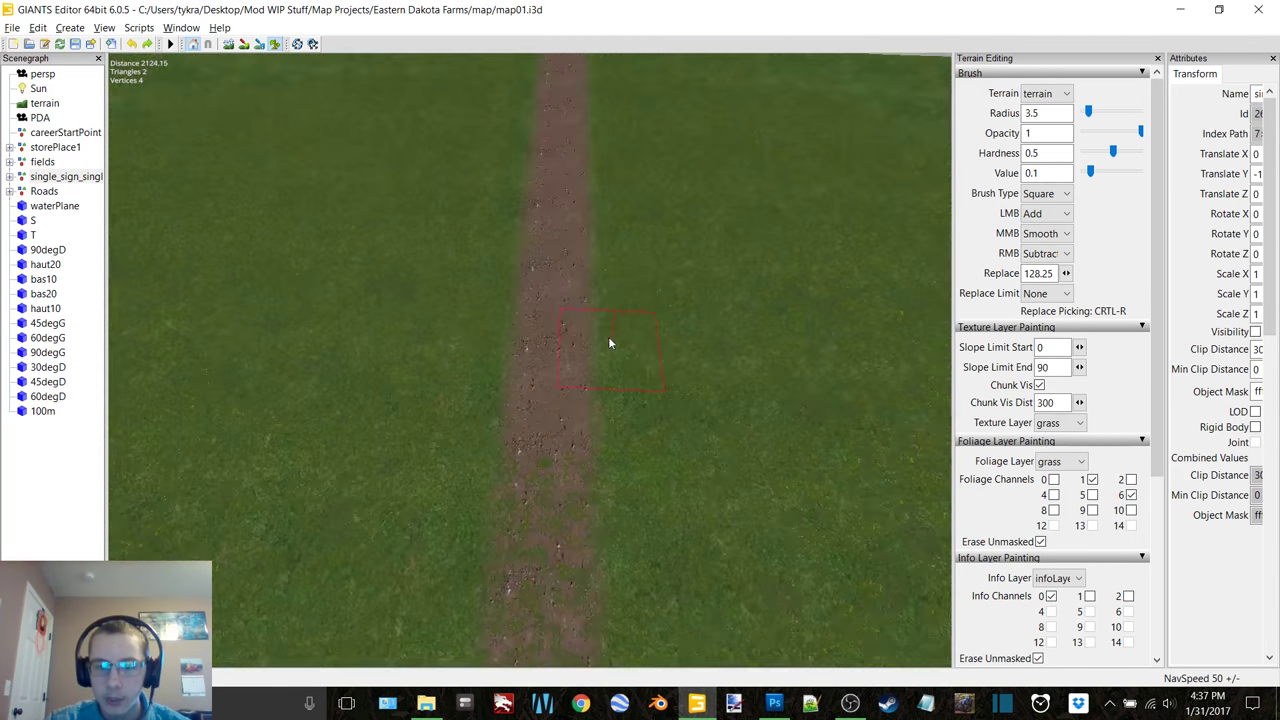
middle_click_drag(612, 326, 620, 272, "alt")
scroll(640, 204, "down", 2)
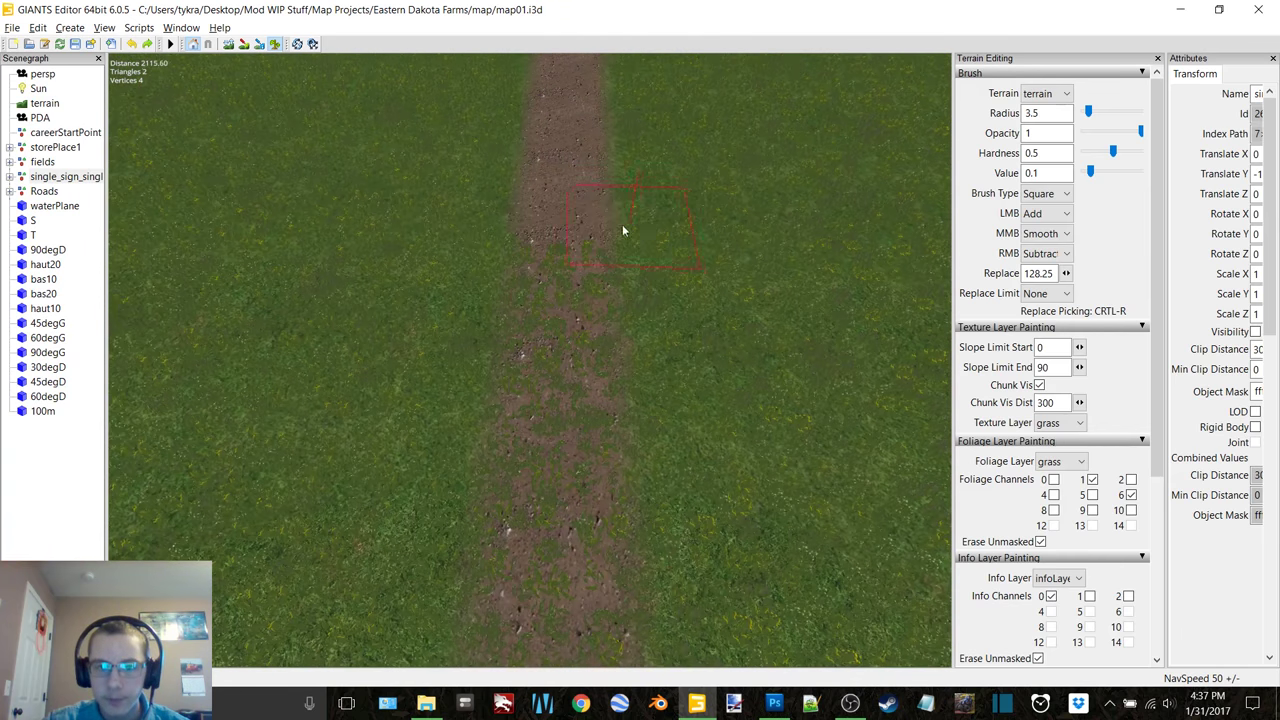
left_click_drag(561, 256, 552, 405)
middle_click_drag(572, 340, 573, 312, "alt")
scroll(575, 311, "up", 3)
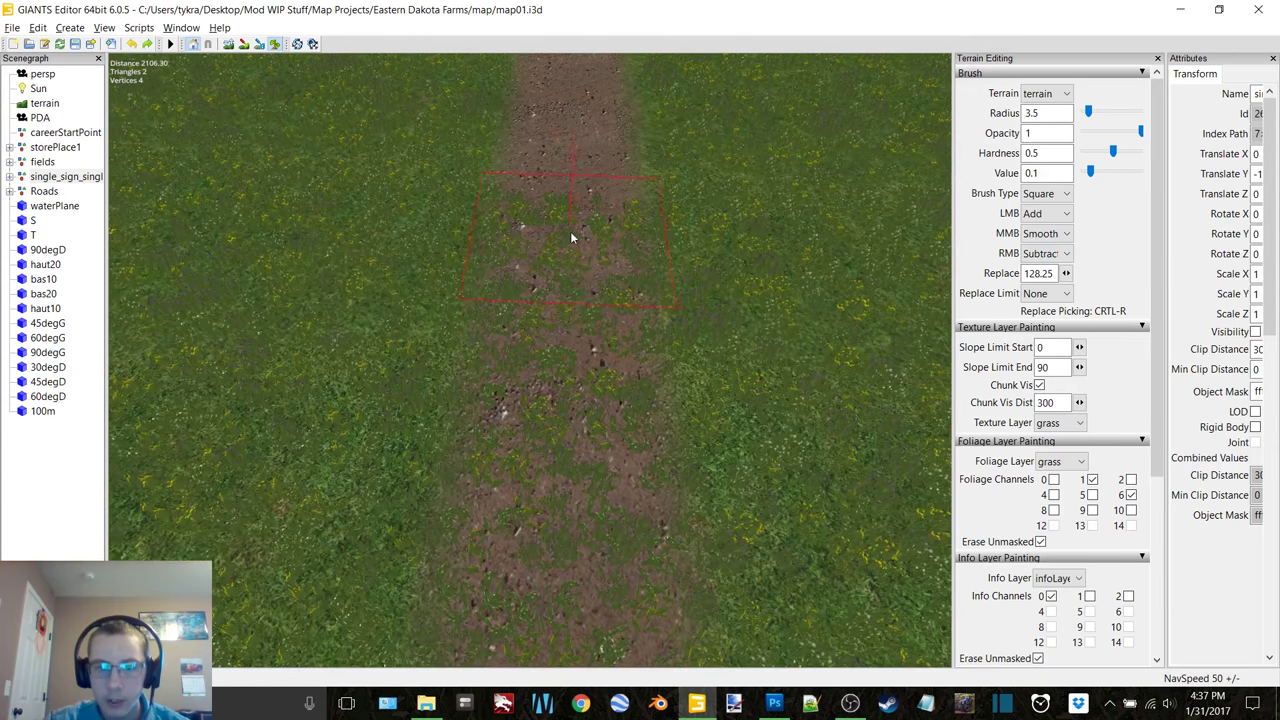
Step: Erase the foliage across the full gravel width in the next two overgrown stretches, keeping the 3.5 radius
mouse_move(572, 237)
left_mouse_down()
mouse_move(575, 450)
mouse_move(546, 563)
mouse_move(553, 614)
left_mouse_up()
scroll(618, 386, "down", 4)
mouse_move(618, 386)
middle_mouse_down("alt")
mouse_move(592, 350)
mouse_move(597, 315)
middle_mouse_up("alt")
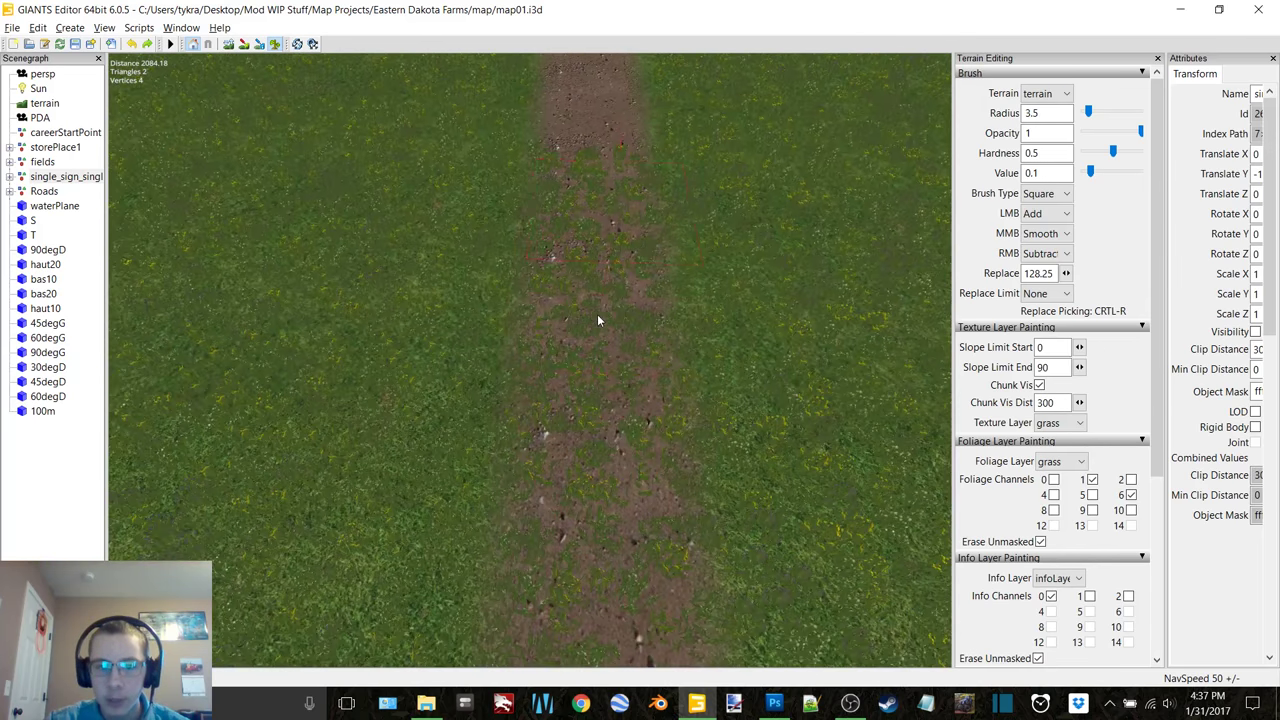
left_click_drag(592, 176, 594, 266)
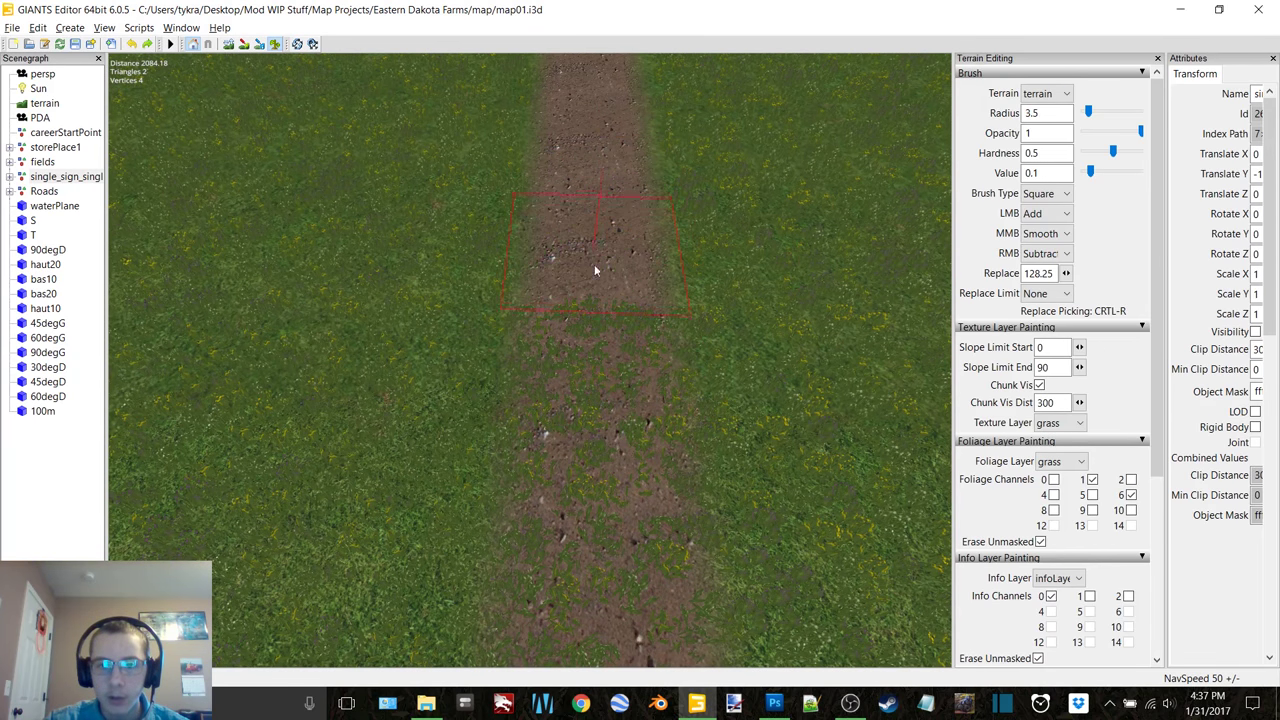
left_click_drag(593, 342, 593, 342)
left_click_drag(594, 437, 594, 468)
left_click_drag(602, 615, 625, 472)
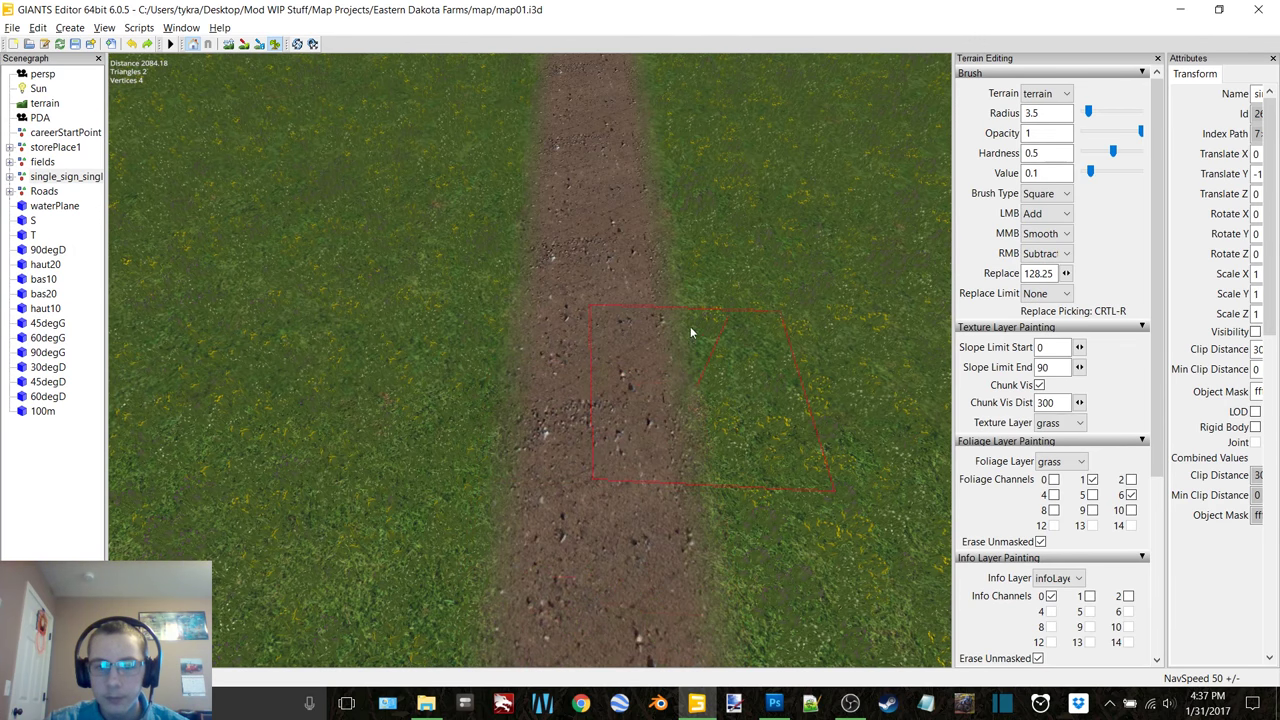
Step: Advance farther from the terrain edge and remove the grass patches from the next part of the gravel strip
scroll(688, 326, "down", 3)
middle_click_drag(630, 311, 641, 270, "alt")
scroll(641, 268, "down", 1)
left_click_drag(585, 213, 586, 278)
left_click_drag(591, 359, 590, 365)
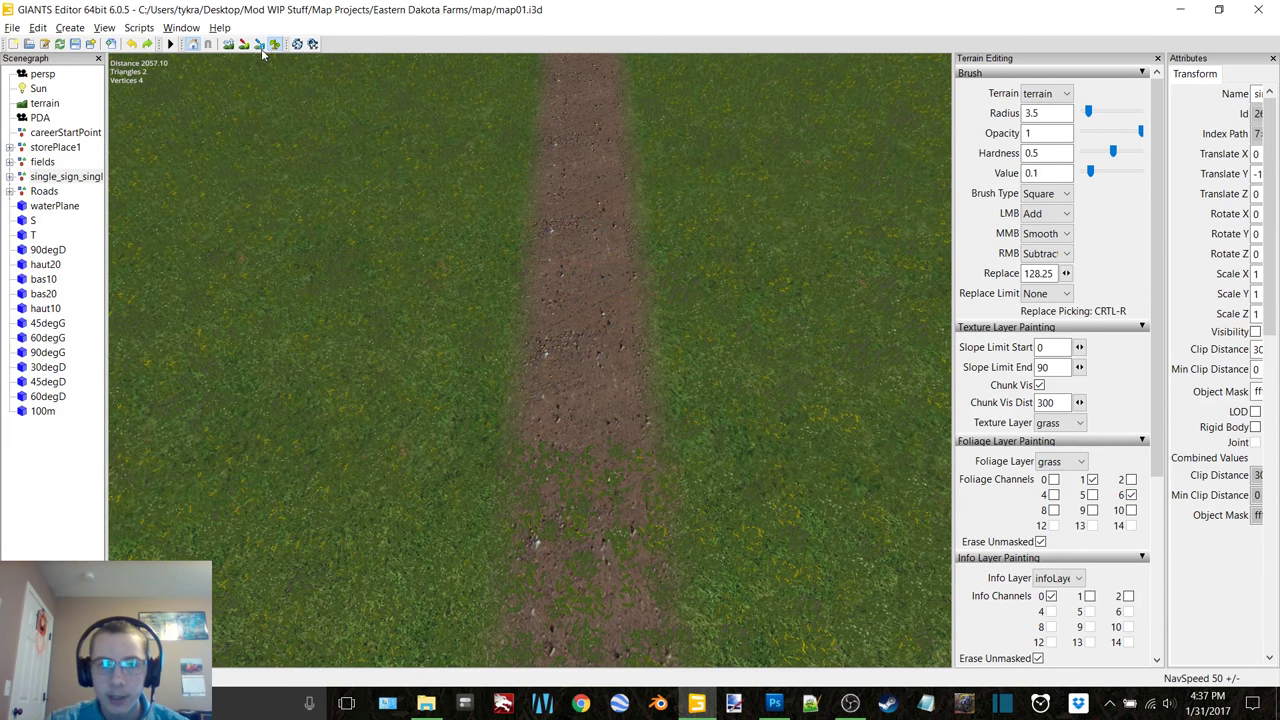
left_click(298, 45)
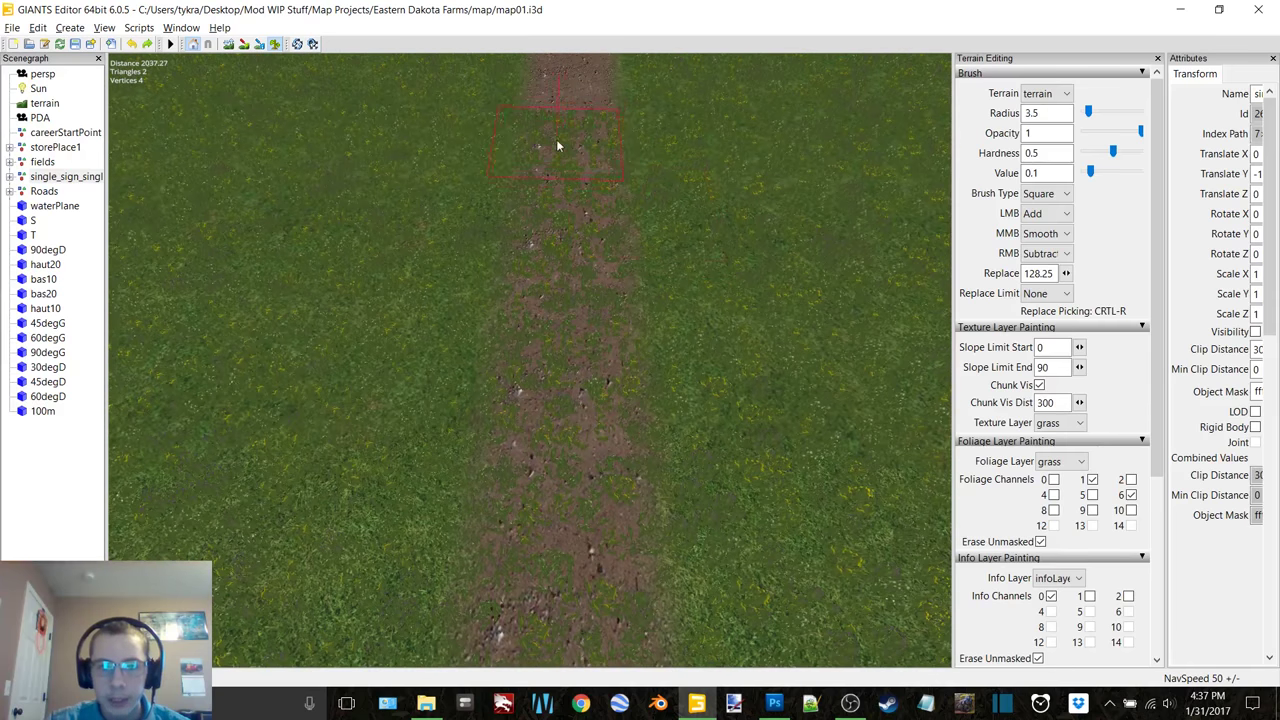
mouse_move(570, 131)
left_mouse_down()
mouse_move(582, 299)
mouse_move(563, 325)
left_mouse_up()
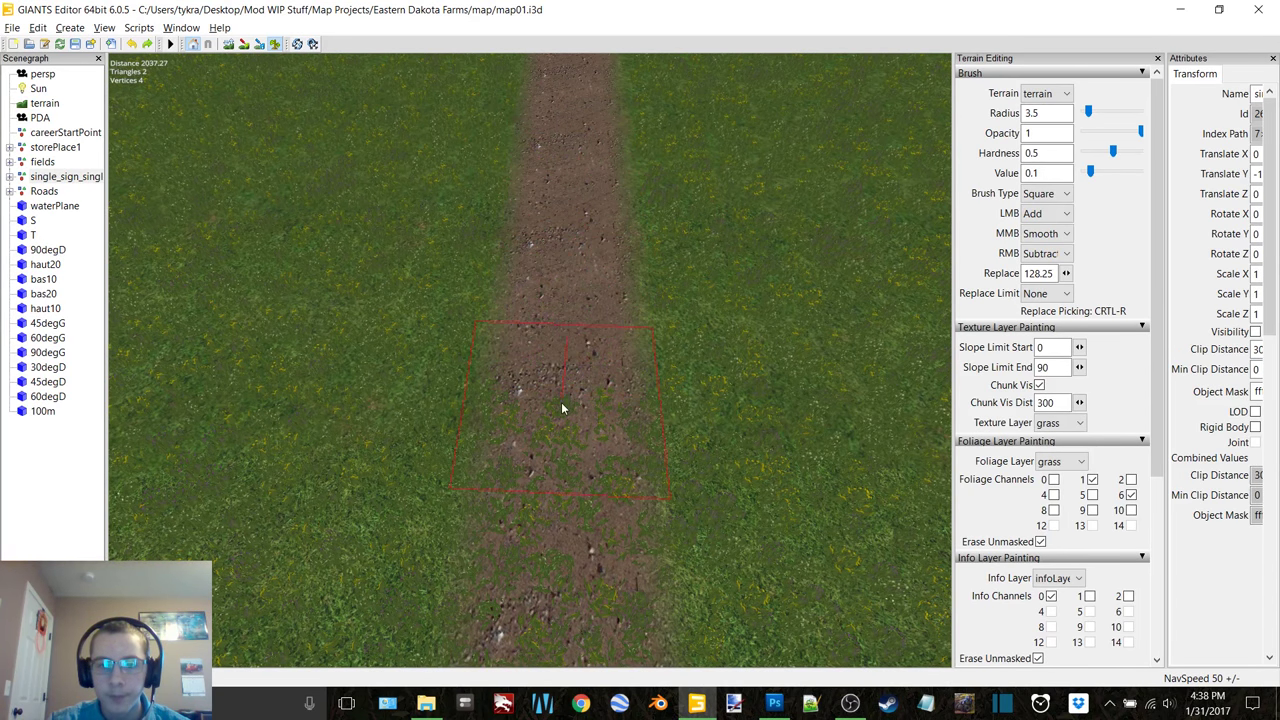
left_click_drag(561, 413, 559, 558)
Step: Extend the foliage-free strip through the following overgrown gravel, undoing a stray brush stroke along the way
scroll(564, 392, "down", 3)
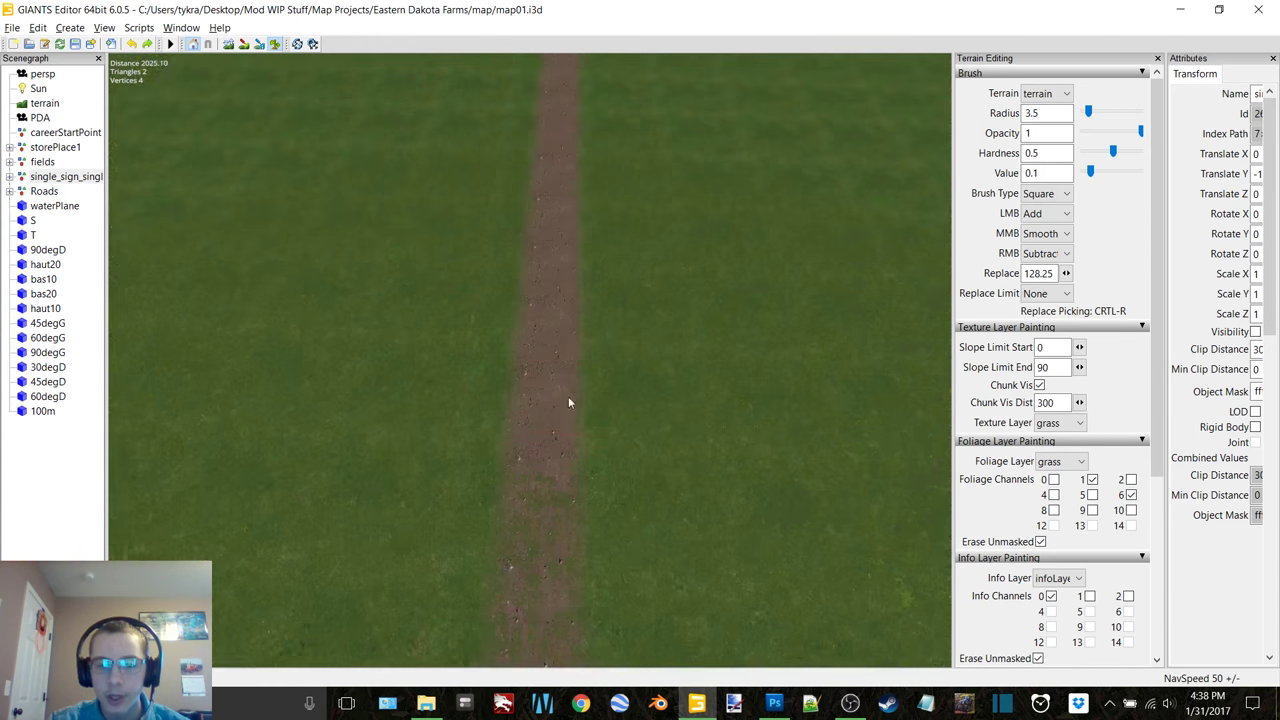
scroll(573, 325, "up", 3)
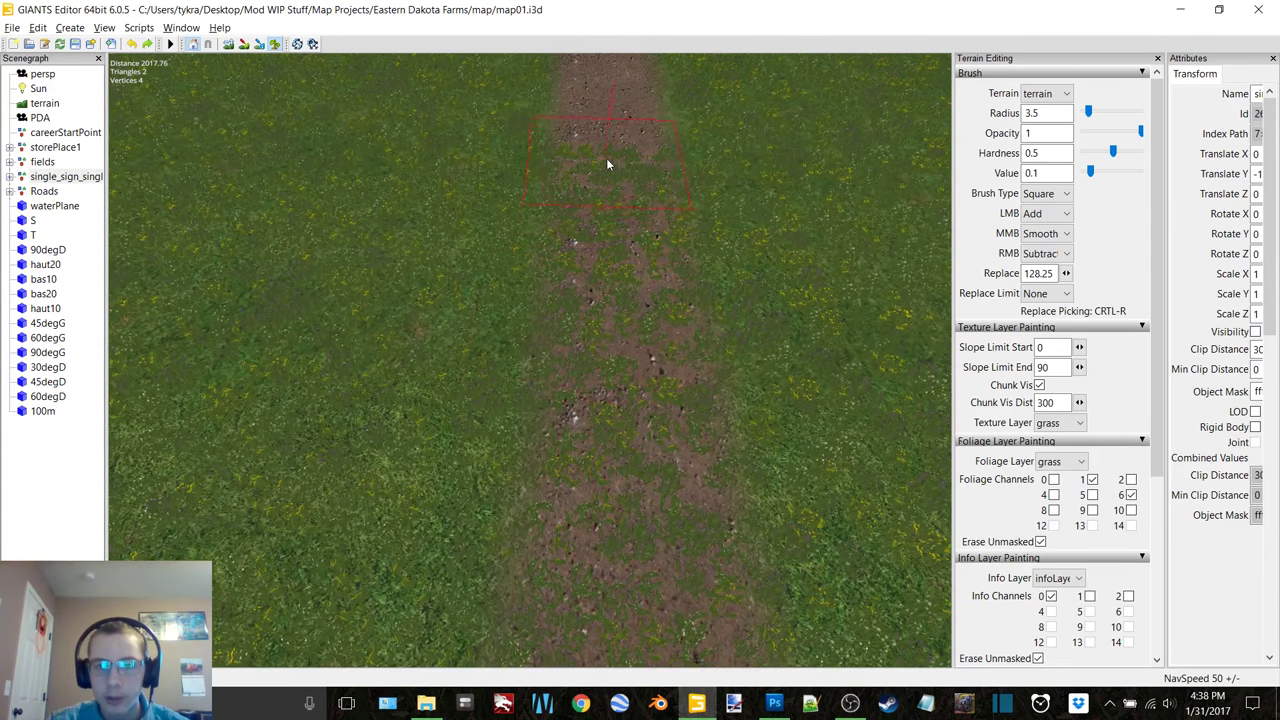
mouse_move(608, 163)
left_mouse_down()
mouse_move(625, 318)
mouse_move(574, 417)
mouse_move(622, 460)
left_mouse_up()
key("ctrl+z")
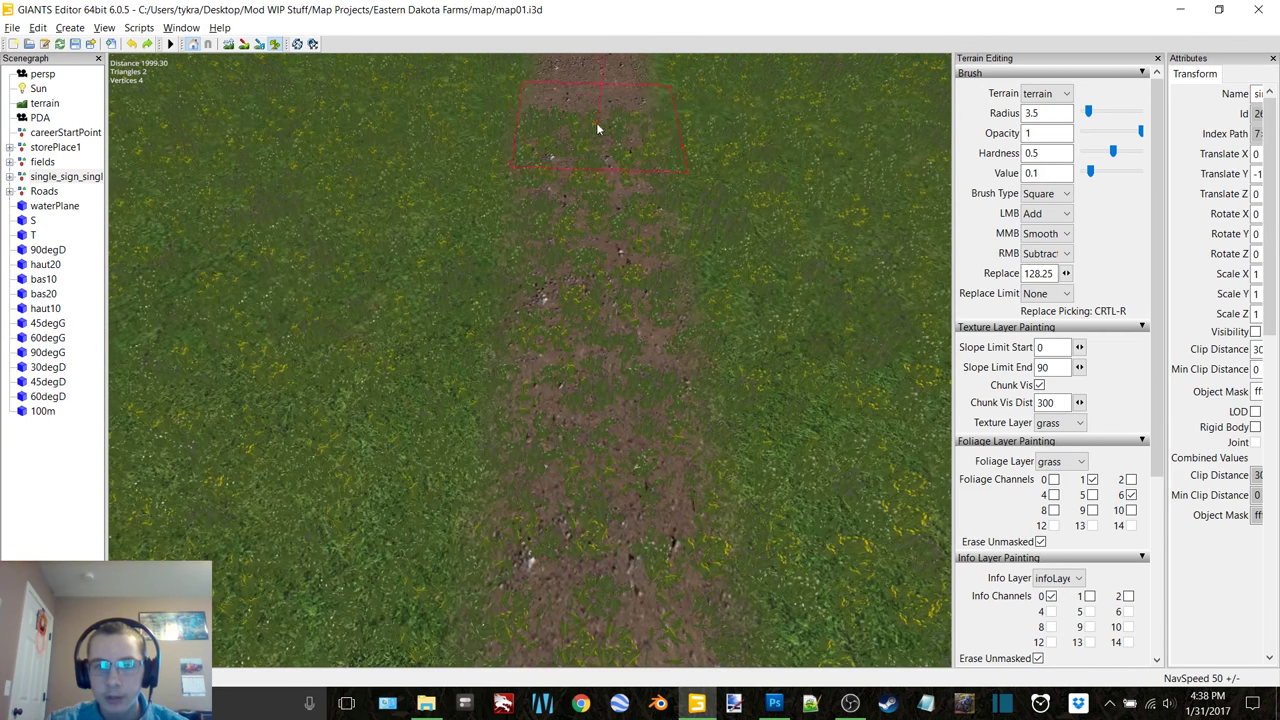
left_click_drag(593, 131, 587, 383)
middle_click_drag(587, 383, 590, 258, "alt")
left_click_drag(590, 258, 573, 170)
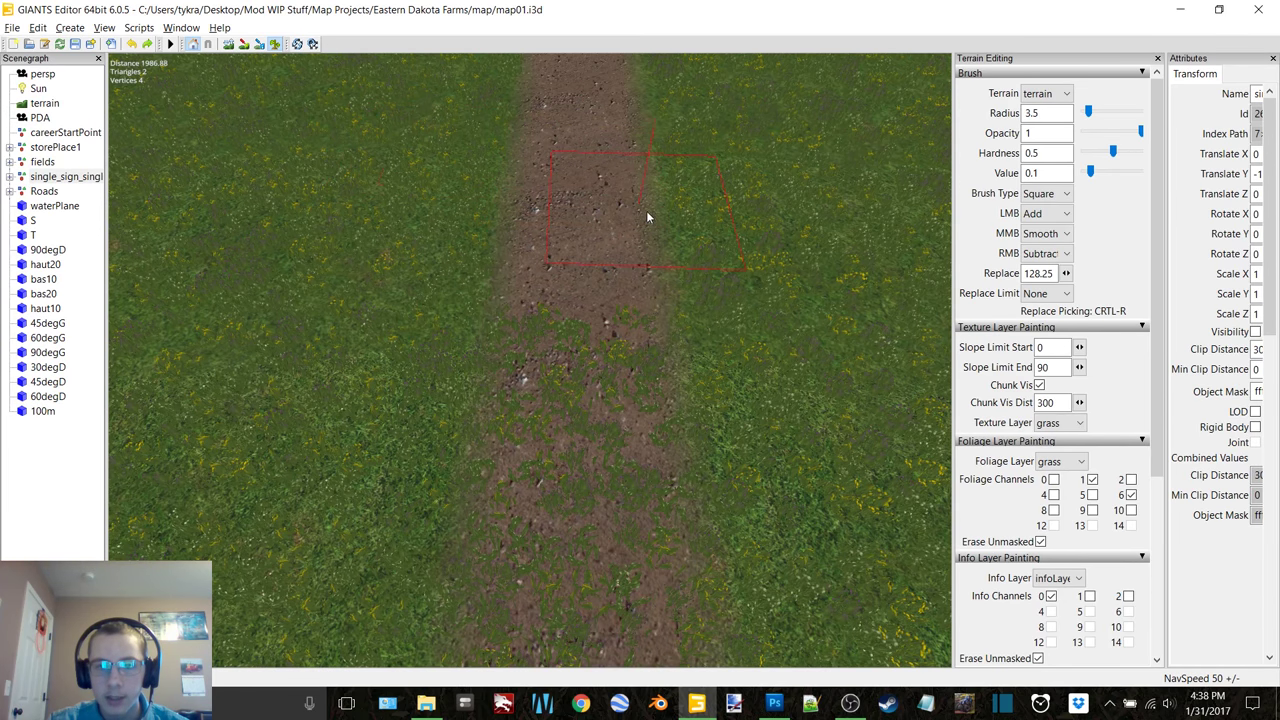
Step: Clear foliage from the next bit of gravel with a brush radius of 3.25, and return the radius to 3.5
middle_click_drag(647, 213, 641, 183, "alt")
scroll(580, 156, "down", 1, "ctrl")
right_click_drag(582, 151, 577, 234)
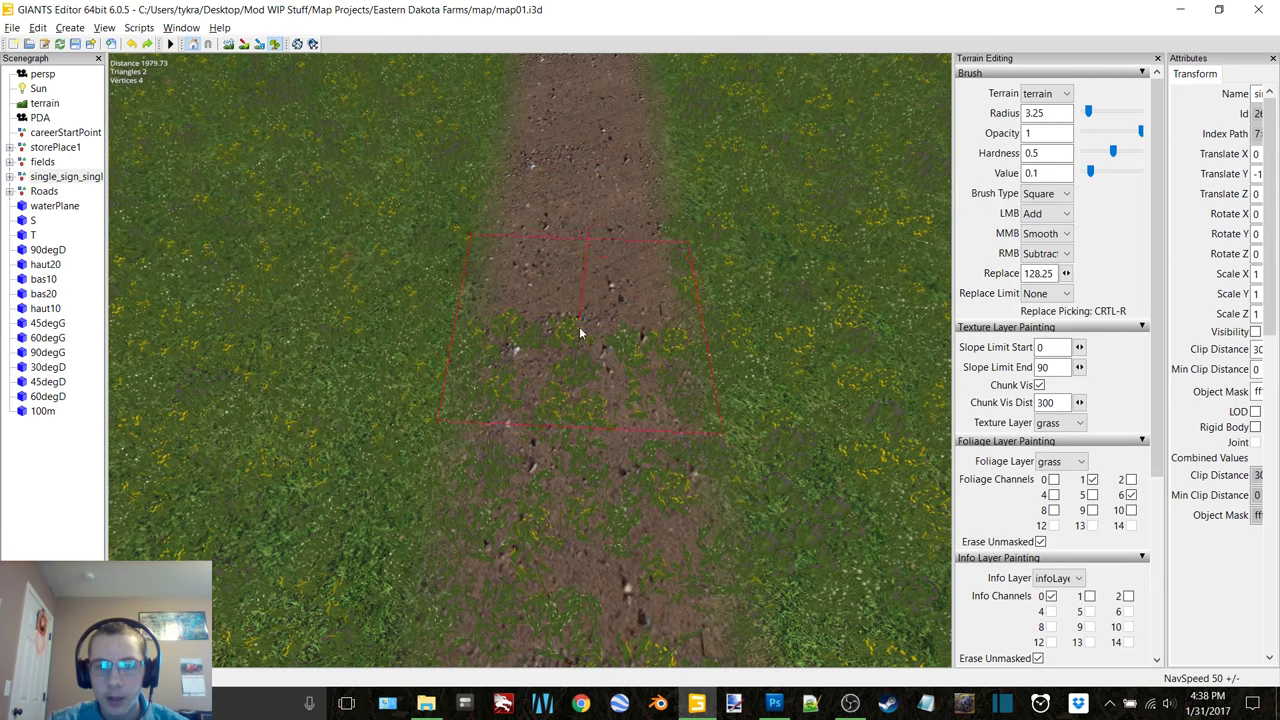
scroll(584, 254, "up", 1, "ctrl")
right_click_drag(582, 327, 591, 297)
Step: Erase the grass foliage from the road in successive patches with the 3.5 radius brush centred on the gravel
scroll(591, 297, "down", 2)
mouse_move(591, 297)
middle_mouse_down("alt")
mouse_move(587, 232)
mouse_move(620, 177)
middle_mouse_up("alt")
right_click(562, 172)
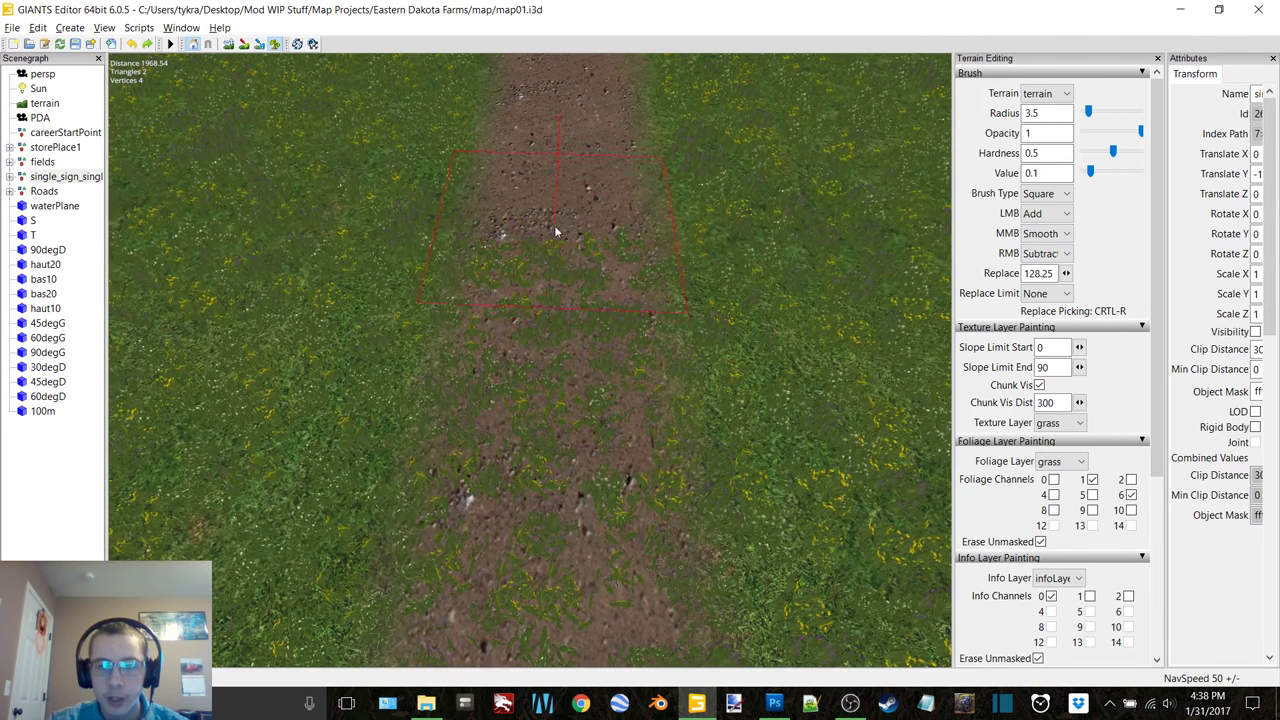
right_click(558, 264)
scroll(558, 264, "down", 2)
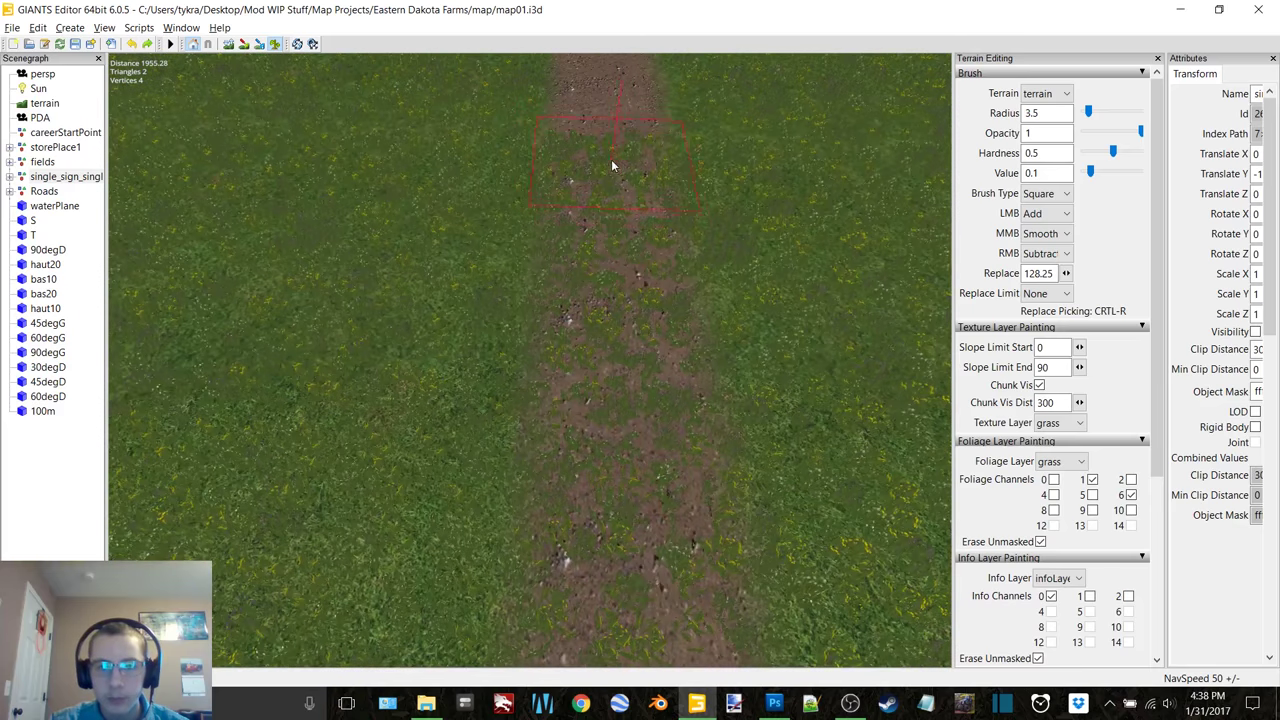
right_click(609, 163)
right_click(611, 217)
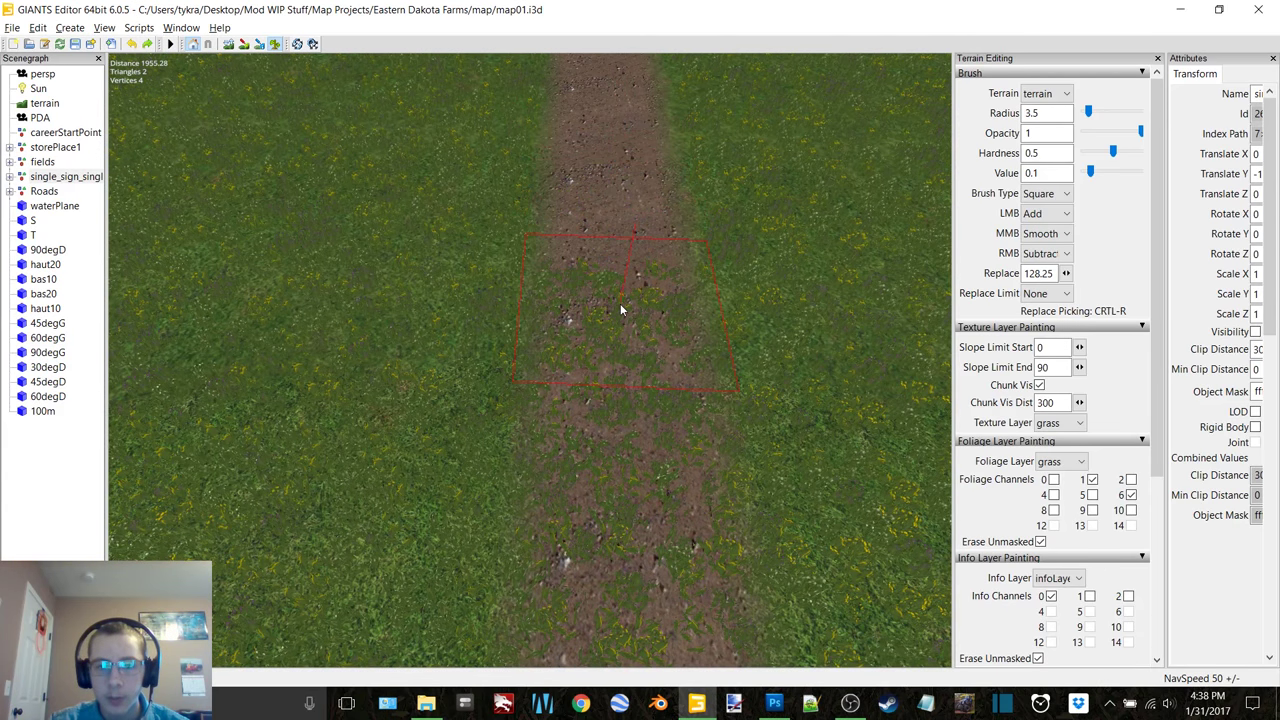
right_click(620, 303)
Step: Continue removing foliage from where the cleared gravel ends, working farther inward along the road
scroll(625, 247, "down", 2)
middle_click_drag(625, 247, 609, 190, "alt")
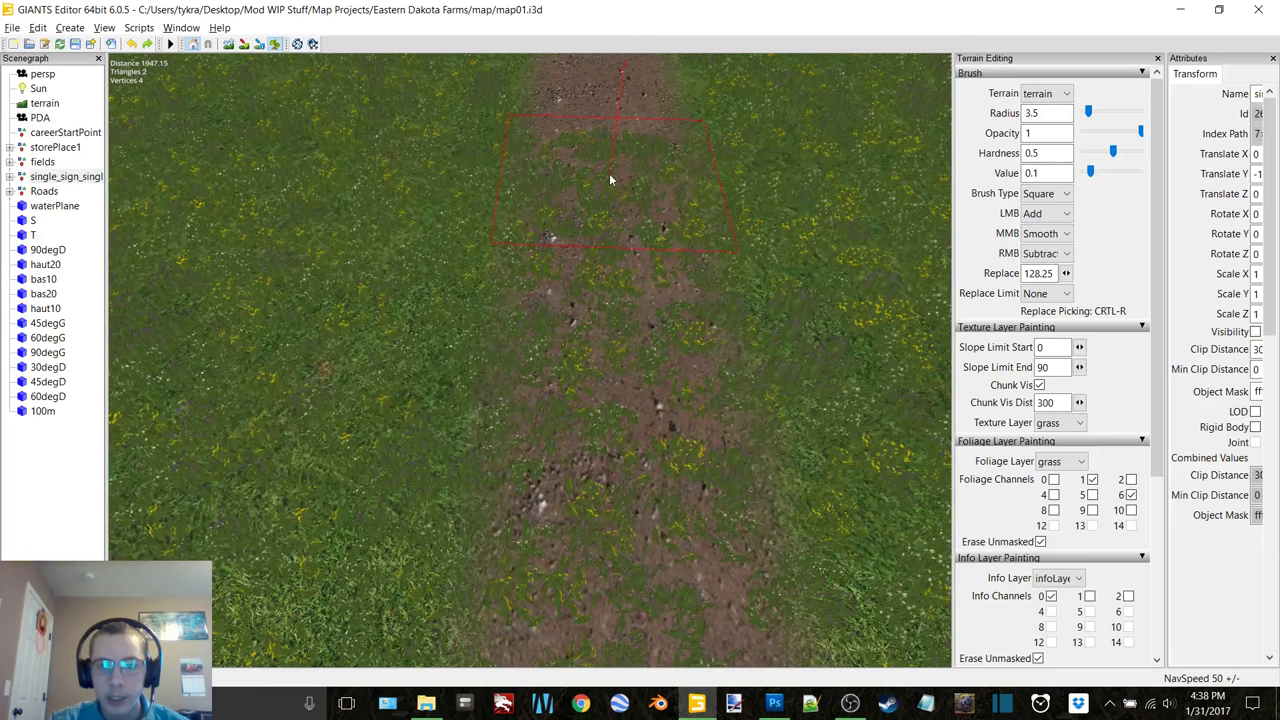
right_click(610, 176)
right_click(619, 290)
scroll(636, 262, "down", 2)
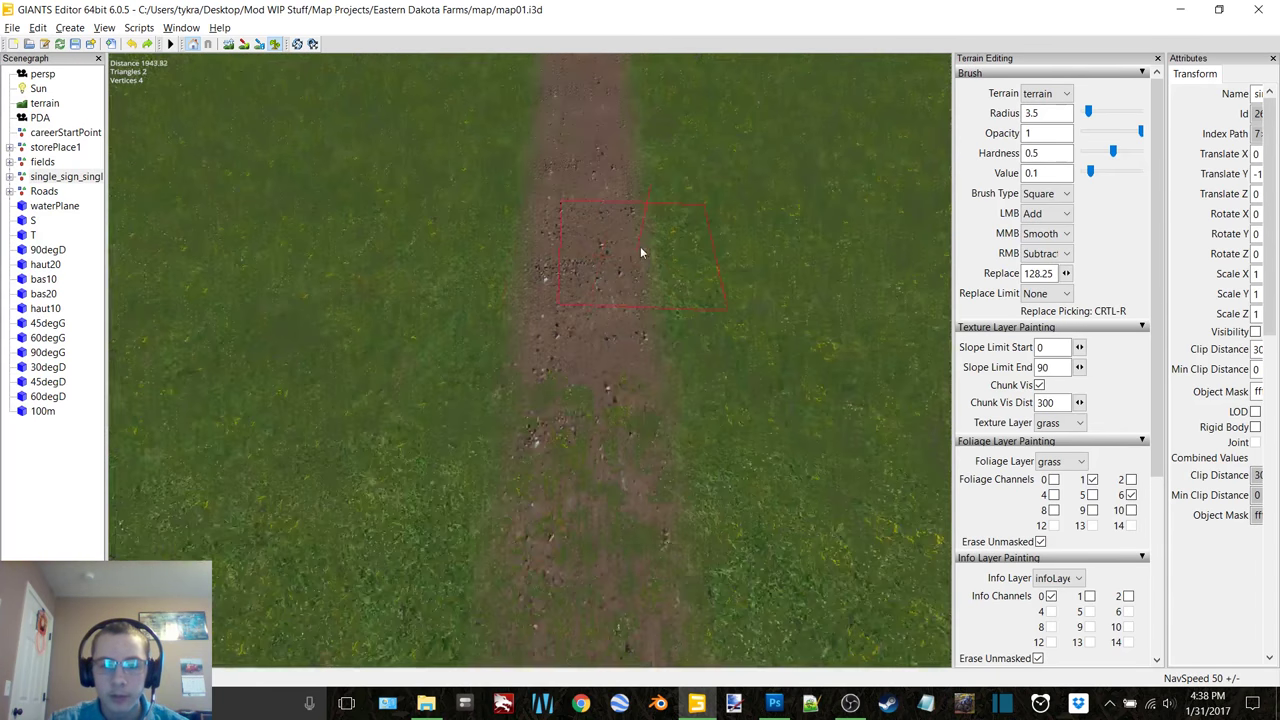
scroll(640, 252, "up", 2)
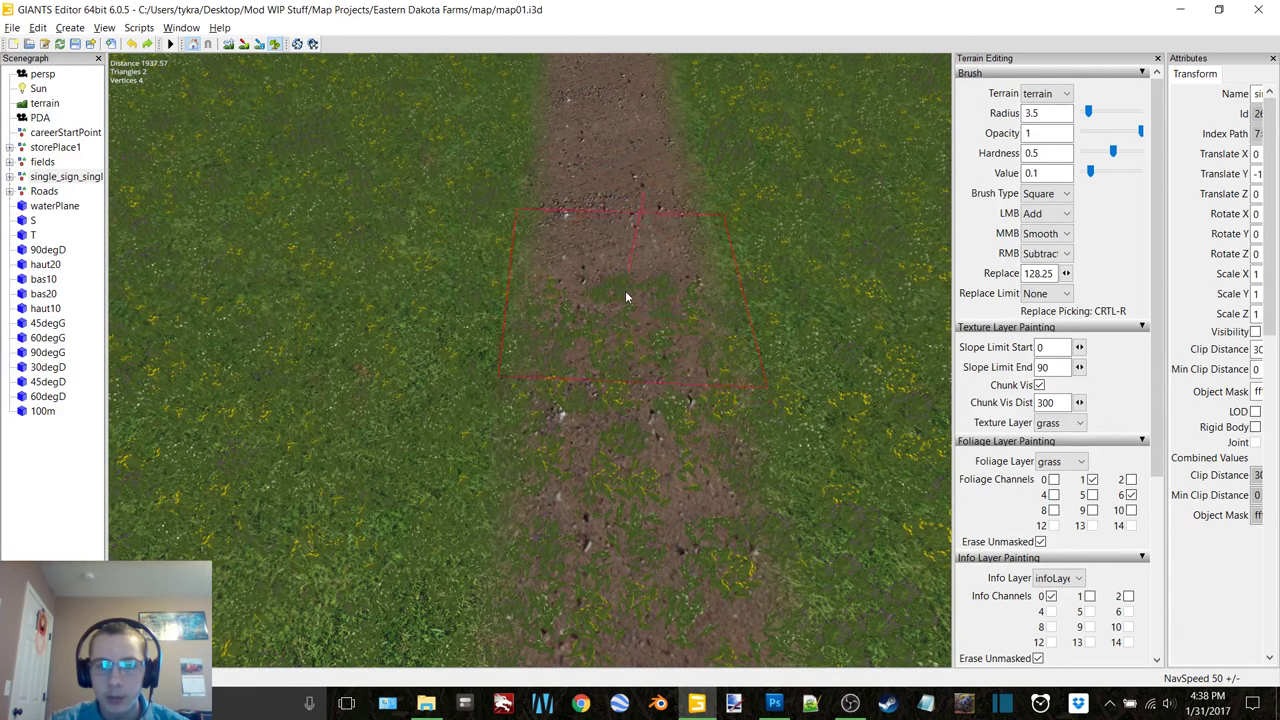
scroll(626, 295, "down", 2)
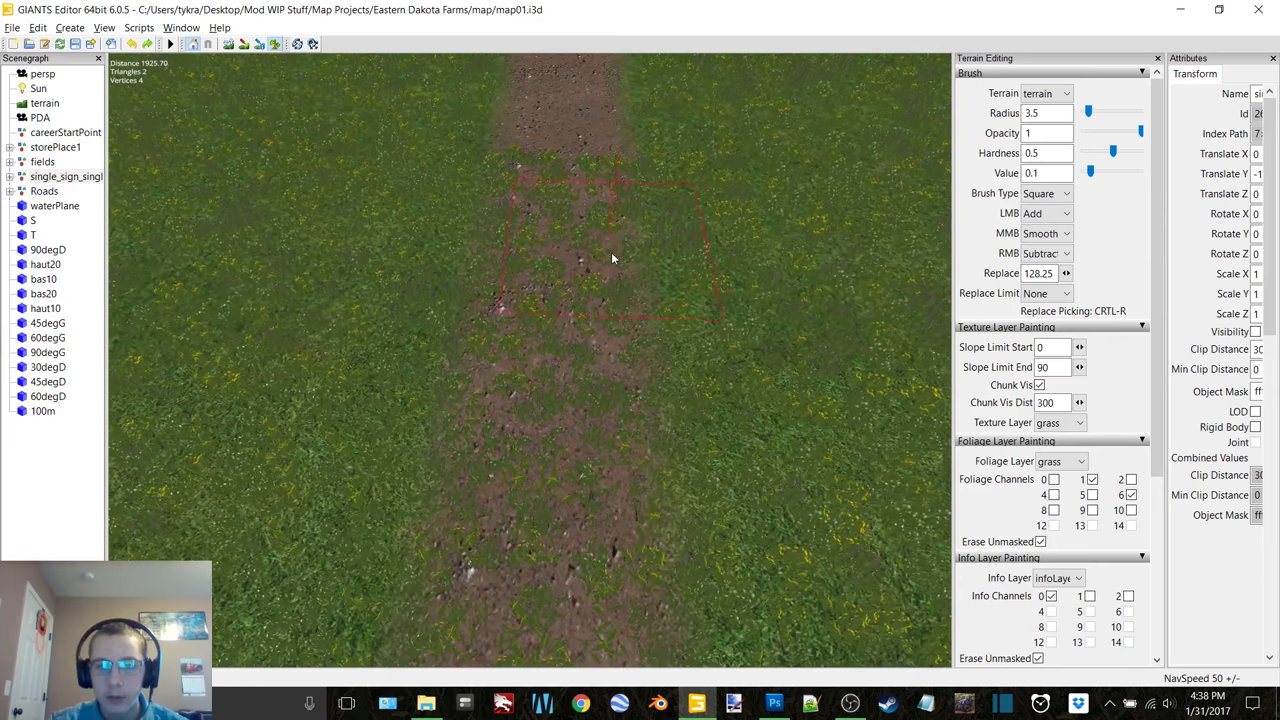
Step: Lengthen the cleared strip by erasing the grass from several more overgrown sections of the gravel road
right_click(563, 188)
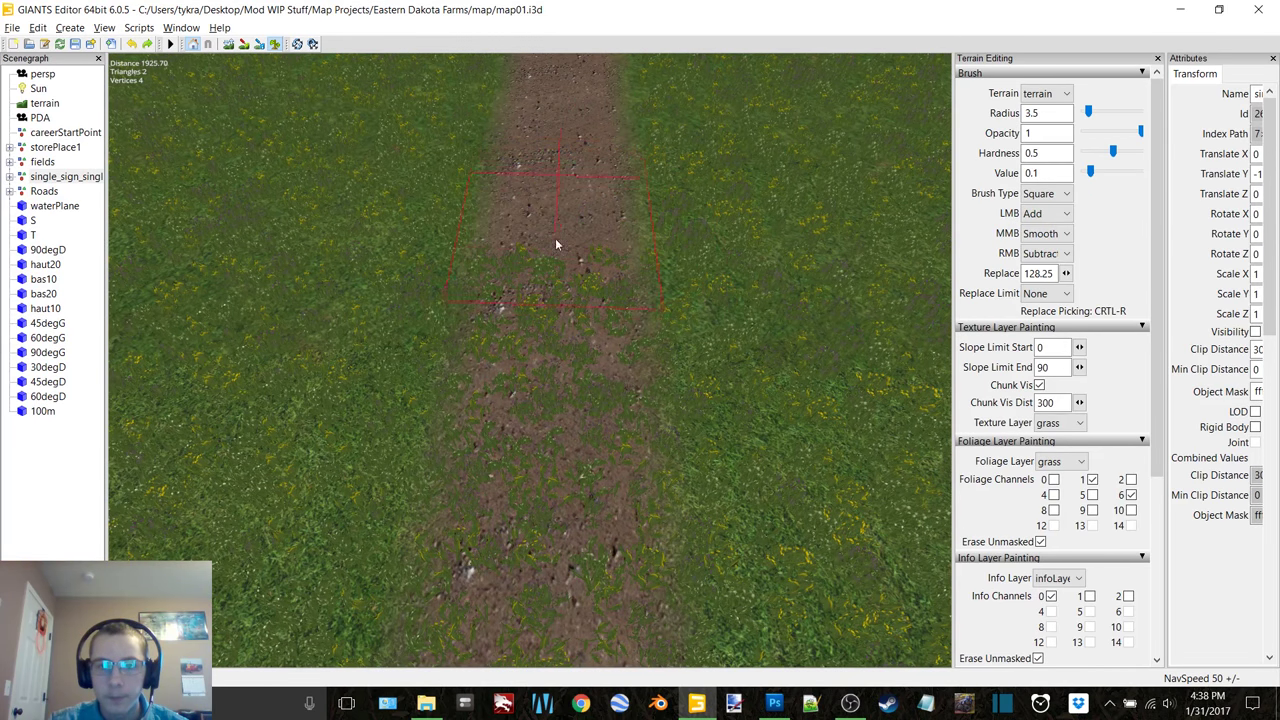
left_click(559, 270)
left_click(552, 376)
middle_click_drag(583, 310, 571, 214, "alt")
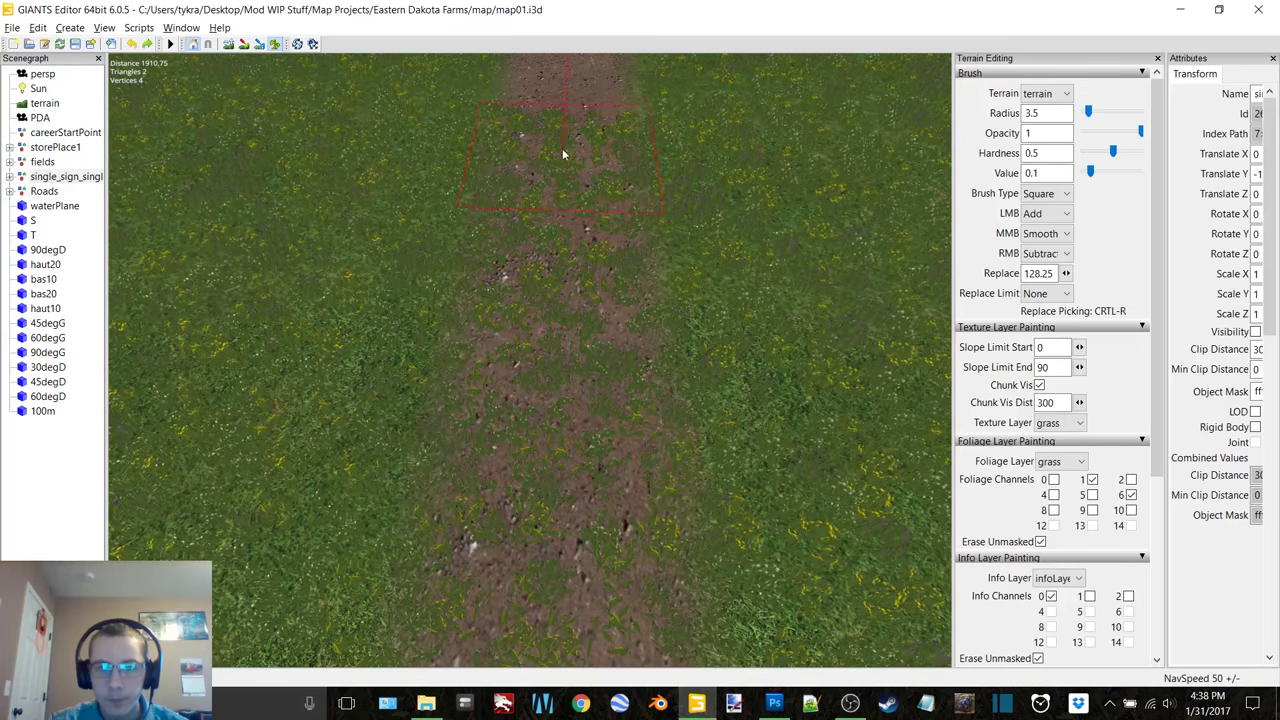
left_click_drag(561, 210, 554, 335)
mouse_move(560, 242)
middle_mouse_down("alt")
mouse_move(574, 247)
mouse_move(582, 180)
middle_mouse_up("alt")
left_click_drag(569, 149, 573, 410)
scroll(573, 404, "down", 3)
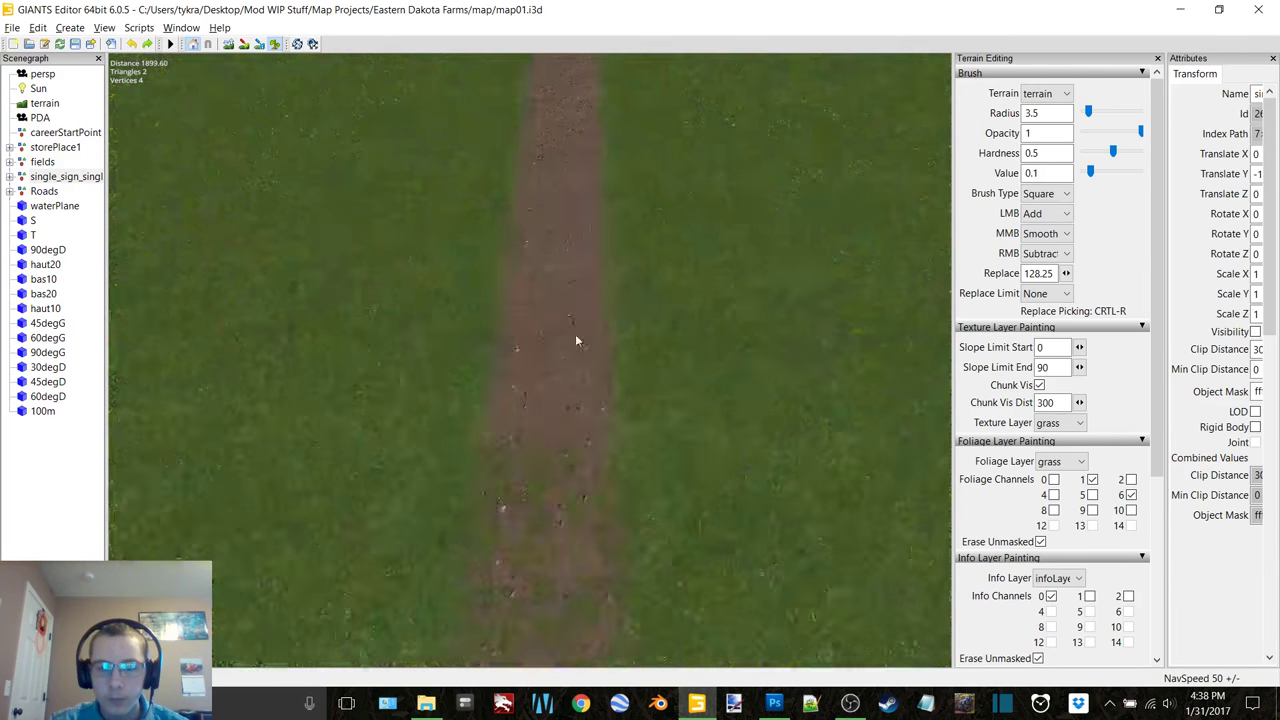
Step: Realign the view with the road and erase the grass foliage from the gravel ahead of the cleared strip
middle_click_drag(573, 341, 565, 272, "alt")
left_click_drag(565, 272, 738, 306, "alt")
mouse_move(736, 305)
middle_mouse_down()
mouse_move(920, 180)
mouse_move(631, 206)
mouse_move(920, 173)
mouse_move(510, 216)
mouse_move(488, 174)
mouse_move(469, 237)
mouse_move(549, 220)
middle_mouse_up()
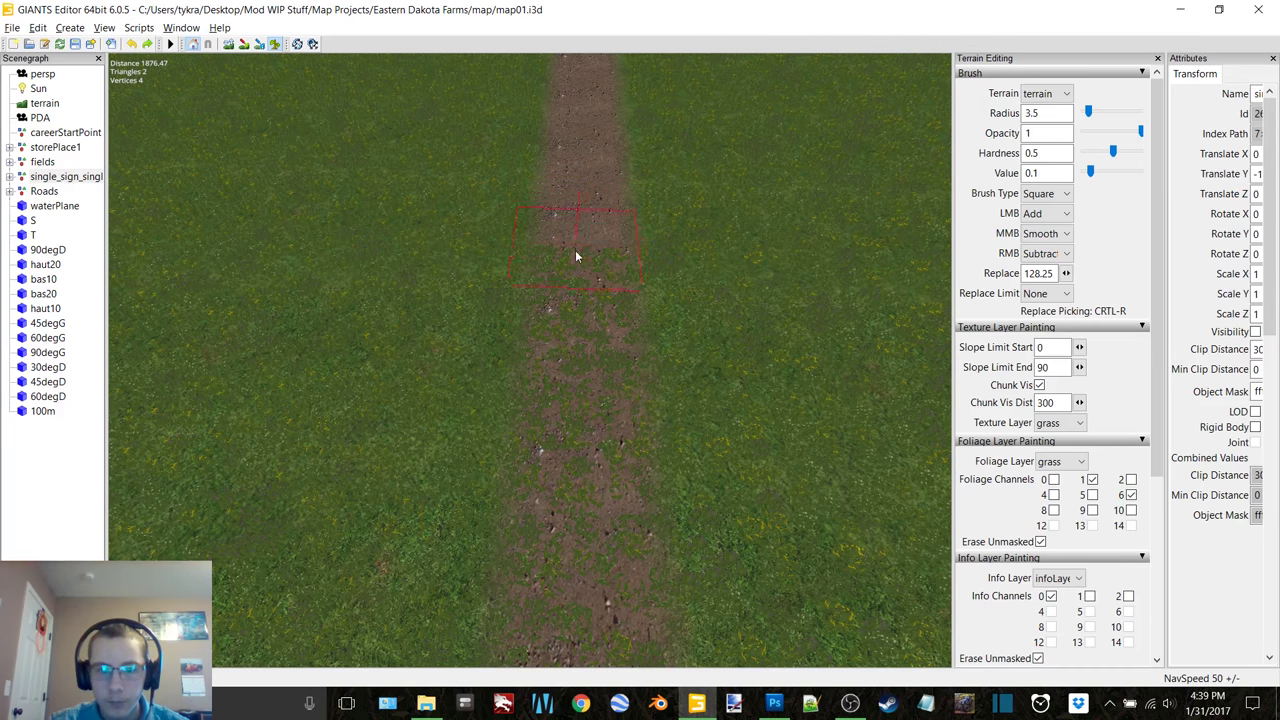
left_click_drag(575, 255, 592, 380)
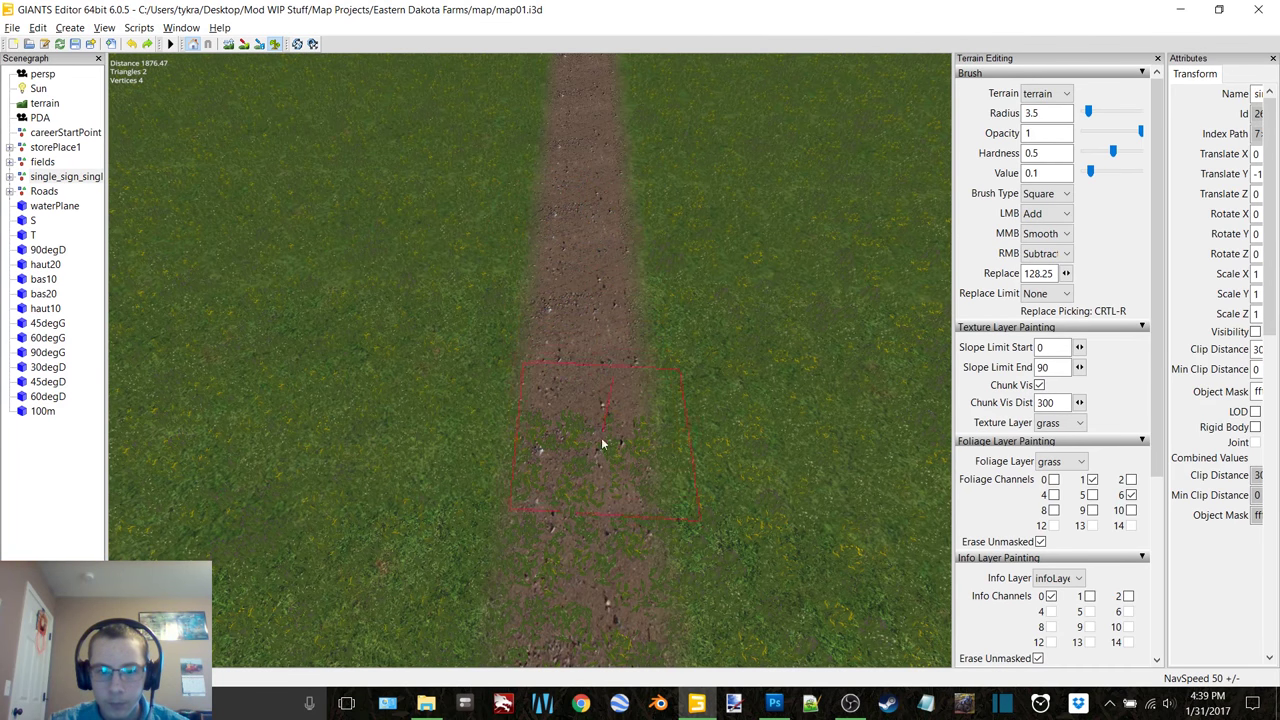
left_click_drag(582, 467, 584, 402)
scroll(574, 314, "up", 5)
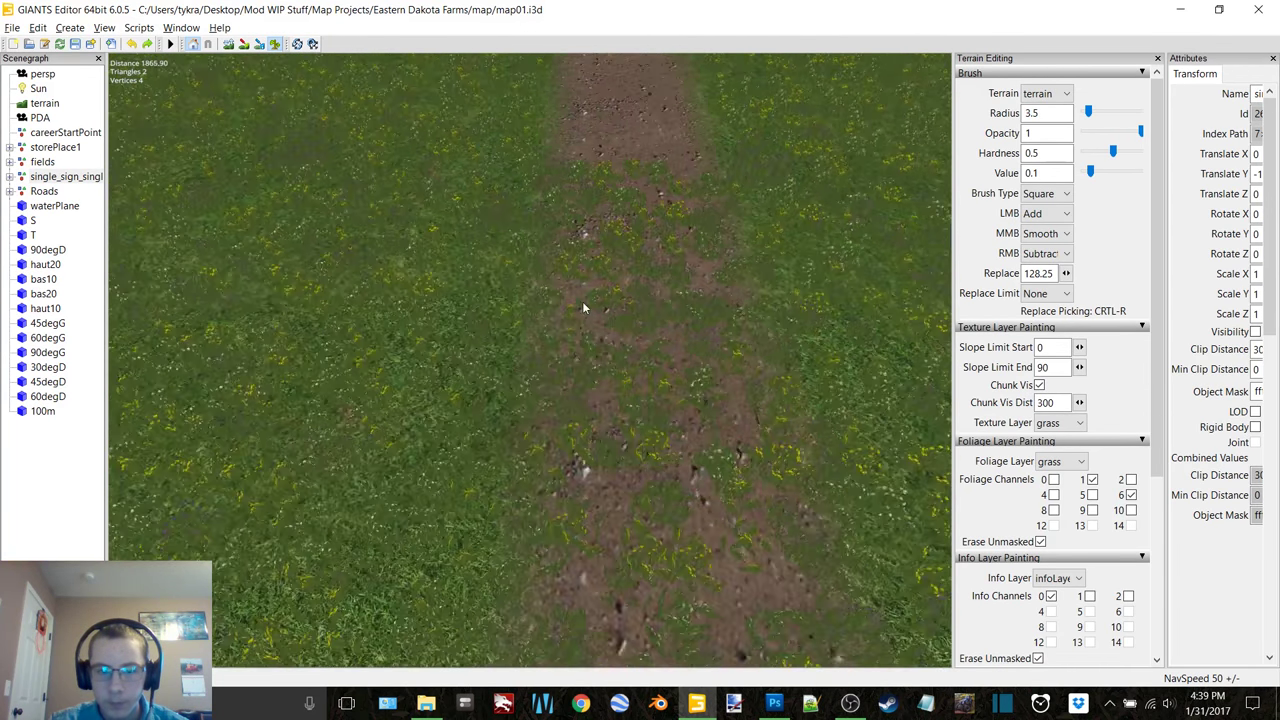
mouse_move(597, 200)
left_mouse_down()
mouse_move(612, 244)
mouse_move(603, 300)
left_mouse_up()
middle_click_drag(593, 460, 585, 282)
left_click_drag(570, 172, 561, 213)
Step: Clear foliage from the next road stretch, setting the brush radius back to 3.5
middle_click_drag(554, 362, 598, 231)
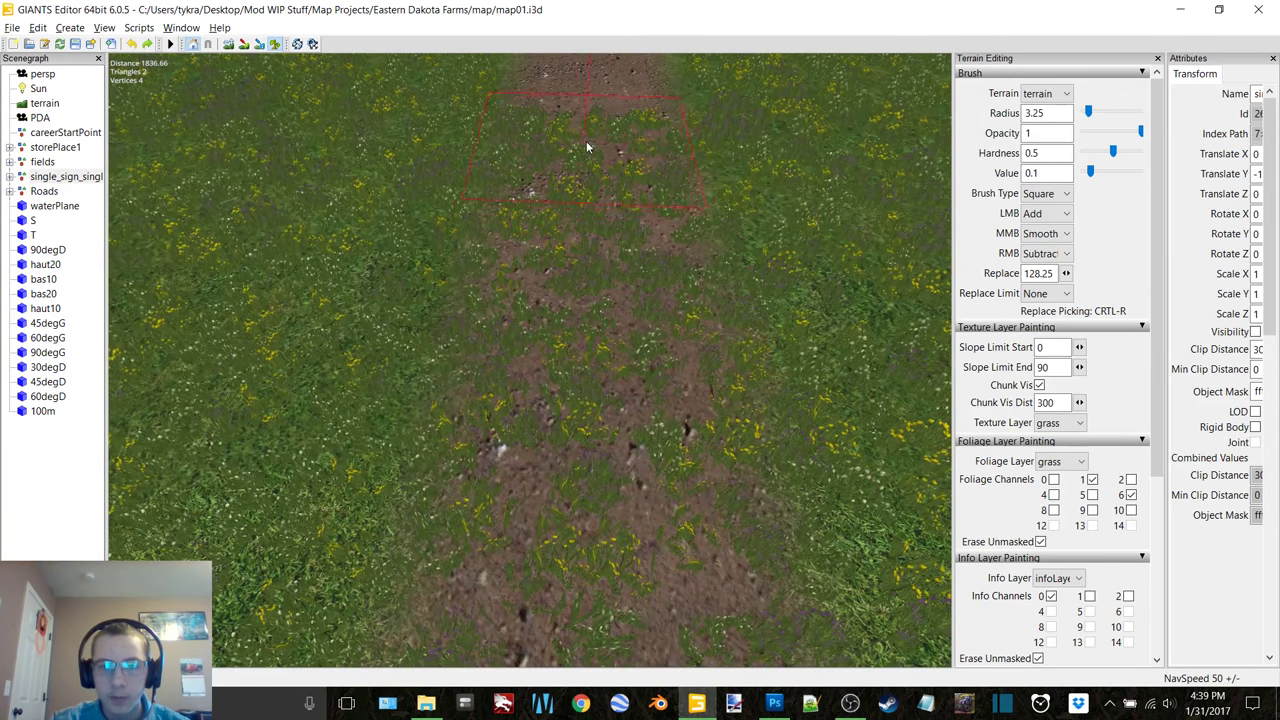
left_click_drag(597, 142, 605, 190)
right_click(597, 245)
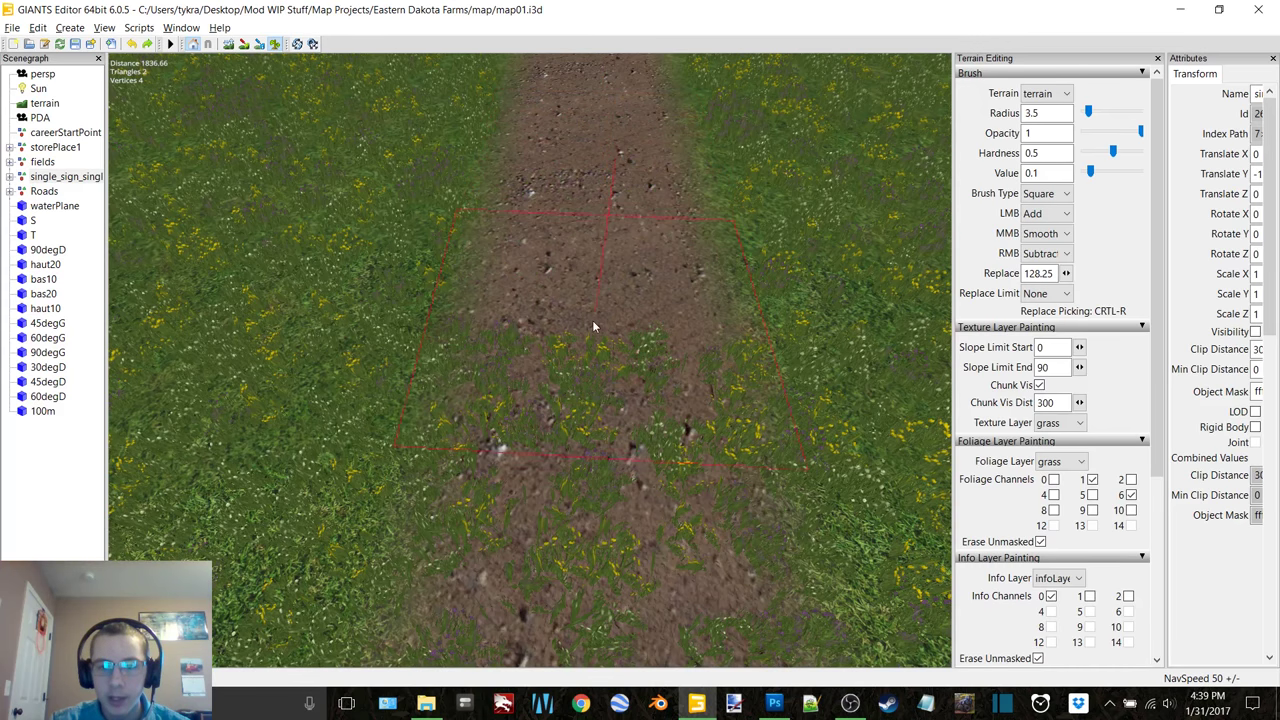
right_click(589, 375)
middle_click_drag(610, 291, 594, 266, "alt")
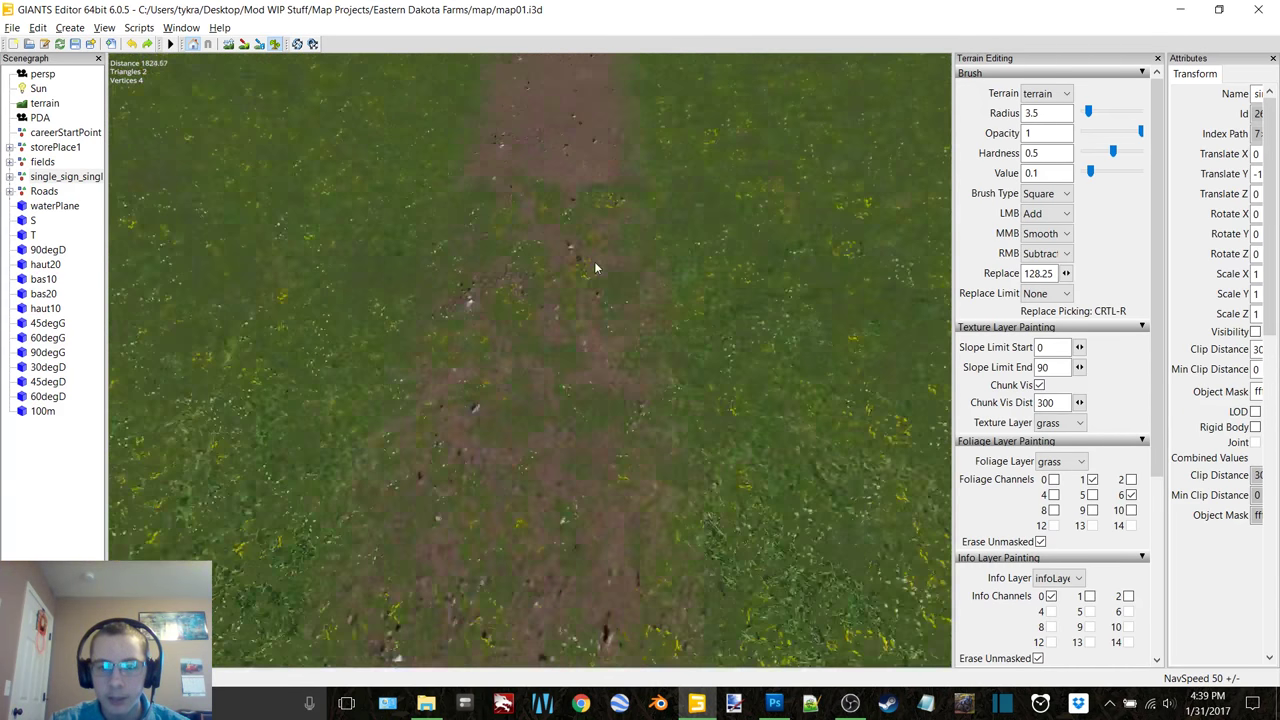
Step: Erase the grass foliage from the gravel road just beyond the cleared strip, keeping the square brush centred on the road
scroll(597, 258, "up", 3)
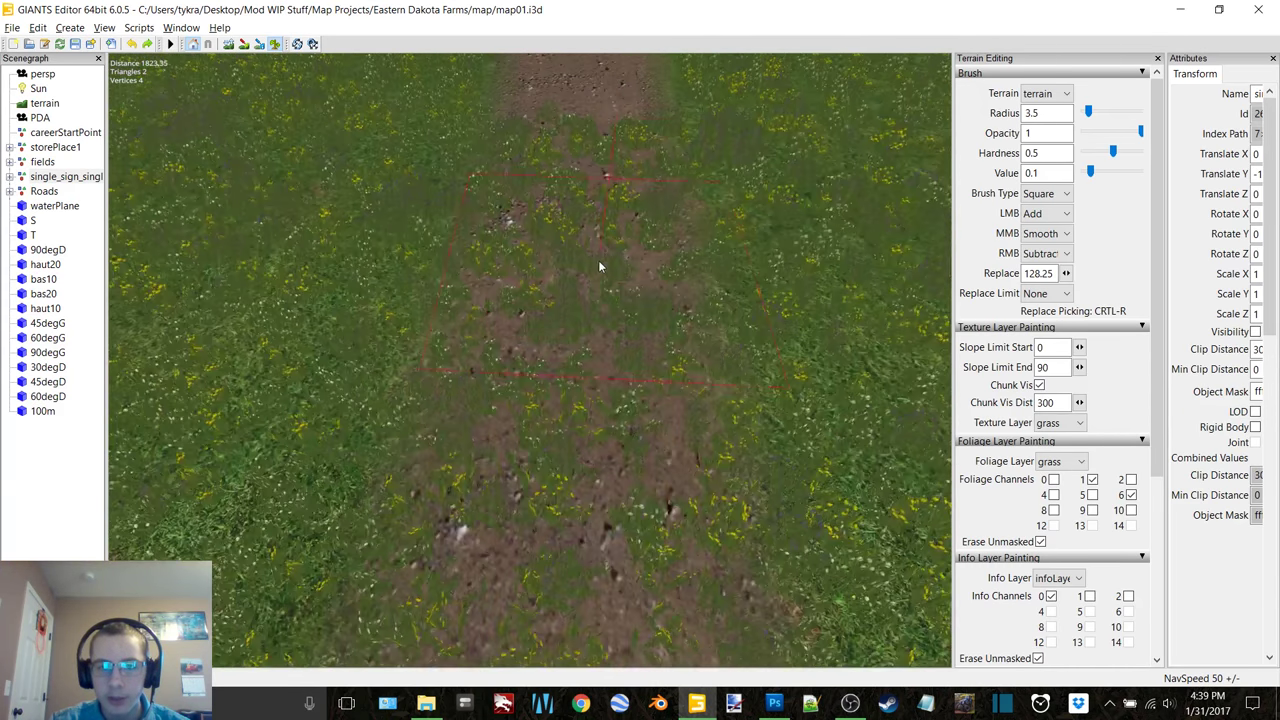
right_click(582, 175)
right_click(582, 267)
middle_click_drag(577, 281, 601, 218, "alt")
scroll(601, 218, "up", 3)
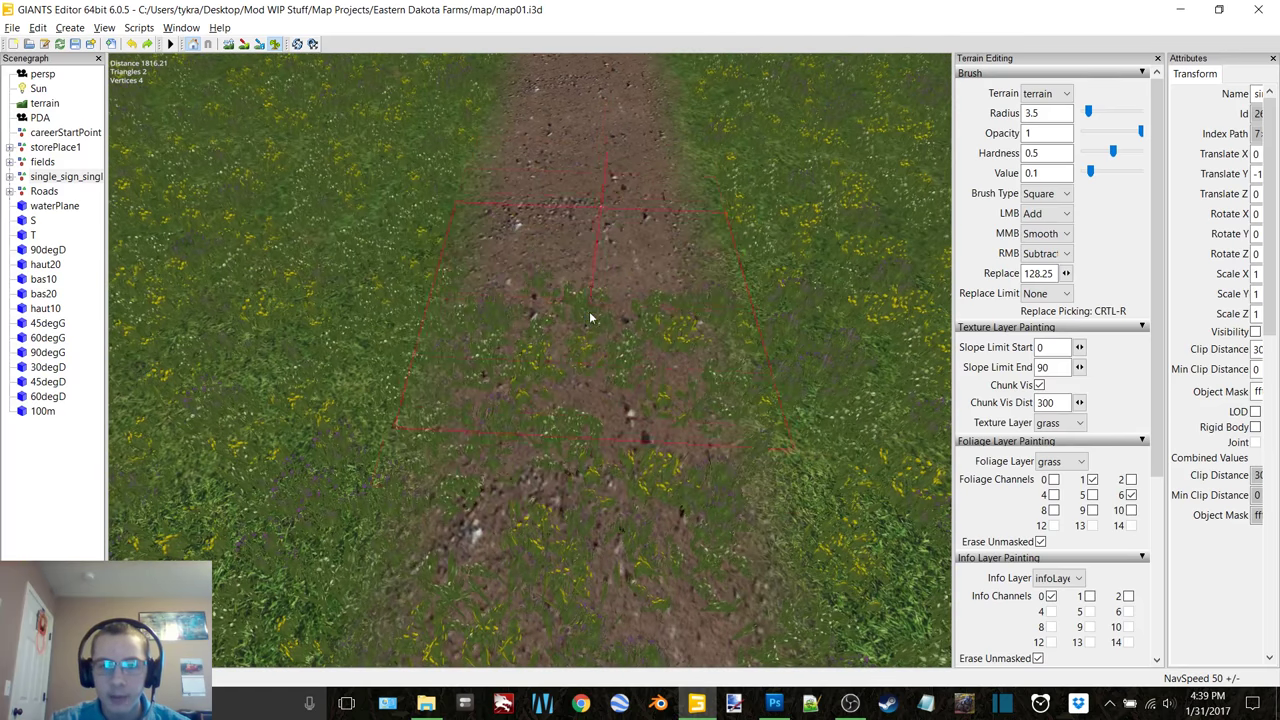
middle_click_drag(602, 283, 606, 213)
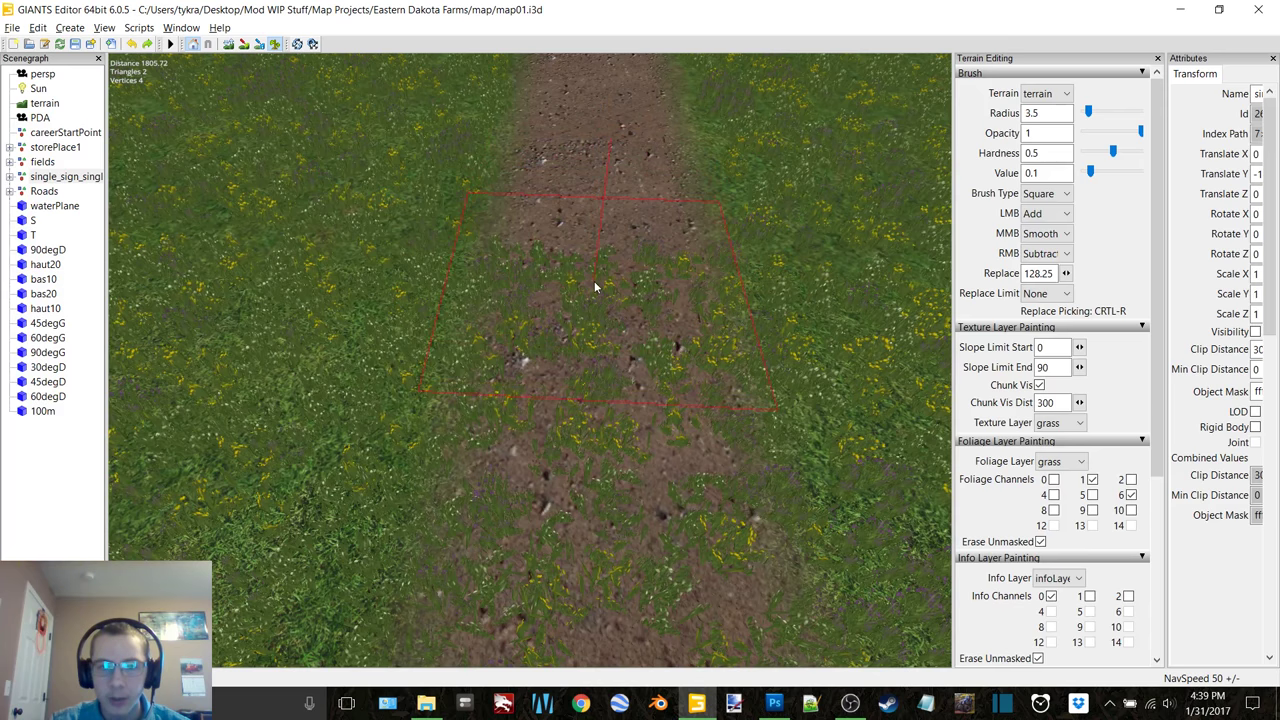
Step: Remove the foliage from the following overgrown gravel section, covering the full road width, and advance to the next one
left_click(594, 284)
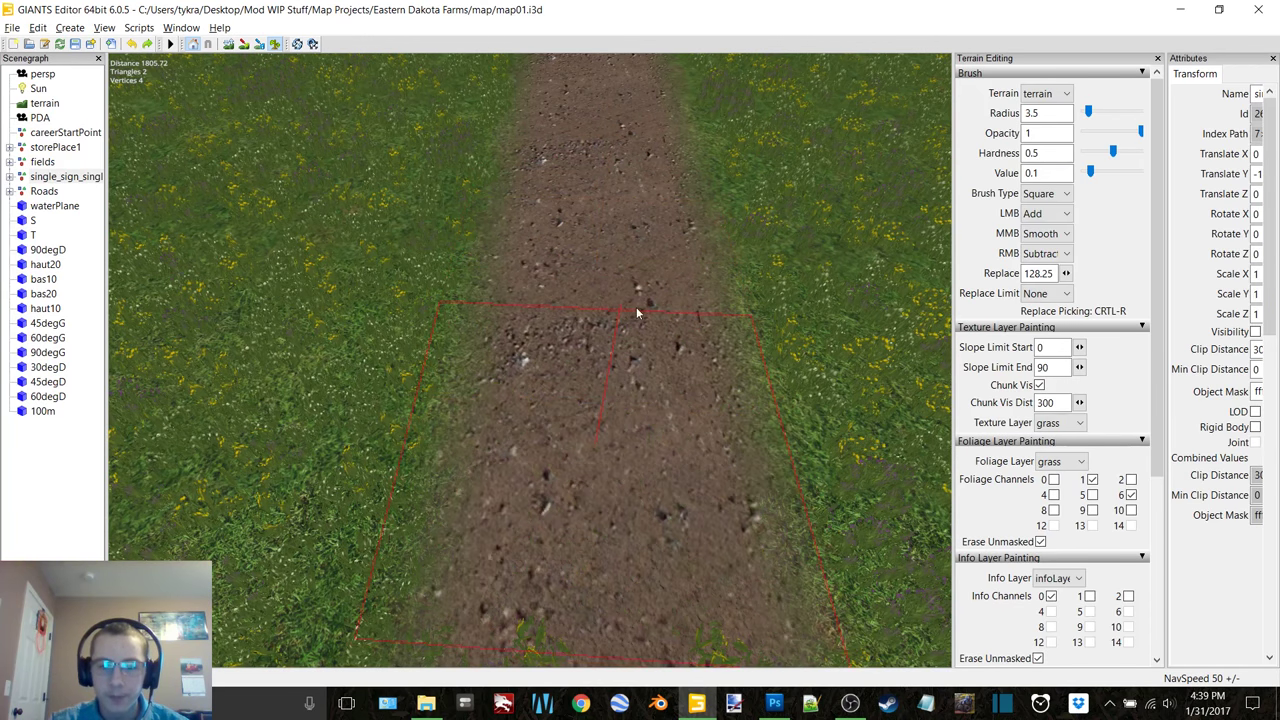
mouse_move(627, 315)
left_mouse_down()
mouse_move(620, 265)
mouse_move(585, 245)
left_mouse_up()
key("ctrl+z")
left_click(574, 355, "ctrl")
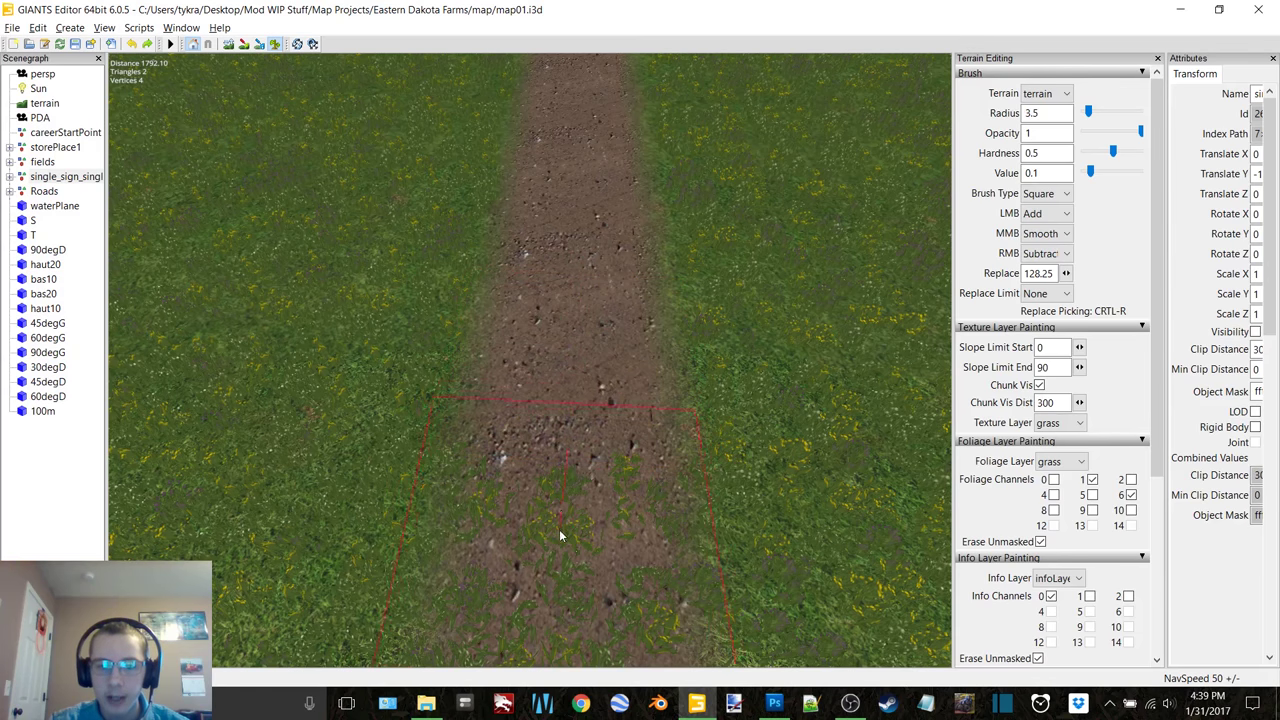
mouse_move(559, 535)
left_mouse_down()
mouse_move(572, 544)
mouse_move(584, 384)
left_mouse_up()
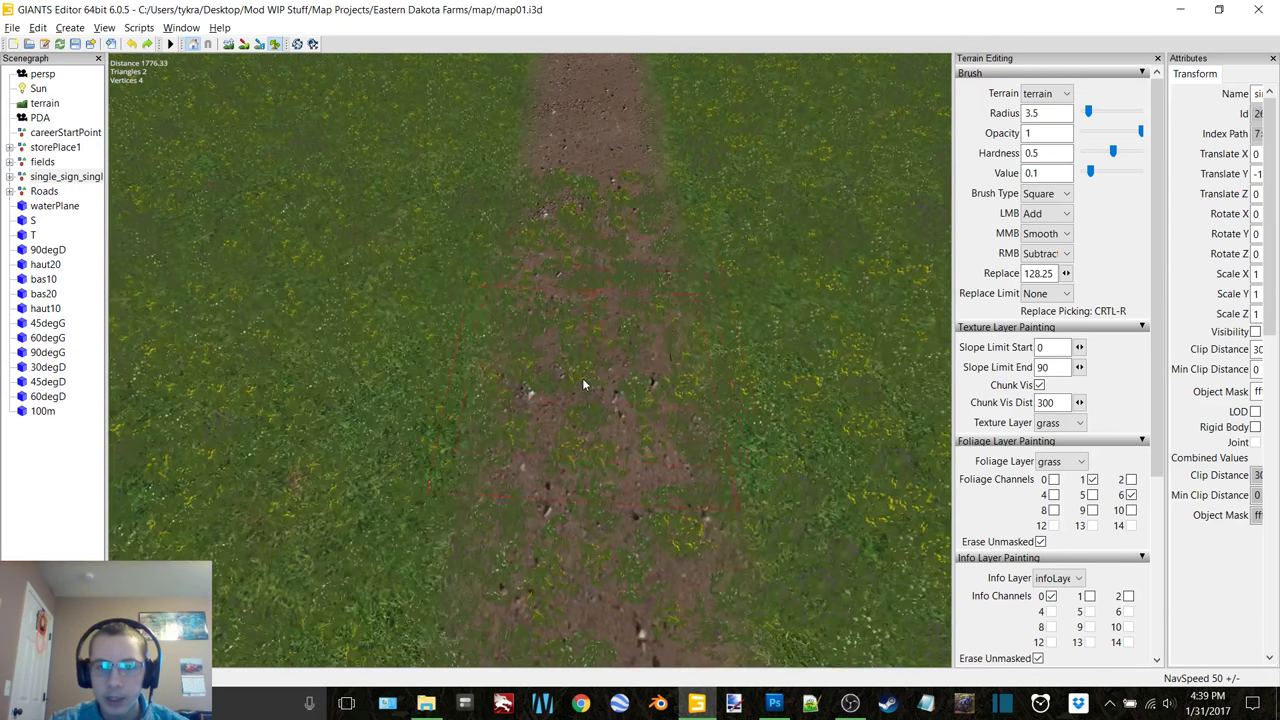
Step: Extend the foliage-free strip along the straight road by clearing several successive gravel sections
right_click_drag(595, 207, 586, 213)
mouse_move(592, 297)
right_mouse_down()
mouse_move(572, 442)
mouse_move(585, 463)
right_mouse_up()
left_click_drag(585, 463, 598, 211)
mouse_move(598, 211)
right_mouse_down()
mouse_move(594, 178)
mouse_move(594, 576)
right_mouse_up()
mouse_move(626, 428)
left_mouse_down()
mouse_move(583, 404)
mouse_move(600, 243)
left_mouse_up()
mouse_move(594, 136)
right_mouse_down()
mouse_move(594, 118)
mouse_move(595, 250)
right_mouse_up()
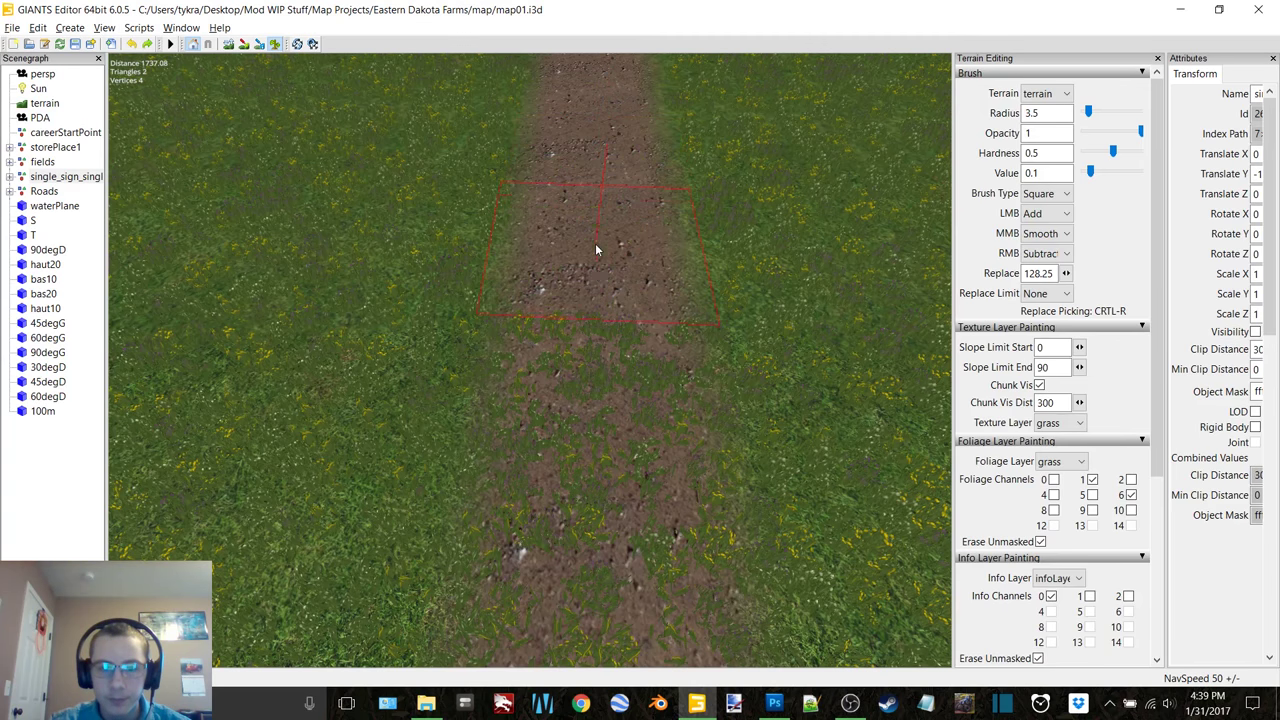
Step: Clear the grass from the overgrown gravel below the current brush position and frame the remaining road
right_click(599, 364)
right_click(598, 514)
scroll(585, 353, "down", 4)
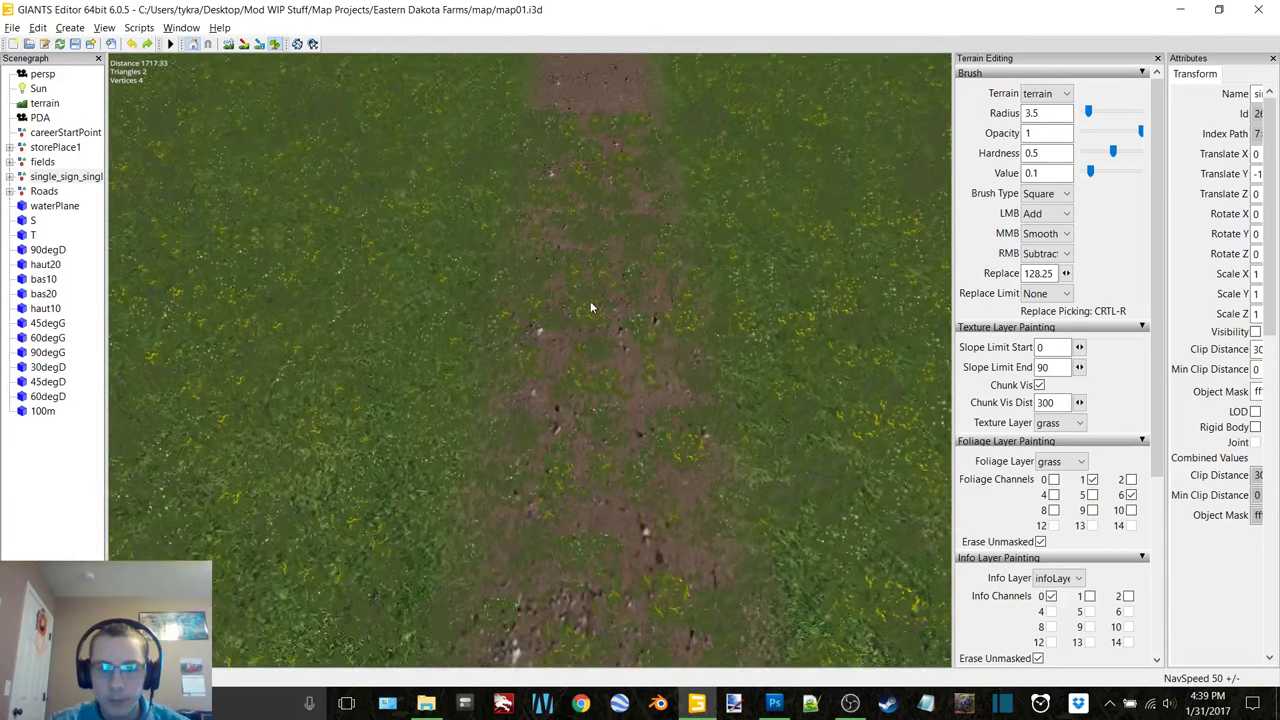
scroll(590, 301, "up", 3)
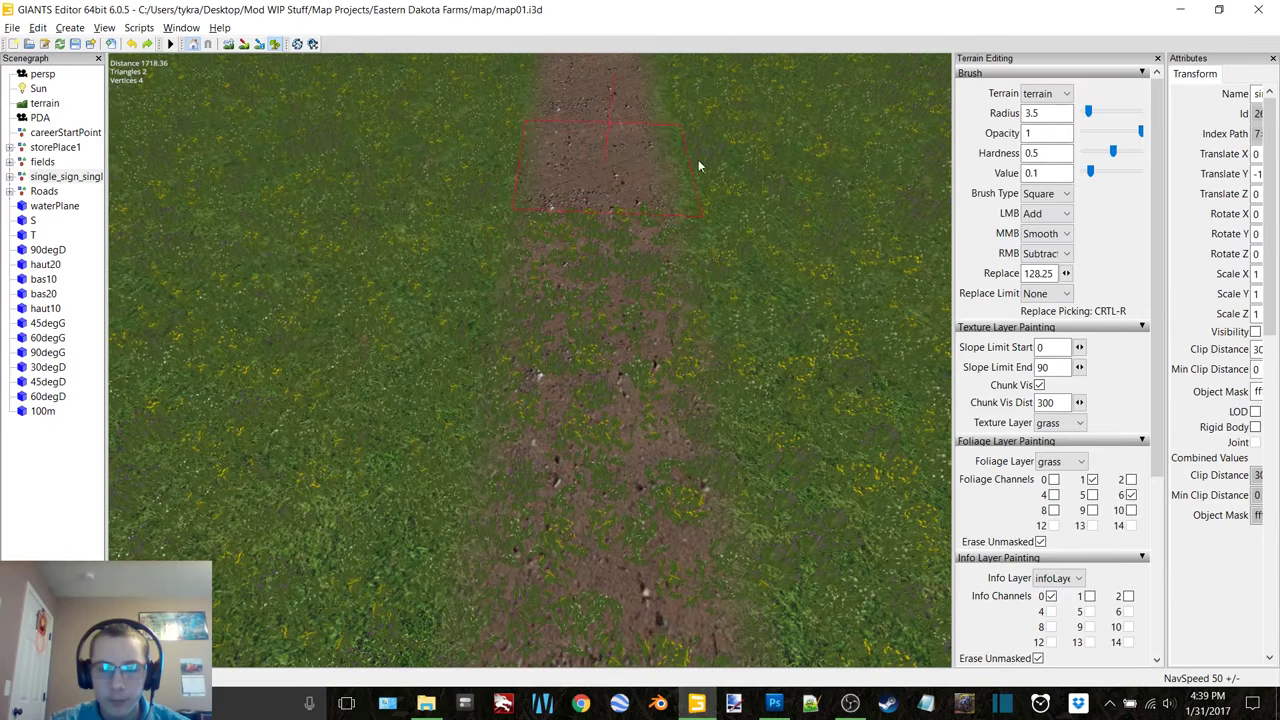
Step: Switch to File Explorer and open the grass_weight image from the map01 folder to examine the painted road shapes
left_click(1180, 9)
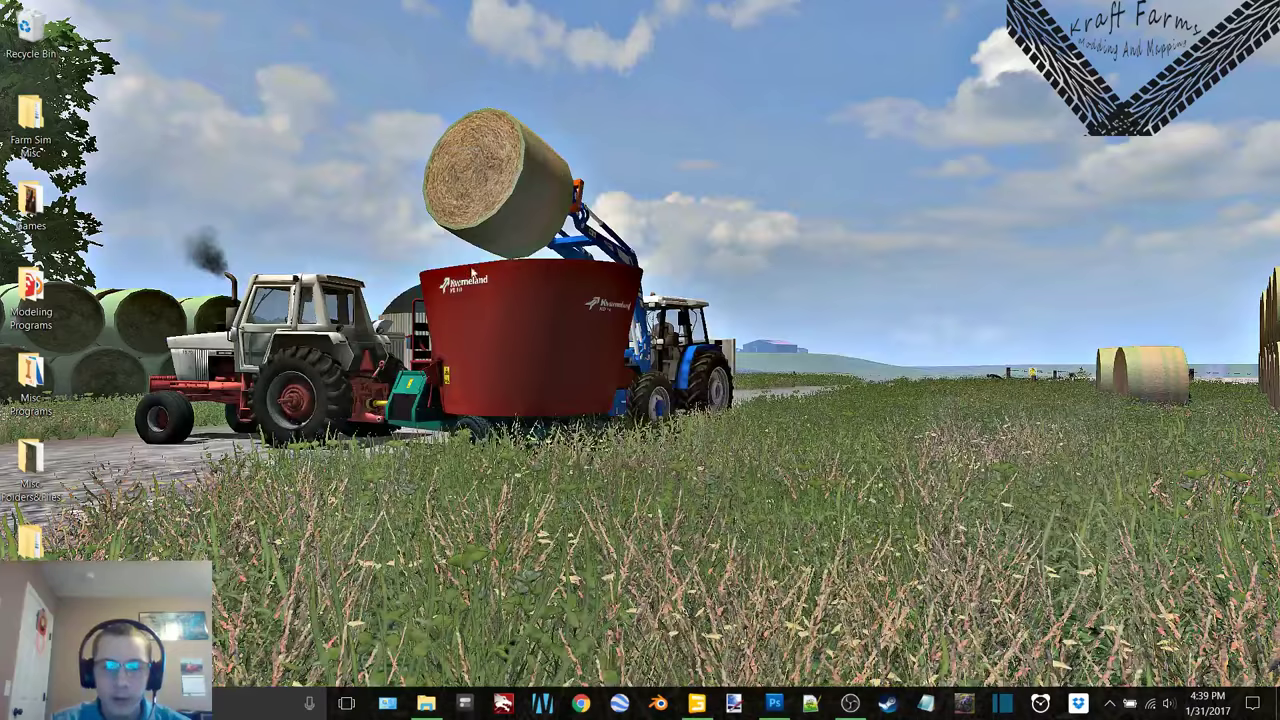
left_click(426, 704)
left_click(522, 228)
double_click(522, 232)
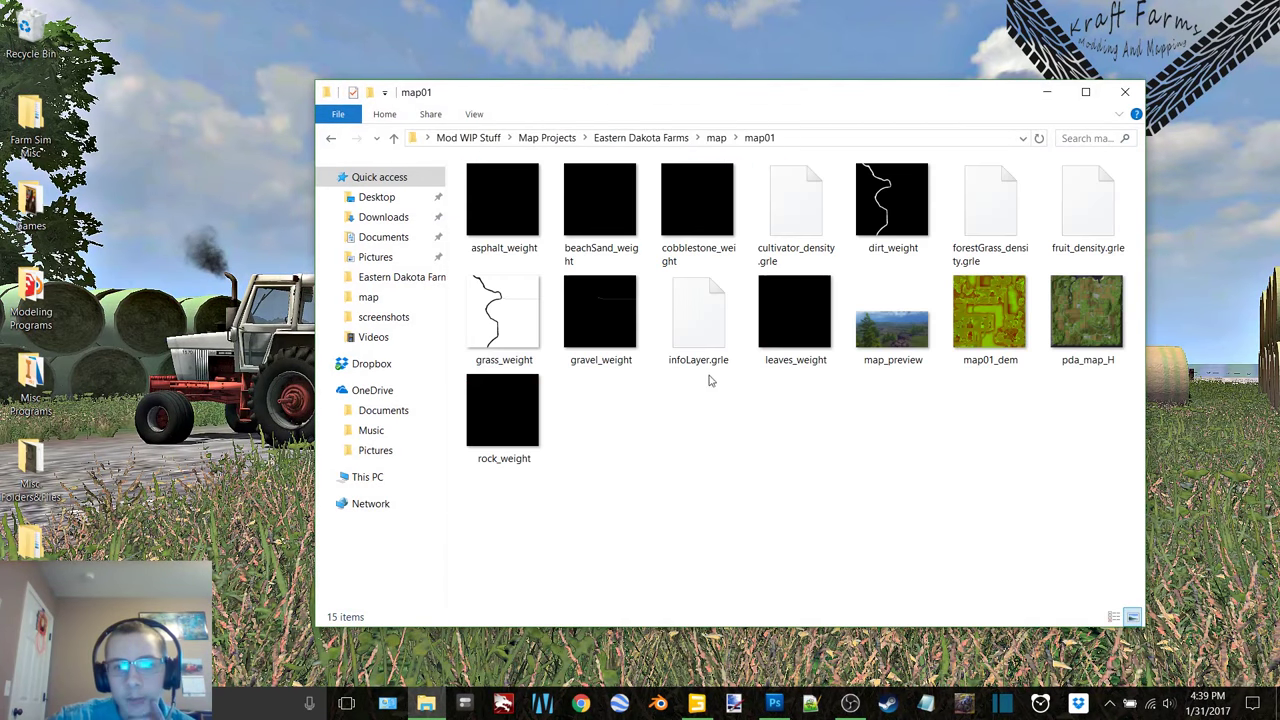
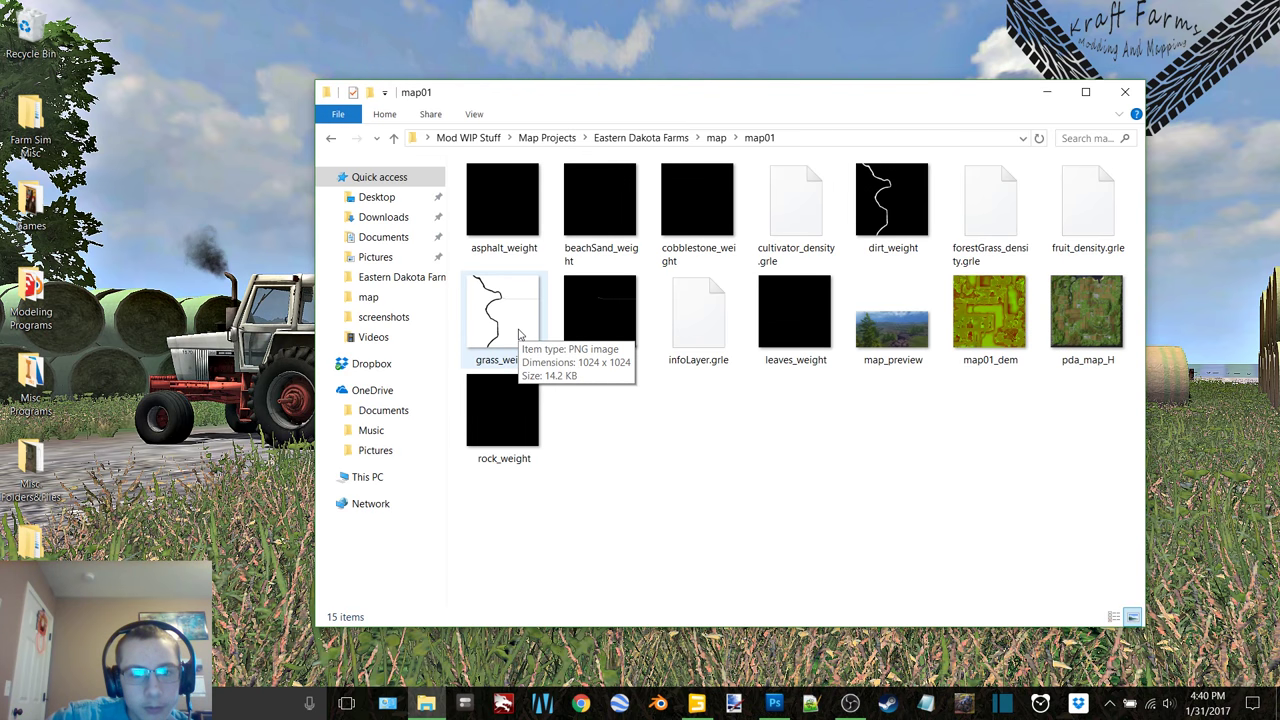
left_click(518, 333)
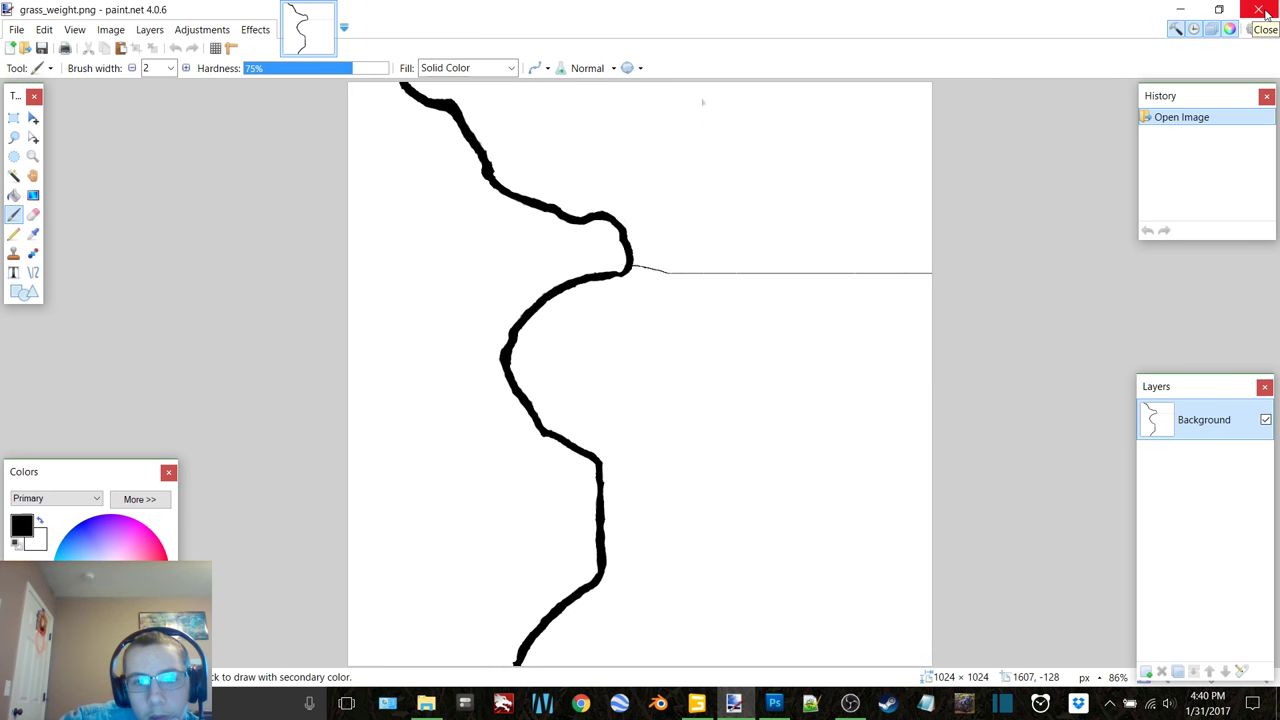
Step: Close the grass_weight image, go back from the map01 folder, and switch back to GIANTS Editor
left_click(1259, 10)
left_click(927, 447)
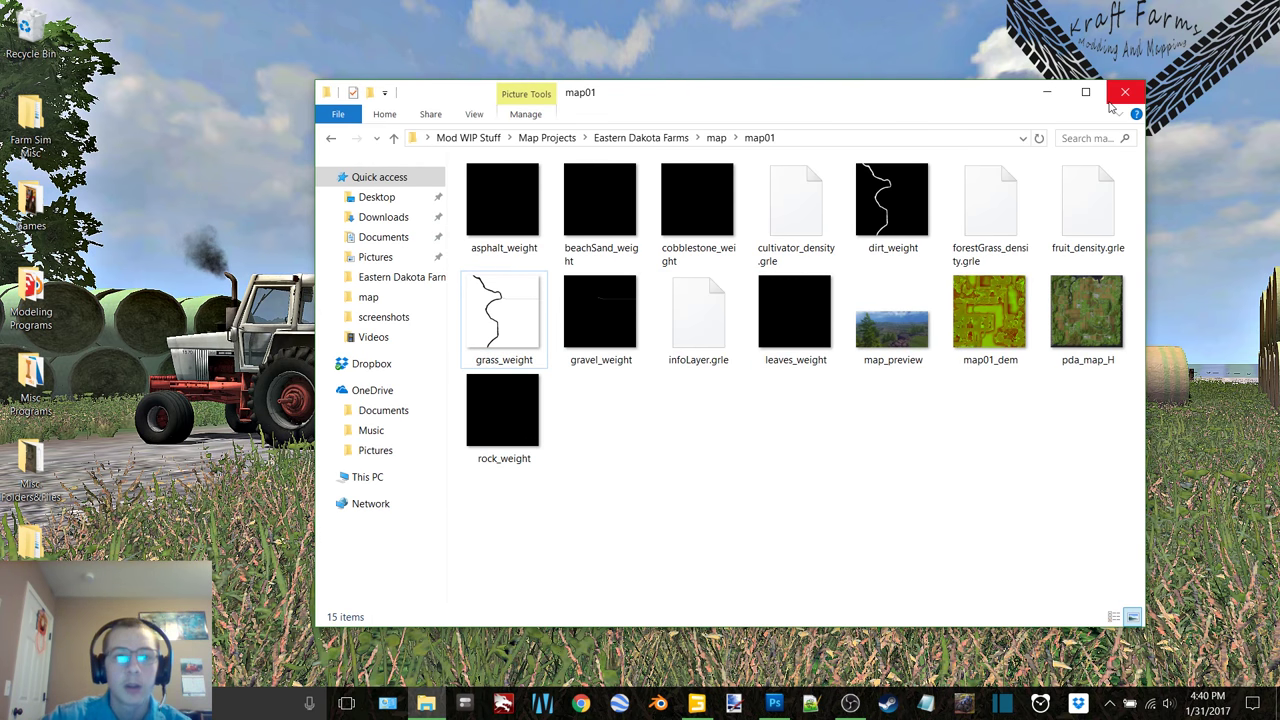
left_click(330, 138)
left_click(1068, 413)
left_click(698, 704)
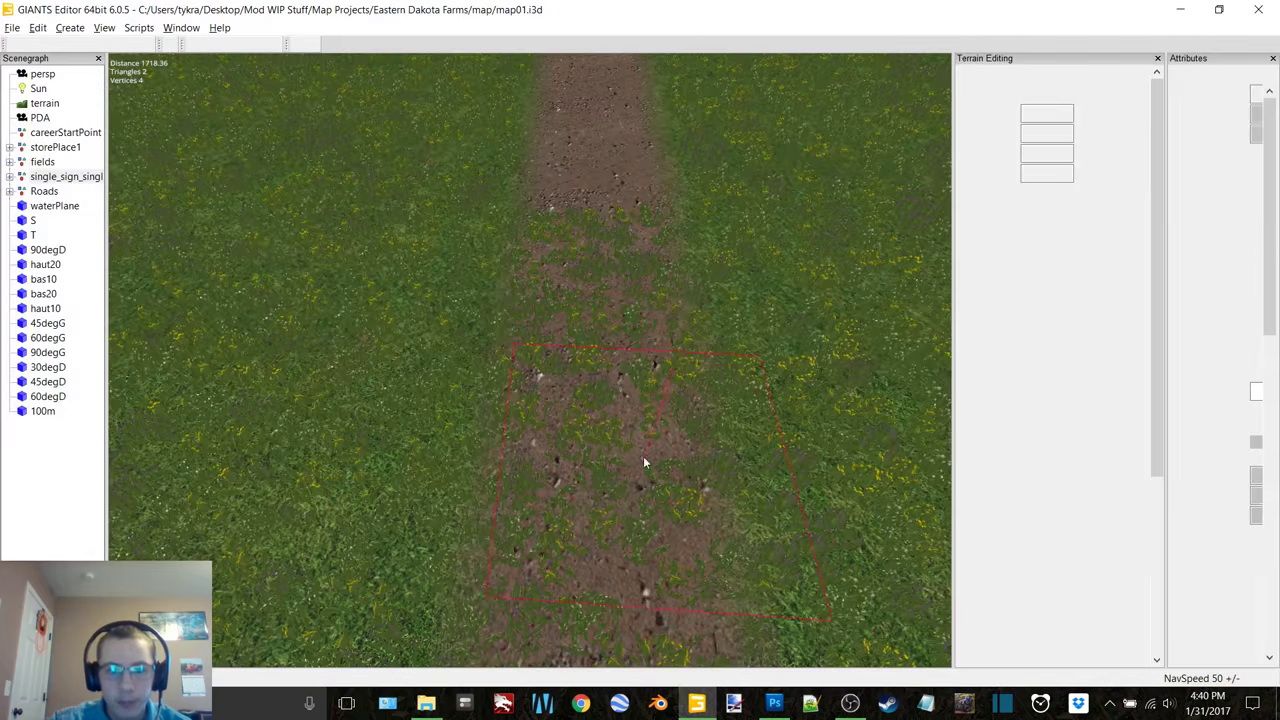
Step: Erase the grass foliage growing over the dirt road, stroke by stroke along its length, leaving the grass on both sides
left_click_drag(603, 345, 600, 372)
right_click_drag(610, 547, 604, 554)
scroll(604, 554, "down", 4)
middle_click_drag(656, 446, 666, 360, "alt")
left_click_drag(594, 207, 600, 347)
left_click_drag(602, 478, 604, 636)
mouse_move(412, 420)
left_mouse_down("alt")
mouse_move(518, 430)
mouse_move(784, 348)
mouse_move(798, 411)
left_mouse_up("alt")
mouse_move(798, 411)
middle_mouse_down("alt")
mouse_move(721, 366)
mouse_move(735, 372)
middle_mouse_up("alt")
left_click_drag(599, 158, 639, 492)
middle_click_drag(614, 321, 612, 621, "alt")
middle_click_drag(578, 310, 536, 445, "alt")
middle_click_drag(545, 375, 504, 592, "alt")
mouse_move(562, 361)
right_mouse_down()
mouse_move(557, 297)
mouse_move(209, 357)
mouse_move(297, 343)
mouse_move(272, 336)
mouse_move(697, 117)
mouse_move(640, 209)
mouse_move(651, 172)
mouse_move(634, 164)
mouse_move(586, 184)
right_mouse_up()
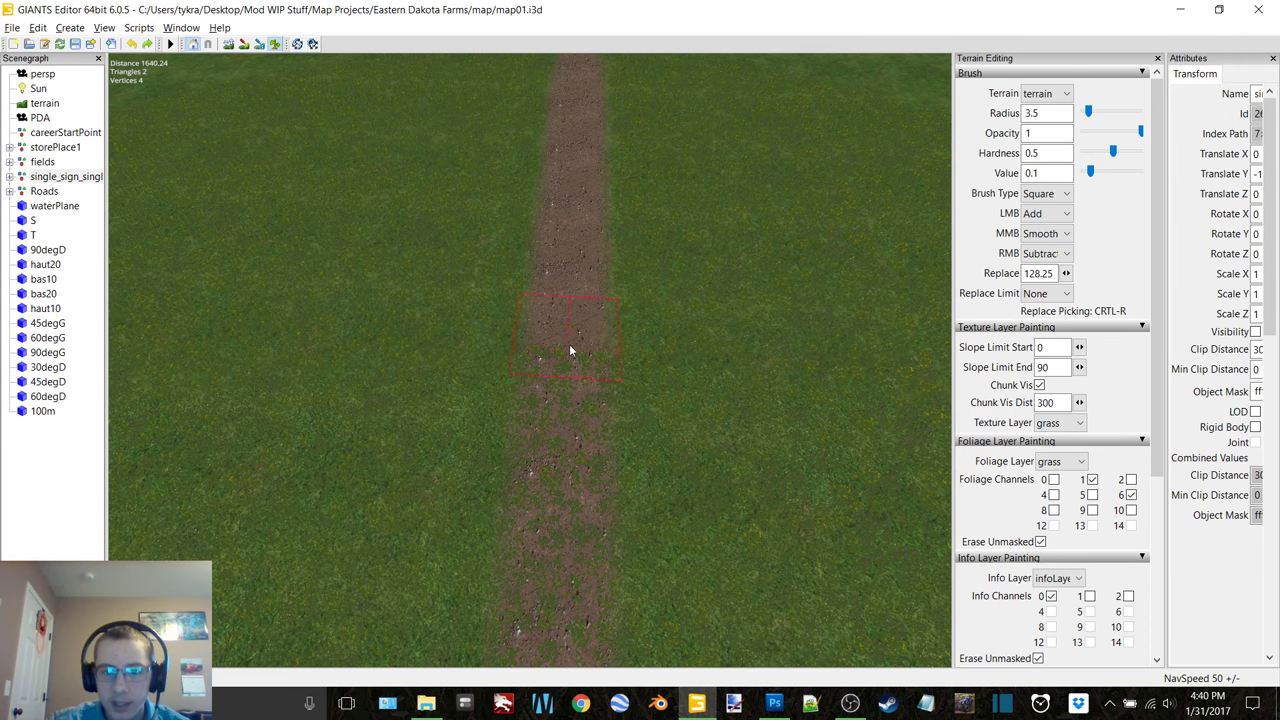
mouse_move(567, 366)
left_mouse_down()
mouse_move(598, 249)
mouse_move(613, 311)
left_mouse_up()
scroll(584, 274, "up", 3)
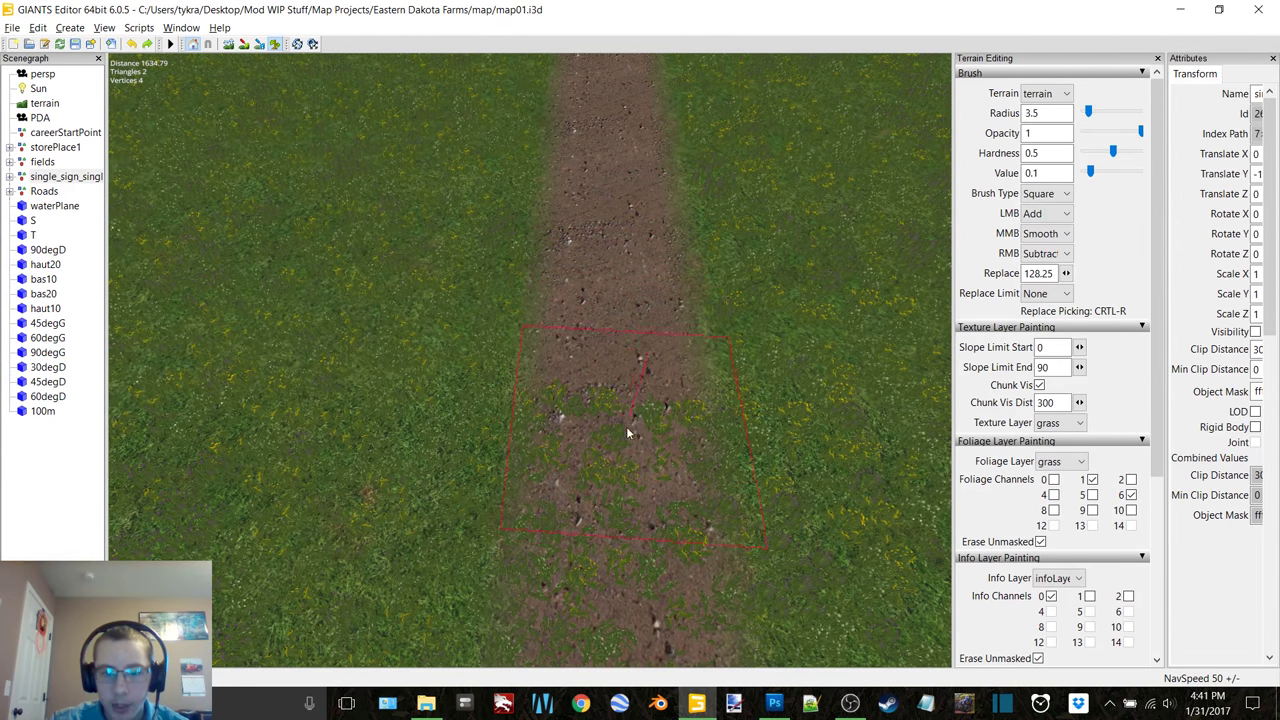
mouse_move(624, 430)
left_mouse_down()
mouse_move(627, 270)
mouse_move(588, 220)
left_mouse_up()
mouse_move(588, 220)
right_mouse_down()
mouse_move(586, 370)
mouse_move(648, 283)
right_mouse_up()
scroll(648, 283, "up", 3)
left_click_drag(648, 283, 640, 266)
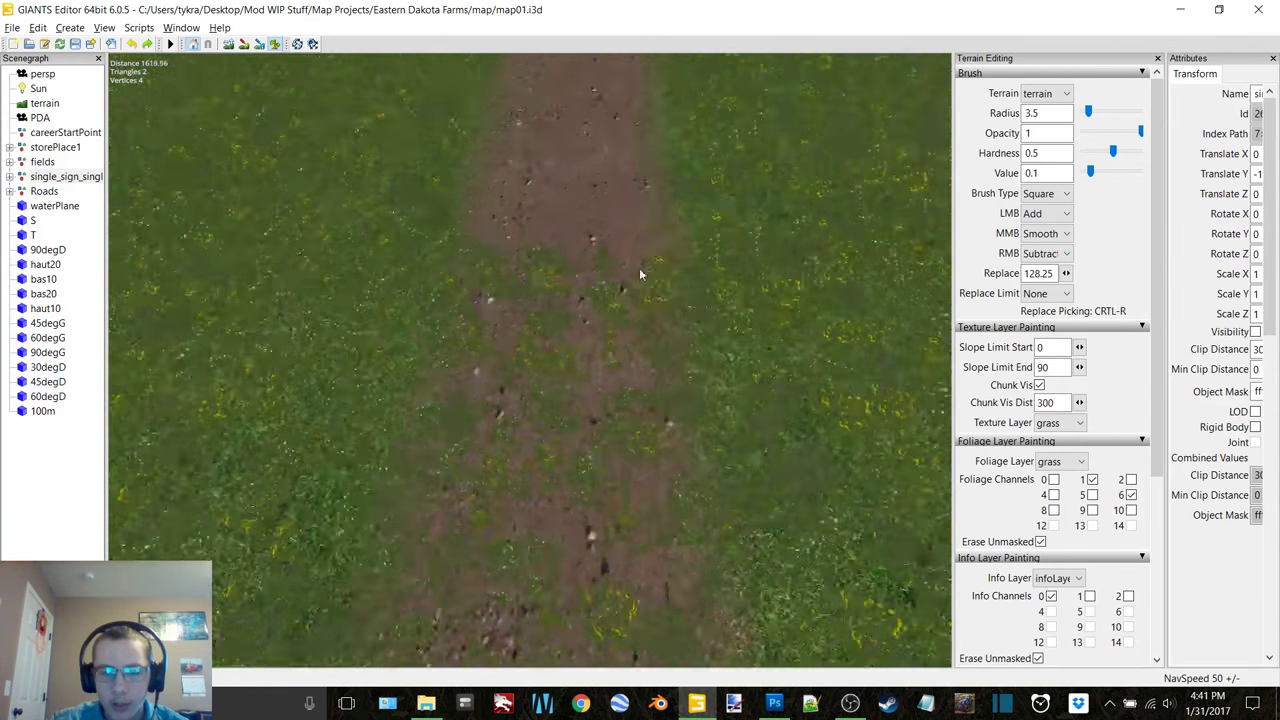
middle_click_drag(641, 268, 645, 264, "alt")
right_click_drag(643, 170, 657, 311)
scroll(655, 290, "down", 3)
left_click_drag(653, 270, 653, 248)
right_click_drag(571, 207, 564, 289)
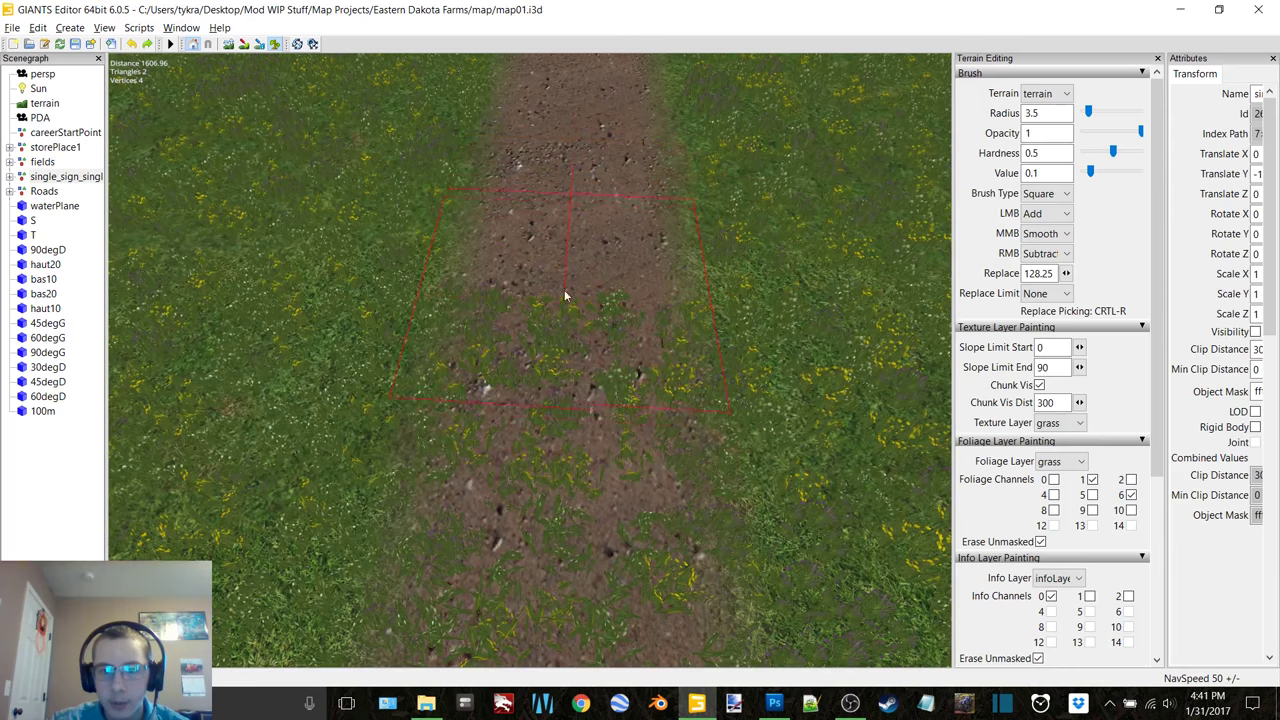
mouse_move(564, 289)
left_mouse_down()
mouse_move(560, 340)
mouse_move(593, 237)
mouse_move(566, 228)
left_mouse_up()
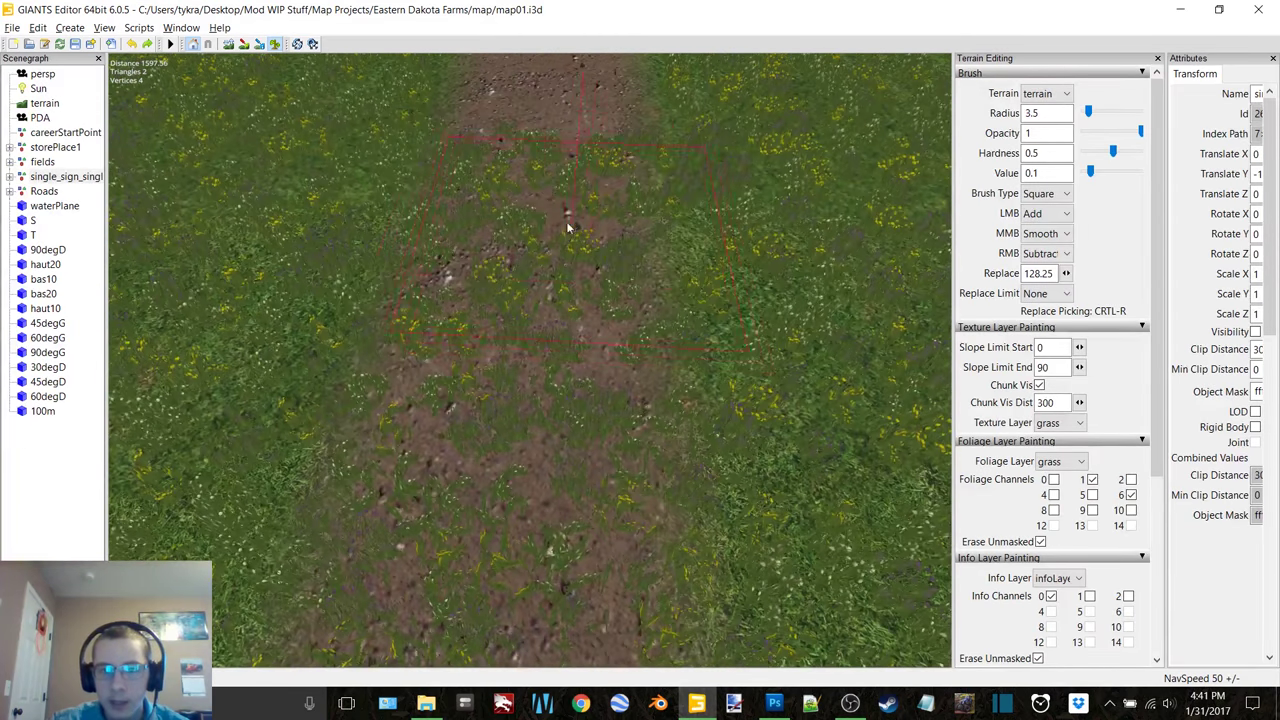
right_click(542, 188)
scroll(640, 181, "down", 2)
middle_click_drag(636, 183, 645, 179, "alt")
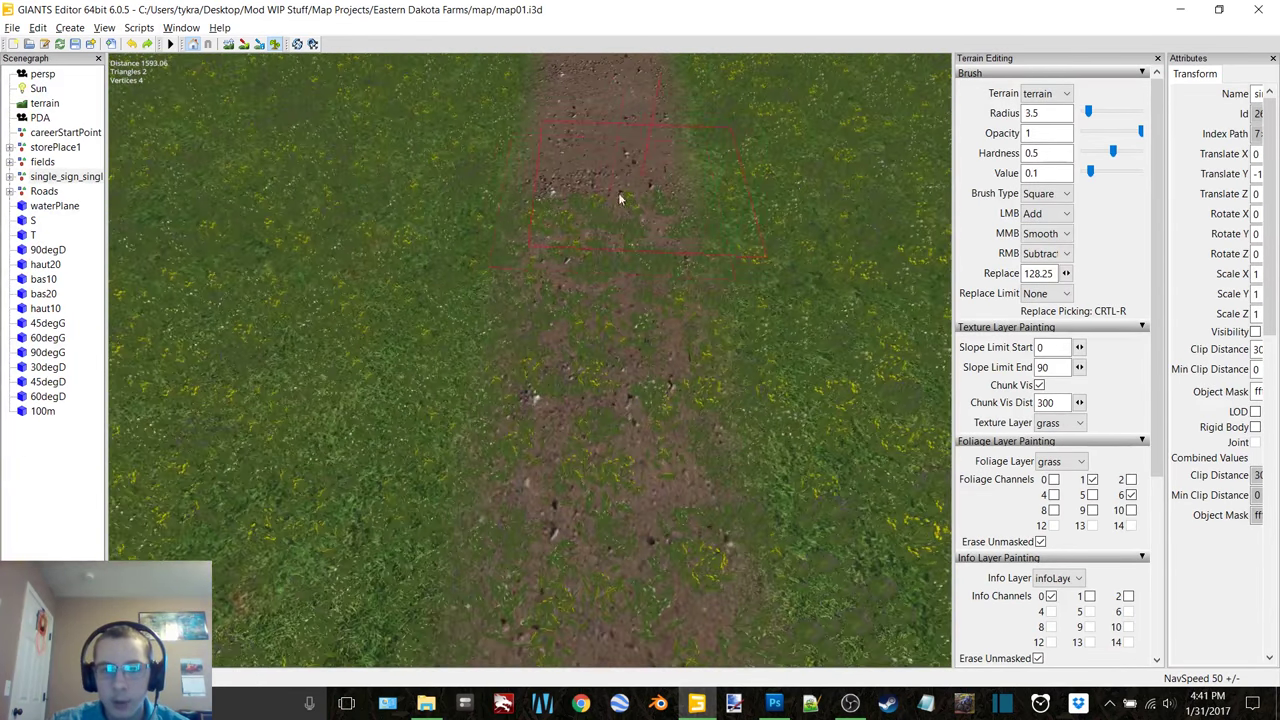
right_click_drag(605, 223, 615, 302)
mouse_move(607, 379)
left_mouse_down()
mouse_move(632, 309)
mouse_move(622, 184)
left_mouse_up()
middle_click_drag(628, 143, 670, 177, "alt")
scroll(654, 222, "down", 2)
left_click_drag(652, 217, 613, 201)
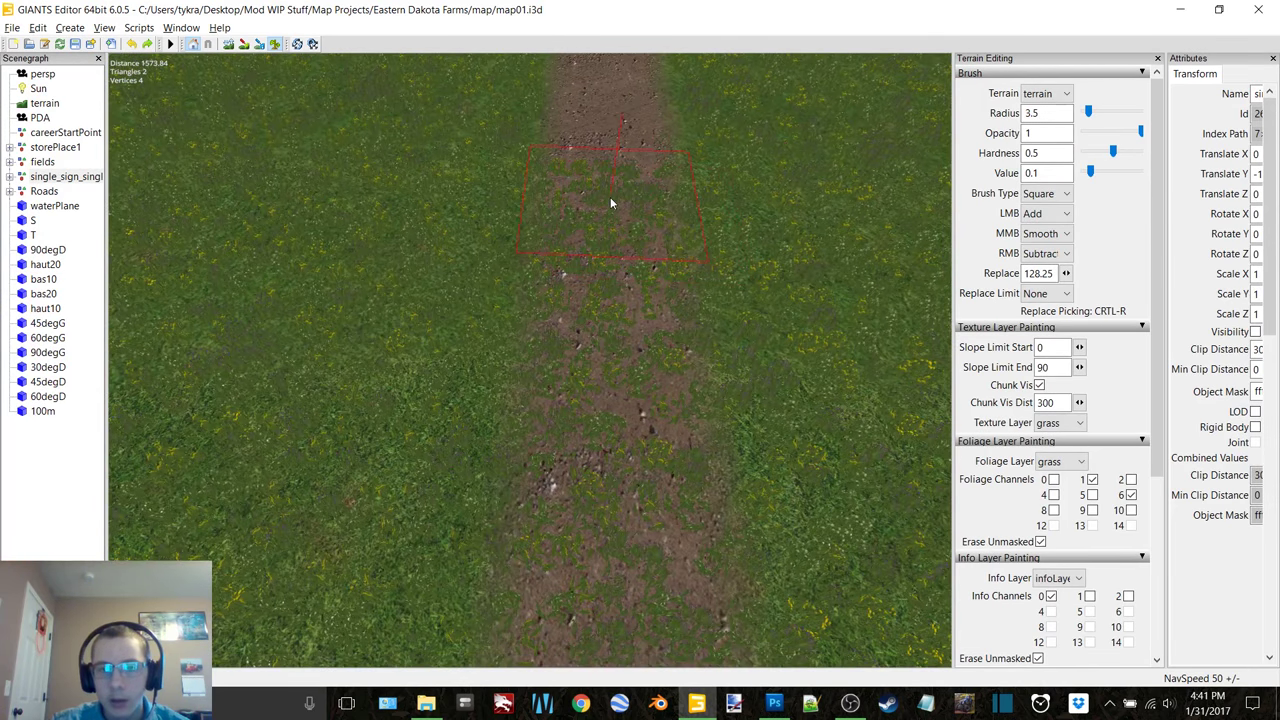
mouse_move(610, 200)
right_mouse_down()
mouse_move(597, 248)
mouse_move(616, 432)
right_mouse_up()
middle_click_drag(710, 277, 679, 264, "alt")
scroll(679, 264, "down", 3)
scroll(686, 256, "up", 2)
right_click_drag(607, 209, 613, 290)
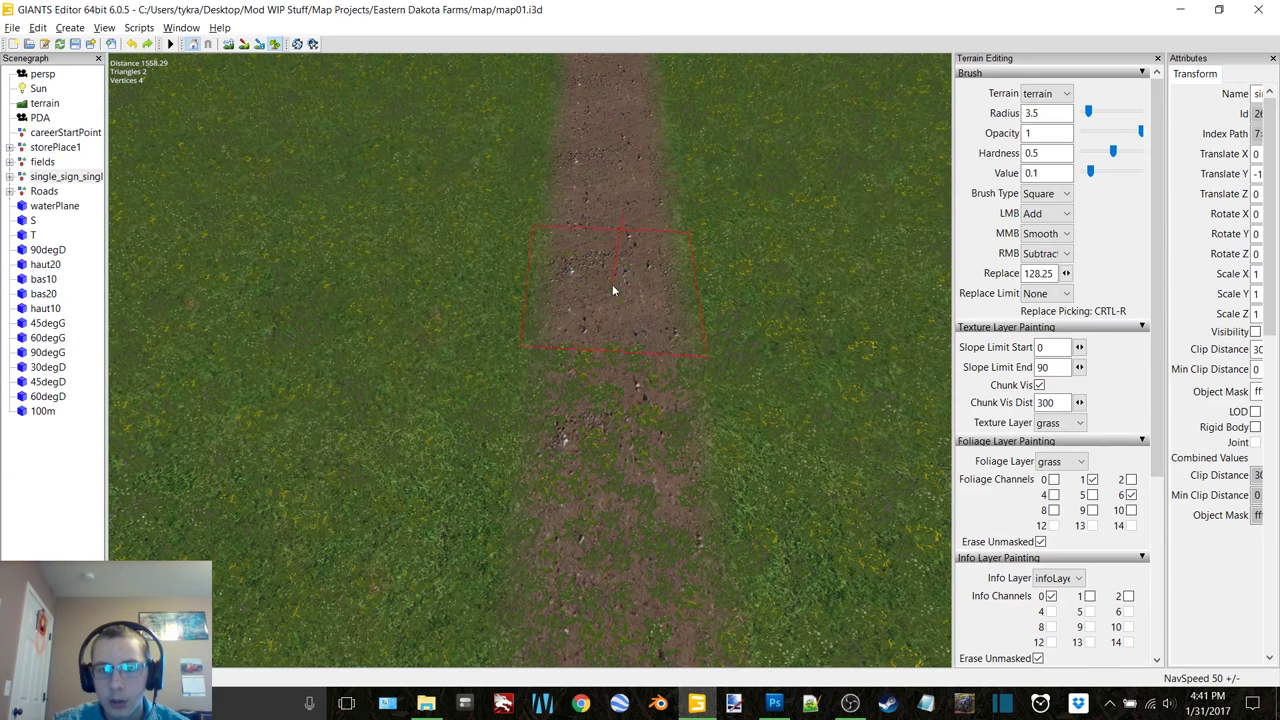
right_click_drag(602, 394, 607, 401)
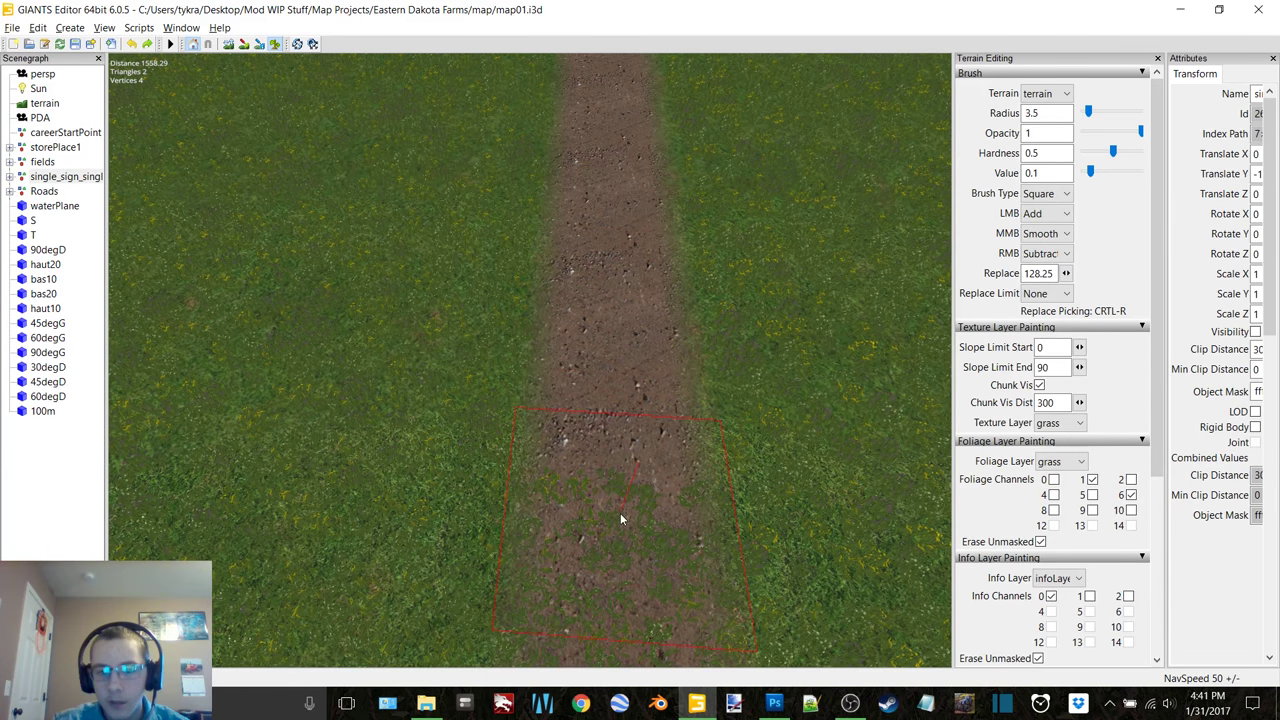
right_click_drag(620, 513, 611, 497)
scroll(620, 393, "down", 2)
middle_click_drag(620, 393, 621, 343, "alt")
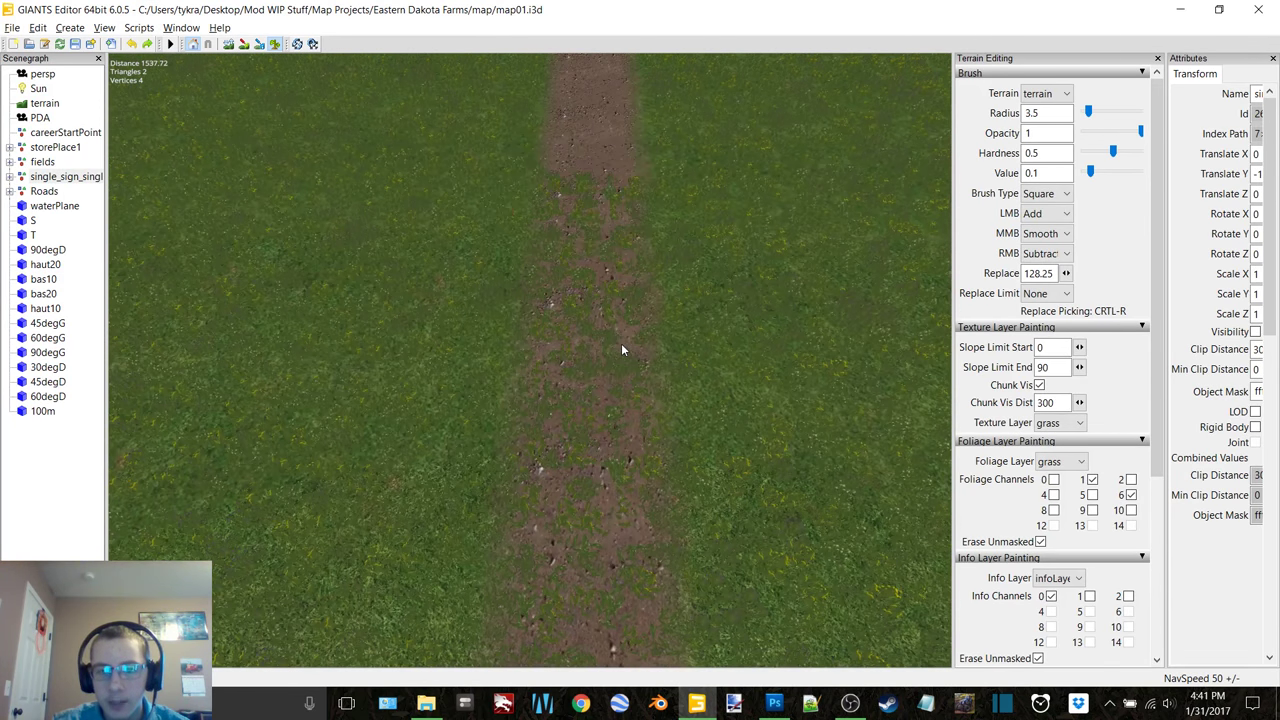
right_click_drag(585, 198, 582, 281)
right_click_drag(582, 359, 583, 474)
scroll(605, 370, "down", 2)
middle_click_drag(605, 370, 620, 270, "alt")
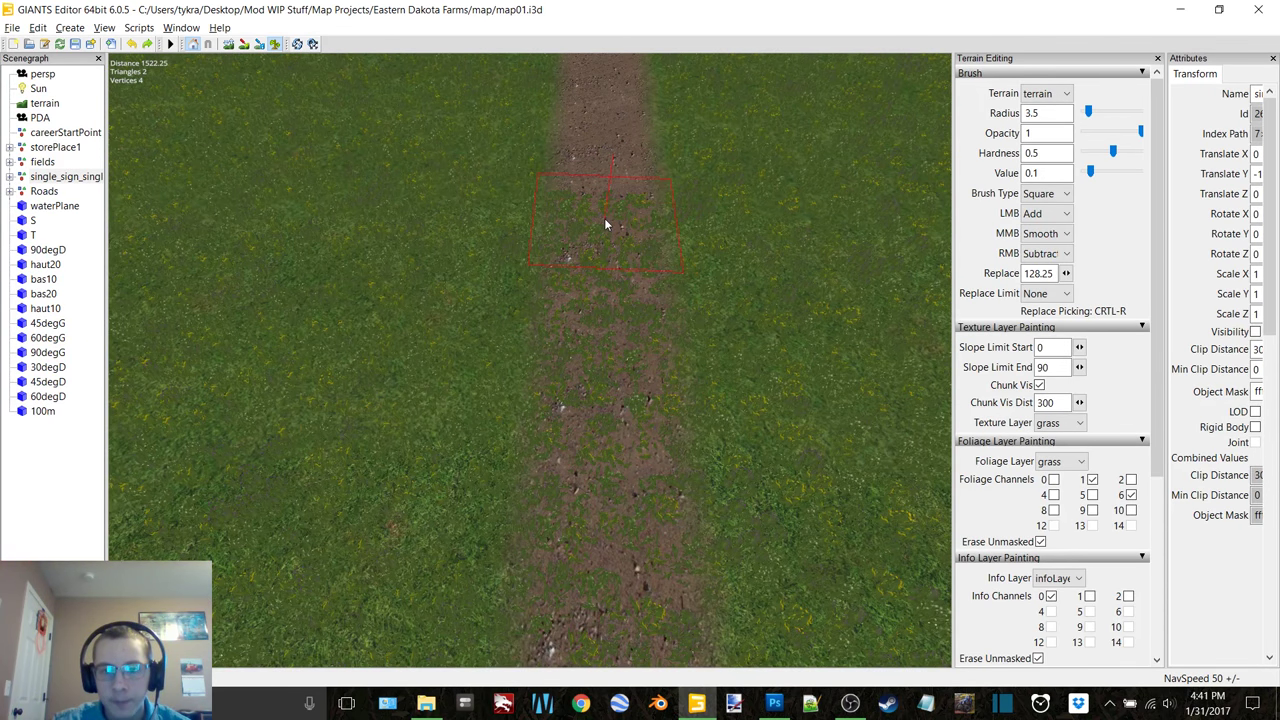
right_click_drag(604, 218, 602, 313)
right_click_drag(600, 369, 608, 492)
middle_click_drag(608, 372, 603, 305, "alt")
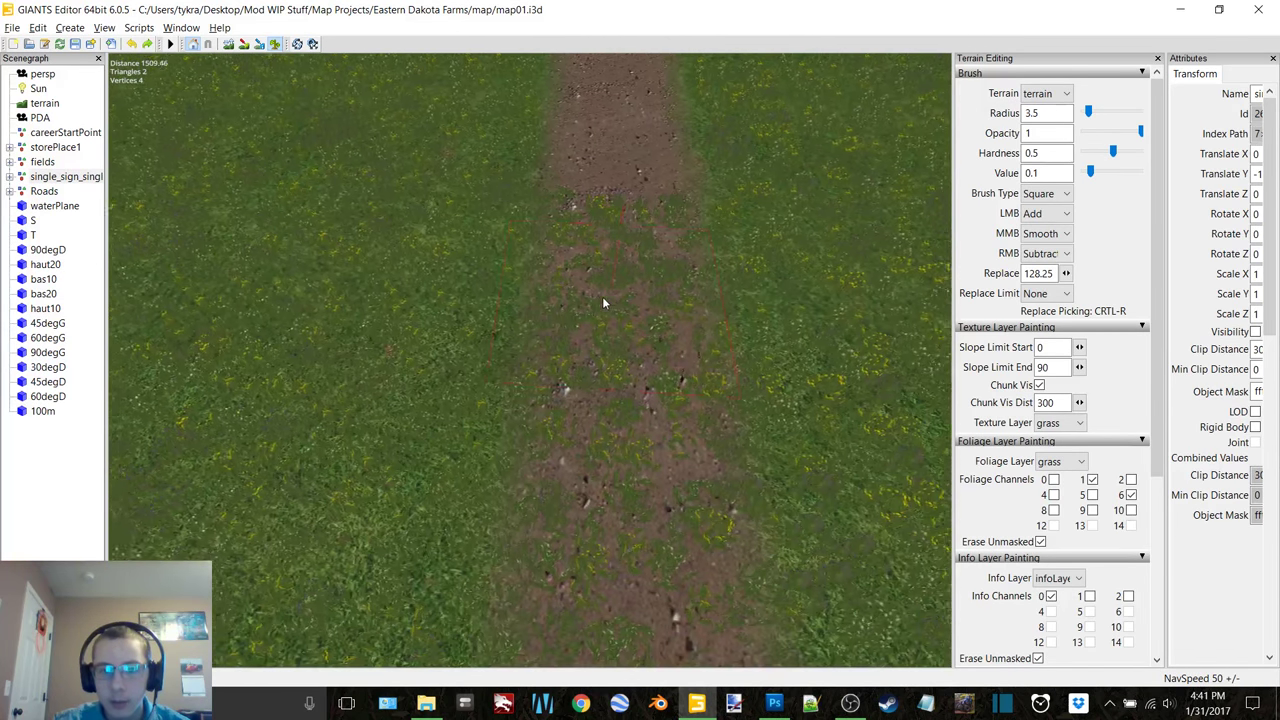
key("ctrl+z")
right_click_drag(601, 213, 601, 265)
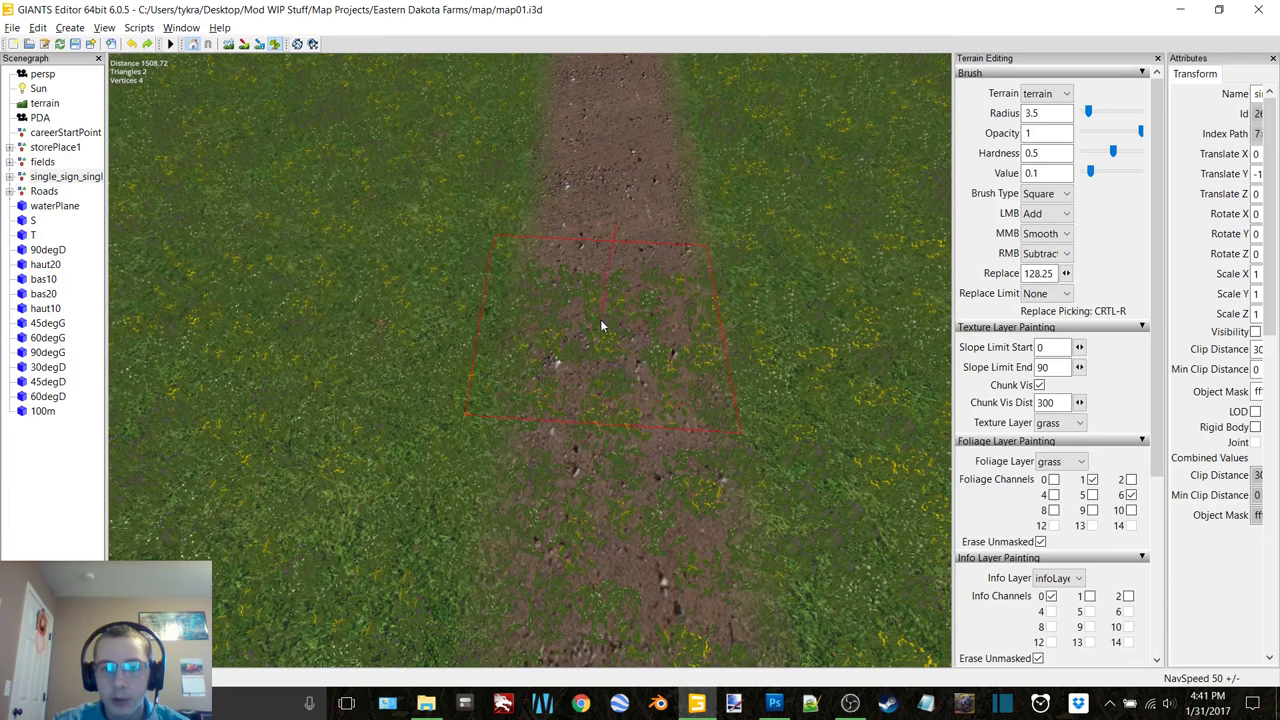
right_click_drag(600, 325, 600, 371)
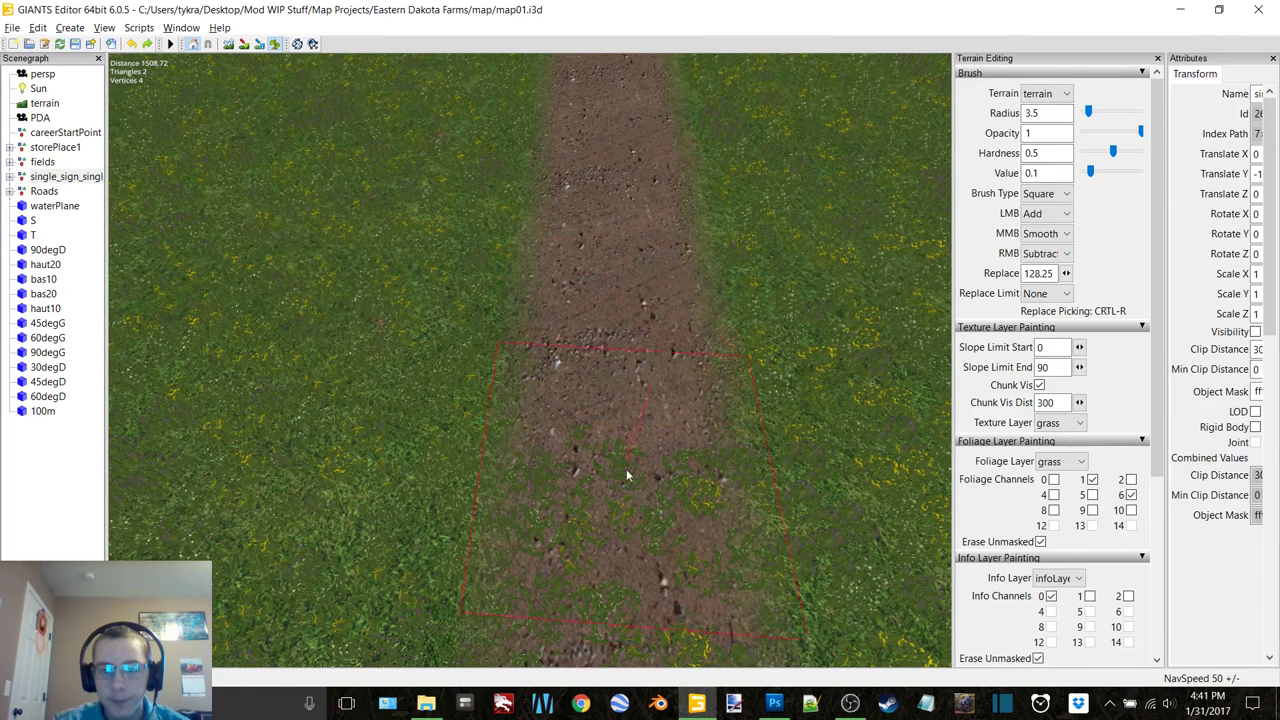
right_click_drag(627, 475, 618, 497)
scroll(611, 362, "down", 3)
middle_click_drag(611, 362, 615, 327, "alt")
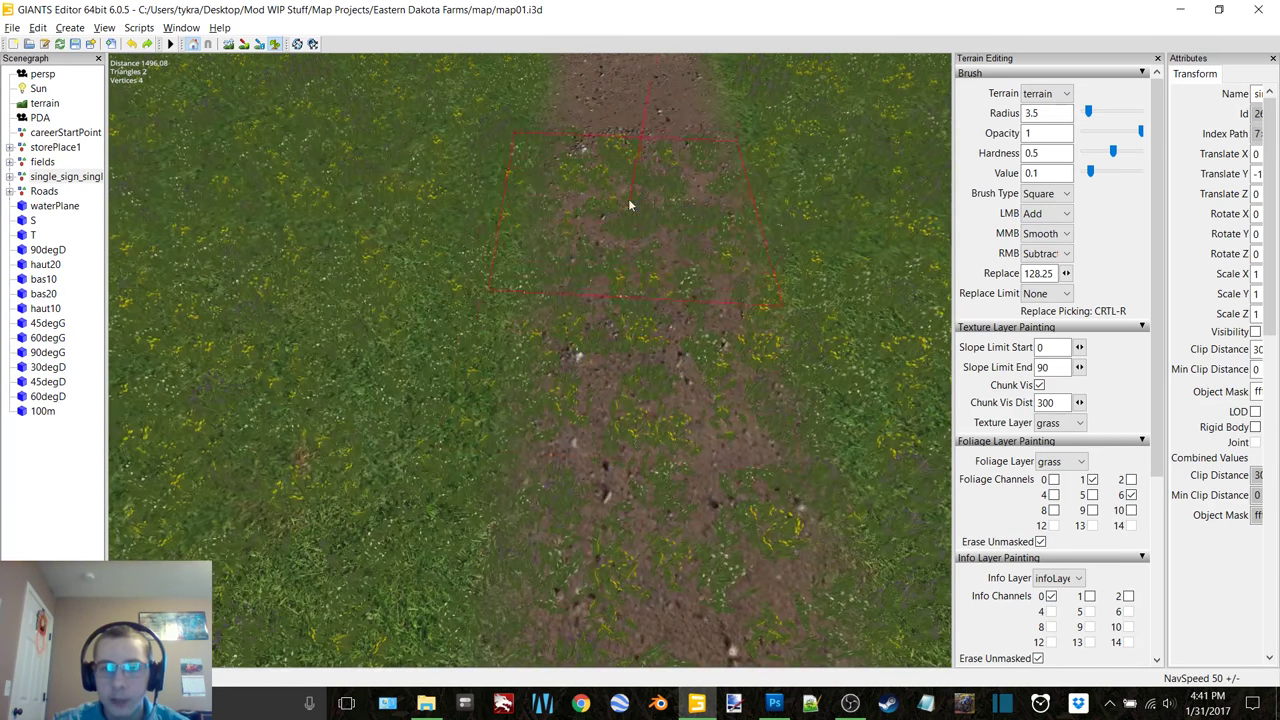
right_click_drag(629, 205, 634, 187)
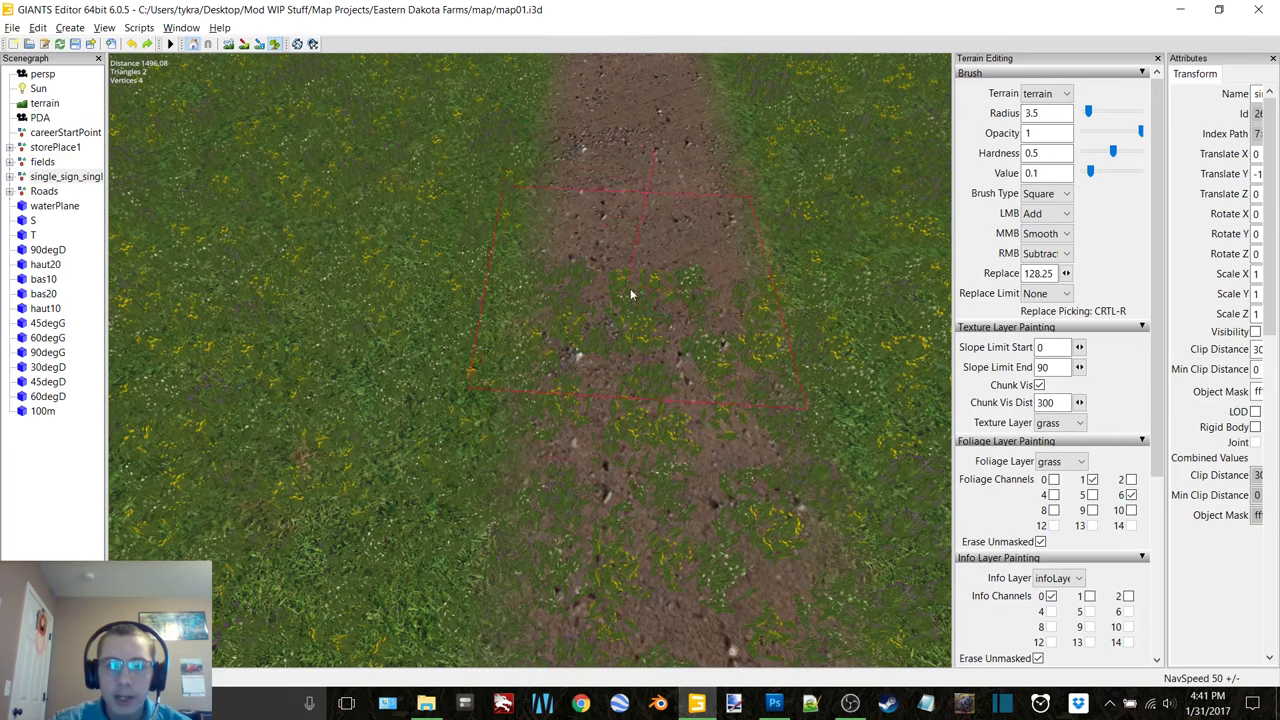
right_click_drag(633, 304, 641, 331)
scroll(643, 325, "down", 3)
middle_click_drag(650, 278, 640, 232, "alt")
right_click(603, 219)
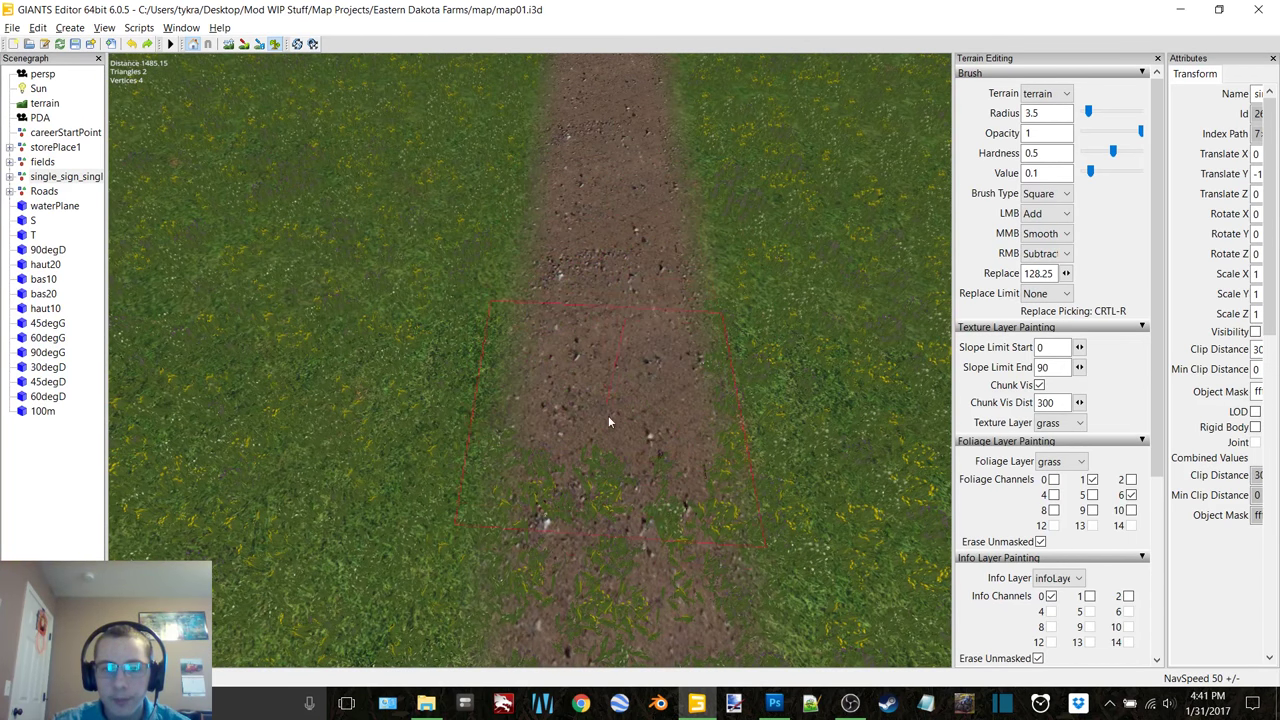
mouse_move(614, 420)
right_mouse_down()
mouse_move(624, 351)
mouse_move(623, 441)
right_mouse_up()
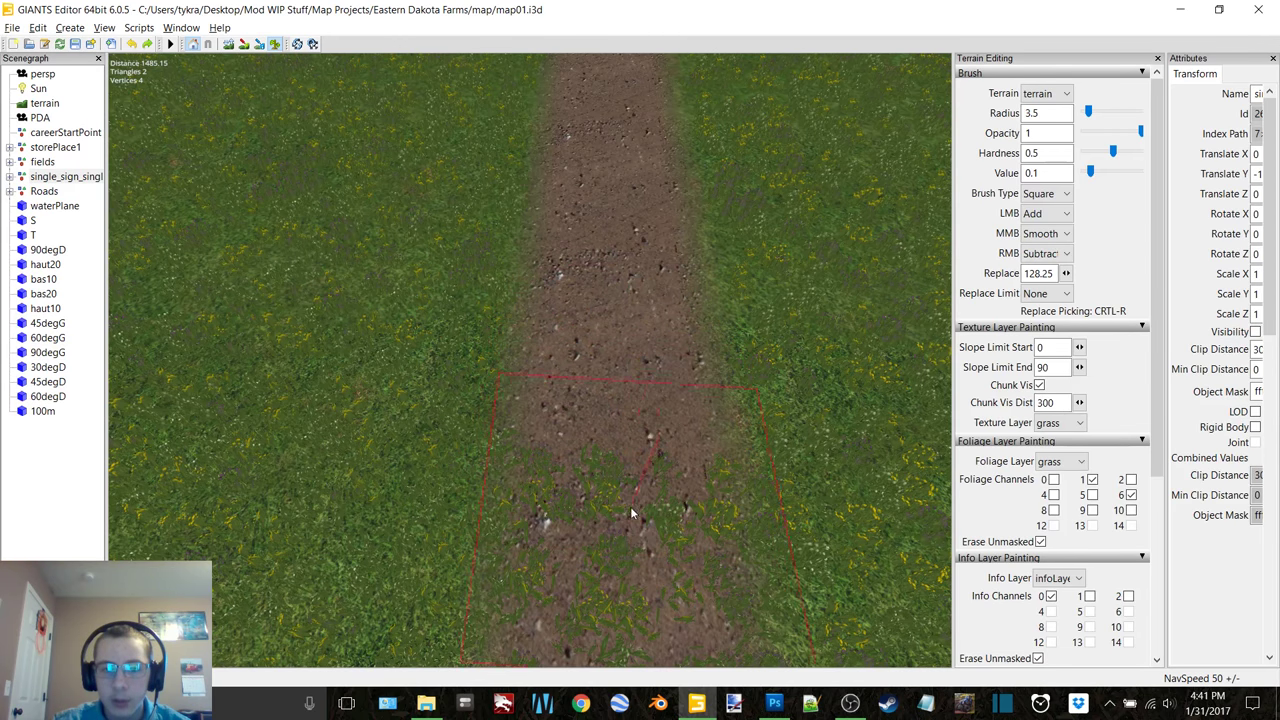
scroll(642, 394, "down", 3)
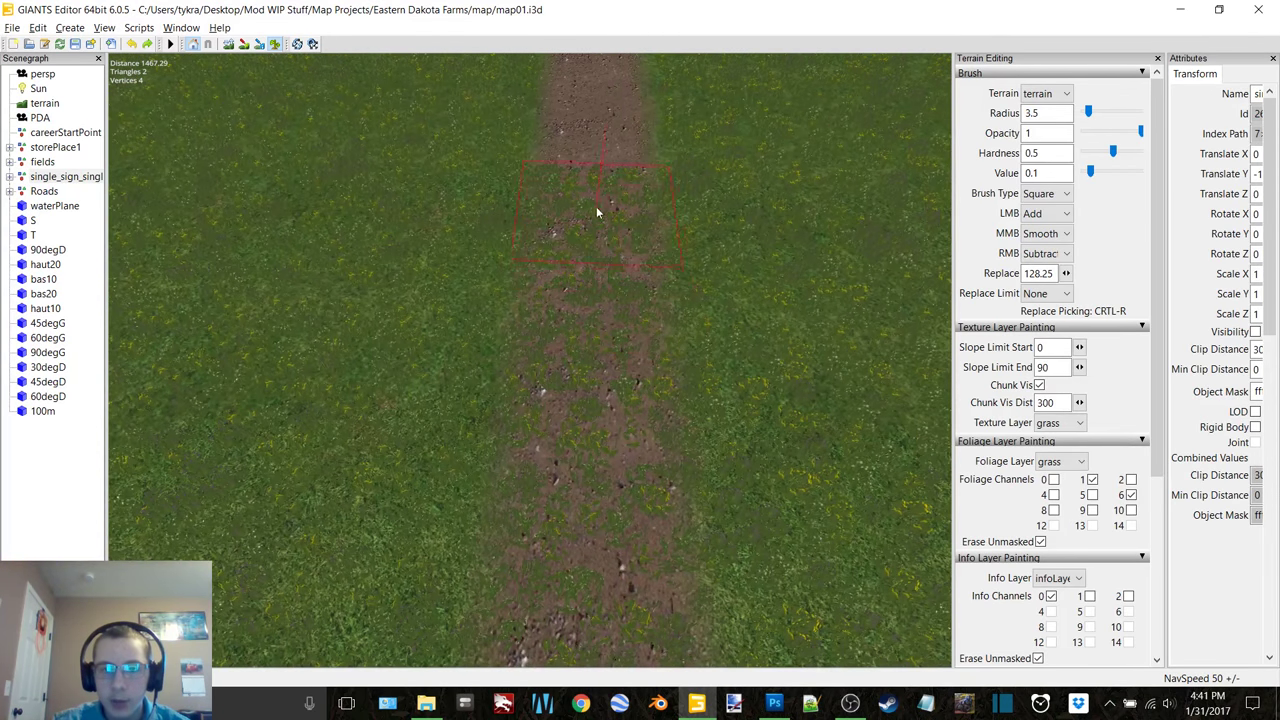
right_click(596, 200)
right_click_drag(598, 272, 595, 320)
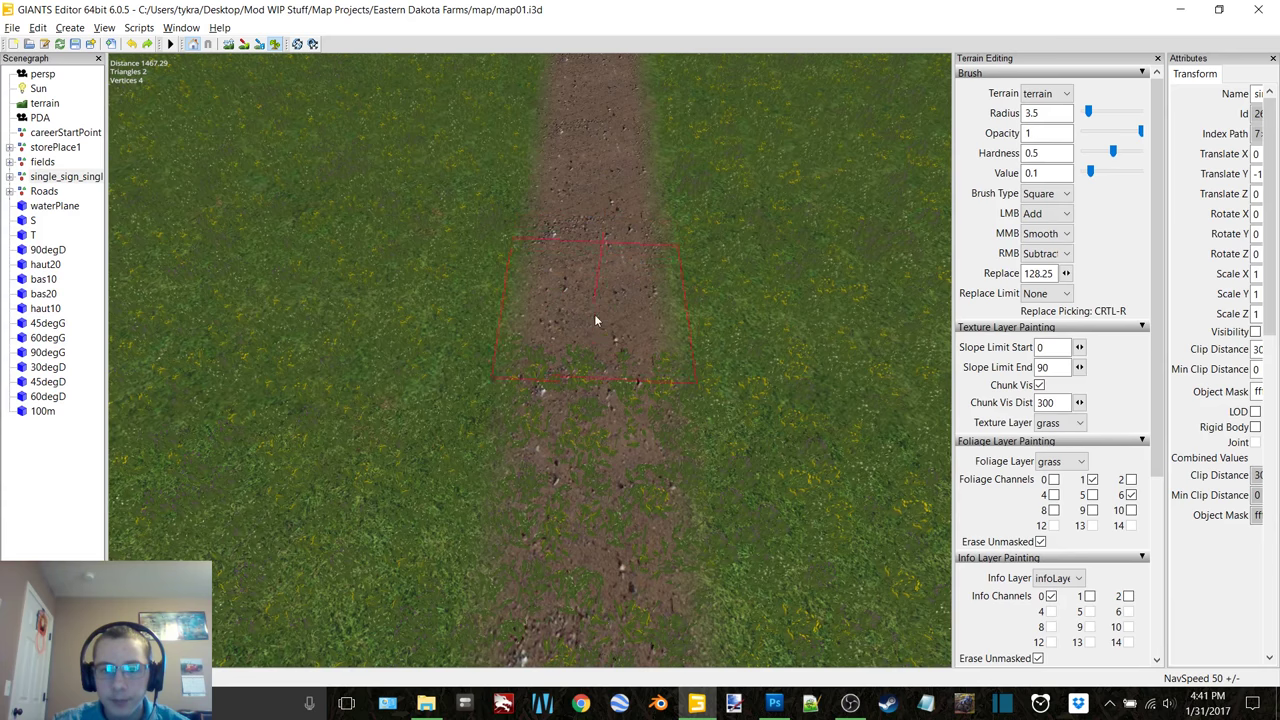
right_click_drag(601, 393, 590, 525)
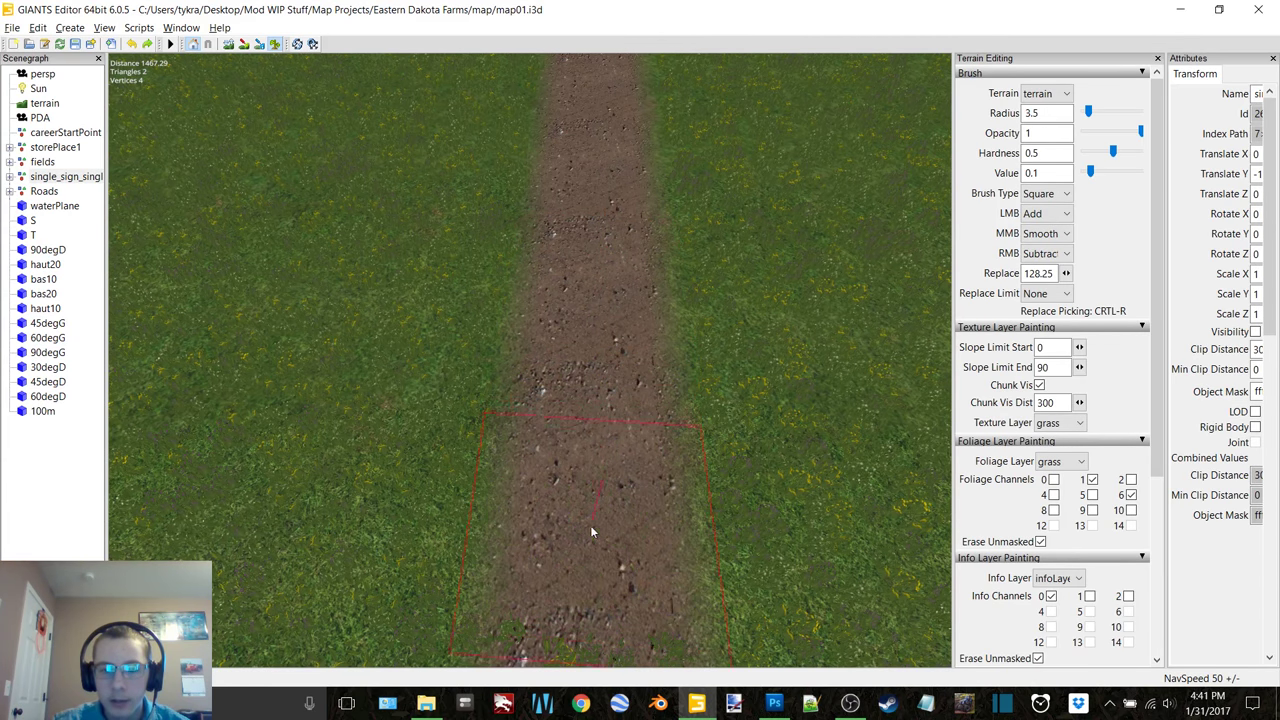
middle_click_drag(590, 525, 589, 274, "alt")
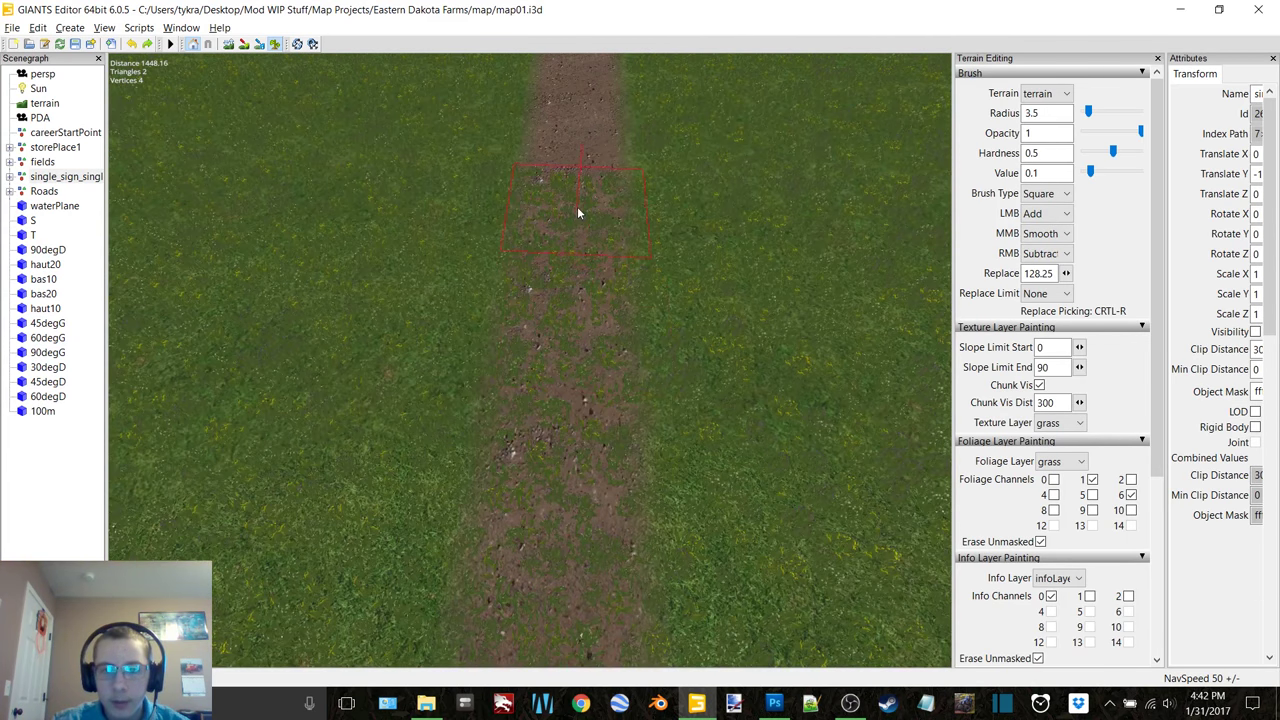
right_click_drag(577, 204, 564, 274)
right_click_drag(562, 345, 564, 460)
middle_click_drag(564, 460, 586, 258, "alt")
right_click_drag(580, 136, 577, 320)
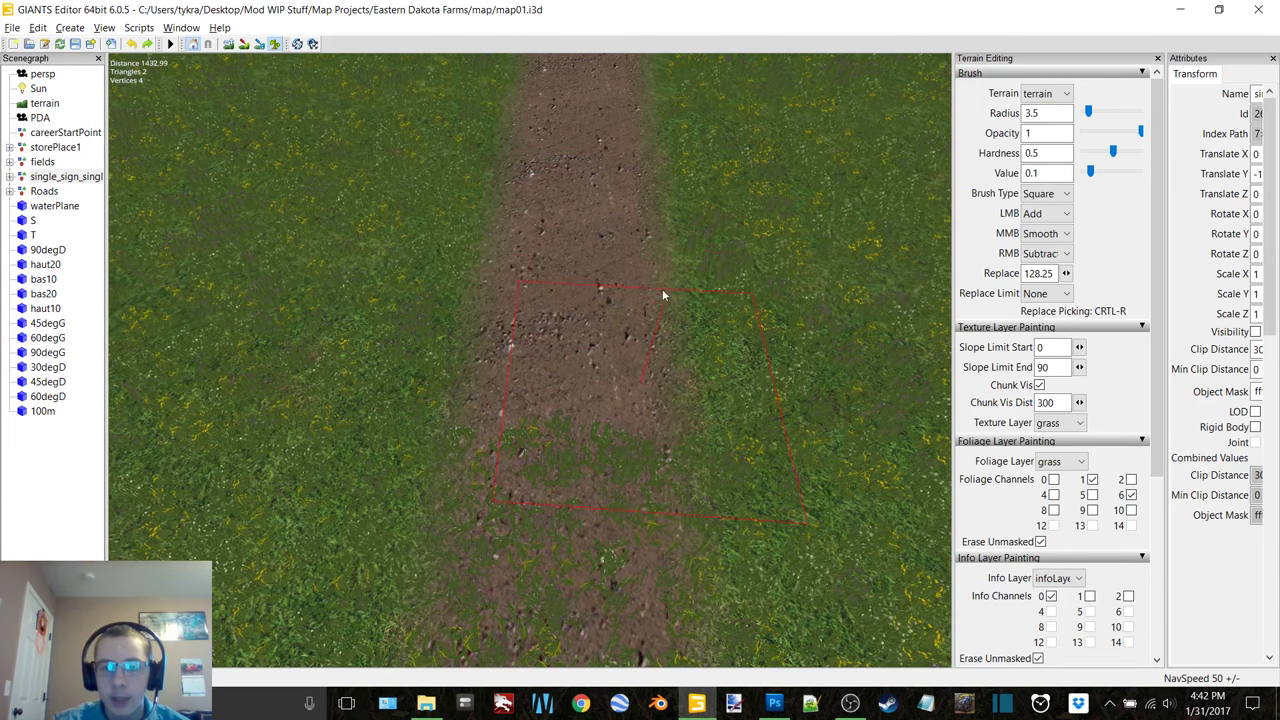
middle_click_drag(658, 287, 636, 257, "alt")
right_click_drag(569, 168, 571, 169)
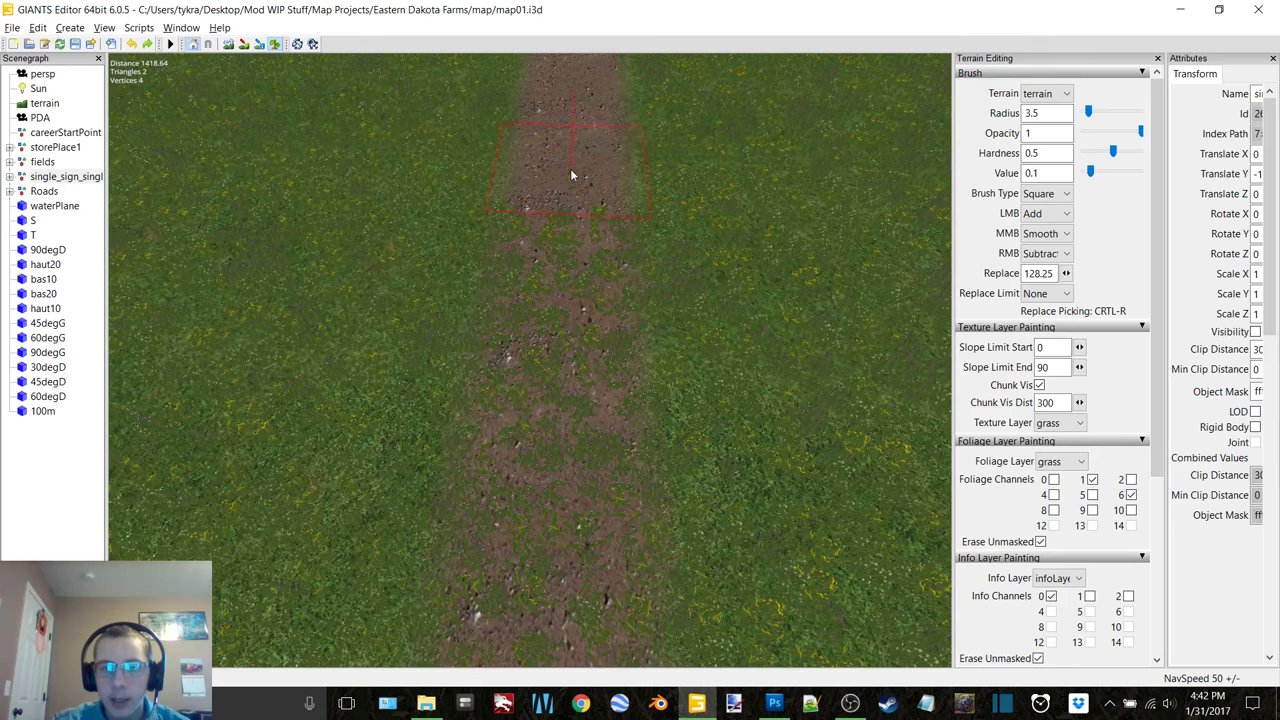
right_click(572, 245)
right_click(564, 357)
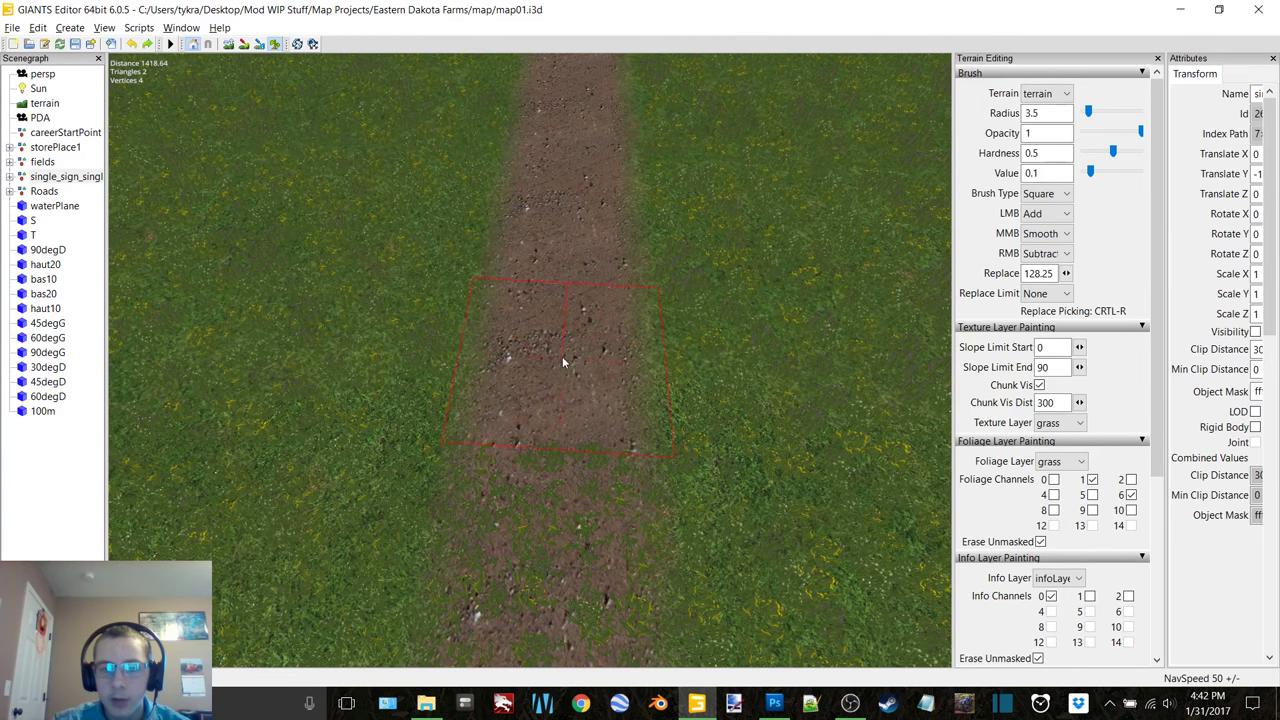
right_click(562, 503)
middle_click_drag(585, 411, 580, 350, "alt")
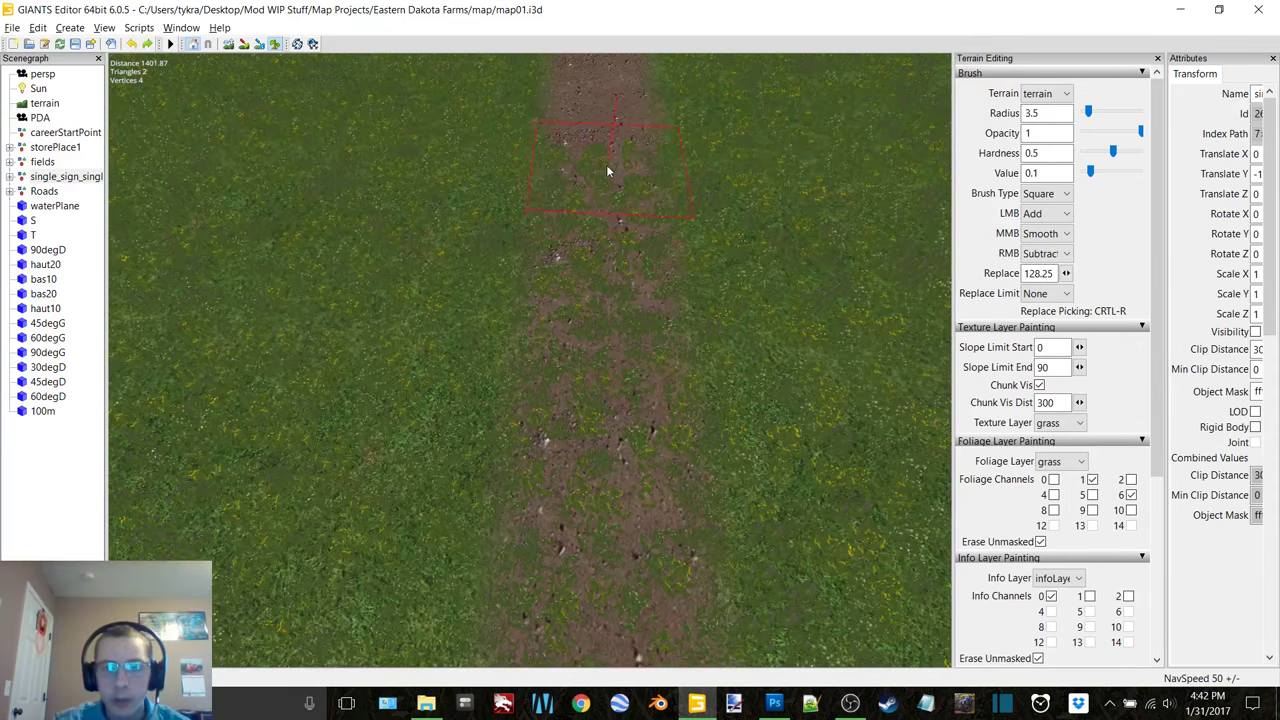
right_click_drag(606, 164, 608, 372)
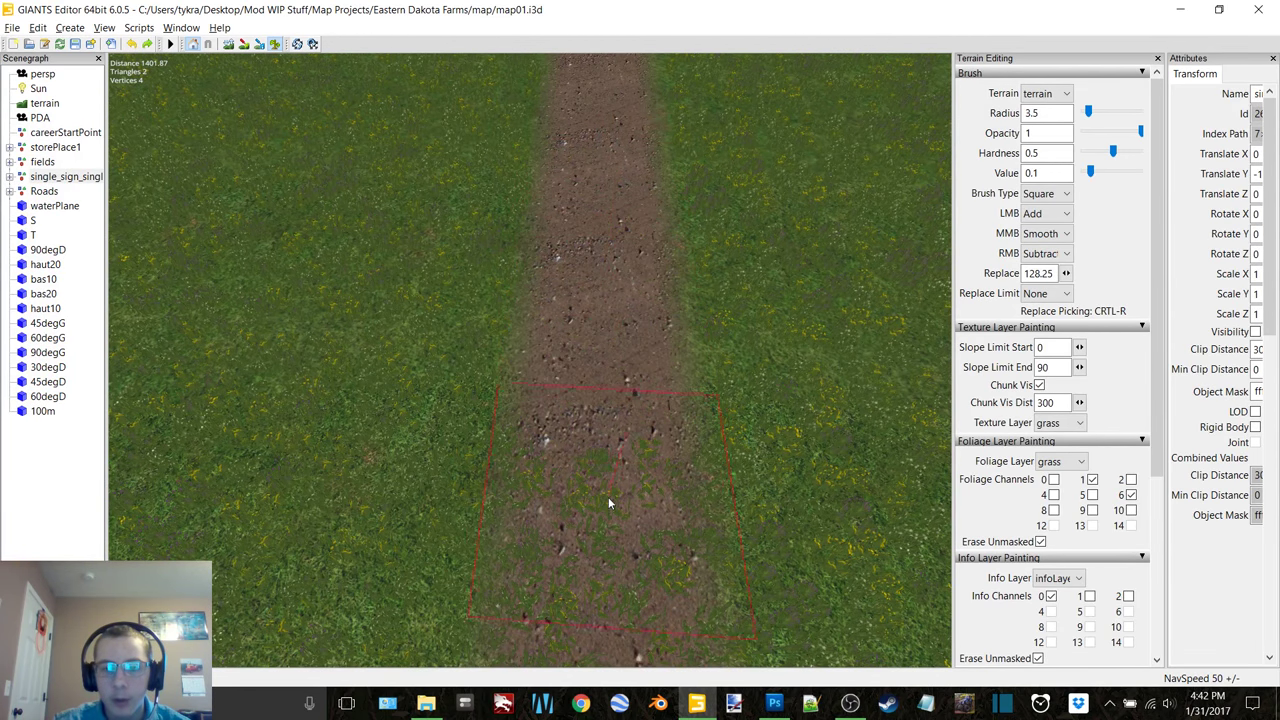
right_click_drag(608, 499, 607, 516)
middle_click_drag(612, 470, 612, 332, "alt")
right_click_drag(570, 100, 558, 328)
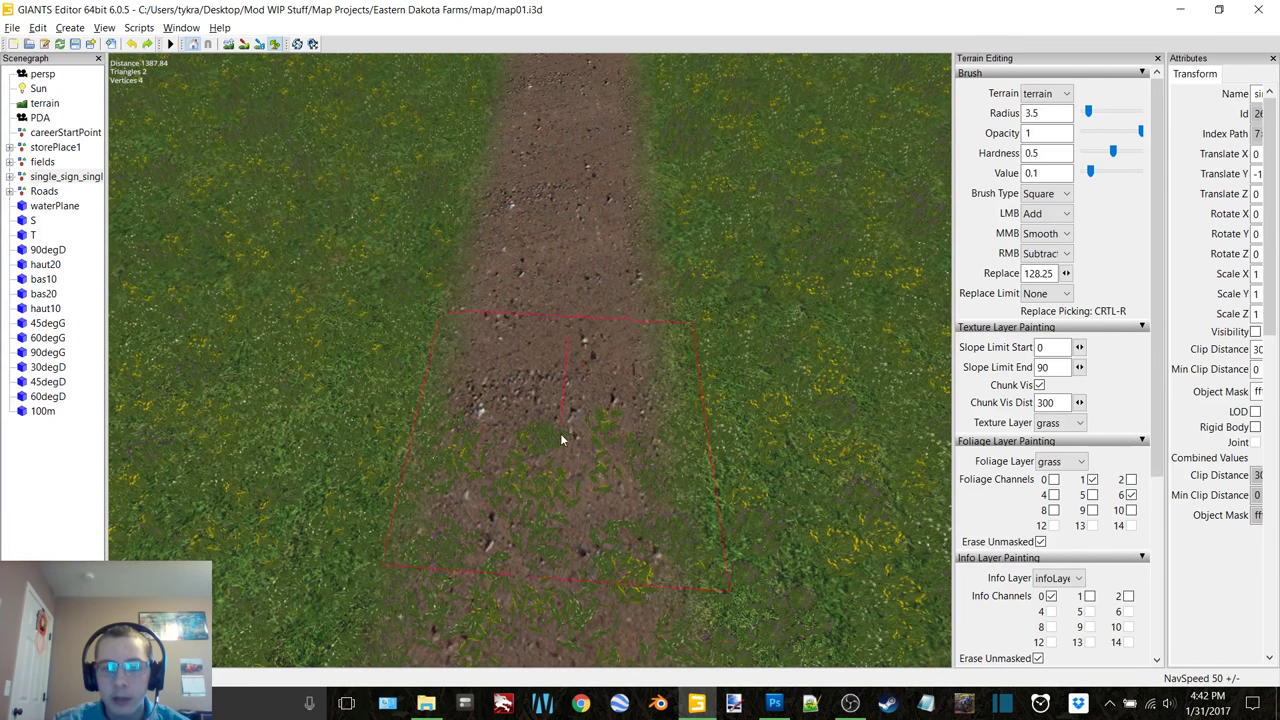
left_click_drag(551, 474, 573, 318)
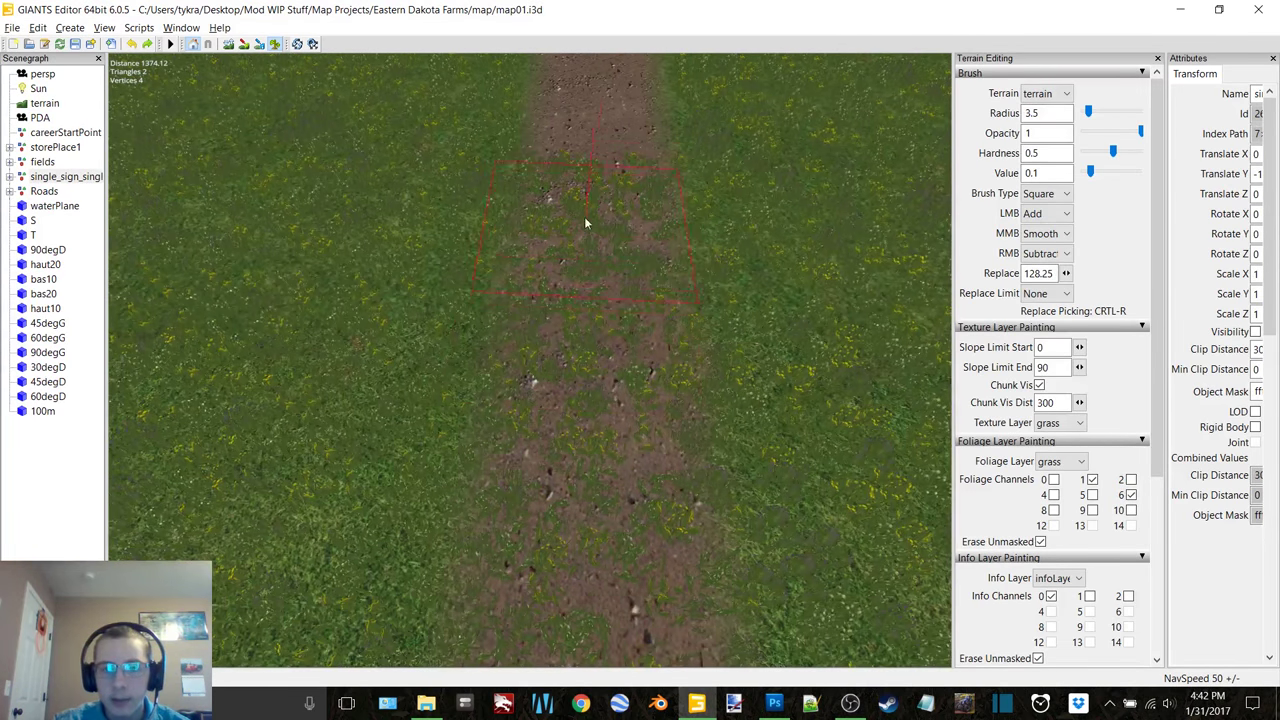
right_click_drag(592, 193, 604, 384)
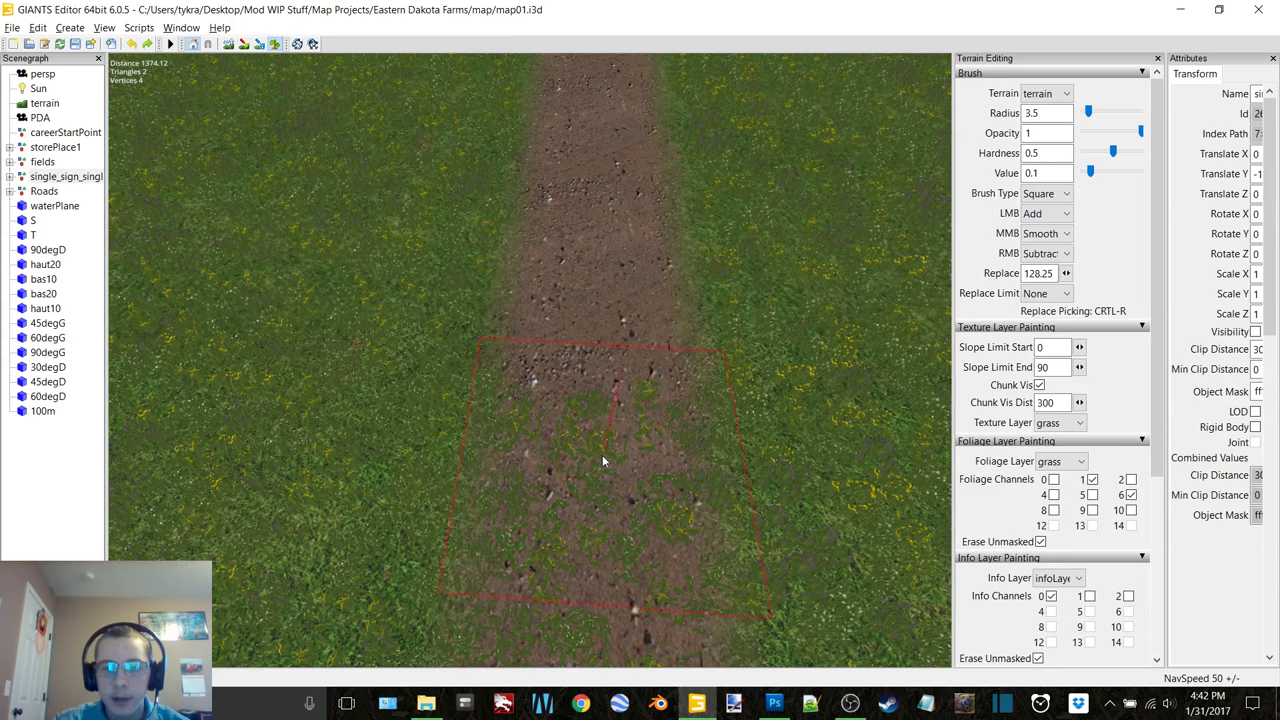
mouse_move(603, 461)
left_mouse_down()
mouse_move(605, 331)
mouse_move(589, 297)
mouse_move(598, 166)
left_mouse_up()
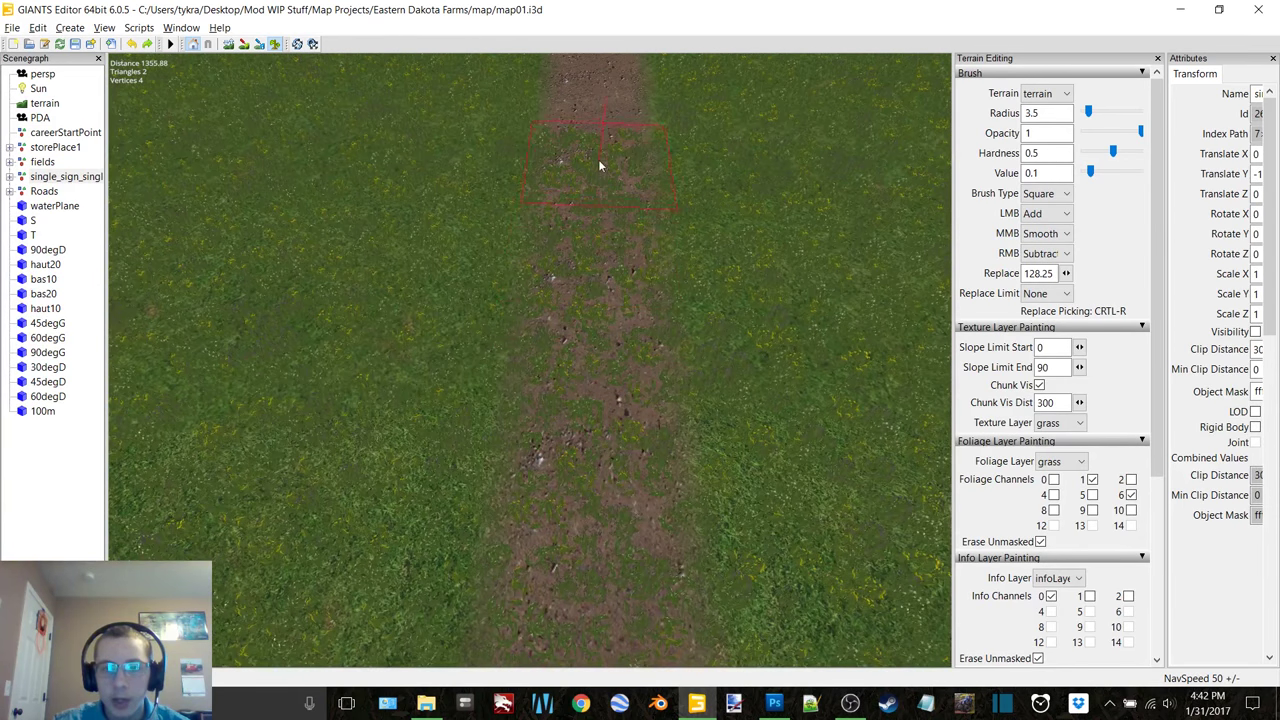
right_click_drag(600, 165, 592, 398)
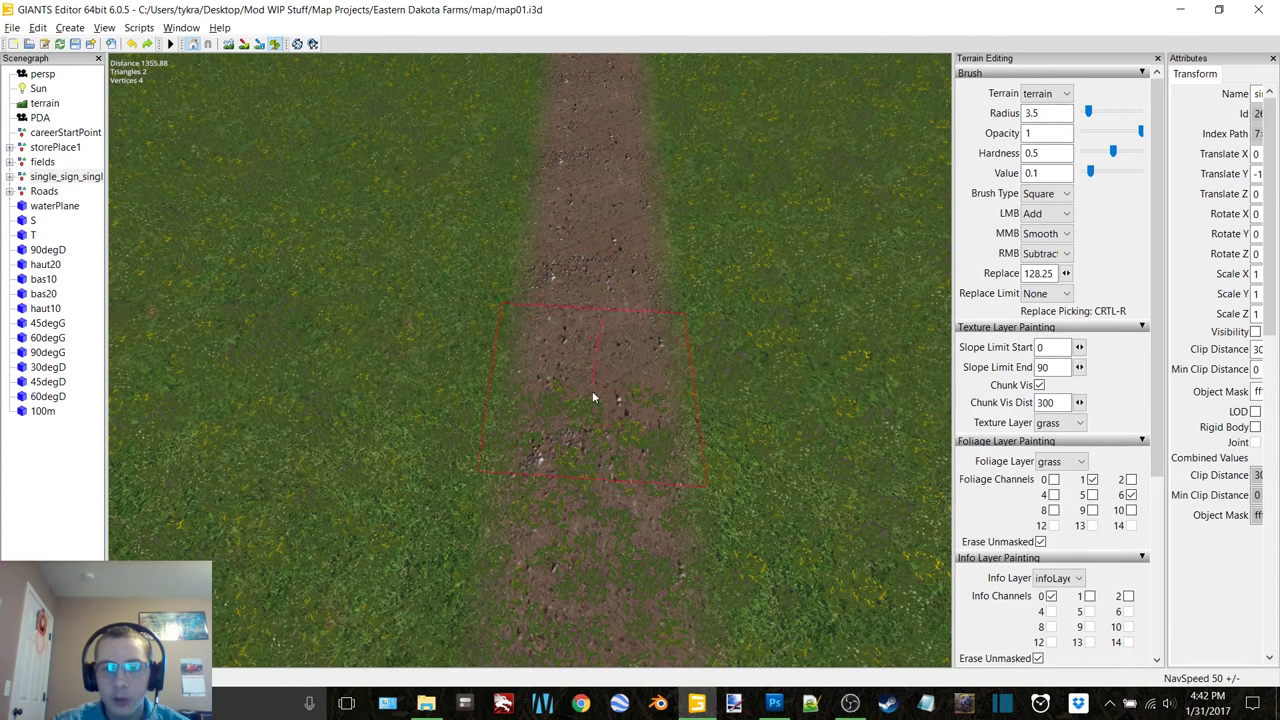
left_click_drag(596, 425, 588, 190)
right_click_drag(573, 215, 578, 300)
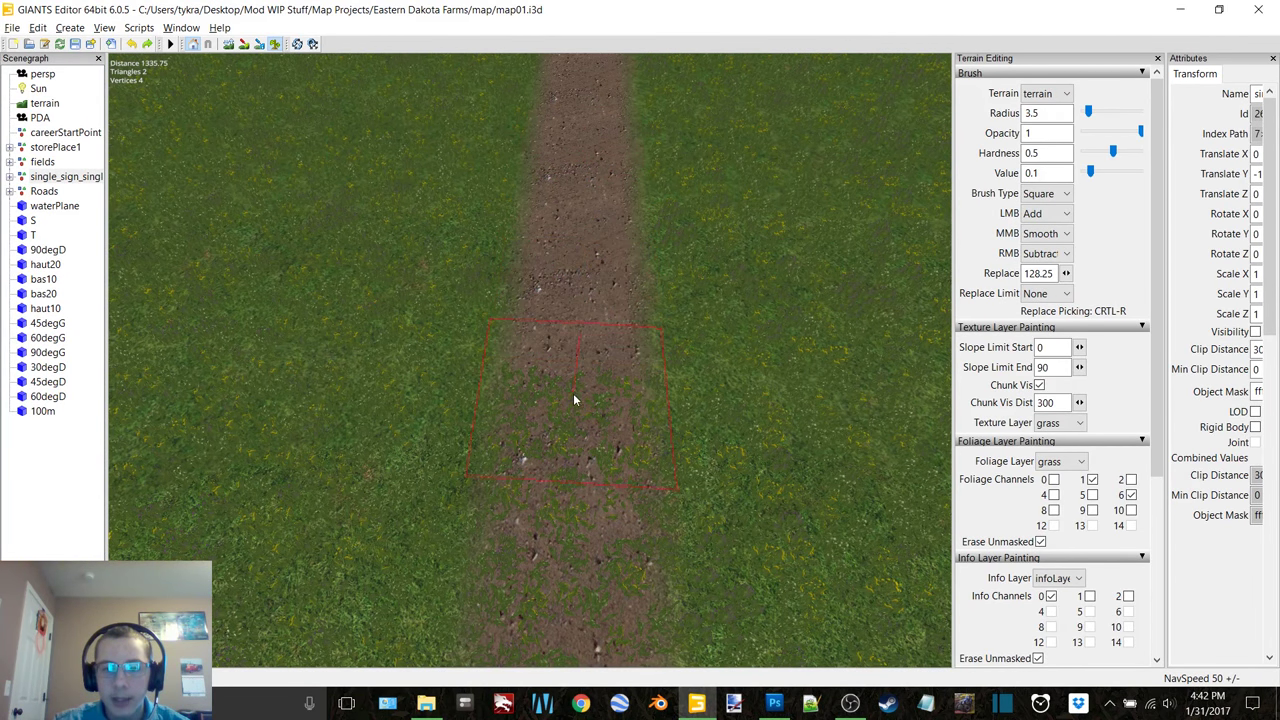
right_click_drag(565, 441, 602, 440)
scroll(602, 360, "down", 3)
left_click_drag(575, 530, 576, 335)
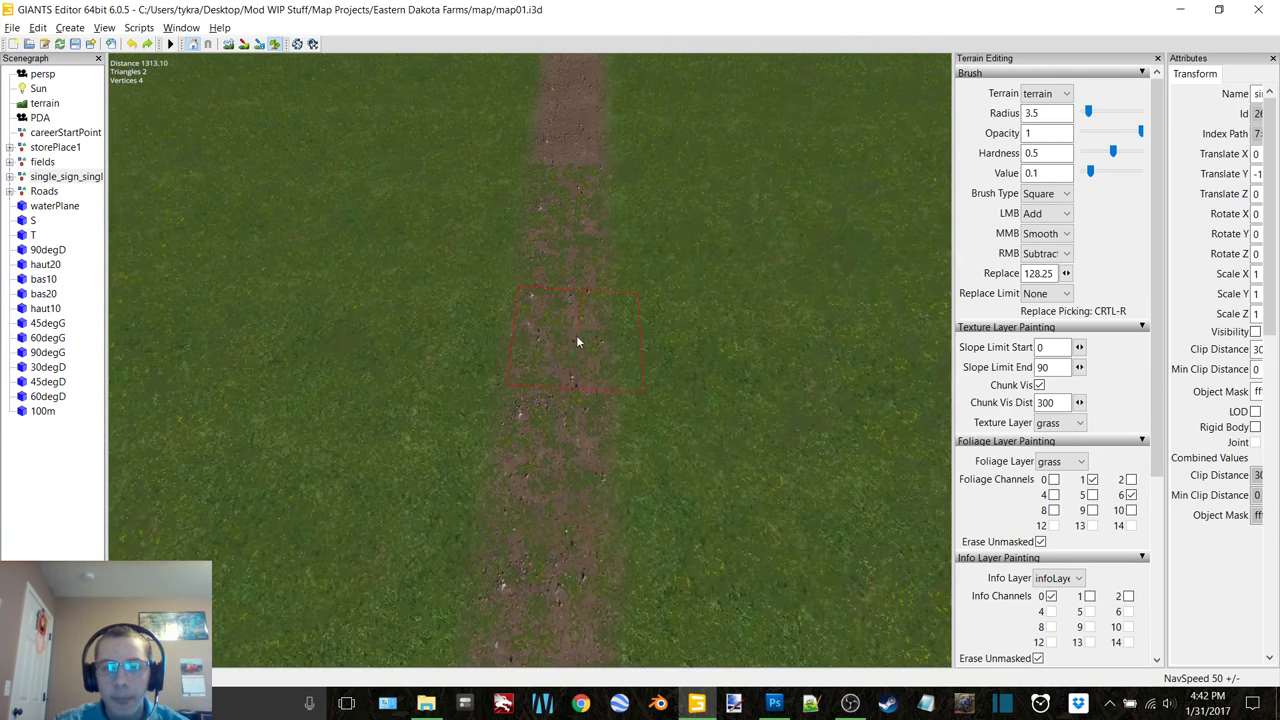
scroll(577, 336, "up", 1)
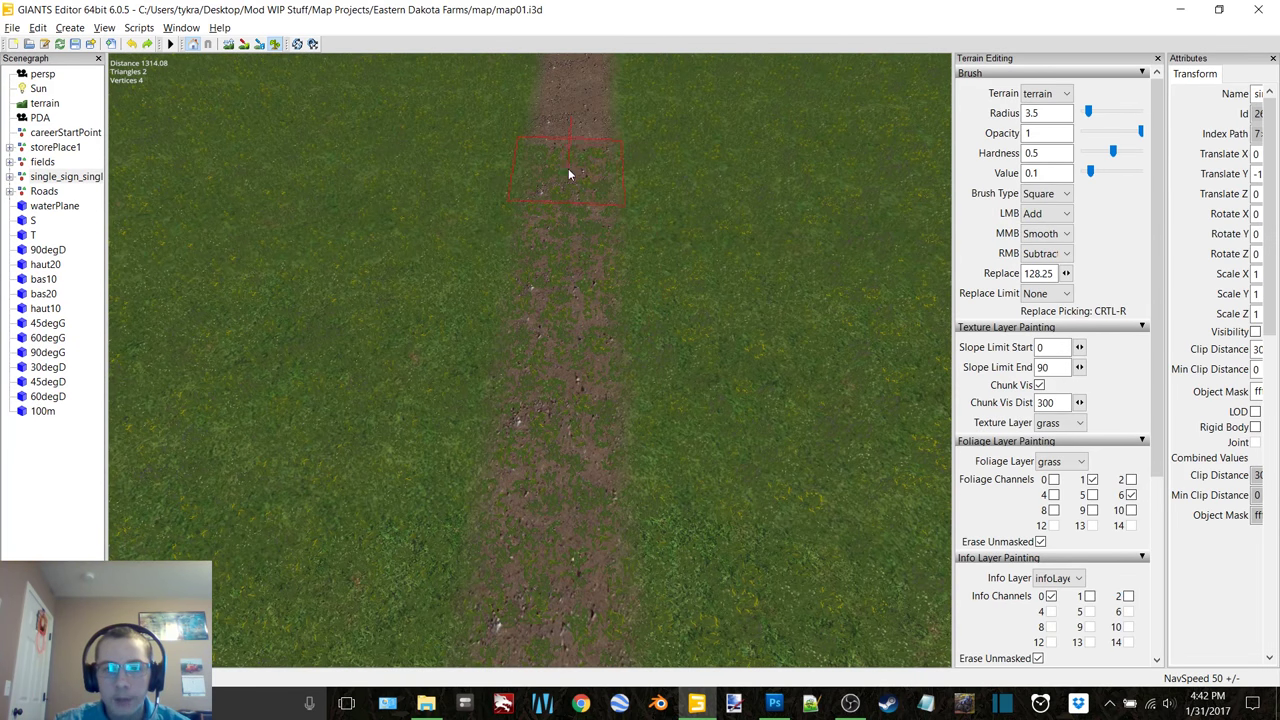
Step: Erase the grass foliage covering the next stretch of the dirt road, leaving the grass beside it untouched
right_click_drag(568, 168, 574, 241)
mouse_move(568, 293)
right_mouse_down()
mouse_move(560, 466)
mouse_move(586, 412)
right_mouse_up()
middle_click_drag(586, 412, 576, 338, "alt")
right_click_drag(550, 268, 548, 391)
left_click_drag(533, 517, 592, 208)
mouse_move(592, 208)
right_mouse_down()
mouse_move(576, 171)
mouse_move(588, 252)
right_mouse_up()
right_click_drag(584, 368, 574, 482)
Step: Switch to File Explorer, look over the Eastern Dakota Farms folder and its map subfolder, and return to GIANTS Editor
left_click(1180, 9)
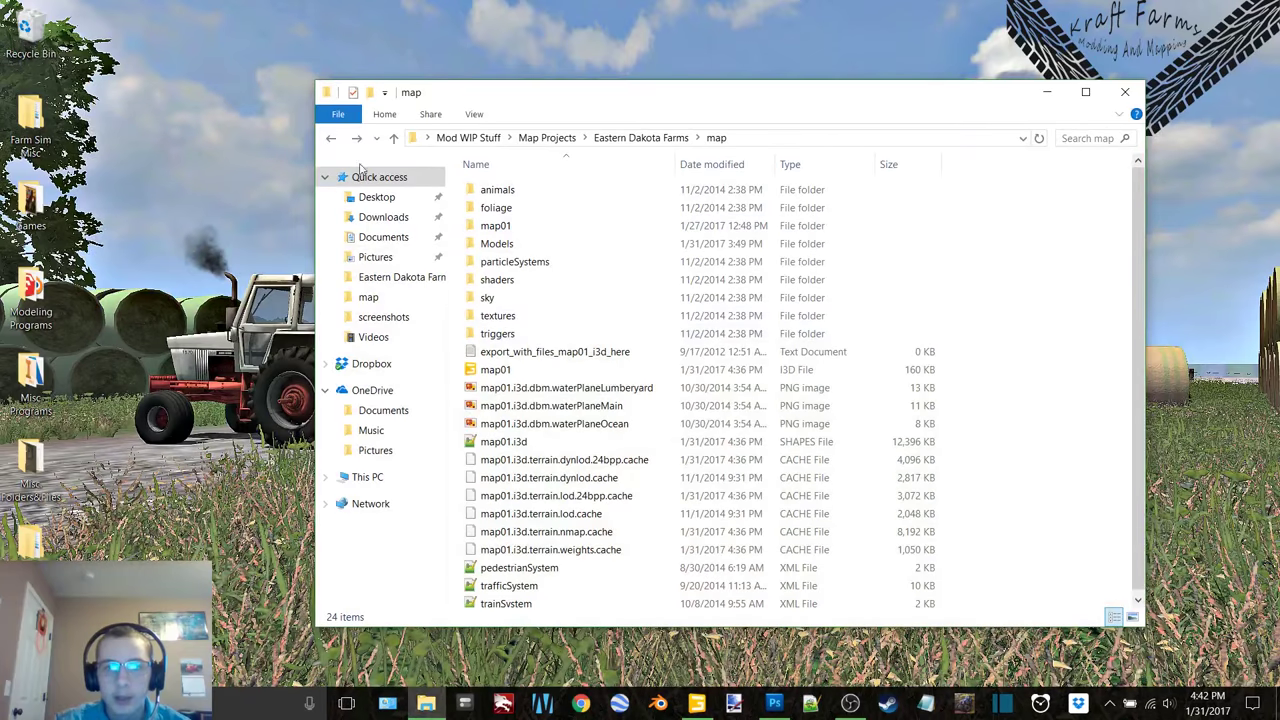
key("BackSpace")
left_click(501, 228)
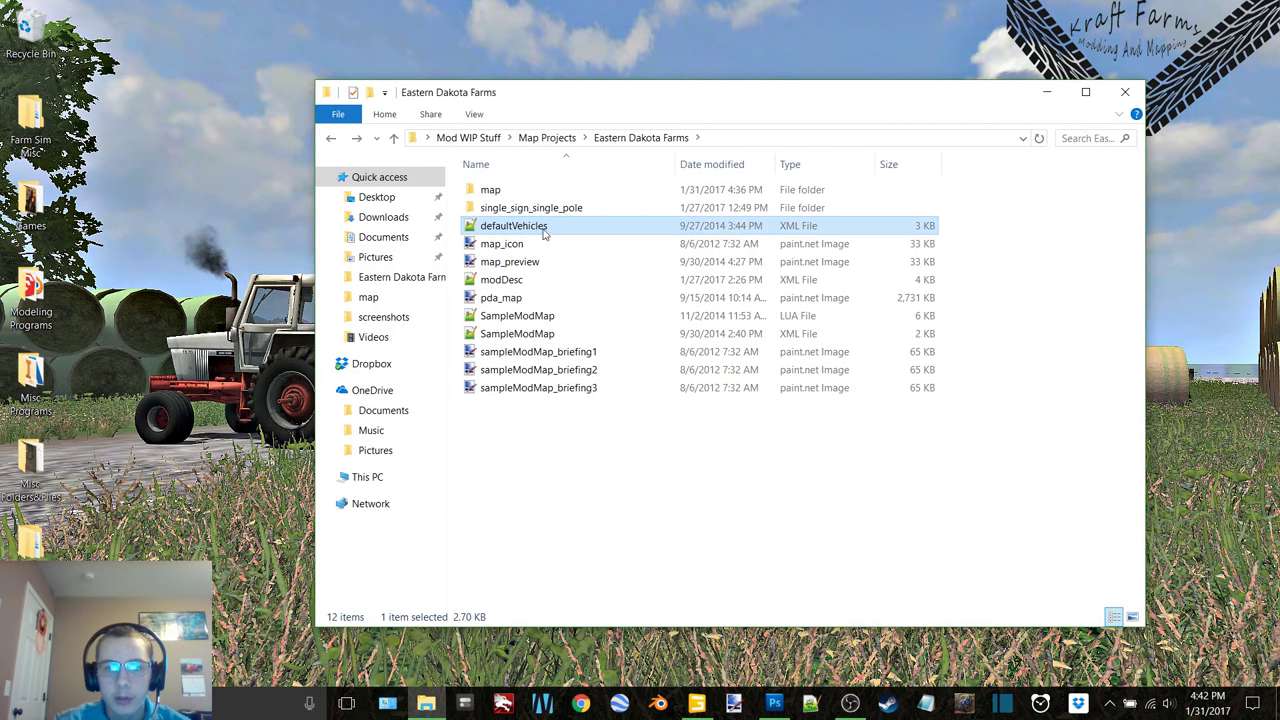
left_click(357, 138)
left_click(1047, 92)
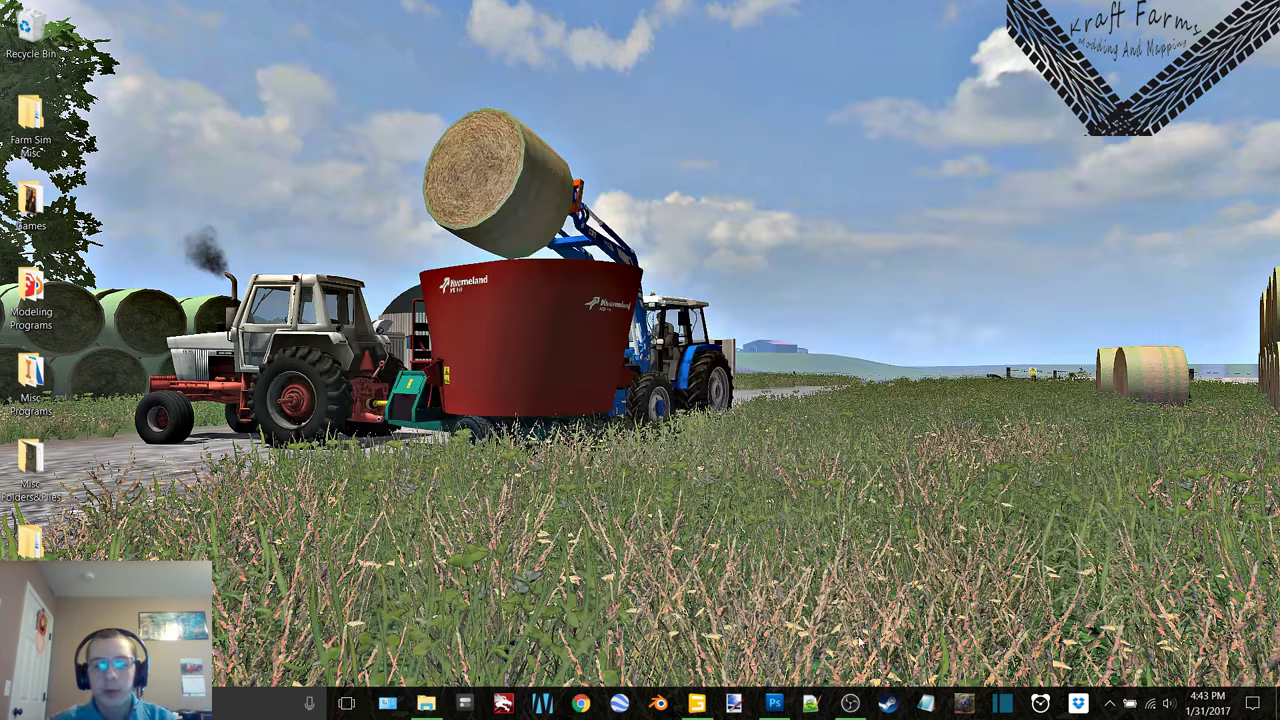
left_click(697, 703)
Step: Erase the overgrown grass foliage section by section from the dirt road surface, using the square brush with radius 3.5
scroll(645, 342, "down", 4)
mouse_move(622, 355)
left_mouse_down()
mouse_move(635, 306)
mouse_move(579, 279)
mouse_move(565, 246)
left_mouse_up()
right_click_drag(565, 308, 557, 318)
right_click_drag(557, 442, 570, 434)
middle_click_drag(599, 375, 585, 358, "alt")
scroll(590, 325, "up", 2)
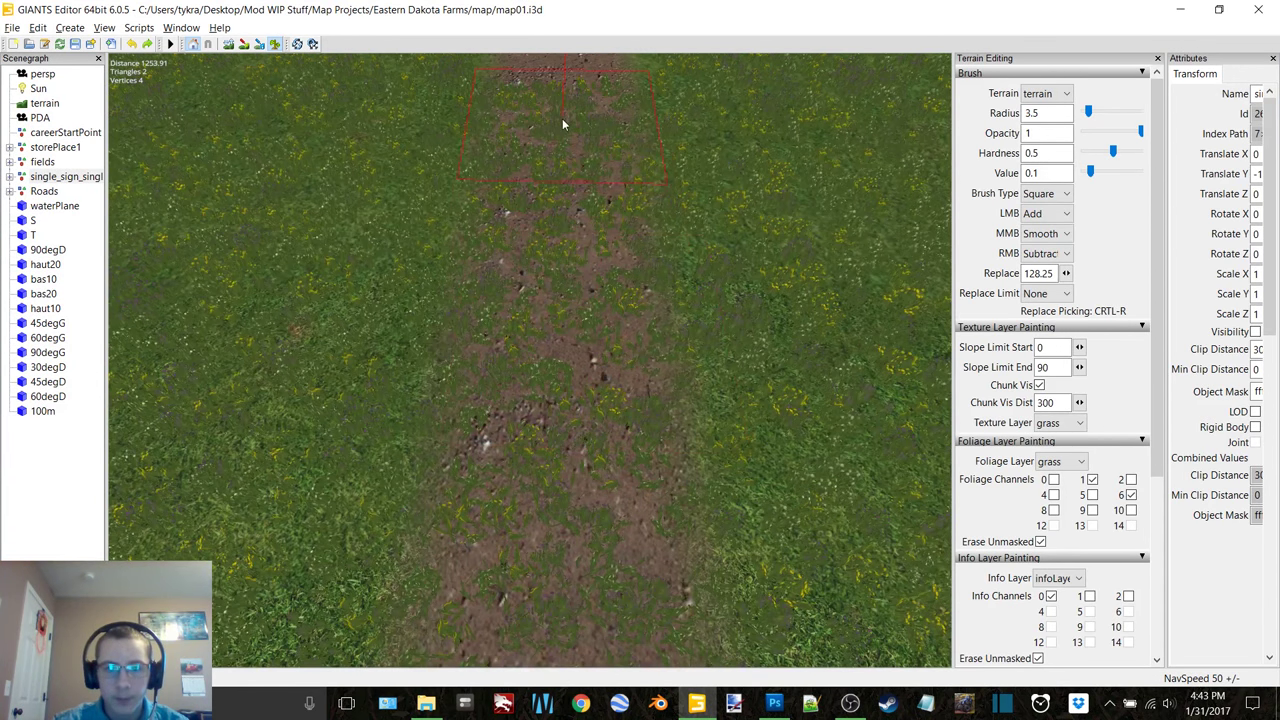
left_click_drag(562, 124, 590, 295)
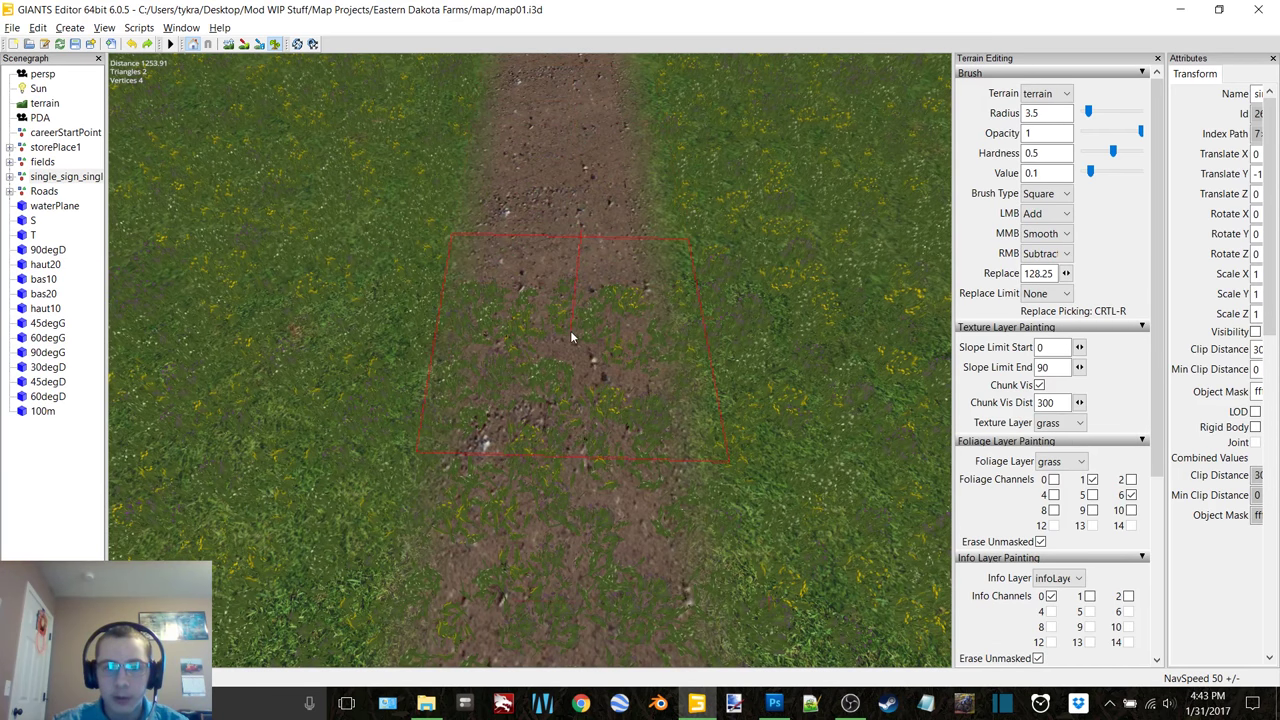
right_click_drag(571, 332, 577, 590)
middle_click_drag(599, 381, 564, 332, "alt")
scroll(563, 310, "up", 2)
scroll(575, 270, "up", 2)
mouse_move(582, 184)
left_mouse_down()
mouse_move(592, 373)
mouse_move(599, 296)
mouse_move(576, 218)
left_mouse_up()
left_click_drag(565, 155, 570, 279)
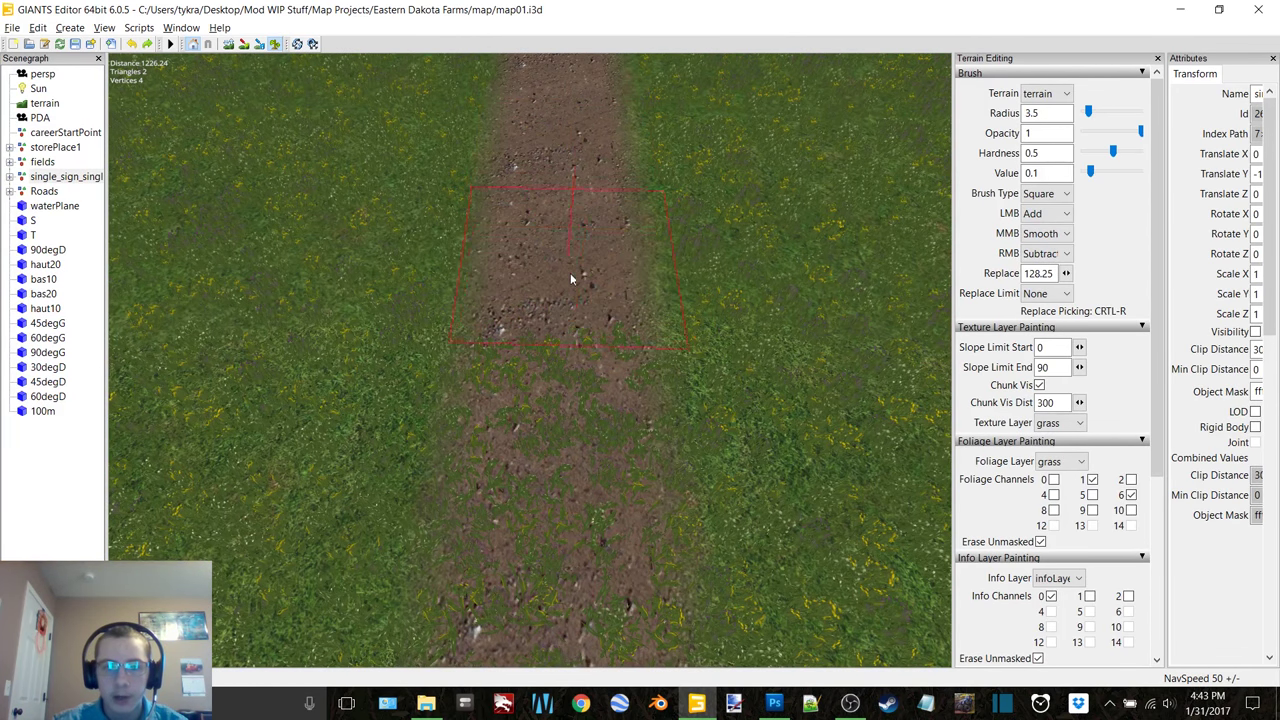
left_click_drag(570, 361, 596, 497)
mouse_move(578, 547)
left_mouse_down()
mouse_move(613, 390)
mouse_move(592, 350)
mouse_move(600, 308)
left_mouse_up()
left_click_drag(586, 247, 592, 252)
mouse_move(600, 357)
left_mouse_down()
mouse_move(612, 483)
mouse_move(642, 336)
mouse_move(604, 406)
left_mouse_up()
mouse_move(594, 494)
middle_mouse_down("alt")
mouse_move(617, 368)
mouse_move(590, 327)
mouse_move(599, 320)
middle_mouse_up("alt")
middle_click_drag(556, 212, 570, 230, "alt")
left_click_drag(563, 163, 559, 248)
mouse_move(560, 326)
left_mouse_down()
mouse_move(562, 408)
mouse_move(584, 280)
left_mouse_up()
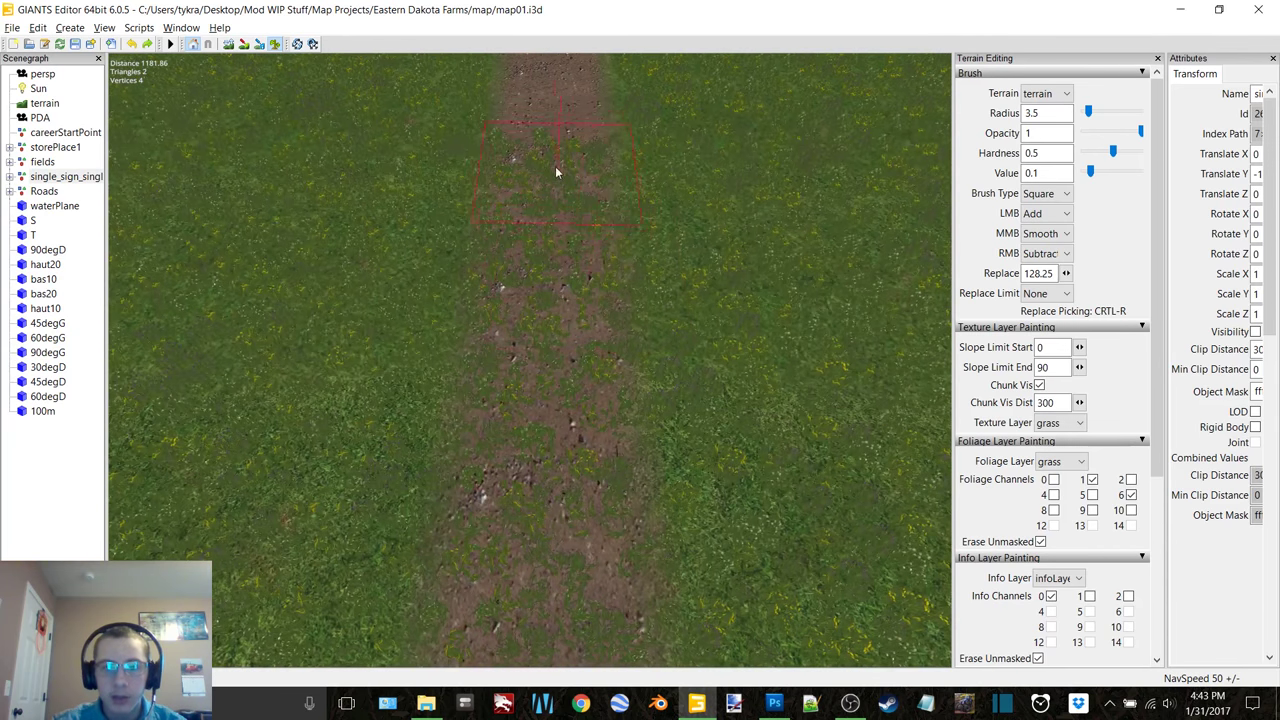
mouse_move(560, 154)
left_mouse_down()
mouse_move(543, 243)
mouse_move(558, 249)
left_mouse_up()
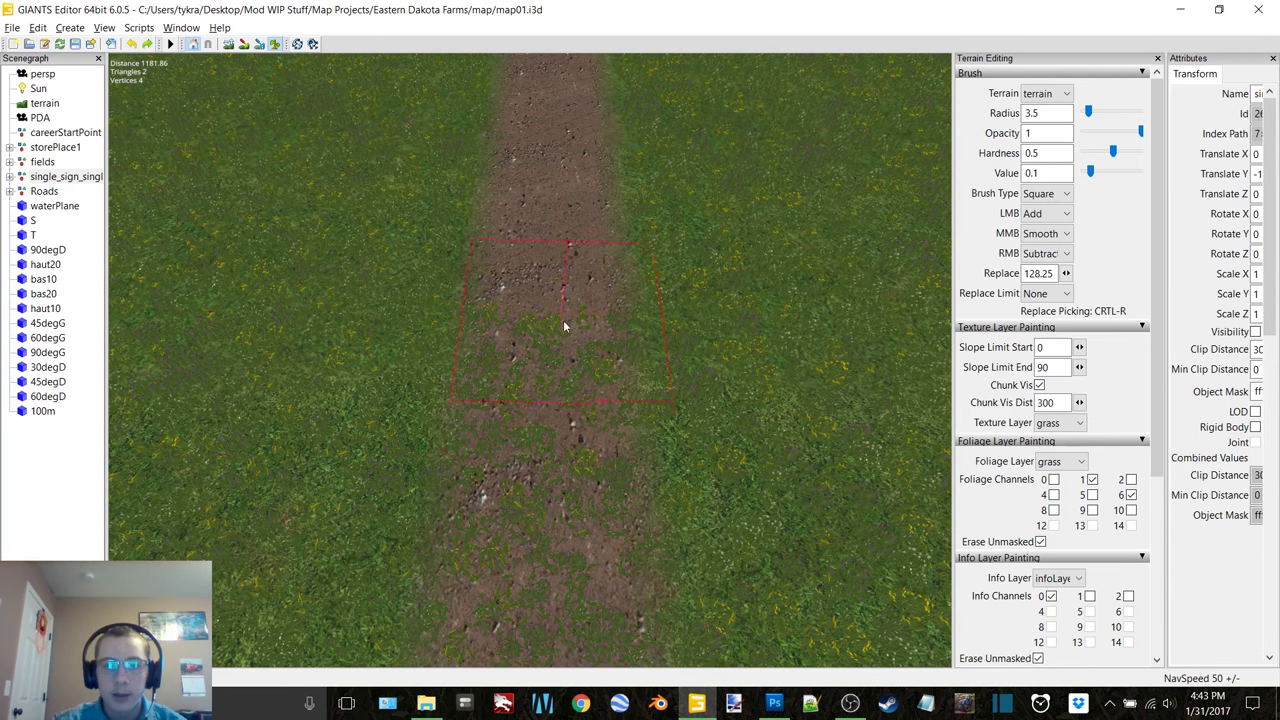
mouse_move(563, 320)
left_mouse_down()
mouse_move(561, 358)
mouse_move(596, 262)
mouse_move(591, 156)
mouse_move(596, 224)
mouse_move(597, 183)
left_mouse_up()
mouse_move(590, 153)
right_mouse_down()
mouse_move(601, 212)
mouse_move(590, 304)
right_mouse_up()
right_click_drag(589, 371, 589, 373)
middle_click_drag(620, 262, 602, 233, "alt")
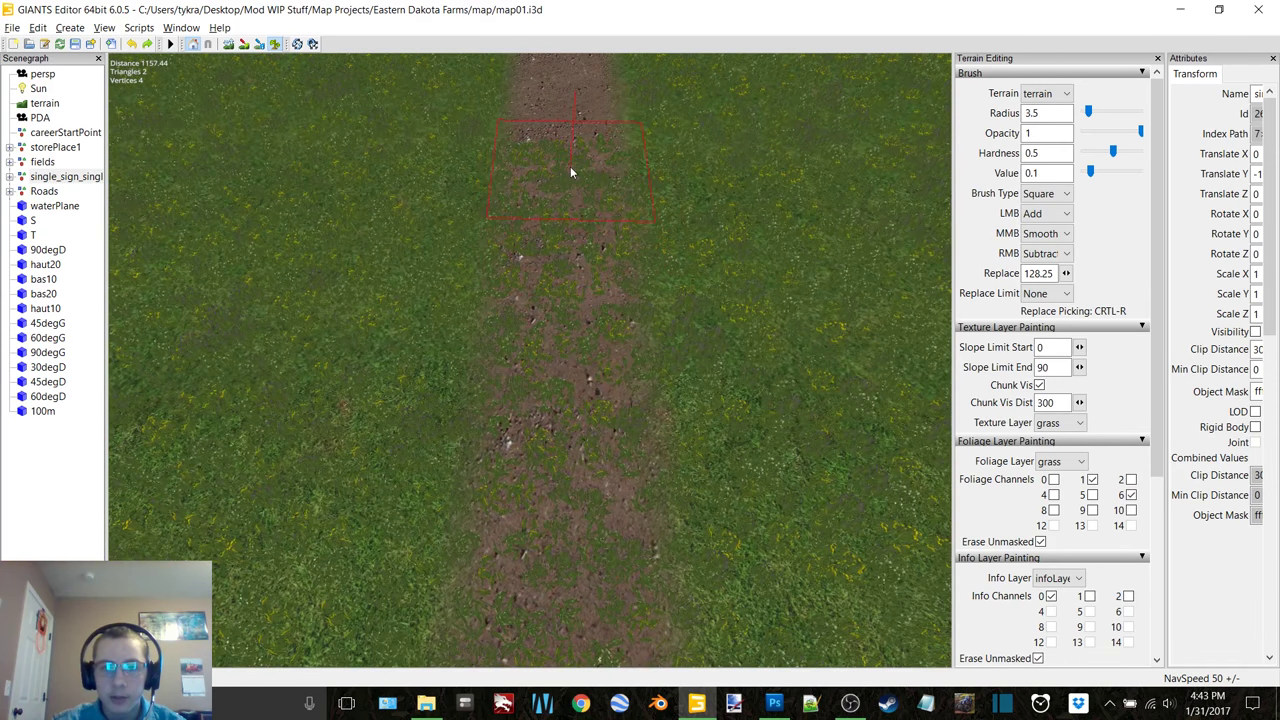
right_click_drag(570, 166, 568, 253)
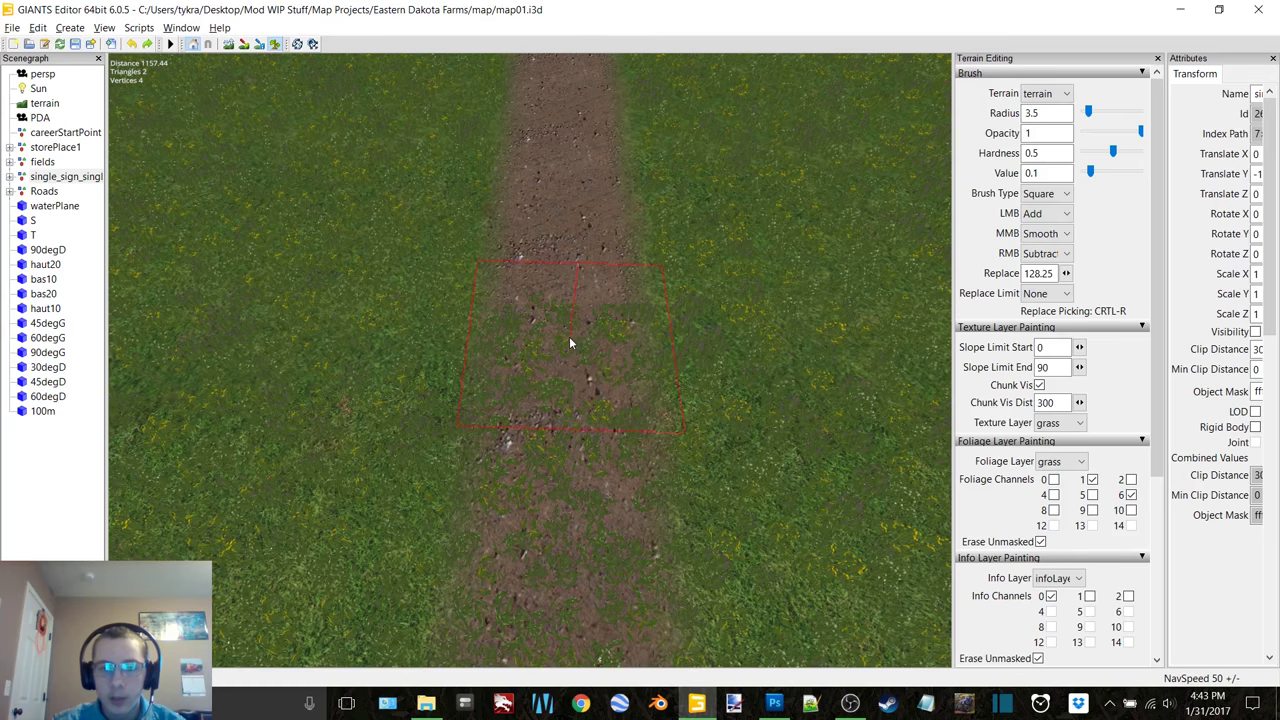
mouse_move(569, 336)
left_mouse_down()
mouse_move(594, 234)
mouse_move(558, 156)
left_mouse_up()
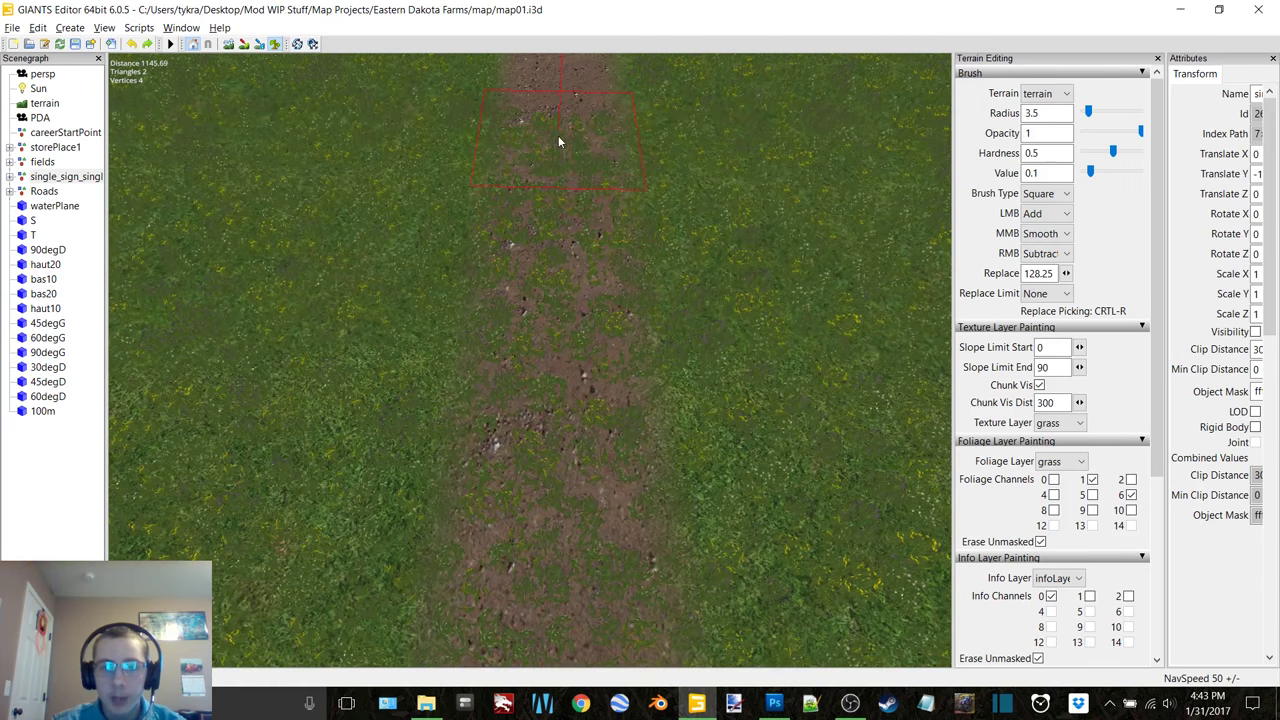
mouse_move(558, 135)
right_mouse_down()
mouse_move(547, 208)
mouse_move(562, 209)
mouse_move(558, 233)
right_mouse_up()
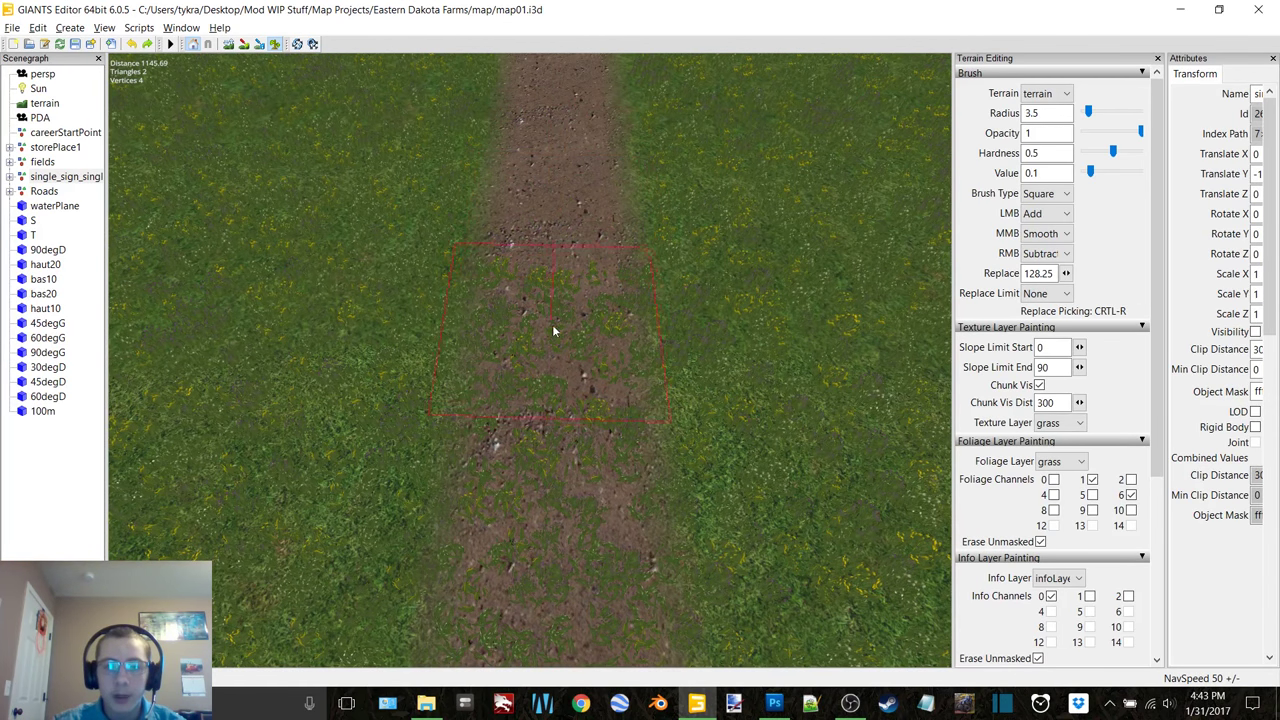
right_click_drag(553, 330, 559, 323)
right_click_drag(563, 447, 553, 477)
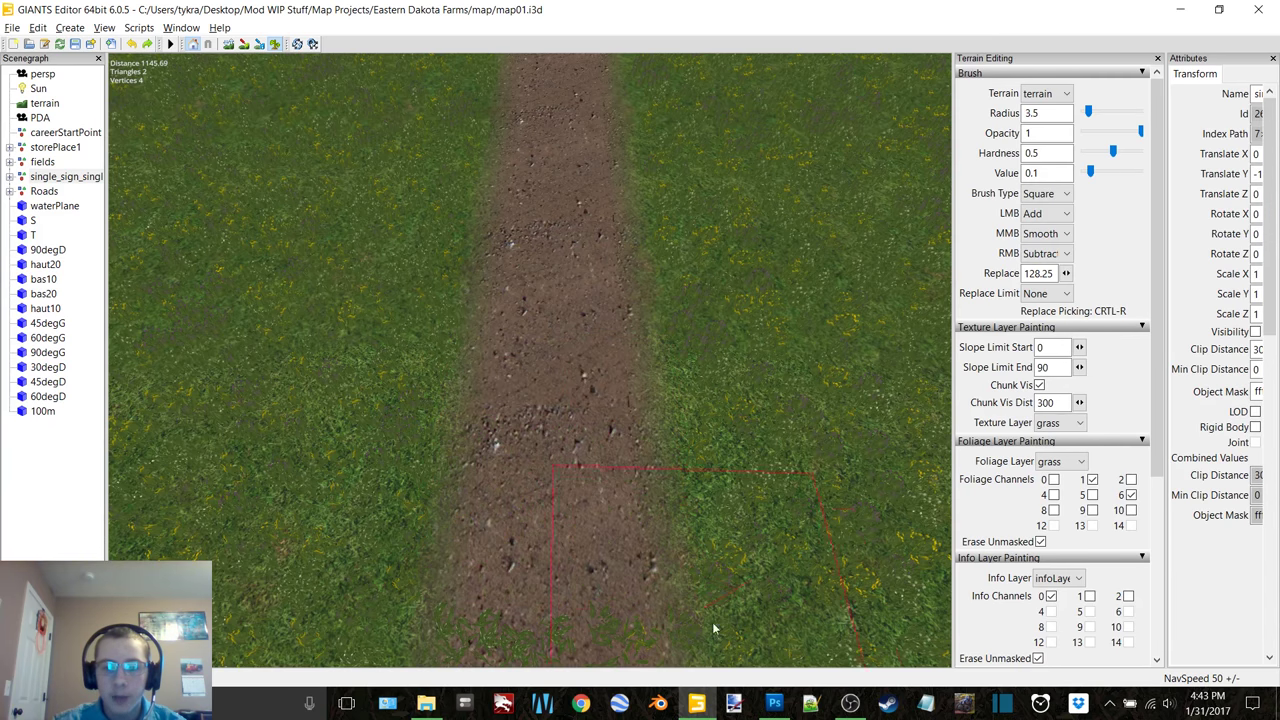
left_click(850, 703)
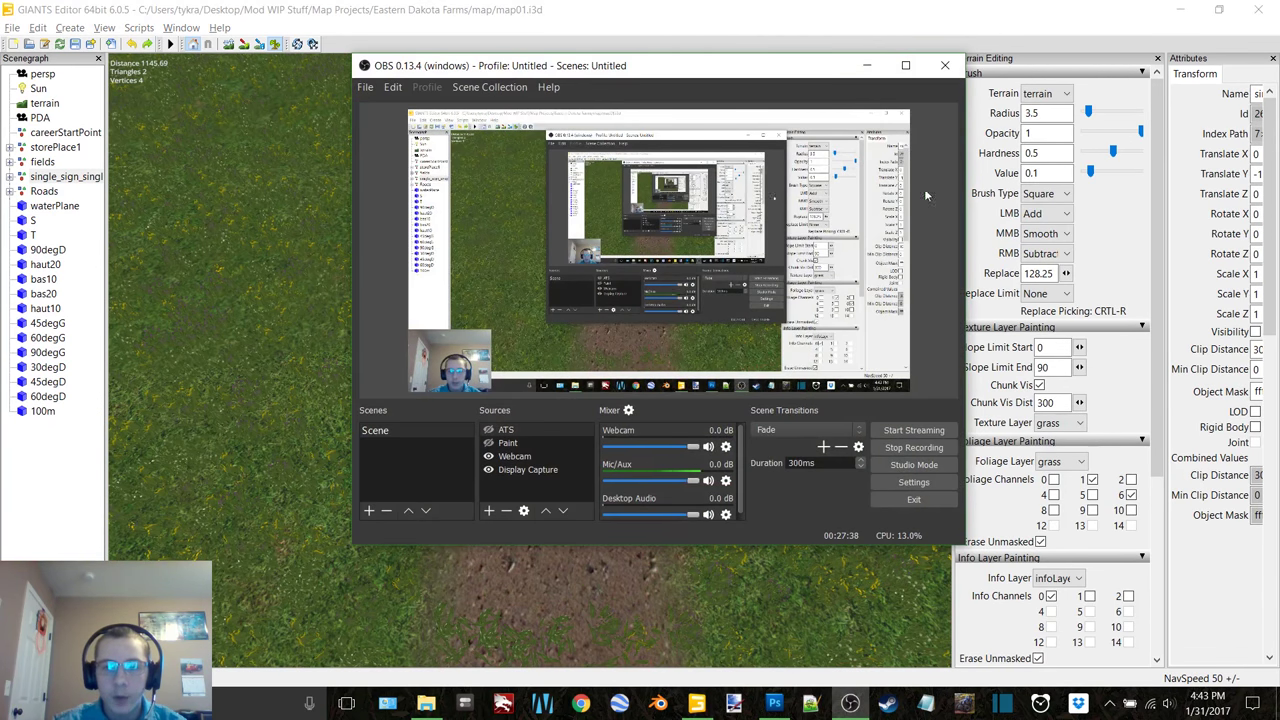
left_click(864, 66)
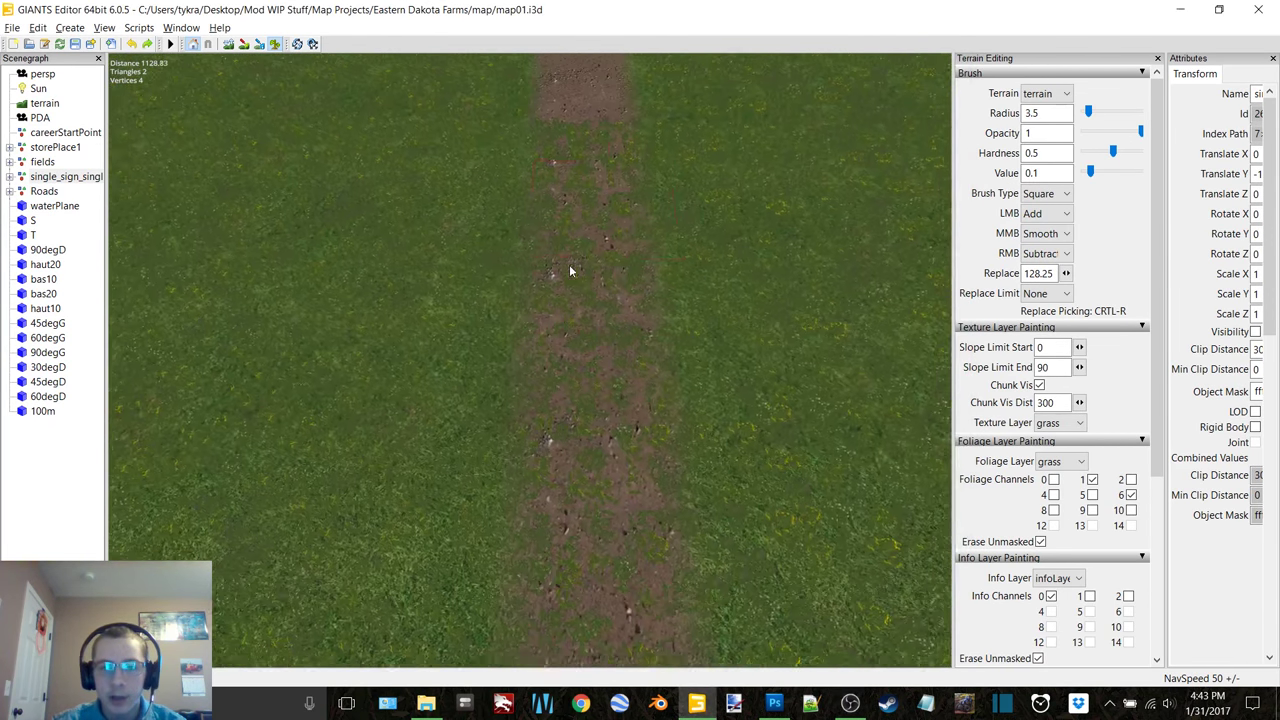
Step: Work farther along the dirt road, subtracting the grass foliage across its full width and keeping both grassy verges
right_click(572, 140)
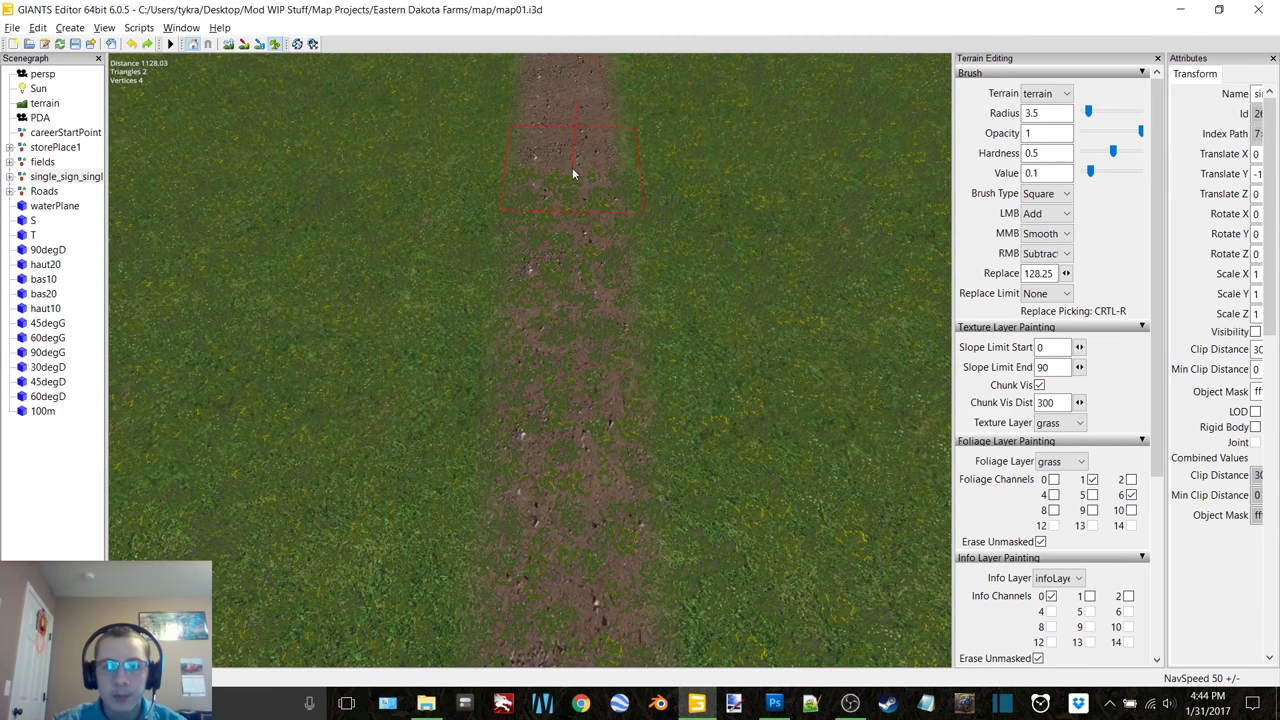
right_click_drag(572, 176, 571, 190)
right_click_drag(572, 257, 572, 274)
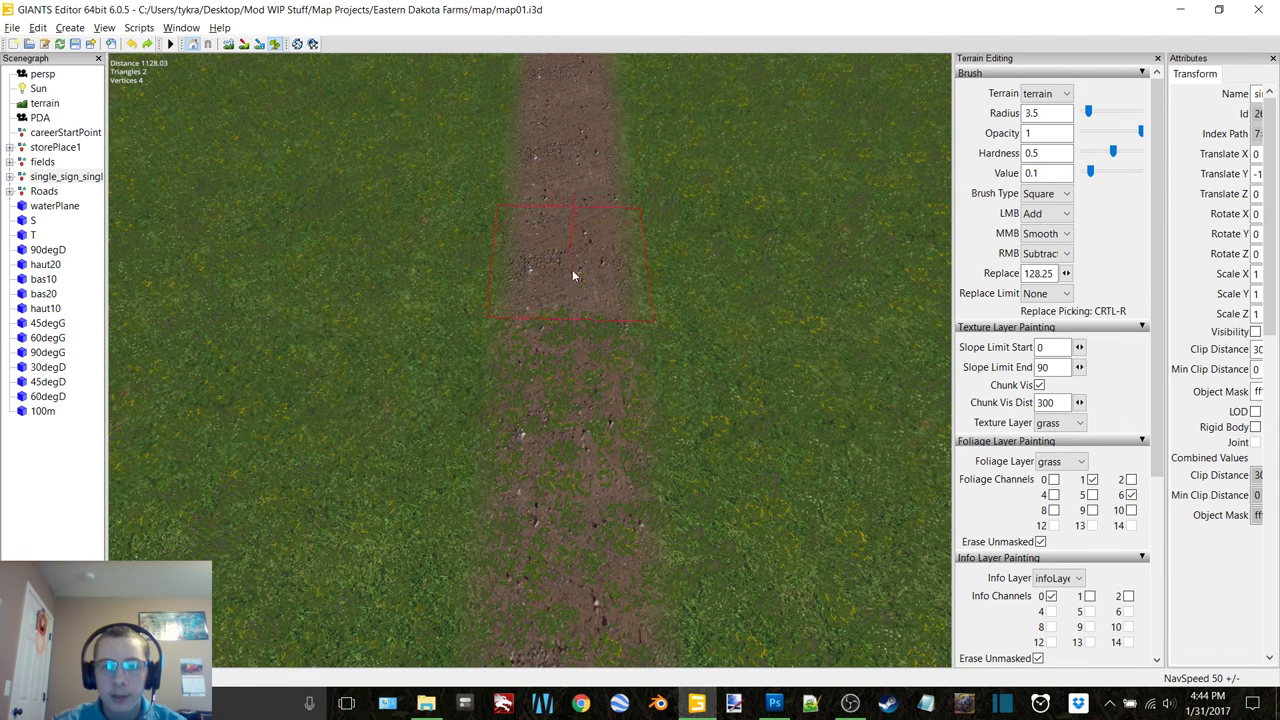
right_click(574, 345)
right_click(572, 451)
middle_click_drag(572, 451, 579, 258, "alt")
mouse_move(576, 127)
right_mouse_down()
mouse_move(585, 117)
mouse_move(583, 289)
right_mouse_up()
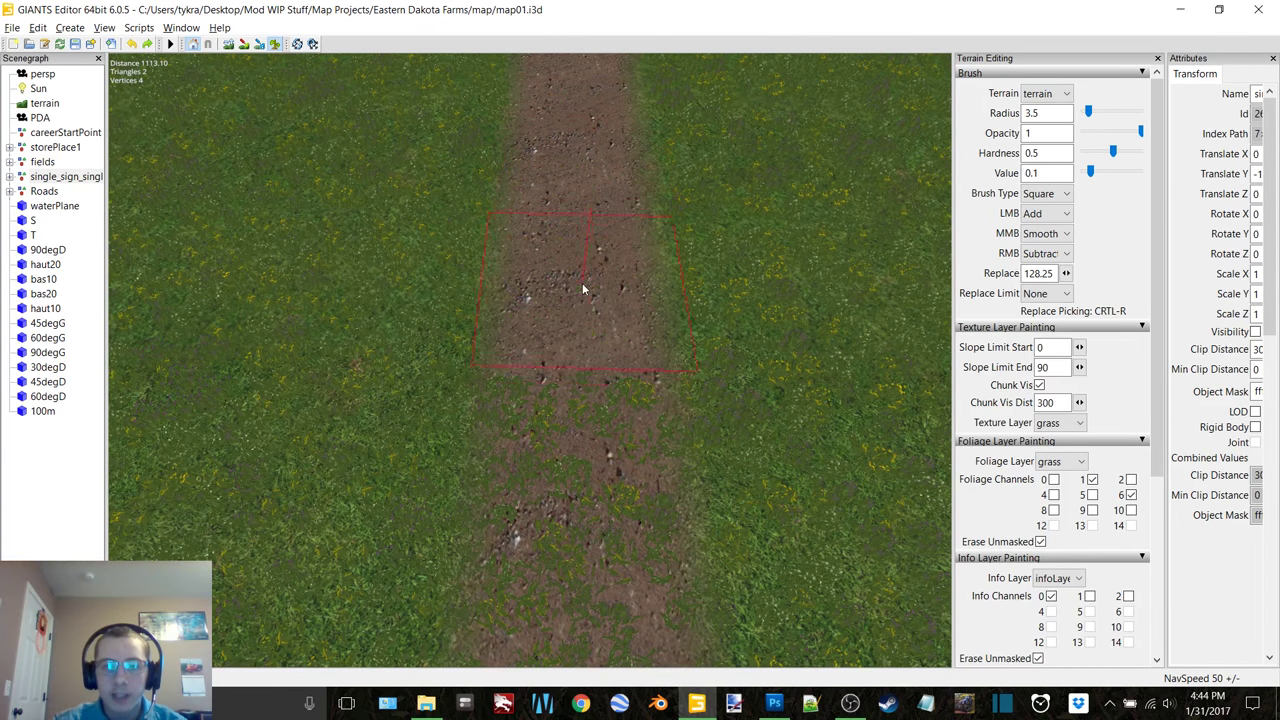
right_click(587, 389)
middle_click_drag(587, 386, 584, 229, "alt")
mouse_move(594, 140)
right_mouse_down()
mouse_move(602, 190)
mouse_move(583, 346)
right_mouse_up()
middle_click_drag(583, 346, 580, 224, "alt")
mouse_move(604, 112)
right_mouse_down()
mouse_move(604, 328)
mouse_move(606, 286)
right_mouse_up()
mouse_move(606, 286)
left_mouse_down()
mouse_move(586, 260)
mouse_move(568, 138)
mouse_move(568, 220)
left_mouse_up()
middle_click_drag(613, 200, 594, 218, "alt")
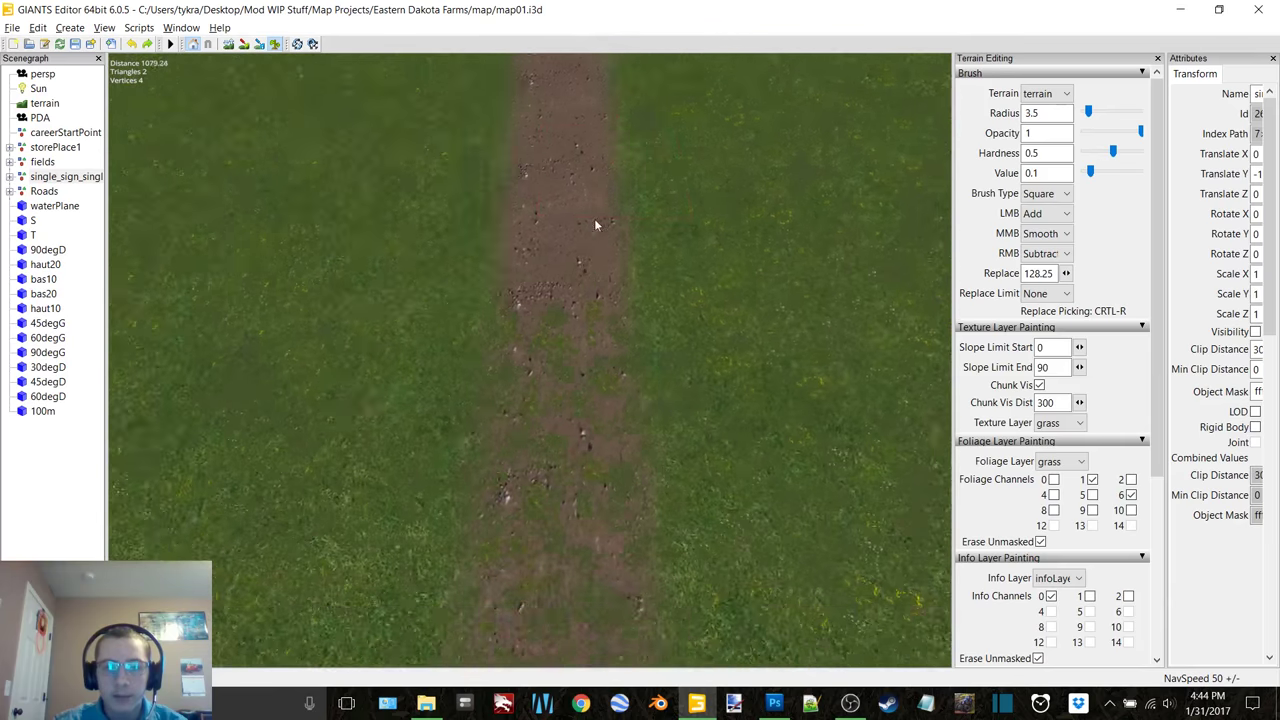
left_click_drag(594, 218, 596, 200)
right_click_drag(601, 164, 600, 235)
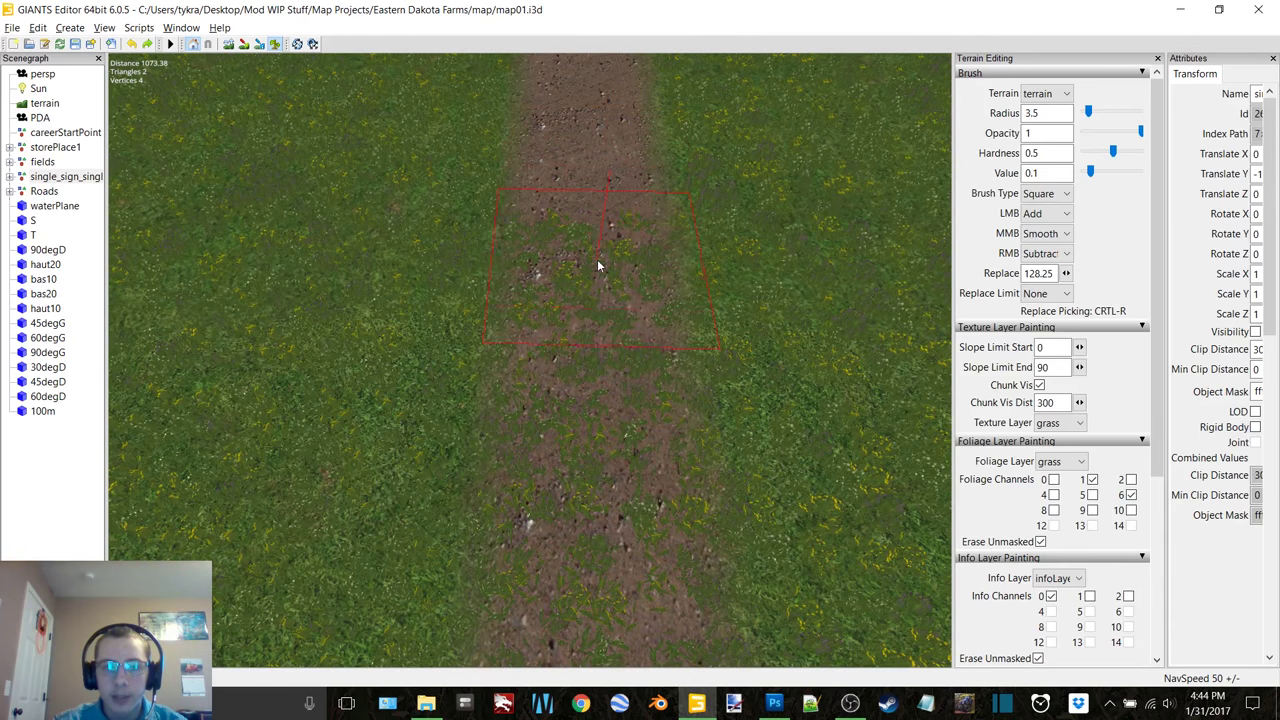
middle_click_drag(597, 260, 608, 228, "alt")
mouse_move(608, 228)
left_mouse_down()
mouse_move(607, 206)
mouse_move(565, 219)
left_mouse_up()
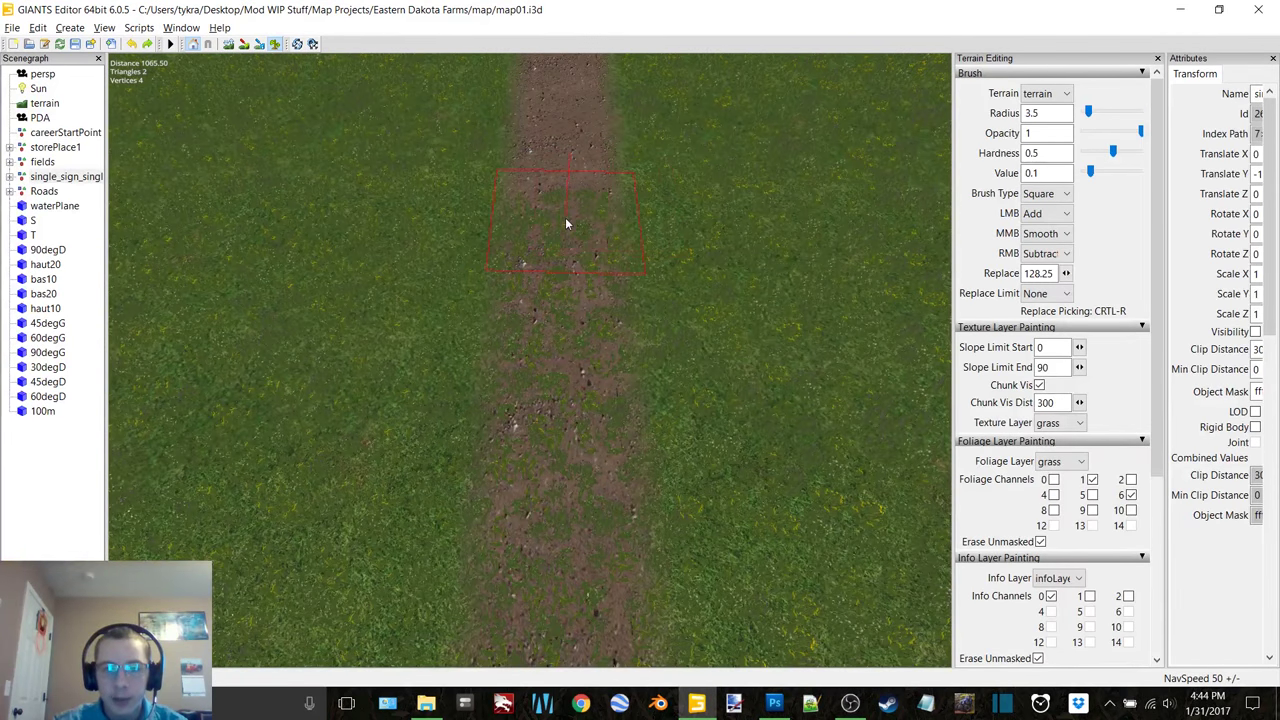
mouse_move(565, 218)
right_mouse_down()
mouse_move(566, 304)
mouse_move(611, 285)
right_mouse_up()
middle_click_drag(611, 285, 615, 255, "alt")
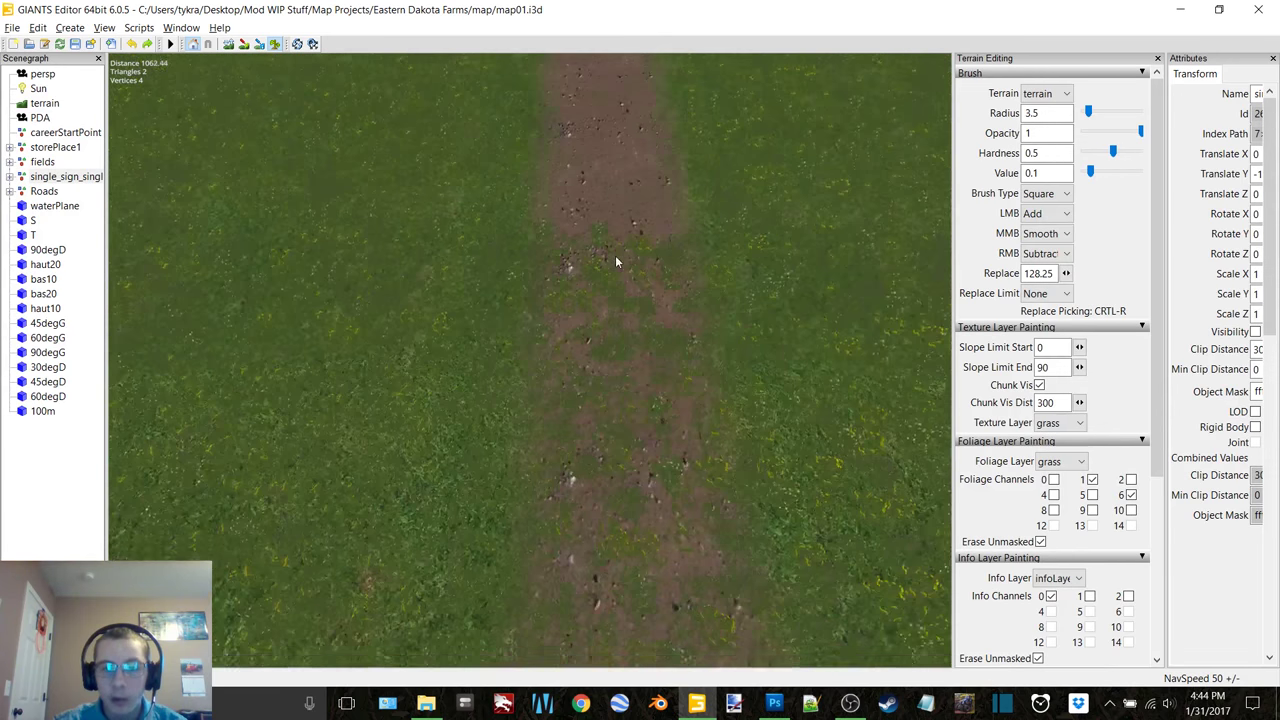
key("w")
right_click_drag(581, 204, 591, 359)
right_click_drag(593, 465, 585, 463)
middle_click_drag(585, 463, 602, 274, "alt")
right_click_drag(608, 137, 600, 114)
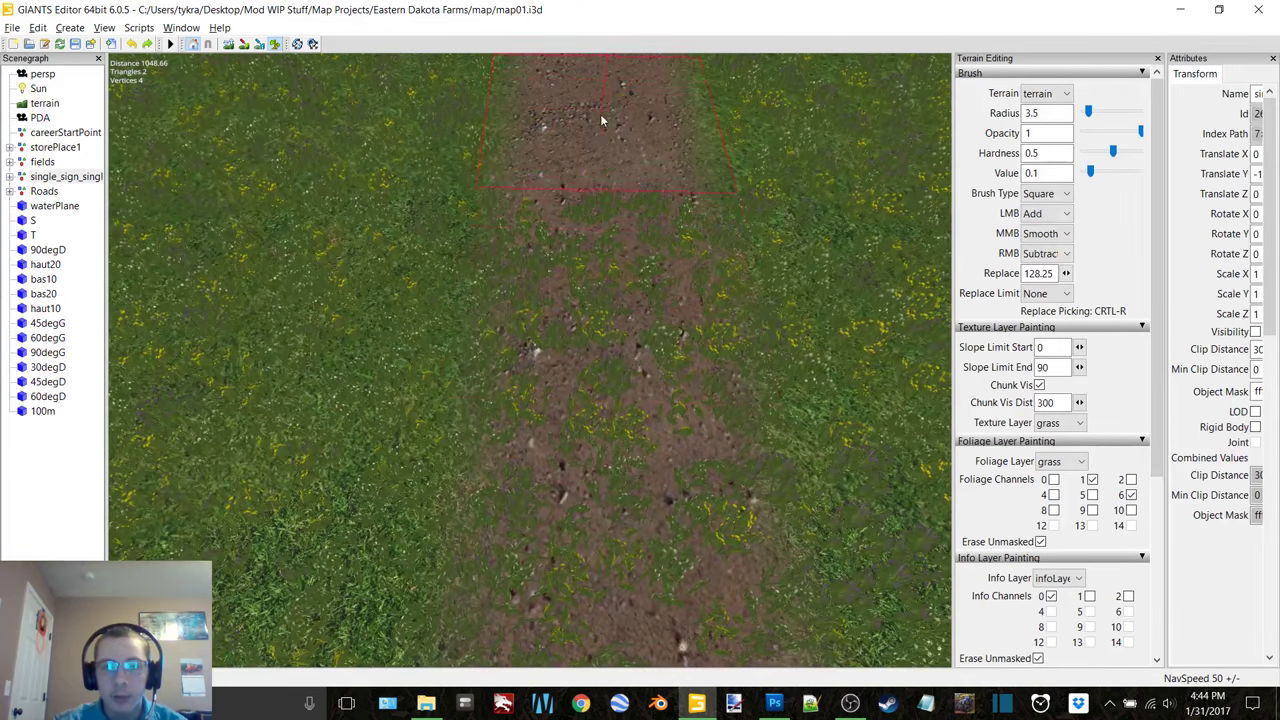
right_click(612, 246)
right_click(618, 428)
scroll(643, 313, "down", 2)
middle_click_drag(643, 313, 618, 267, "alt")
key("w")
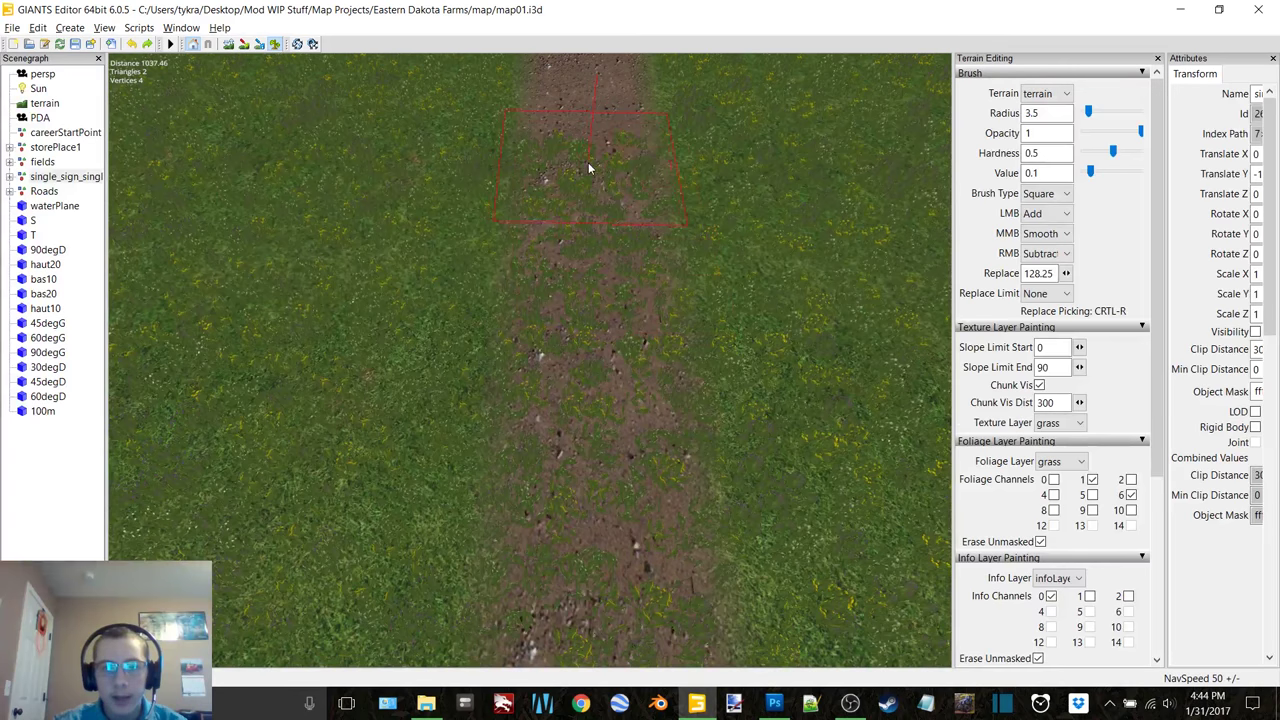
right_click_drag(588, 167, 591, 319)
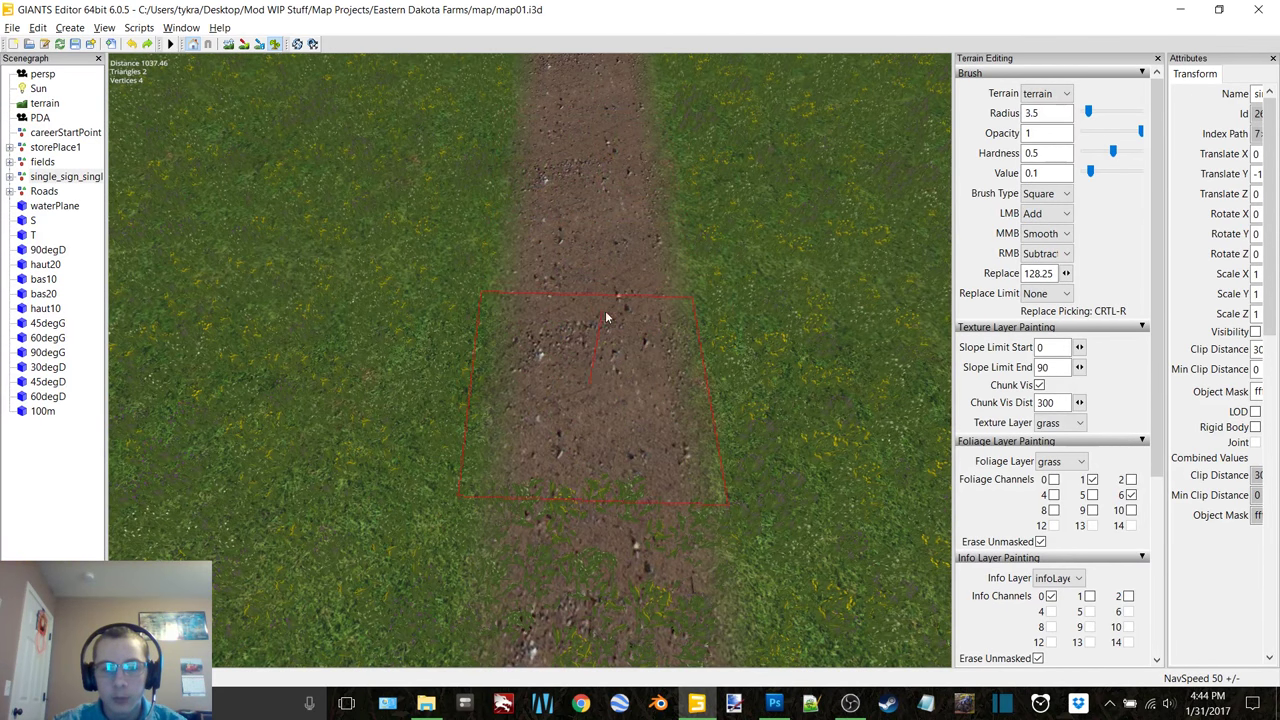
key("w")
right_click_drag(607, 168, 614, 390)
scroll(618, 285, "down", 3)
middle_click_drag(618, 285, 609, 198, "alt")
right_click_drag(606, 181, 603, 194)
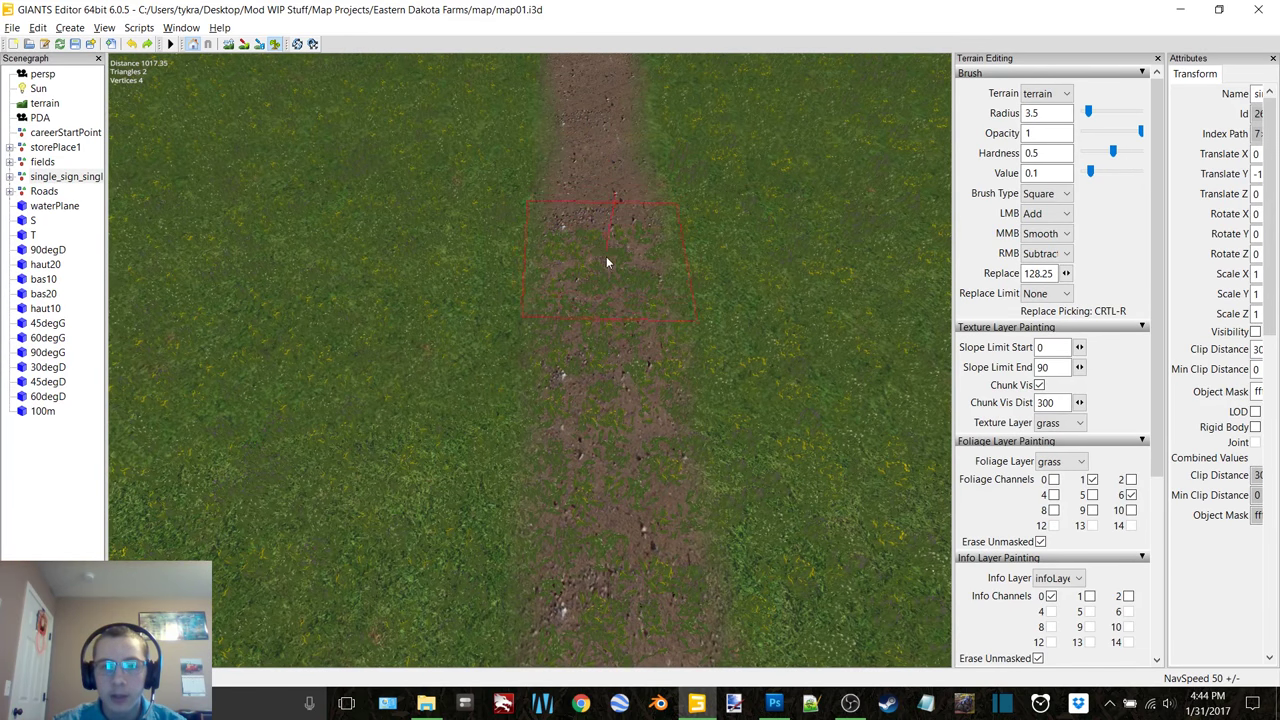
right_click_drag(606, 256, 611, 343)
middle_click_drag(611, 343, 598, 243, "alt")
mouse_move(598, 243)
right_mouse_down()
mouse_move(588, 167)
mouse_move(589, 359)
right_mouse_up()
right_click_drag(583, 424, 591, 431)
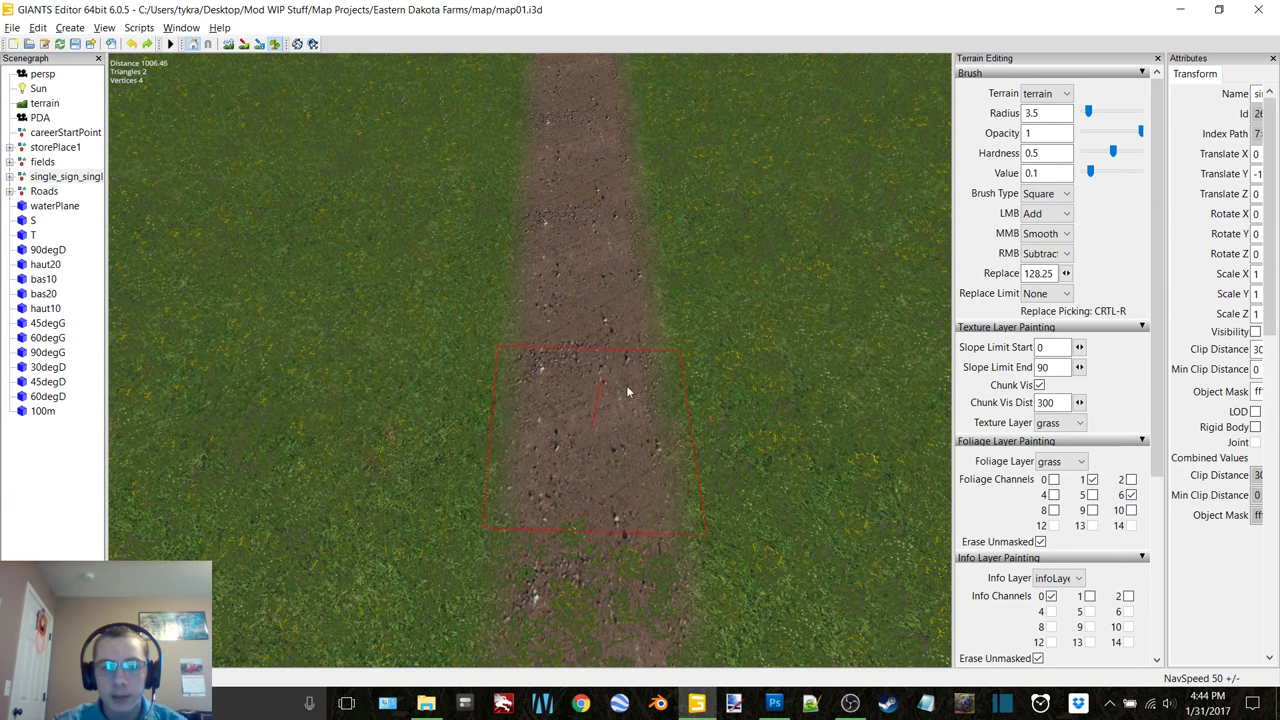
scroll(628, 372, "down", 3)
middle_click_drag(597, 335, 596, 303, "alt")
scroll(602, 292, "up", 2)
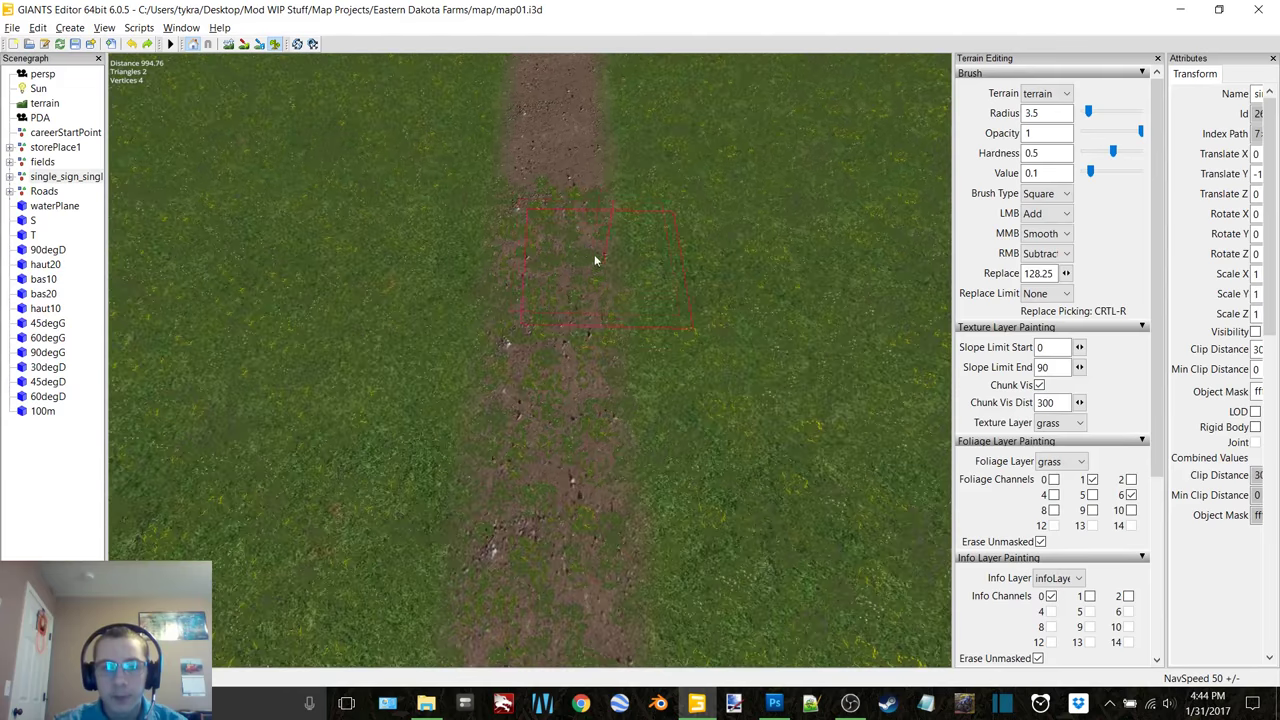
right_click_drag(554, 206, 550, 516)
key("s")
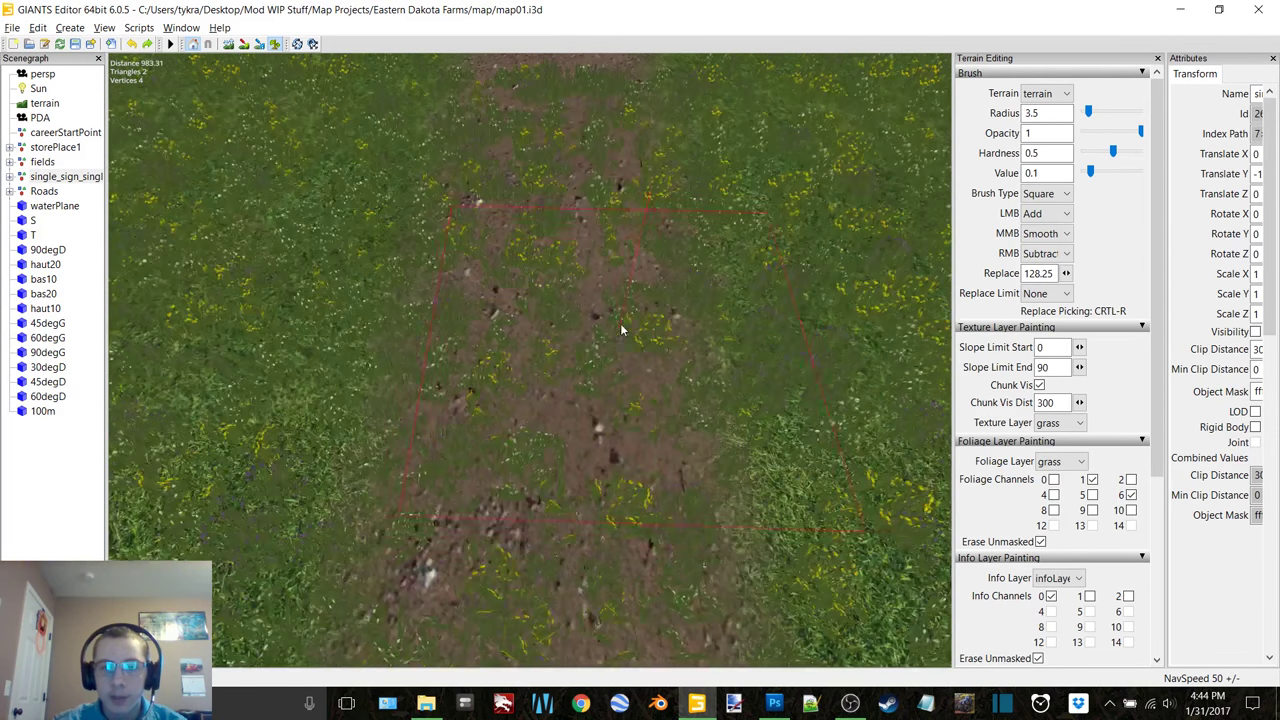
right_click_drag(554, 172, 556, 349)
right_click_drag(547, 410, 552, 575)
scroll(616, 393, "down", 3)
middle_click_drag(616, 393, 604, 332, "alt")
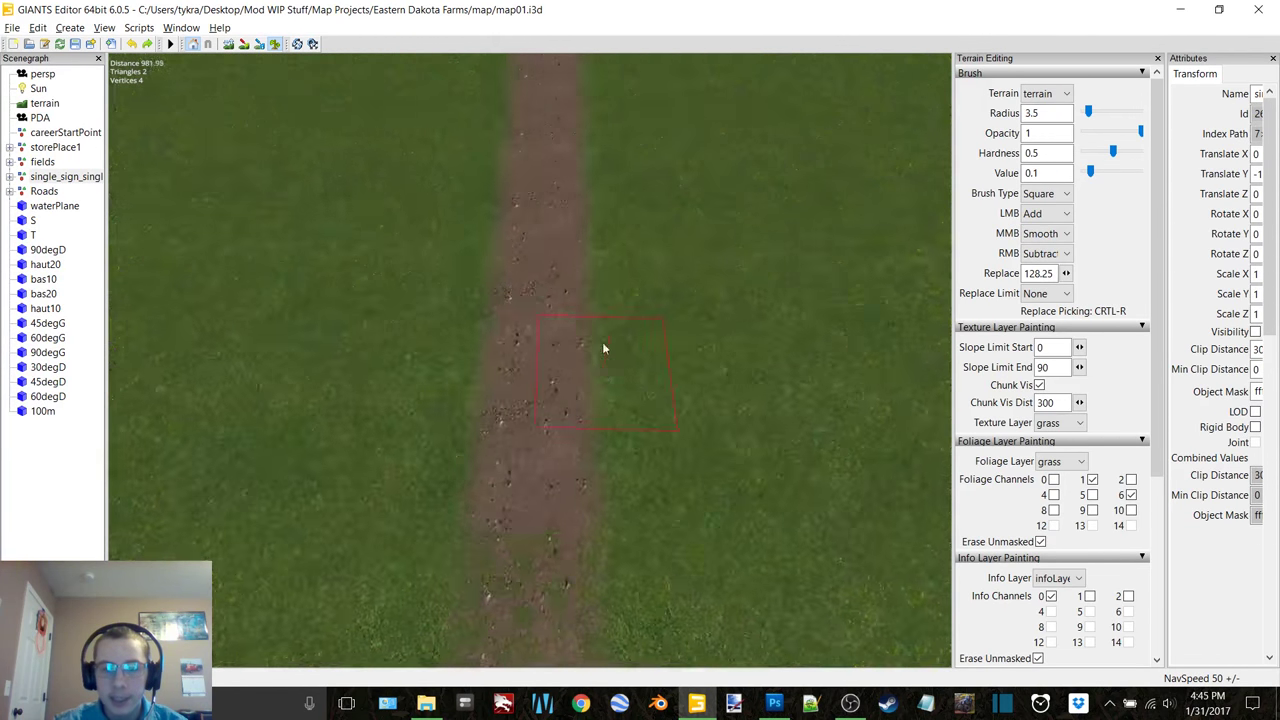
scroll(605, 311, "up", 3)
right_click_drag(557, 210, 561, 387)
right_click_drag(546, 498, 550, 578)
scroll(582, 438, "down", 3)
middle_click_drag(584, 430, 599, 272, "alt")
scroll(599, 272, "up", 3)
right_click_drag(580, 157, 578, 404)
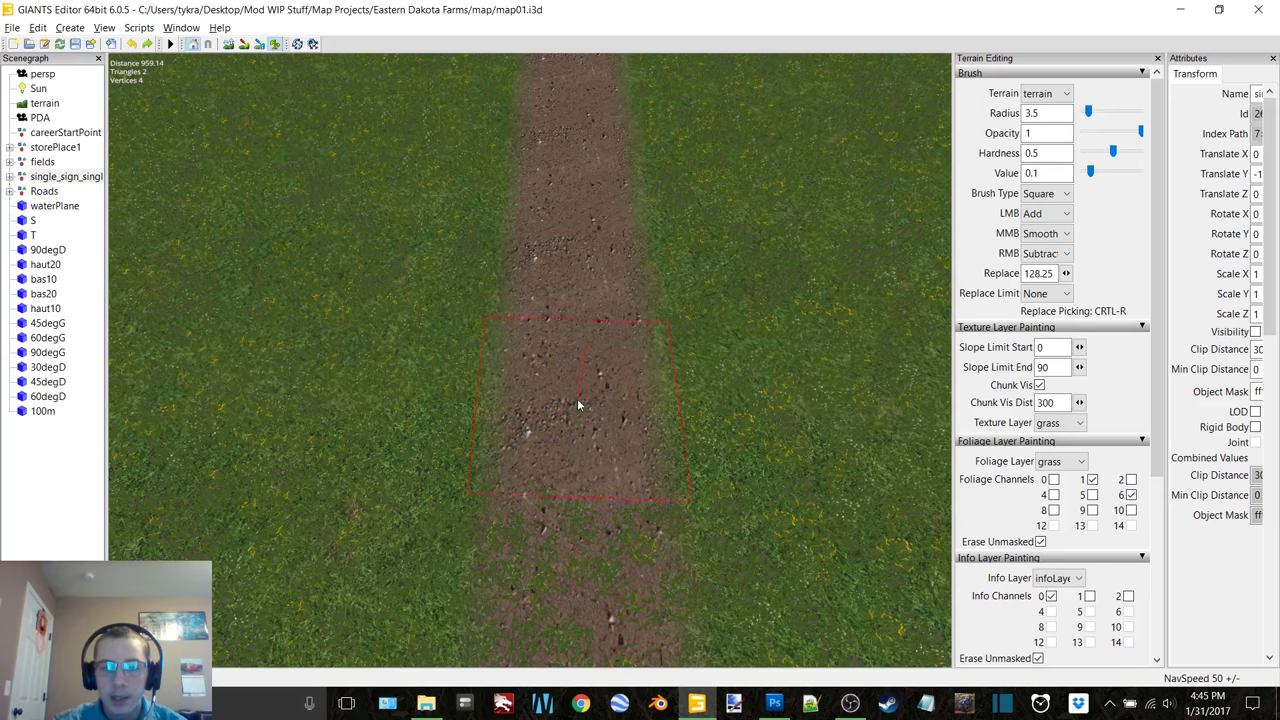
right_click_drag(573, 548, 573, 550)
scroll(628, 340, "down", 3)
middle_click_drag(606, 338, 585, 275, "alt")
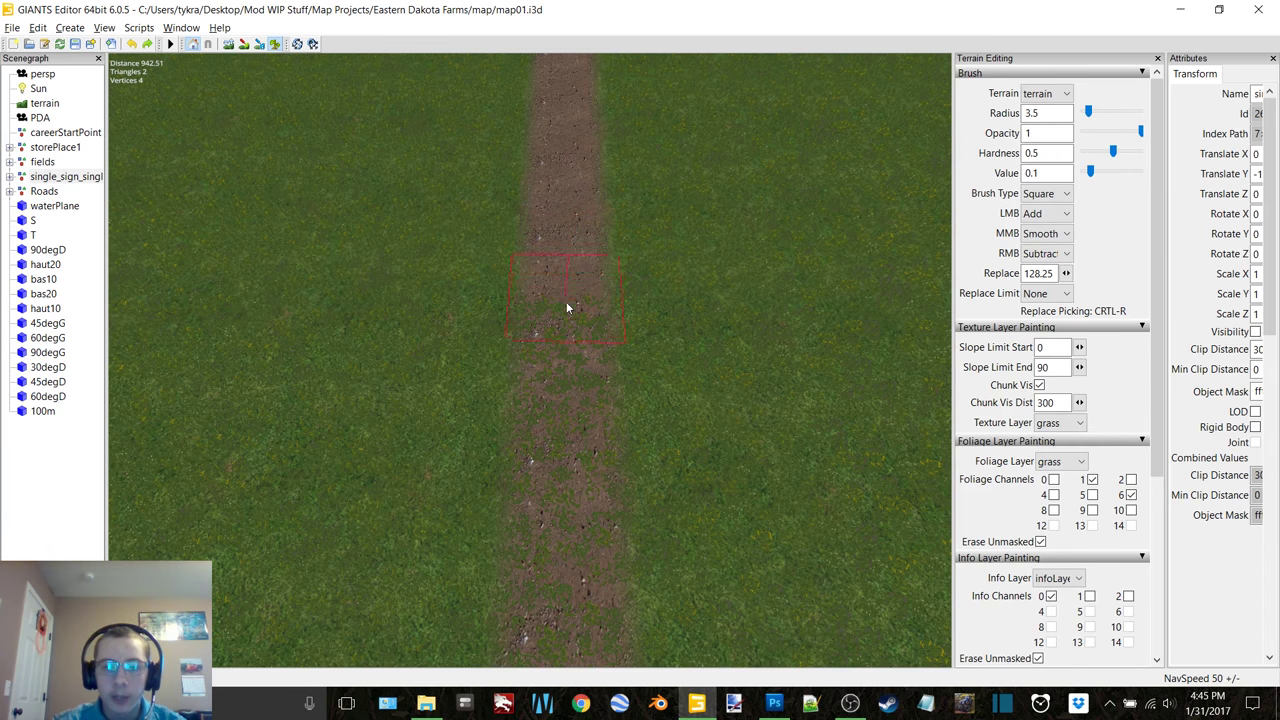
key("w")
key("w")
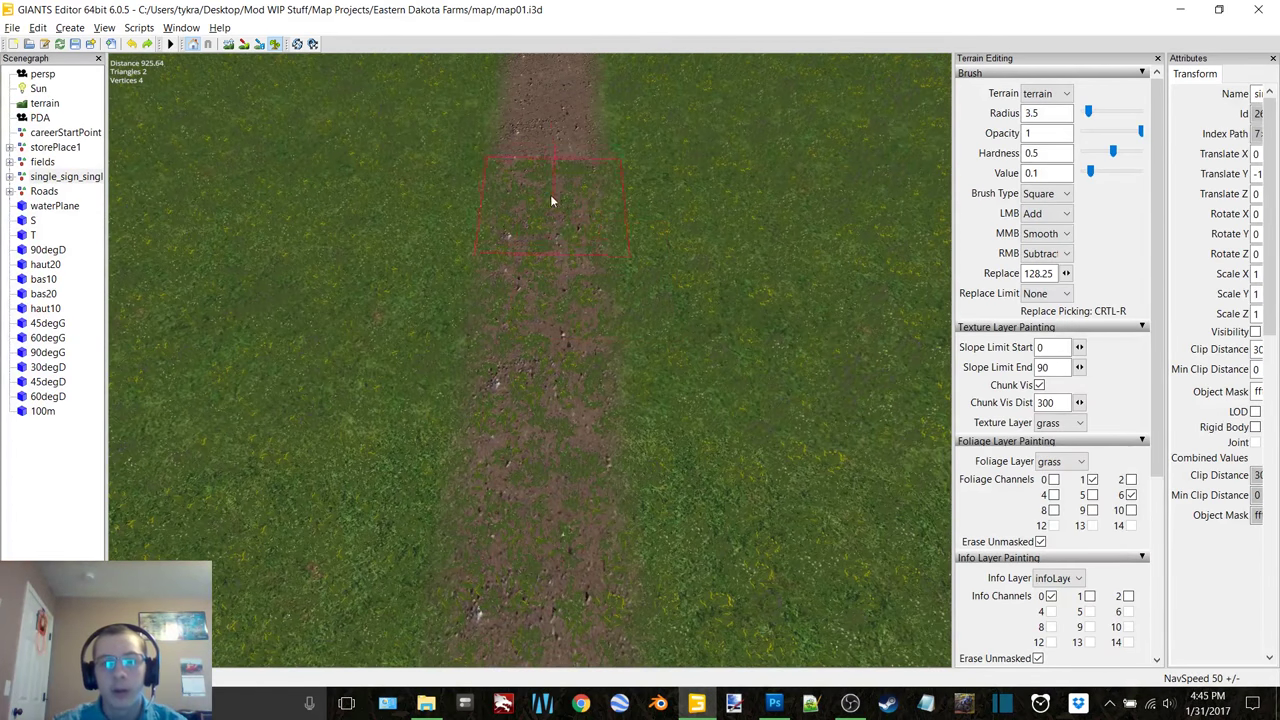
right_click(547, 188)
right_click(544, 260)
right_click(540, 340)
right_click(536, 430)
mouse_move(536, 433)
middle_mouse_down("alt")
mouse_move(573, 290)
mouse_move(602, 266)
mouse_move(599, 223)
middle_mouse_up("alt")
right_click(565, 330)
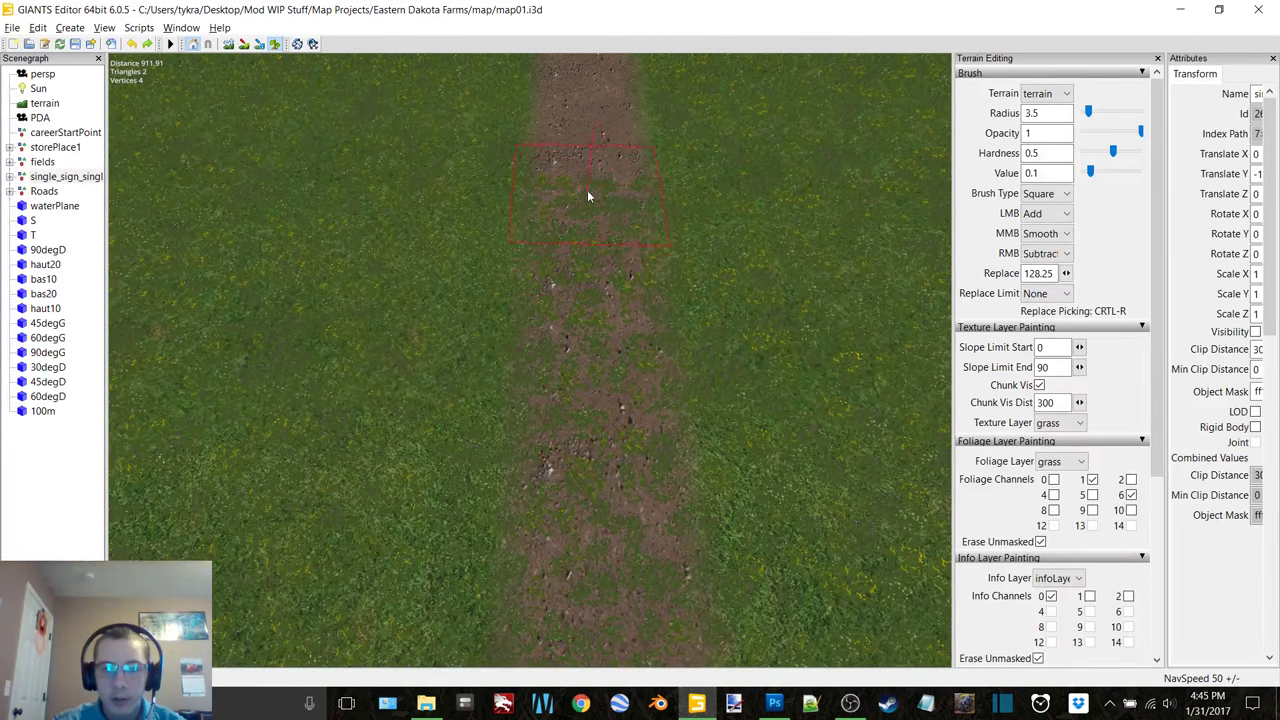
key("w")
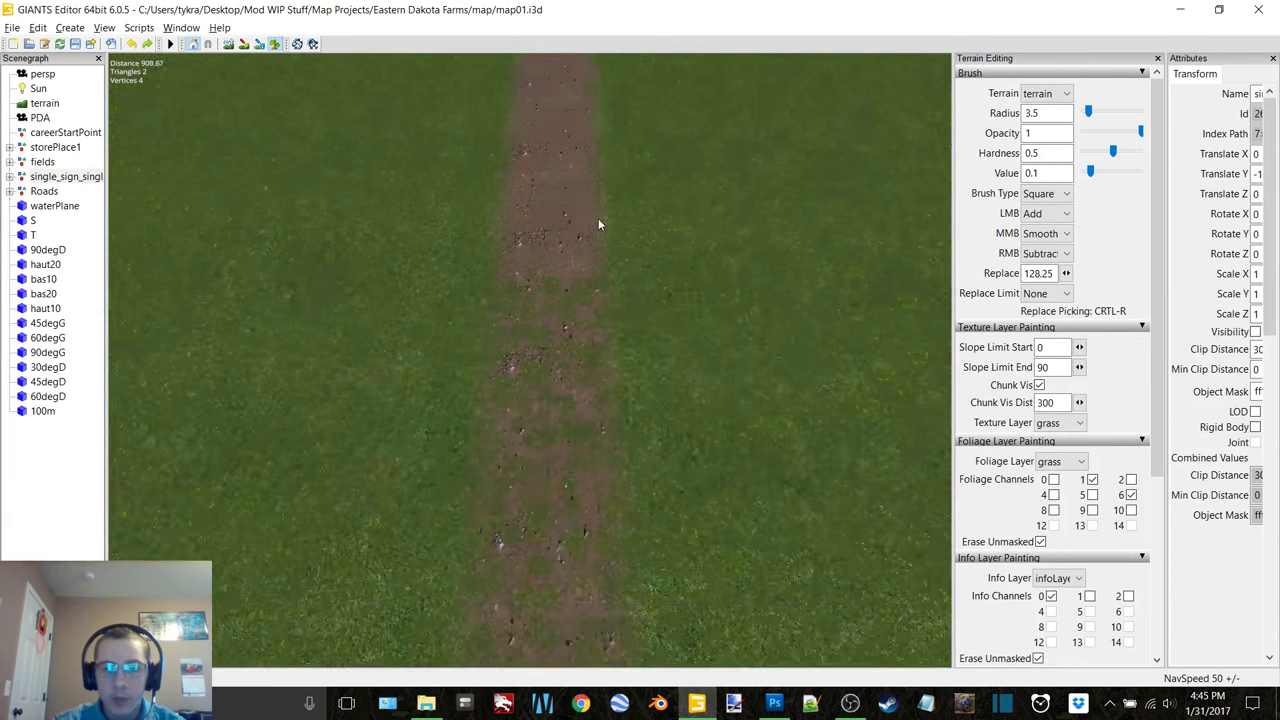
Step: Erase the grass foliage from the last stretch of the dirt road up to the edge of the paved road
key("w")
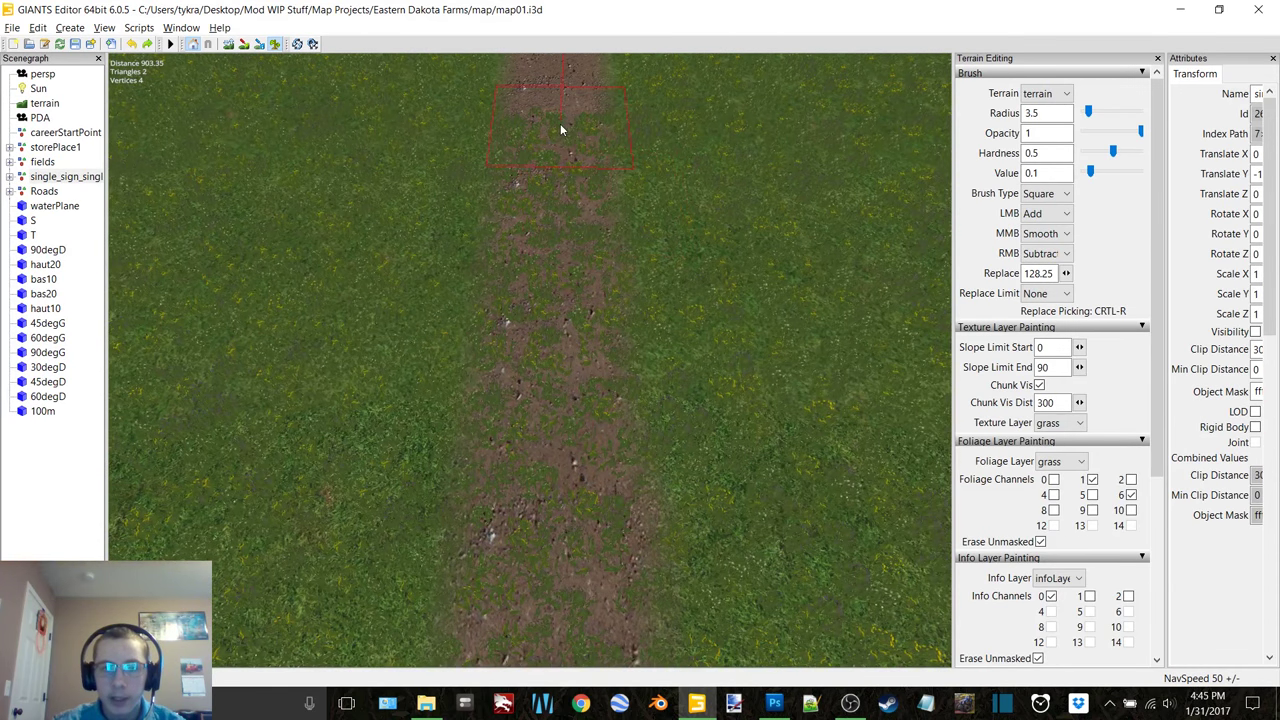
right_click(558, 124)
right_click(560, 201)
left_click_drag(555, 288, 548, 469)
left_click(554, 541, "ctrl")
mouse_move(554, 541)
left_mouse_down("alt")
mouse_move(573, 474)
mouse_move(717, 420)
mouse_move(484, 383)
left_mouse_up("alt")
middle_click_drag(484, 381, 463, 306, "alt")
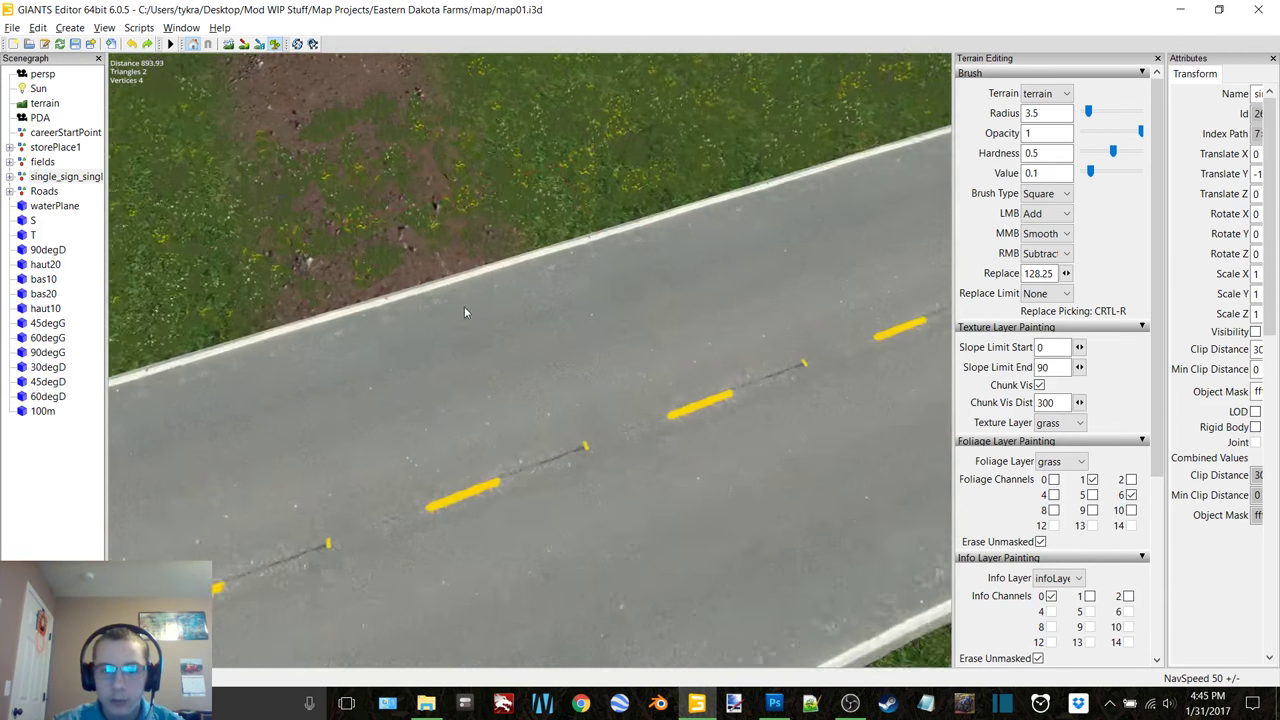
left_click_drag(463, 306, 444, 256, "alt")
mouse_move(491, 204)
middle_mouse_down()
mouse_move(545, 196)
mouse_move(539, 178)
mouse_move(586, 293)
middle_mouse_up()
mouse_move(724, 361)
middle_mouse_down()
mouse_move(811, 280)
mouse_move(866, 266)
mouse_move(490, 308)
middle_mouse_up()
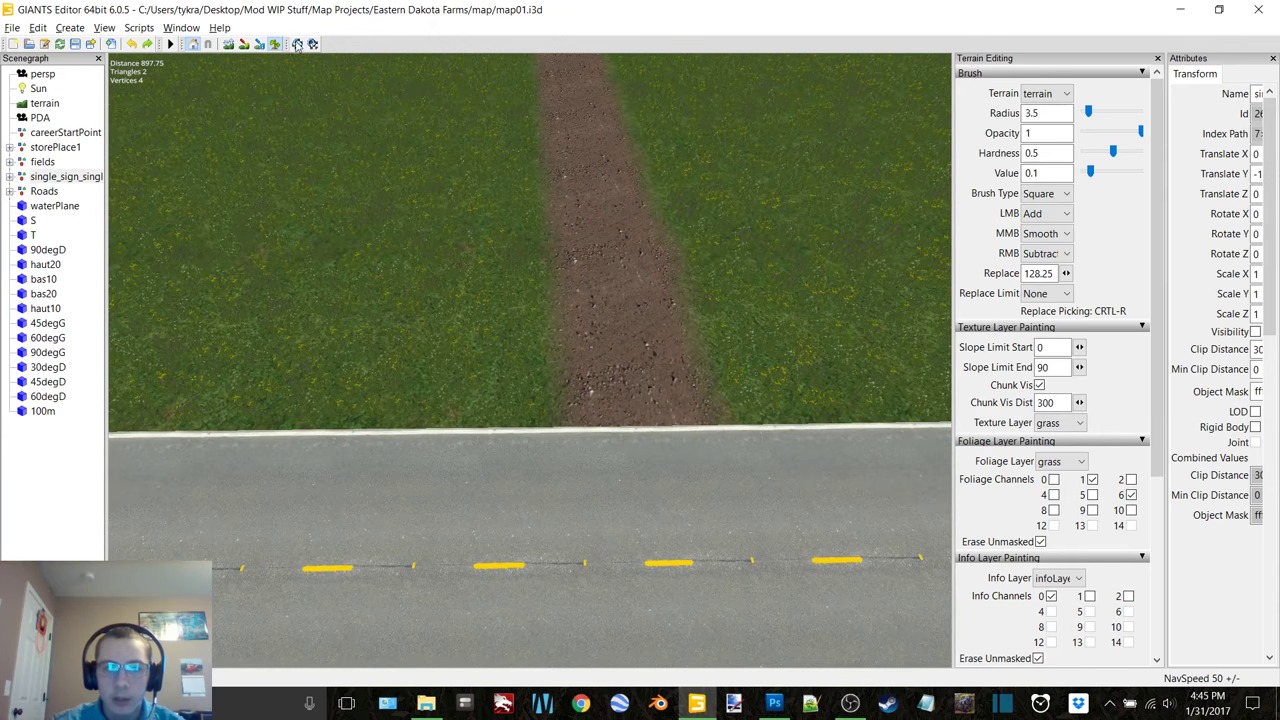
Step: Change the terrain brush to round with radius 8.75 for work at the crossing with the paved road
left_click(1063, 194)
left_click(1040, 210)
scroll(643, 456, "up", 5, "ctrl")
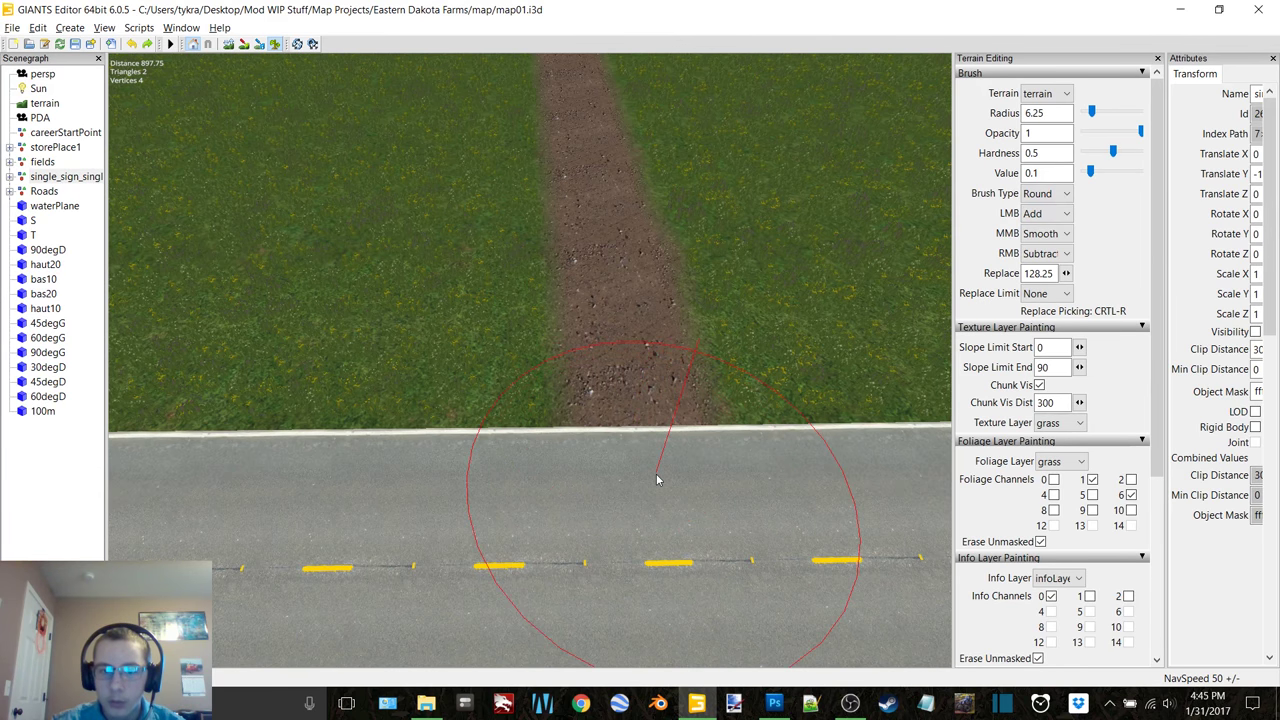
scroll(660, 442, "down", 3)
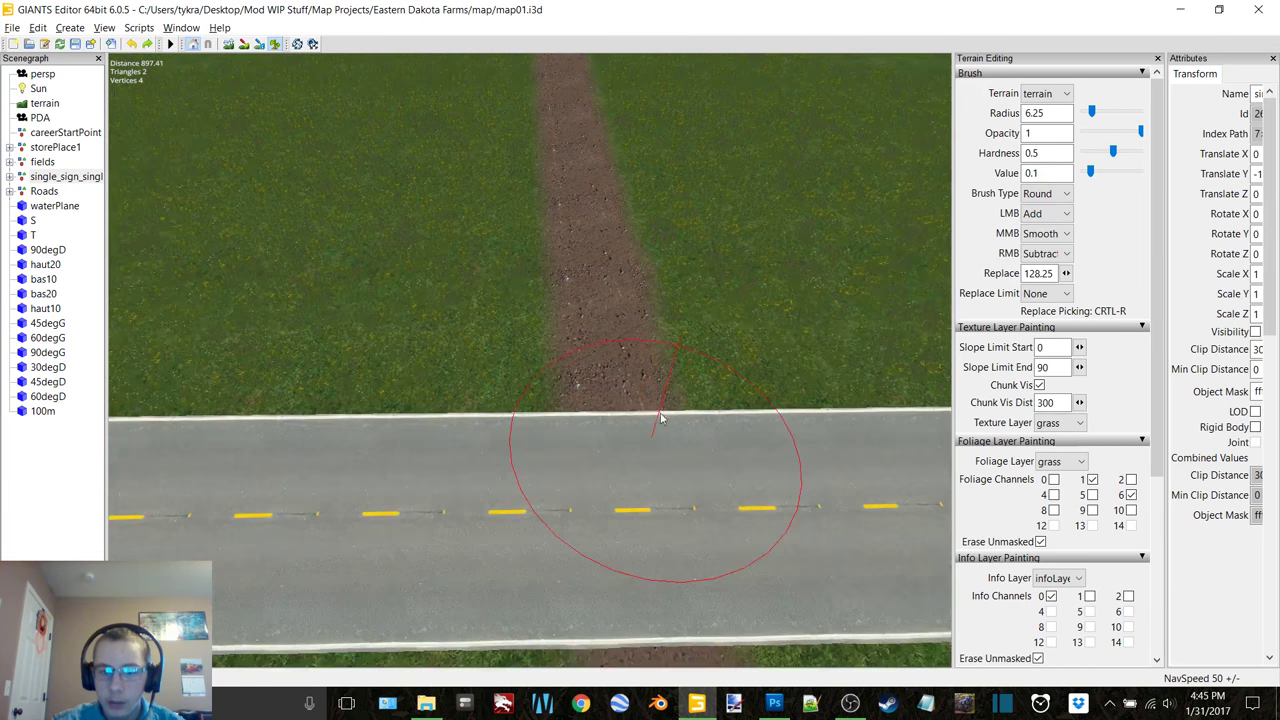
middle_click_drag(660, 418, 616, 394, "alt")
scroll(648, 392, "down", 3)
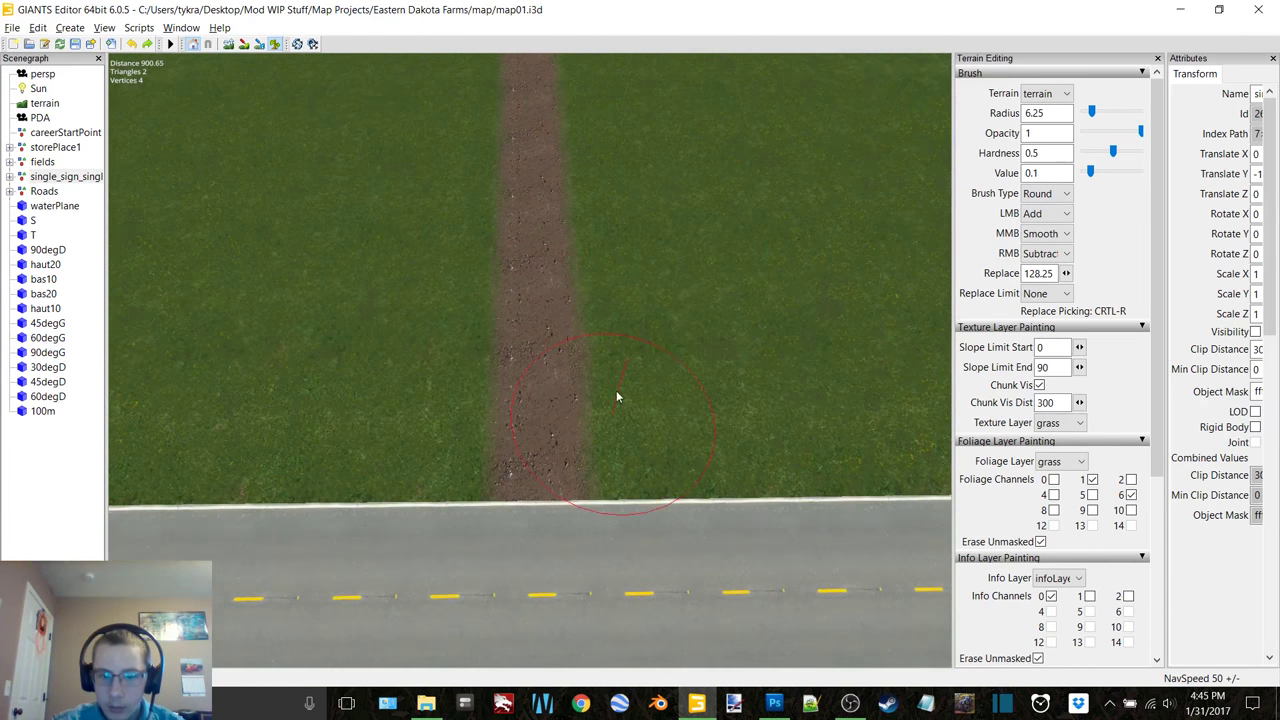
scroll(610, 420, "down", 2)
scroll(601, 441, "up", 2, "ctrl")
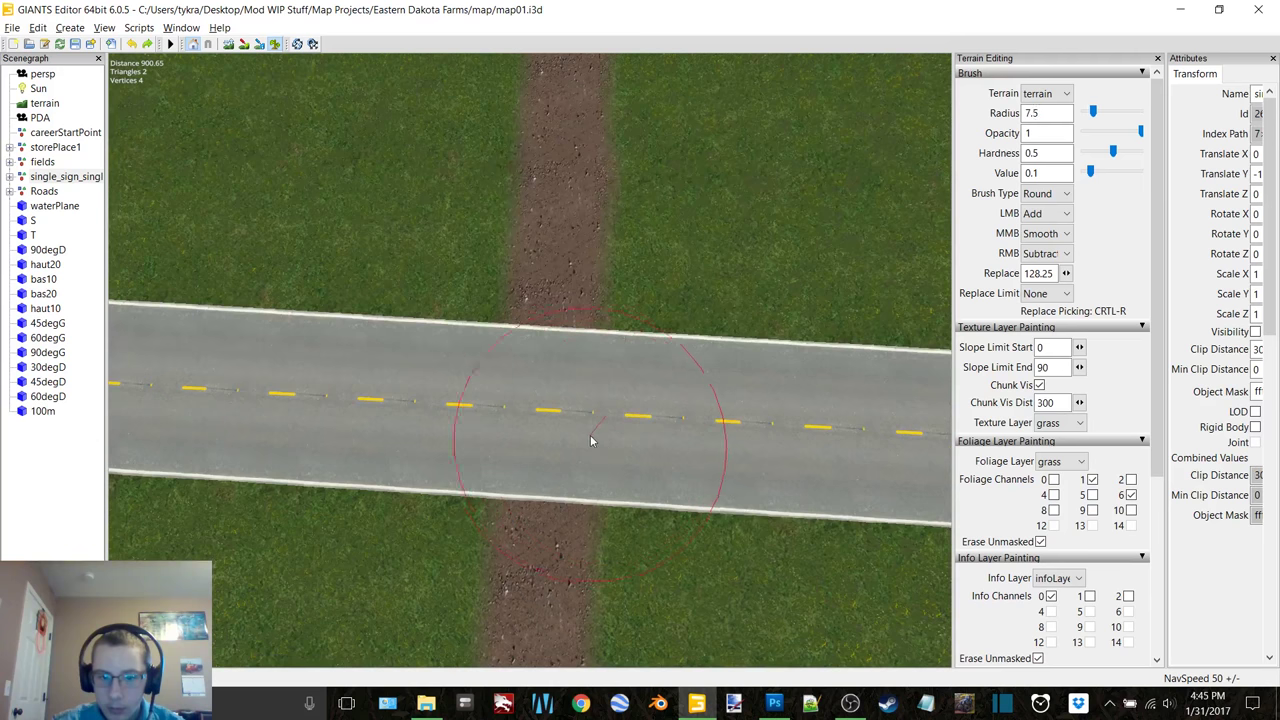
scroll(560, 425, "up", 1, "ctrl")
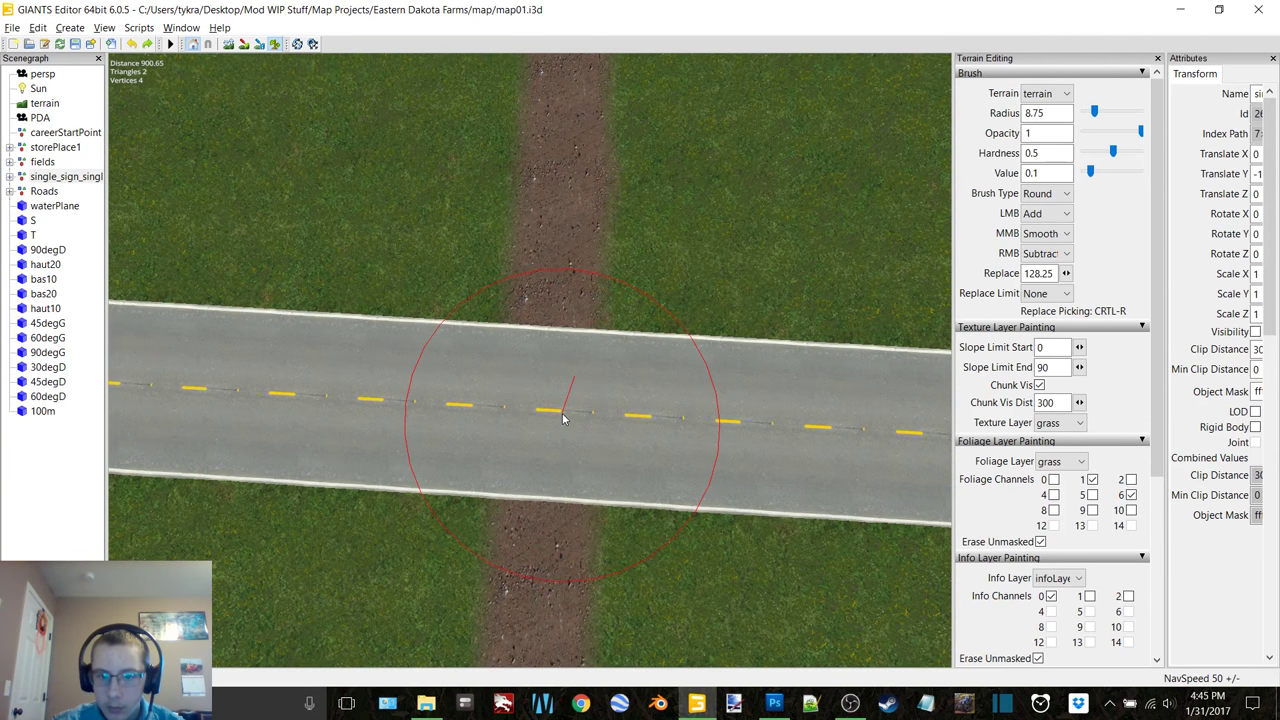
Step: Paint the gravel texture in flared corners where the dirt road meets both sides of the paved road
left_click(1042, 423)
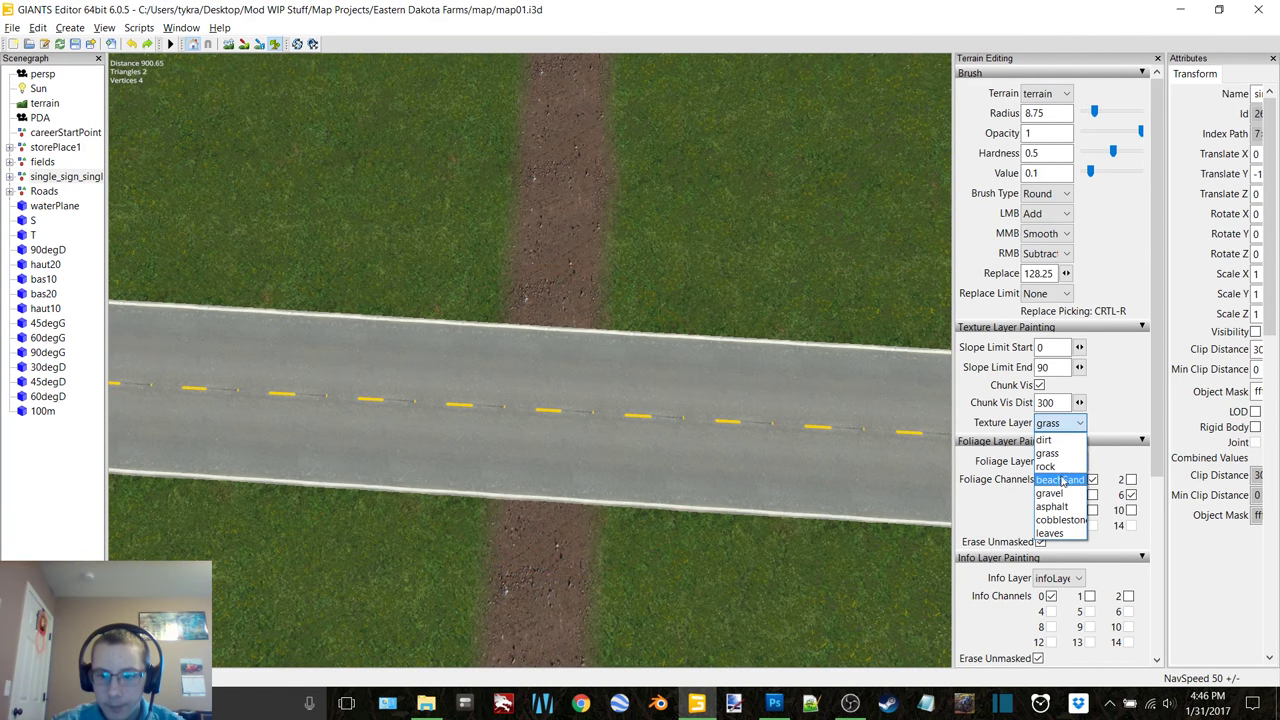
left_click(1050, 486)
left_click(558, 416)
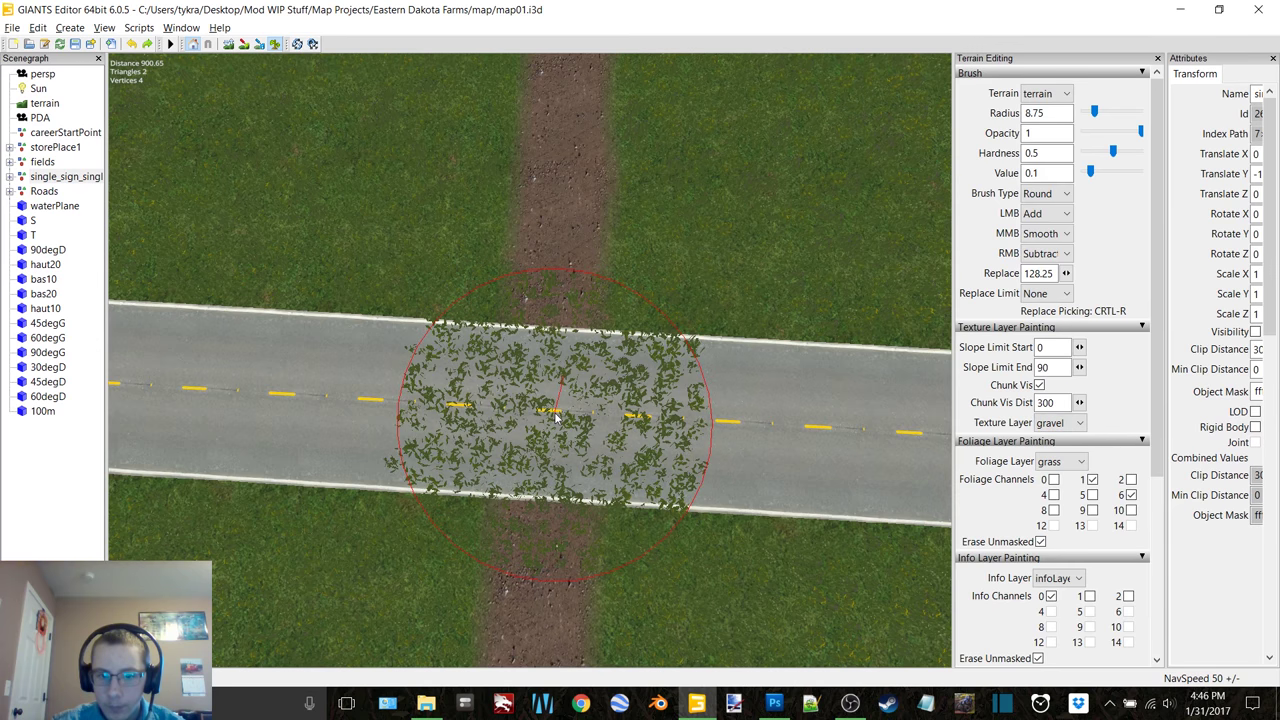
right_click(556, 416)
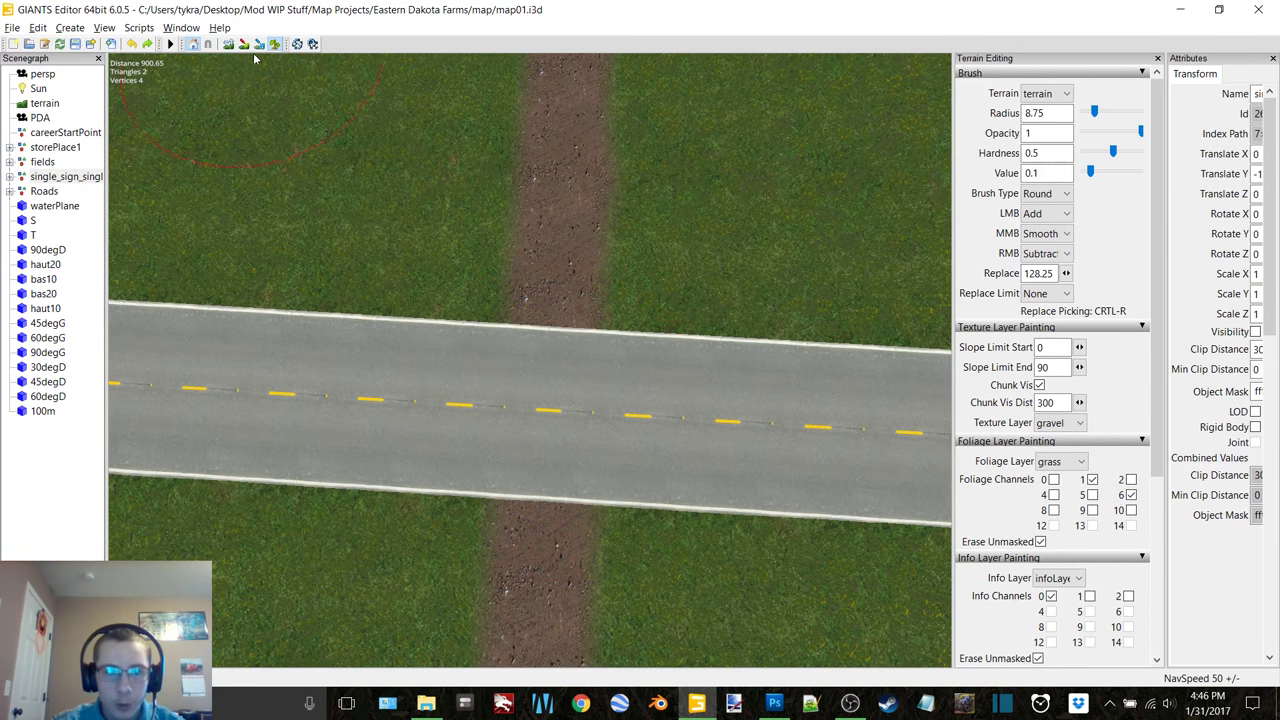
left_click(244, 44)
left_click(558, 426)
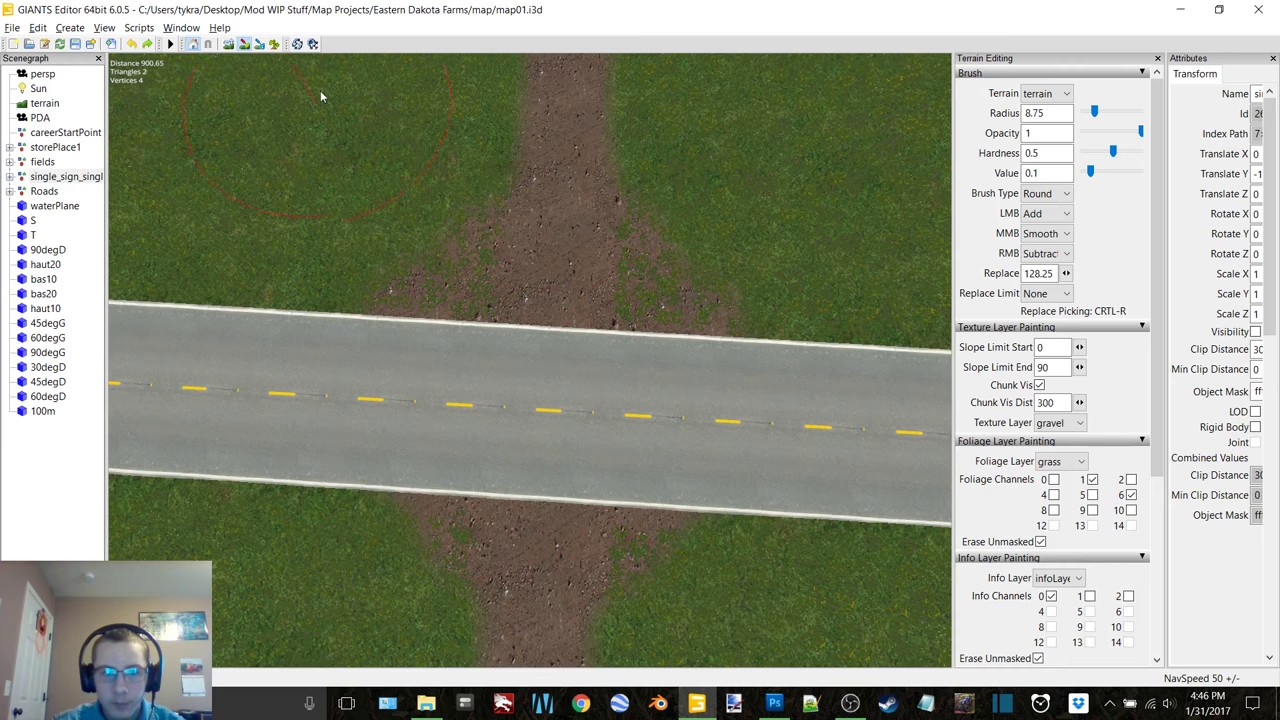
Step: Erase the grass foliage left on the flared corners of the crossing, using a round brush with radius 3.25
scroll(584, 402, "down", 20)
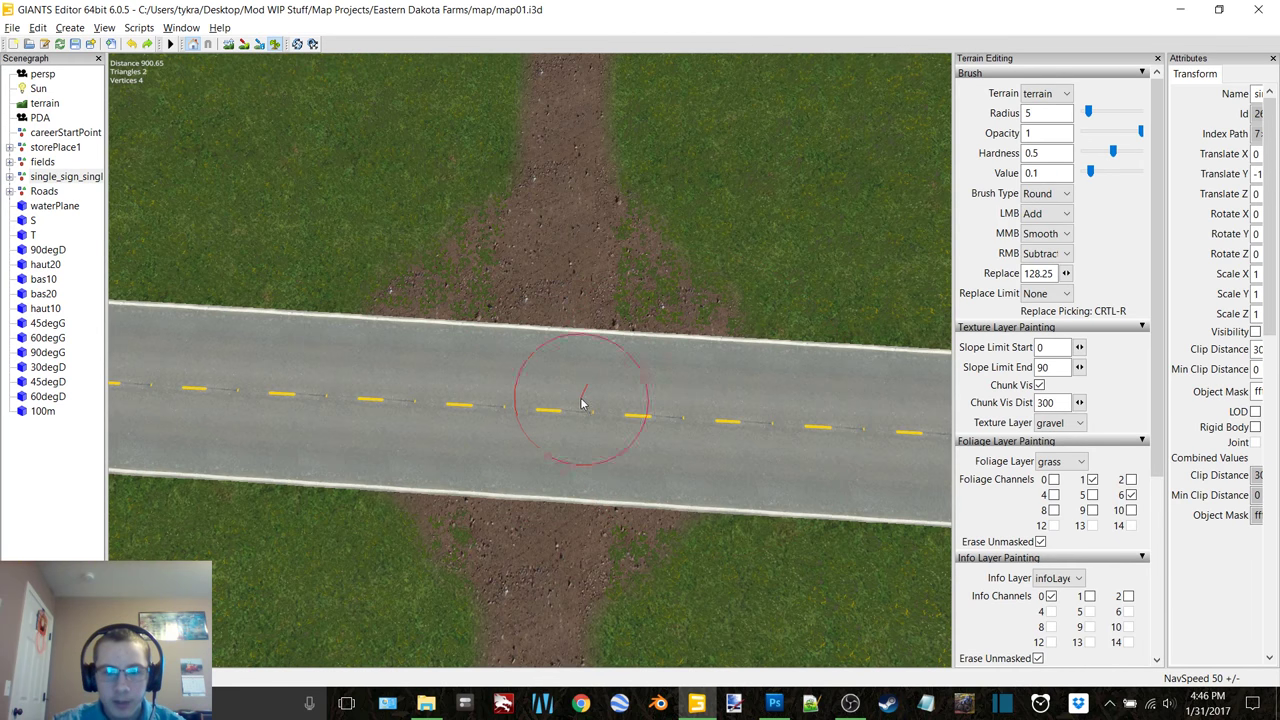
right_click_drag(496, 337, 522, 333, "alt")
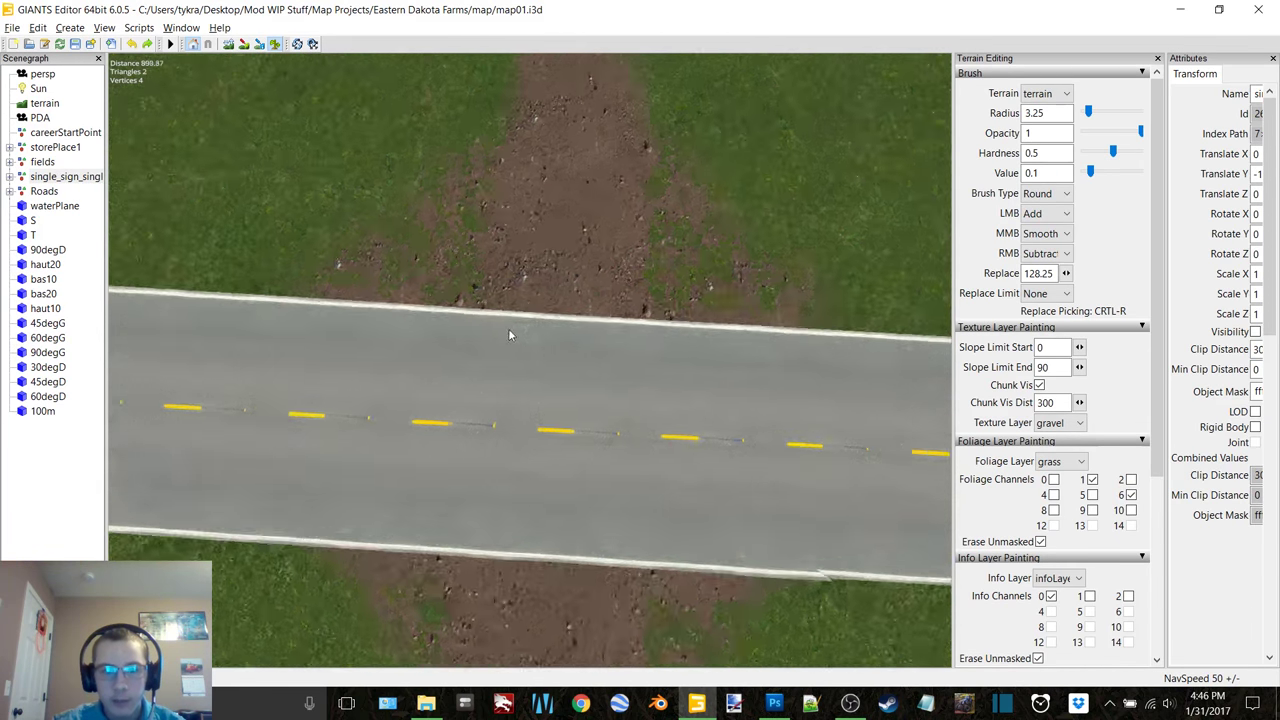
middle_click_drag(522, 333, 500, 440, "alt")
left_click_drag(500, 440, 435, 290, "alt")
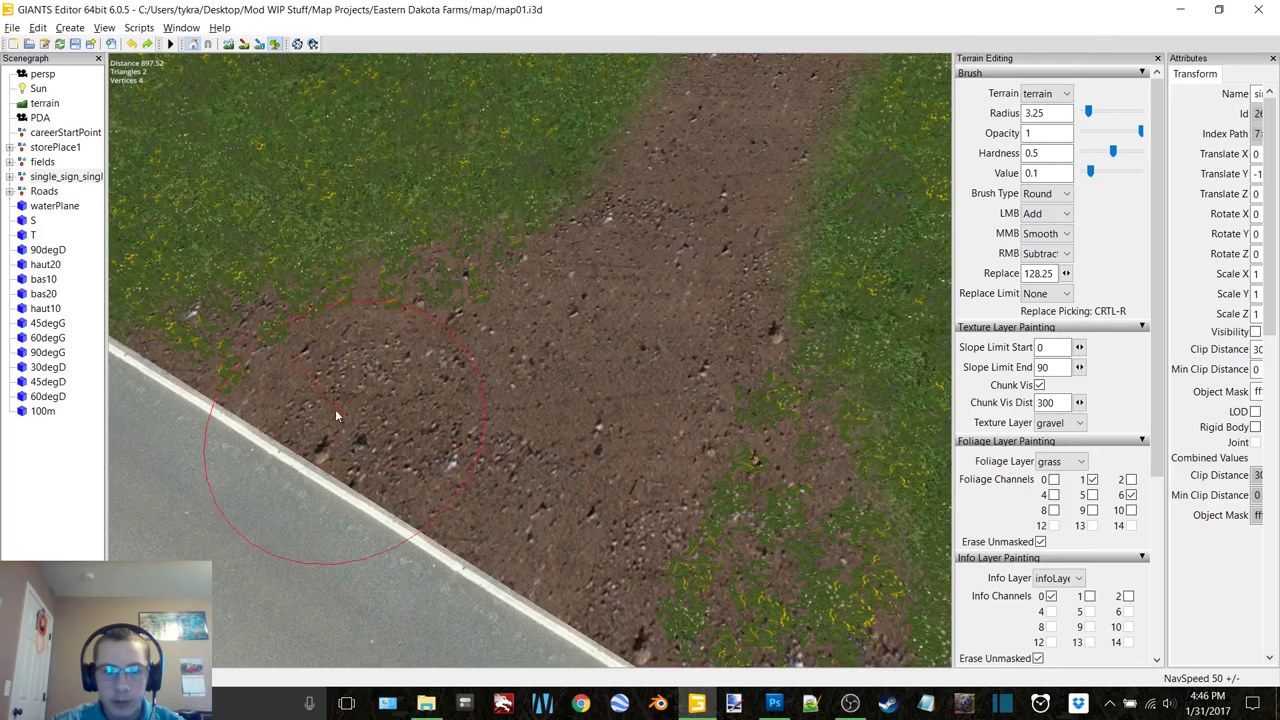
left_click_drag(336, 417, 378, 407)
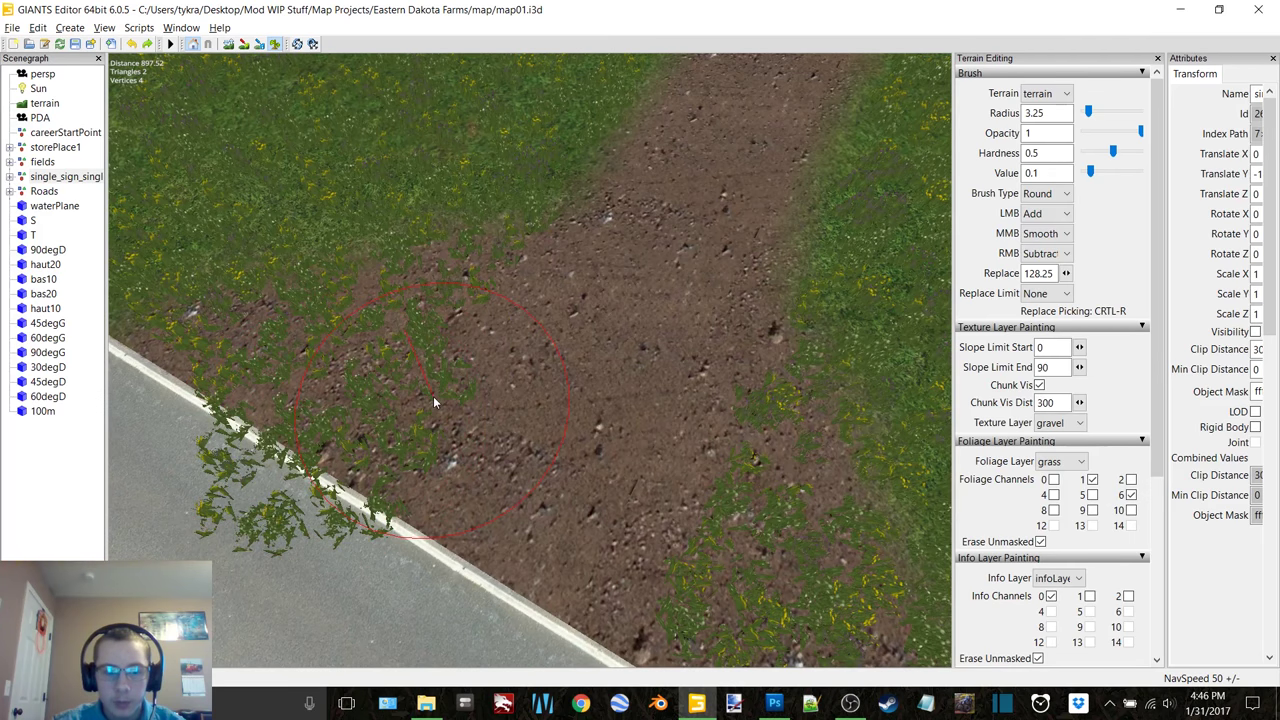
key("ctrl+z")
left_click_drag(449, 377, 386, 363, "alt")
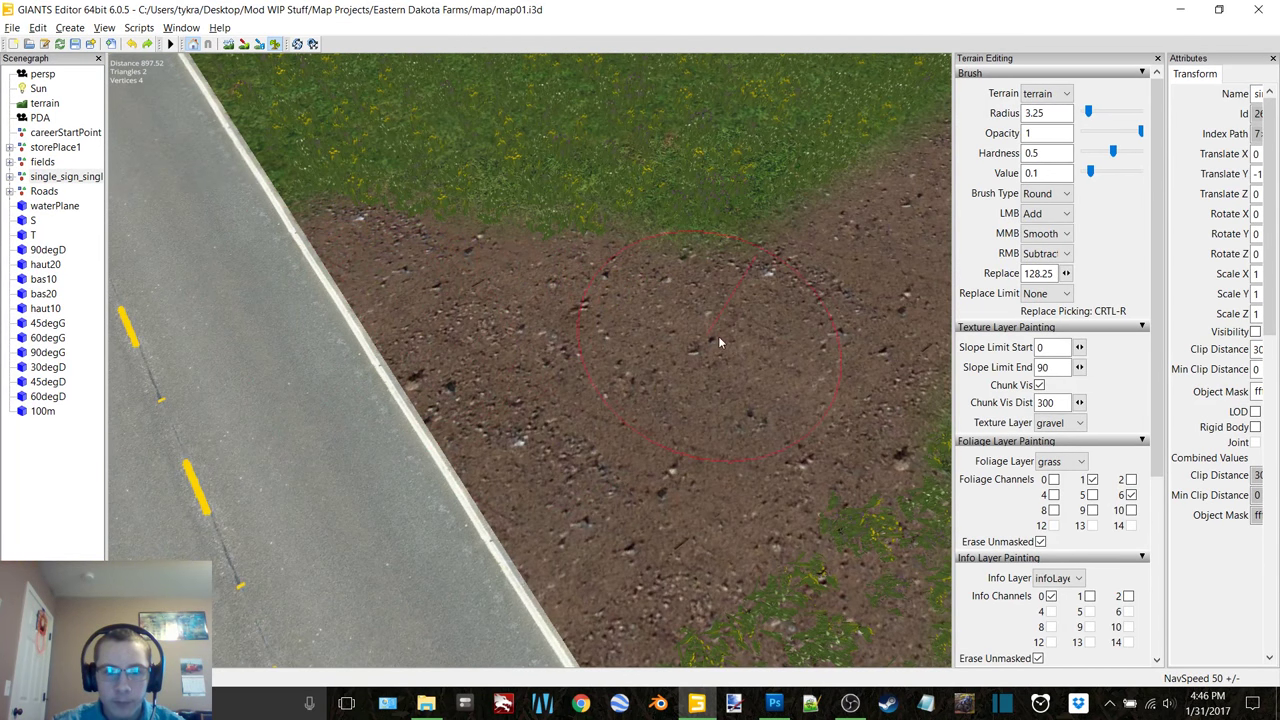
right_click_drag(731, 346, 586, 393)
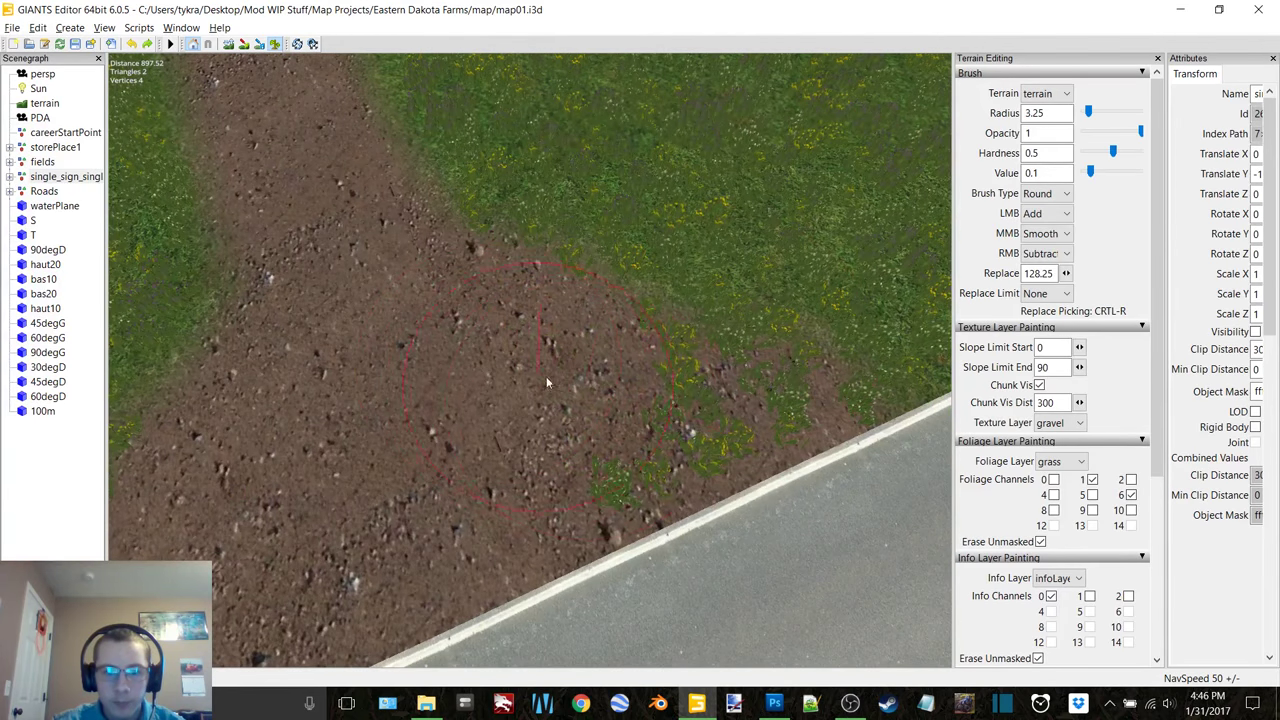
left_click_drag(834, 513, 728, 352, "alt")
middle_click_drag(751, 353, 677, 408, "alt")
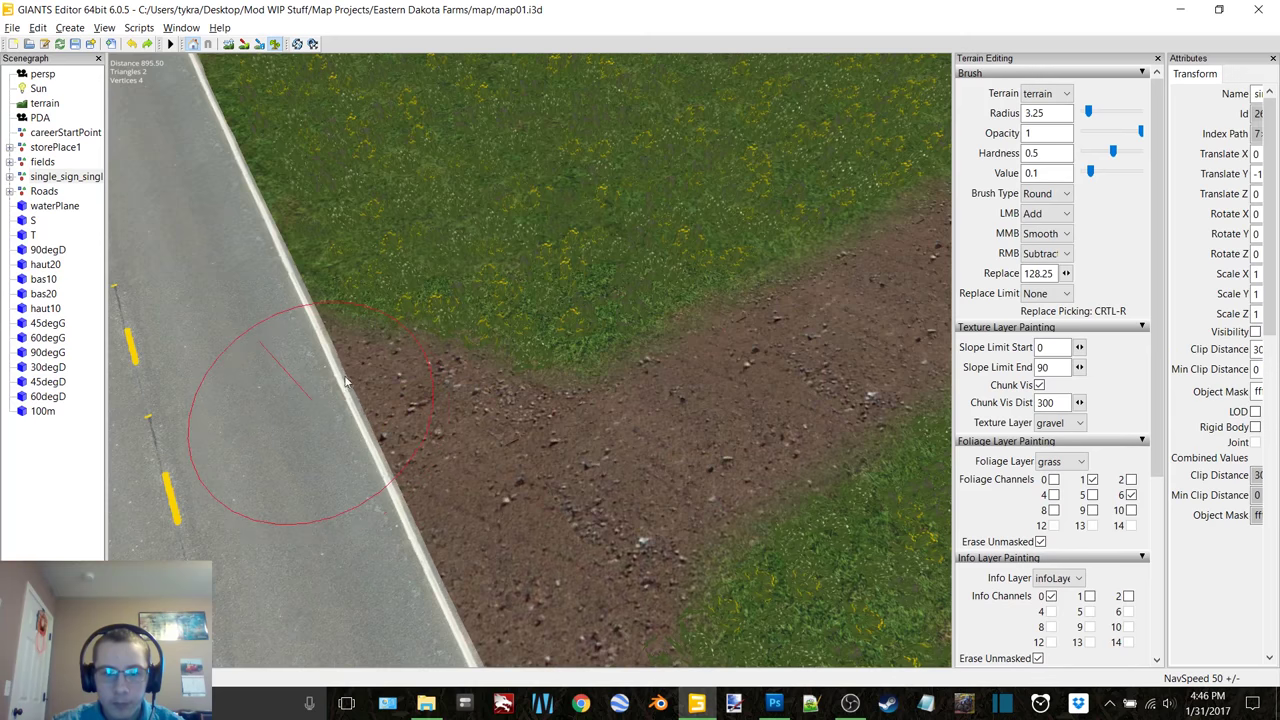
Step: Widen the gravel flare on the narrower side of the paved road with a round brush of radius 5.75
left_click_drag(345, 382, 657, 434, "alt")
scroll(730, 420, "down", 4)
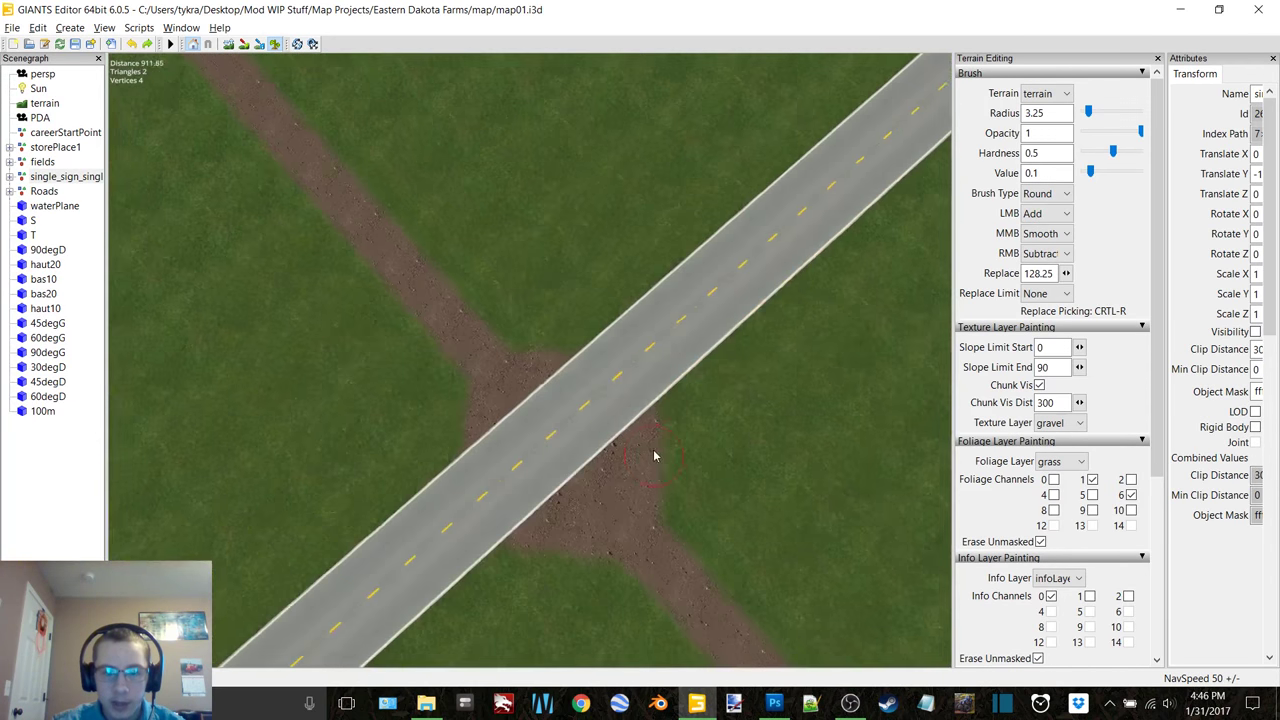
middle_click_drag(655, 455, 646, 418, "alt")
mouse_move(646, 418)
left_mouse_down("alt")
mouse_move(494, 406)
mouse_move(571, 400)
left_mouse_up("alt")
scroll(602, 431, "up", 4)
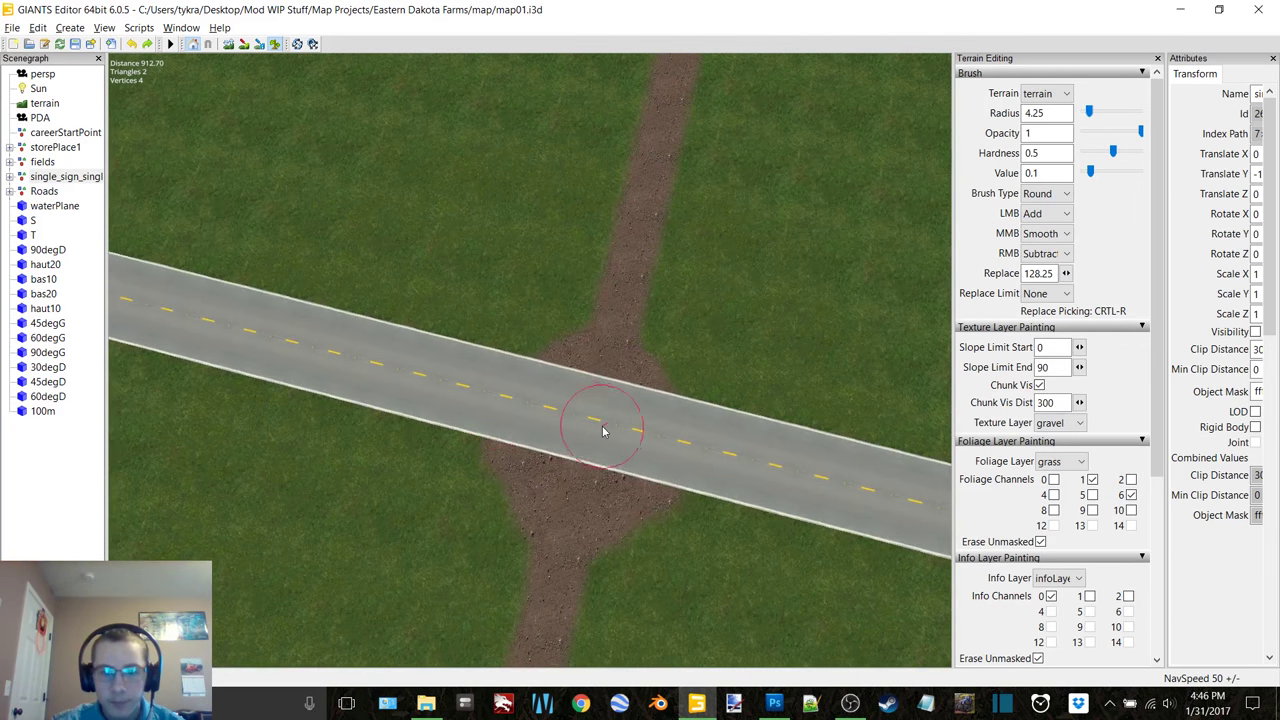
left_click(1078, 429)
left_click(1078, 429)
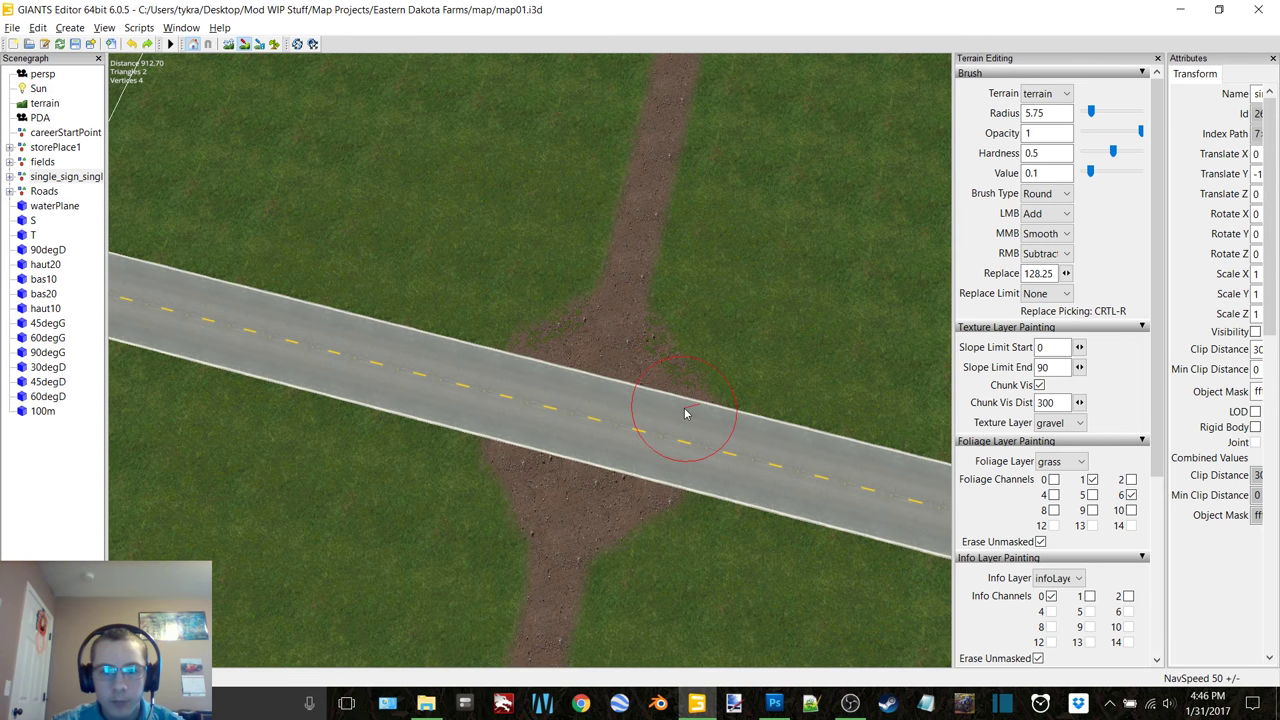
mouse_move(685, 413)
left_mouse_down("alt")
mouse_move(683, 391)
mouse_move(609, 386)
left_mouse_up("alt")
mouse_move(609, 386)
middle_mouse_down("alt")
mouse_move(660, 374)
mouse_move(650, 388)
middle_mouse_up("alt")
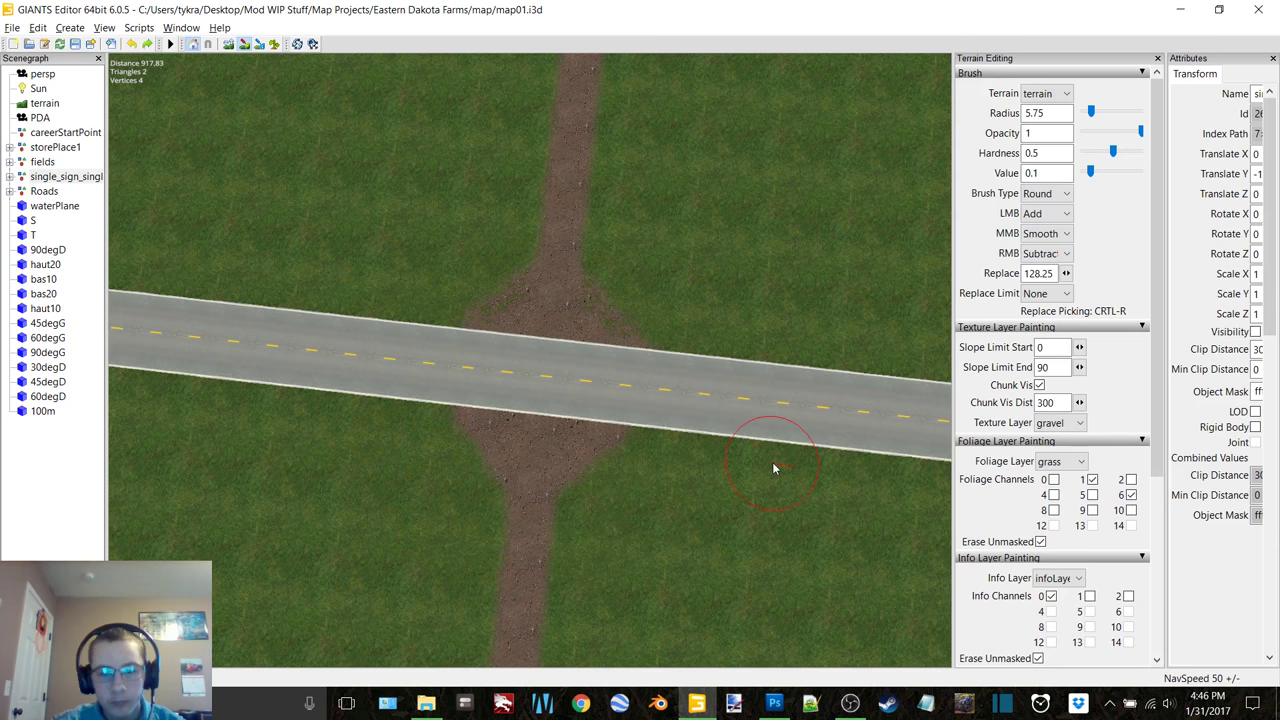
Step: Clear the grass foliage from the newly widened gravel corners with the brush radius reduced to 3.25
right_click_drag(714, 391, 460, 364, "alt")
middle_click_drag(460, 364, 472, 390, "alt")
right_click_drag(474, 390, 390, 355)
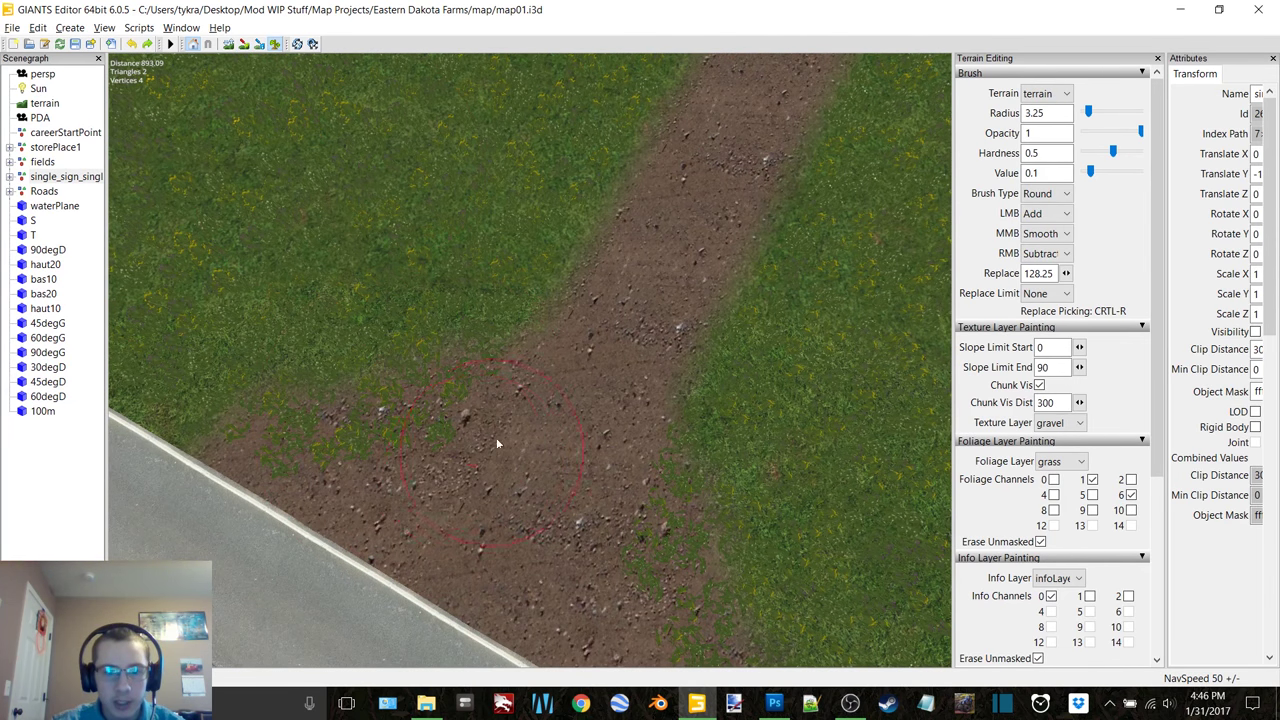
right_click_drag(266, 487, 612, 424)
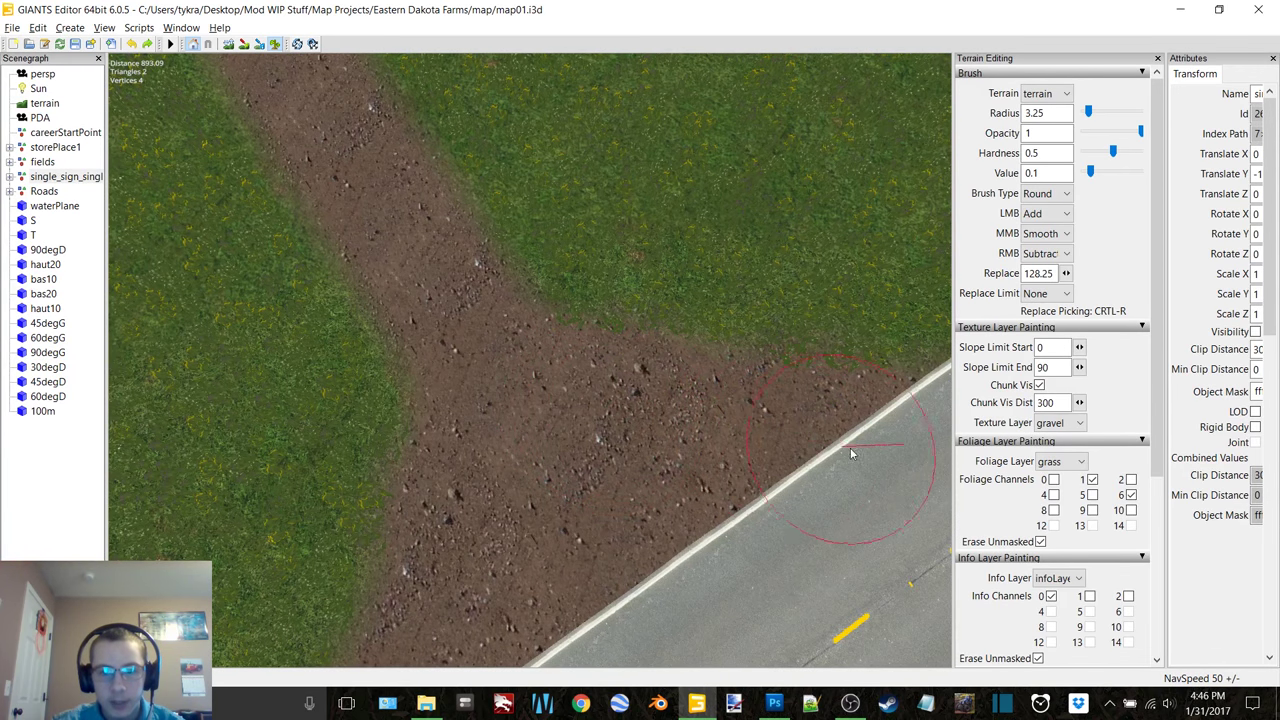
mouse_move(584, 392)
right_mouse_down()
mouse_move(843, 403)
mouse_move(640, 400)
mouse_move(603, 431)
mouse_move(608, 409)
mouse_move(549, 267)
right_mouse_up()
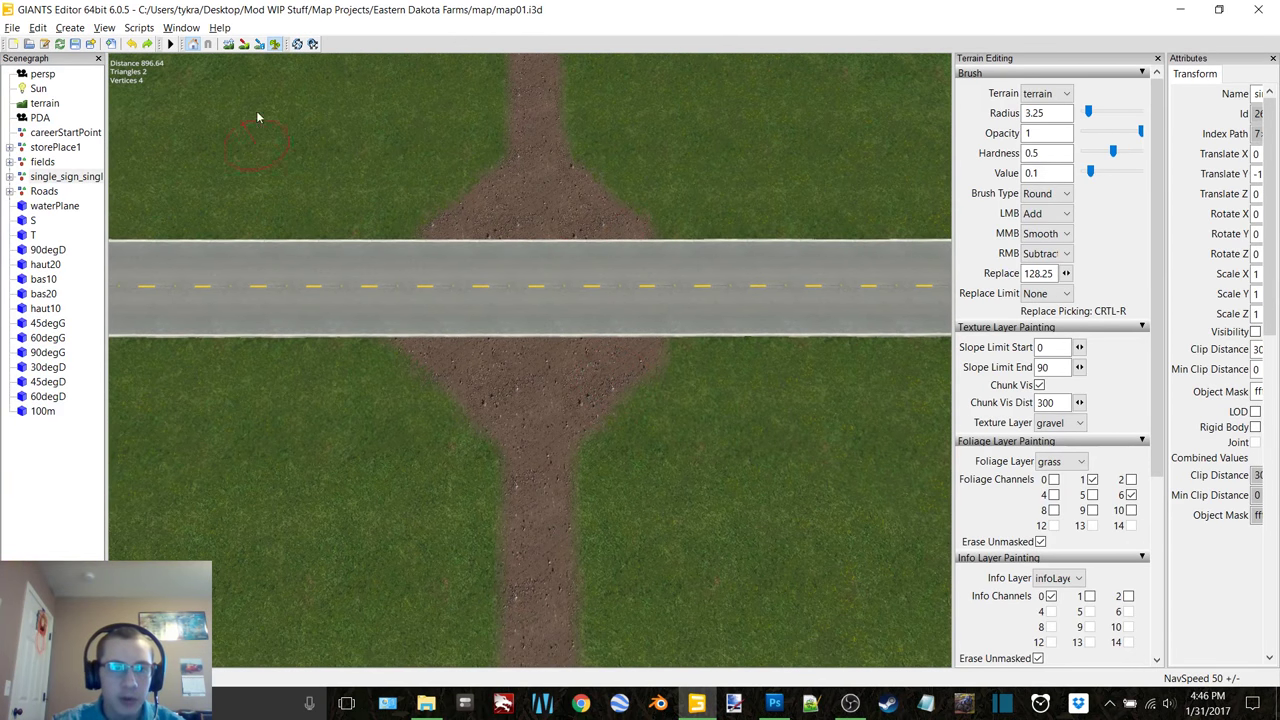
right_click_drag(687, 361, 391, 267)
Step: Close the editor, saving map01.i3d, and reopen map01 from File Explorer in GIANTS Editor 6.0.5 with the window maximized
left_click(1270, 6)
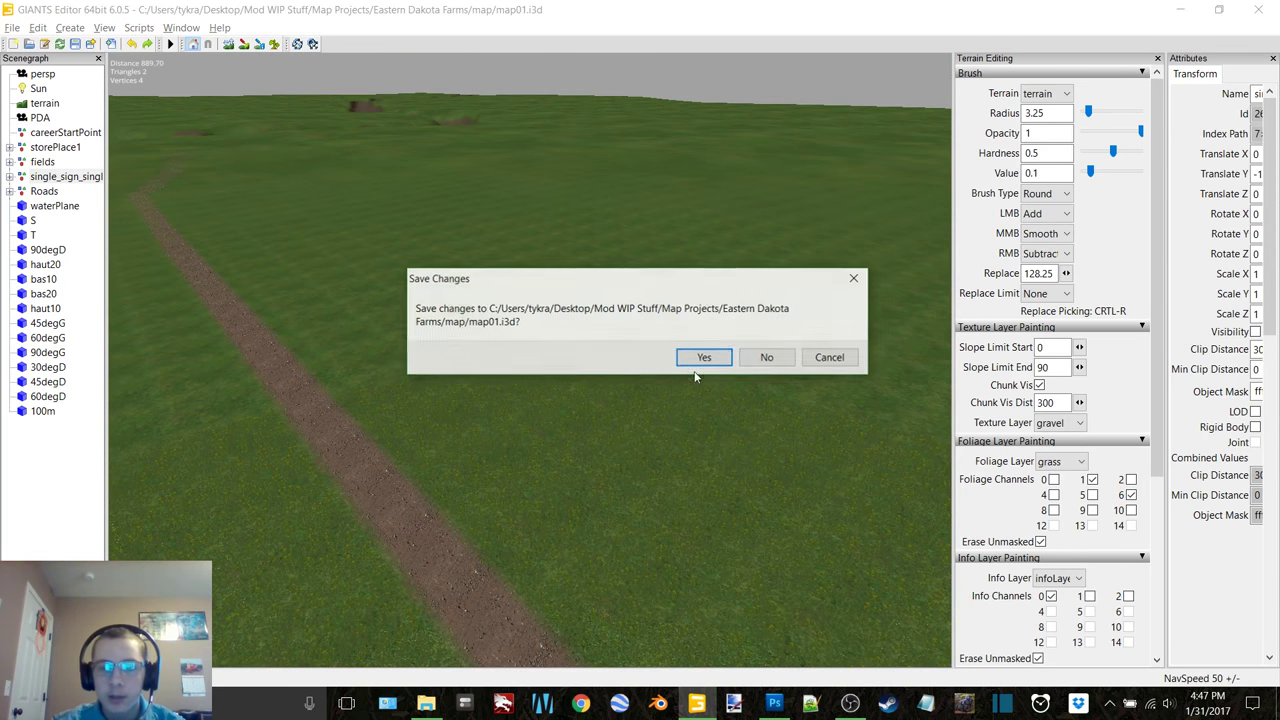
left_click(700, 362)
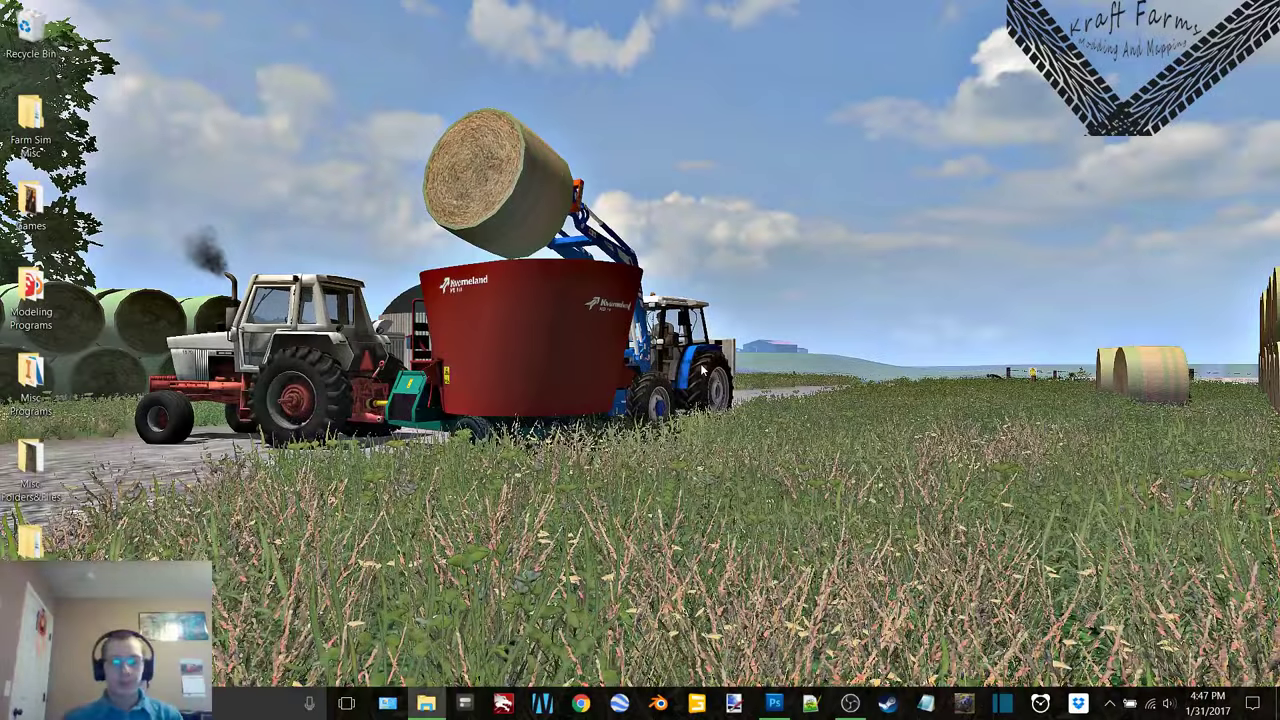
left_click(430, 705)
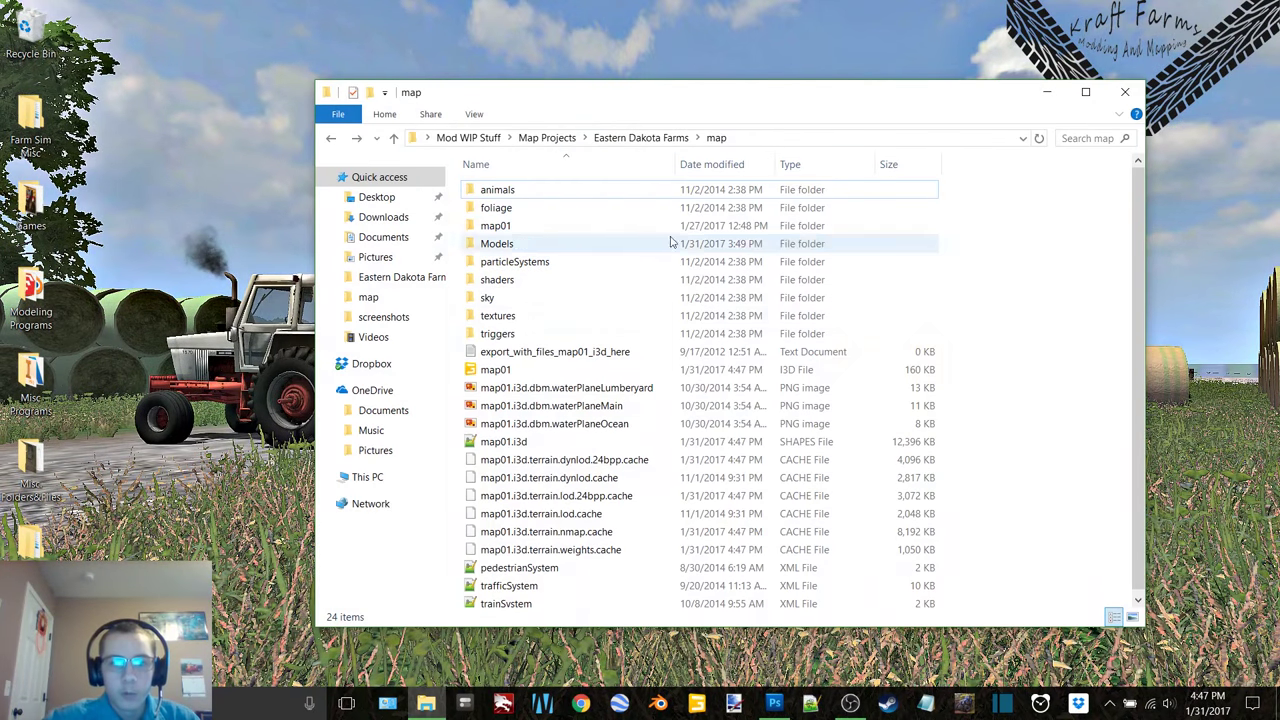
double_click(510, 370)
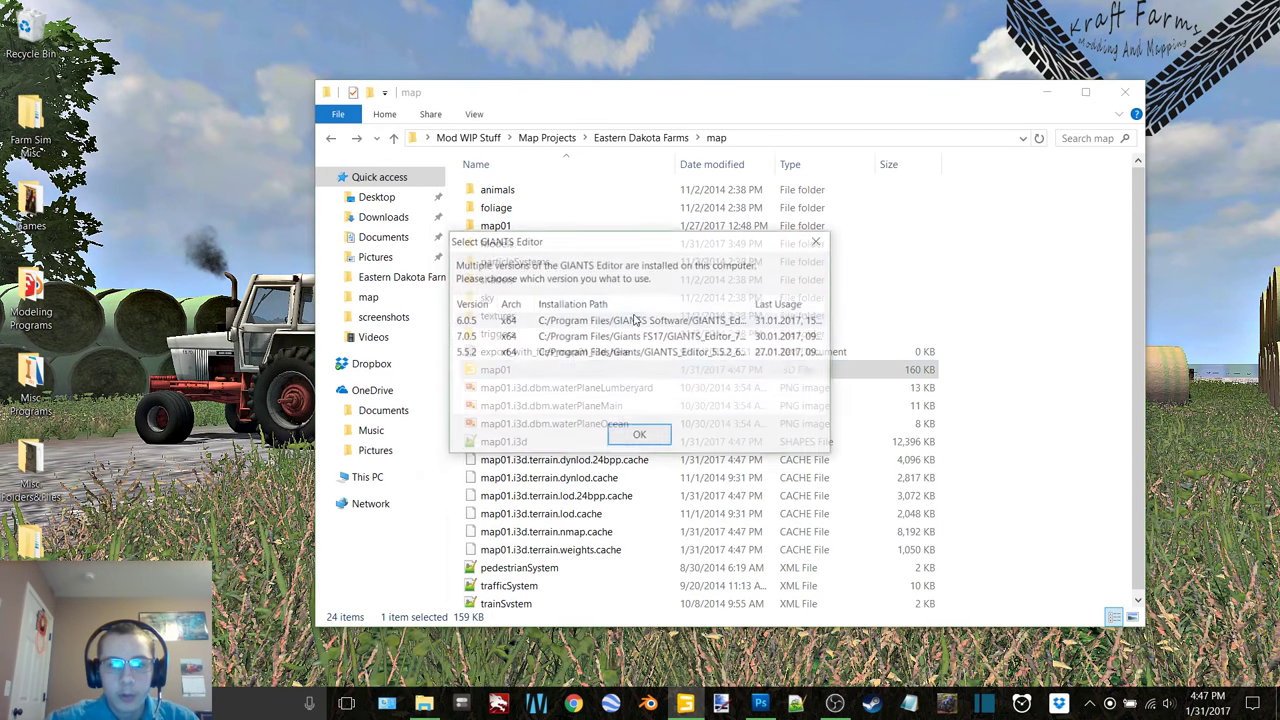
double_click(678, 328)
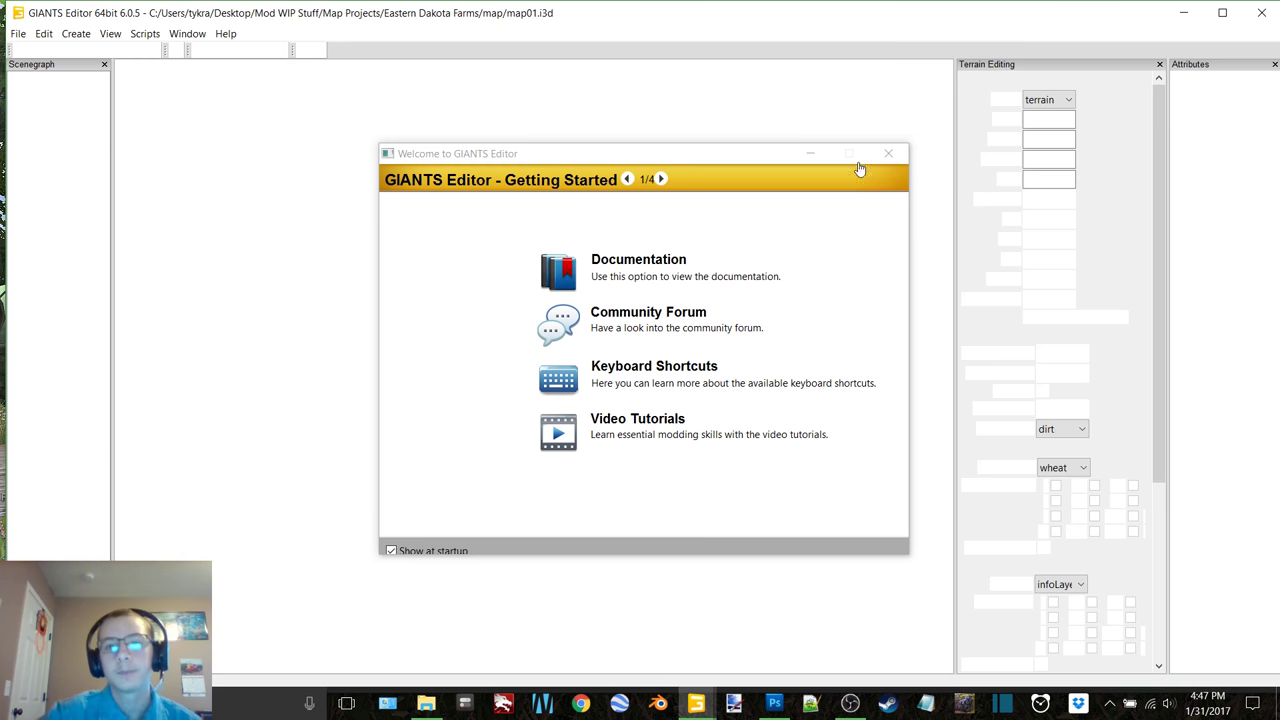
left_click(885, 156)
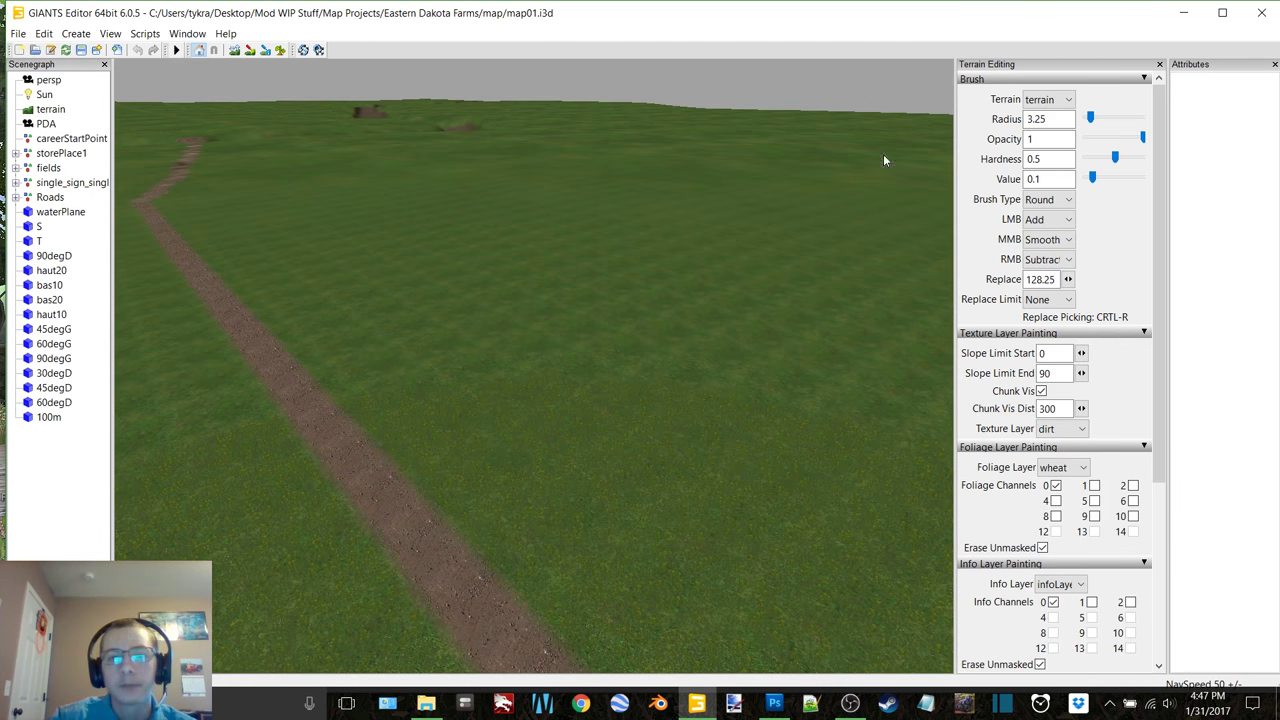
left_click(1224, 12)
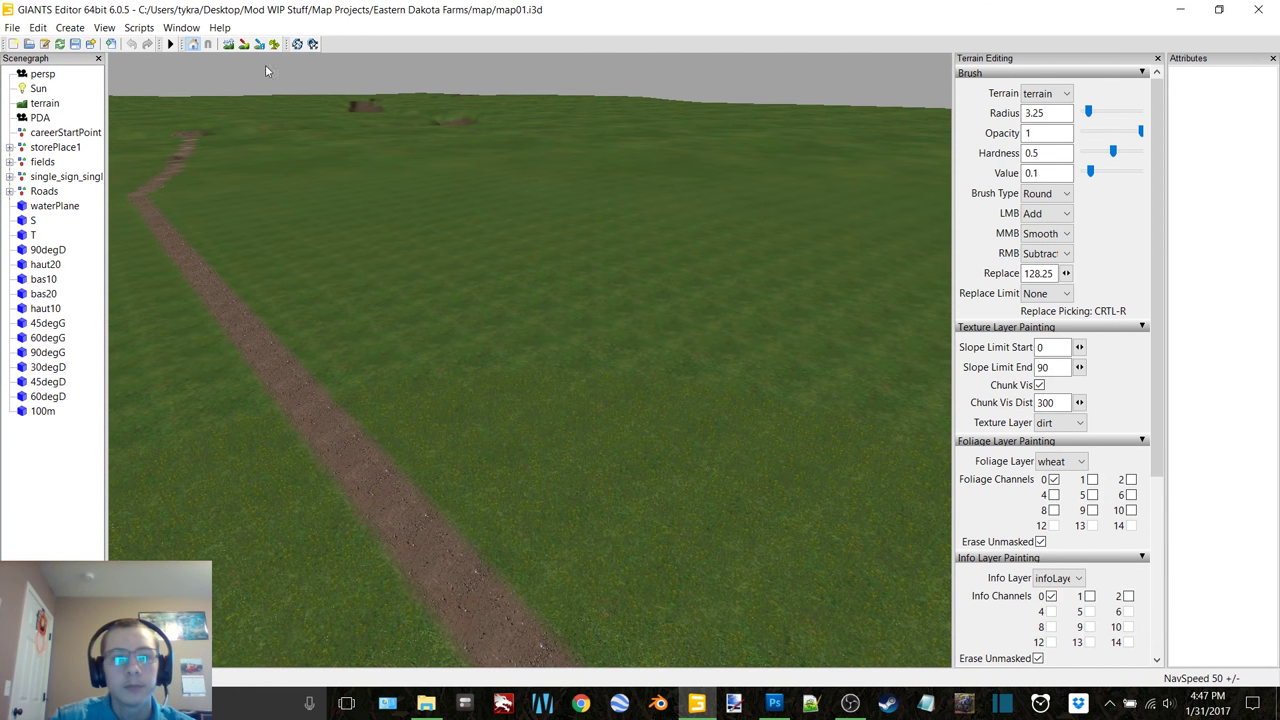
Step: Hide the Terrain Editing, Attributes and Scenegraph panes, and show the whole map from directly above
left_click(1157, 58)
left_click(1273, 58)
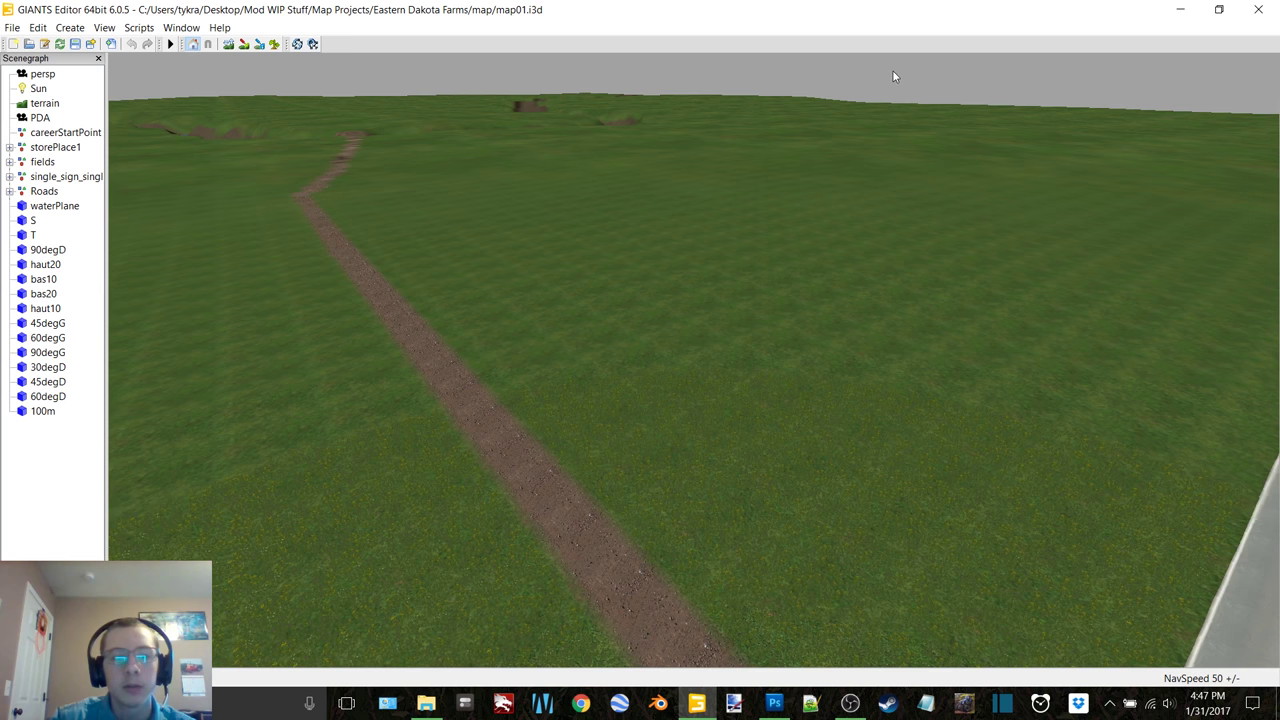
left_click(98, 58)
left_click(104, 27)
mouse_move(122, 46)
left_click(250, 61)
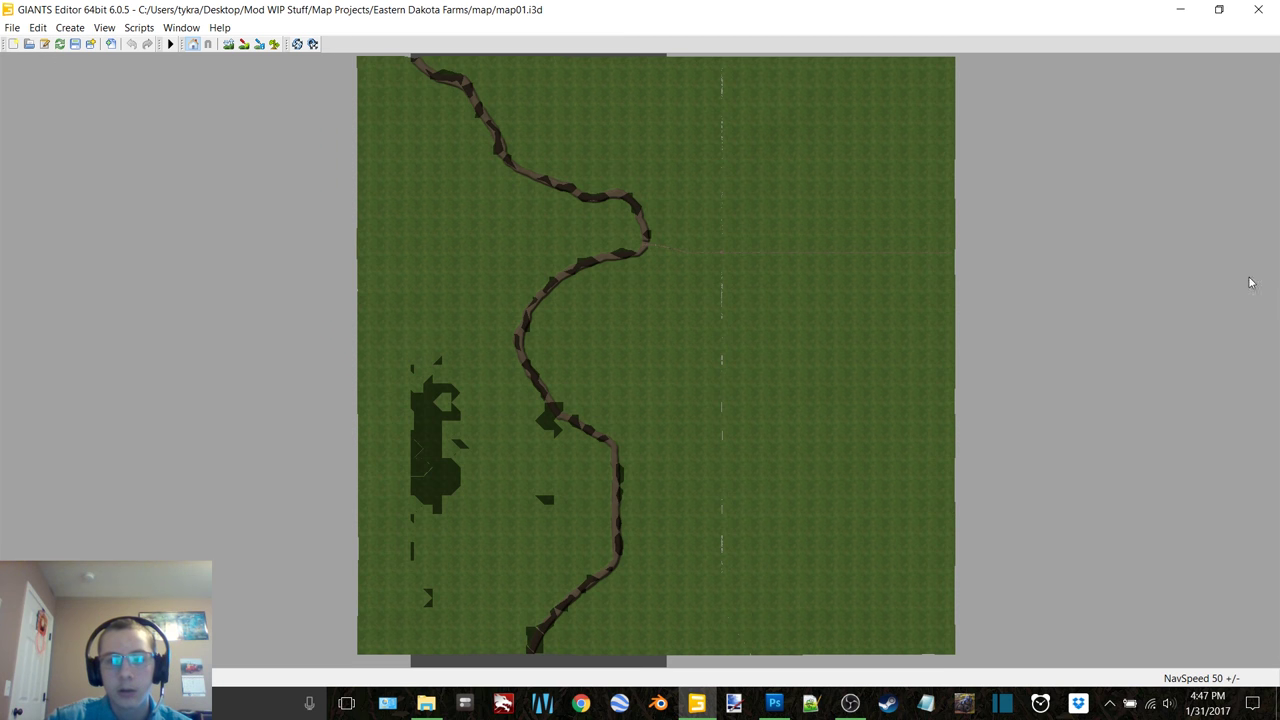
Step: Open pda_map from the Eastern Dakota Farms folder in paint.net and paste the copied editor screenshot at the existing canvas size
left_click(1180, 9)
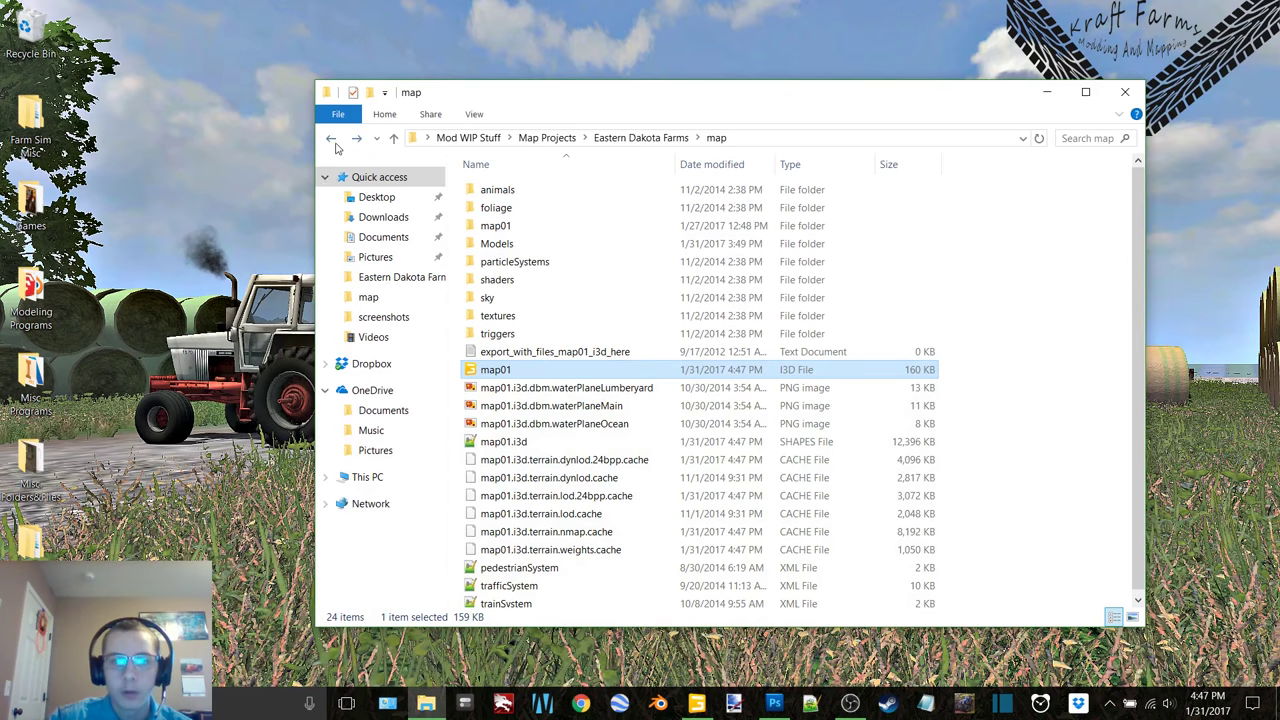
left_click(331, 139)
double_click(500, 297)
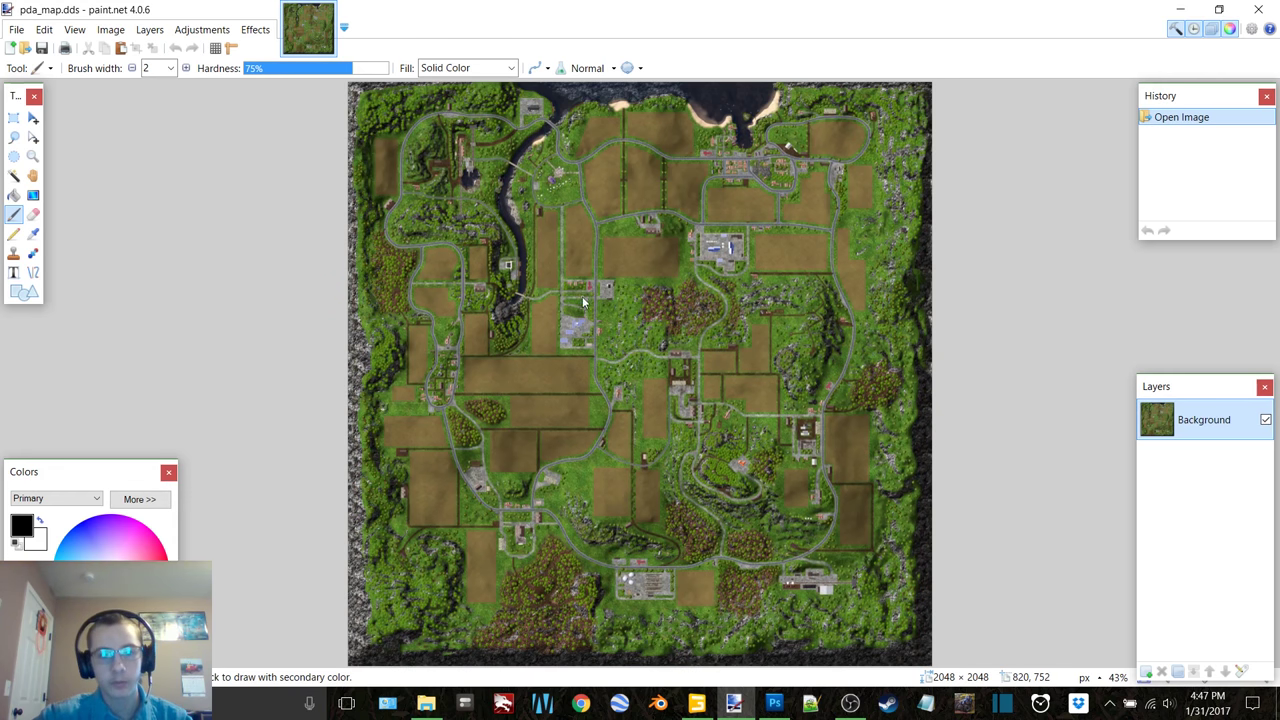
key("ctrl+v")
scroll(922, 404, "down", 1, "ctrl")
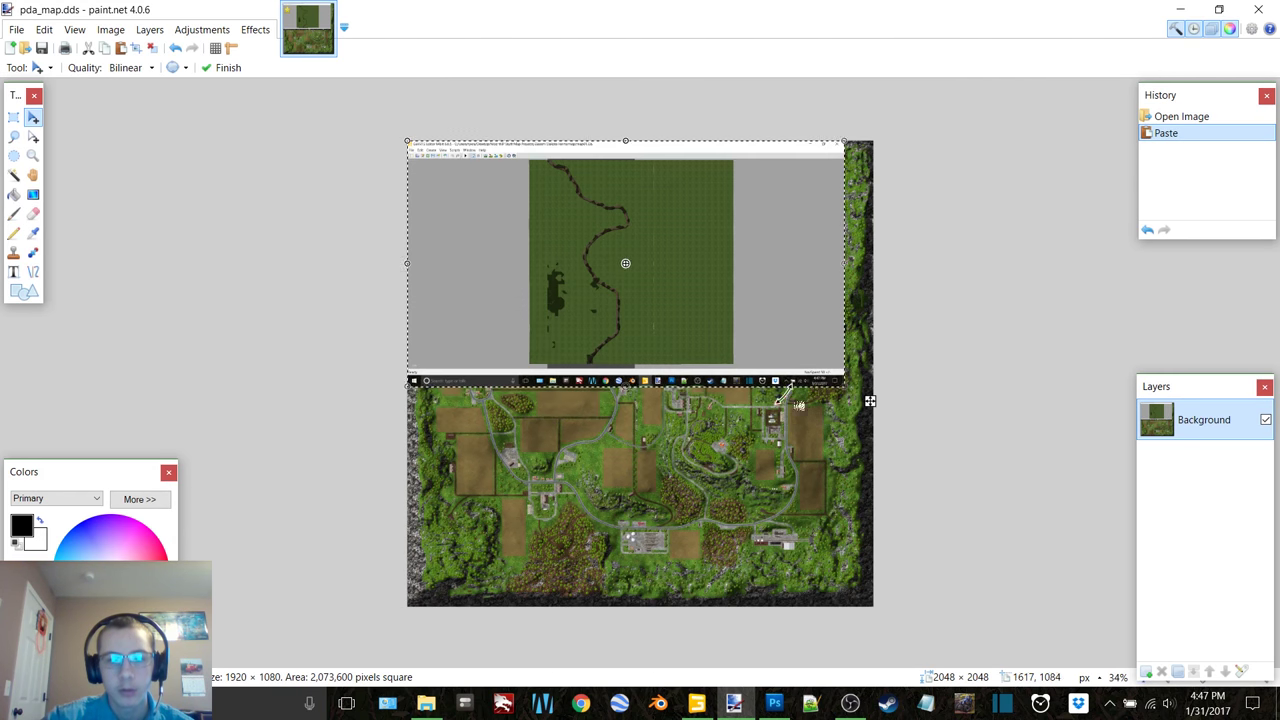
Step: Stretch the pasted screenshot to about 4423 × 2481 pixels so that only the green map terrain fills the whole canvas
left_click_drag(846, 389, 874, 607)
left_click_drag(641, 605, 645, 653)
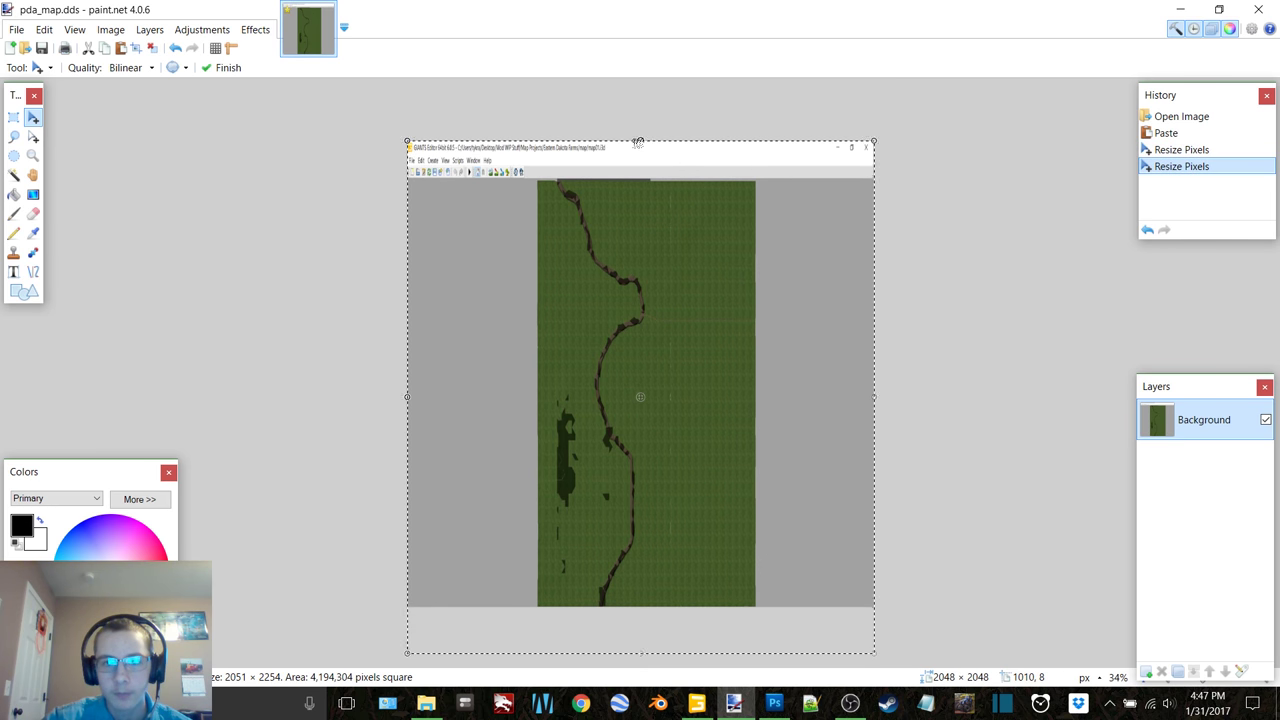
left_click_drag(640, 140, 640, 92)
left_click_drag(640, 653, 643, 659)
left_click_drag(640, 91, 635, 93)
left_click_drag(874, 376, 1128, 360)
left_click_drag(404, 376, 122, 378)
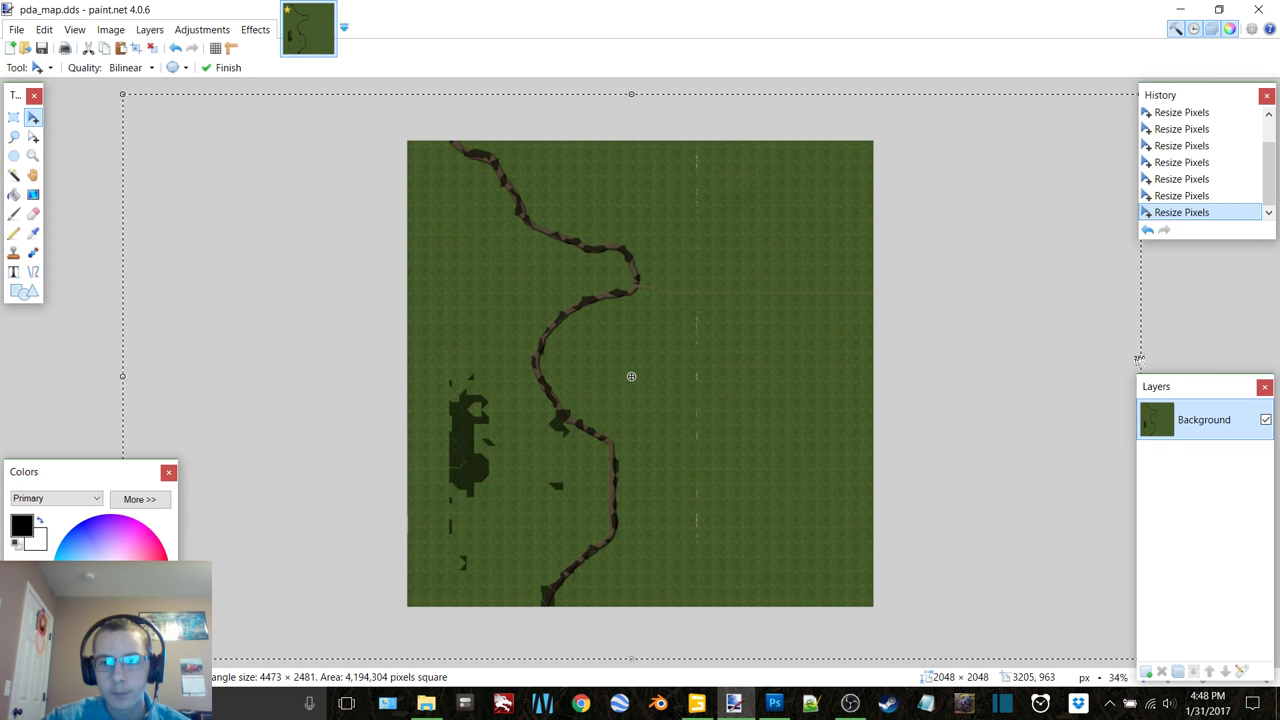
left_click_drag(1138, 360, 1128, 360)
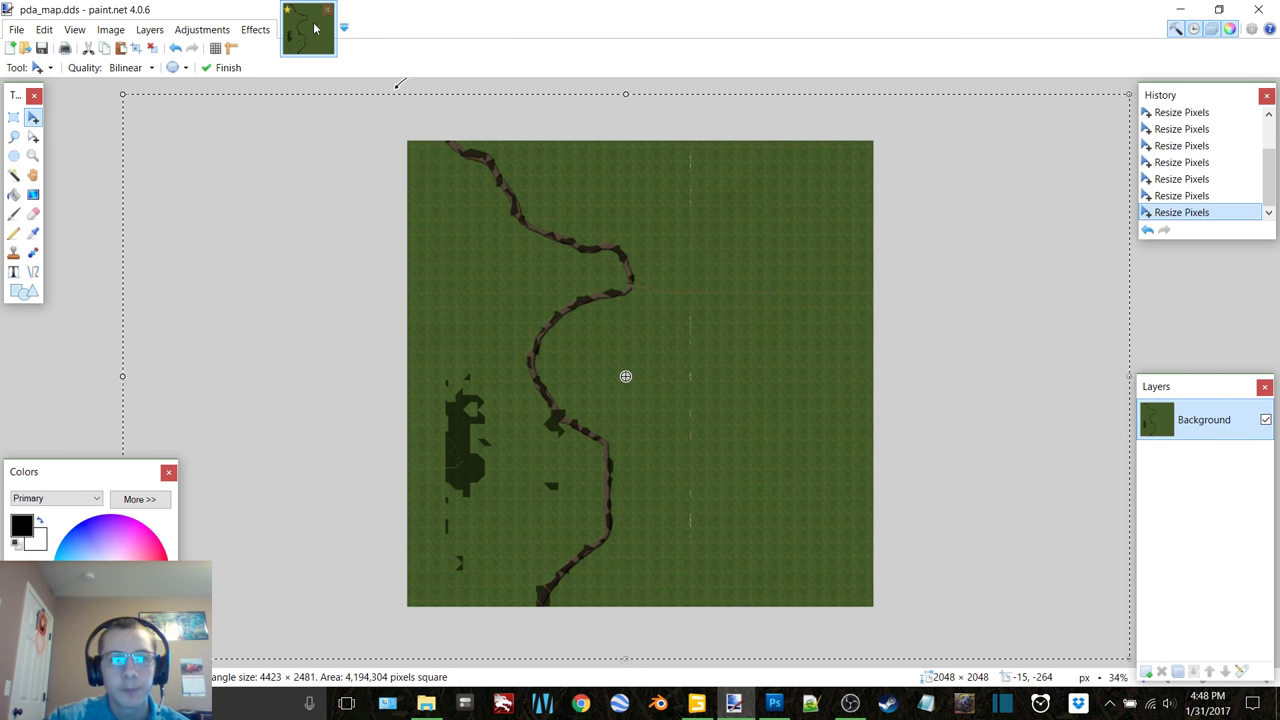
Step: Close paint.net, saving pda_map.dds, and show the Eastern Dakota Farms folder contents as large thumbnails
left_click(1258, 9)
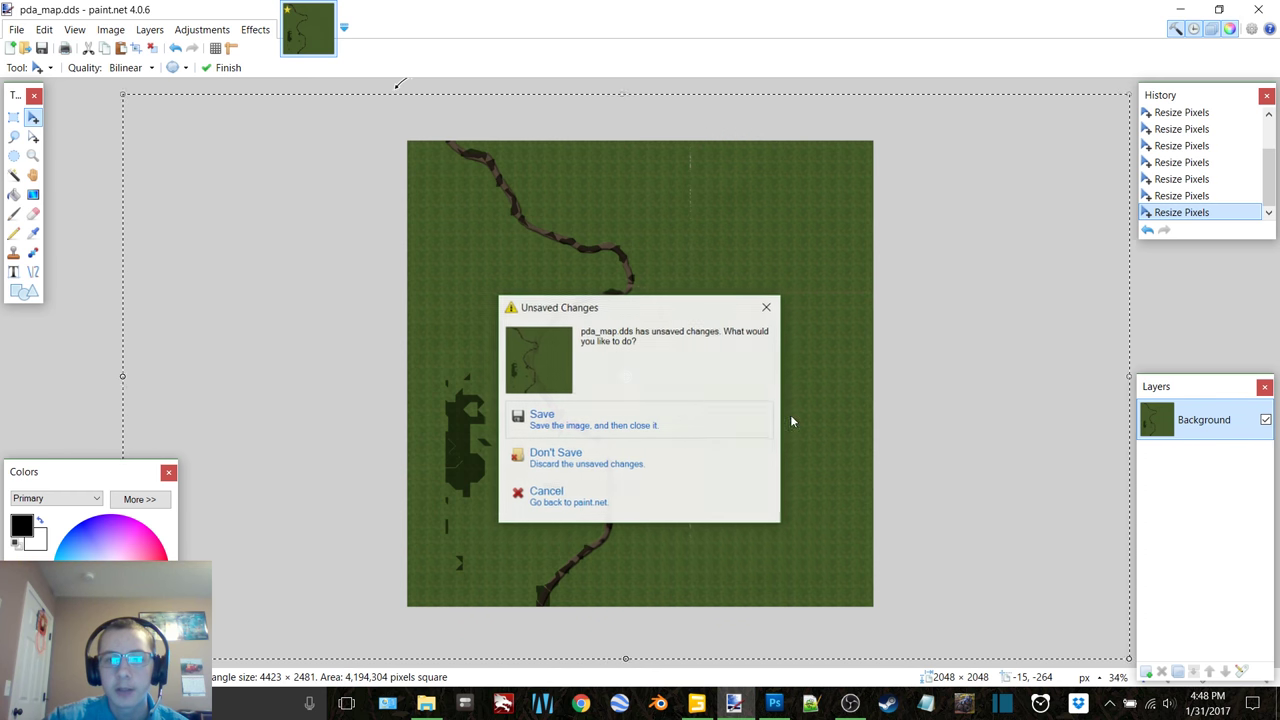
left_click(577, 438)
left_click(767, 485)
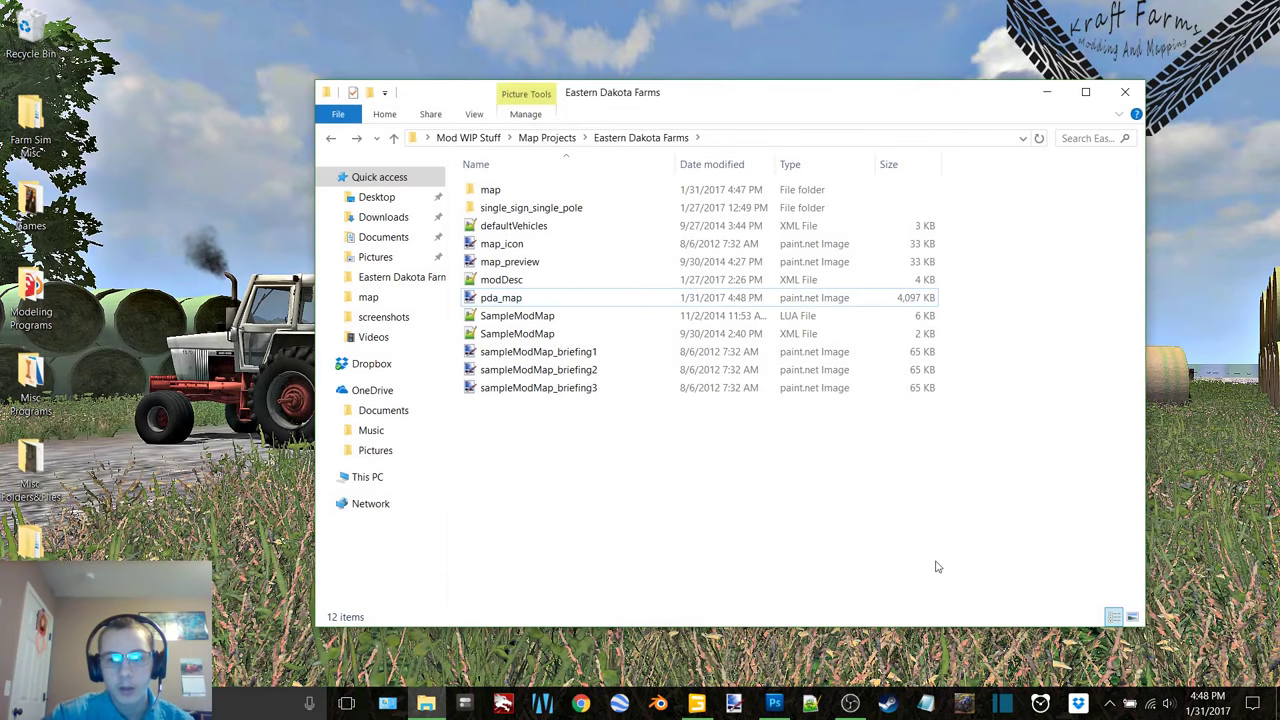
left_click(1132, 617)
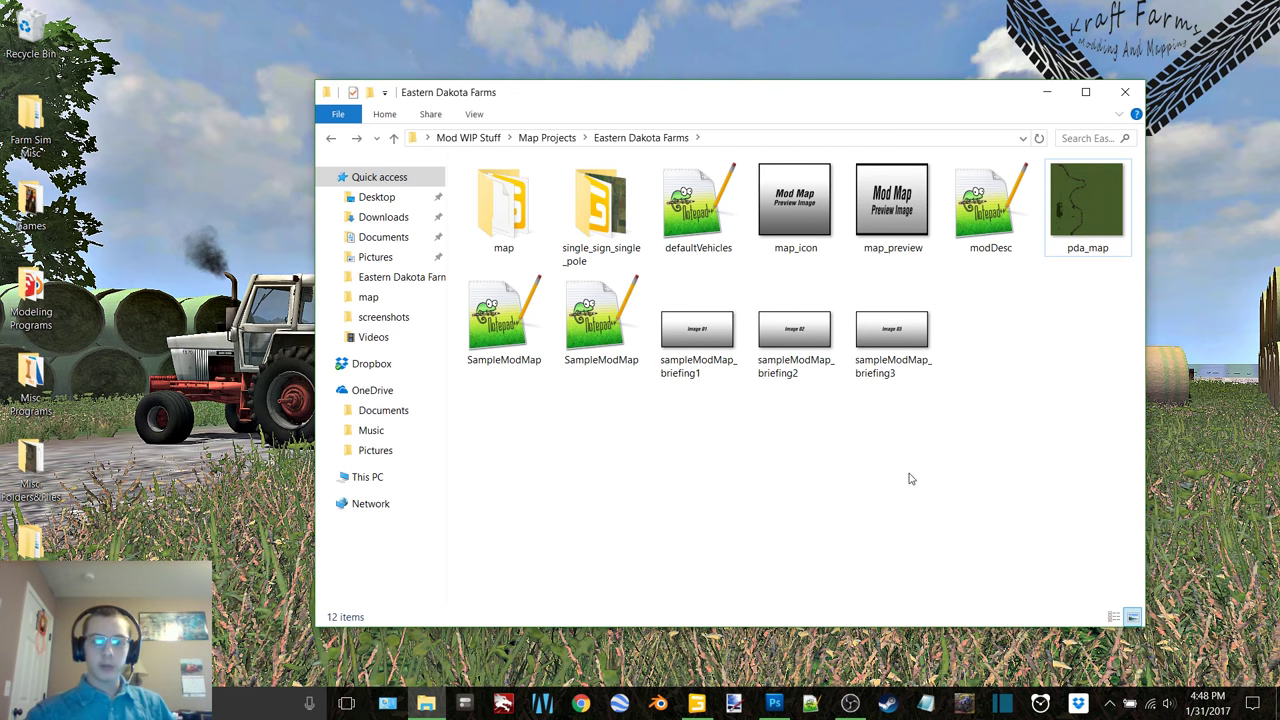
Step: Switch to Google Earth, fly to LaMoure, ND, and clear the search results
left_click(619, 704)
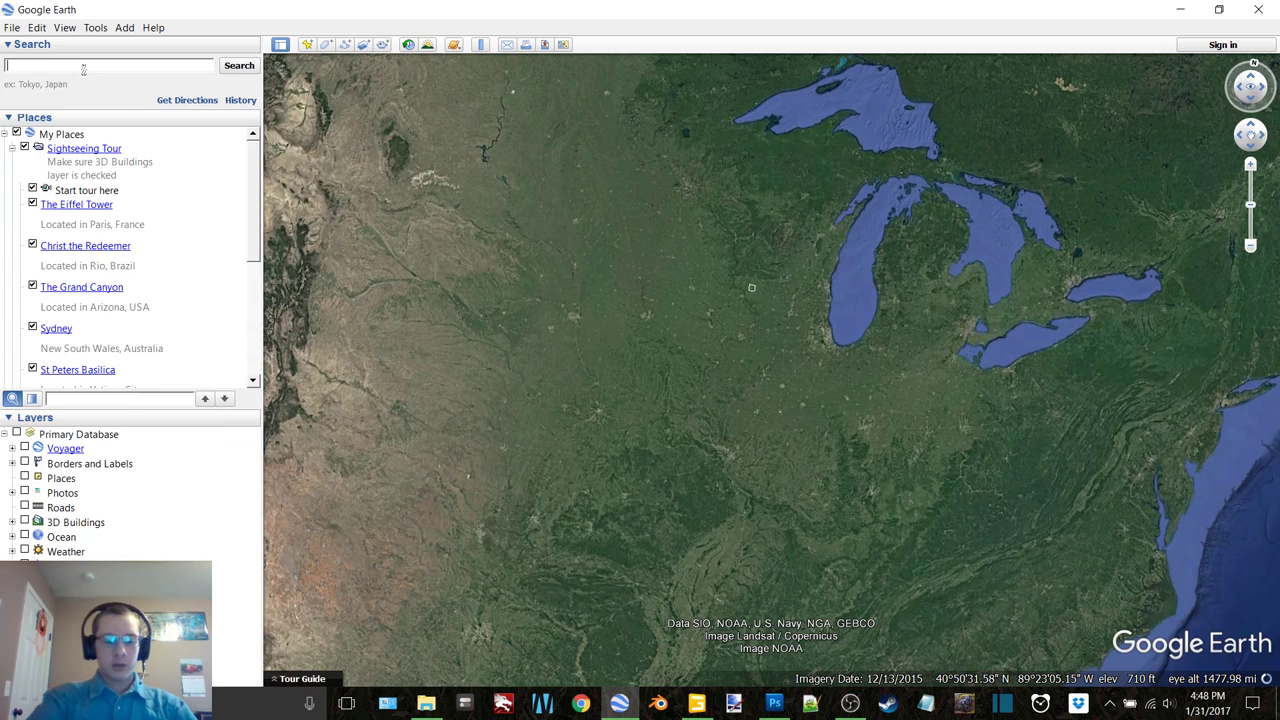
left_click(83, 69)
type("LaMoure")
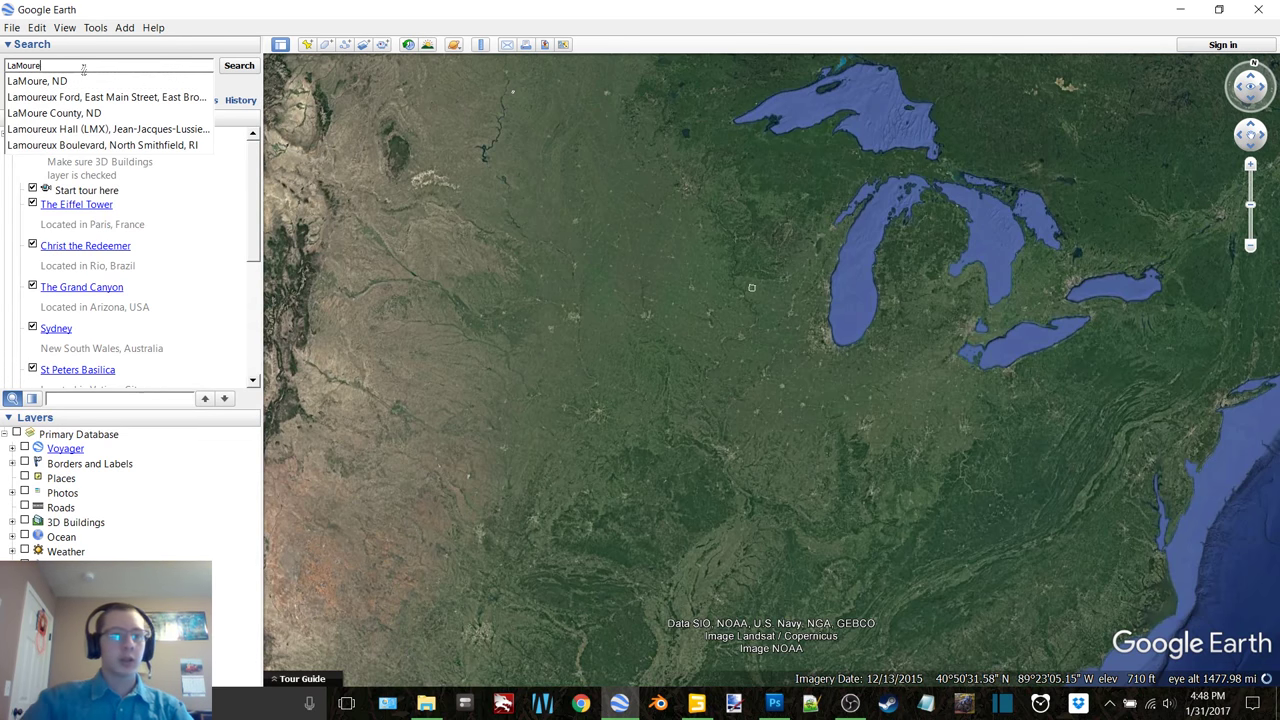
left_click(78, 81)
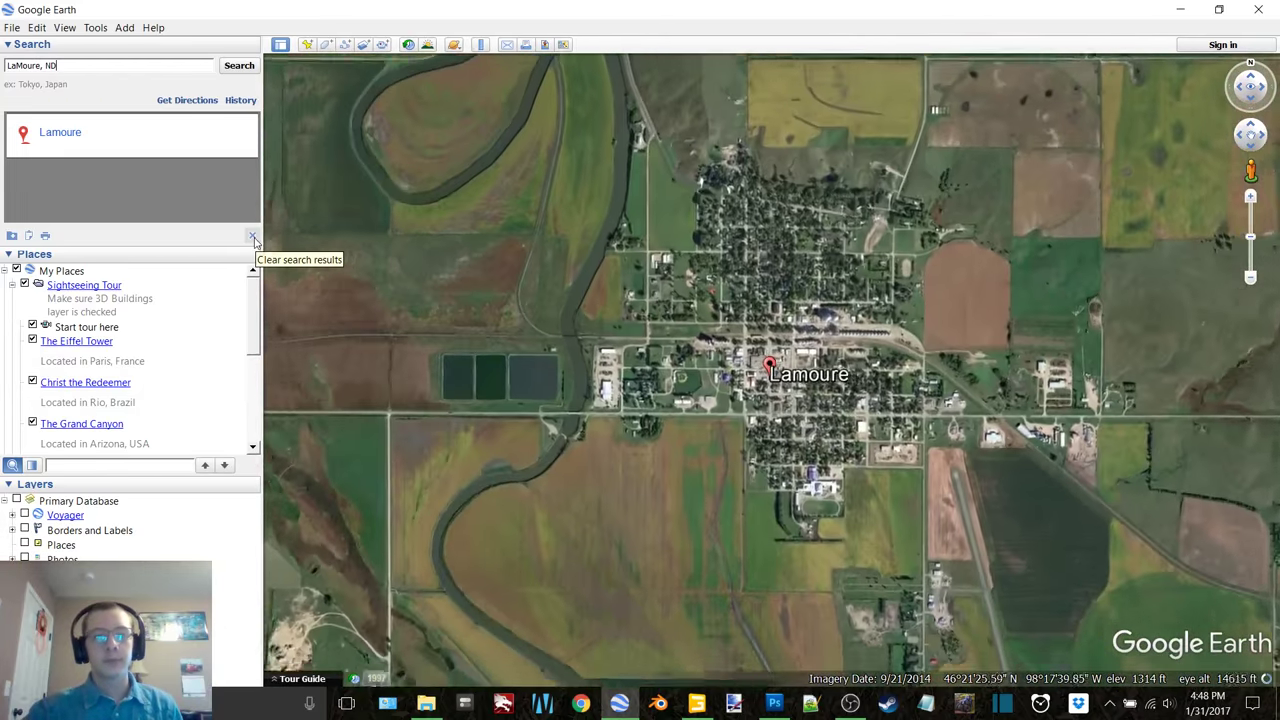
left_click(254, 238)
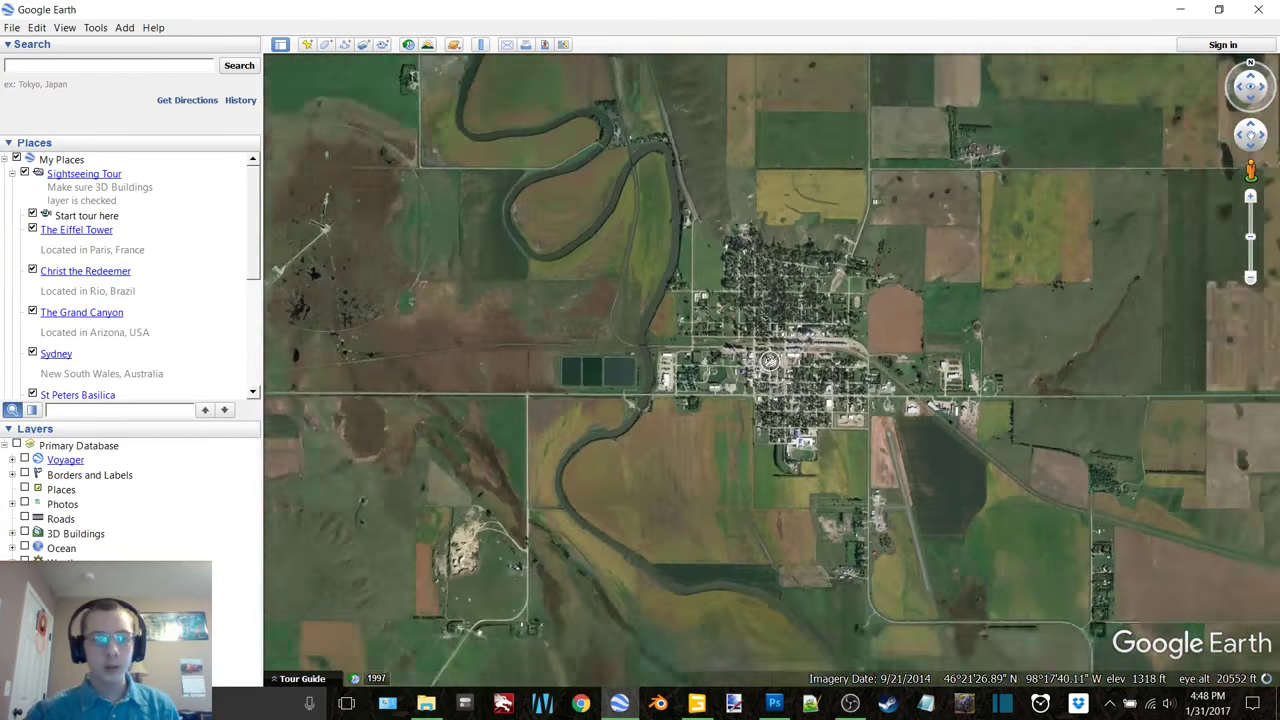
Step: Examine the paved road's gravel junction north of LaMoure up close and at ground level, and return to the aerial view
scroll(769, 361, "down", 3)
left_click_drag(667, 251, 797, 467)
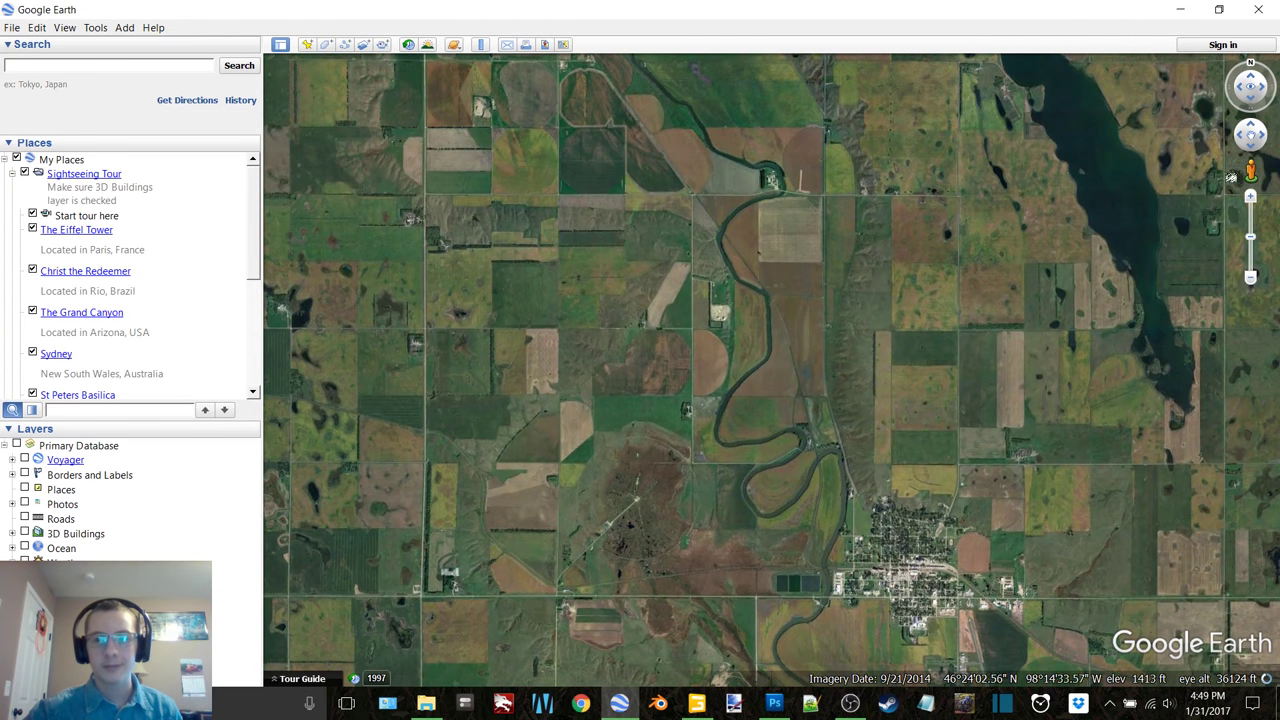
double_click(825, 198)
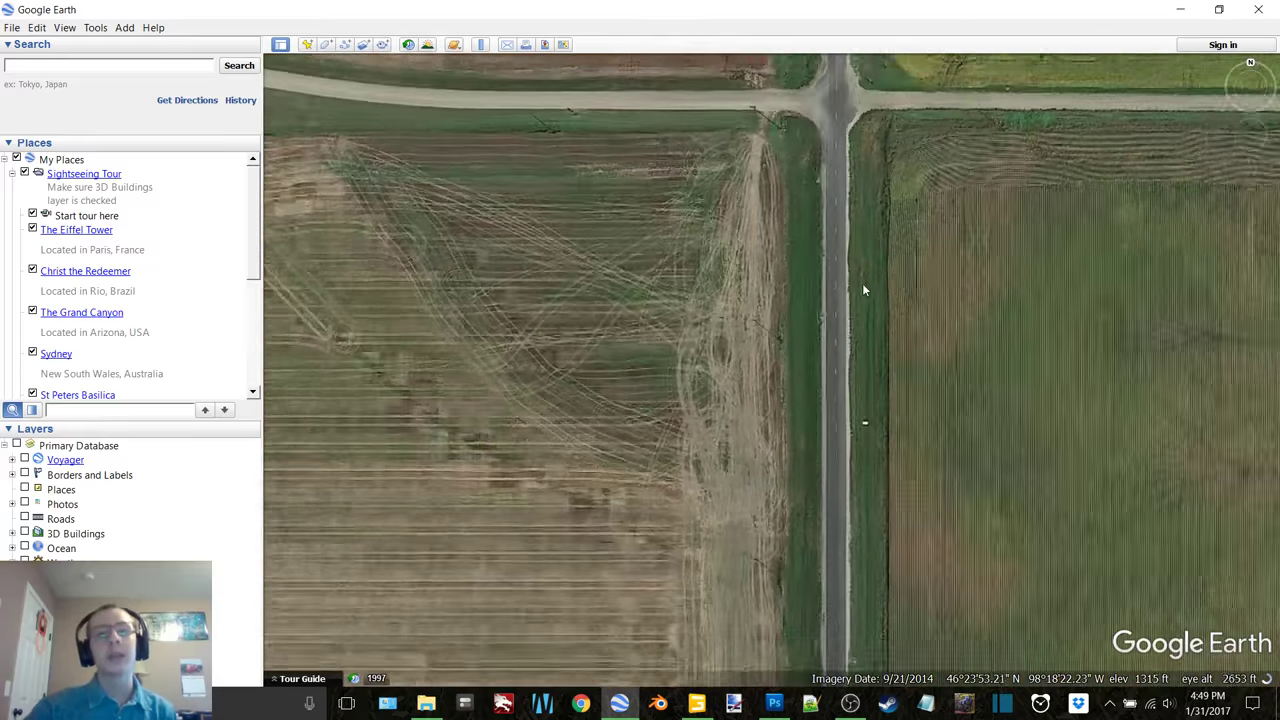
scroll(896, 284, "down", 3)
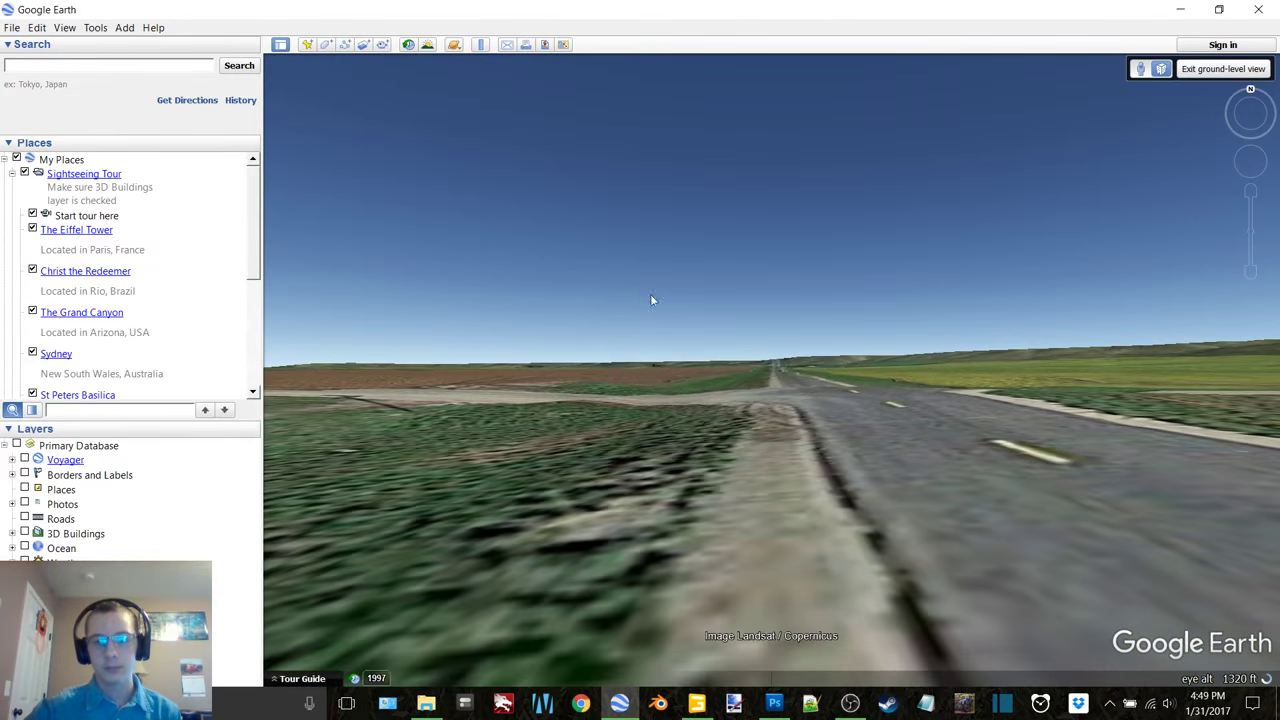
left_click_drag(651, 297, 735, 142)
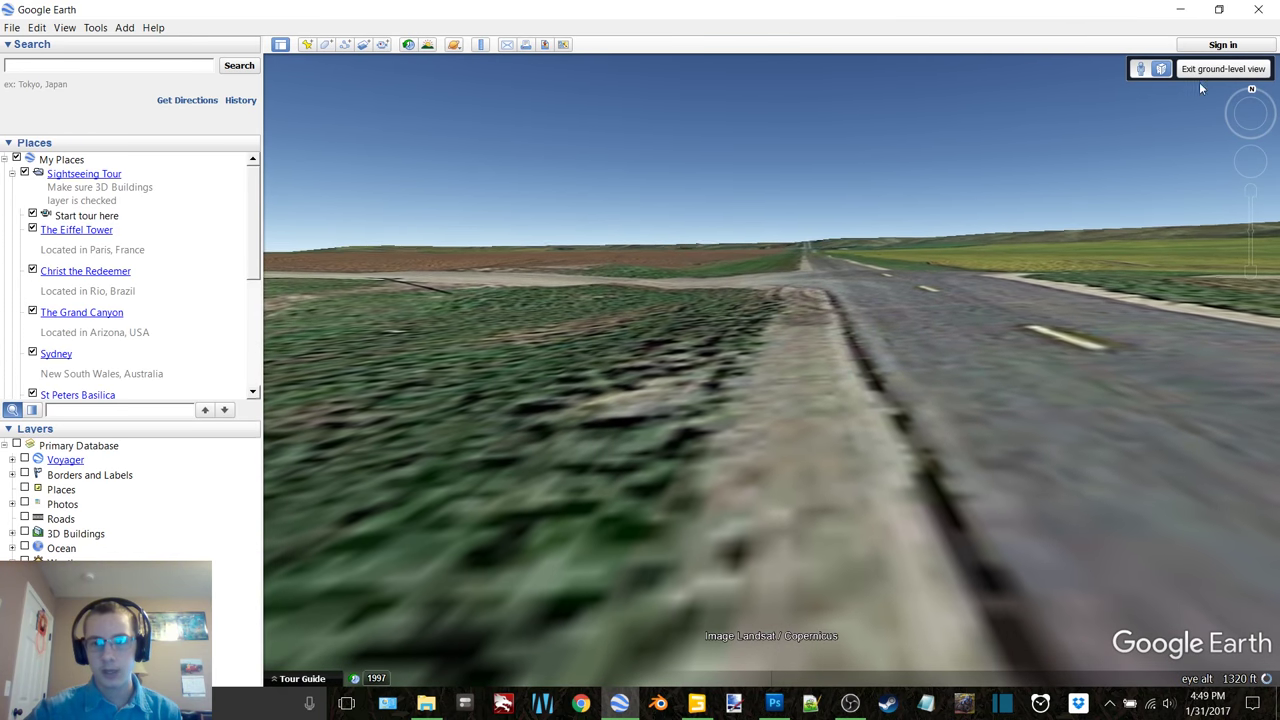
left_click(1223, 68)
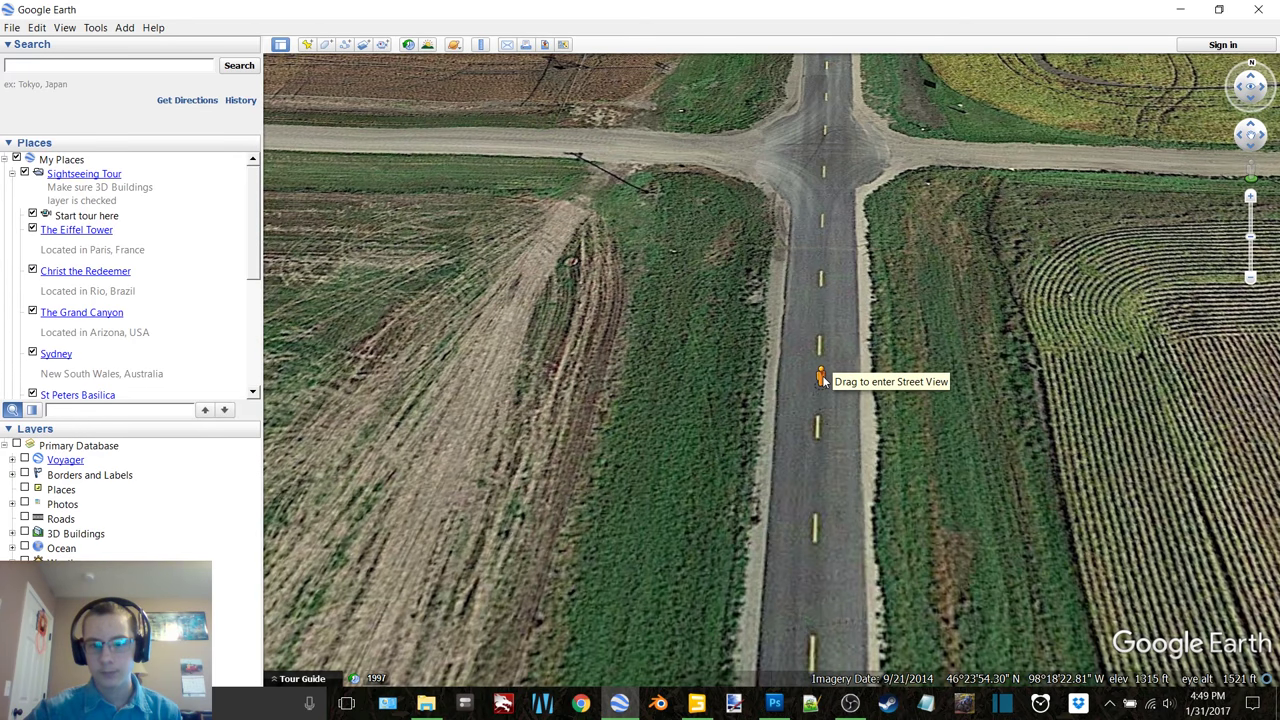
Step: Examine the paved road and its roadside fields from the middle of the road, and reset to the north-up overhead view
left_click_drag(825, 377, 825, 377)
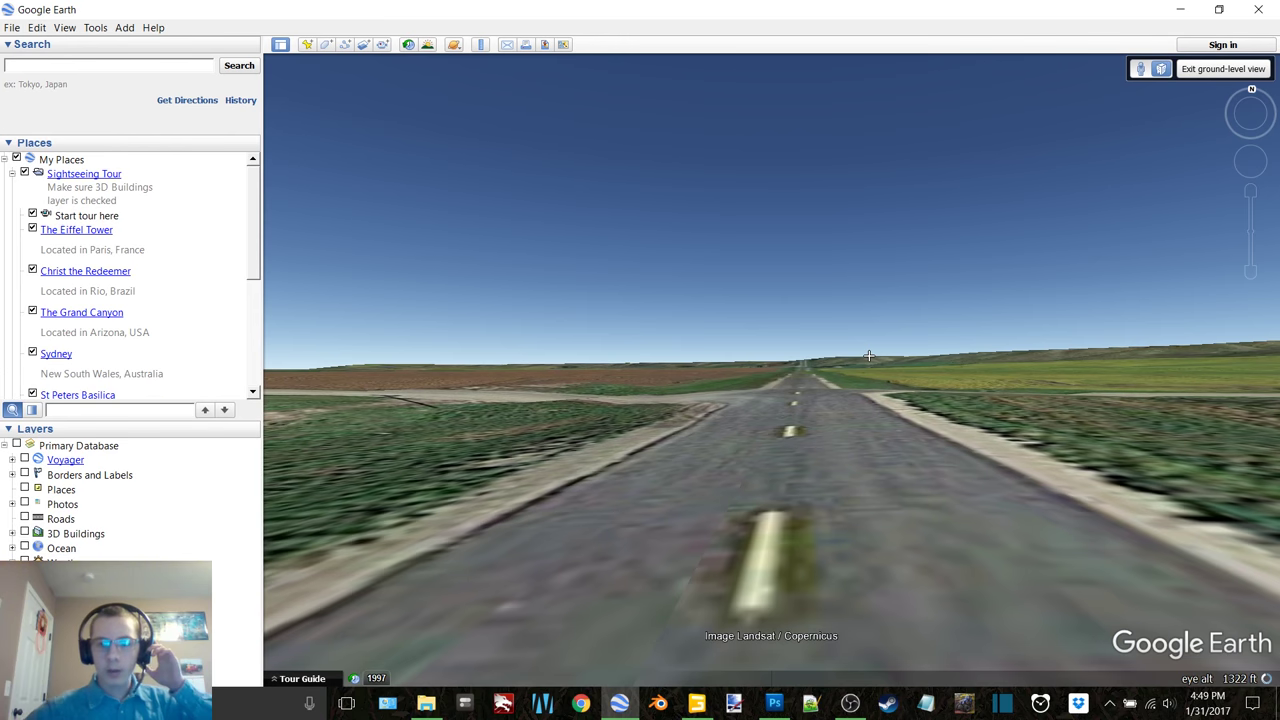
left_click_drag(737, 336, 1000, 236)
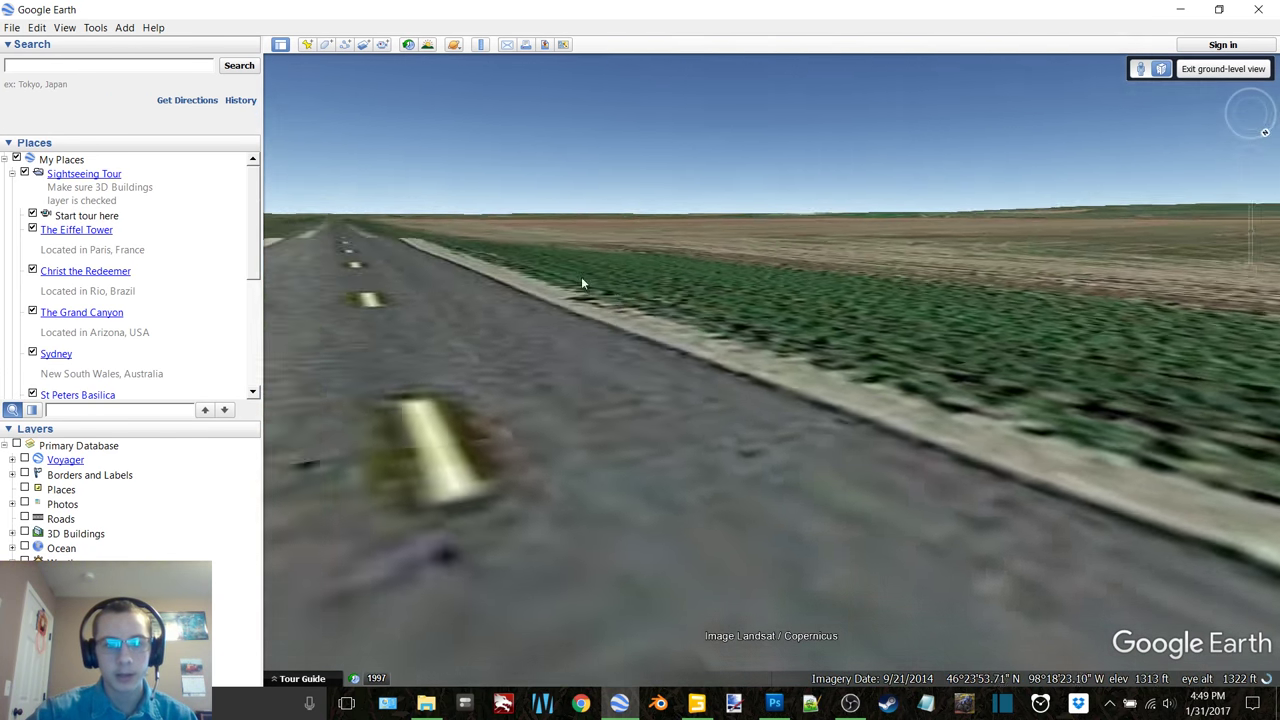
mouse_move(583, 278)
left_mouse_down()
mouse_move(737, 260)
mouse_move(660, 175)
left_mouse_up()
mouse_move(1130, 203)
left_mouse_down()
mouse_move(766, 189)
mouse_move(420, 145)
left_mouse_up()
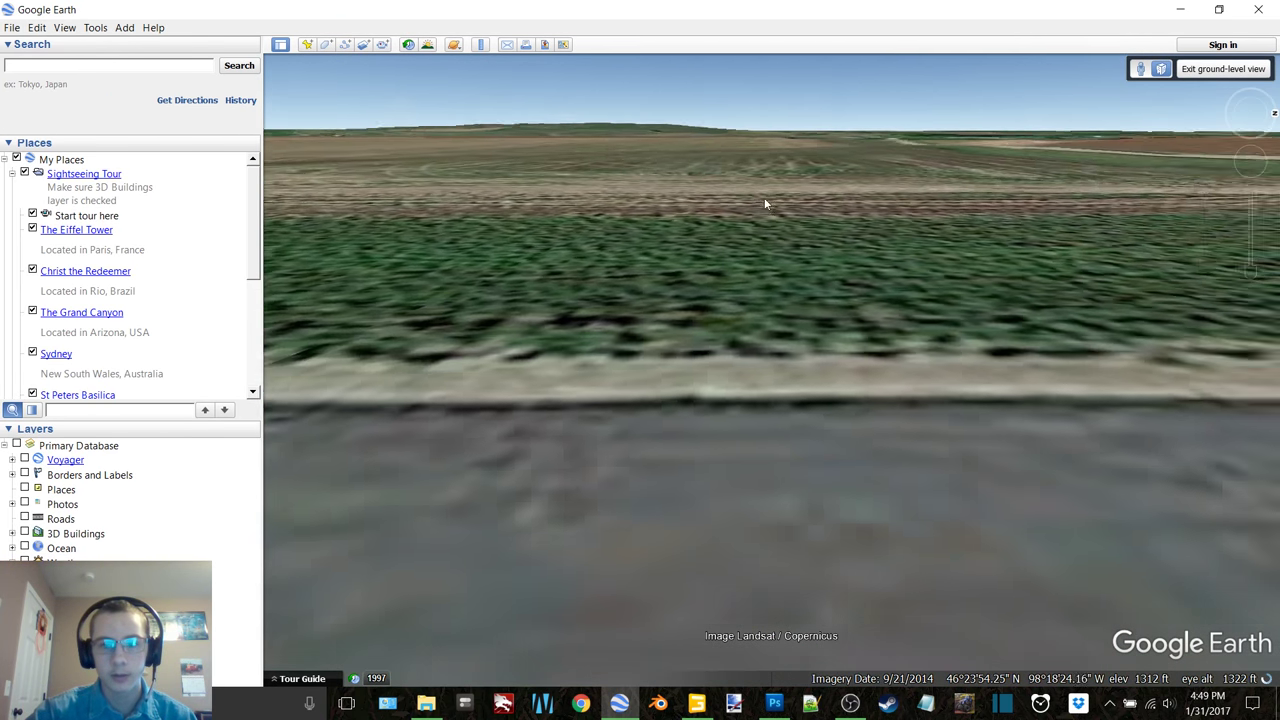
scroll(771, 274, "down", 5)
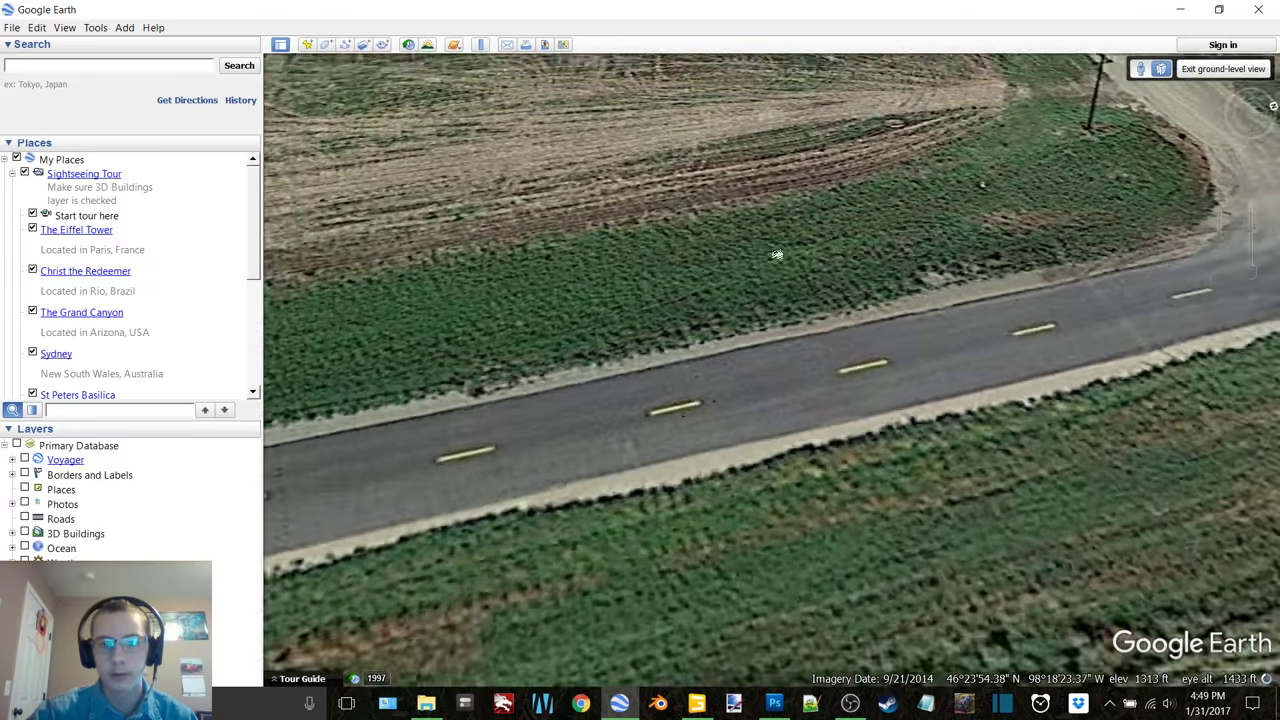
scroll(684, 389, "up", 5)
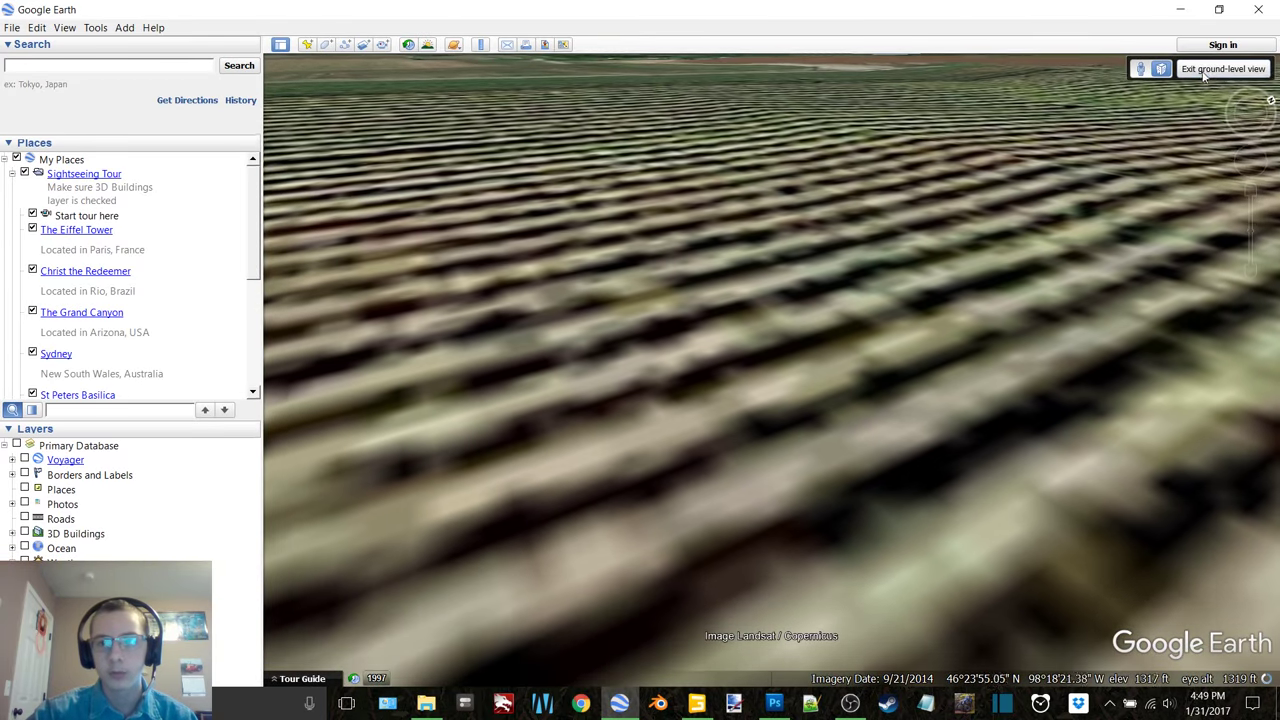
scroll(781, 343, "down", 5)
scroll(781, 344, "down", 3)
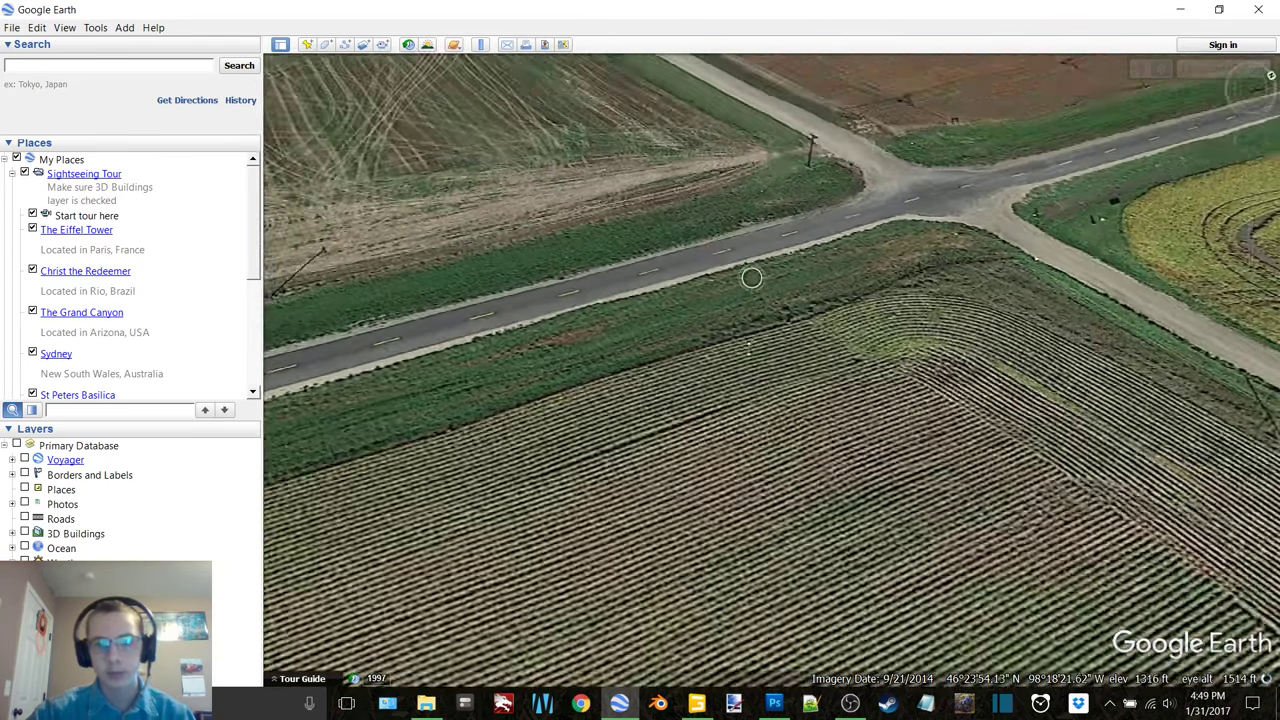
key("r")
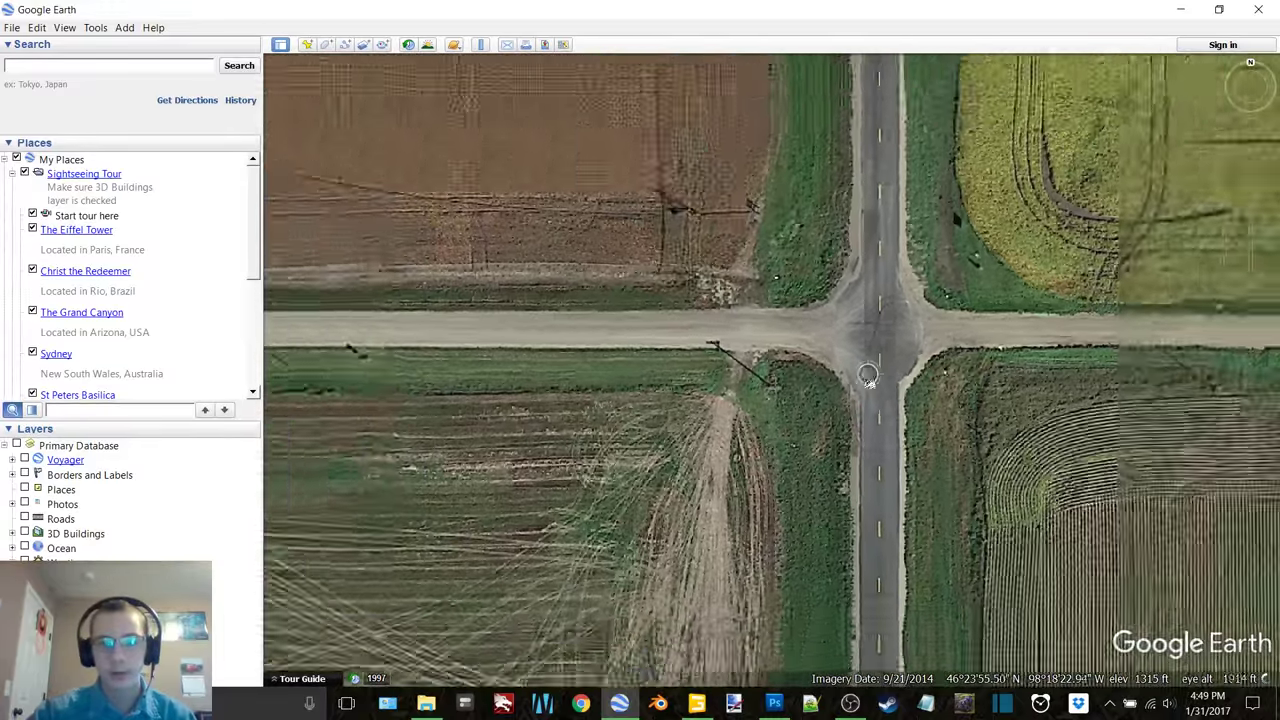
Step: Follow the gravel road west from the junction and frame the whole farmyard in the river bend beside the bridge
scroll(868, 378, "down", 3)
left_click_drag(611, 334, 1000, 345)
left_click_drag(520, 345, 940, 365)
left_click_drag(500, 369, 915, 425)
scroll(765, 400, "down", 3)
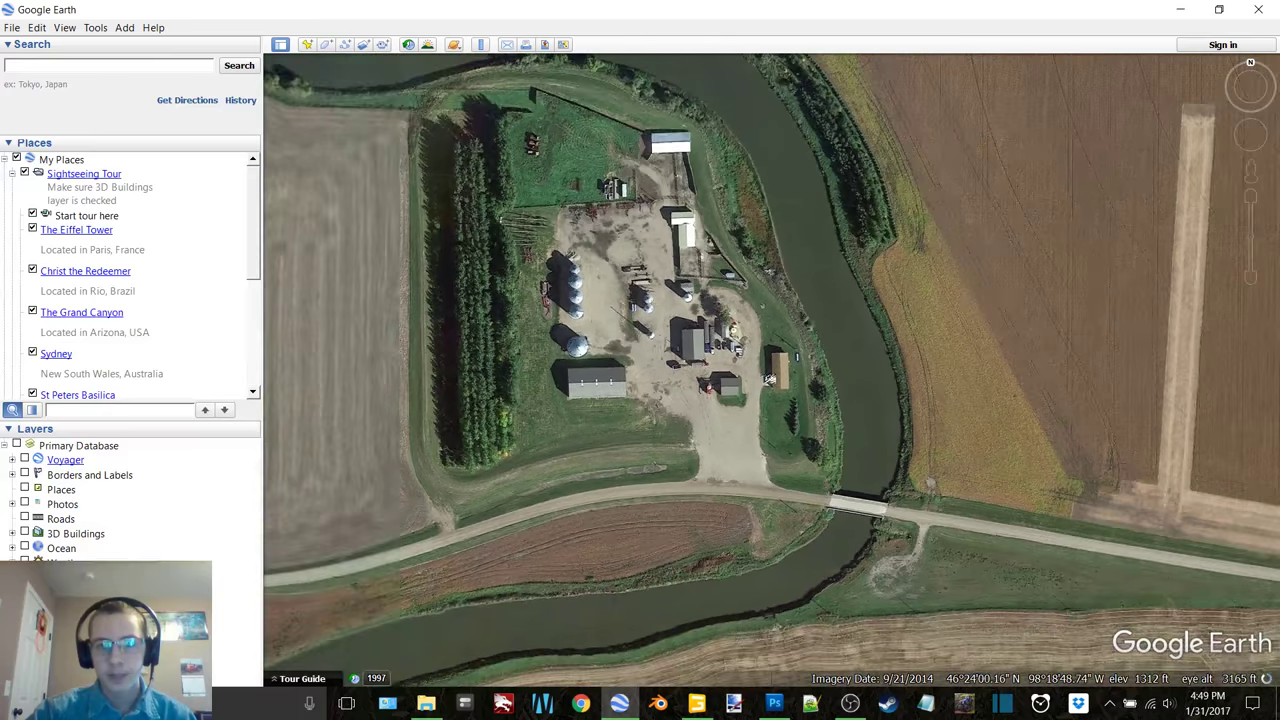
mouse_move(712, 393)
left_mouse_down()
mouse_move(705, 408)
mouse_move(715, 398)
left_mouse_up()
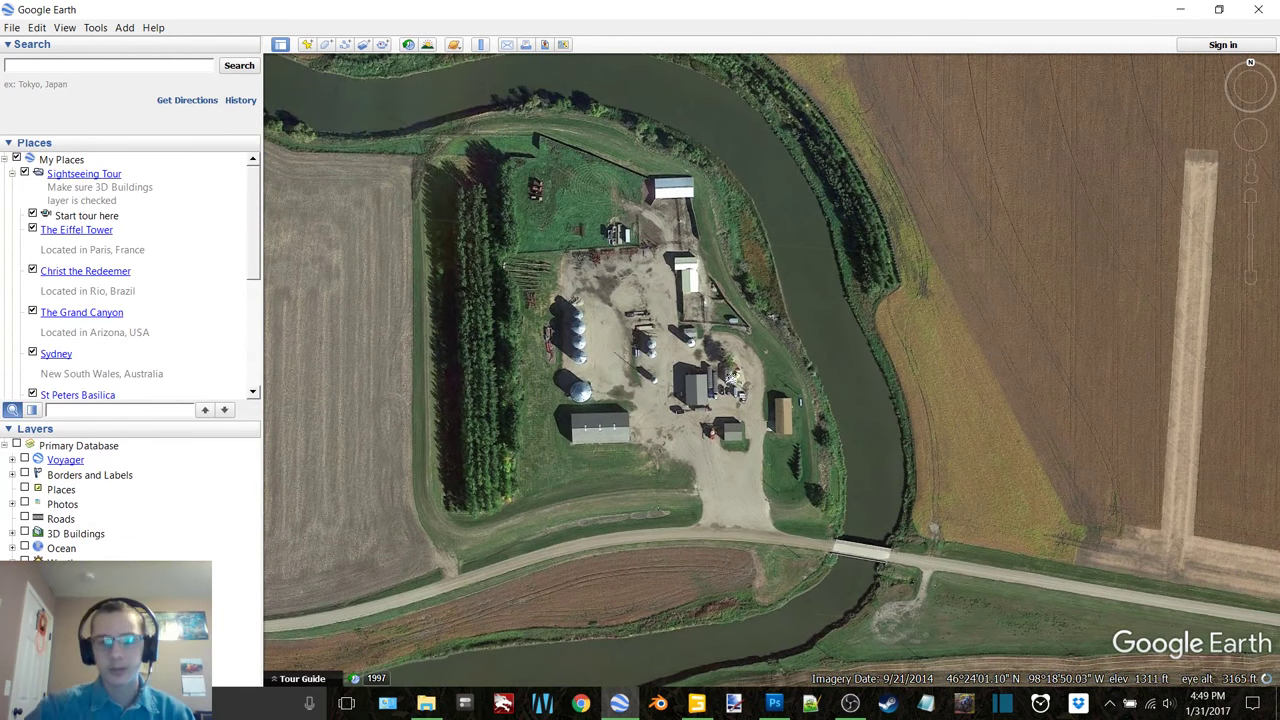
scroll(806, 362, "down", 2)
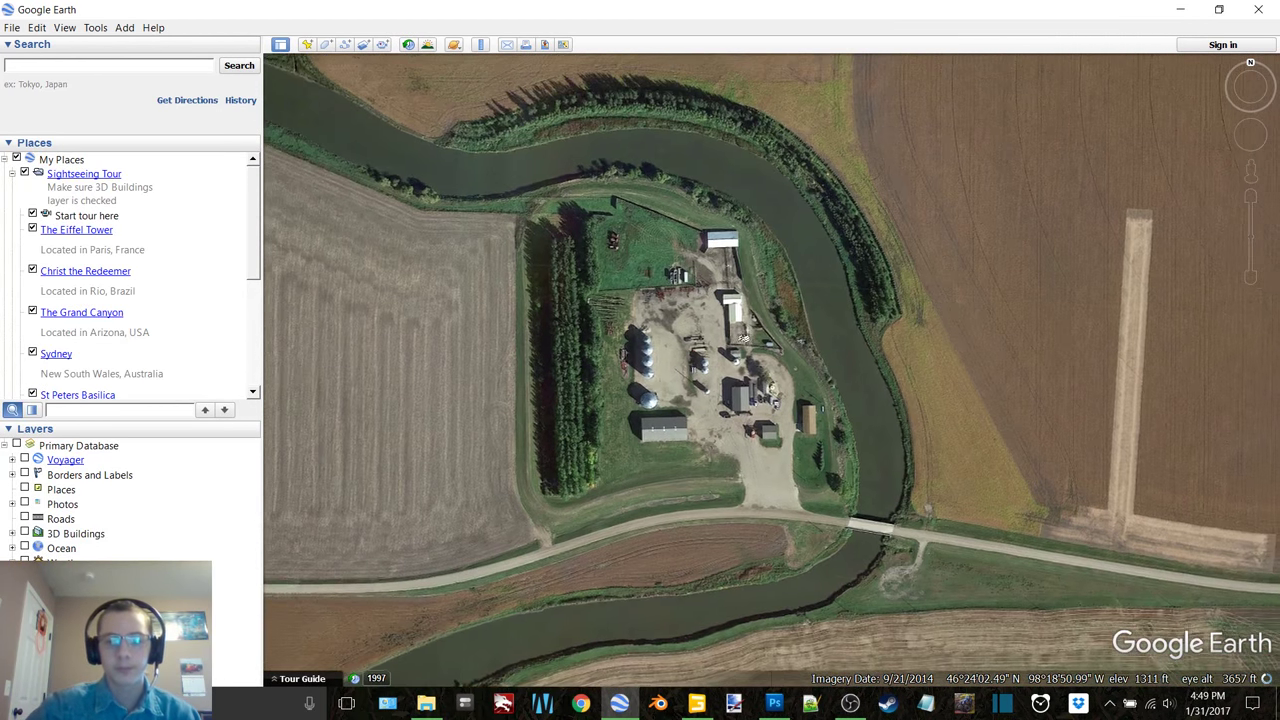
Step: Capture a rectangular snip of the farmyard, river bend and surrounding fields with Snipping Tool
left_click(20, 703)
scroll(369, 552, "down", 4)
left_click(312, 640)
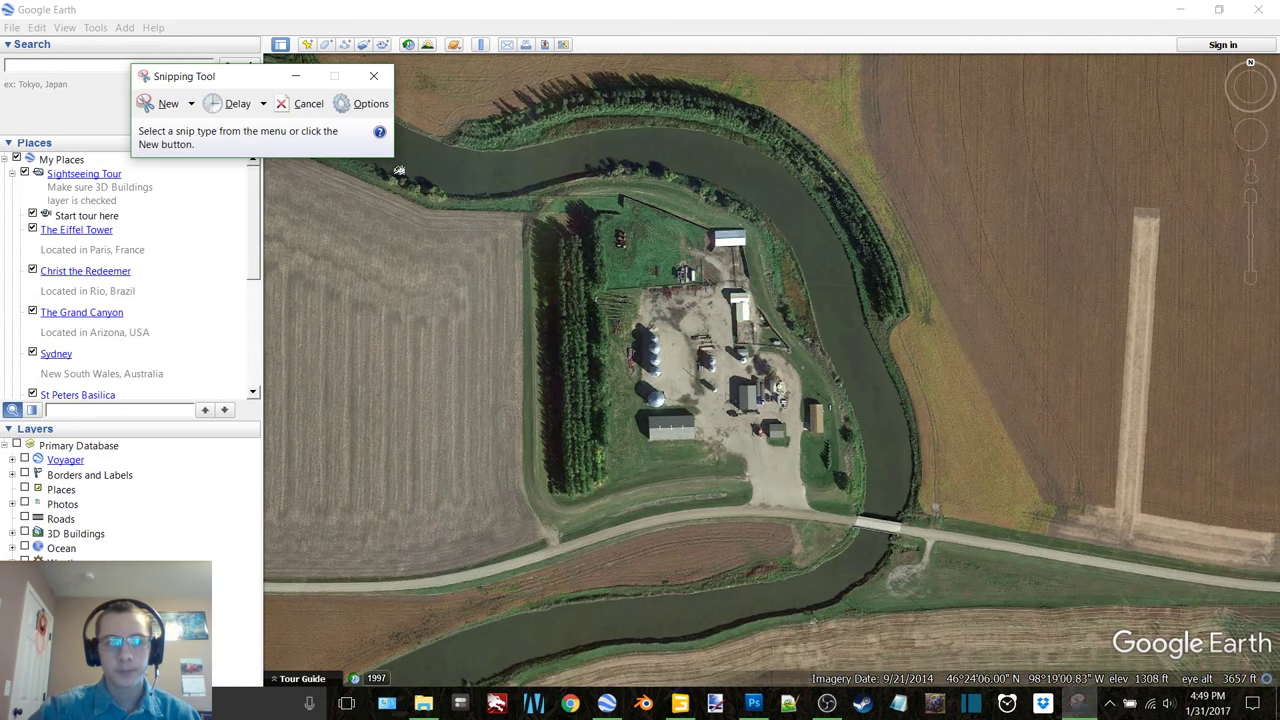
left_click(165, 104)
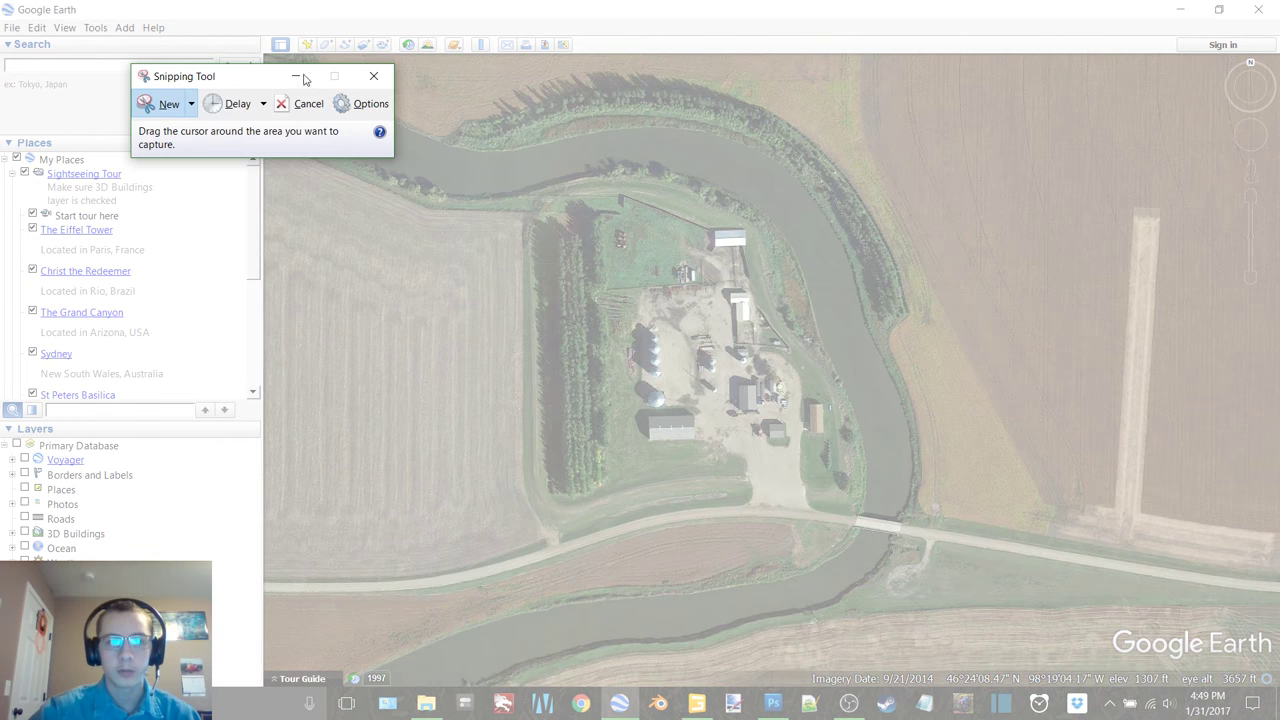
left_click_drag(294, 80, 94, 83)
mouse_move(333, 66)
left_mouse_down()
mouse_move(1184, 650)
mouse_move(1229, 628)
mouse_move(1204, 631)
left_mouse_up()
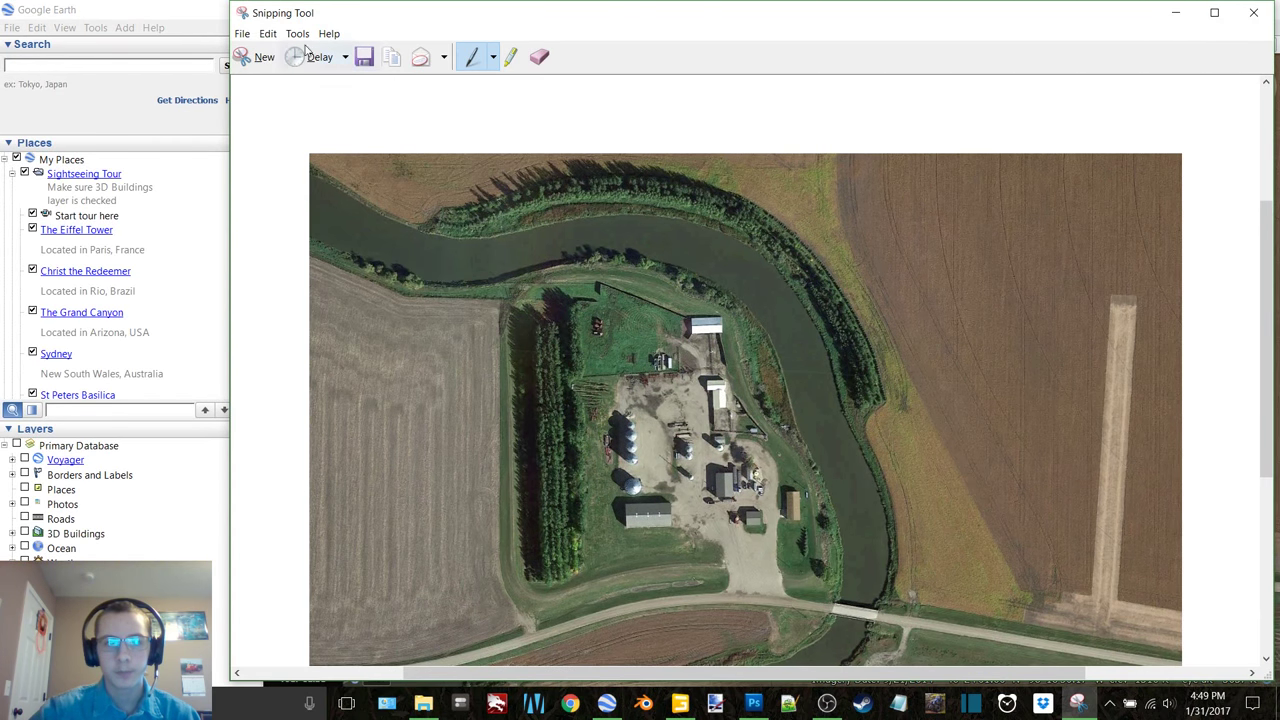
scroll(745, 400, "down", 1)
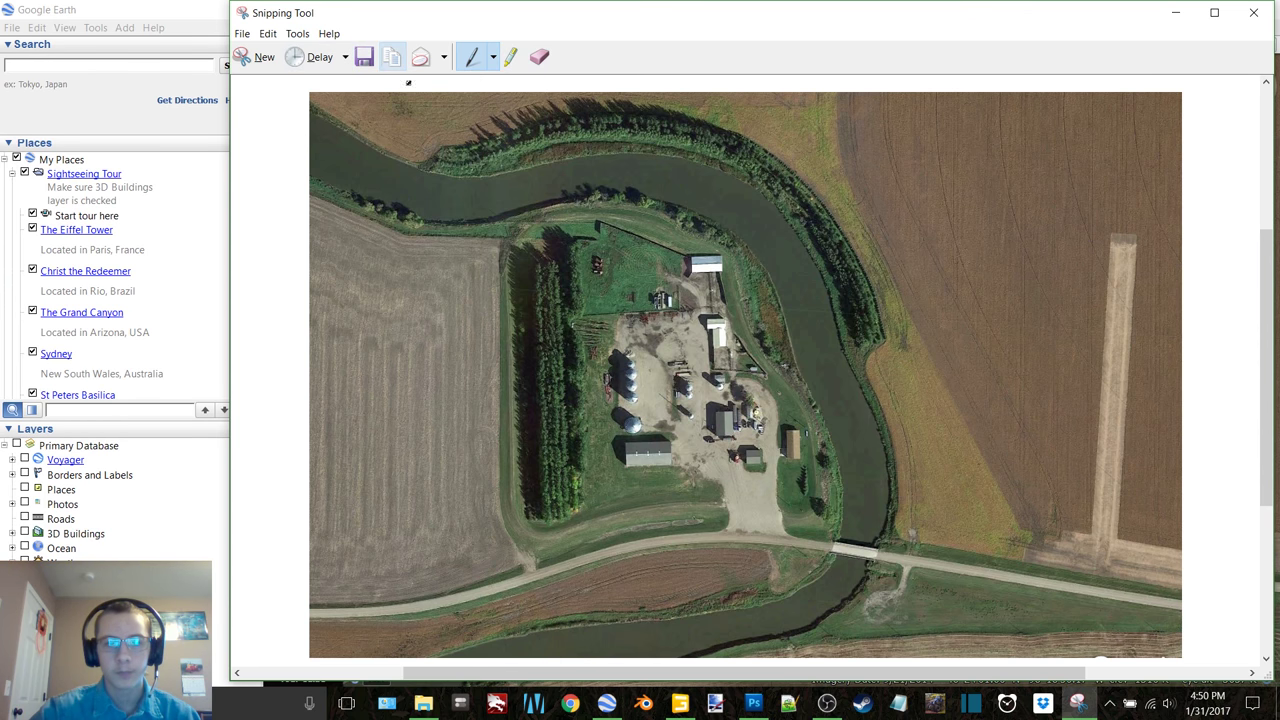
Step: Open the map_icon image from the Eastern Dakota Farms folder in paint.net
left_click(423, 704)
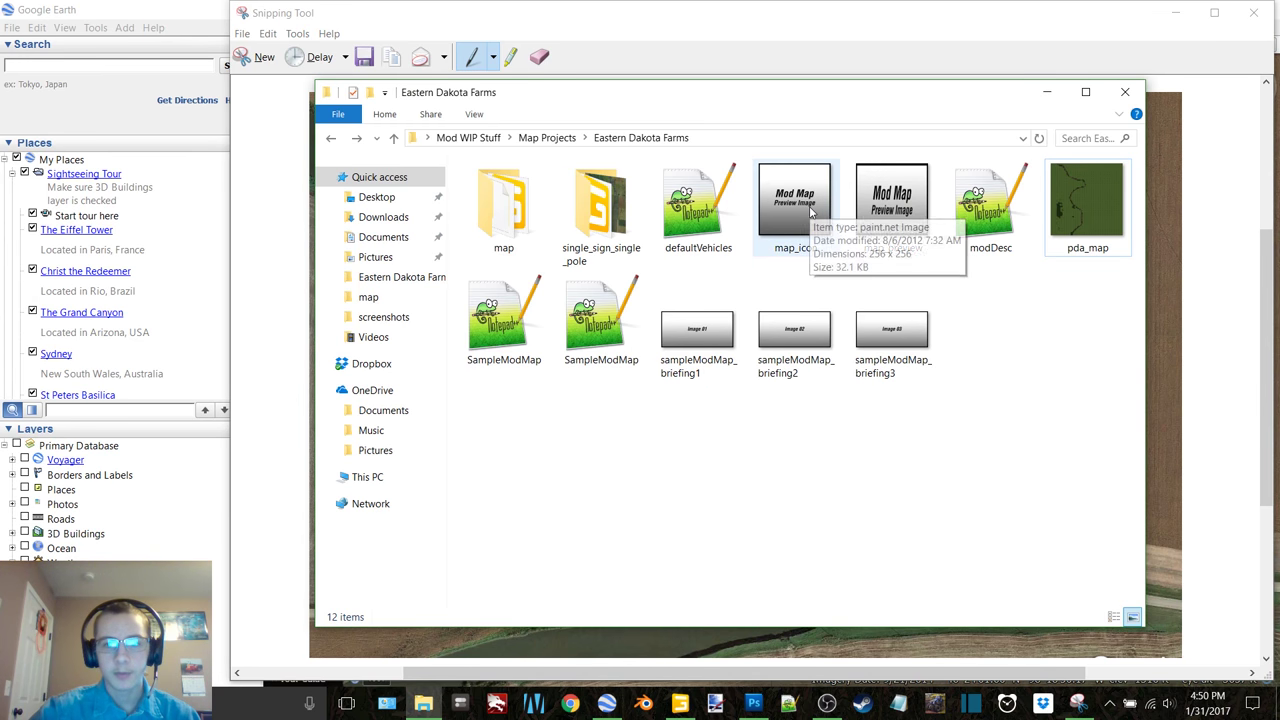
left_click(810, 210)
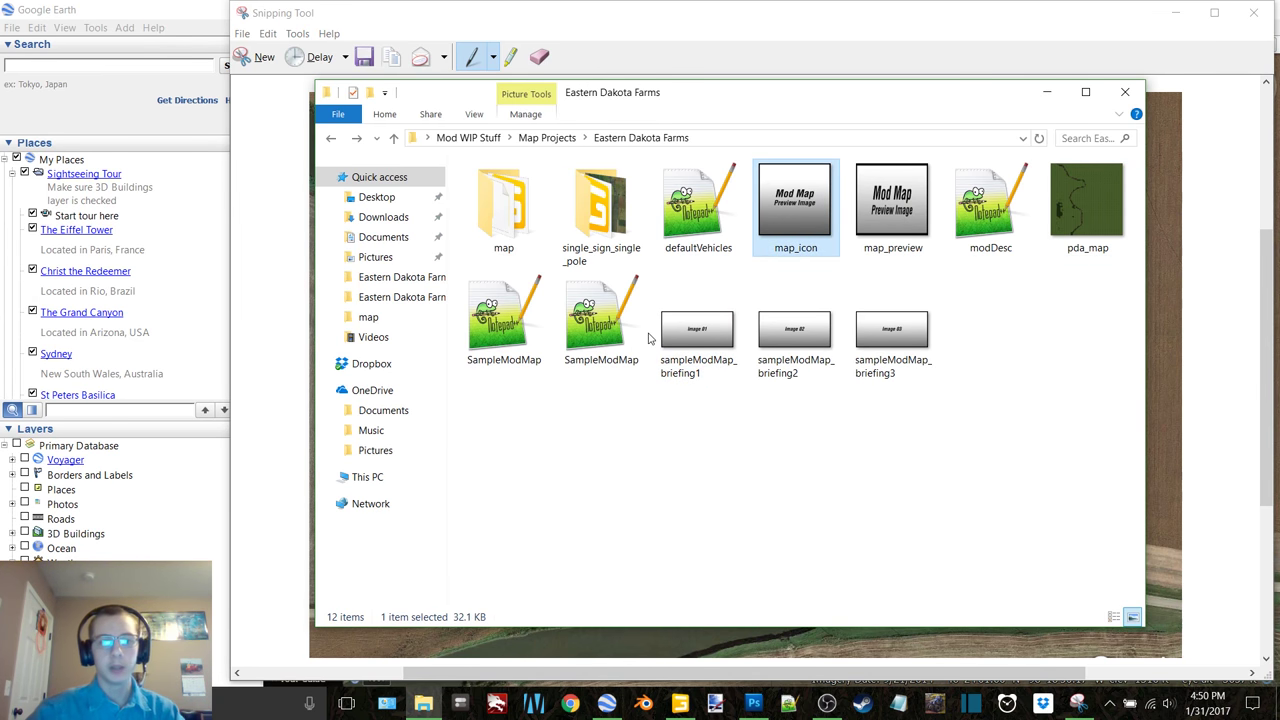
key("Return")
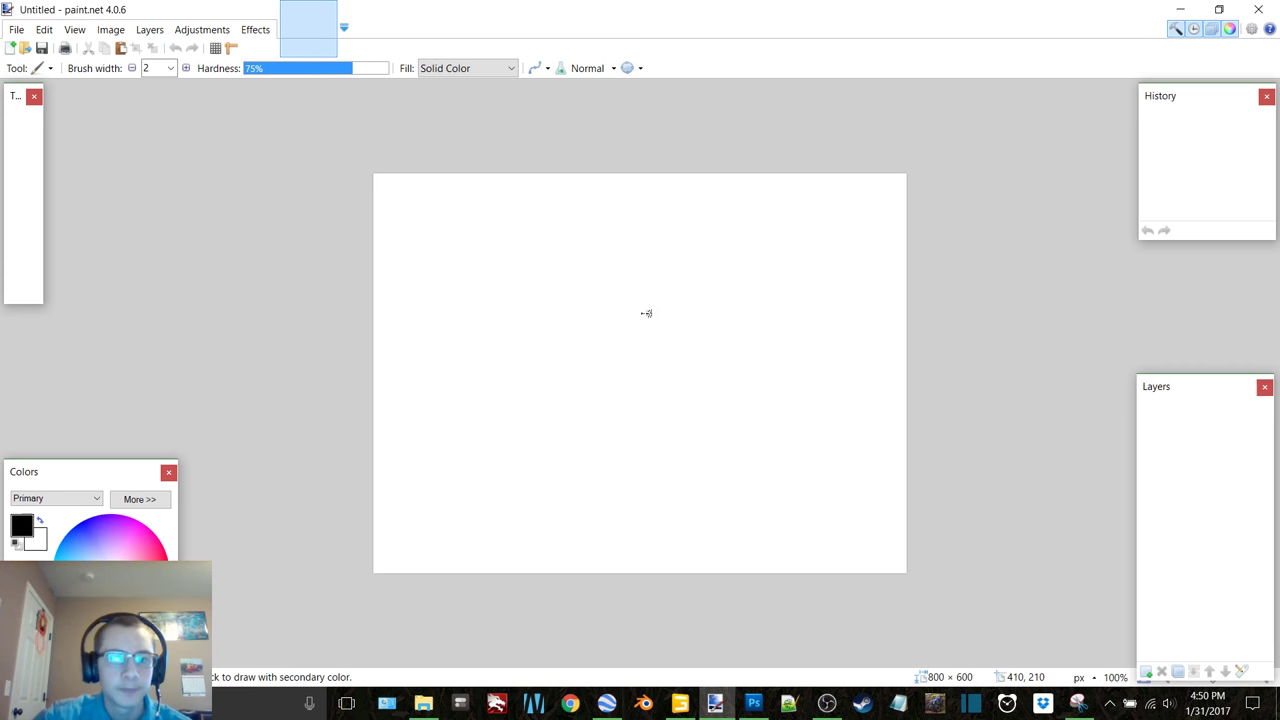
Step: Paste the farmyard snip into map_icon keeping the canvas size, and shrink it to fill the 256 × 256 canvas
key("ctrl+v")
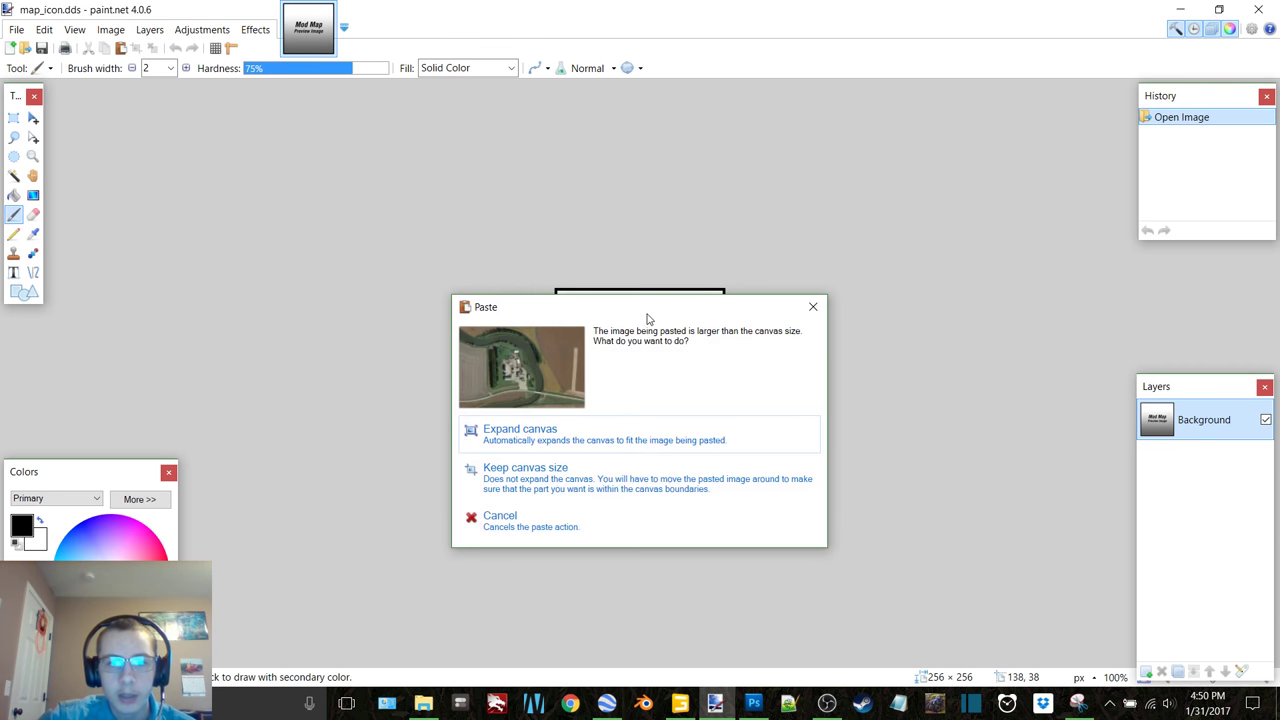
left_click(596, 483)
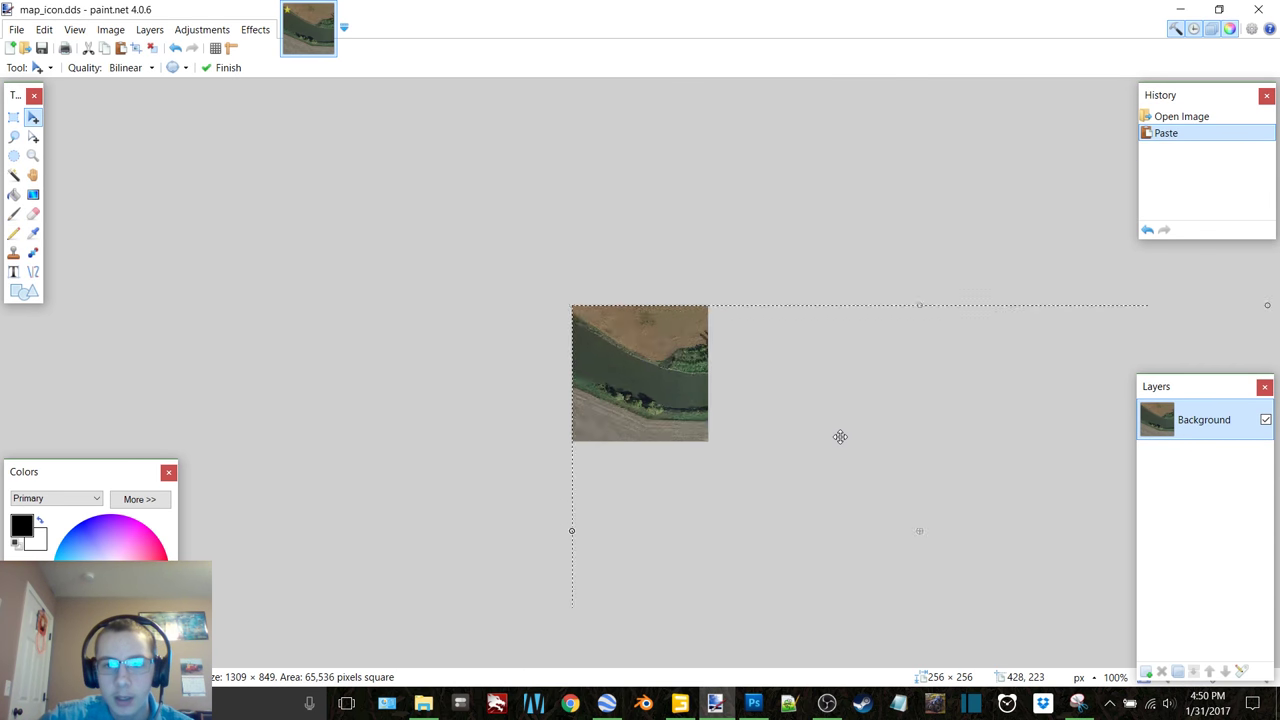
left_click_drag(815, 494, 675, 421)
left_click_drag(725, 476, 775, 511)
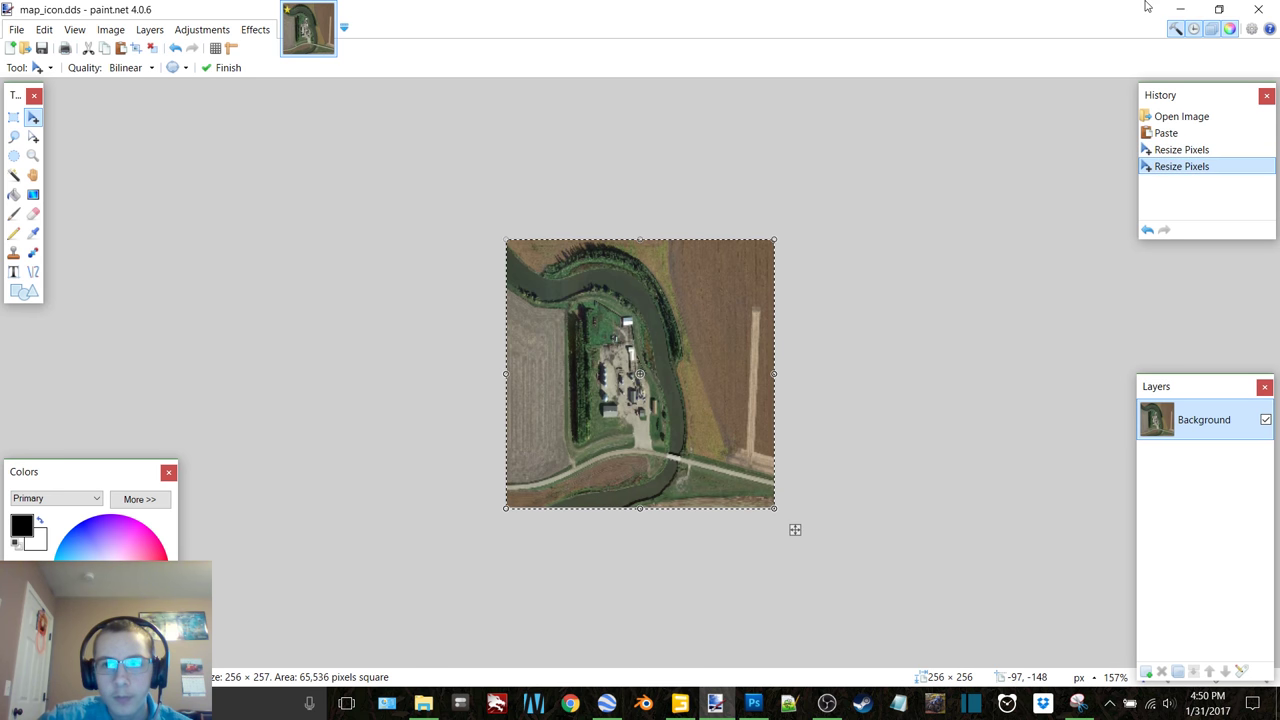
Step: Save the changes to map_icon with the offered save configuration and close the image
left_click(1258, 9)
left_click(654, 421)
left_click(770, 487)
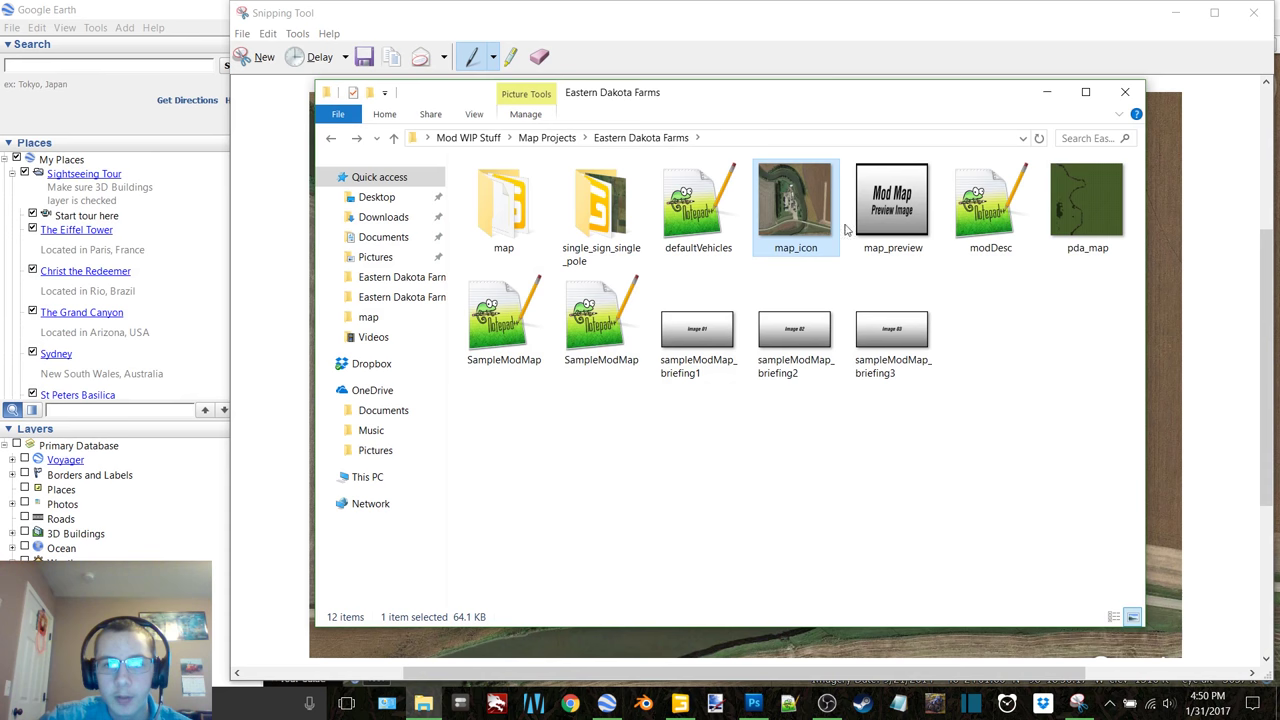
Step: Open map_preview in paint.net, paste the farmyard snip keeping the canvas size, and shrink it to fill the 256 × 256 canvas
left_click(869, 213)
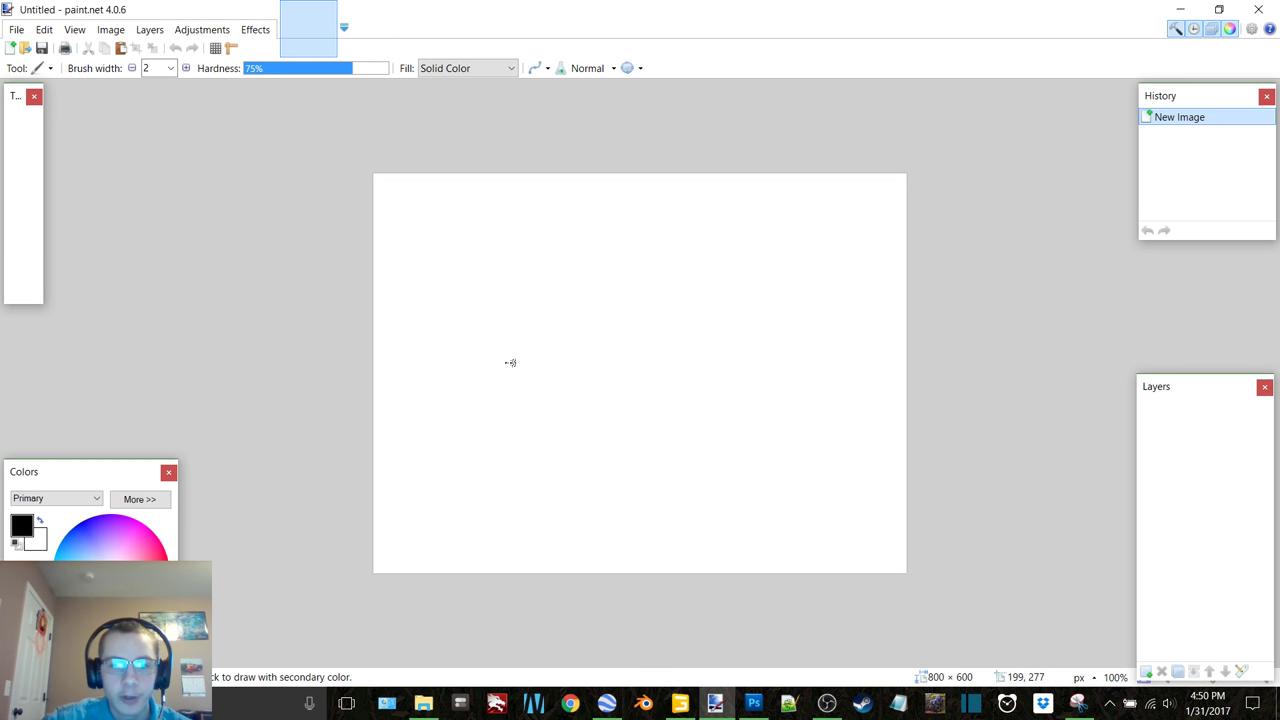
key("ctrl+v")
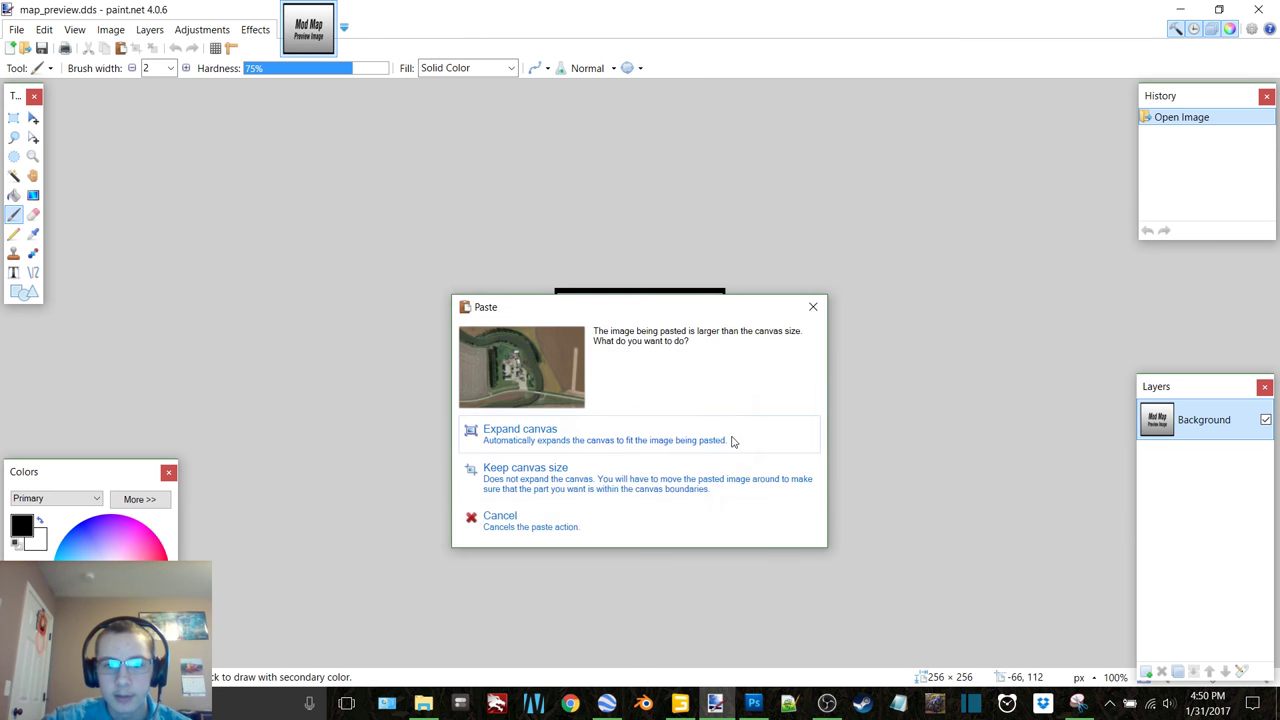
left_click(635, 482)
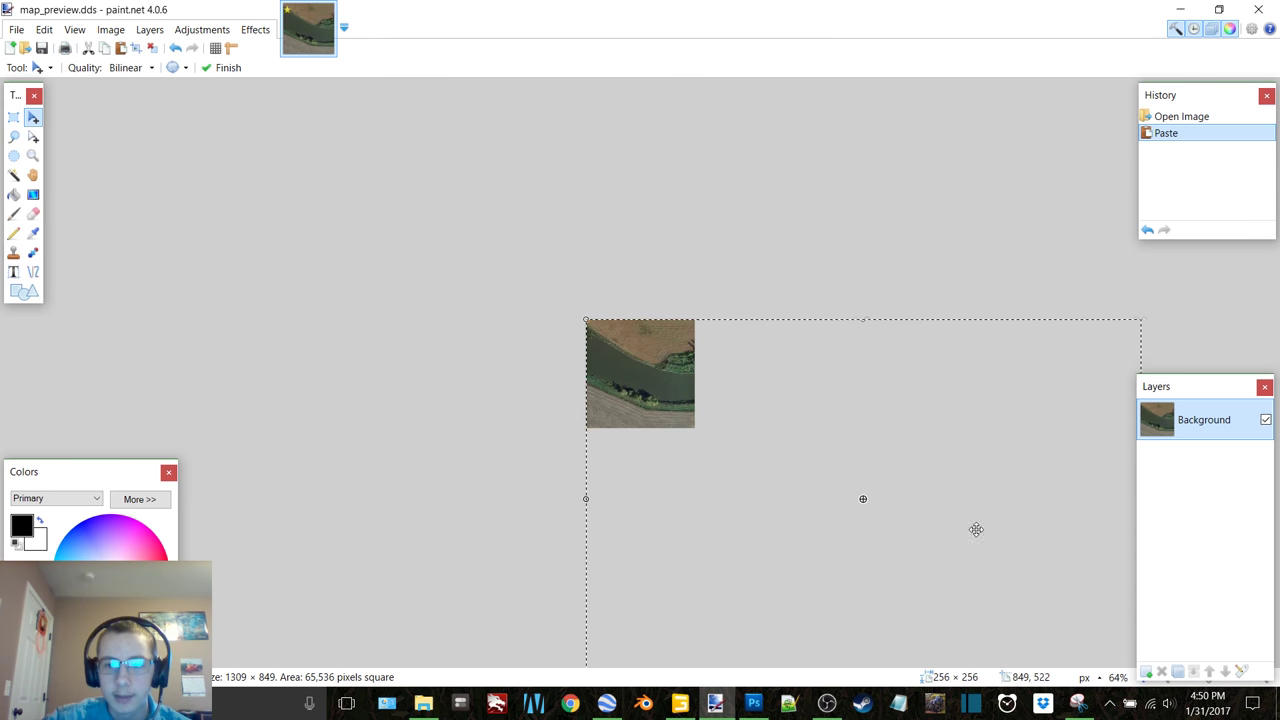
scroll(1014, 520, "down", 1, "ctrl")
left_click_drag(958, 566, 656, 400)
scroll(656, 400, "up", 6, "ctrl")
left_click_drag(722, 460, 777, 508)
Step: Save map_preview as DXT3 (Explicit Alpha), close it and return to the Eastern Dakota Farms folder
left_click(1262, 8)
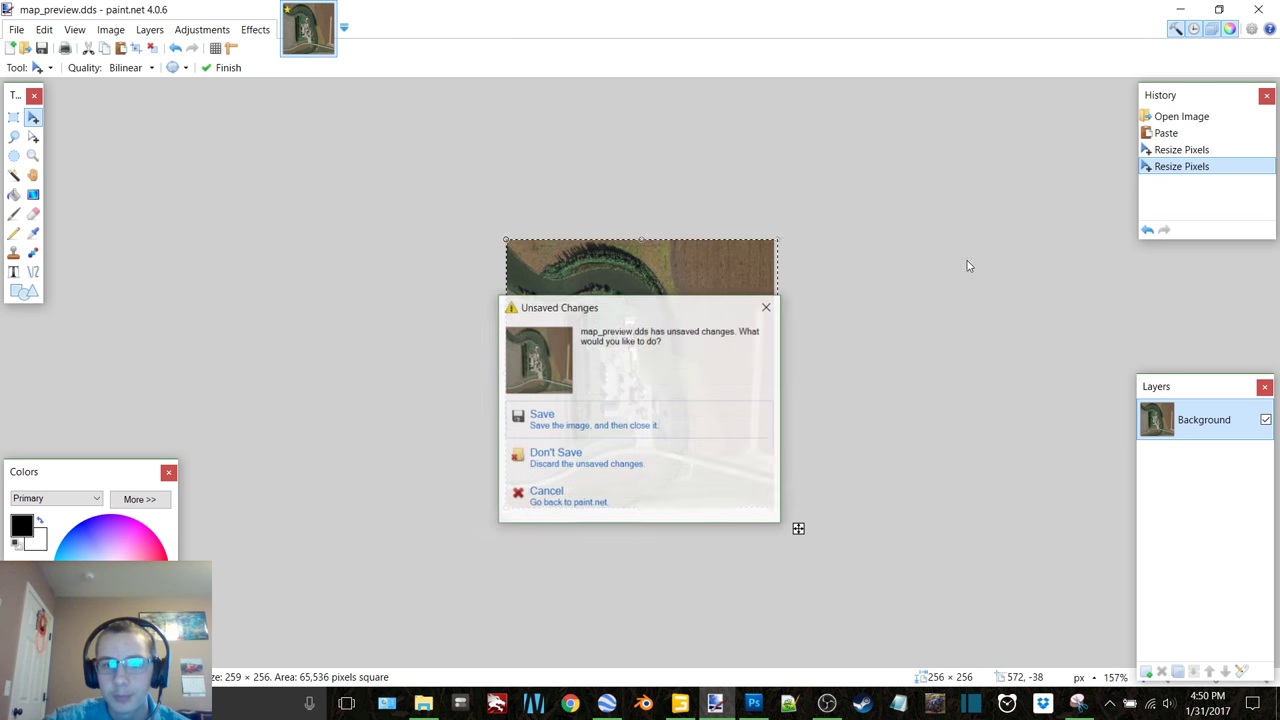
left_click(692, 415)
left_click(755, 484)
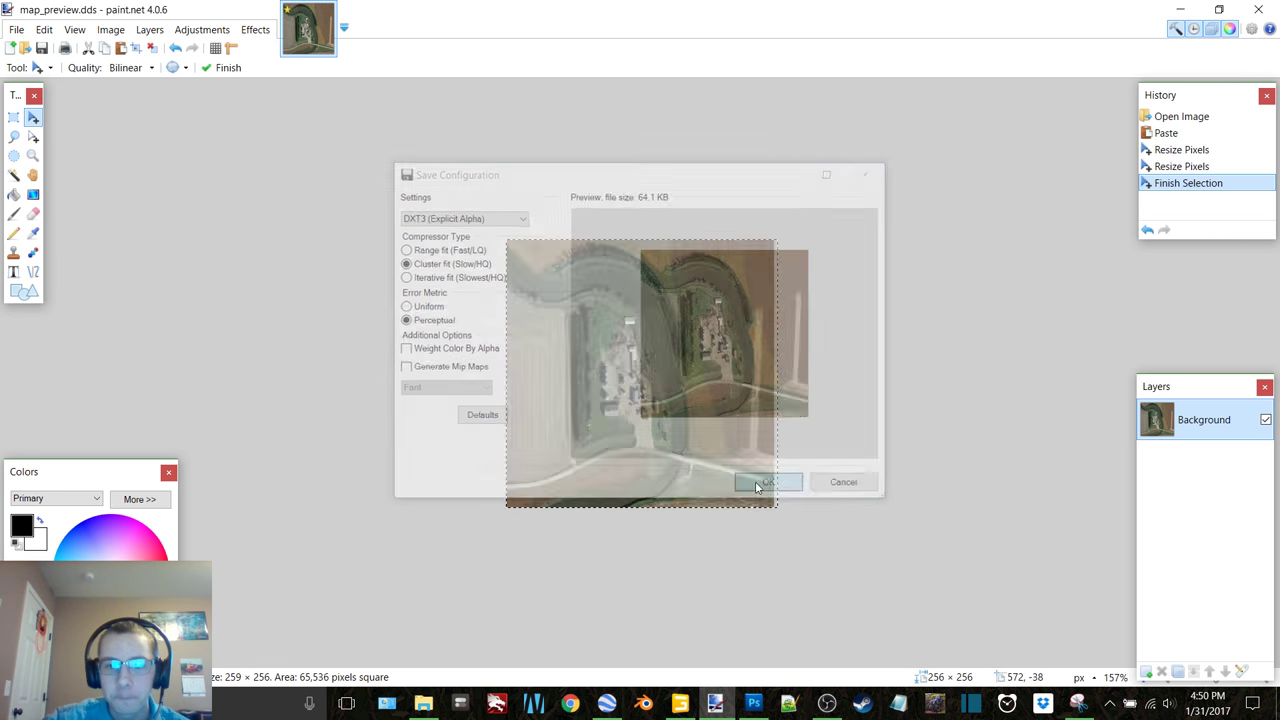
key("alt+Tab")
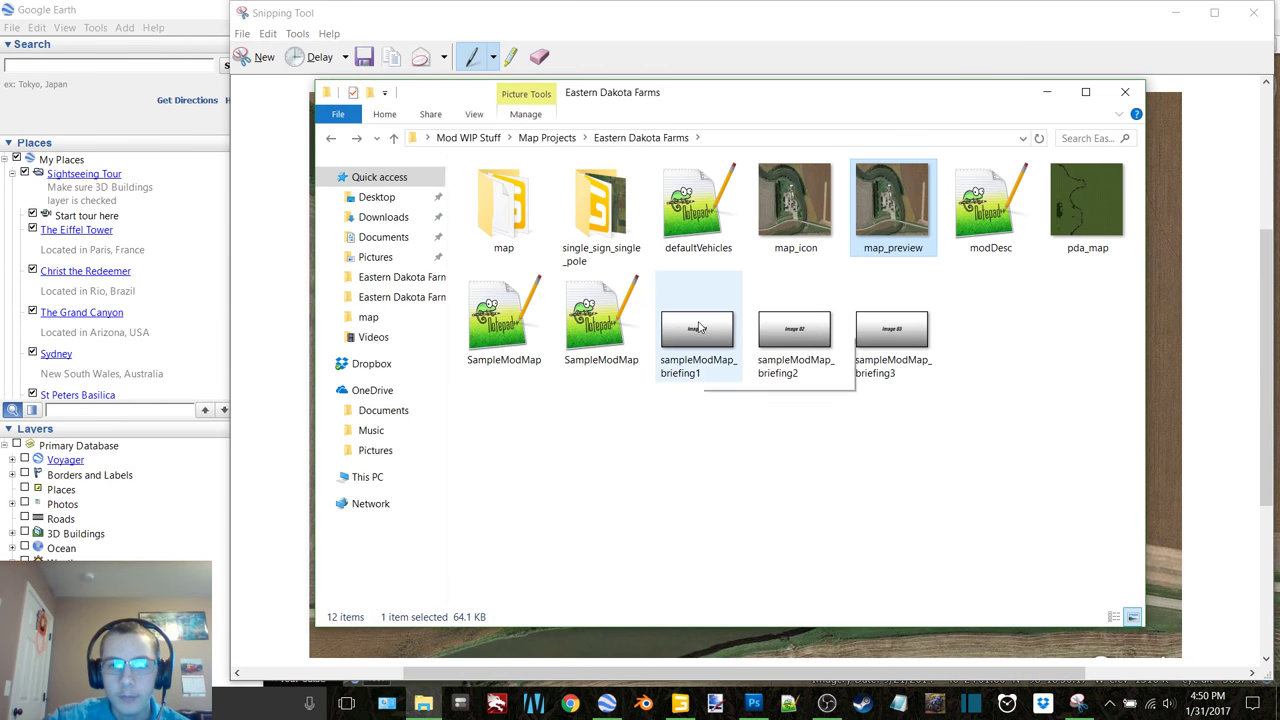
Step: Open the sampleModMap_briefing1, briefing2 and briefing3 images together in paint.net, and put the folder window away
left_click_drag(700, 425, 916, 335)
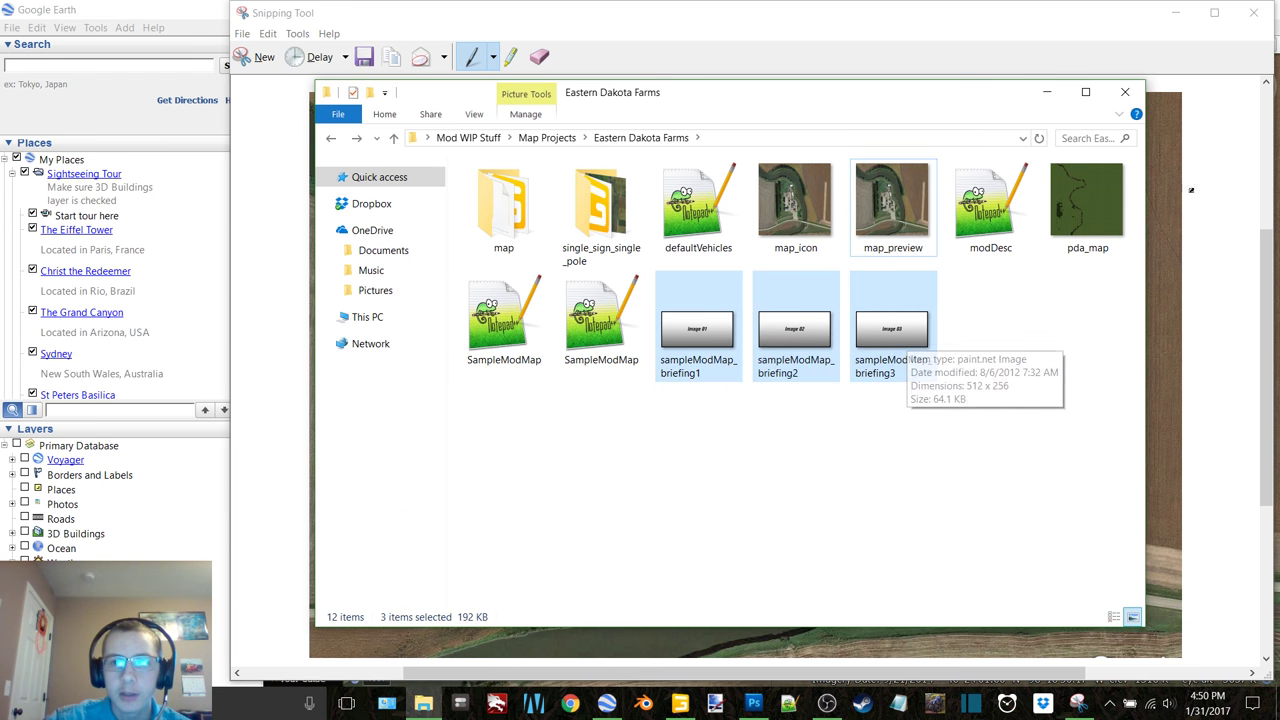
left_click(1043, 92)
left_click(1172, 17)
left_click(1254, 14)
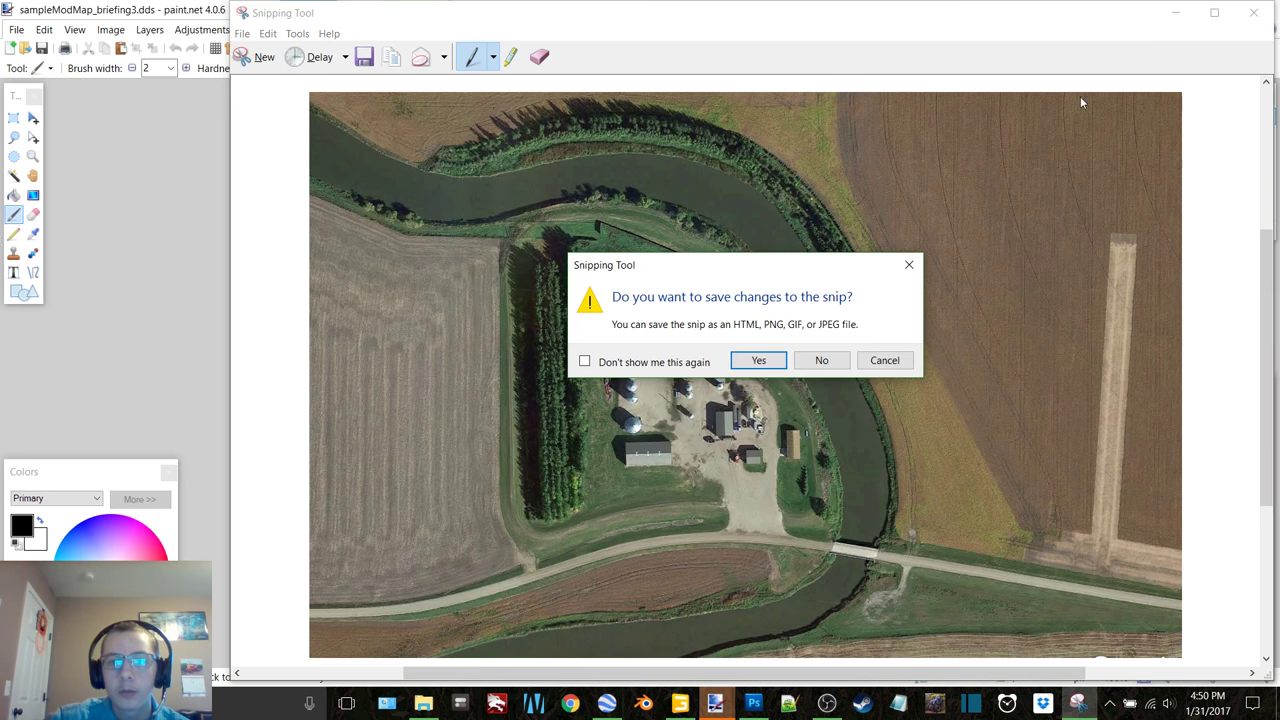
left_click(870, 360)
left_click(262, 56)
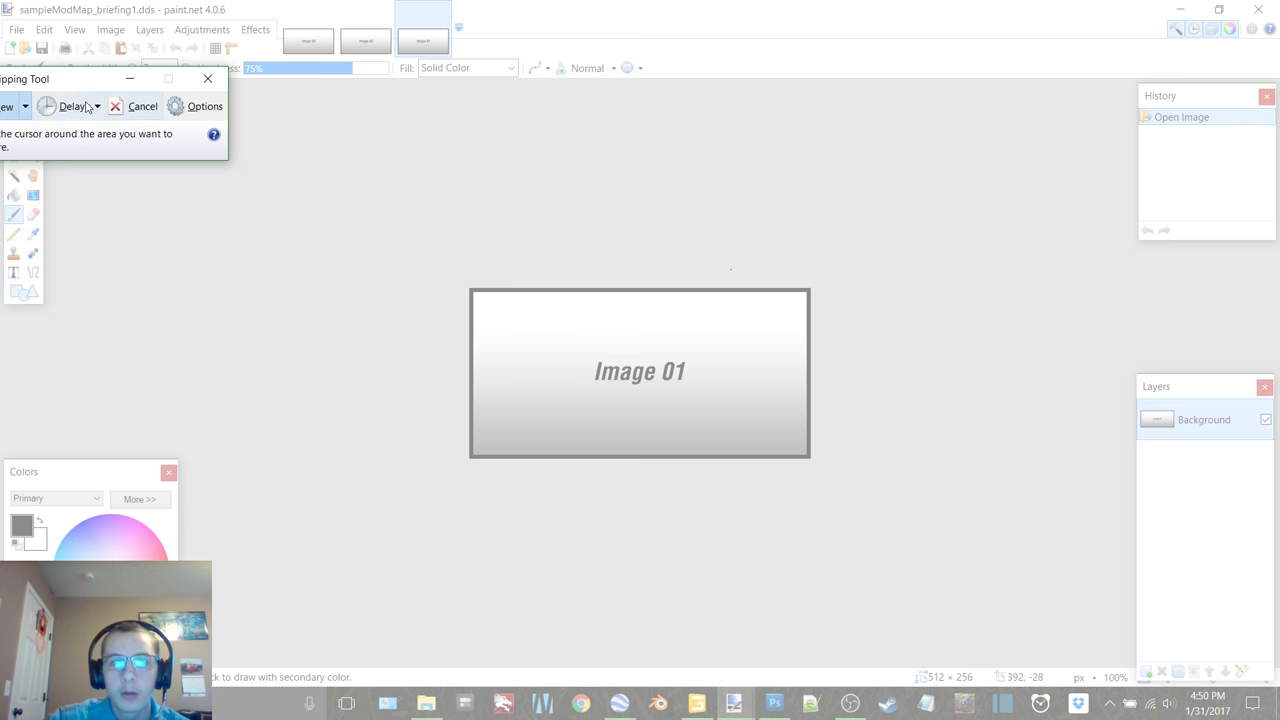
left_click_drag(93, 78, 150, 58)
left_click(194, 86)
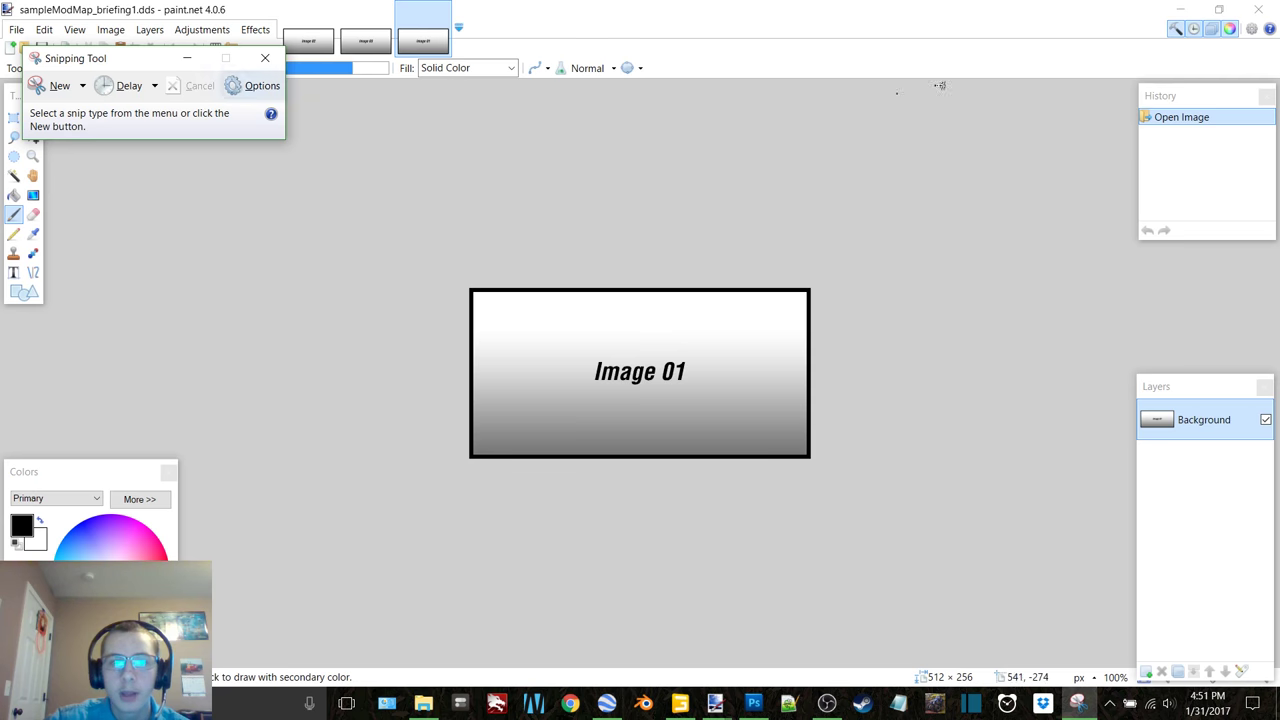
Step: Switch to Google Earth and frame the roadside farmstead and hilly pasture northeast of the river-bend farmyard
left_click(1178, 8)
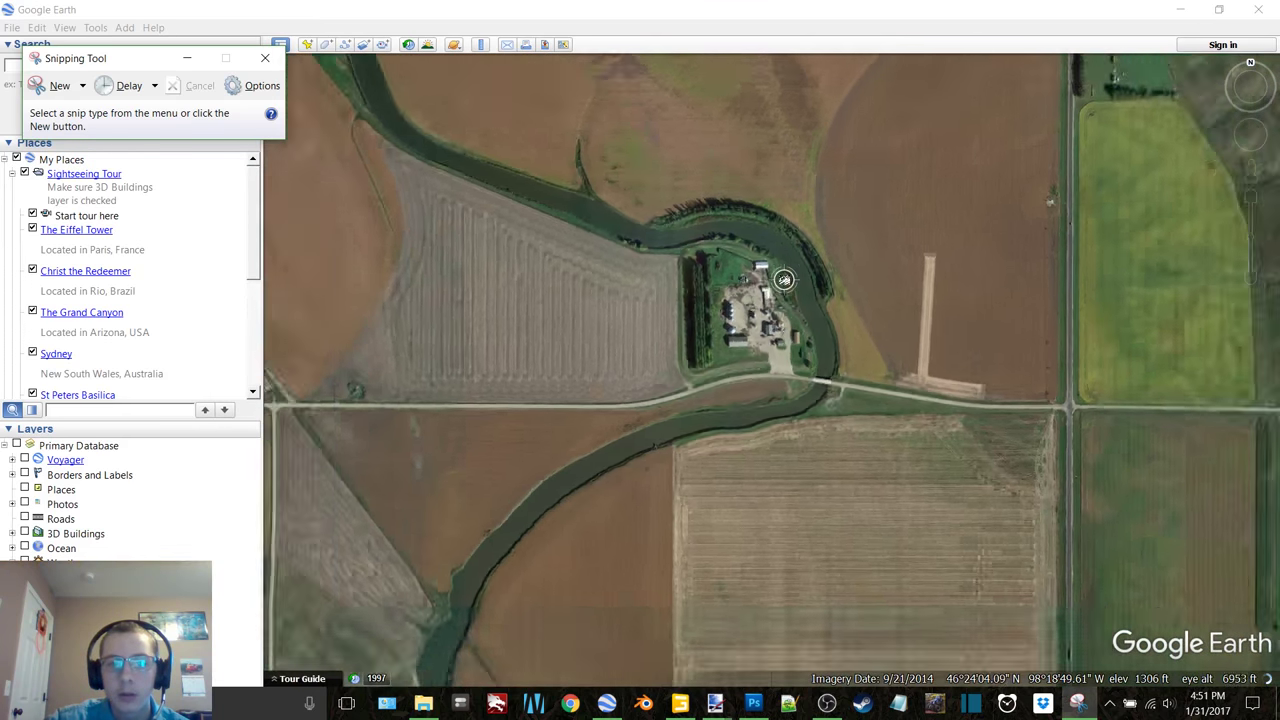
scroll(784, 280, "down", 3)
scroll(922, 361, "down", 2)
left_click_drag(946, 220, 817, 365)
scroll(843, 360, "up", 5)
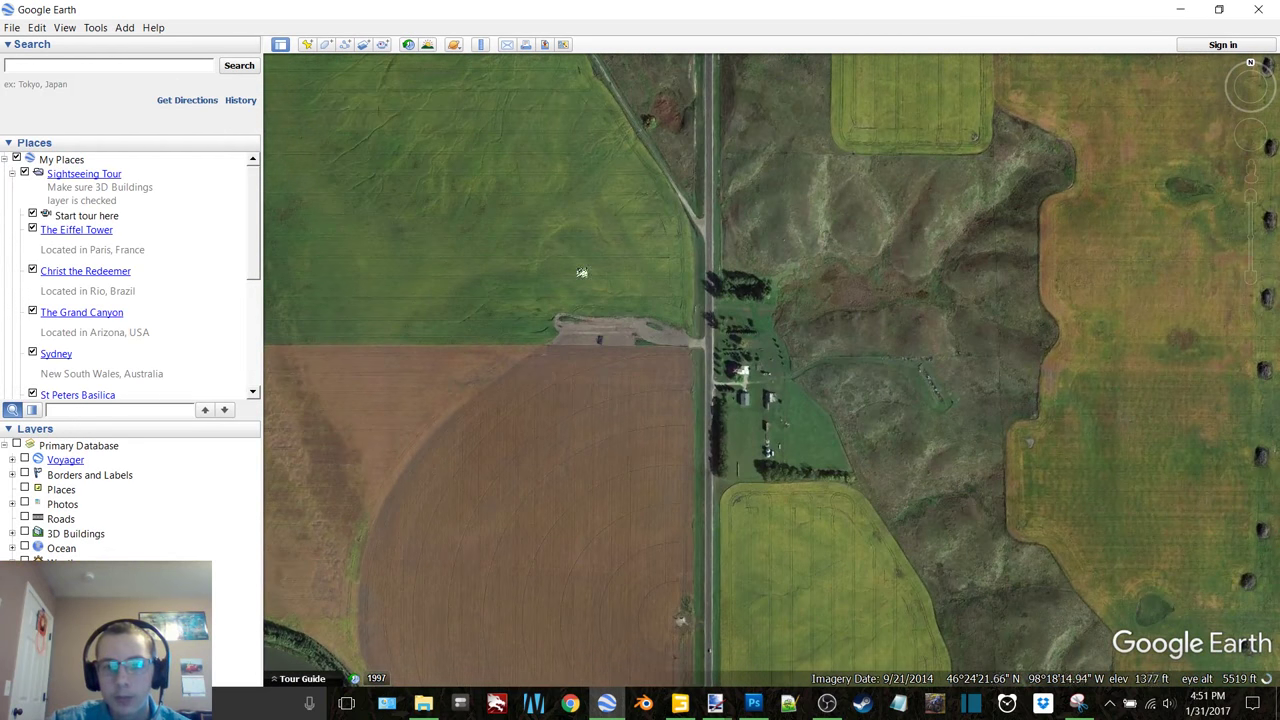
Step: Capture a rectangular snip of about 1433 × 852 pixels of the roadside farmstead and surrounding fields with Snipping Tool
left_click(1078, 703)
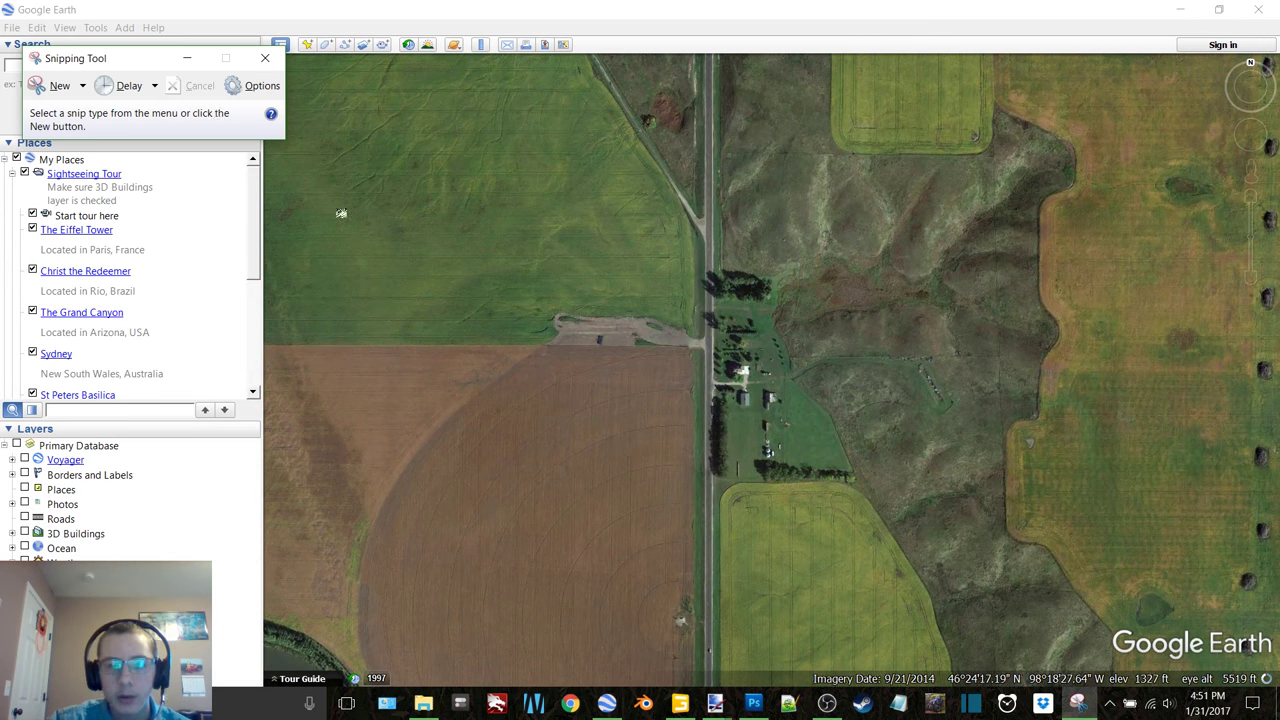
left_click(35, 85)
left_click_drag(415, 75, 267, 34)
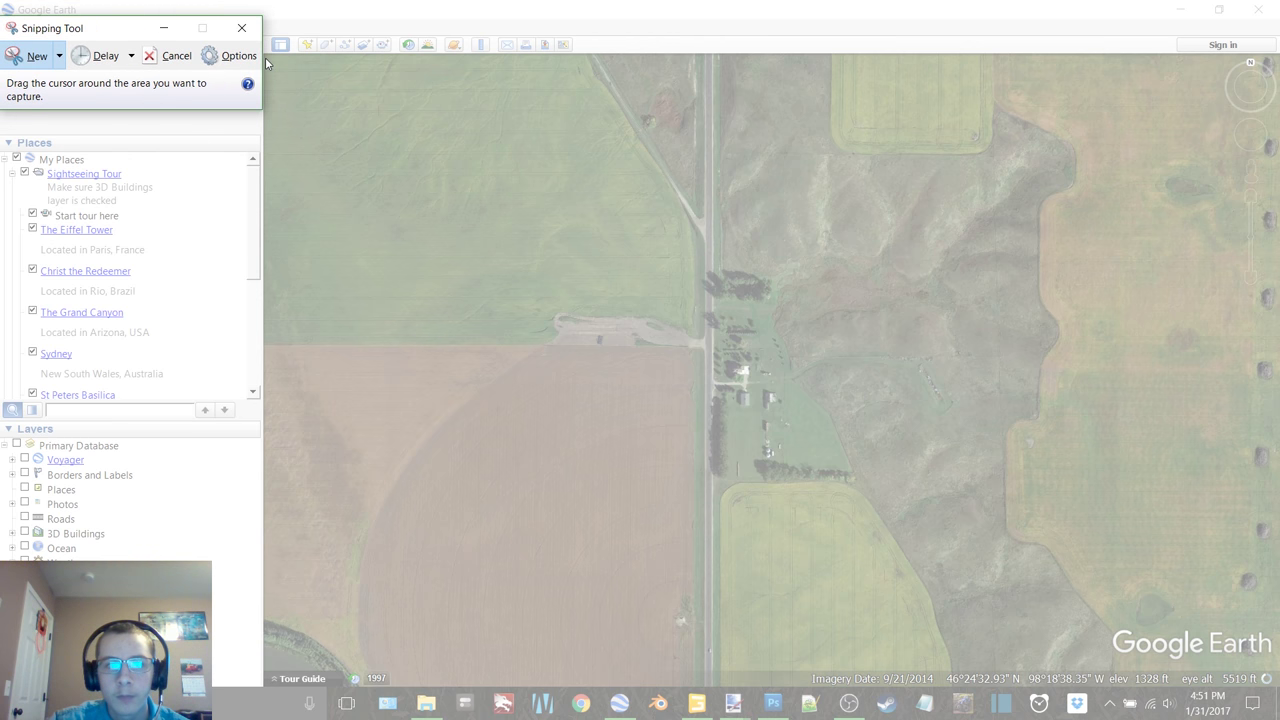
left_click_drag(268, 58, 1229, 628)
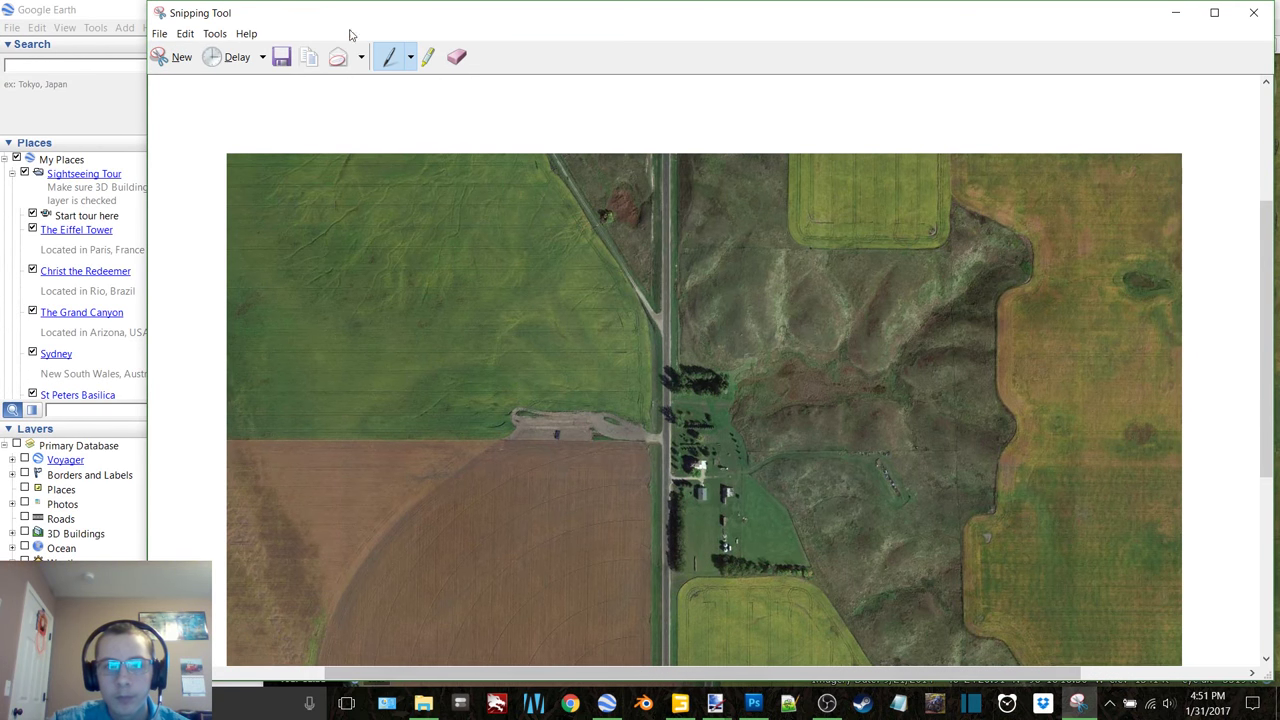
Step: Paste the farmstead snip into sampleModMap_briefing2 in paint.net keeping the canvas size, and shrink it to fill the 512 × 256 canvas
mouse_move(718, 705)
left_click(557, 611)
key("ctrl+v")
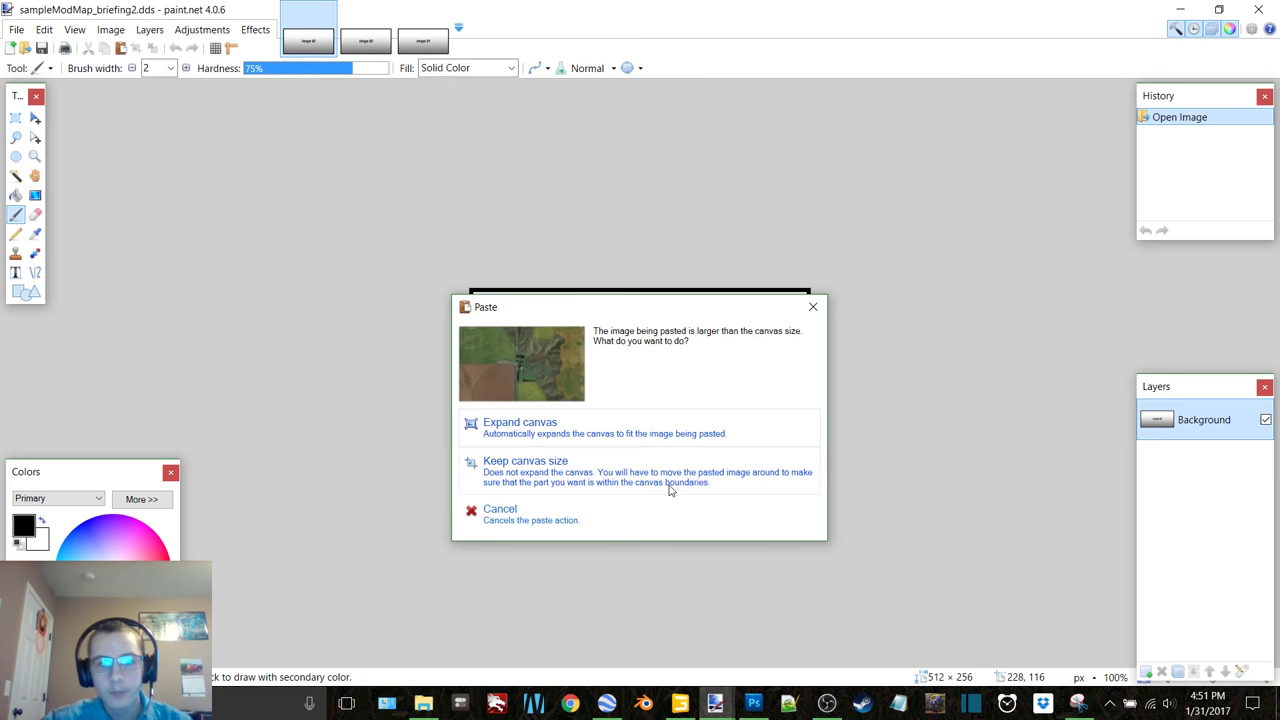
left_click(662, 487)
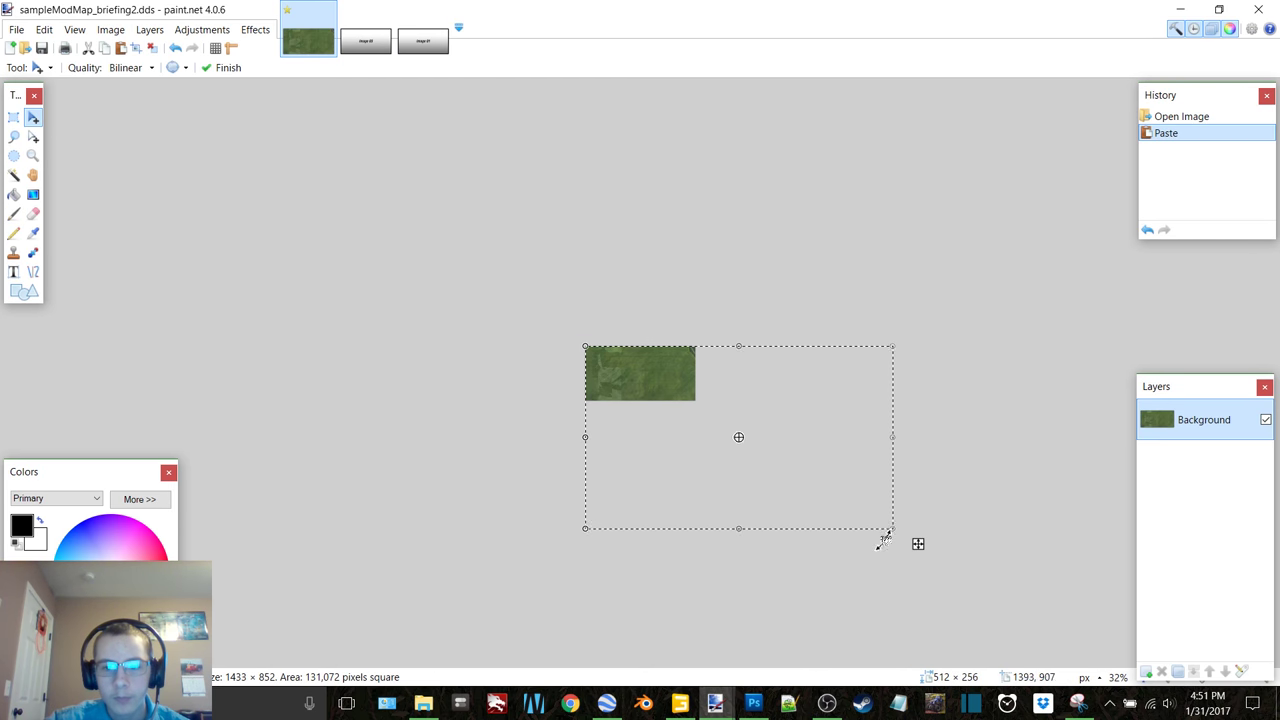
left_click_drag(891, 527, 690, 406)
scroll(691, 409, "up", 5, "ctrl")
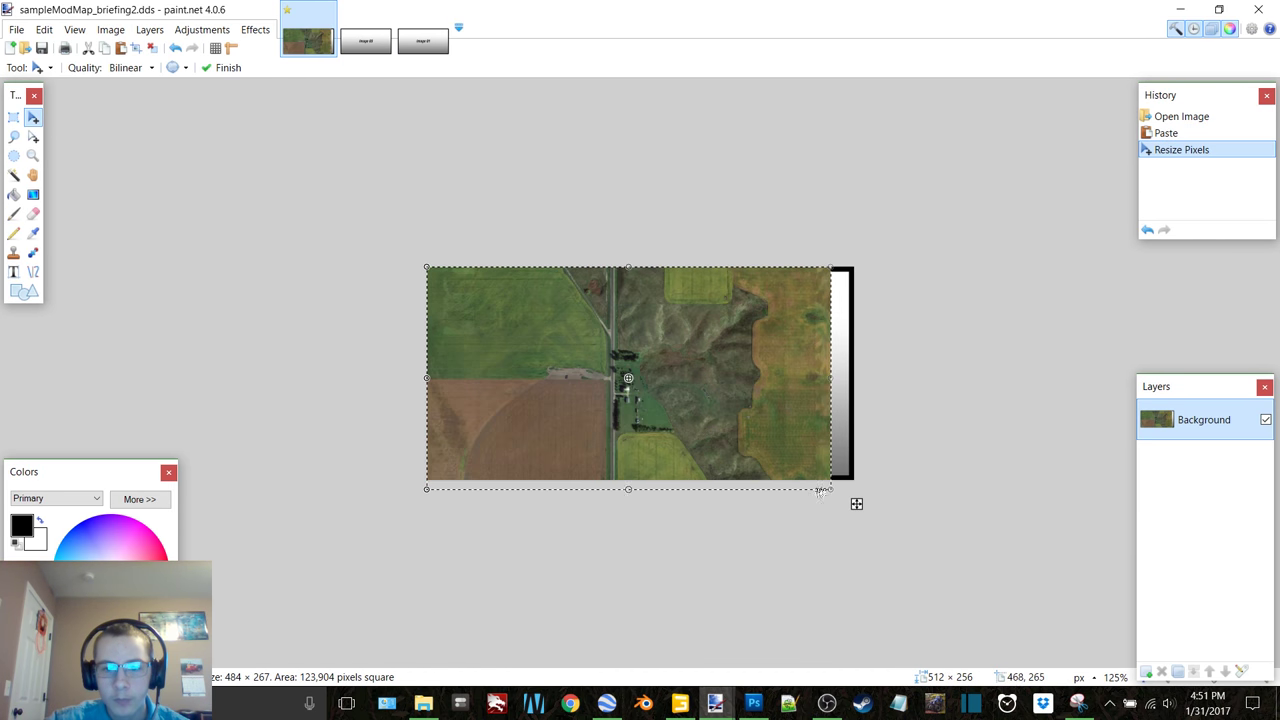
left_click_drag(828, 494, 849, 485)
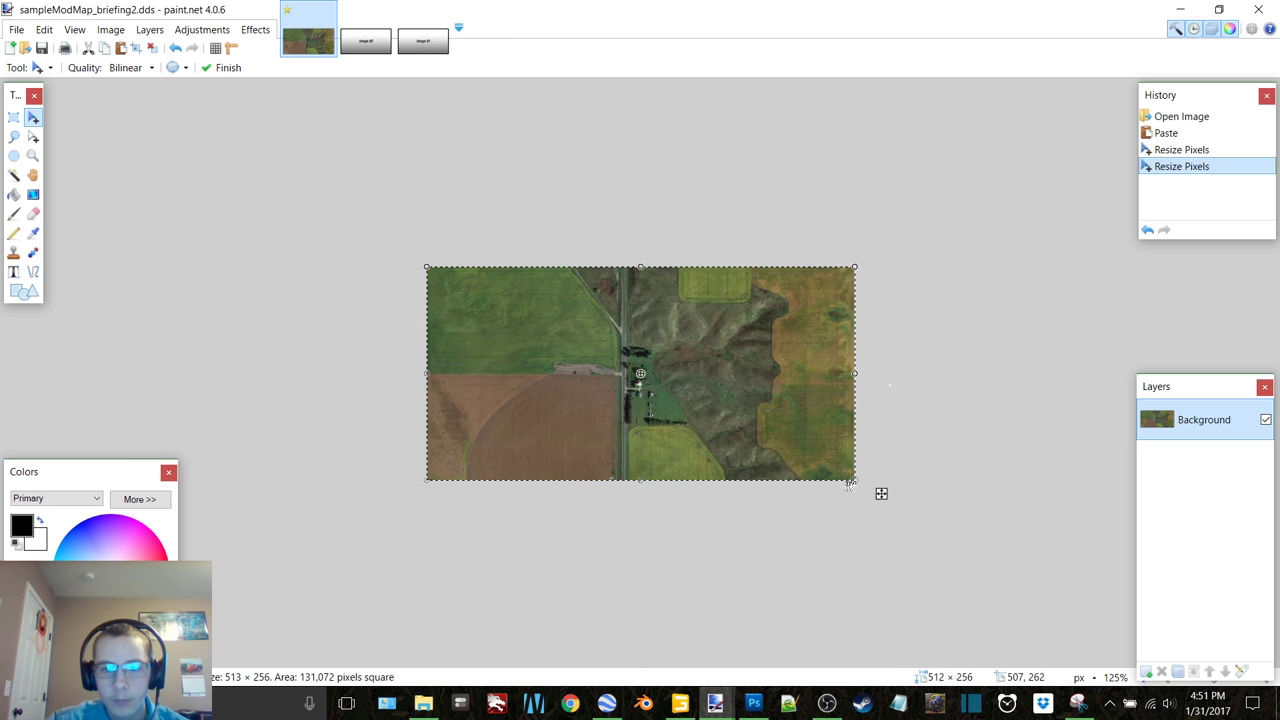
Step: Bring up sampleModMap_briefing3, and in Google Earth frame the gravel pit and fields west of the river, southwest of the farmyard
left_click(364, 40)
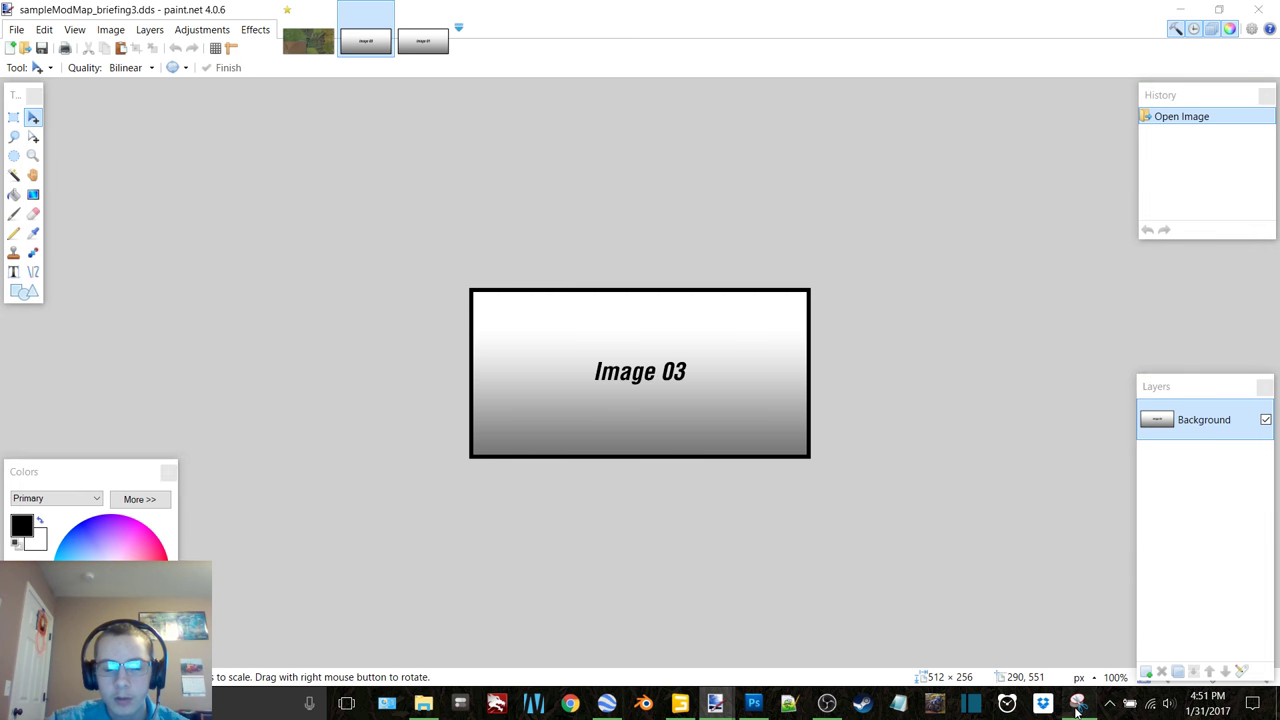
left_click(1077, 705)
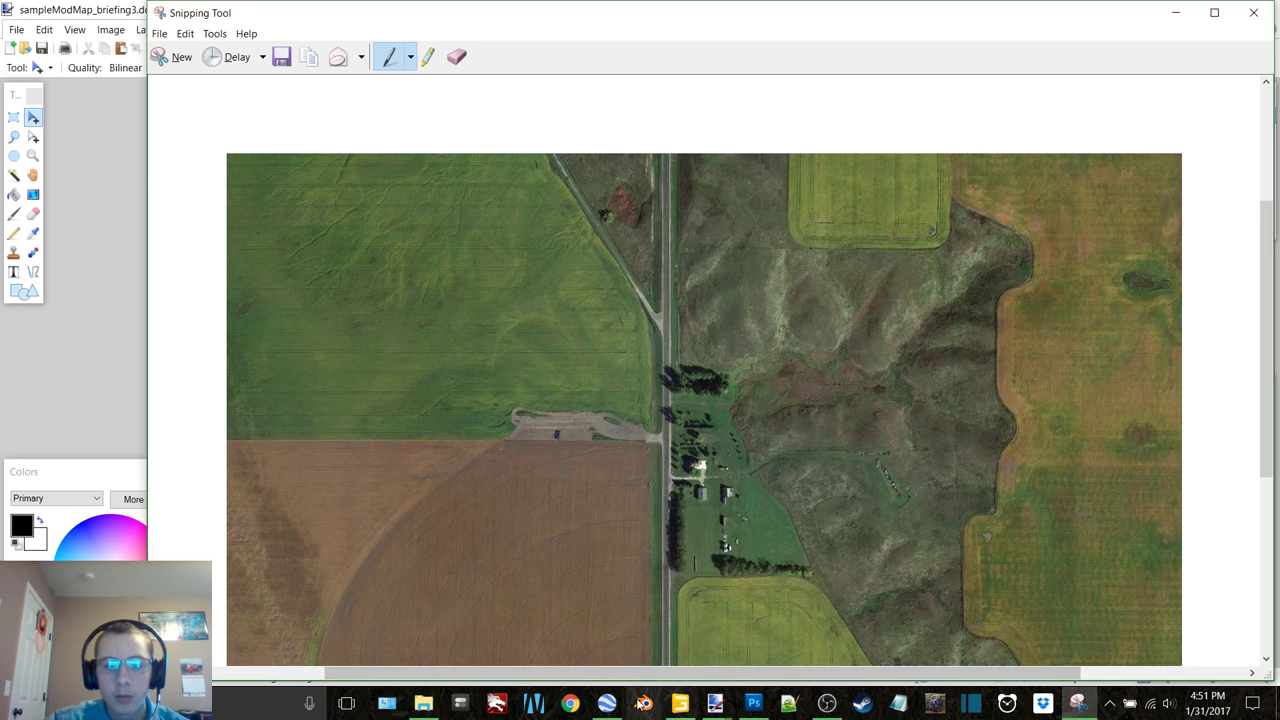
left_click(934, 704)
left_click(1077, 705)
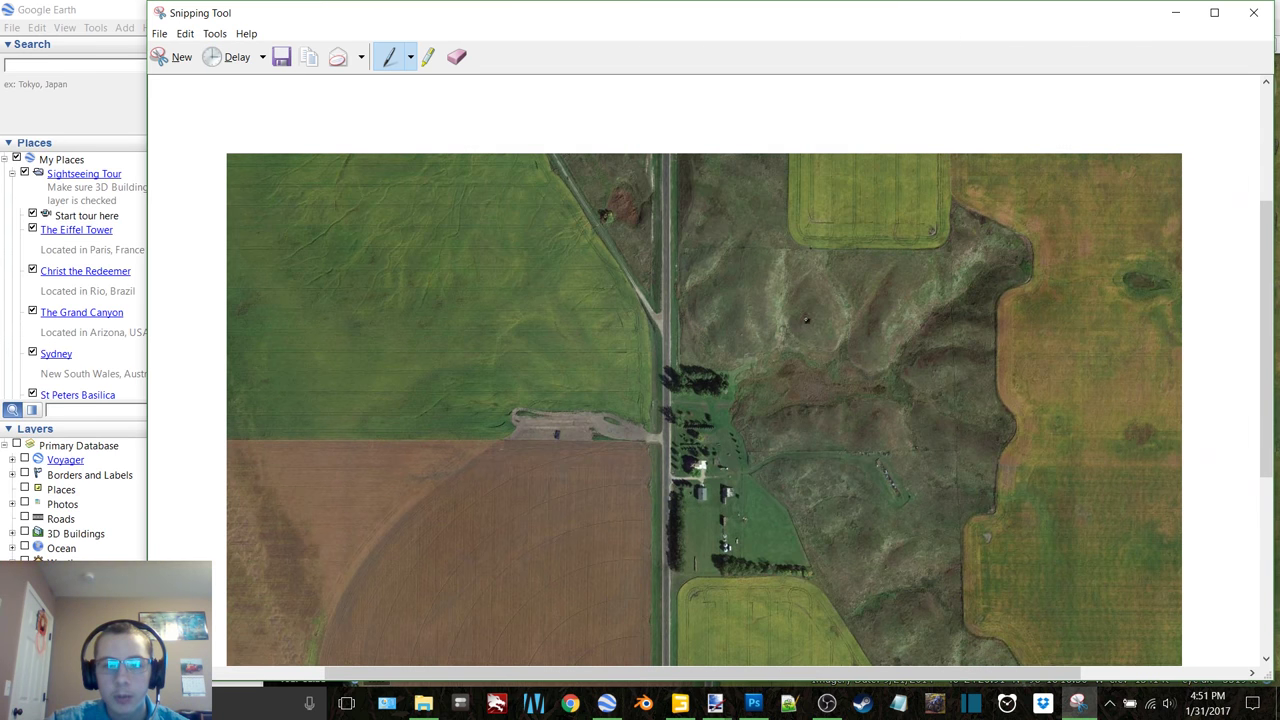
left_click(607, 704)
scroll(720, 486, "down", 5)
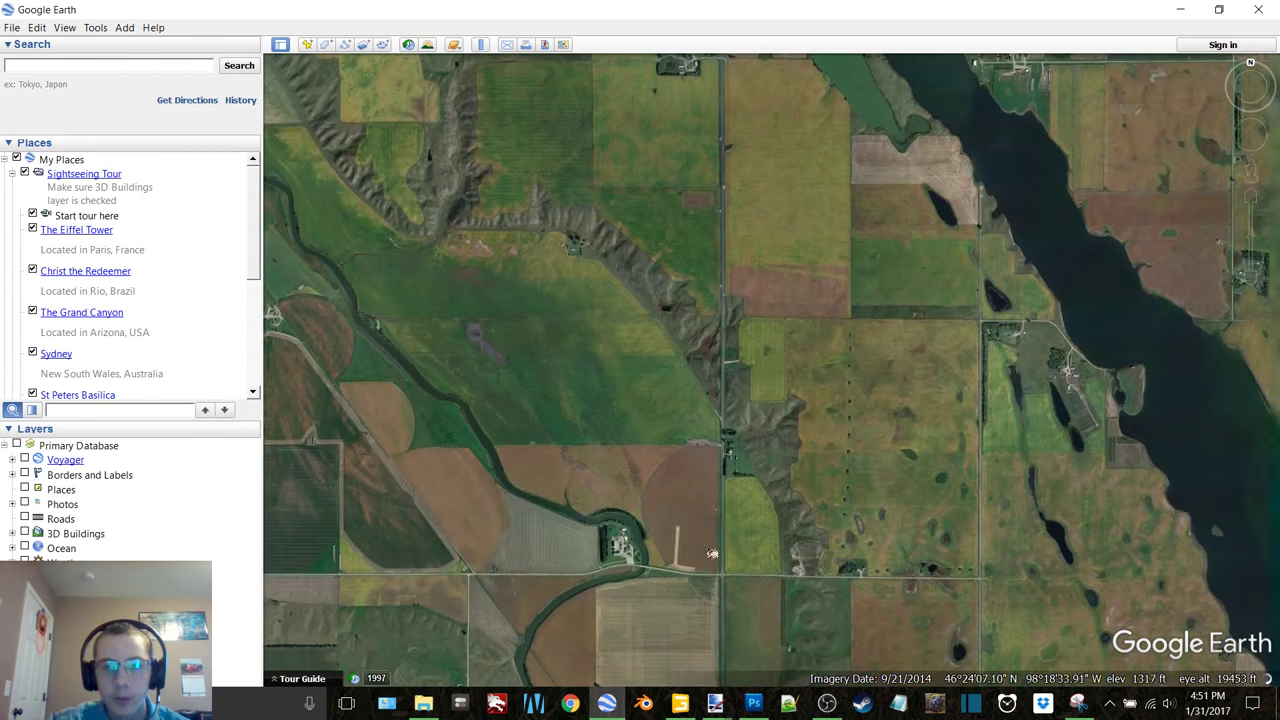
left_click_drag(712, 553, 514, 221)
left_click_drag(320, 529, 543, 401)
scroll(543, 400, "up", 3)
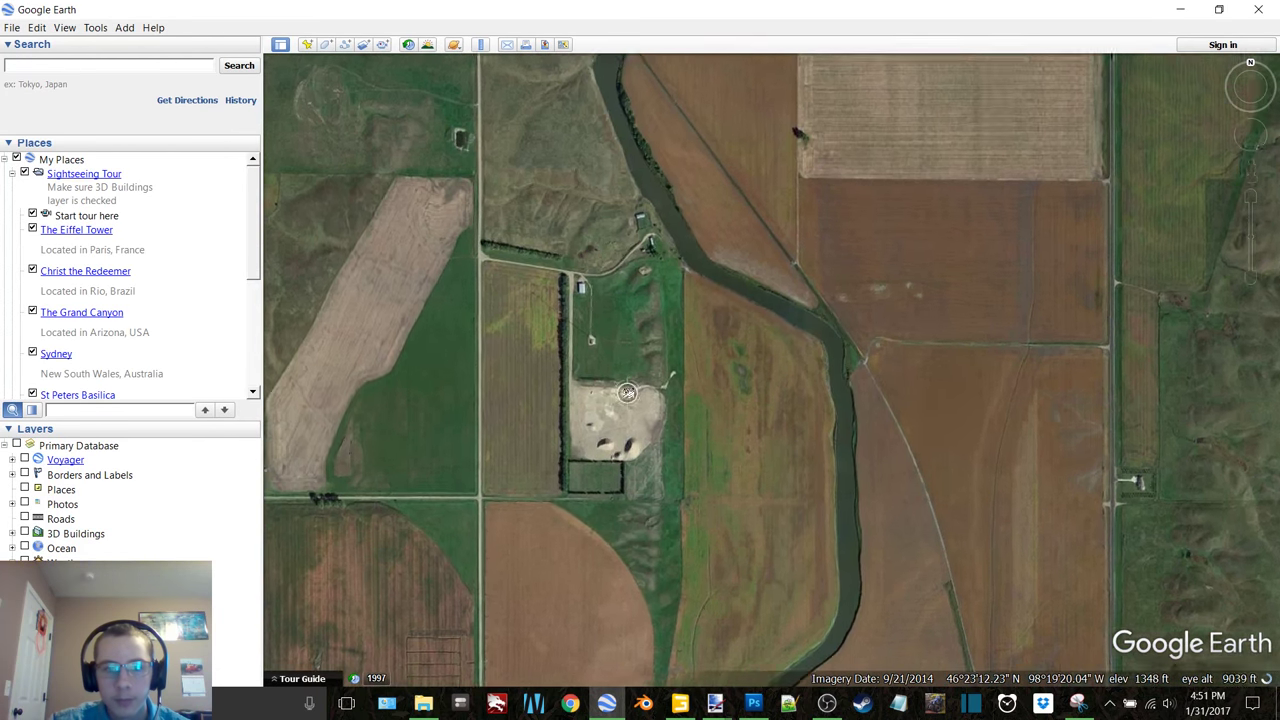
left_click_drag(627, 393, 814, 403)
scroll(815, 402, "down", 1)
Step: Capture a rectangular snip of about 1399 × 848 pixels of the gravel pit, river and surrounding fields with Snipping Tool
left_click(1077, 703)
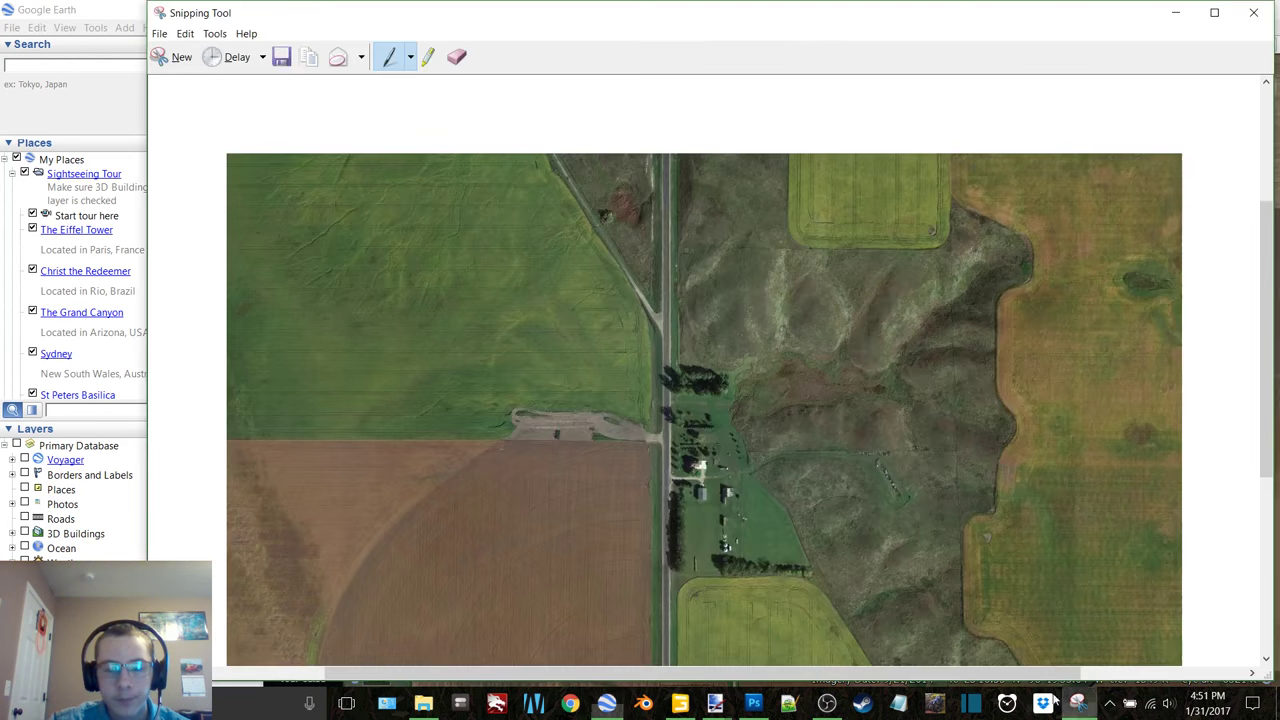
left_click(183, 57)
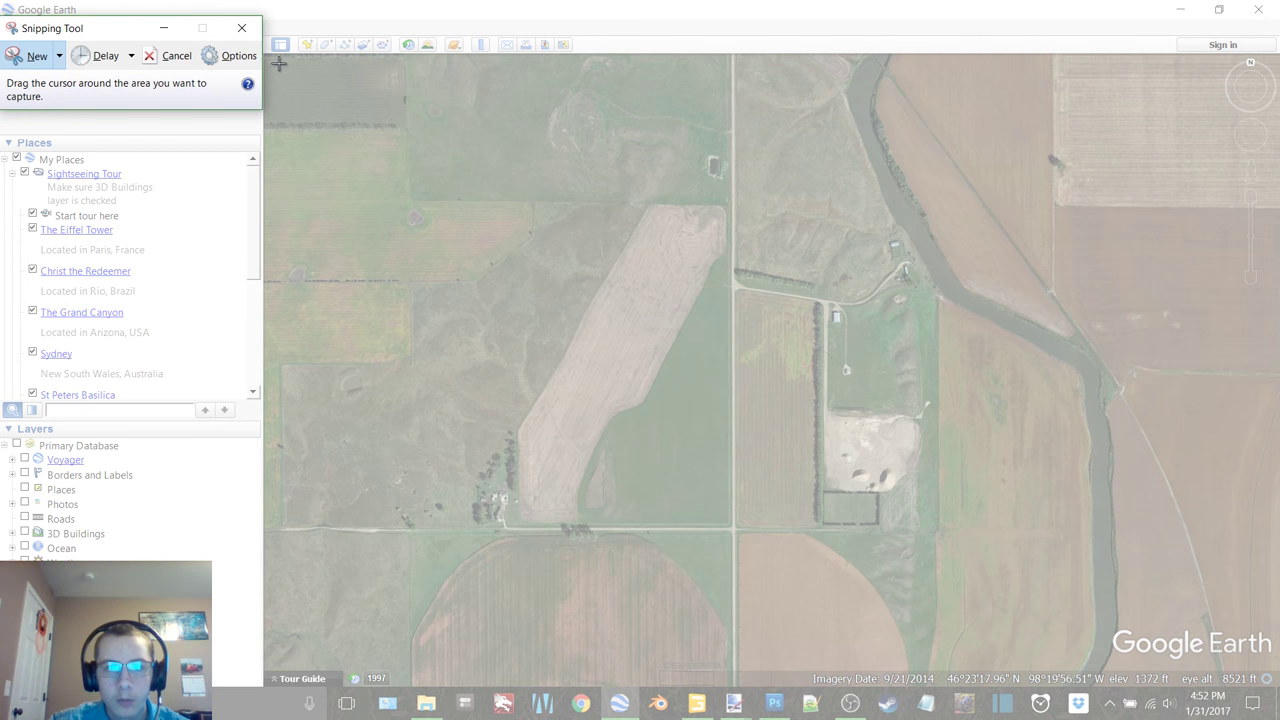
left_click_drag(279, 62, 1207, 628)
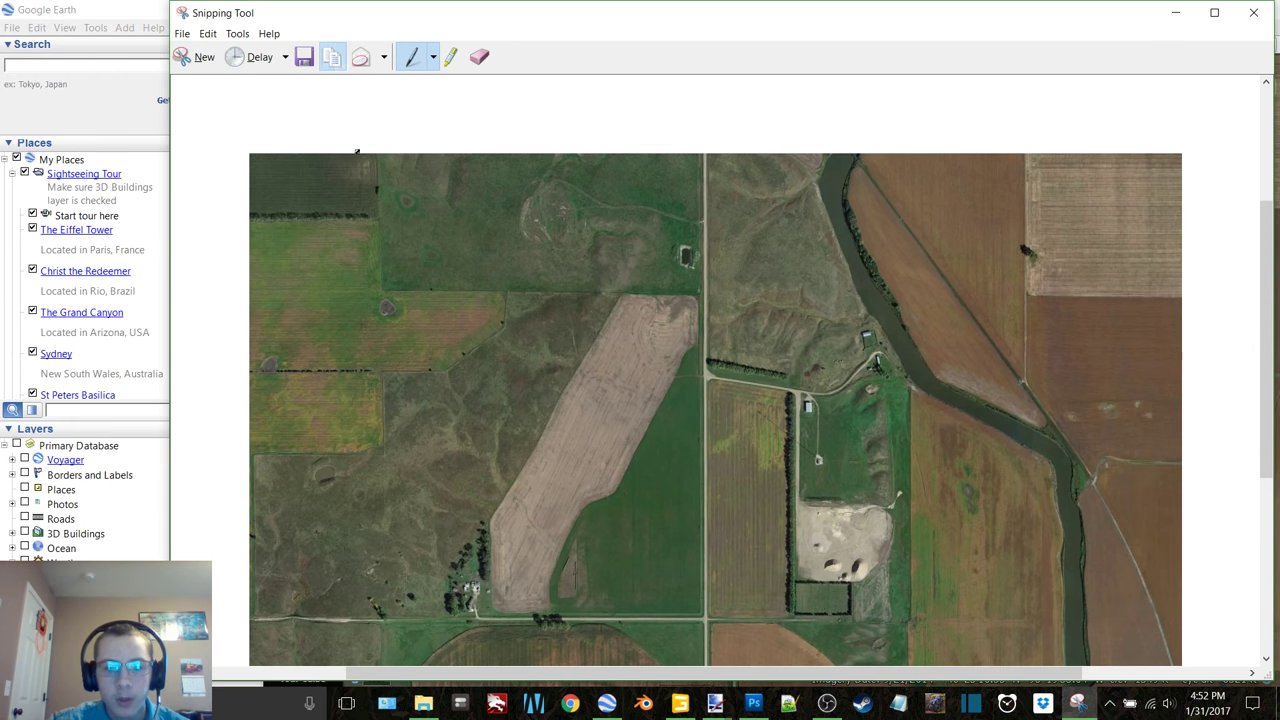
Step: Paste the gravel pit snip into sampleModMap_briefing3 in paint.net keeping the canvas size, and shrink it to fill the 512 × 256 canvas
mouse_move(715, 708)
left_click(700, 620)
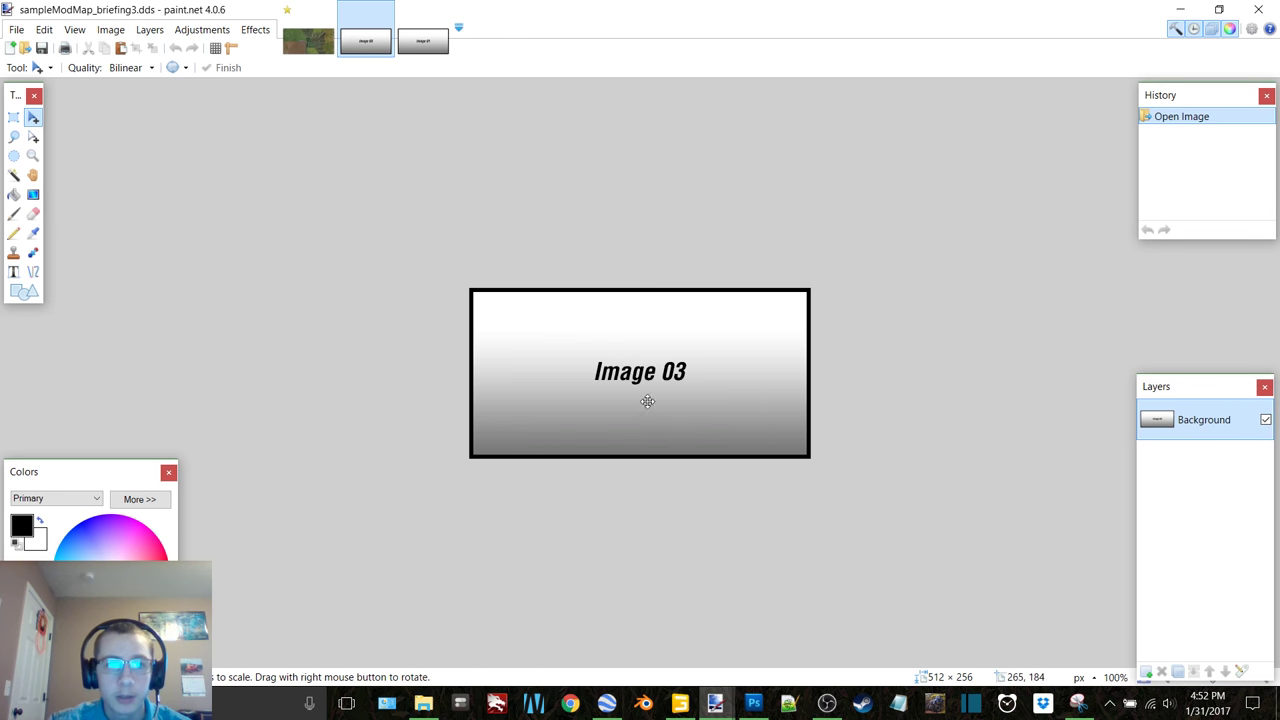
key("ctrl+v")
left_click(596, 468)
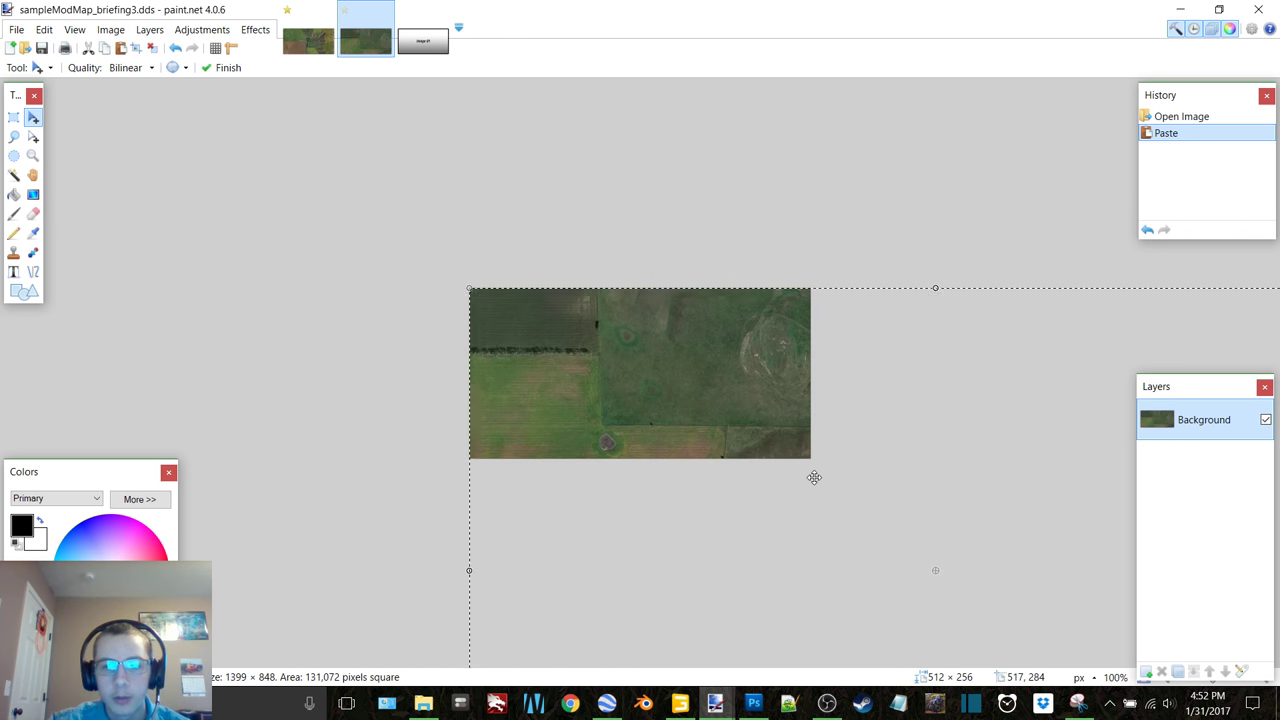
scroll(814, 477, "down", 4, "ctrl")
left_click_drag(1022, 617, 750, 451)
scroll(750, 451, "up", 3, "ctrl")
left_click_drag(902, 565, 857, 484)
Step: Bring up sampleModMap_briefing1, and in Google Earth frame the town southeast of the farmyard with the river bends and surrounding fields
left_click(417, 44)
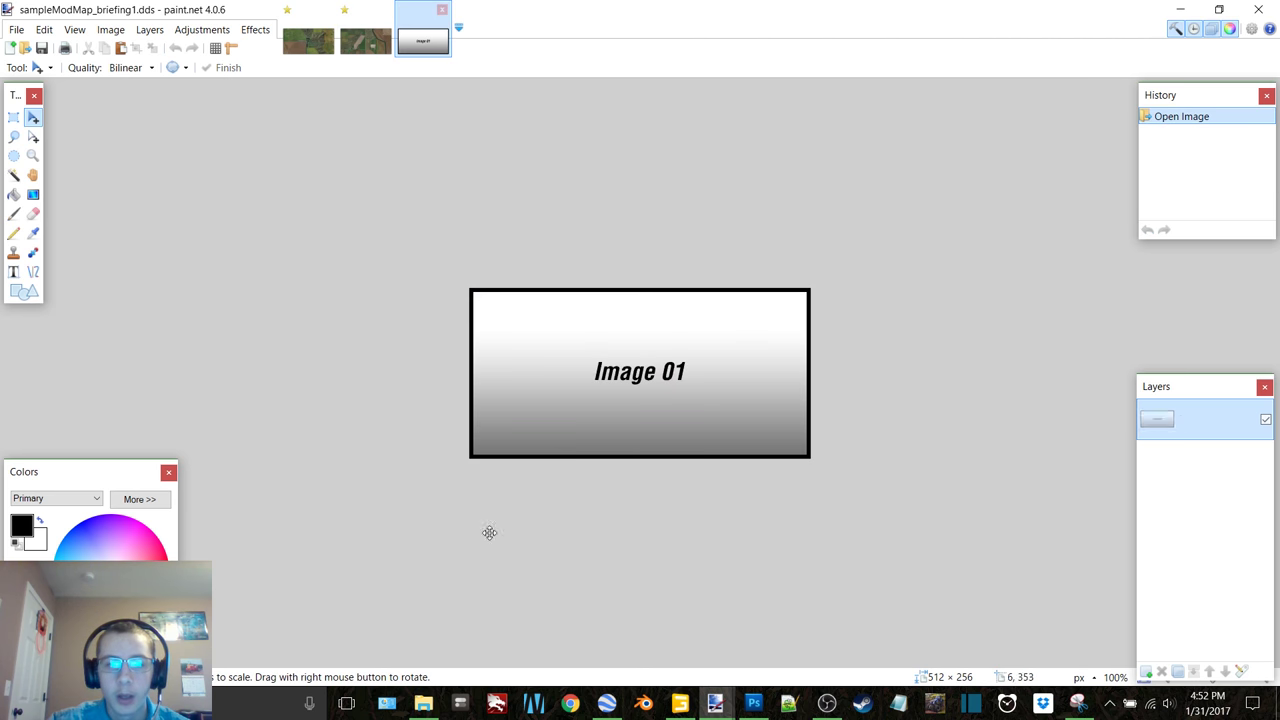
left_click(607, 703)
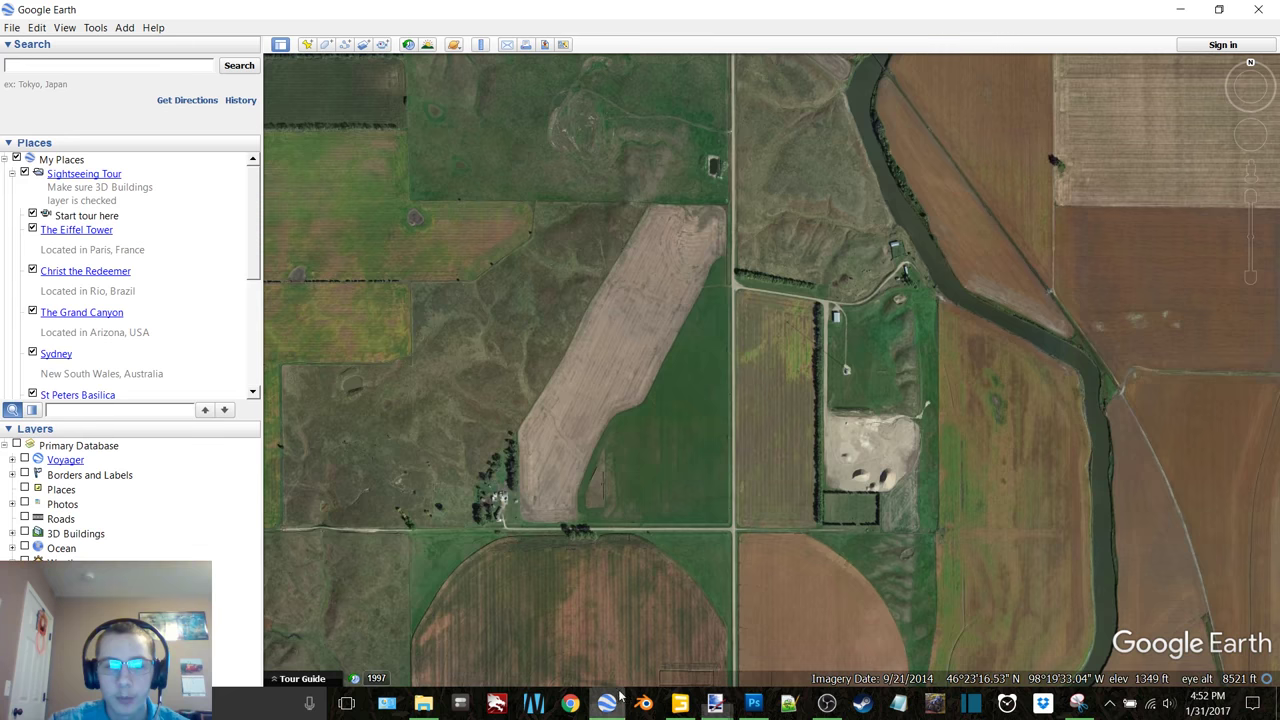
scroll(661, 409, "down", 5)
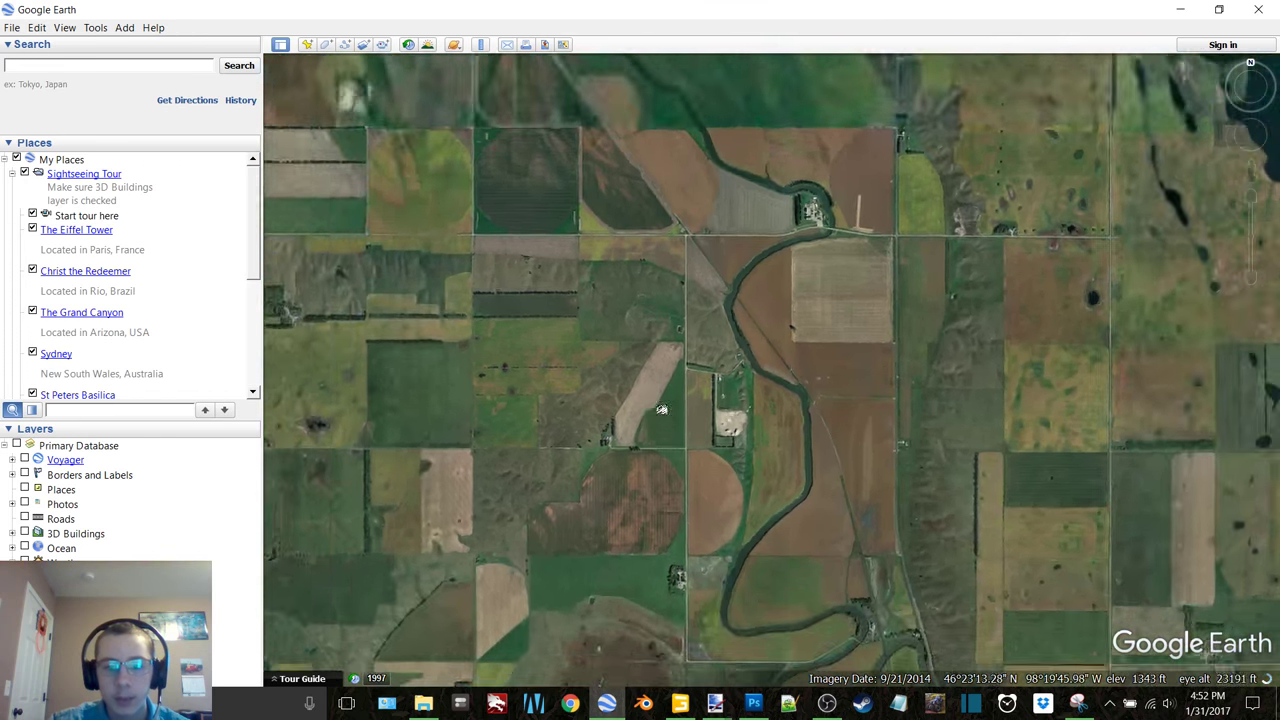
scroll(661, 409, "down", 3)
left_click_drag(705, 510, 599, 231)
scroll(709, 358, "up", 4)
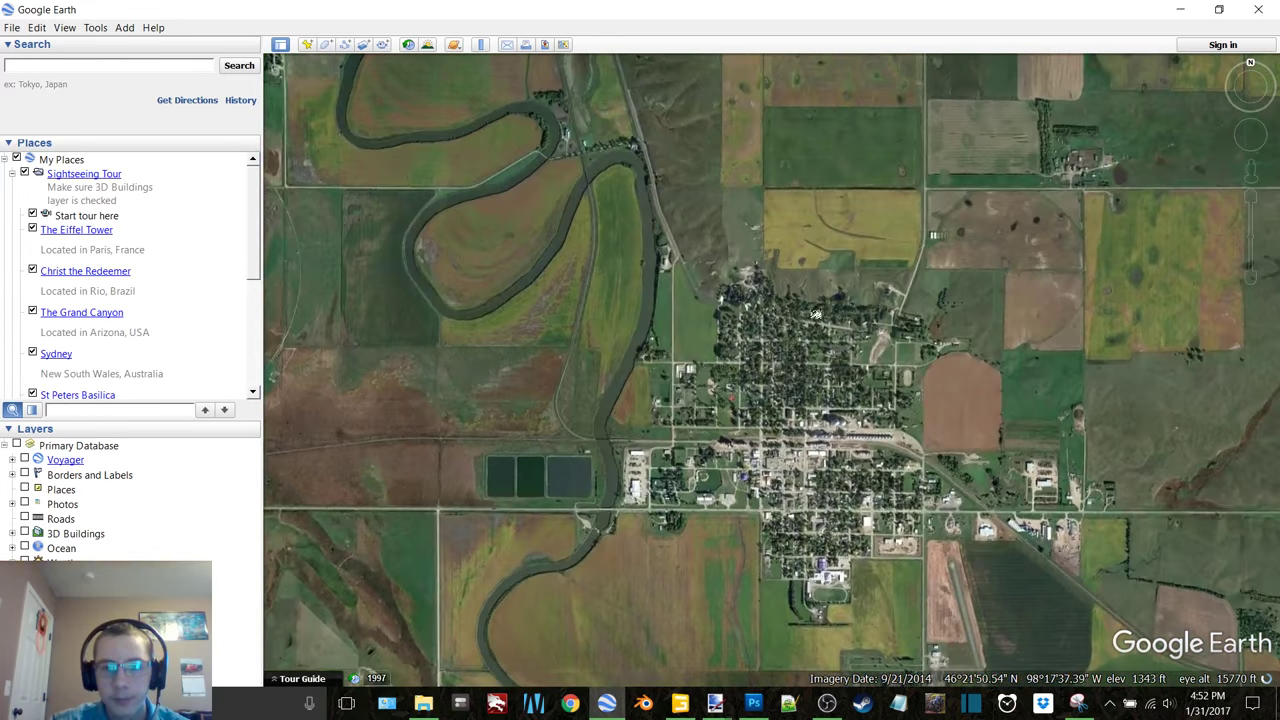
left_click_drag(818, 314, 643, 362)
scroll(643, 362, "down", 3)
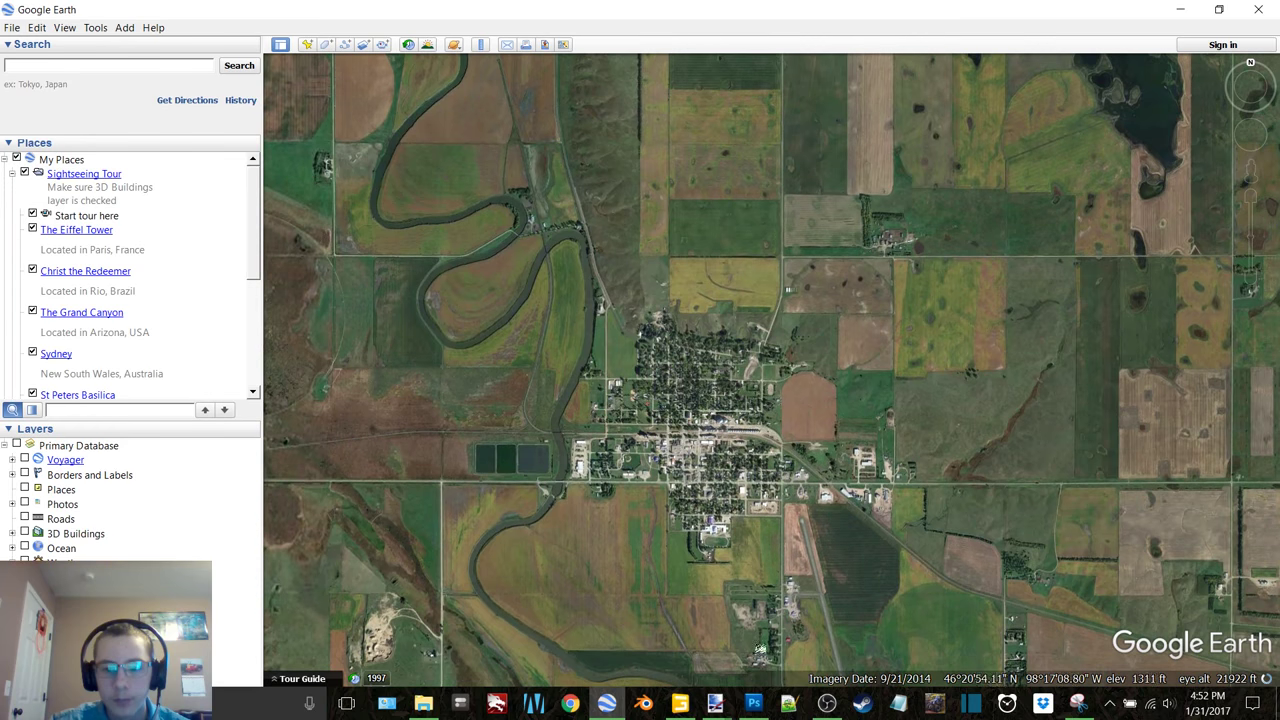
Step: Capture a rectangular snip of the town, river bends and surrounding fields with Snipping Tool
left_click(1043, 703)
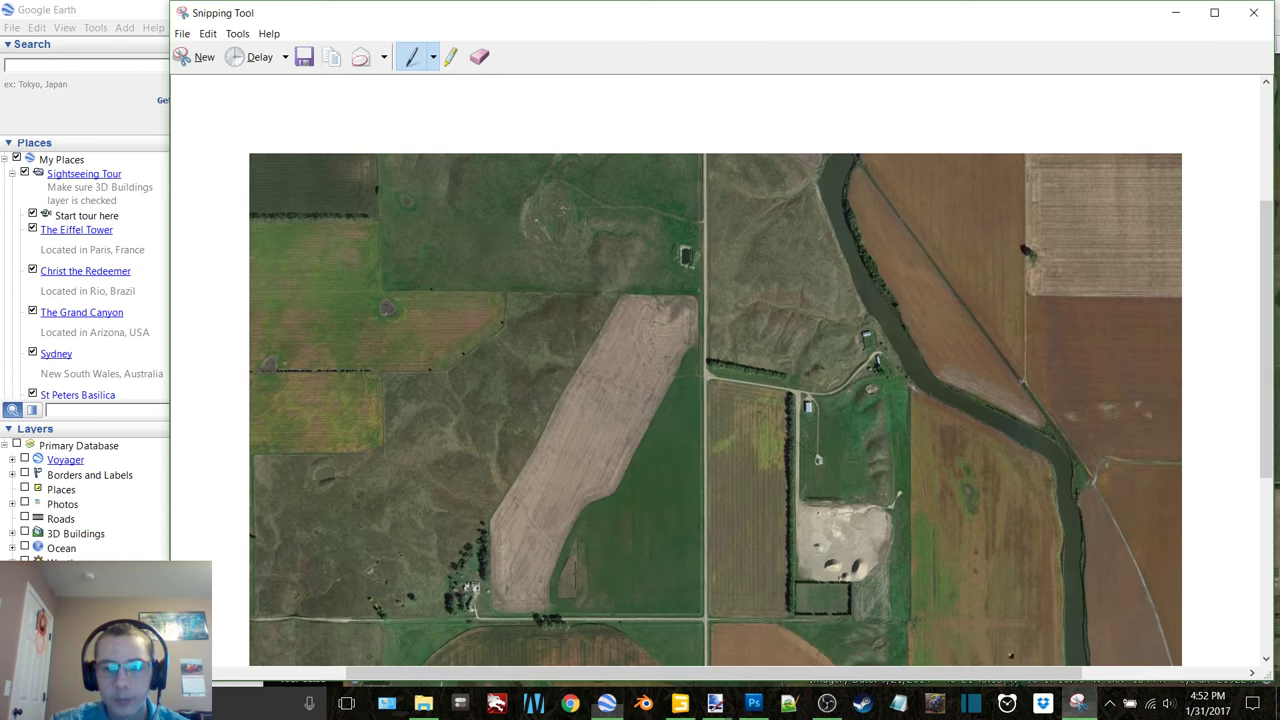
left_click(199, 64)
mouse_move(276, 67)
left_mouse_down()
mouse_move(358, 178)
mouse_move(920, 497)
mouse_move(1204, 598)
mouse_move(1214, 625)
left_mouse_up()
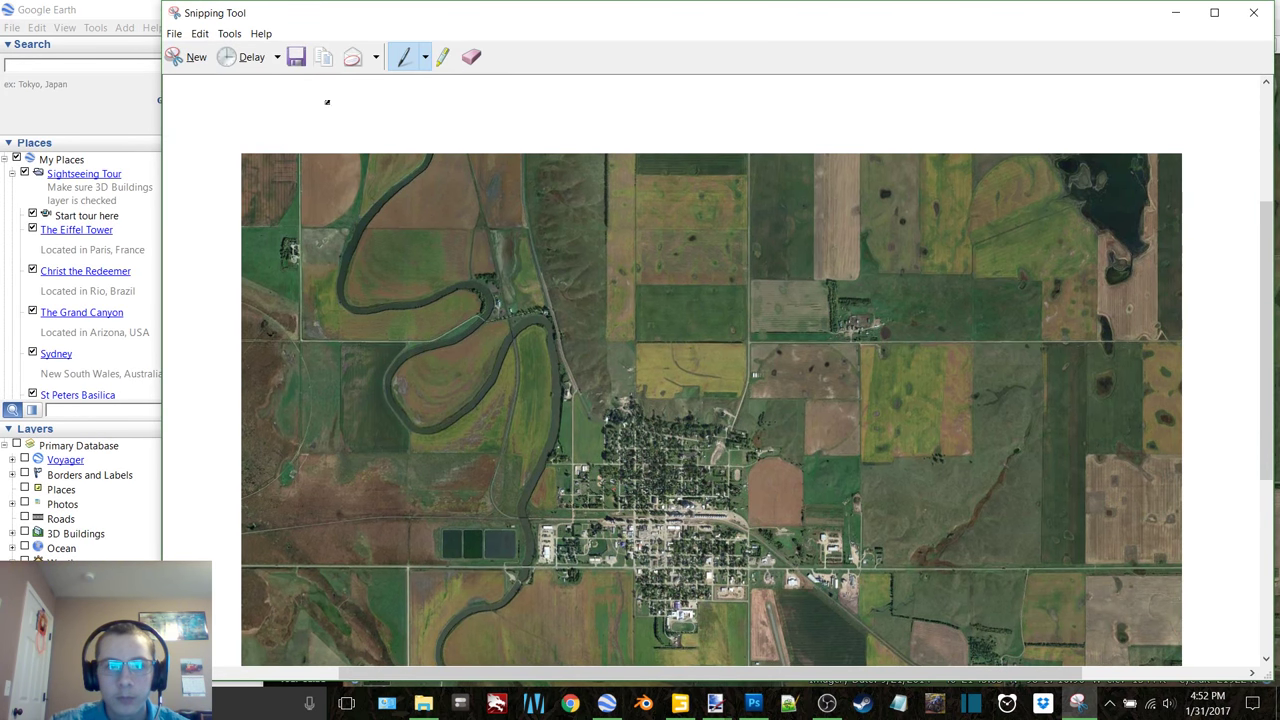
Step: Paste the town snip into sampleModMap_briefing1 in paint.net keeping the canvas size, and shrink it to fill the 512 × 256 canvas
mouse_move(715, 703)
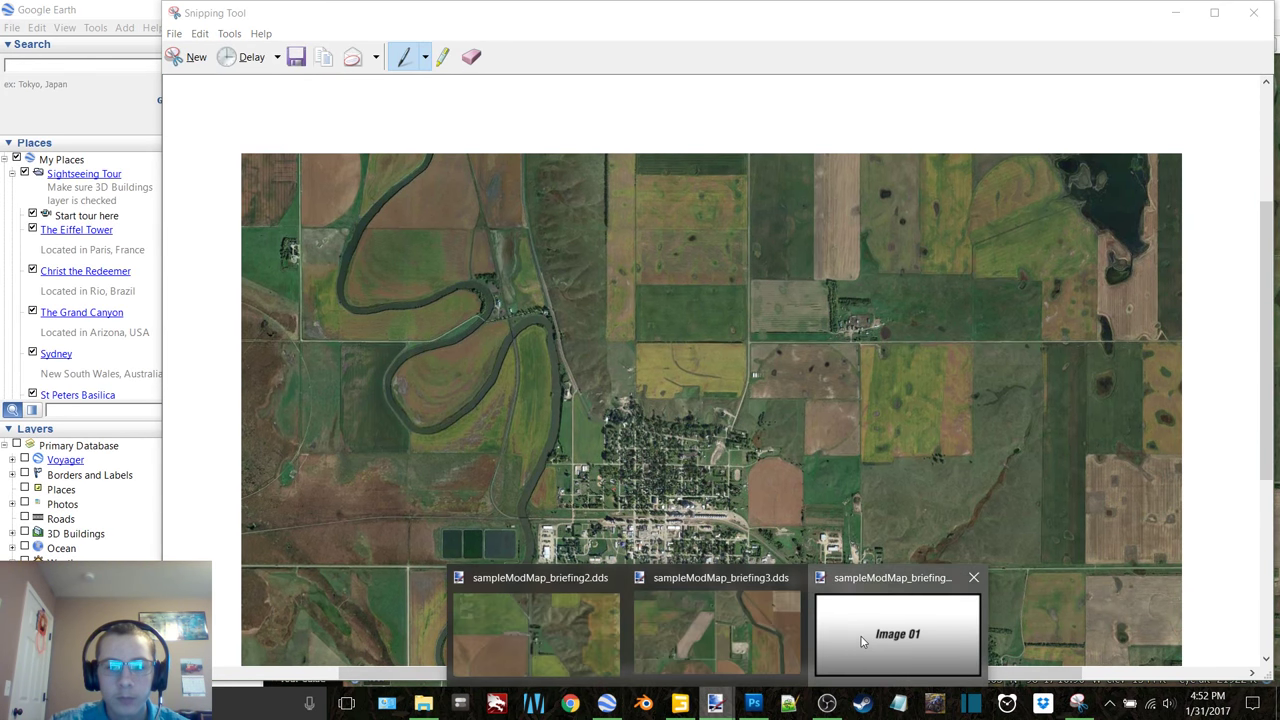
left_click(861, 636)
key("ctrl+v")
left_click(612, 479)
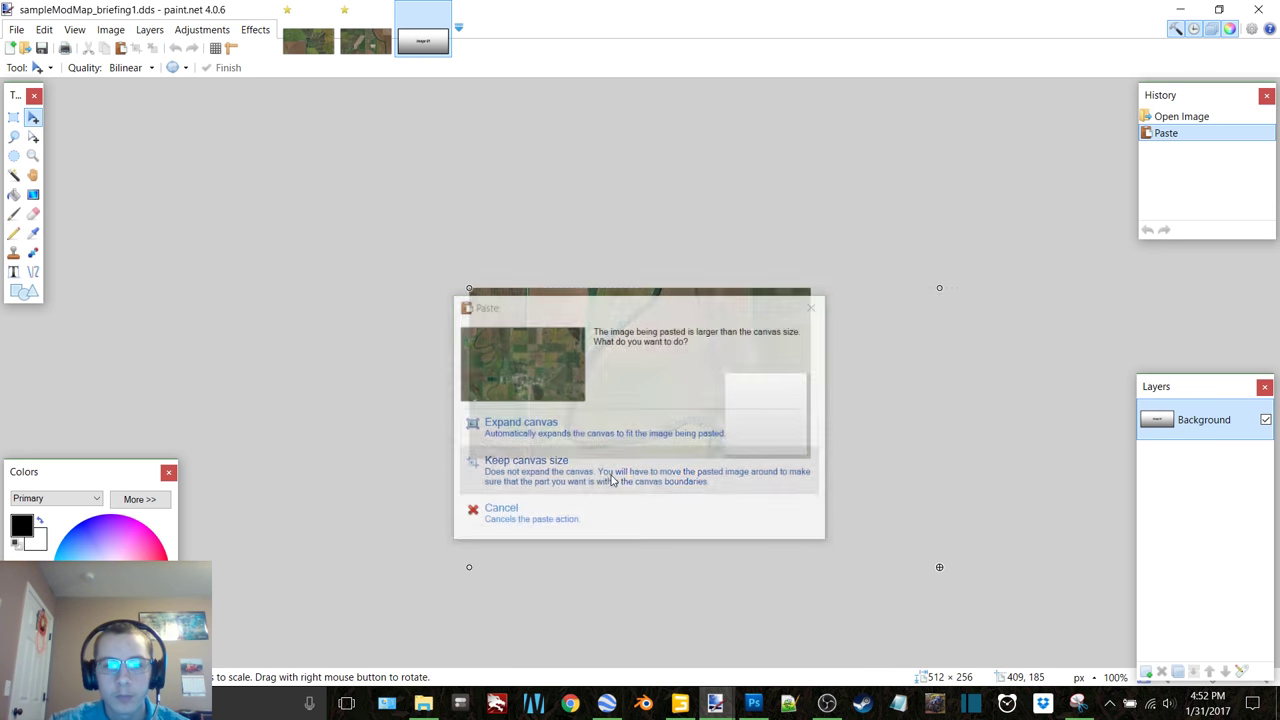
left_click_drag(951, 564, 691, 407)
scroll(691, 407, "up", 4, "ctrl")
key("ctrl+b")
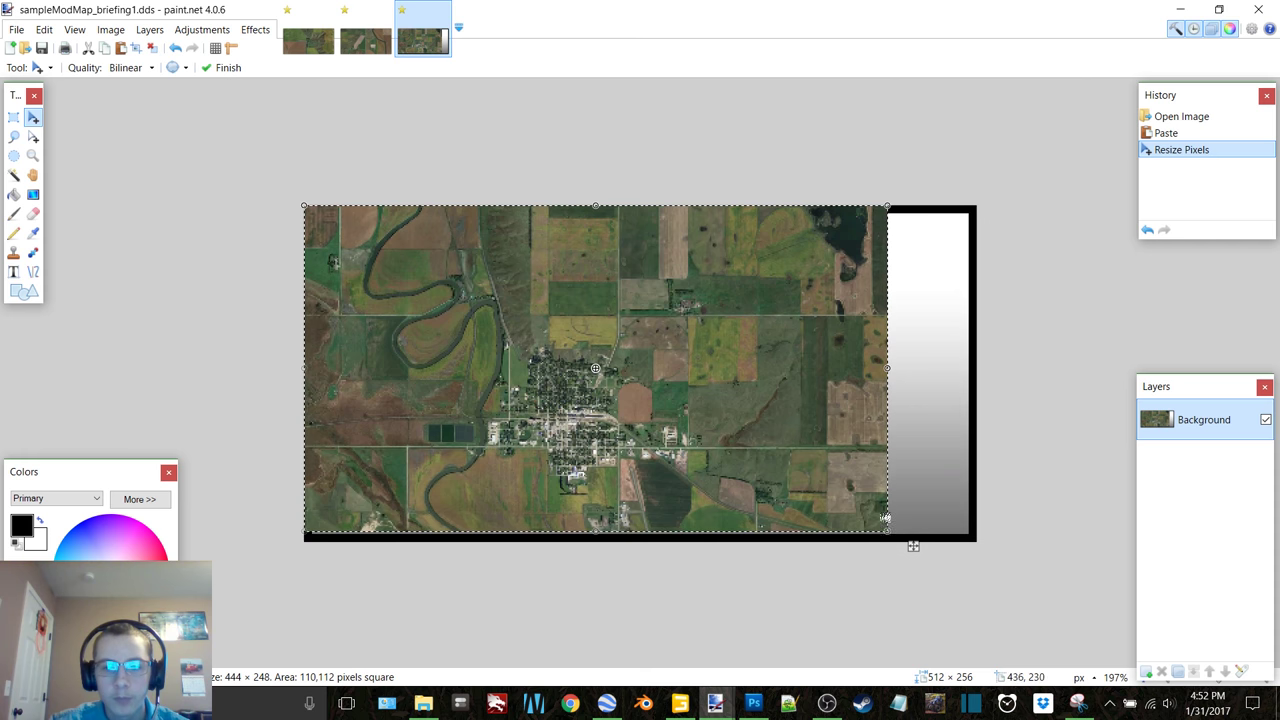
left_click_drag(889, 533, 975, 543)
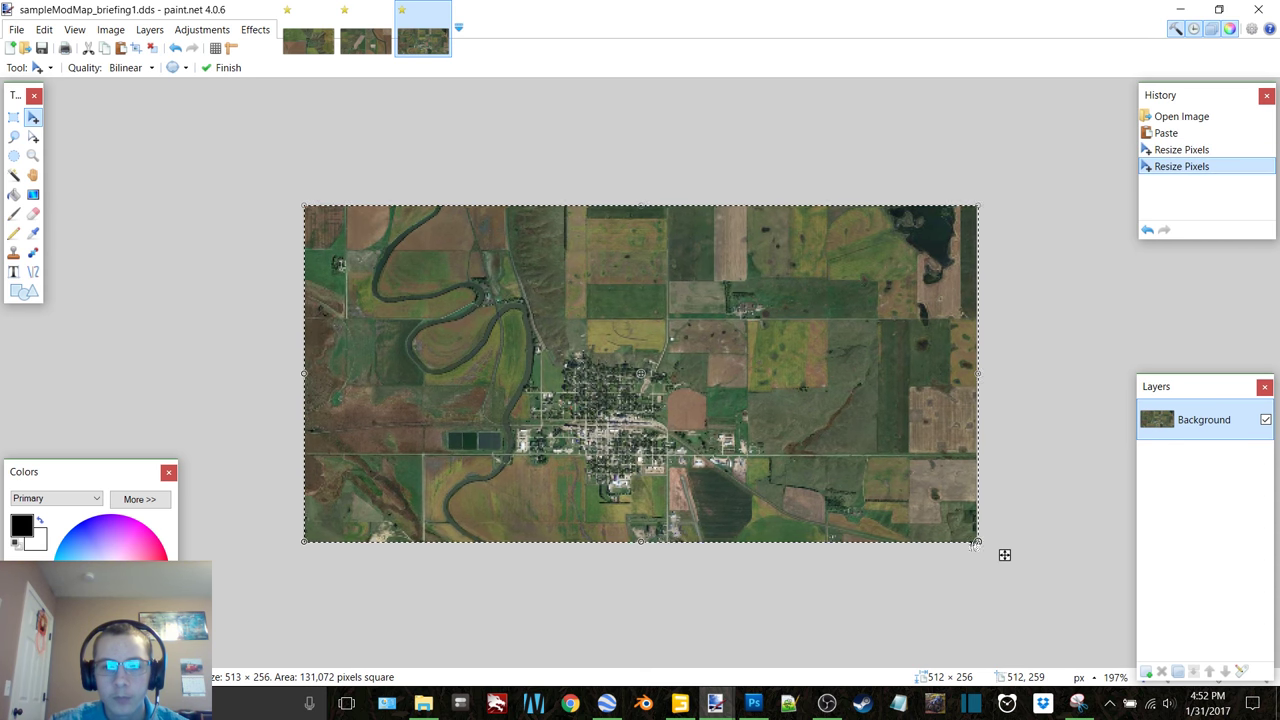
Step: Close paint.net, saving all three briefing images as DXT3 (Explicit Alpha) with Cluster fit compression and the Perceptual error metric
left_click(1258, 9)
left_click(529, 374)
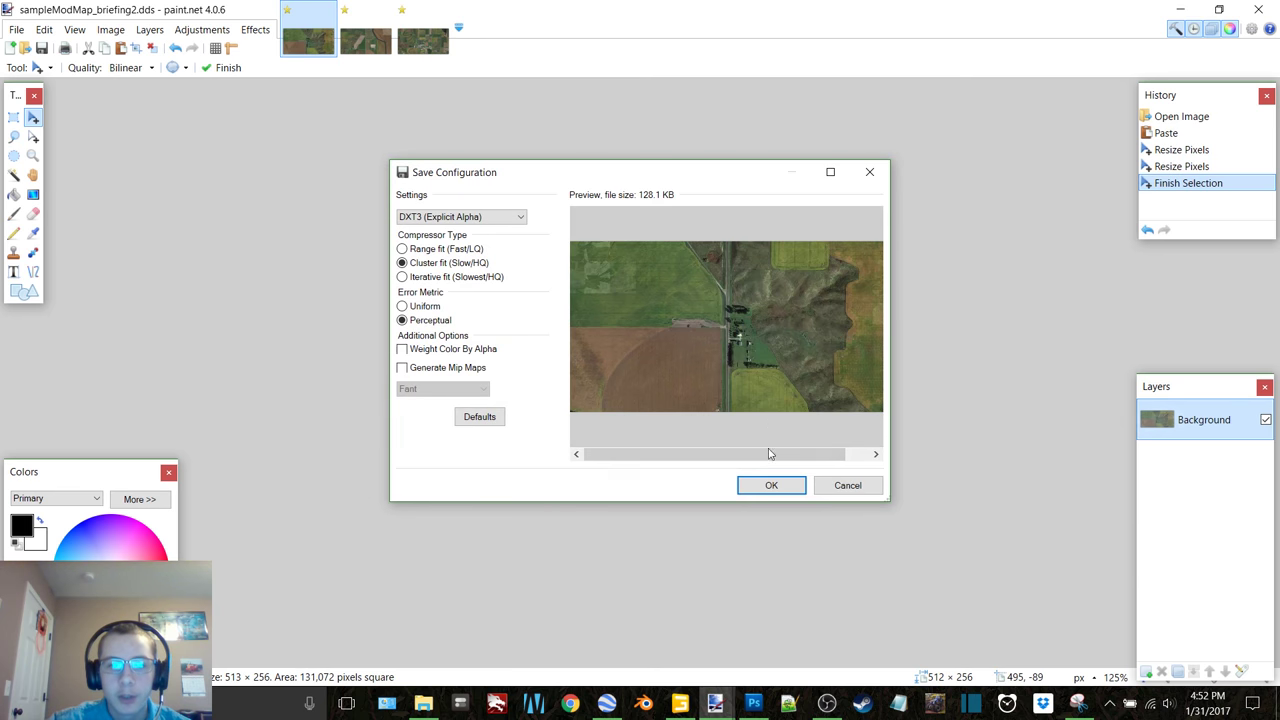
left_click(755, 486)
left_click(752, 486)
left_click(771, 486)
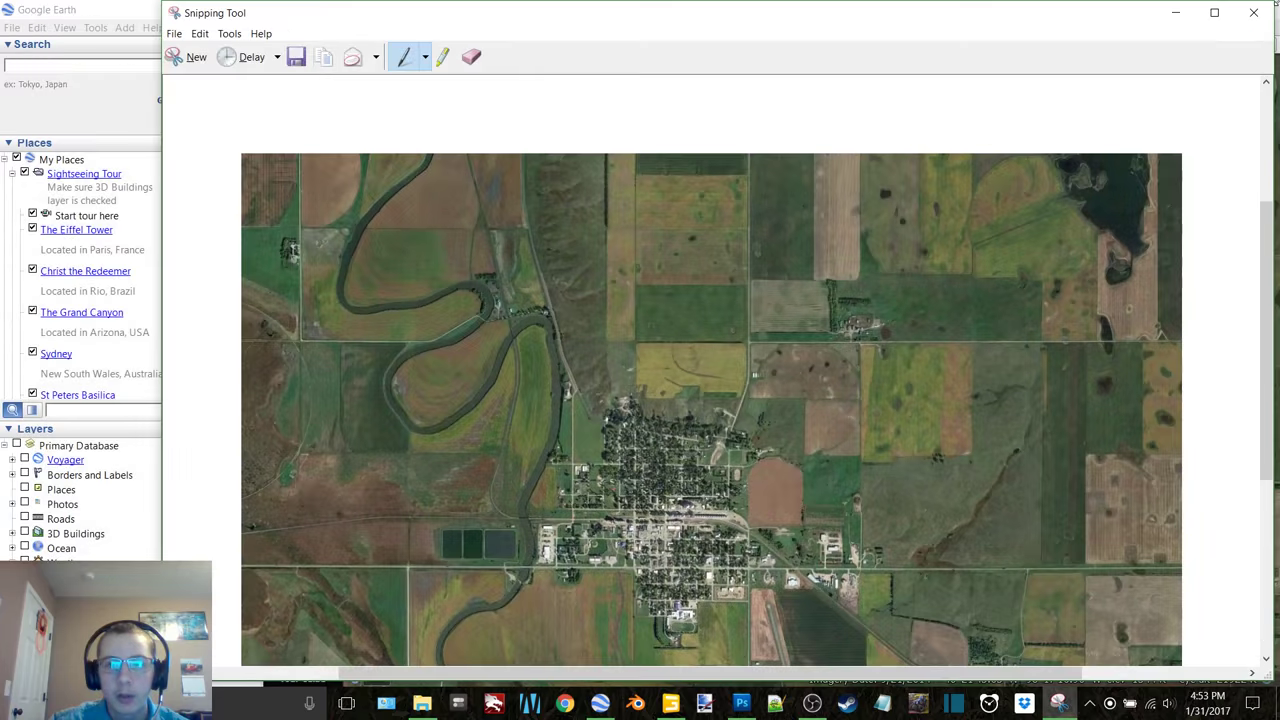
Step: Close Snipping Tool and Google Earth
left_click(1253, 12)
left_click(785, 358)
left_click(1275, 8)
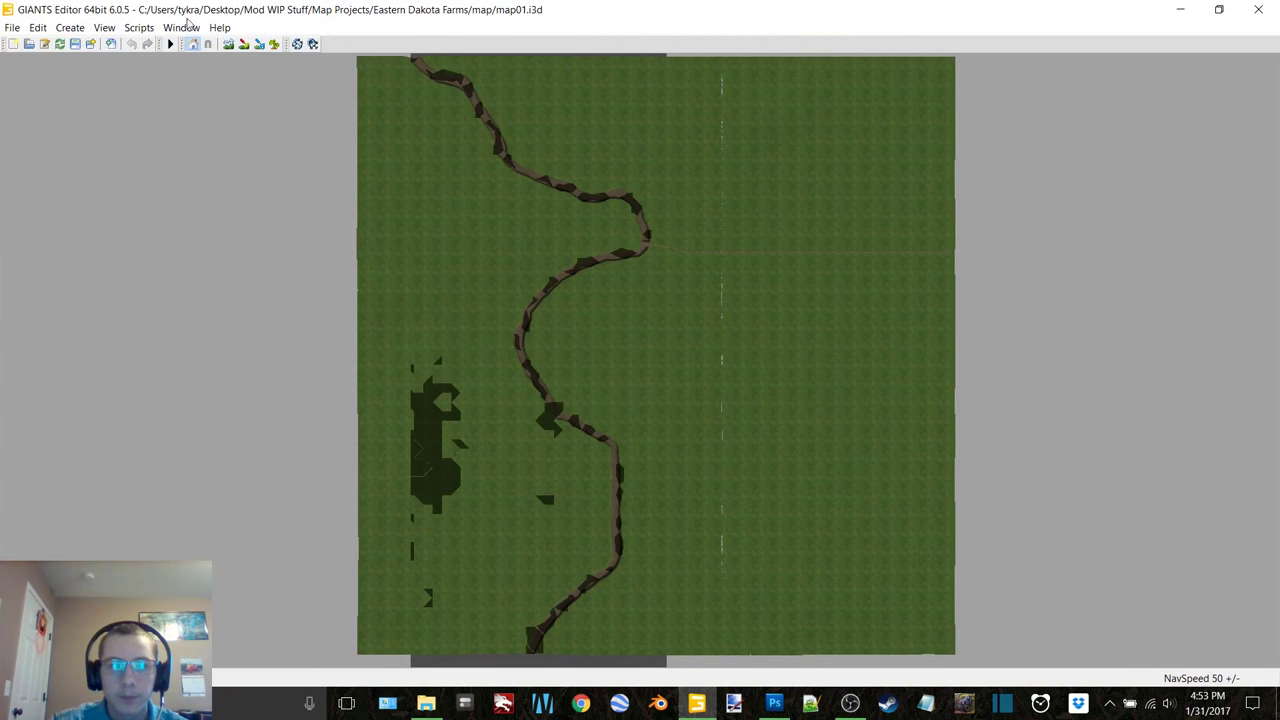
Step: Switch the map01.i3d view in GIANTS Editor to the perspective camera and close the editor
left_click(104, 27)
mouse_move(178, 46)
left_click(240, 46)
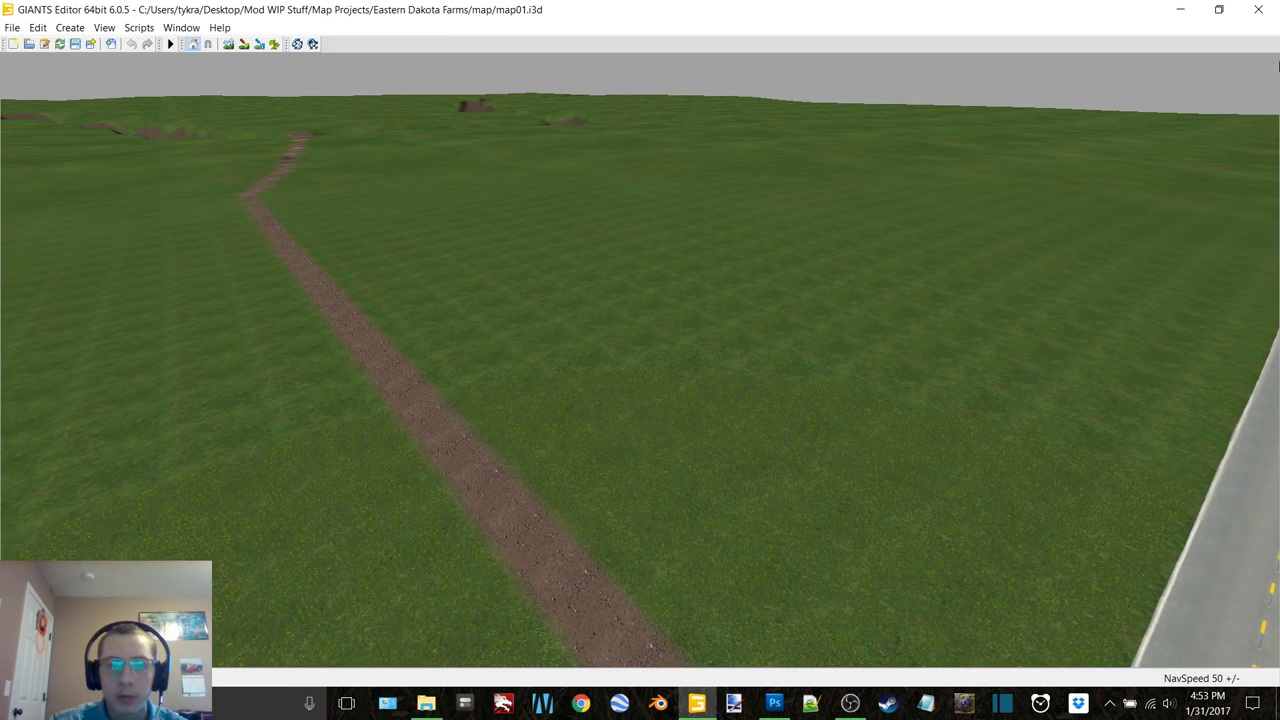
left_click(1258, 9)
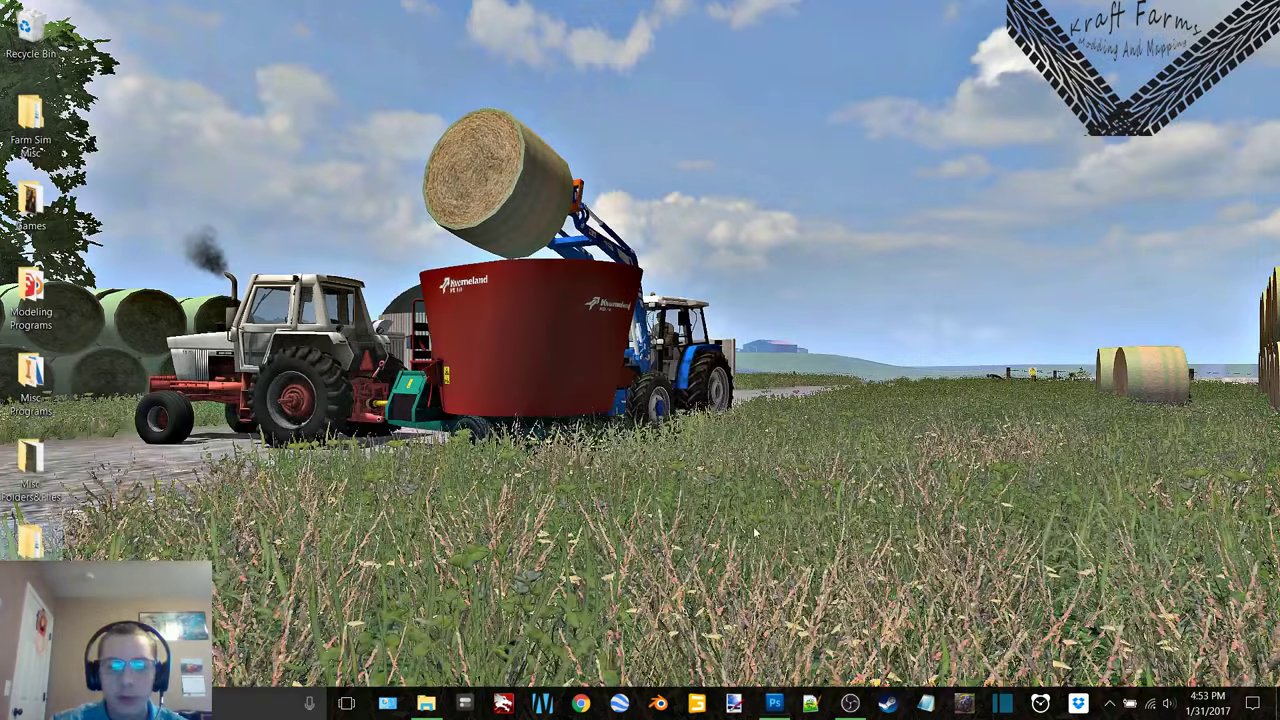
Step: Bring up the Eastern Dakota Farms folder in File Explorer and show its files in the details layout
left_click(426, 703)
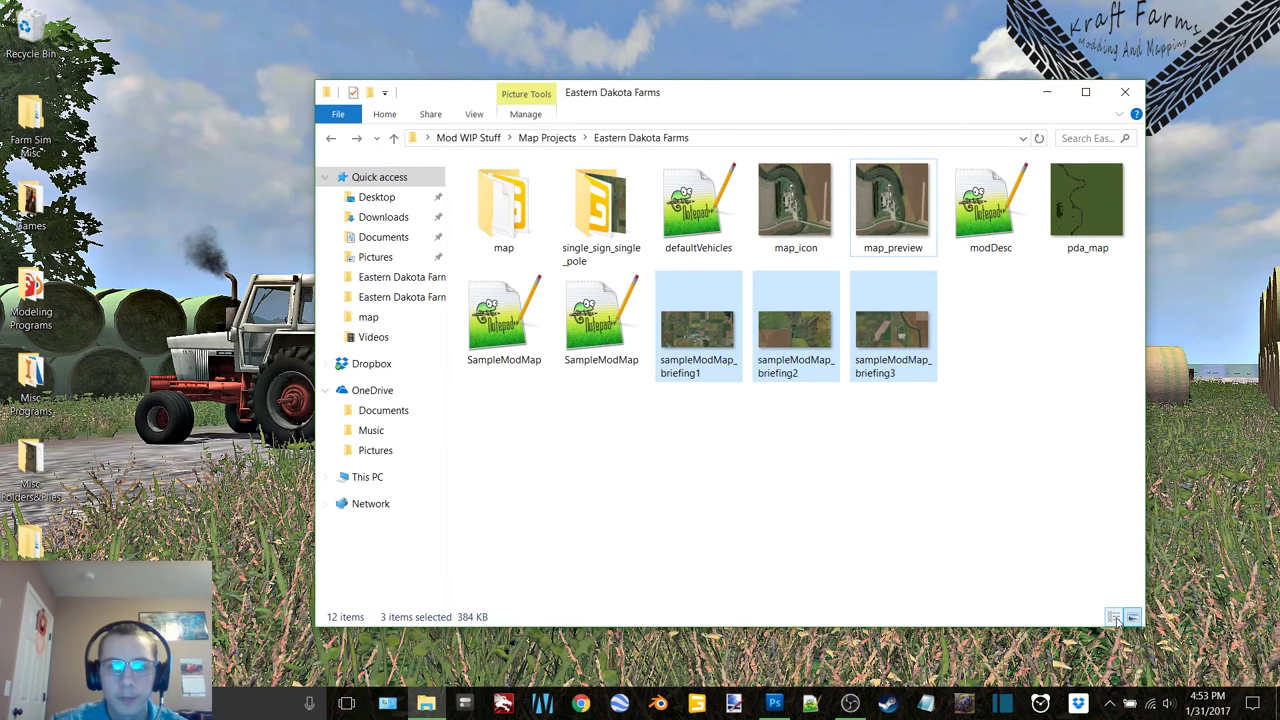
left_click(1117, 620)
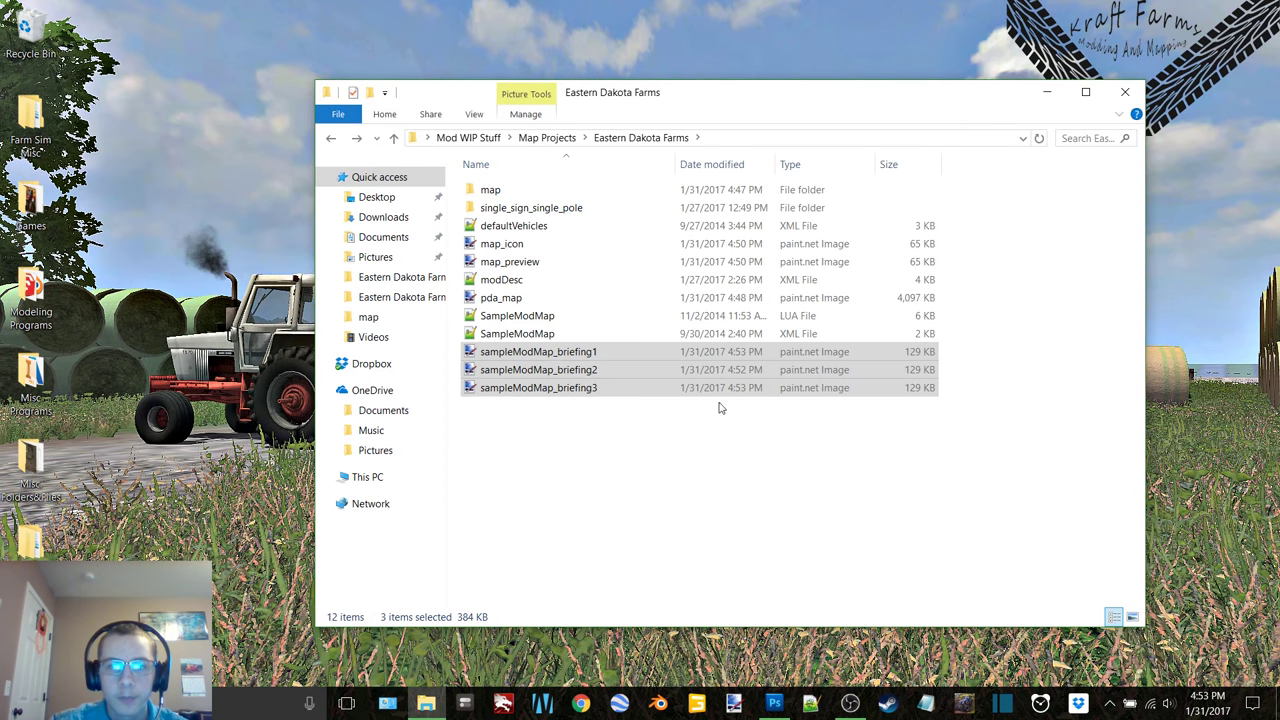
left_click(626, 506)
Step: Look through the files in the single_sign_single_pole folder in both layouts and return to the Eastern Dakota Farms folder
left_click(555, 208)
double_click(555, 208)
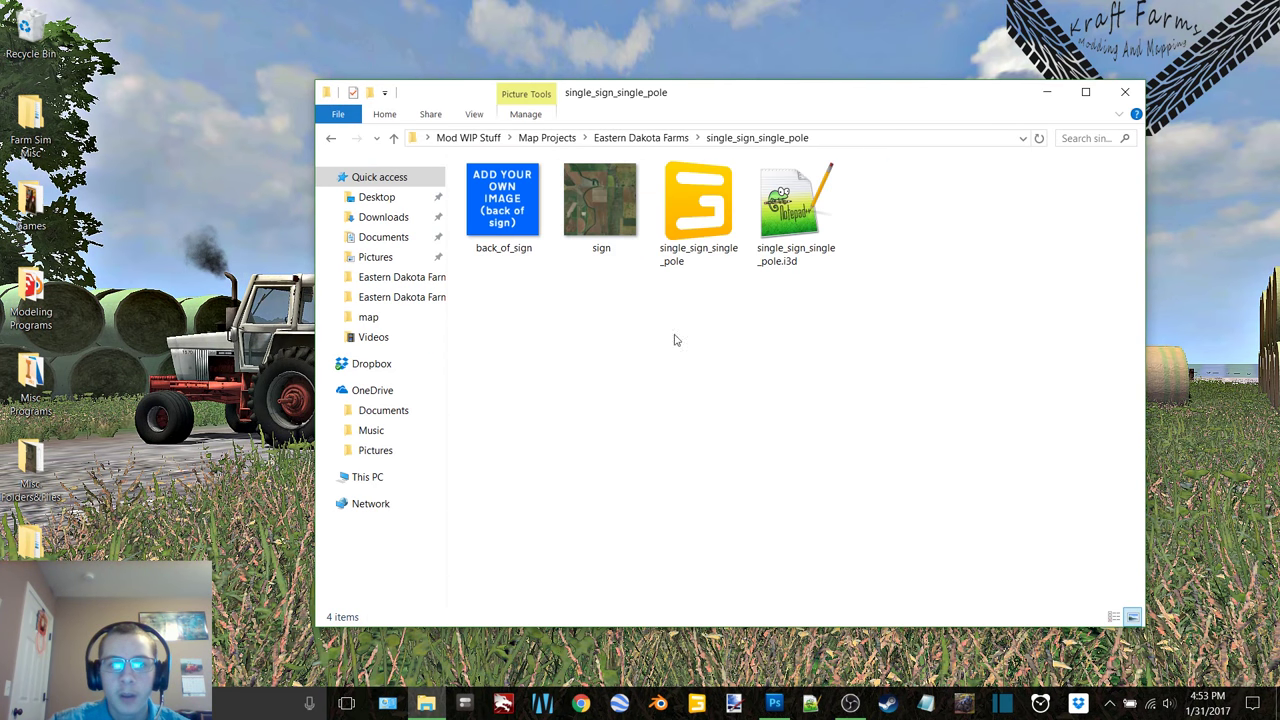
left_click(1114, 617)
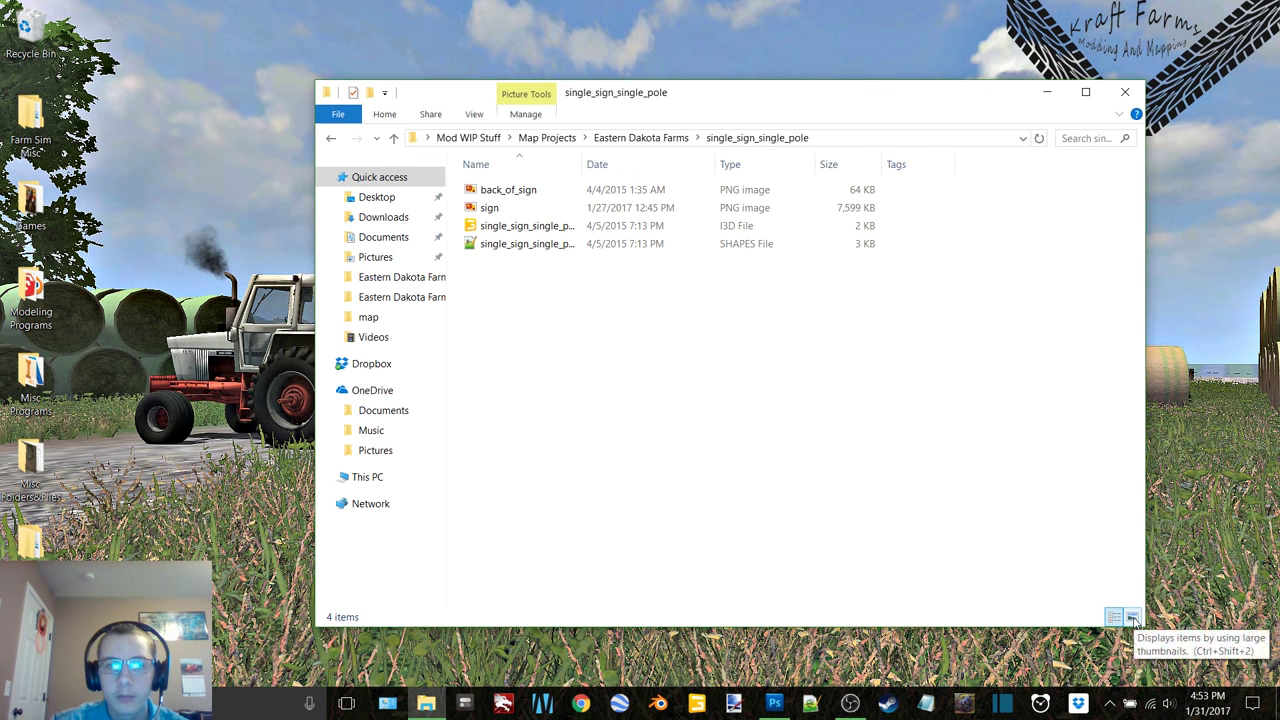
left_click(1133, 619)
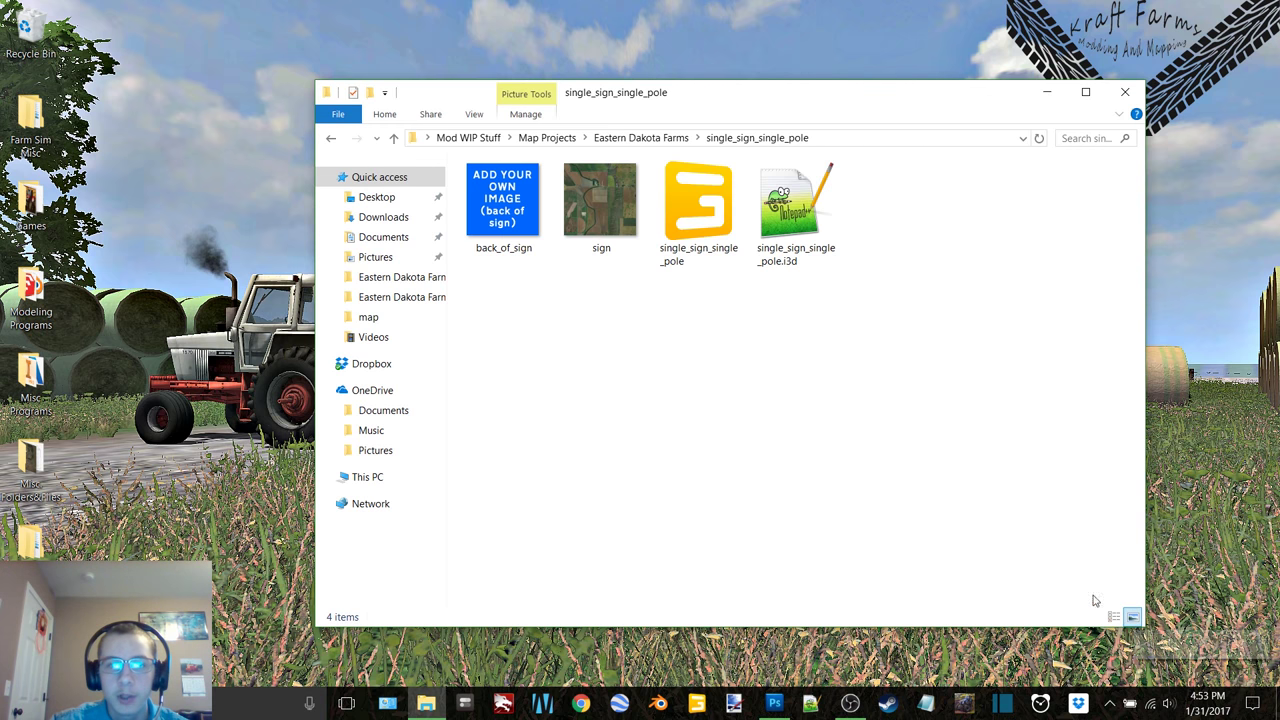
left_click(331, 138)
Step: Pack all the files and folders of Eastern Dakota Farms into one compressed (zipped) folder
left_click_drag(518, 492, 803, 190)
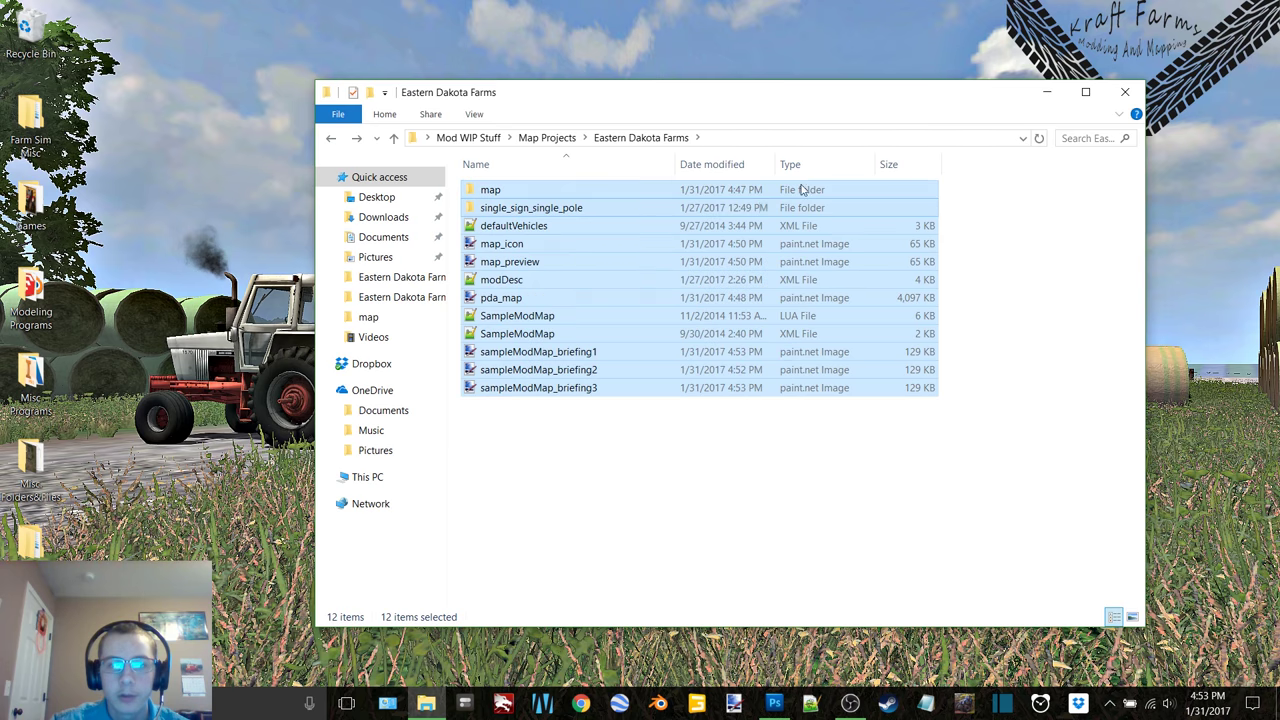
right_click(513, 245)
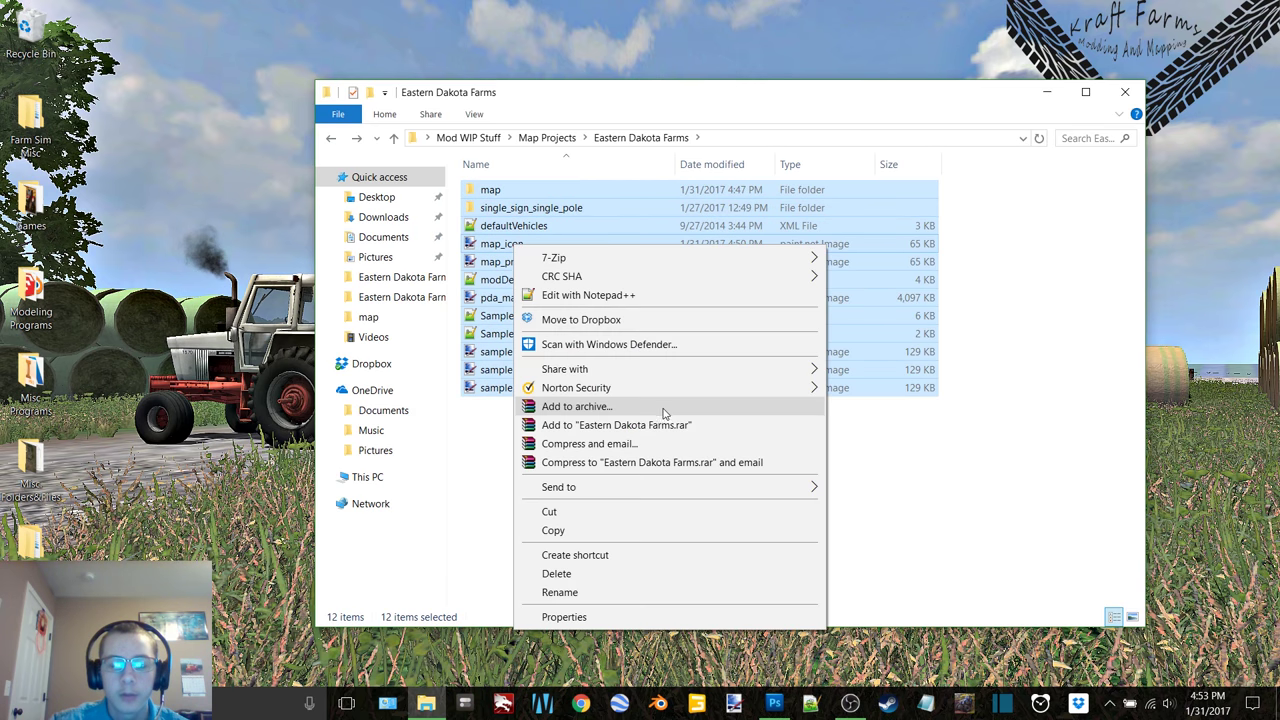
mouse_move(735, 487)
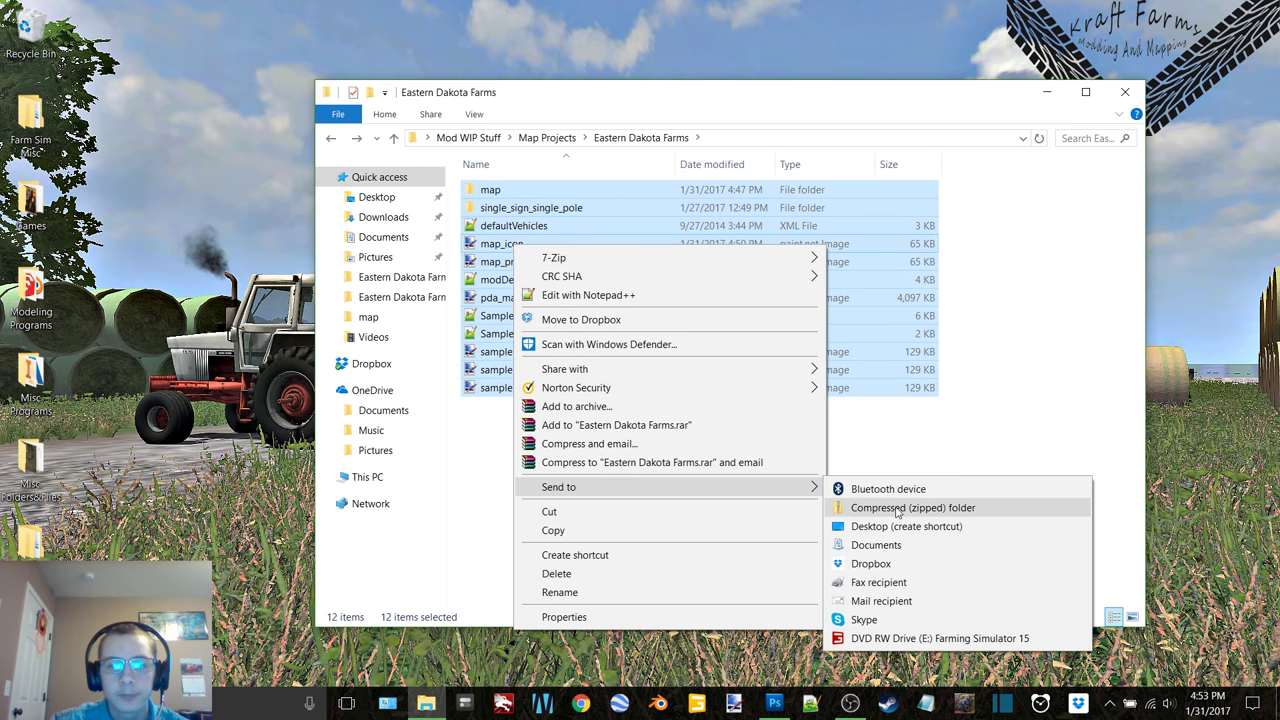
left_click(897, 509)
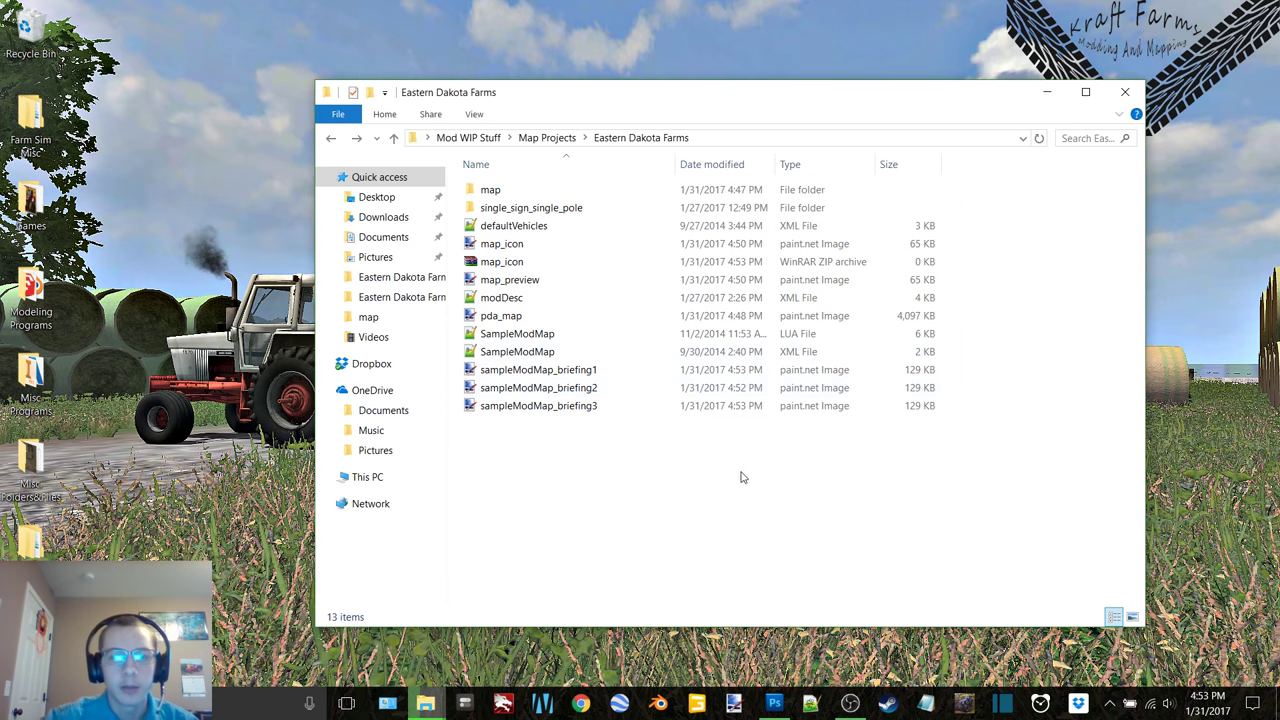
Step: Check the modDesc file in Notepad++, close it, and open the new ZIP archive's name for editing
double_click(557, 298)
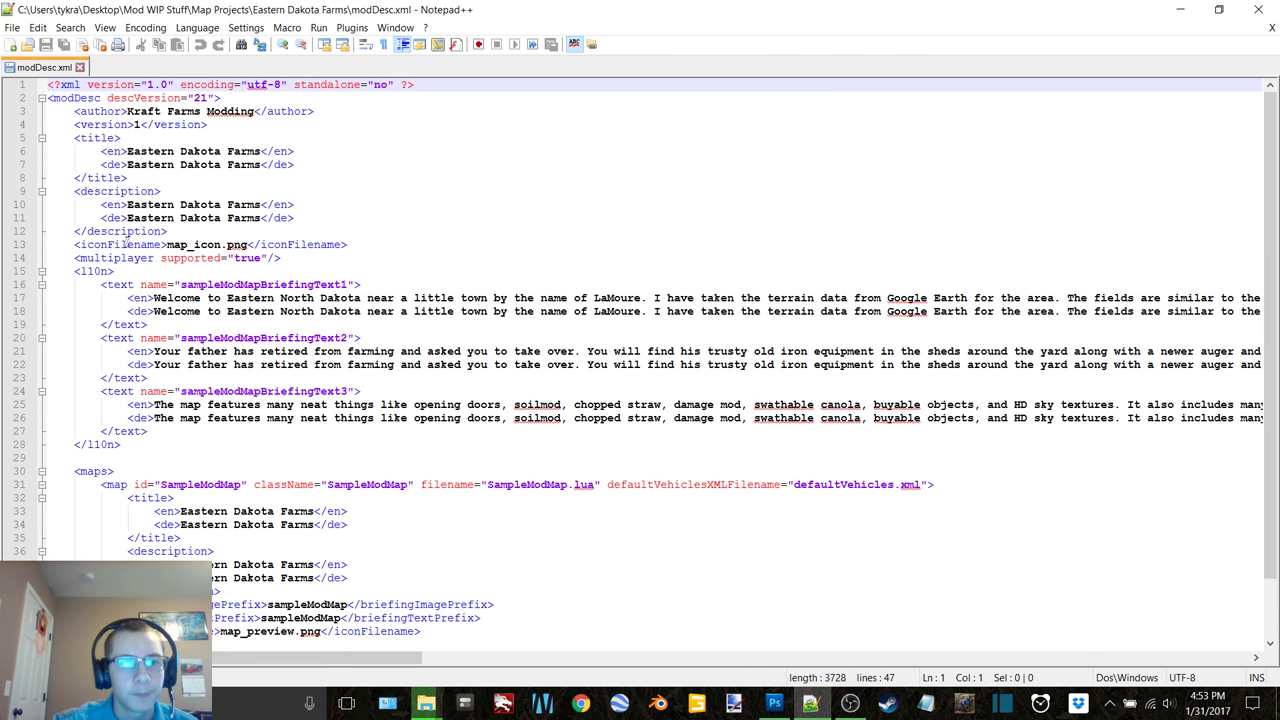
left_click(1259, 11)
left_click(652, 499)
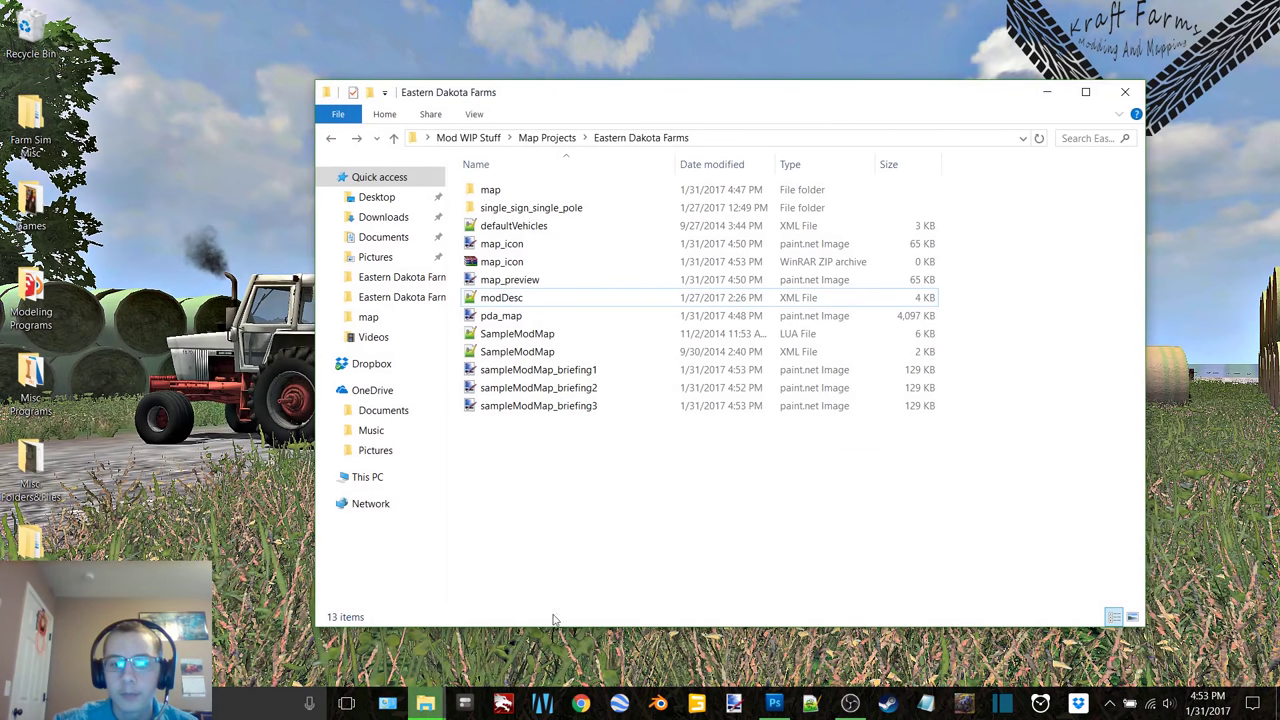
left_click(537, 262)
key("F2")
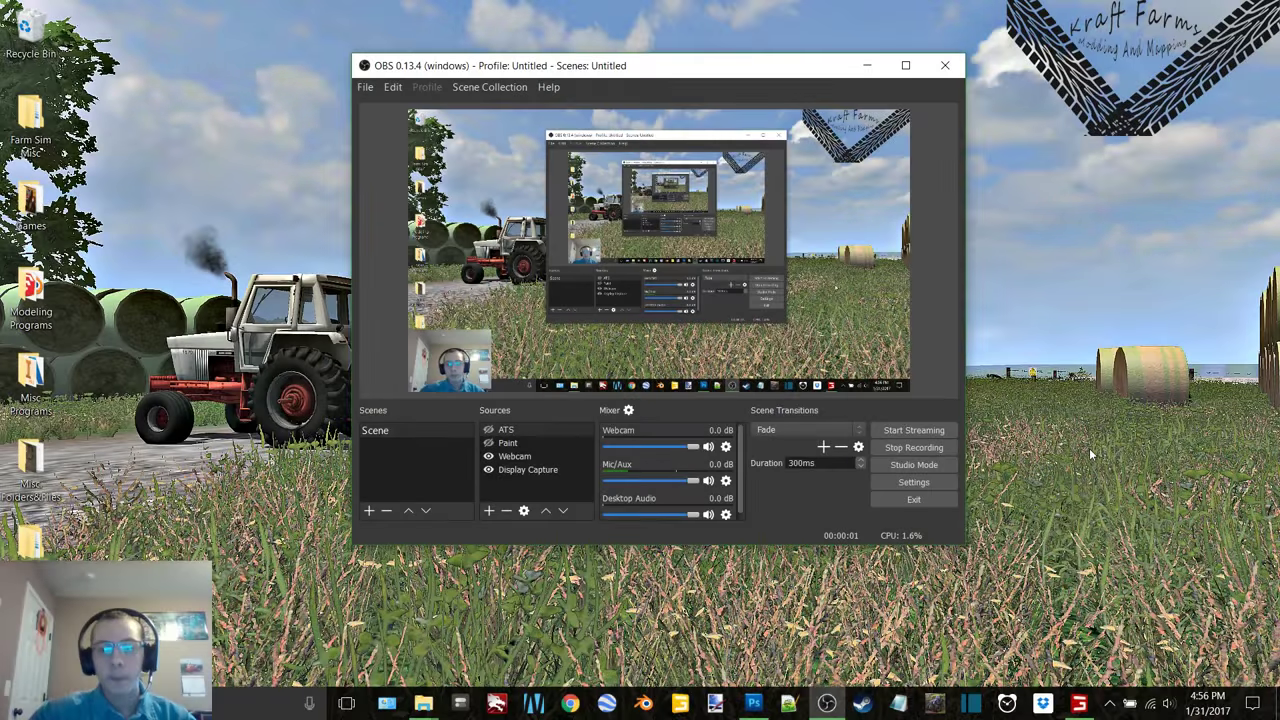
Step: Switch to Farming Simulator 15 and start a new career in an unused savegame slot
left_click(1077, 706)
left_click(428, 295)
scroll(735, 390, "down", 14)
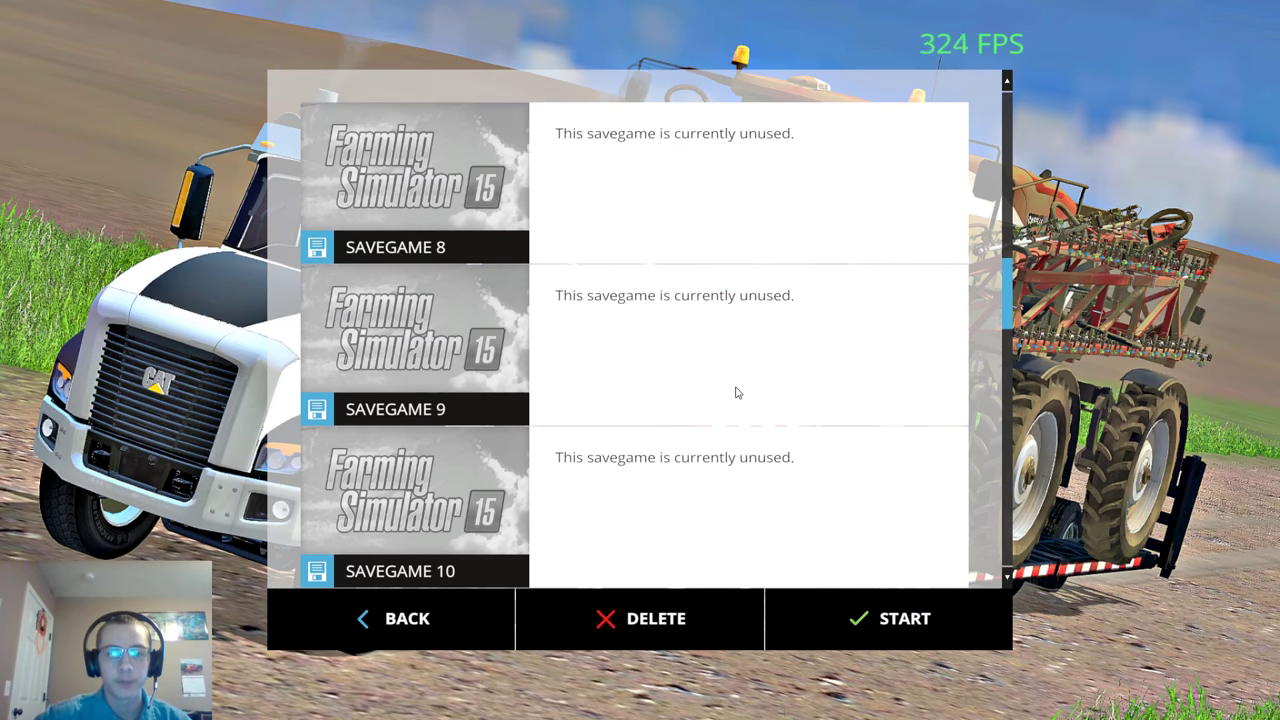
scroll(735, 392, "down", 3)
double_click(724, 348)
left_click(692, 272)
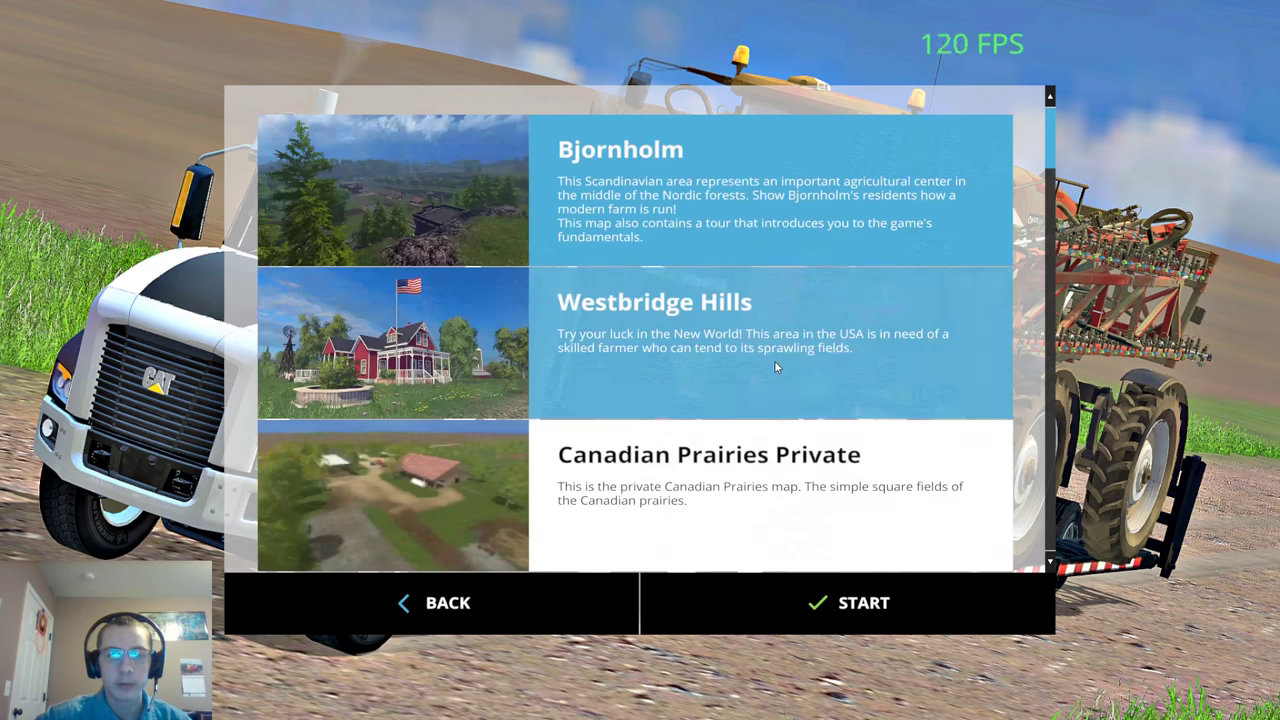
Step: Load the Eastern Dakota Farms map and start the game, declining Courseplay's automatic field scan
scroll(775, 365, "down", 2)
scroll(775, 369, "down", 1)
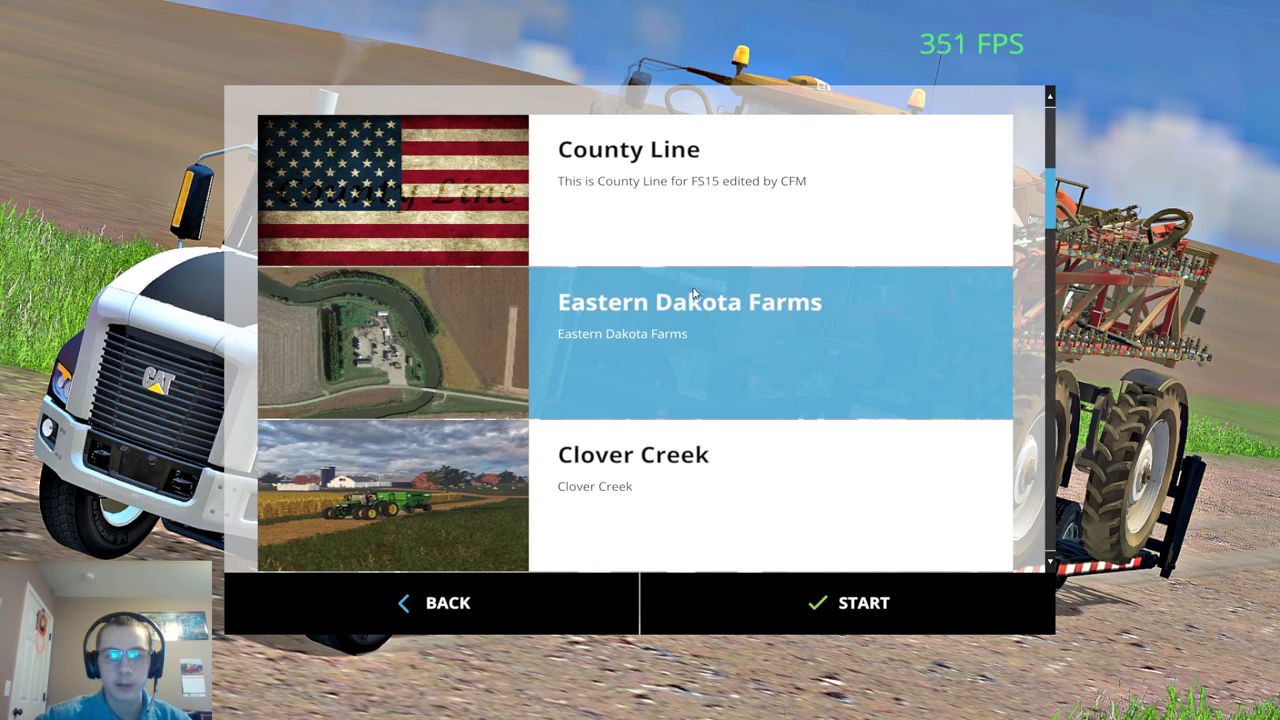
double_click(776, 377)
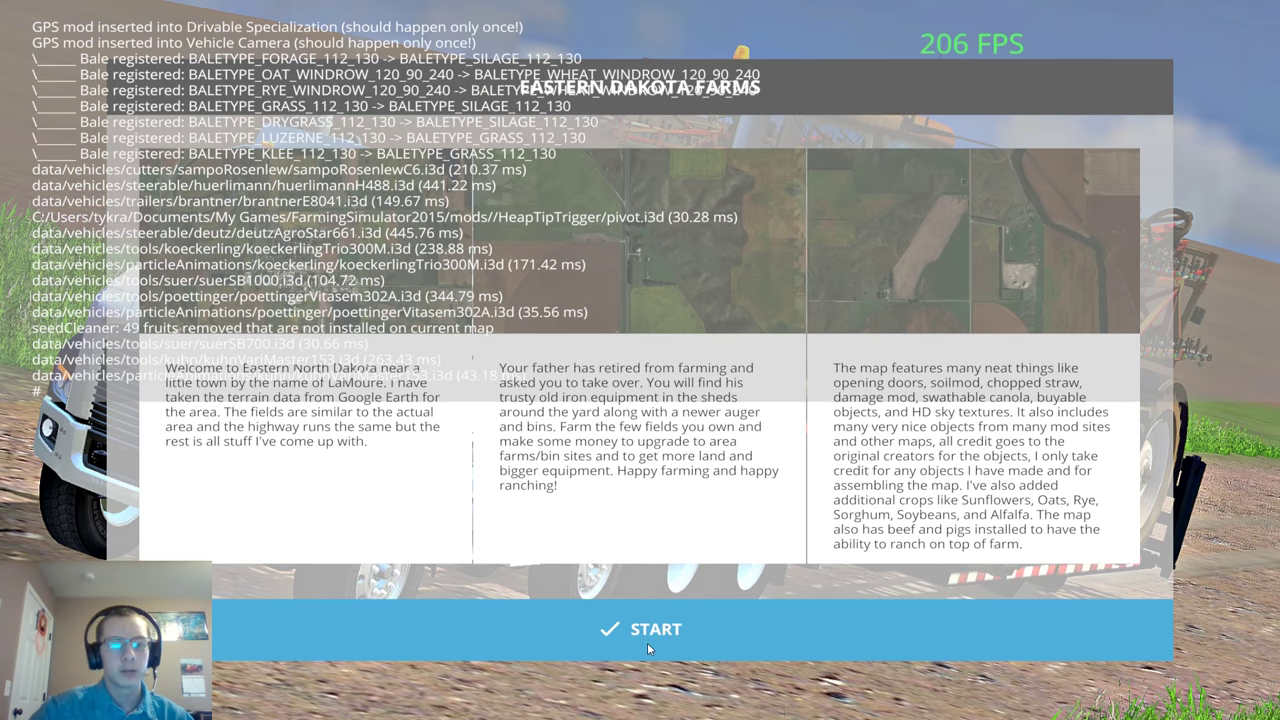
left_click(647, 643)
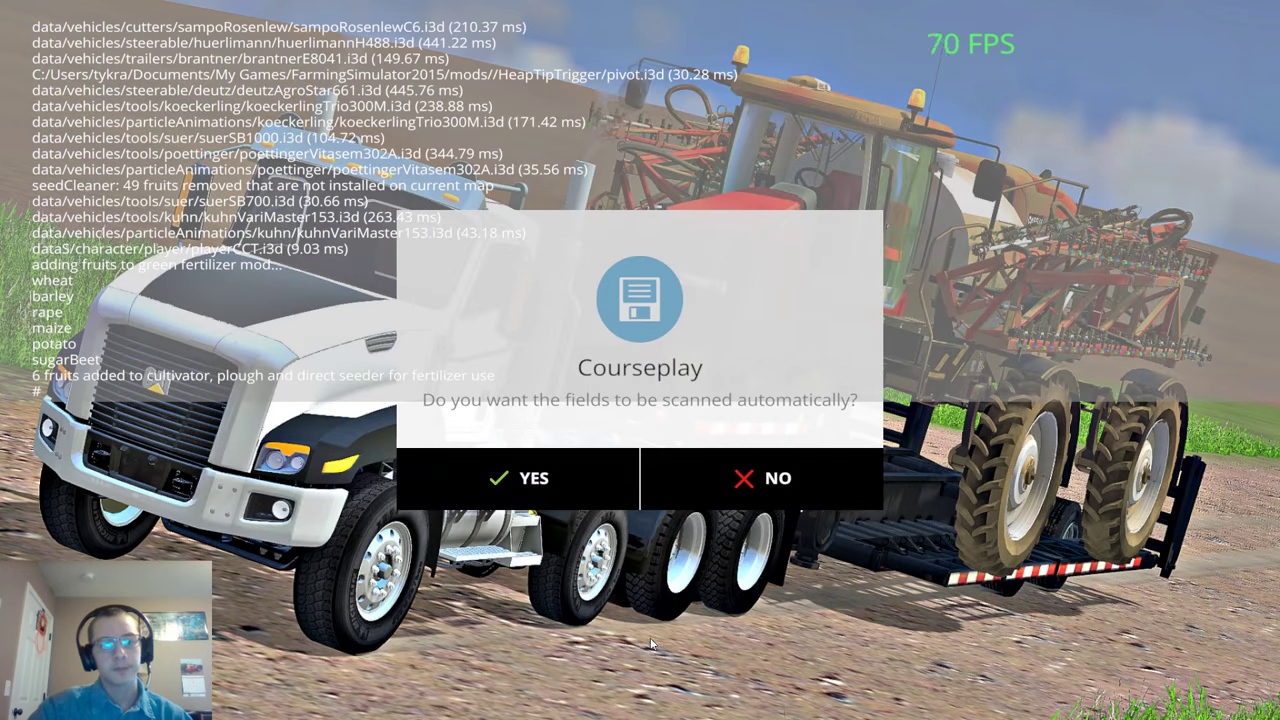
left_click(727, 492)
left_click(655, 674)
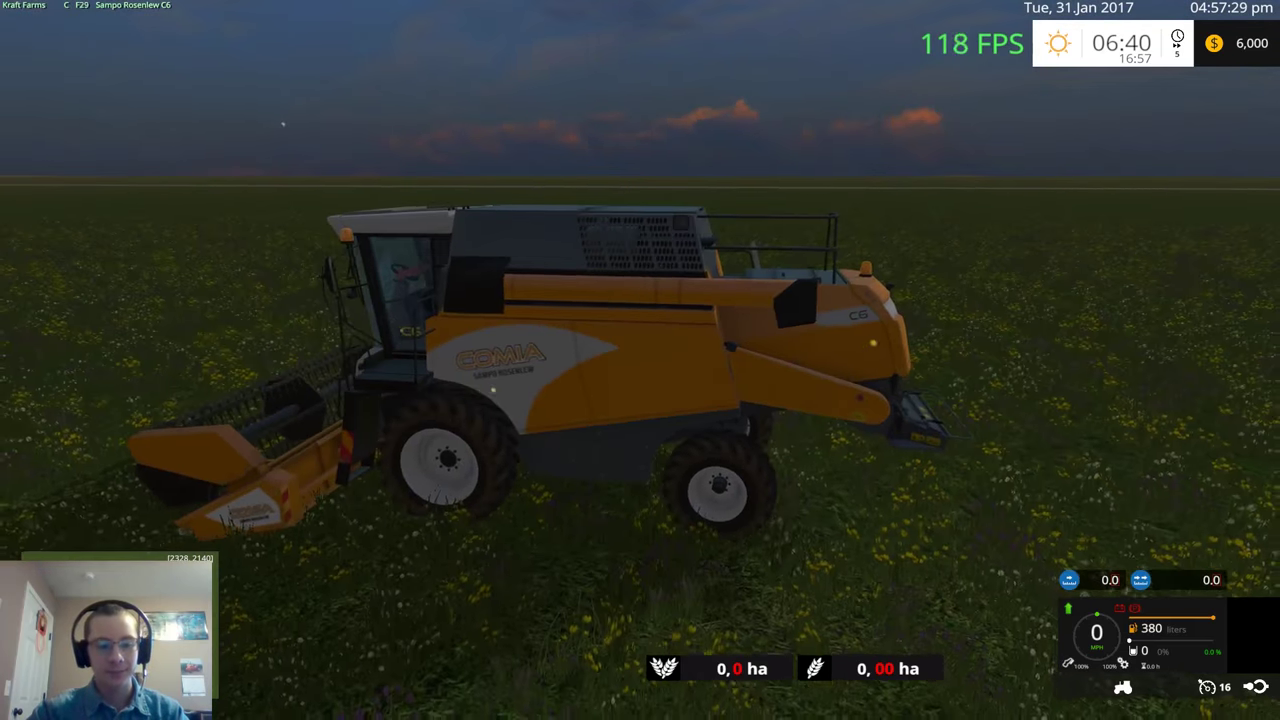
Step: Switch from the Sampo Rosenlew C6 combine to the Deutz AgroStar 6.61 tractor
key("Tab")
key("Tab")
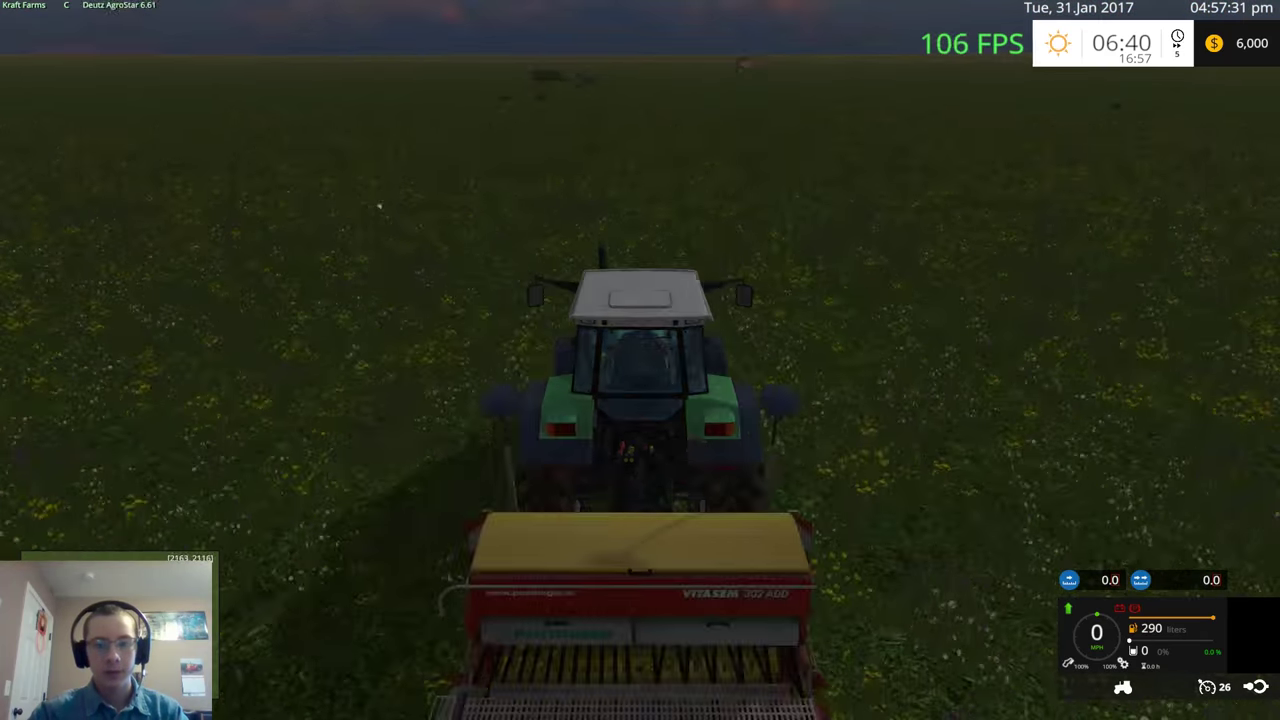
Step: Switch to the Sampo Rosenlew C6 combine, get out of it, and slow the timescale to real time
key("Tab")
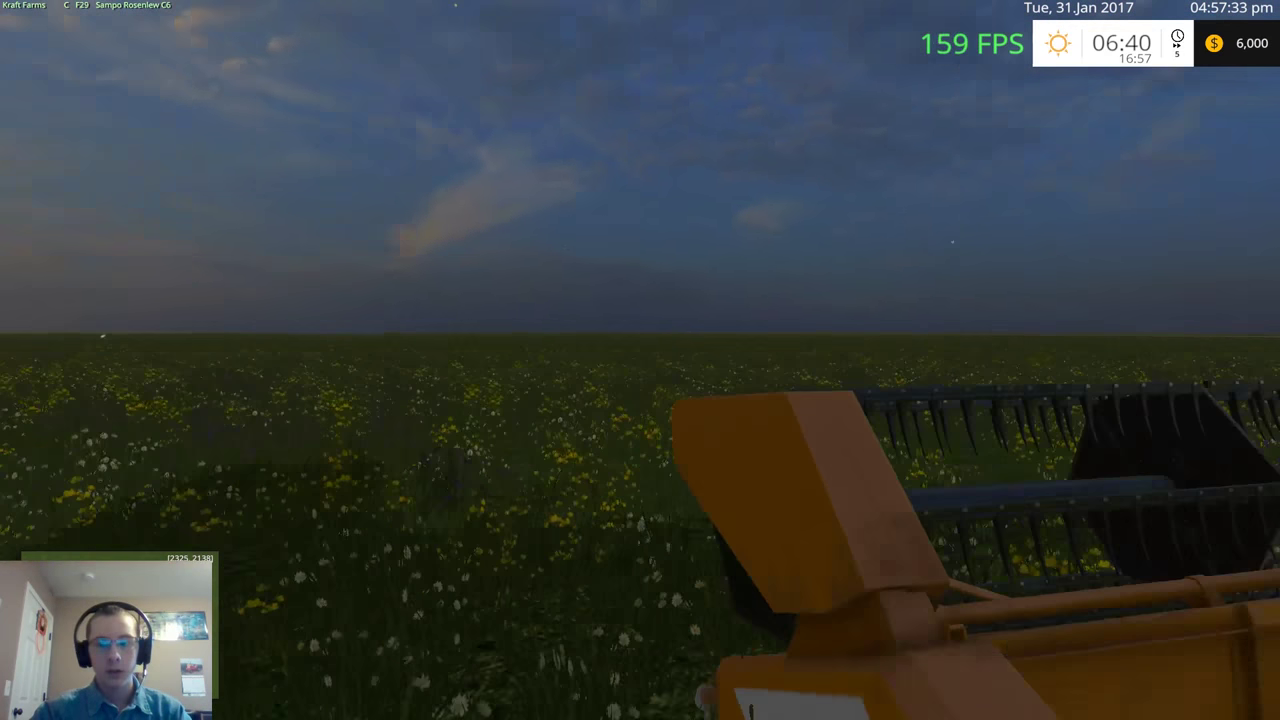
key("e")
key("7")
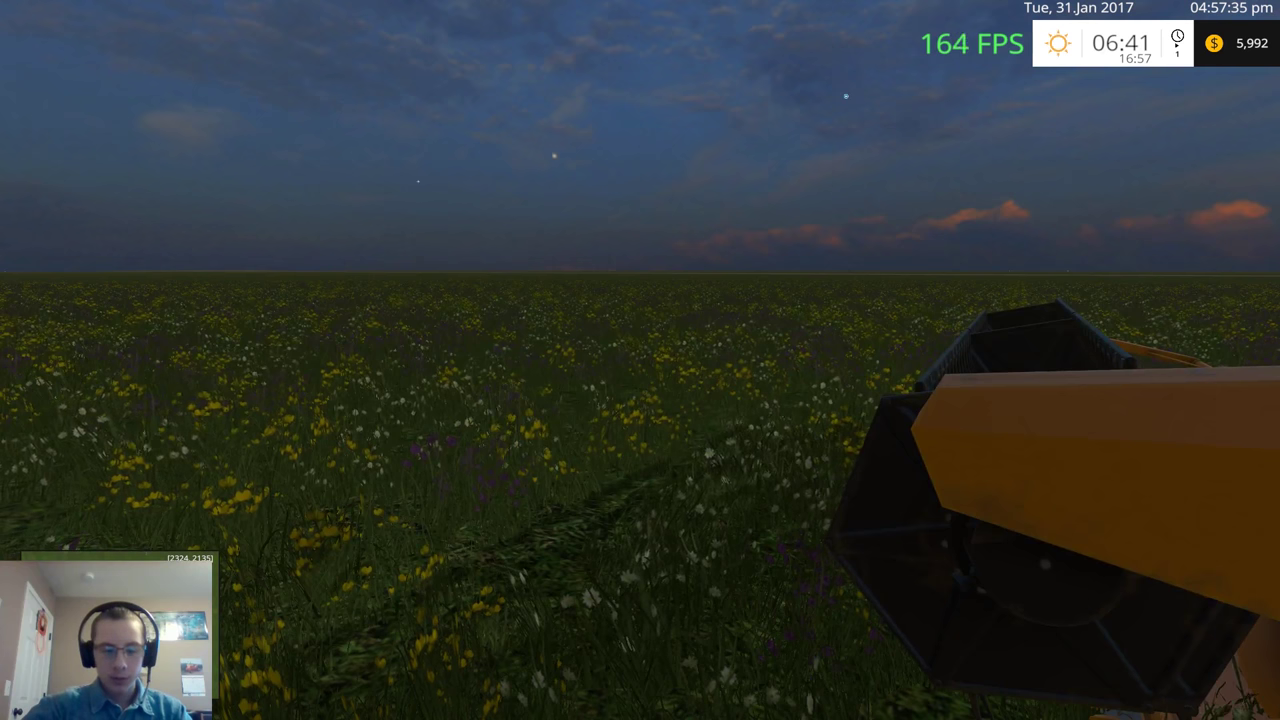
Step: Add $4,000,000 to the farm's balance with the money cheat
key("alt+m")
key("alt+m")
key("alt+m")
key("alt+m")
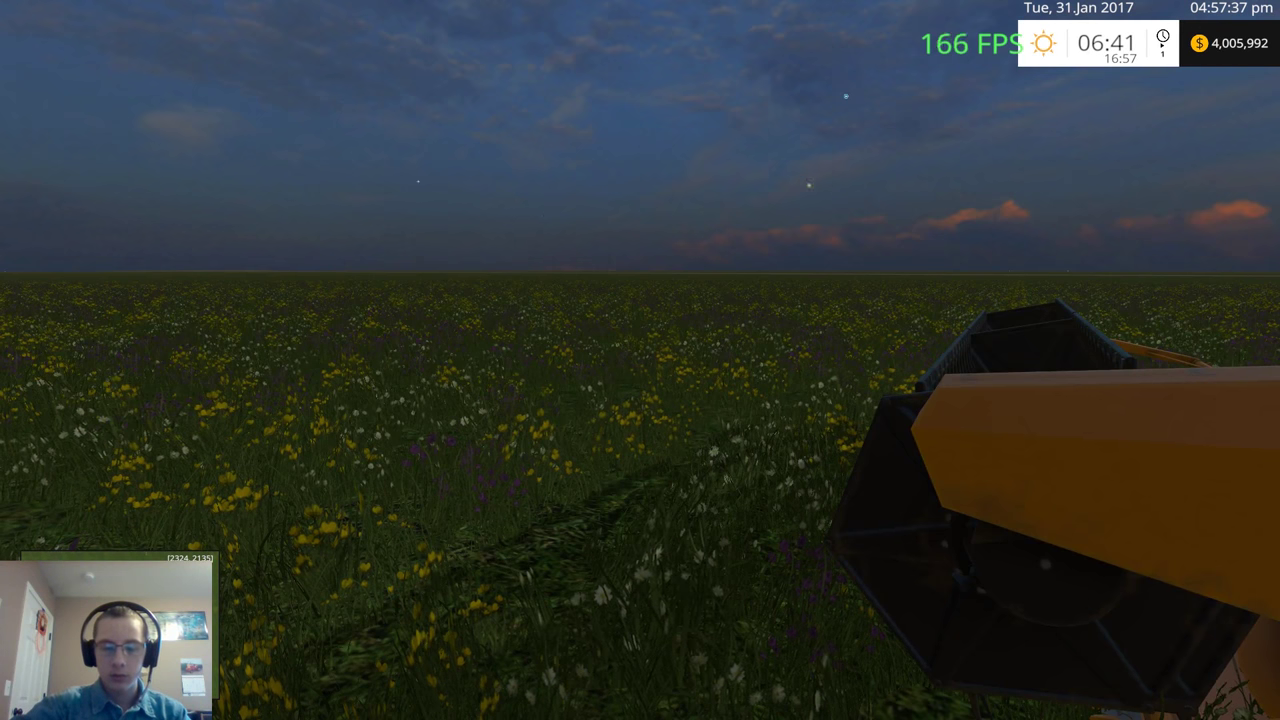
Step: Open the shop and choose the Cars category among the mod vehicles
key("p")
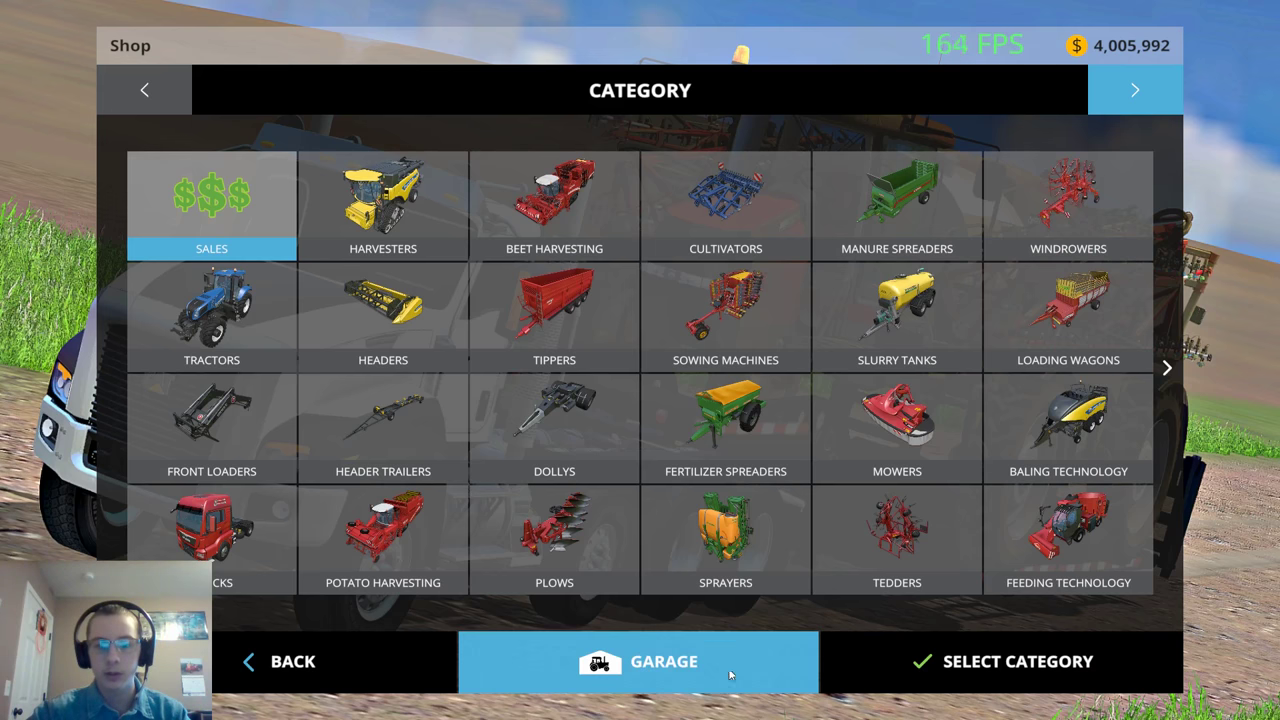
left_click(1142, 95)
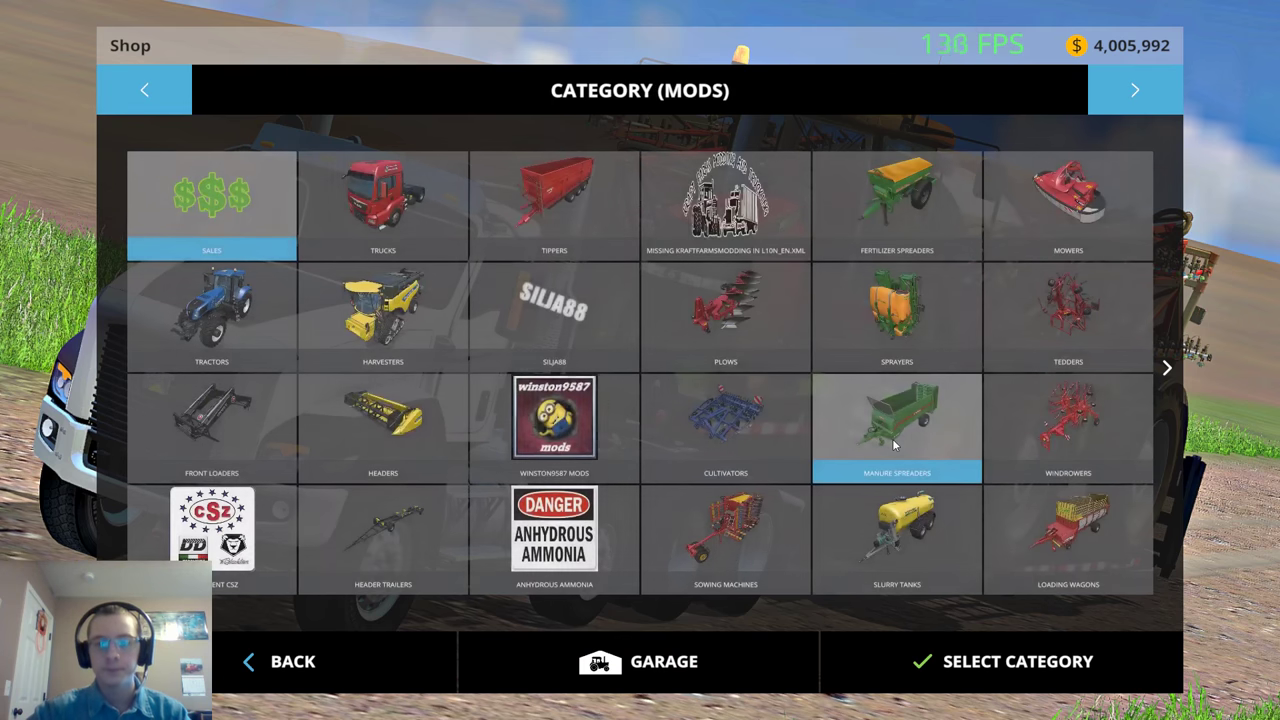
scroll(930, 425, "down", 1)
left_click(914, 321)
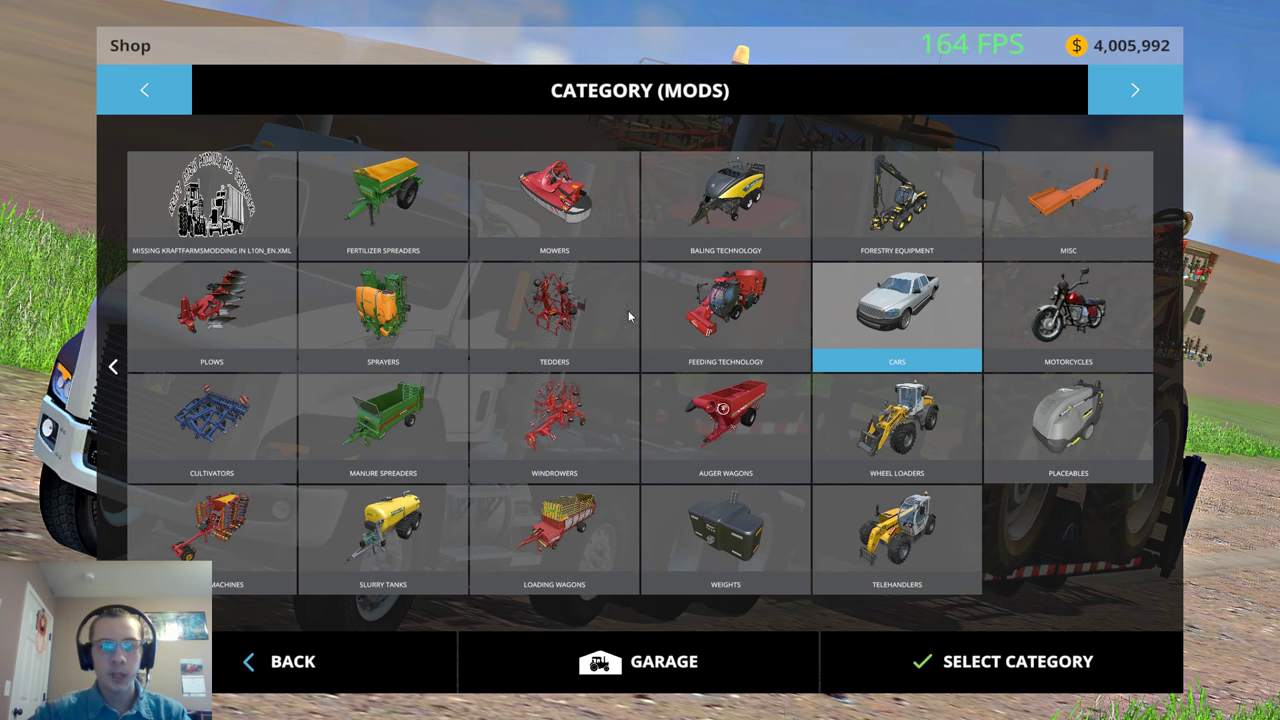
Step: Browse the modded cars, buy the Chevy Silverado 3500HD, and leave the shop
scroll(624, 276, "down", 12)
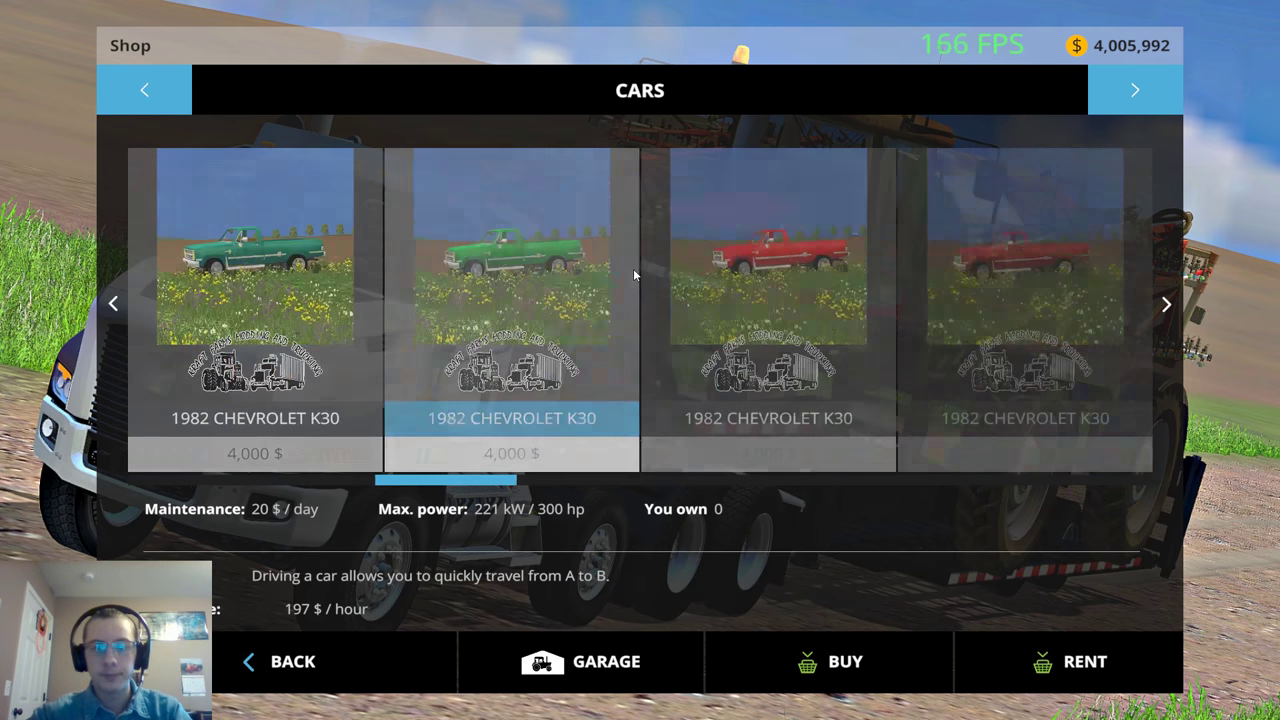
scroll(635, 266, "down", 10)
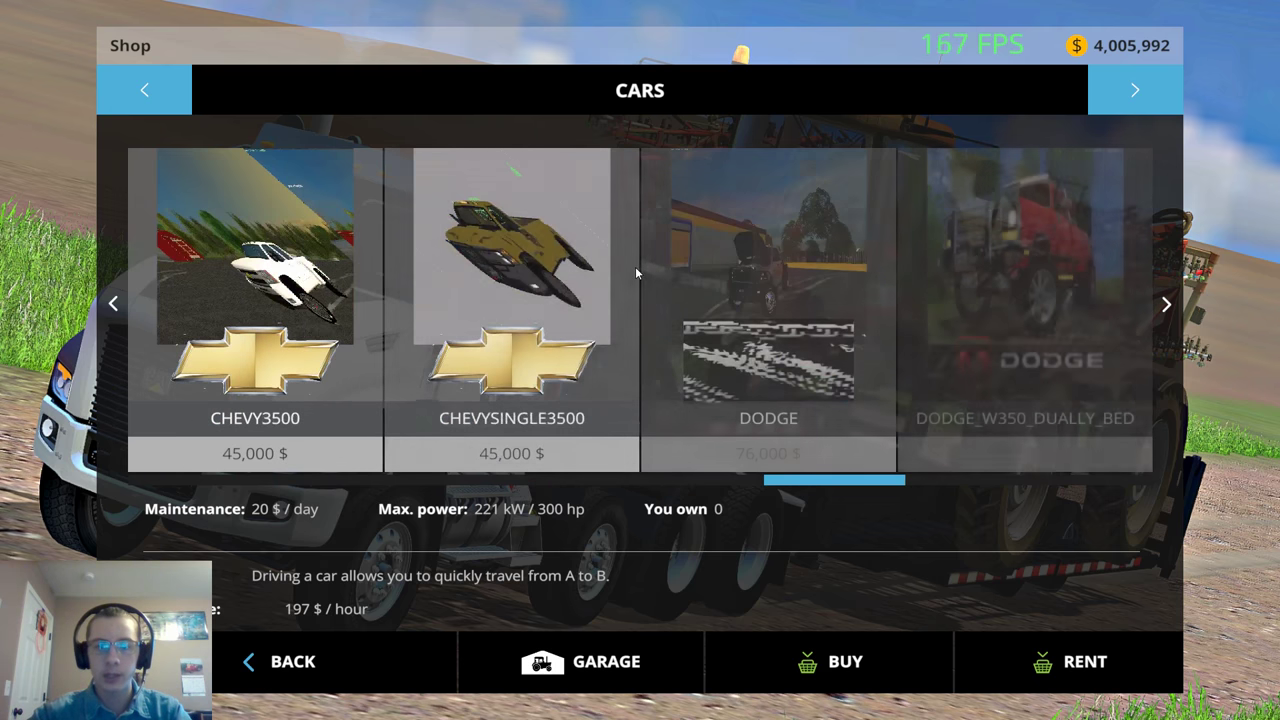
scroll(640, 262, "down", 2)
scroll(640, 262, "up", 15)
scroll(640, 266, "up", 9)
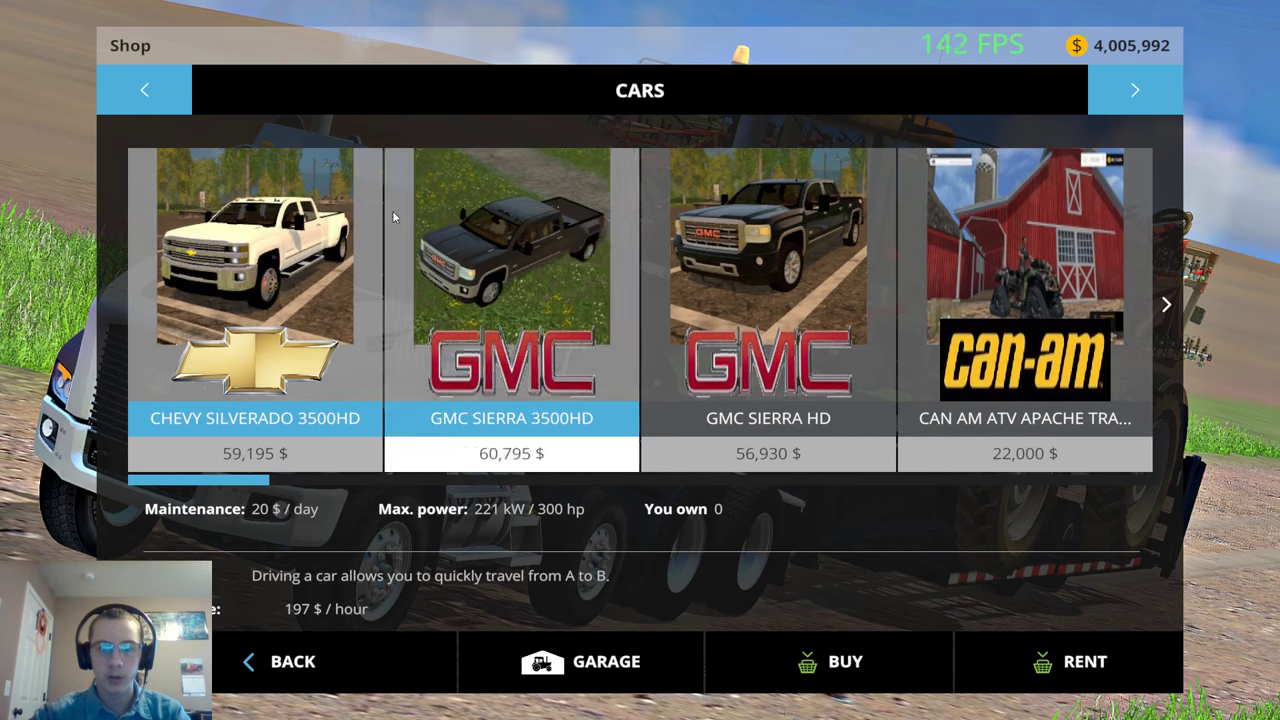
double_click(313, 221)
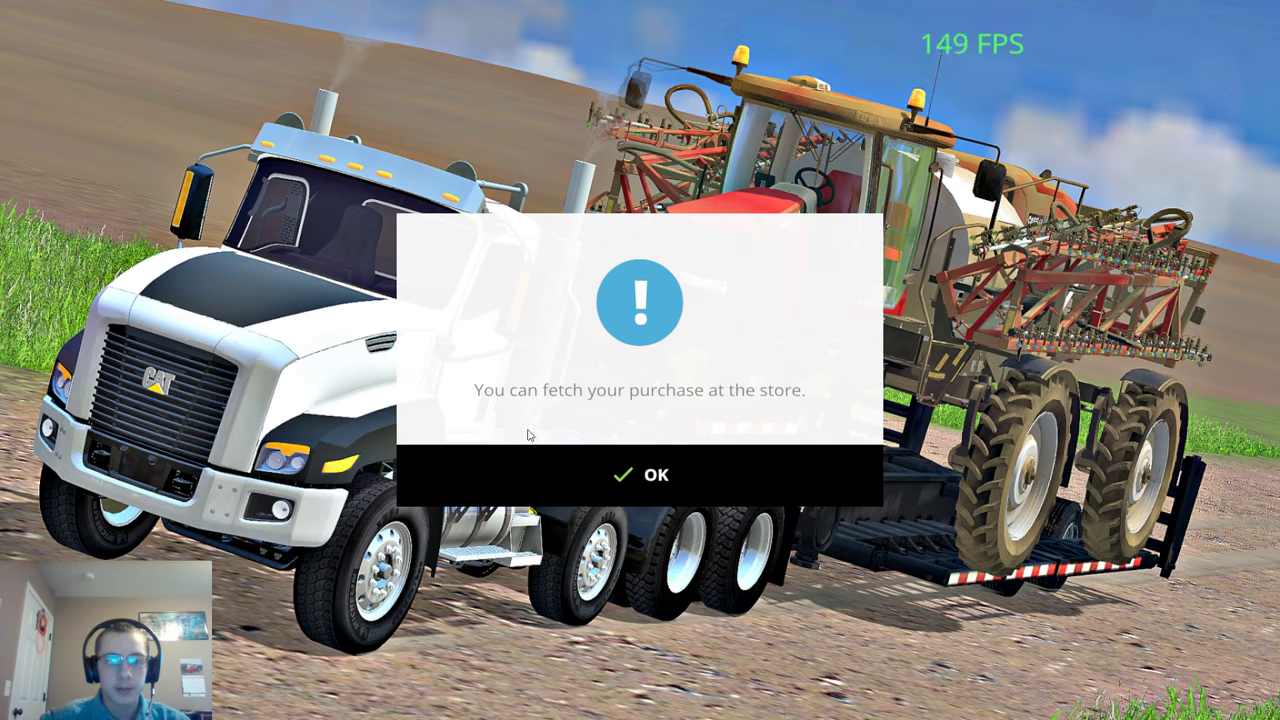
key("Escape")
key("Escape")
key("Escape")
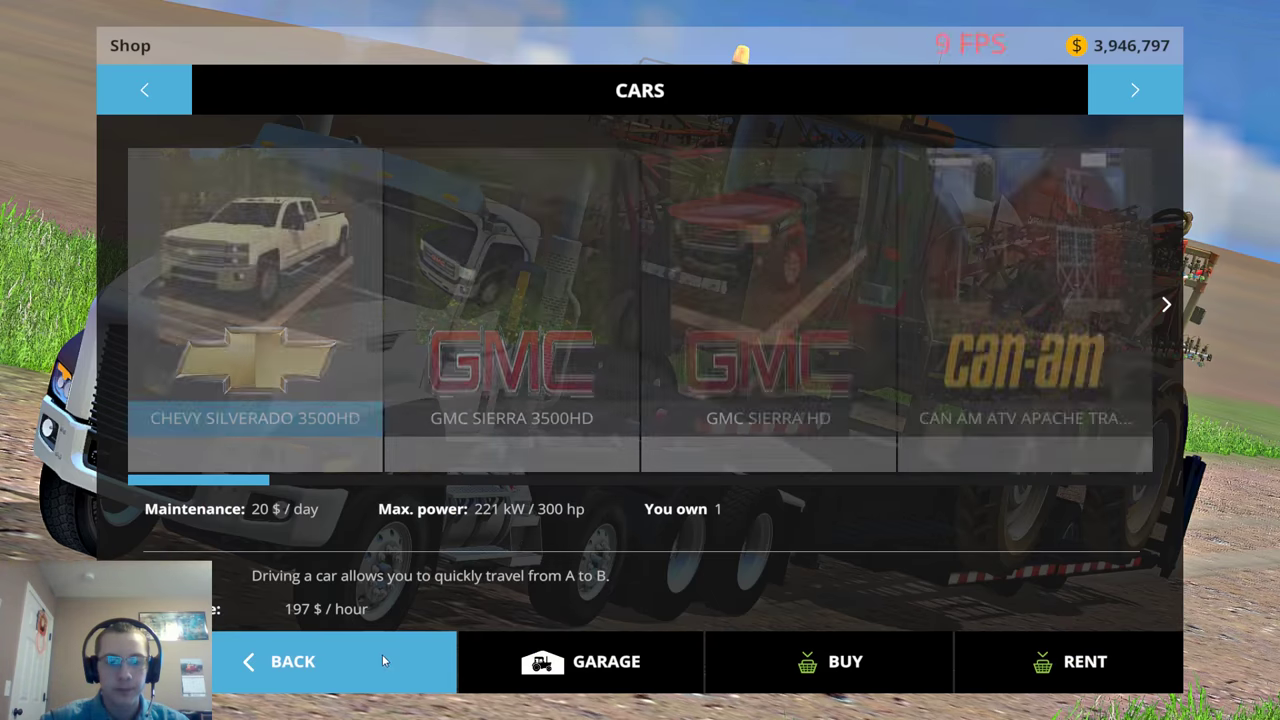
Step: Switch to the newly bought Chevy Silverado 3500HD pickup
key("Tab")
key("Tab")
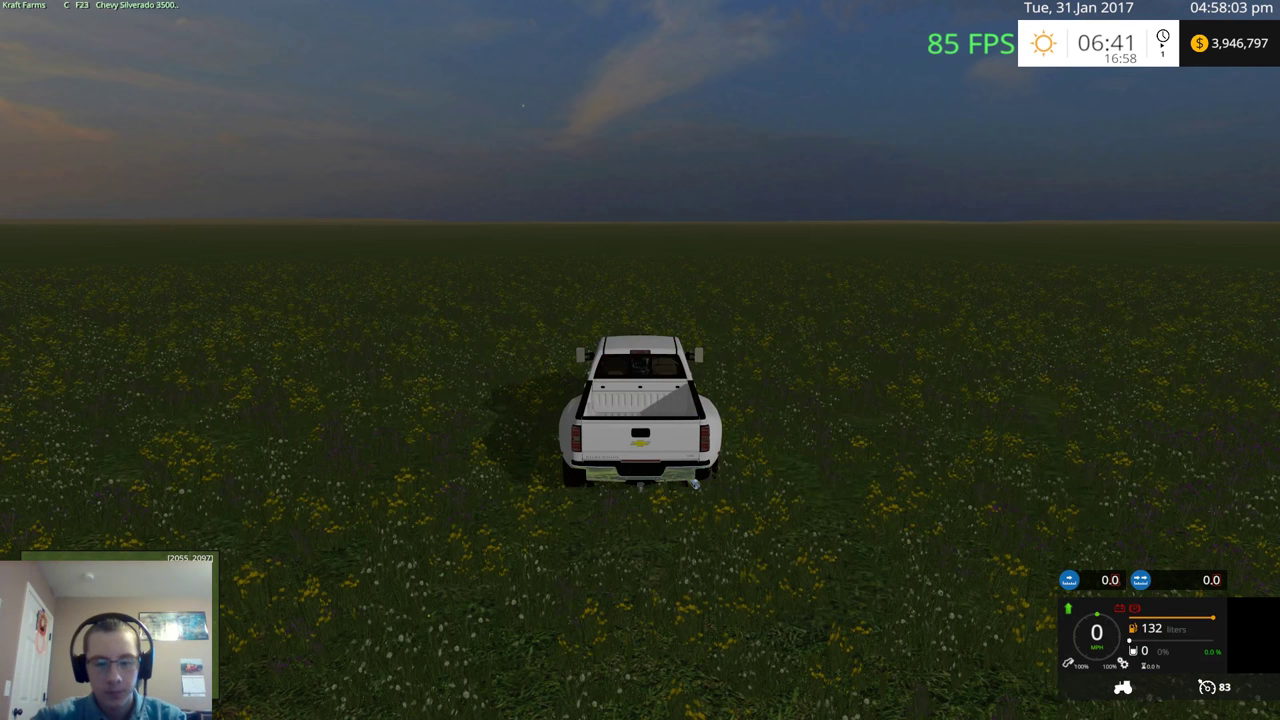
key("1")
key("1")
Step: Check the map's new briefing images and texts and glance at the game settings, then return to the game
key("Escape")
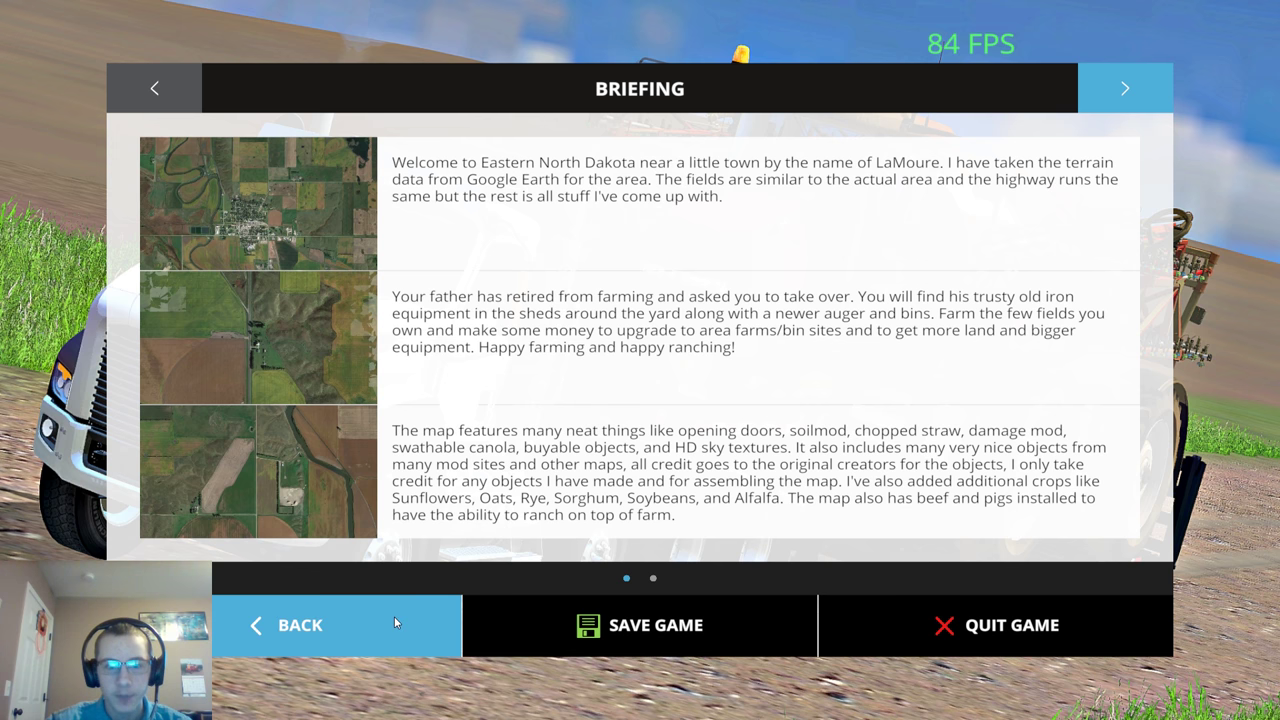
left_click(1123, 100)
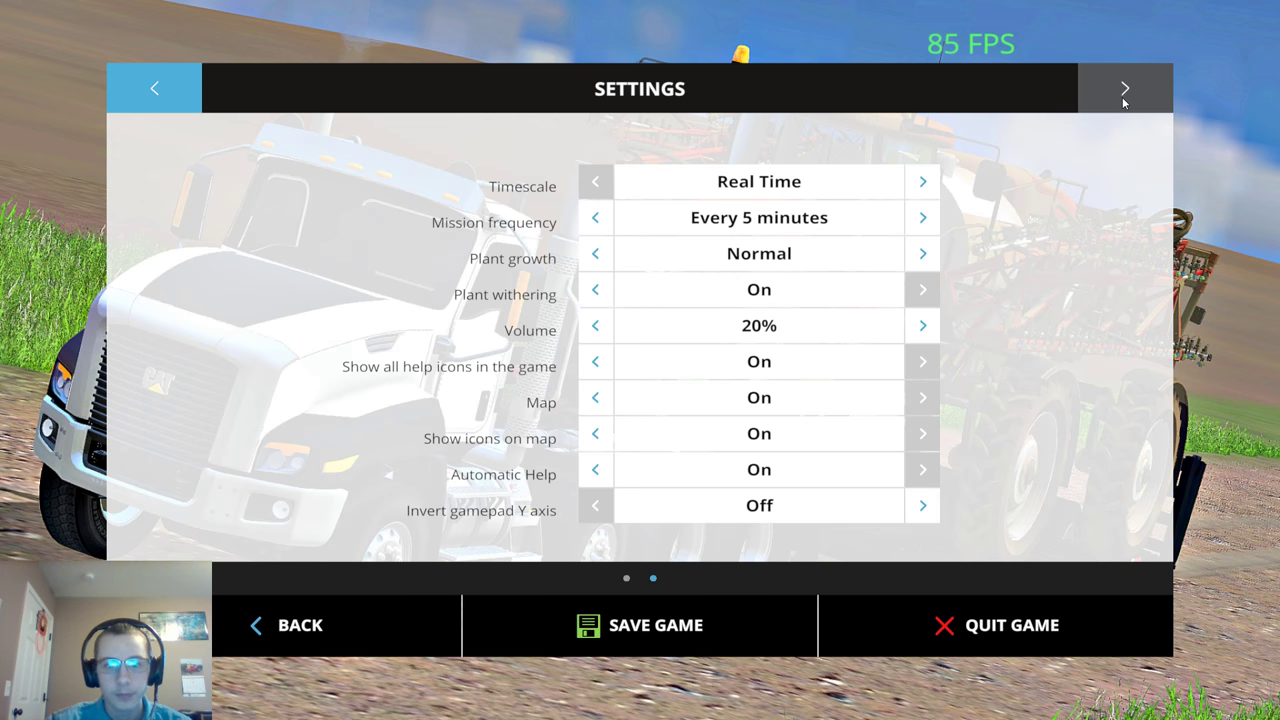
left_click(170, 105)
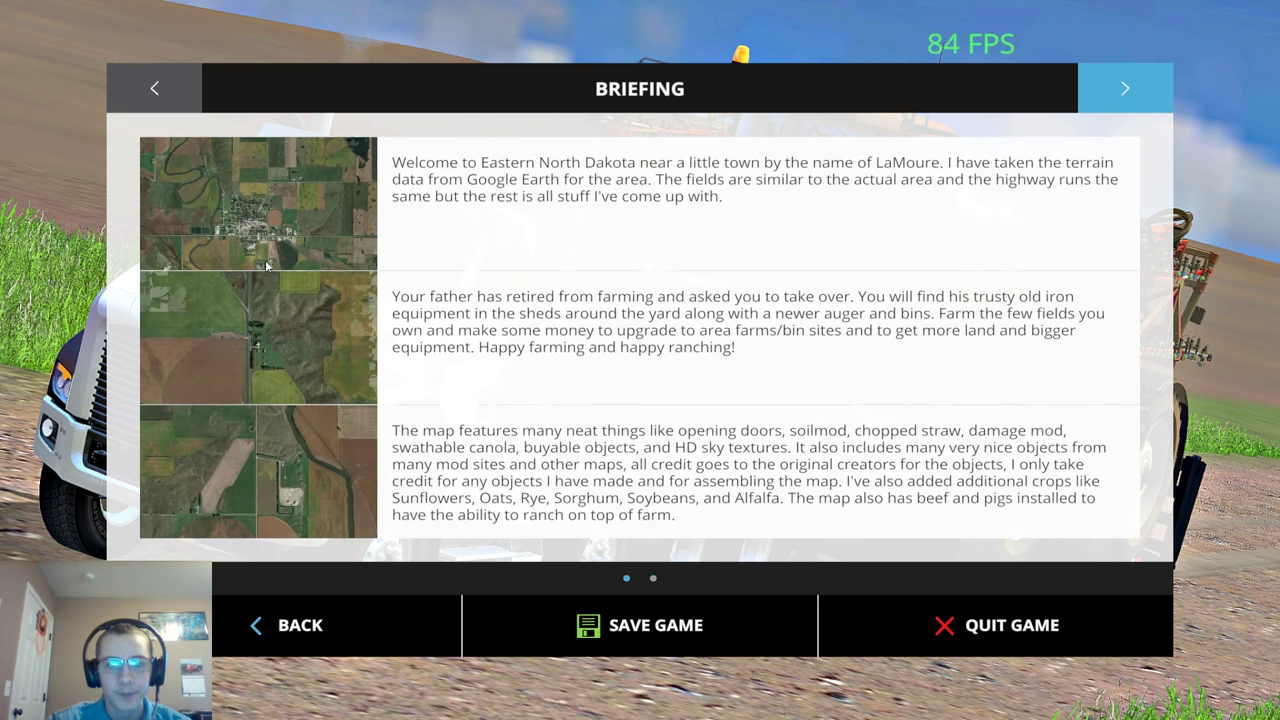
left_click(384, 629)
Step: Examine the map image in the vehicle selection and growth views, with the vehicle filter set to Harvesters, and close the overview
key("Escape")
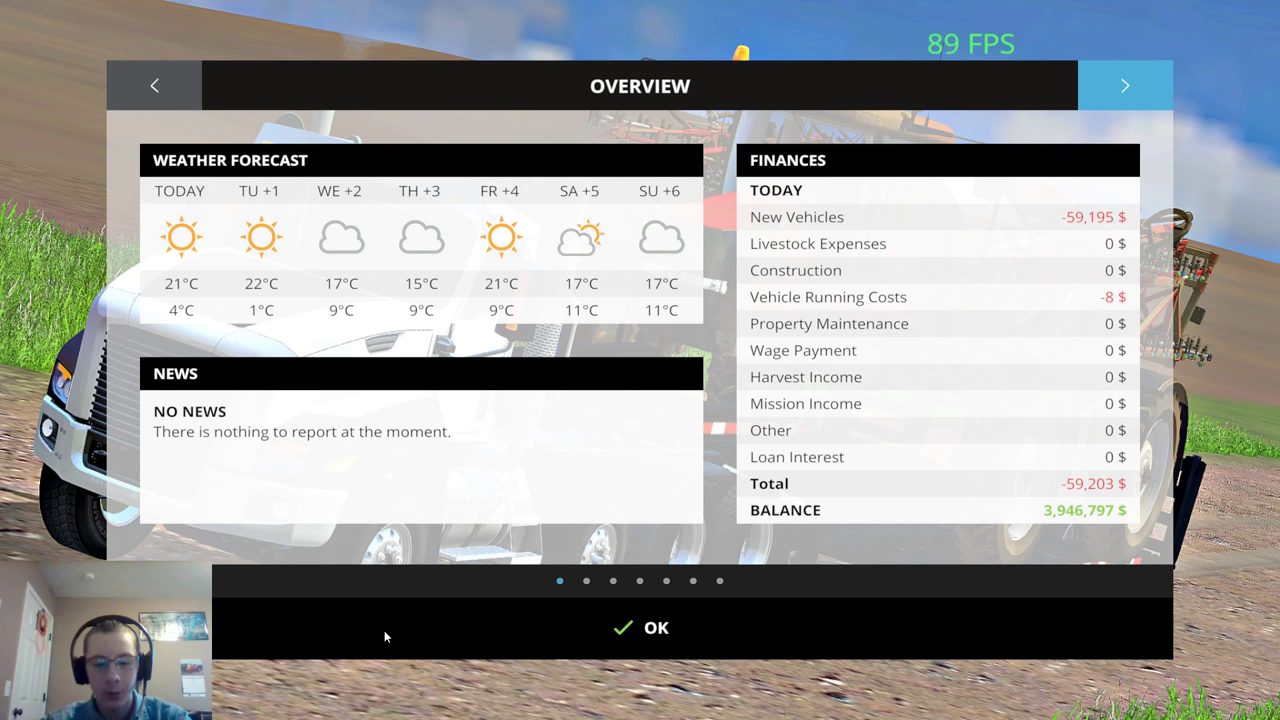
left_click(1092, 85)
left_click(1092, 85)
left_click(1092, 85)
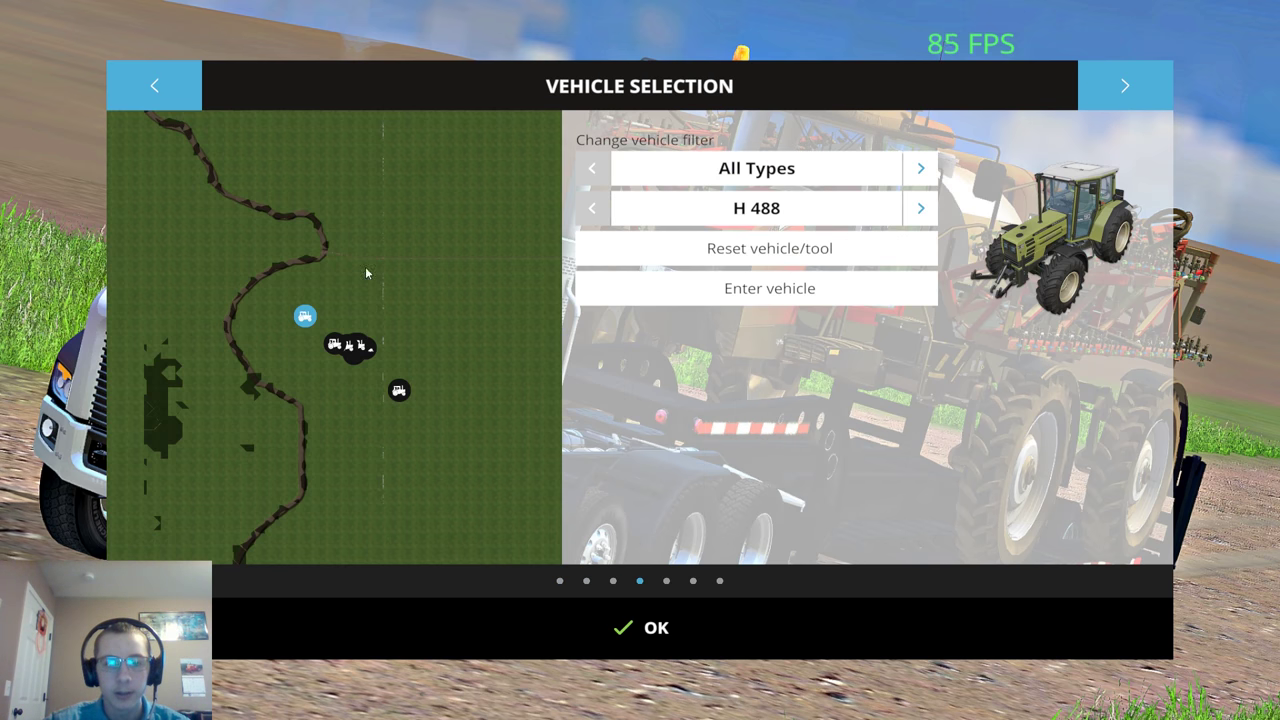
left_click(1150, 92)
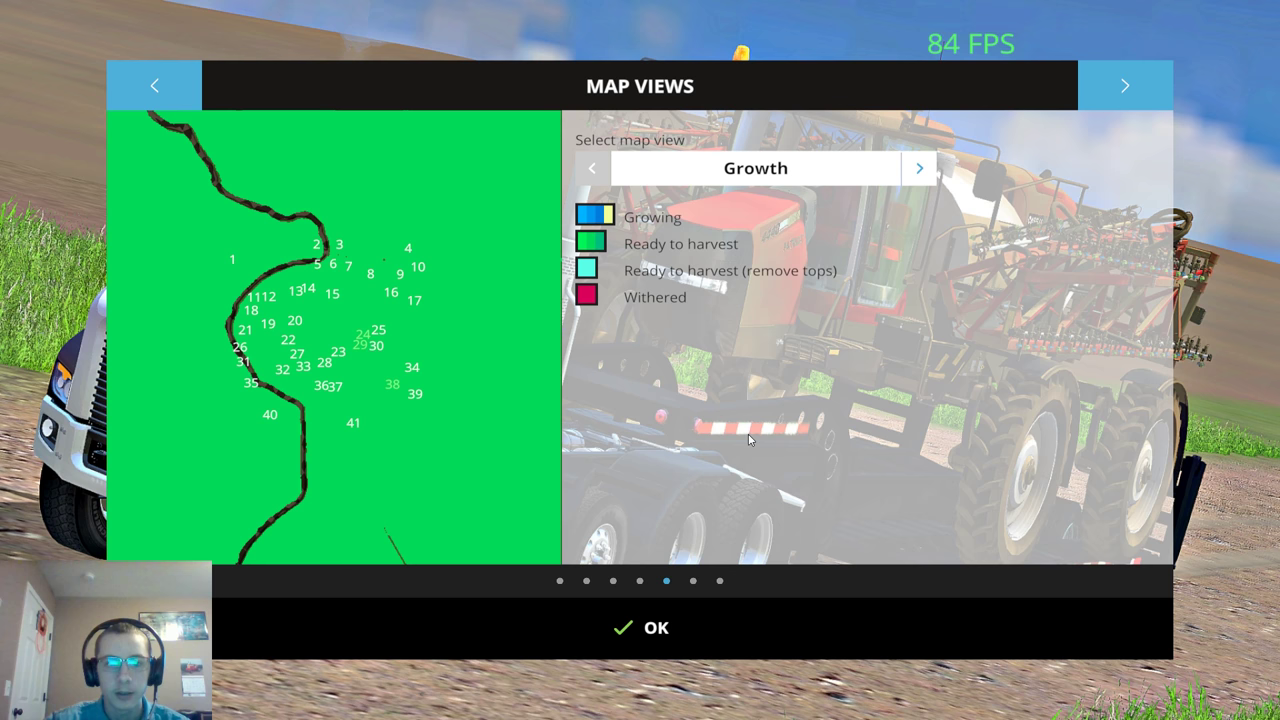
left_click(154, 85)
left_click(919, 169)
left_click(919, 170)
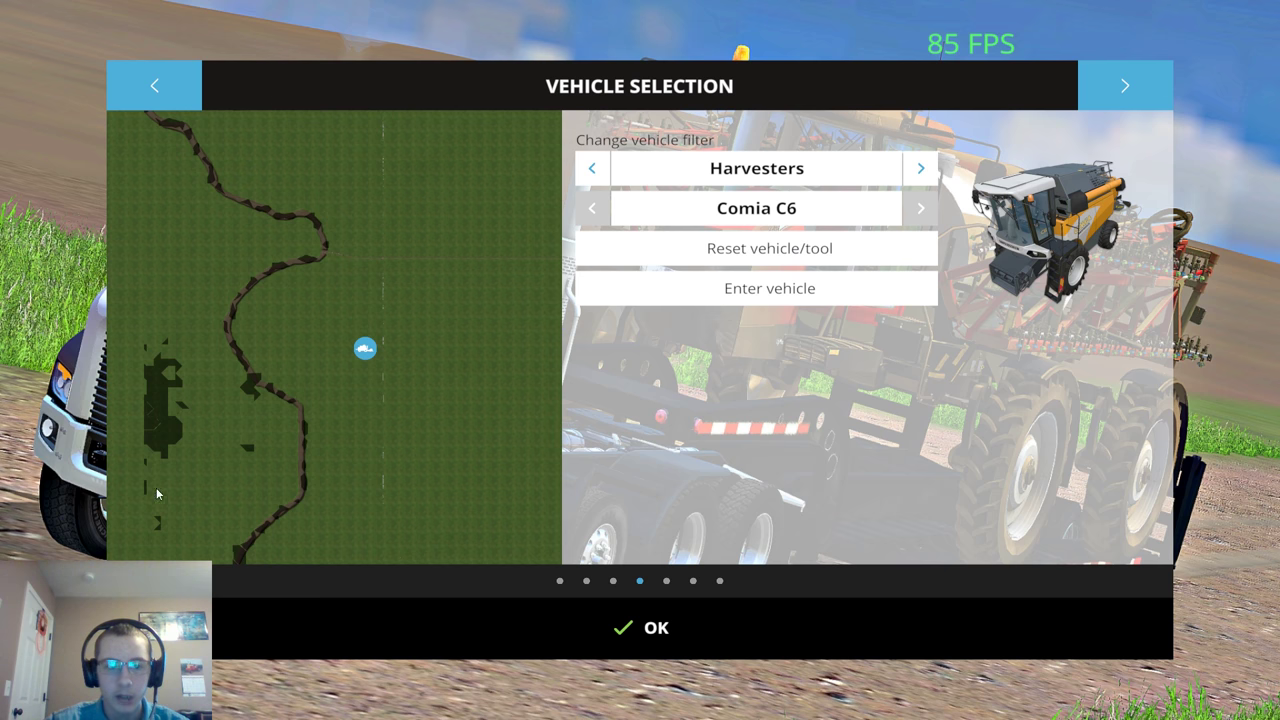
left_click(540, 640)
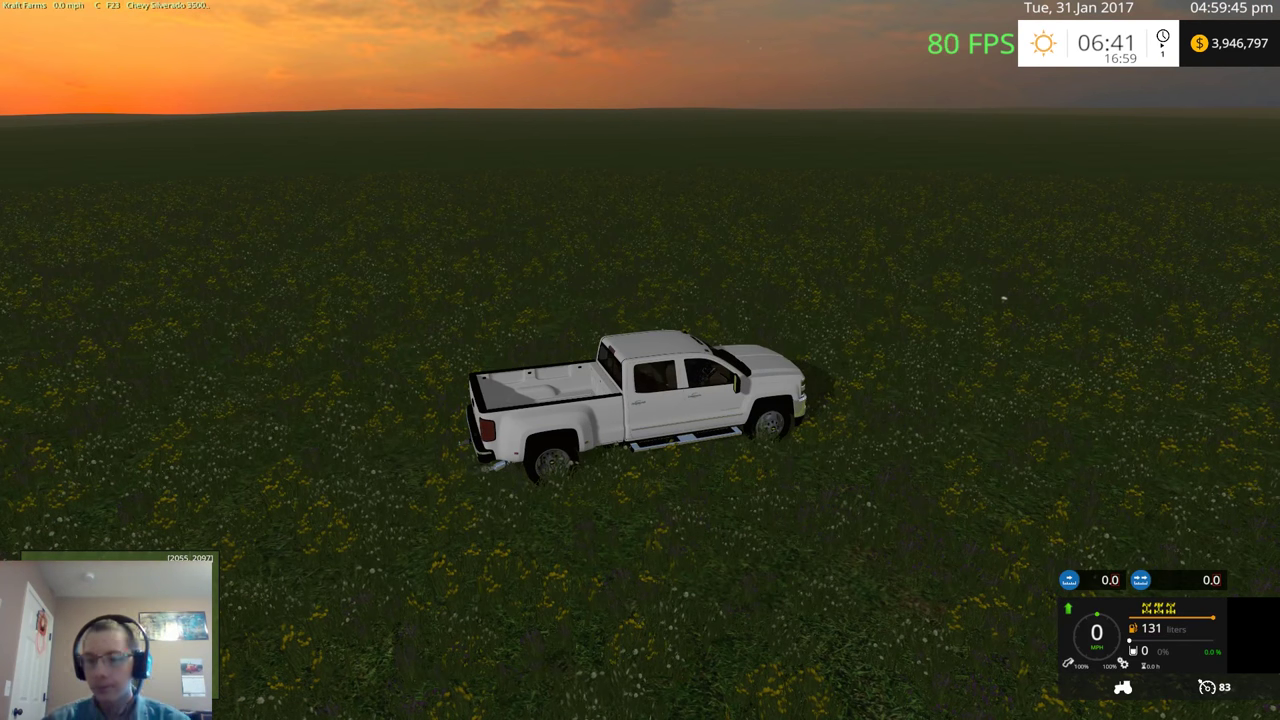
Step: Drive the pickup across the grass past the parked farm vehicles and speed the timescale up to 120x
key("w")
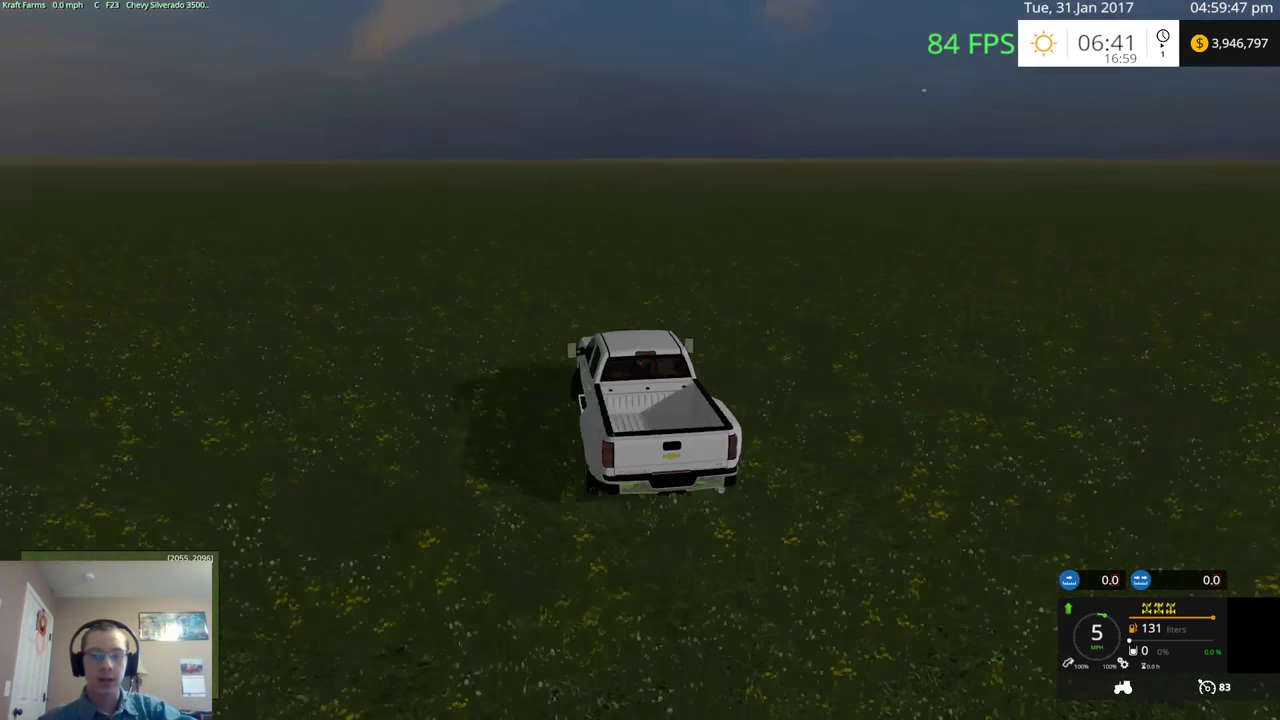
key("w")
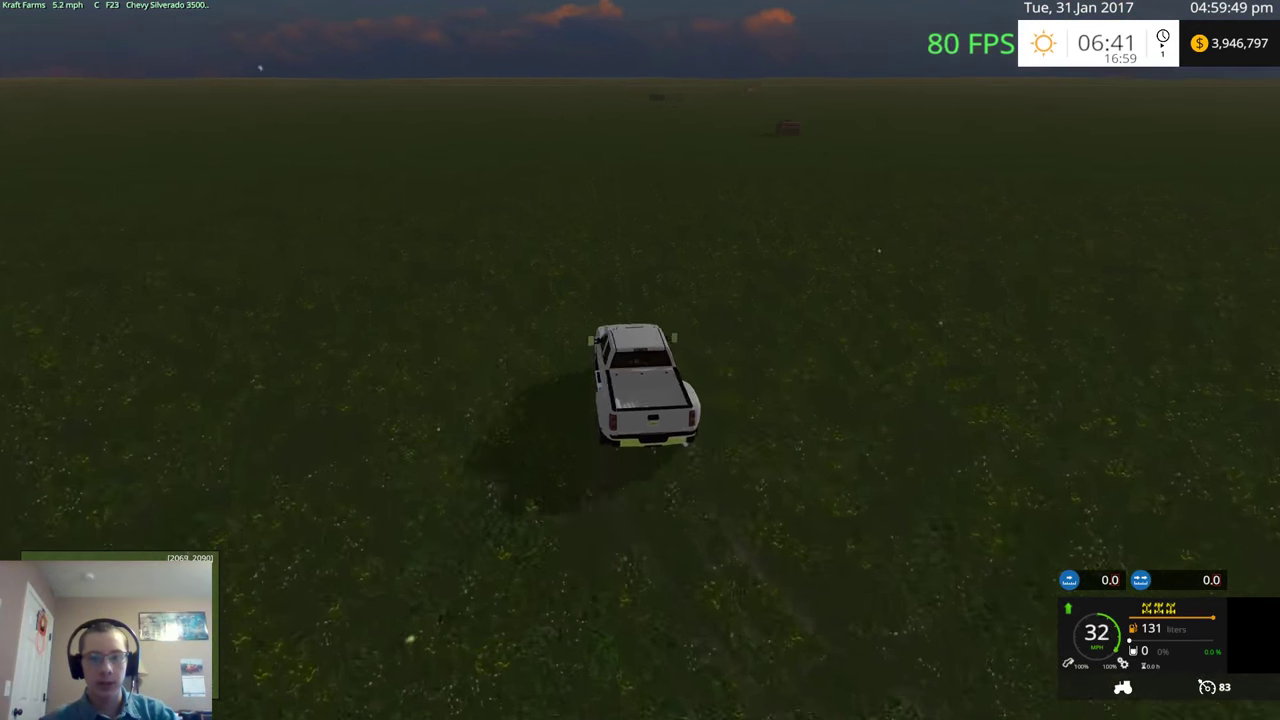
key("w")
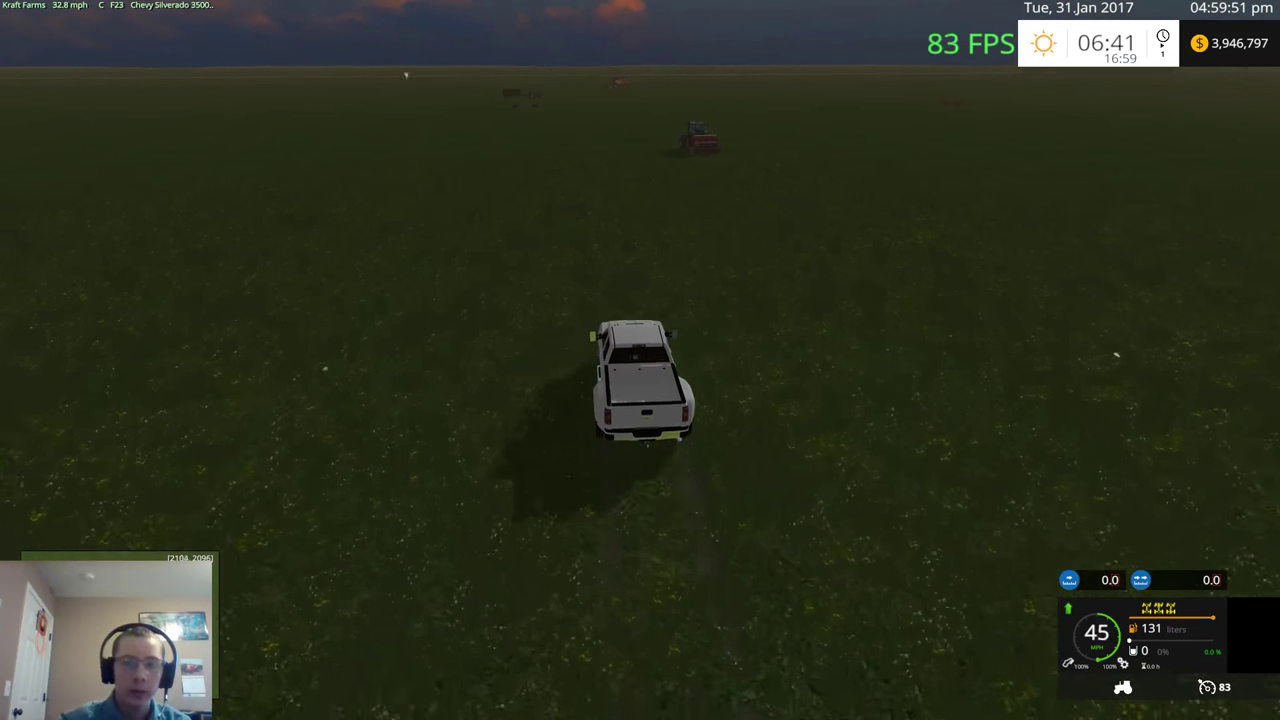
key("w")
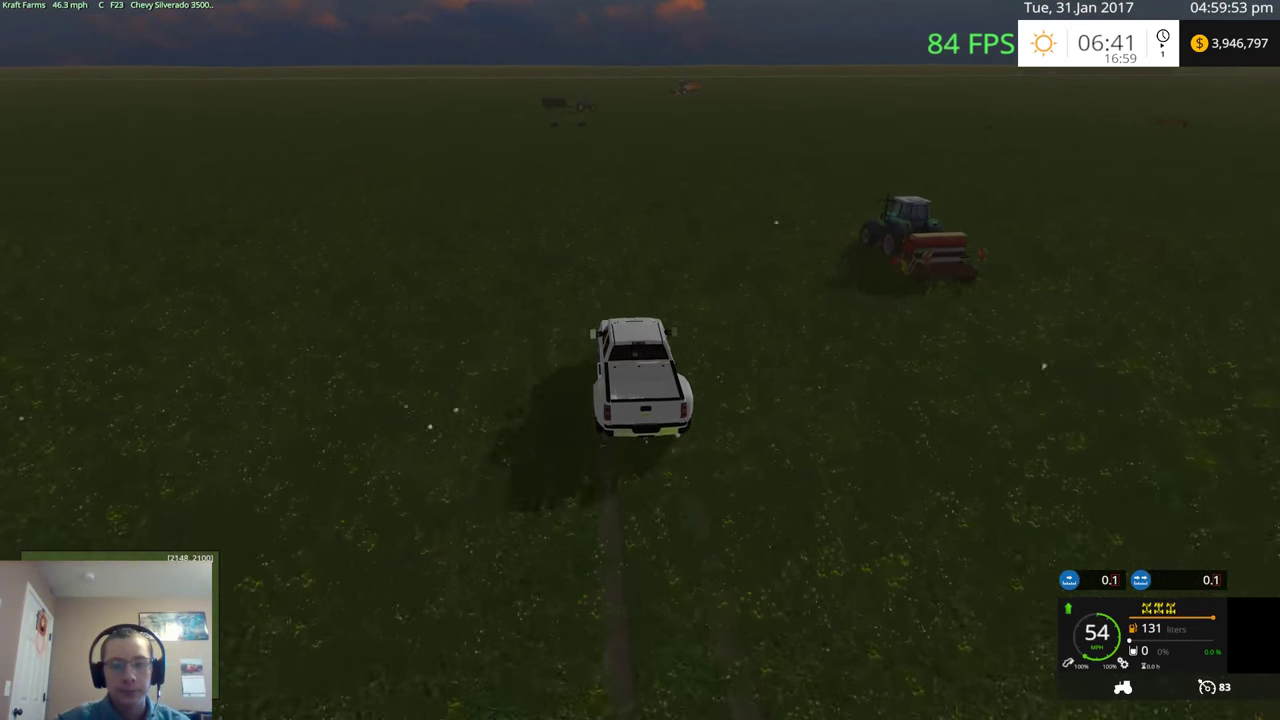
key("w")
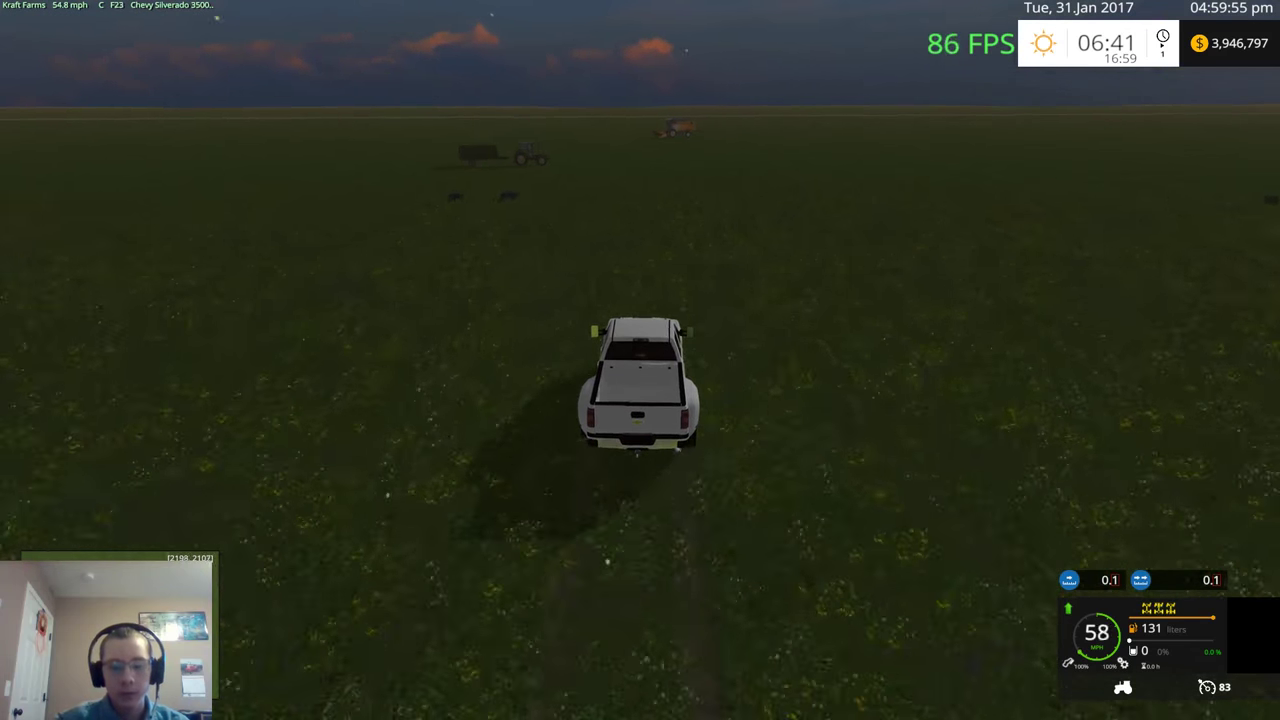
key("w")
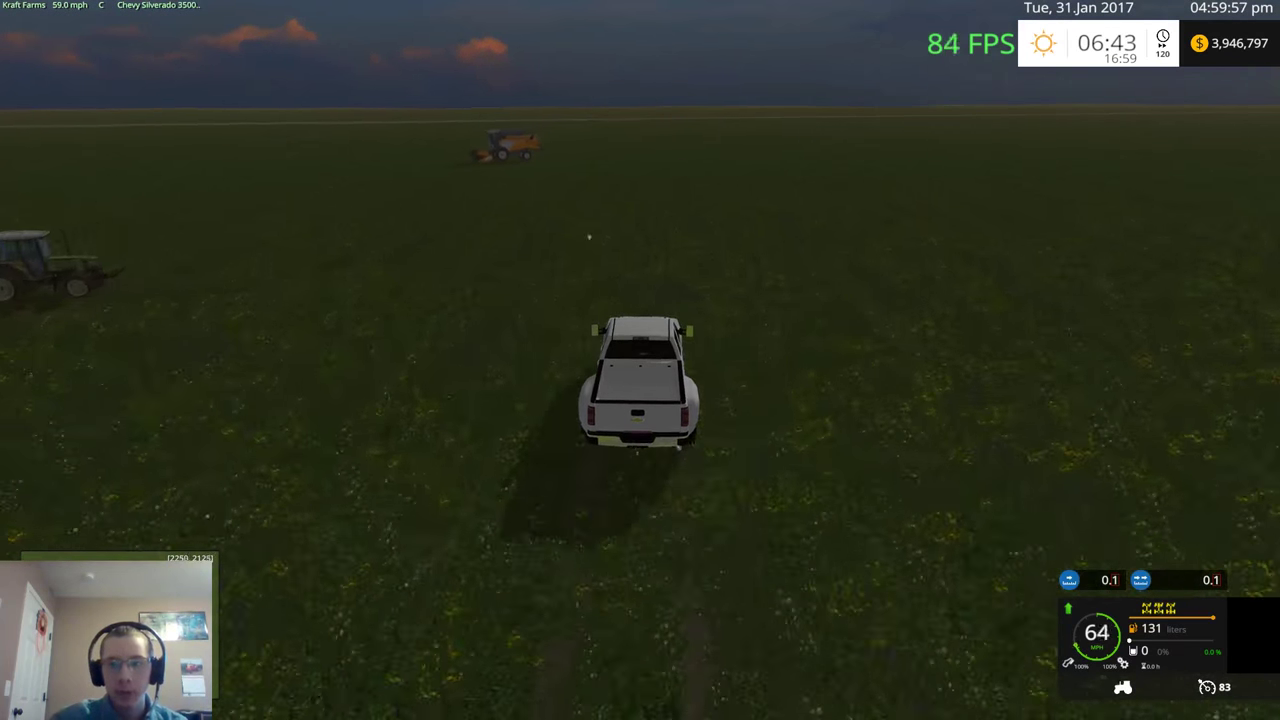
key("w")
Step: Change the mission frequency and turn plant withering off in the game settings, then resume the game
key("Escape")
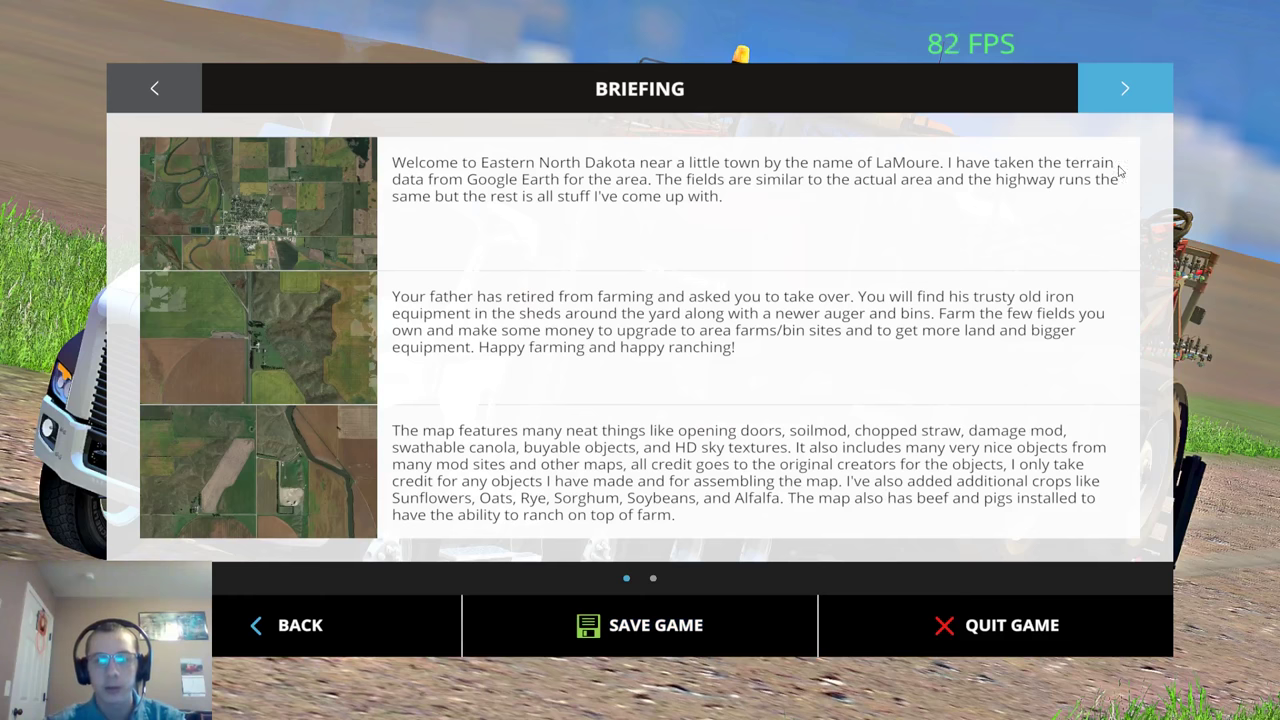
left_click(1112, 98)
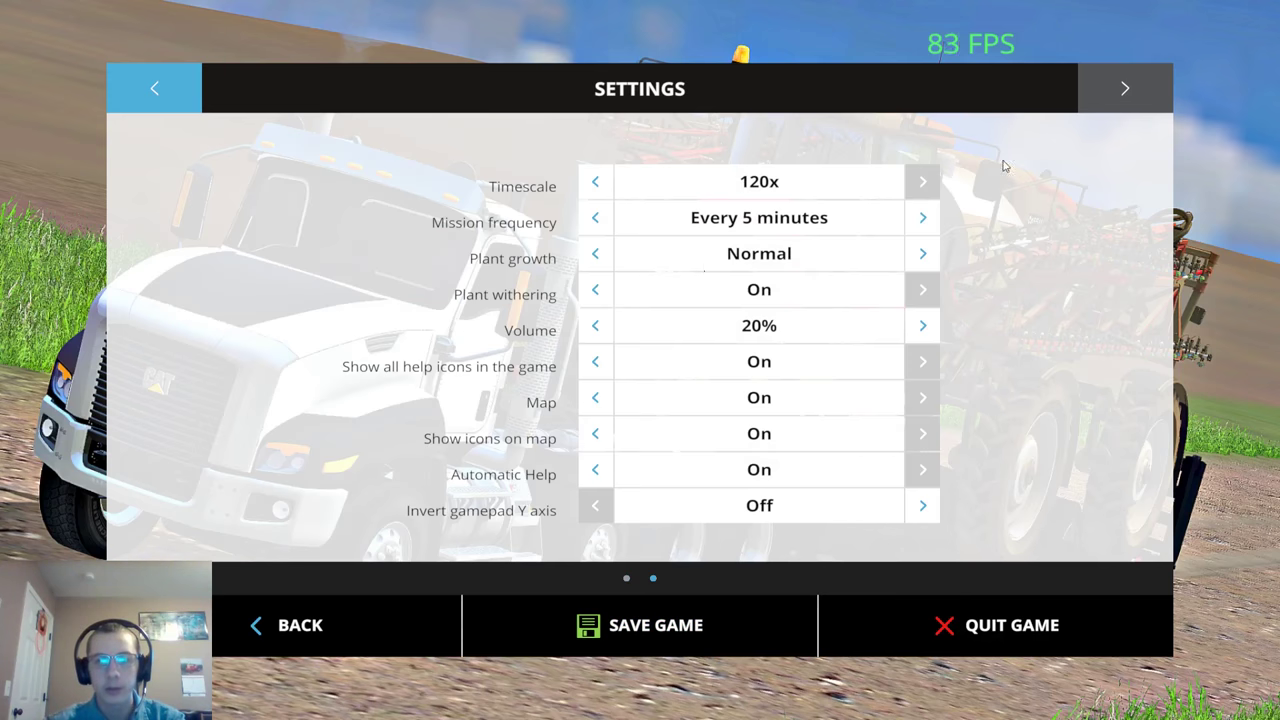
left_click(920, 218)
left_click(597, 289)
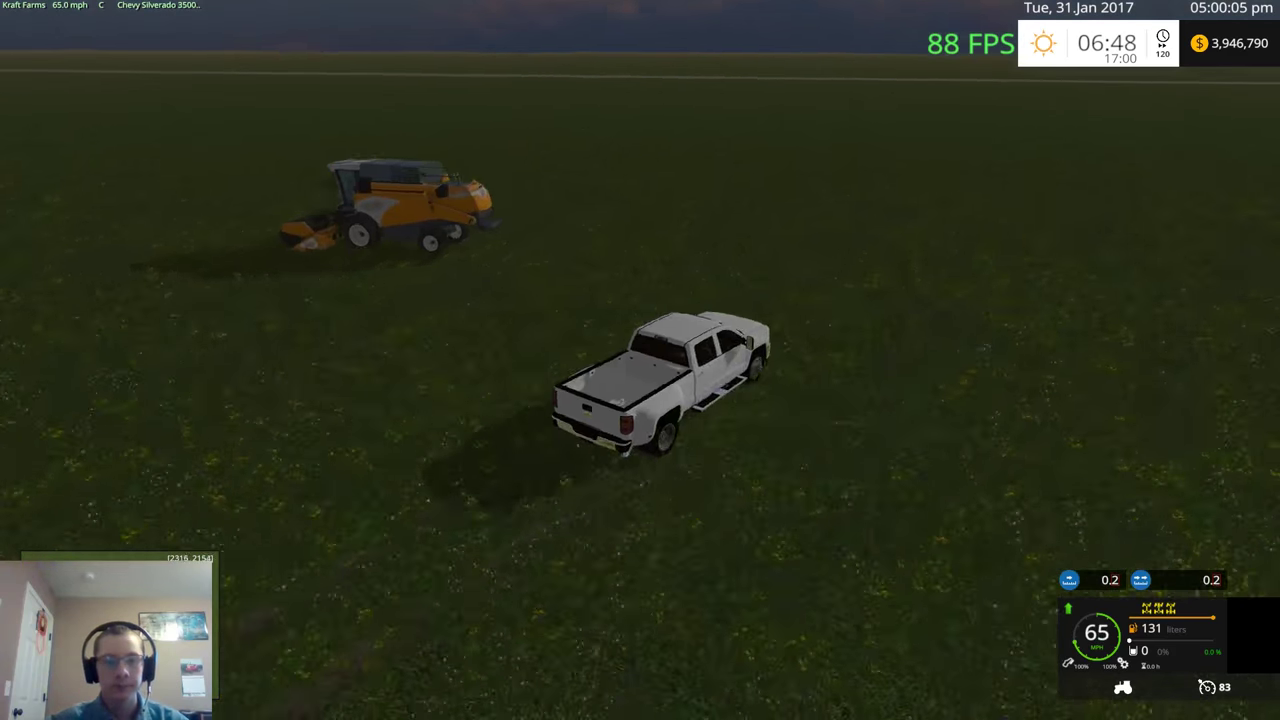
Step: Steer the pickup across the grass onto the paved highway and drive along it
key("a")
key("d")
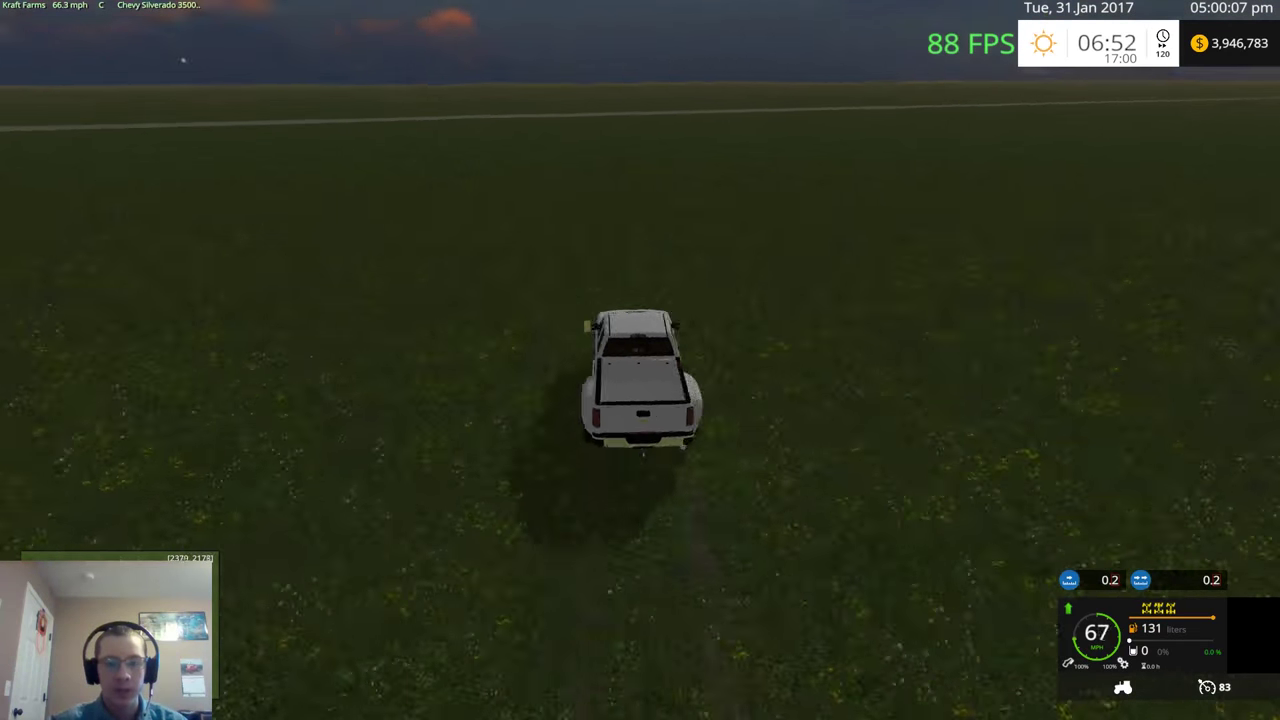
key("a")
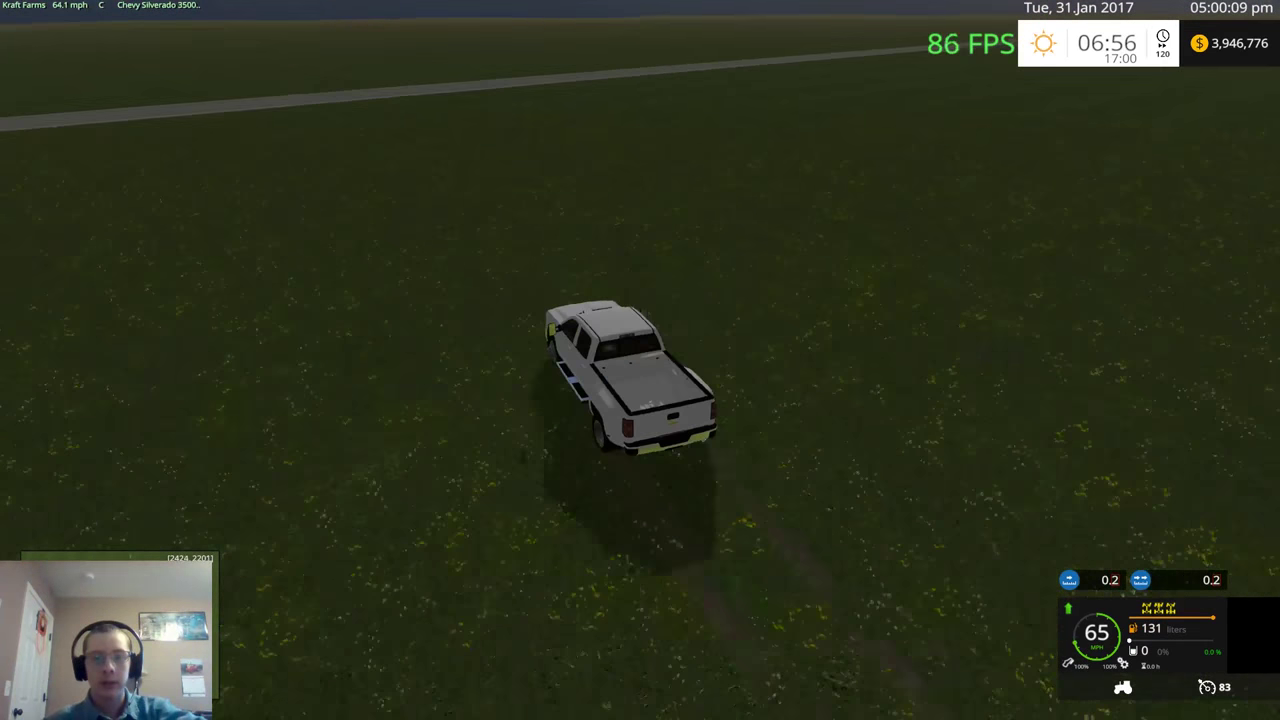
key("d")
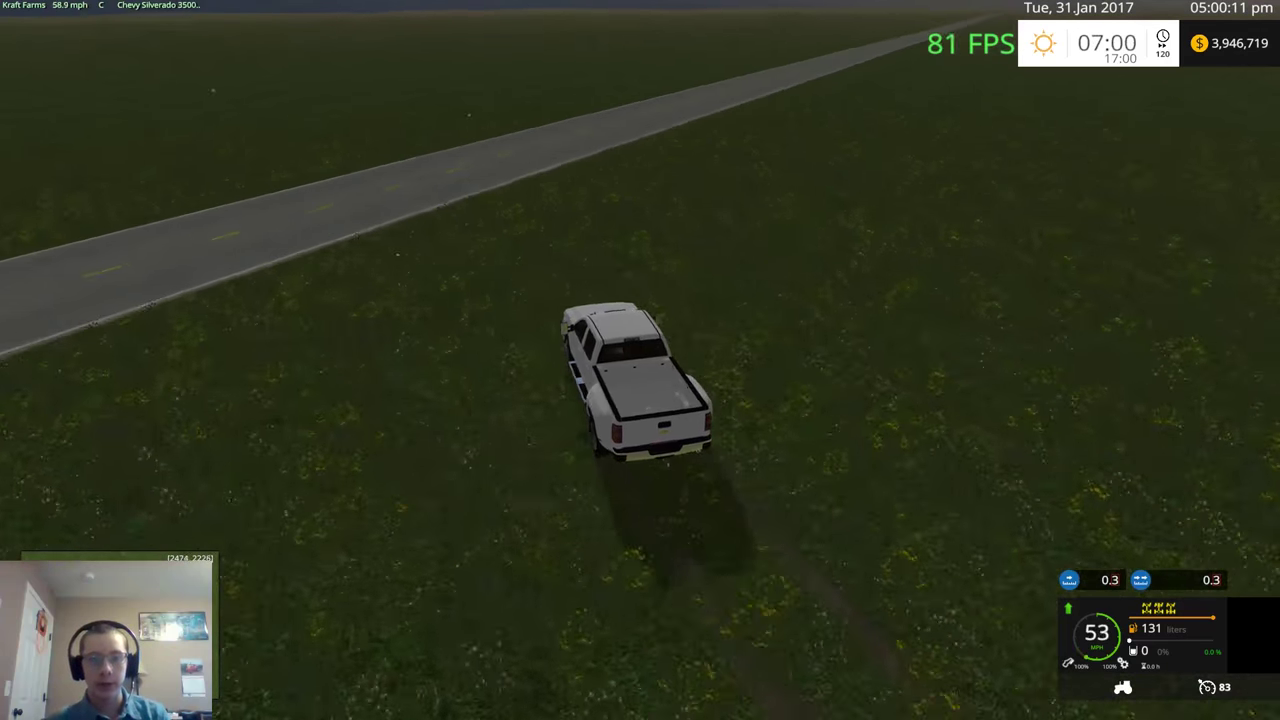
key("d")
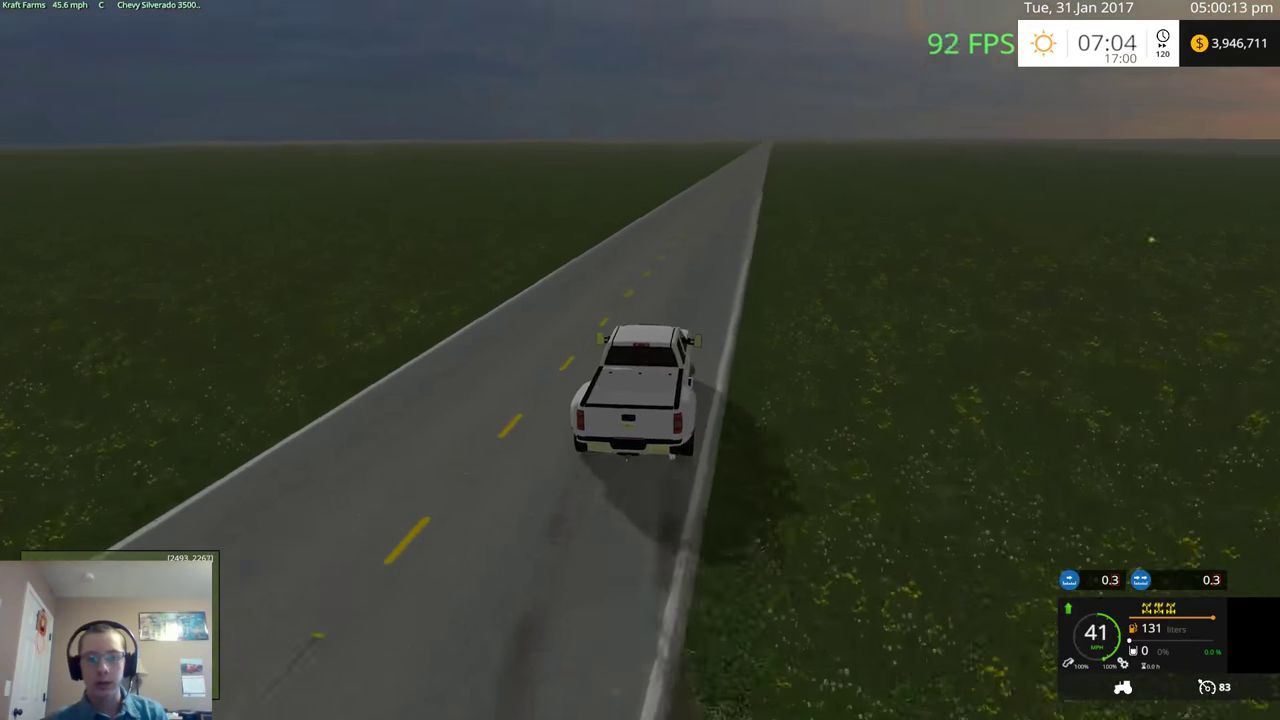
key("w")
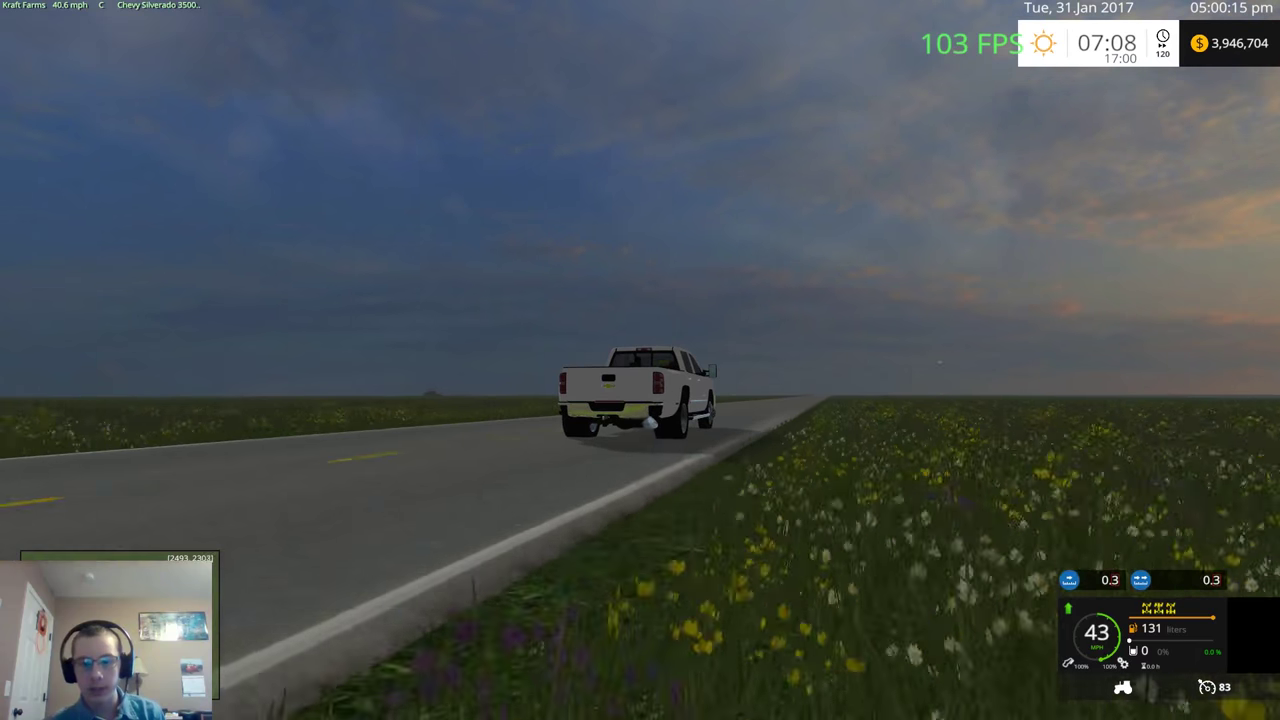
key("w")
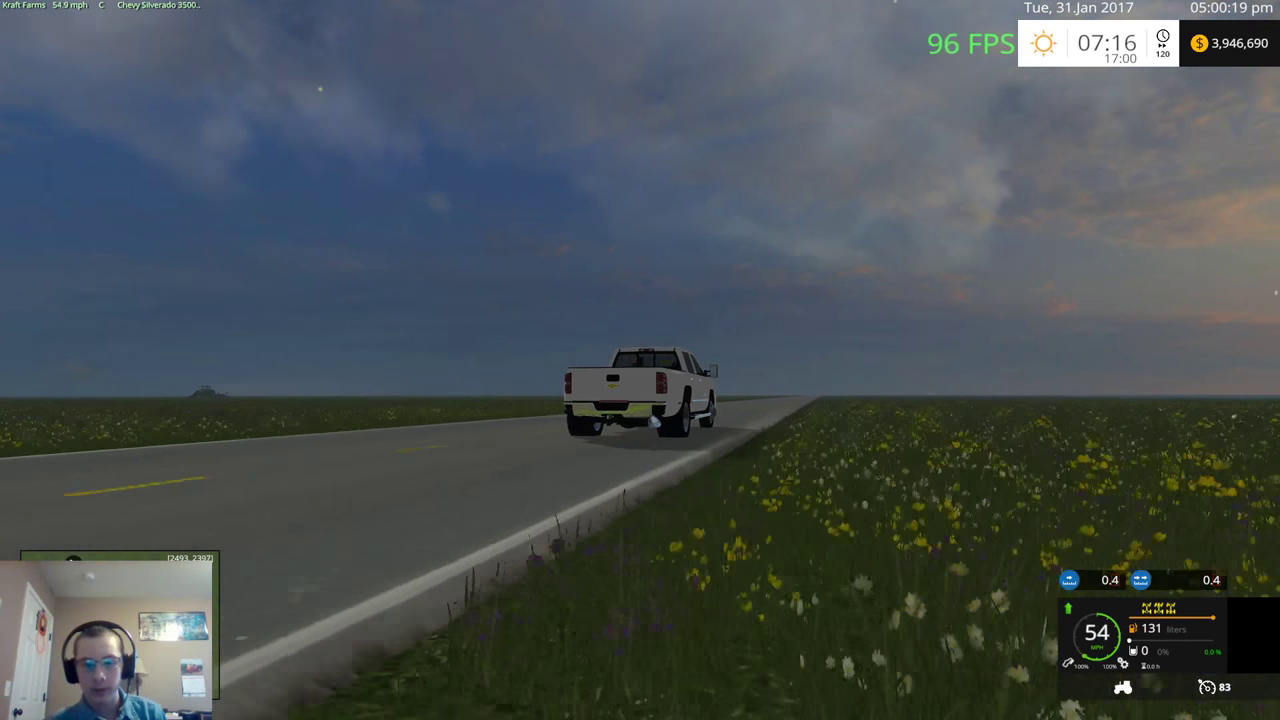
Step: Drive the pickup straight down the open stretch of paved highway and build up speed
key("w")
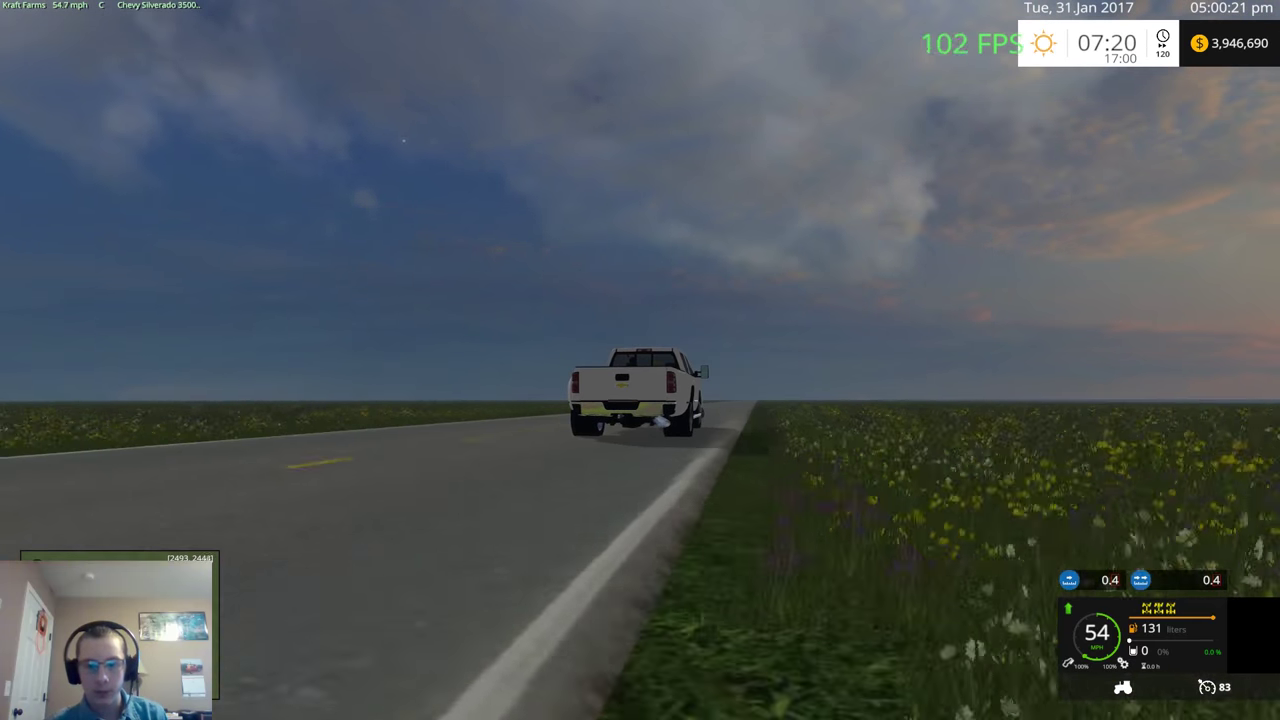
key("w")
key("w")
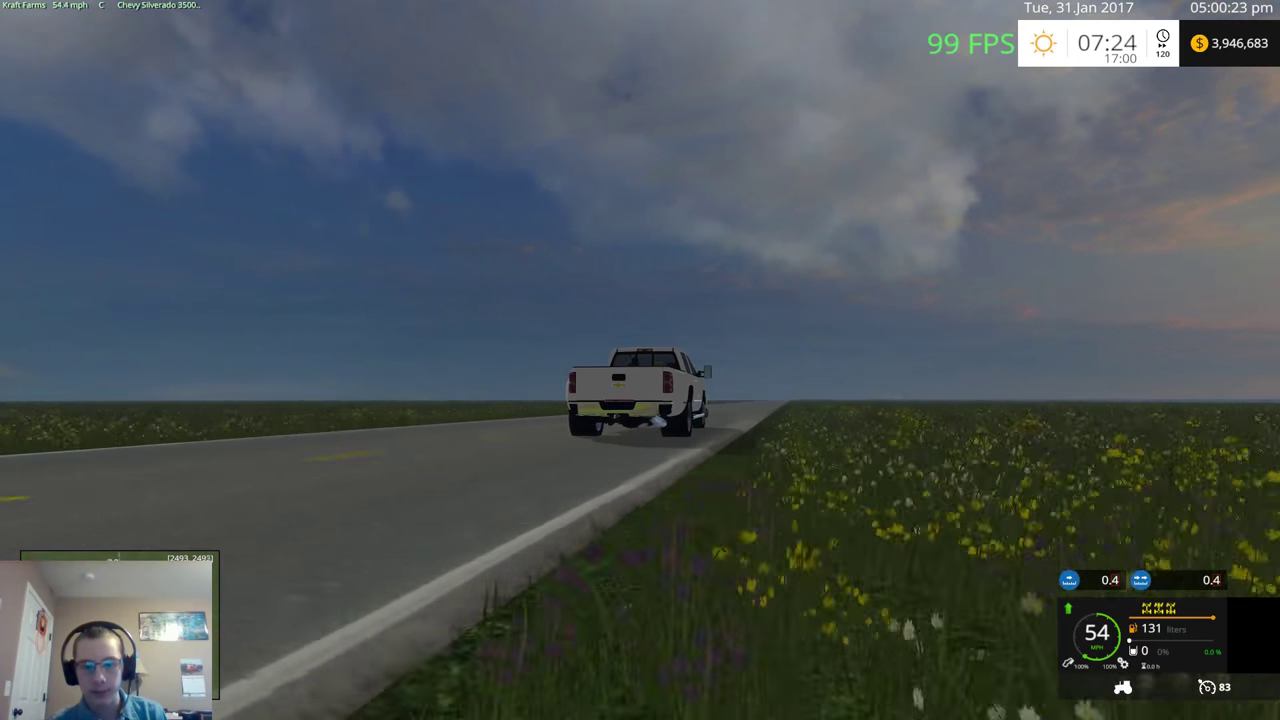
key("w")
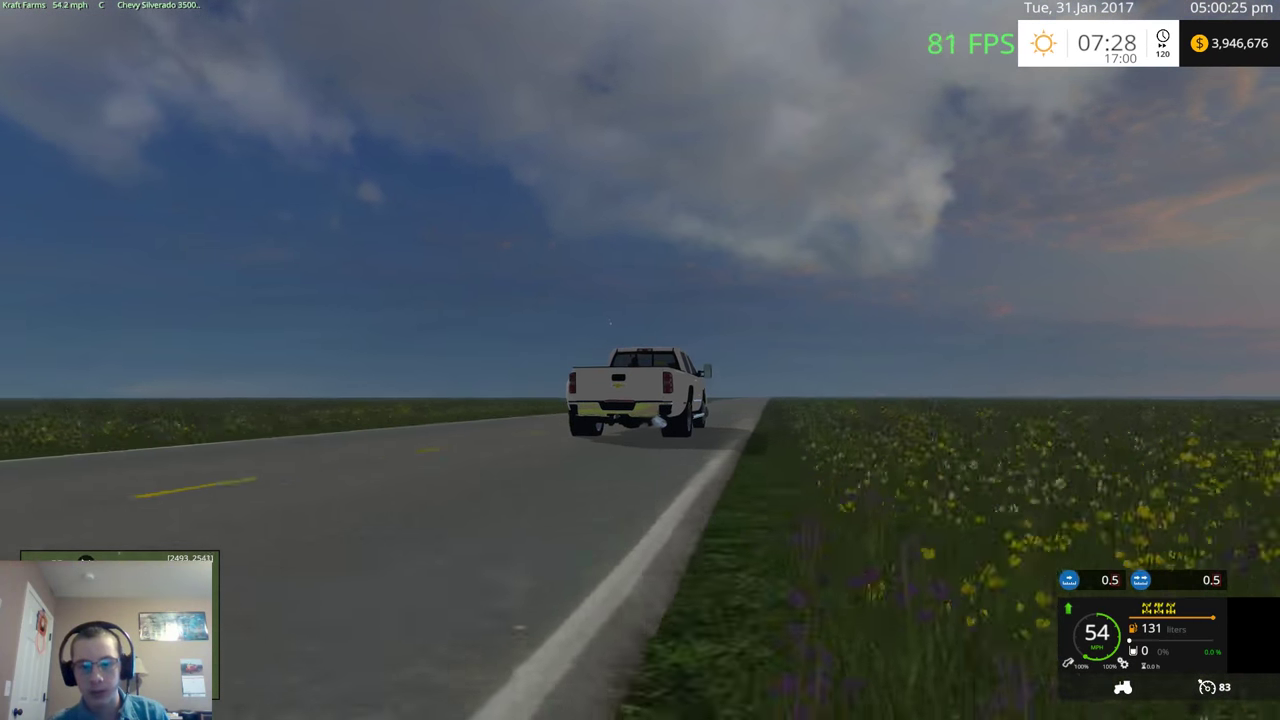
key("w")
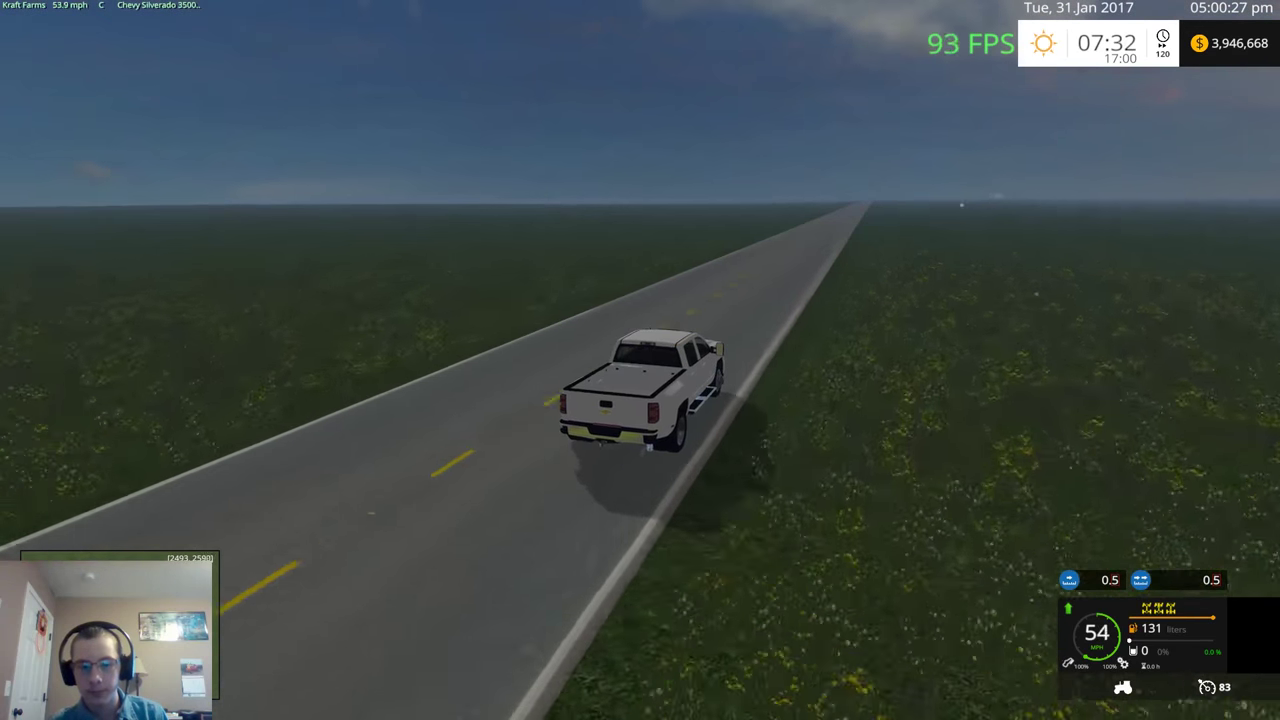
key("w")
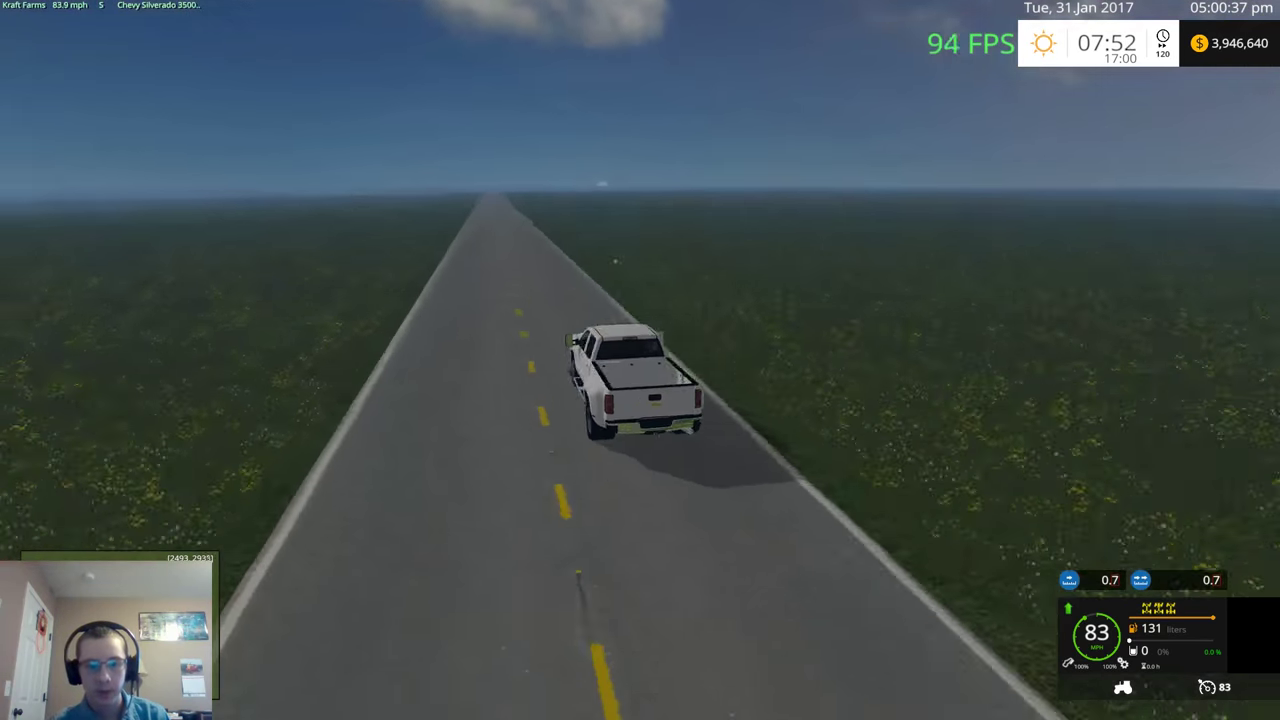
Step: Brake and turn the pickup around on the grass beside the highway, and slow the timescale to 1x
key("s")
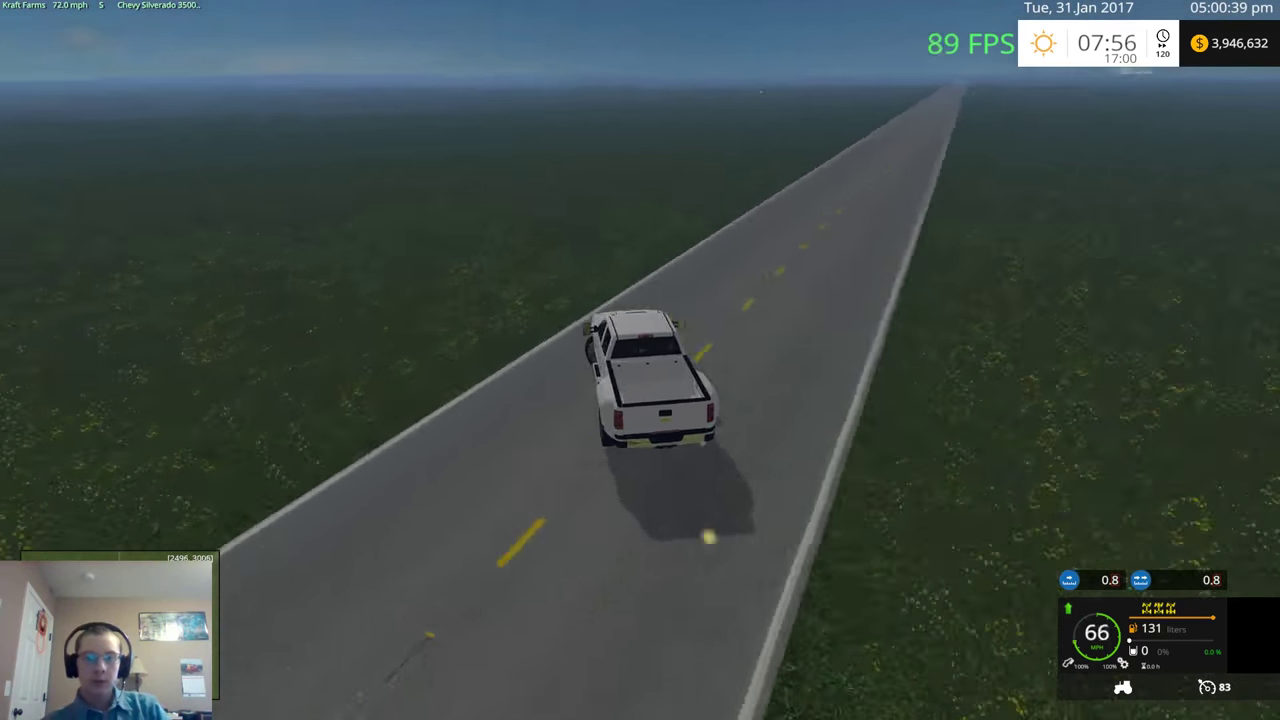
key("a")
key("w")
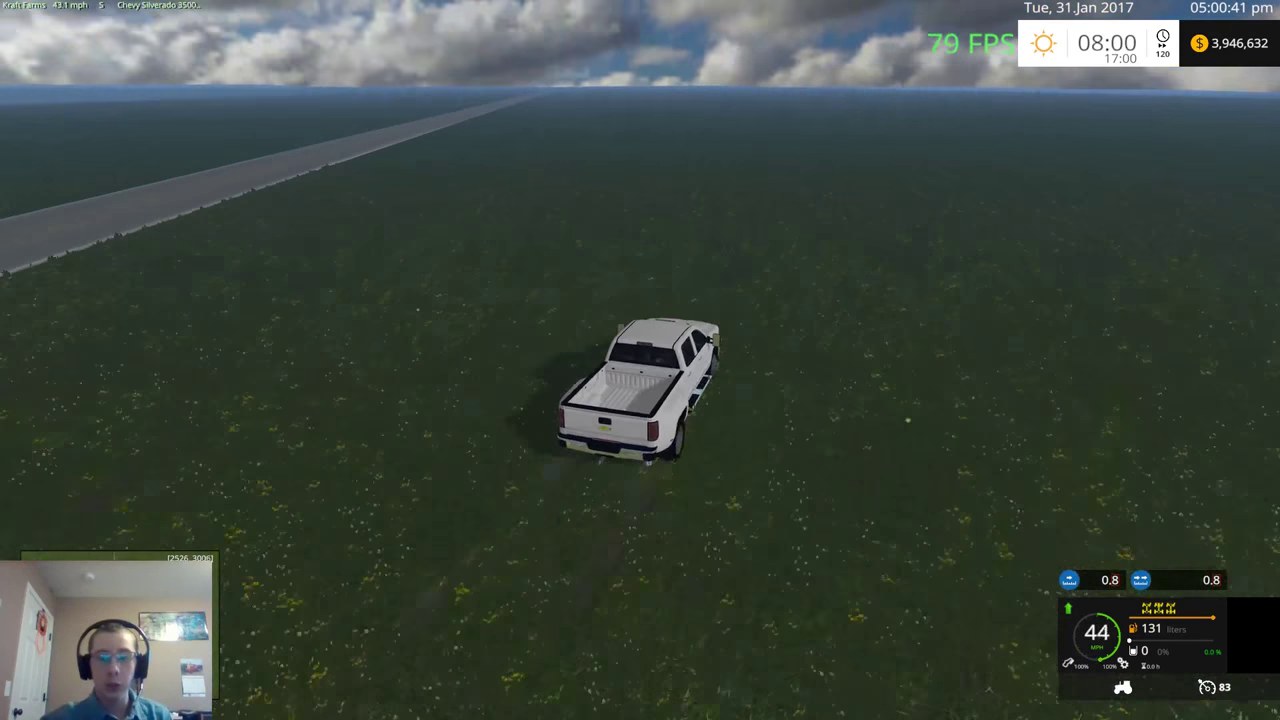
key("7")
key("7")
key("7")
key("7")
key("7")
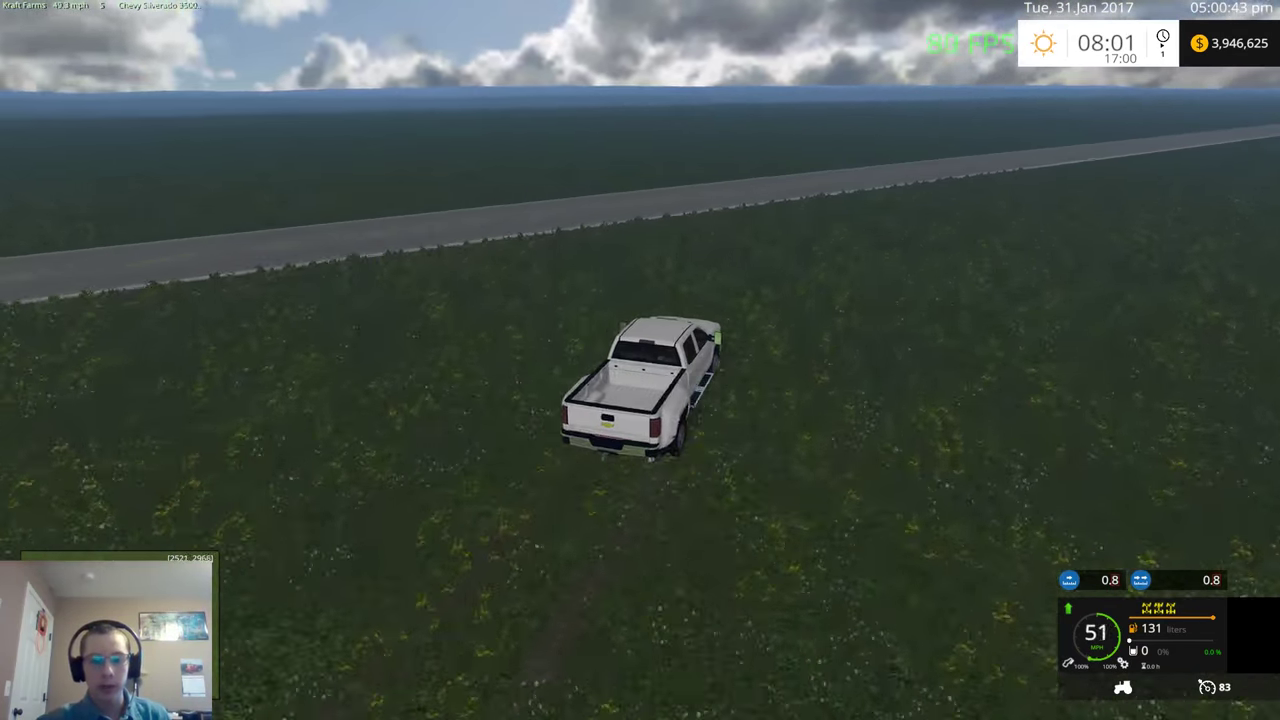
Step: Check the pickup's position on the enlarged map and drive it back along the highway in the opposite direction
key("m")
key("d")
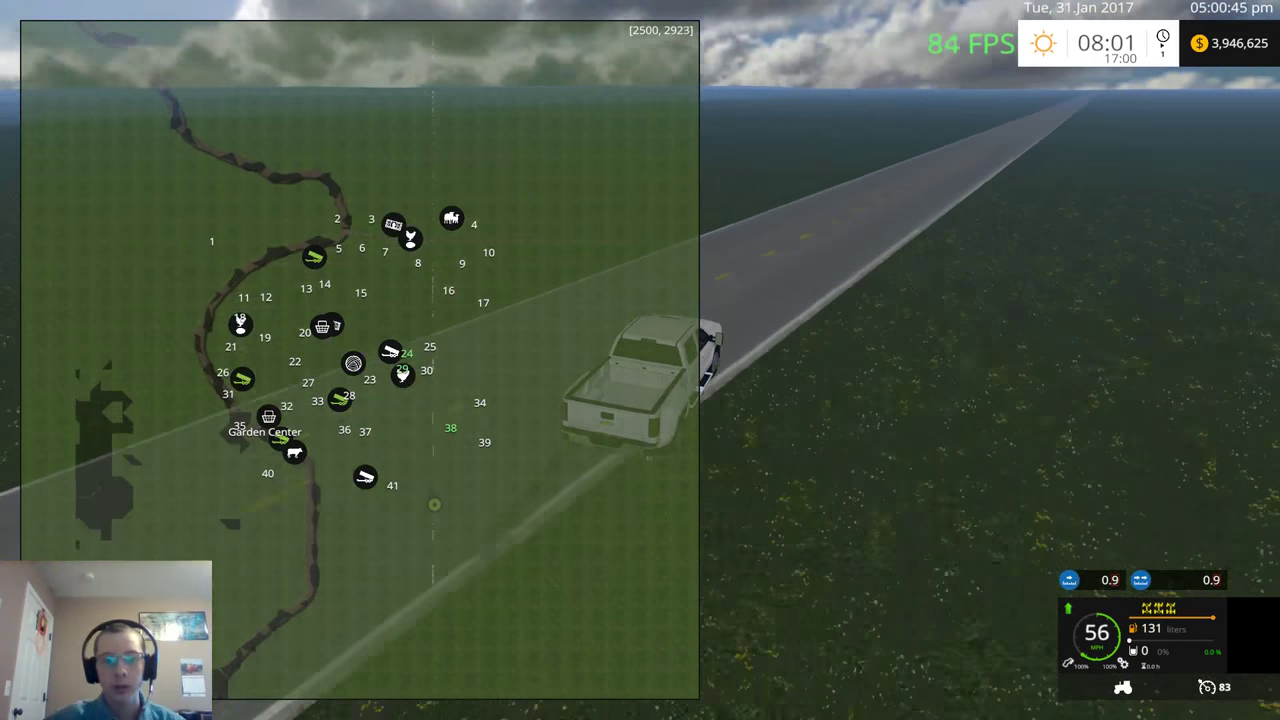
key("m")
key("w")
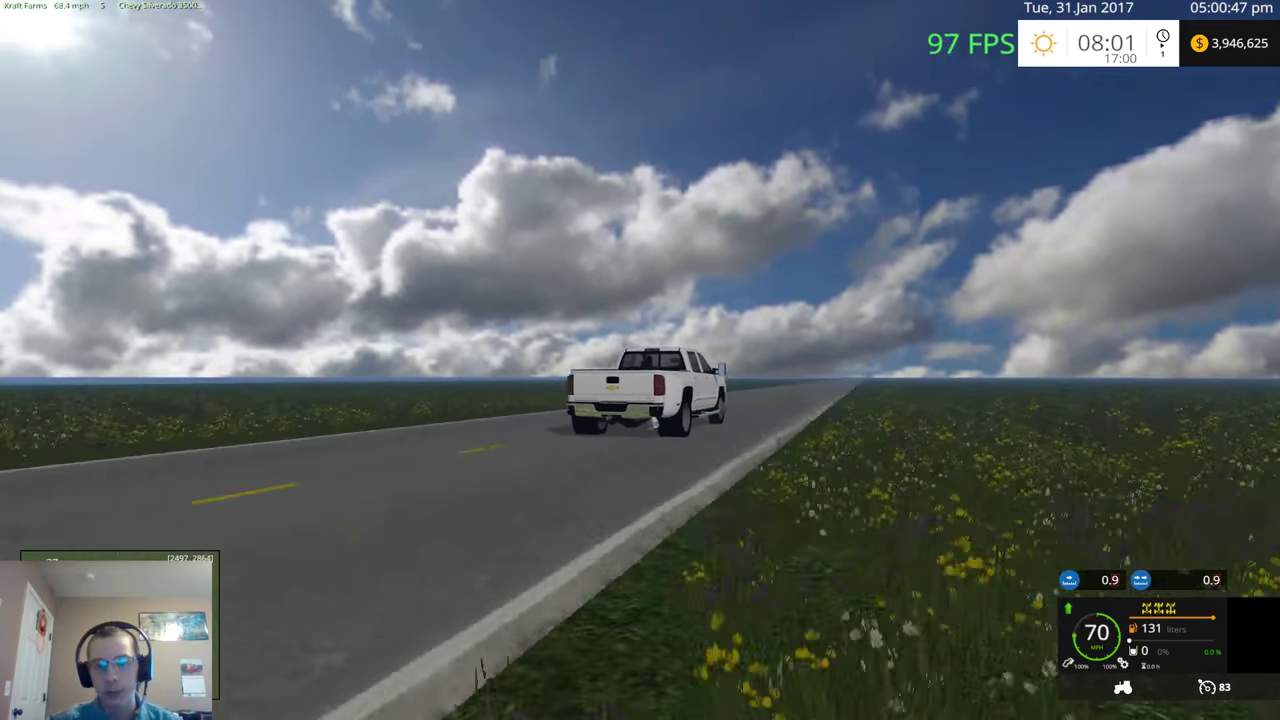
key("a")
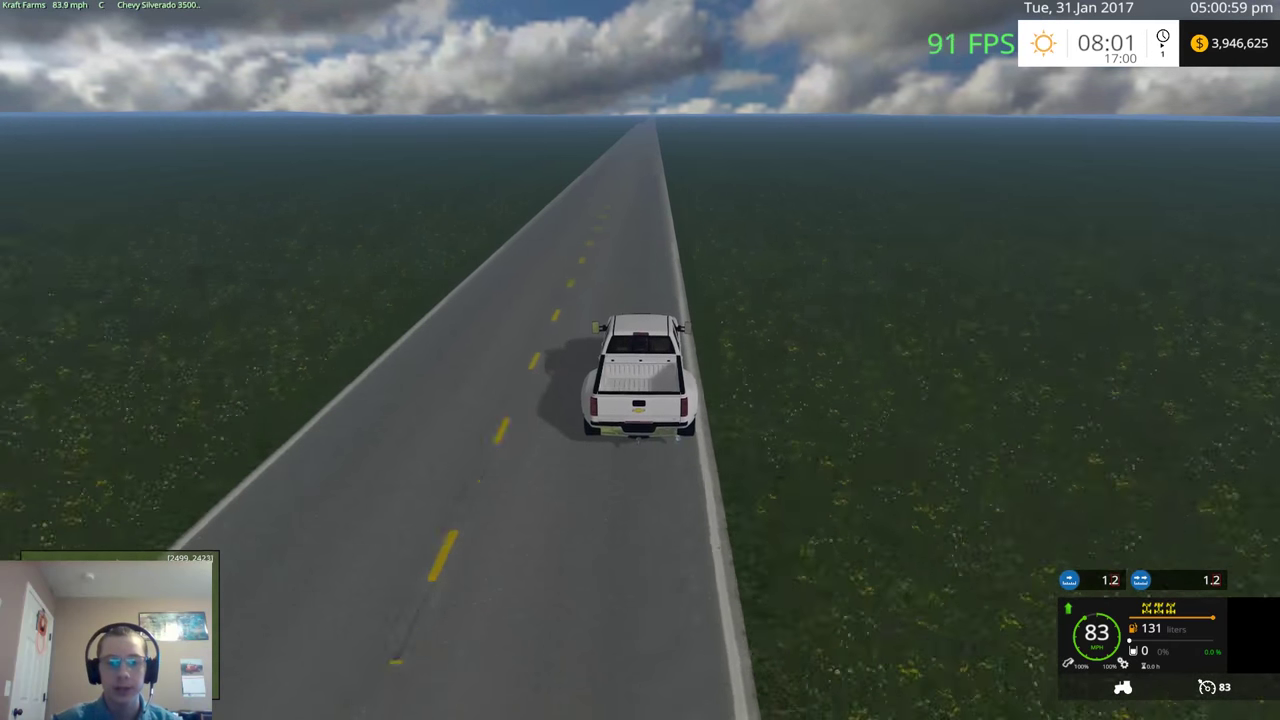
Step: Compare the pickup's position with the field numbers on the enlarged map, close the Courseplay control and drive on
key("v")
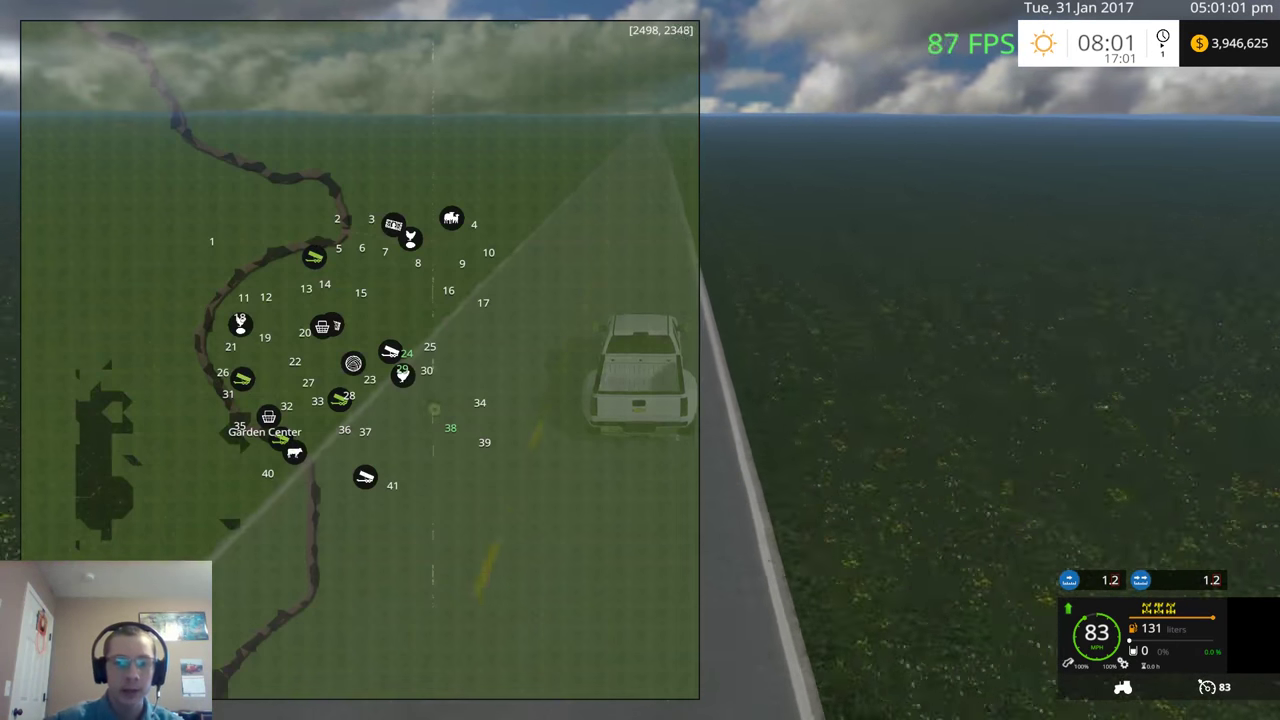
right_click(126, 531)
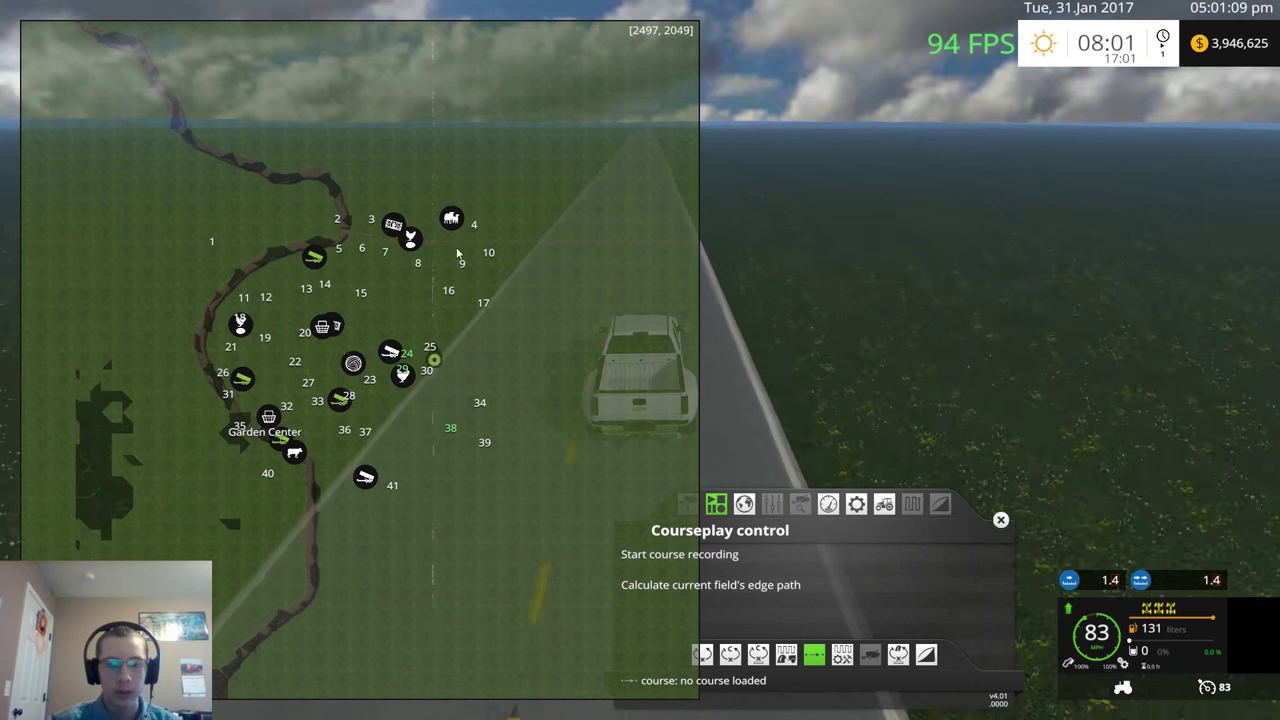
left_click(1005, 520)
key("9")
key("w")
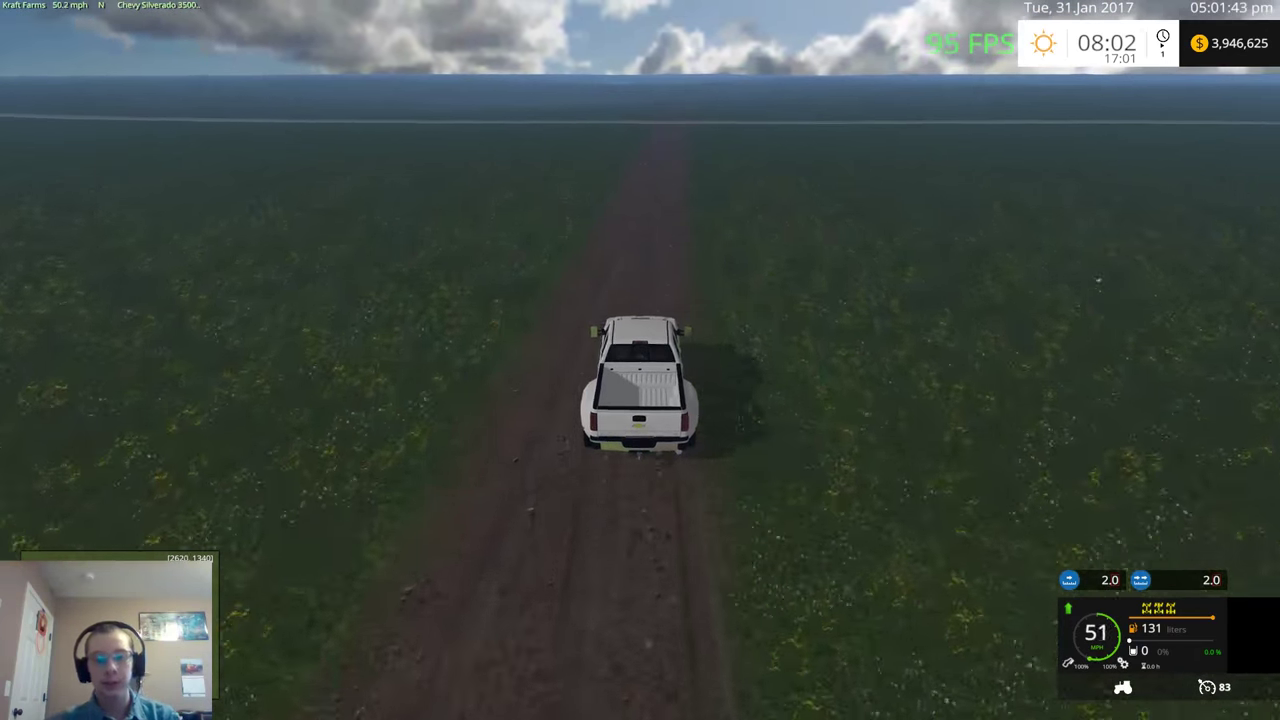
Step: Drive the pickup along the dirt road and across the paved highway, braking before the river crossing
key("w")
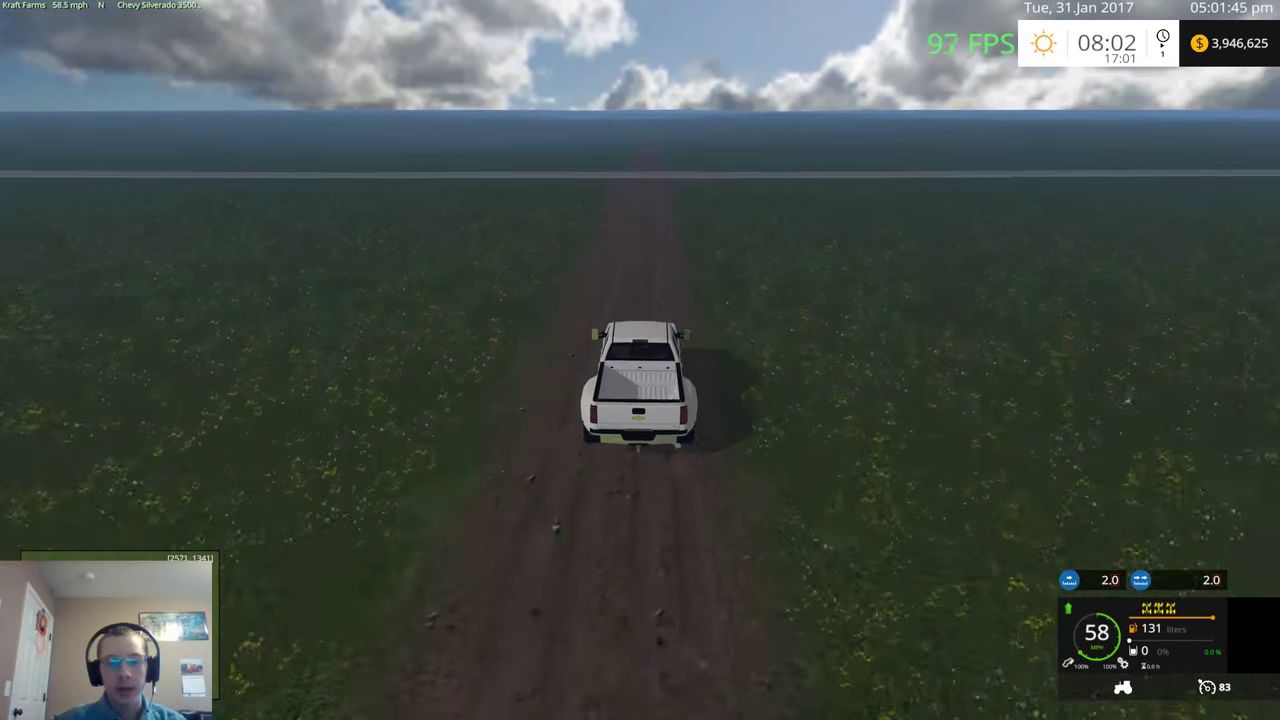
key("w")
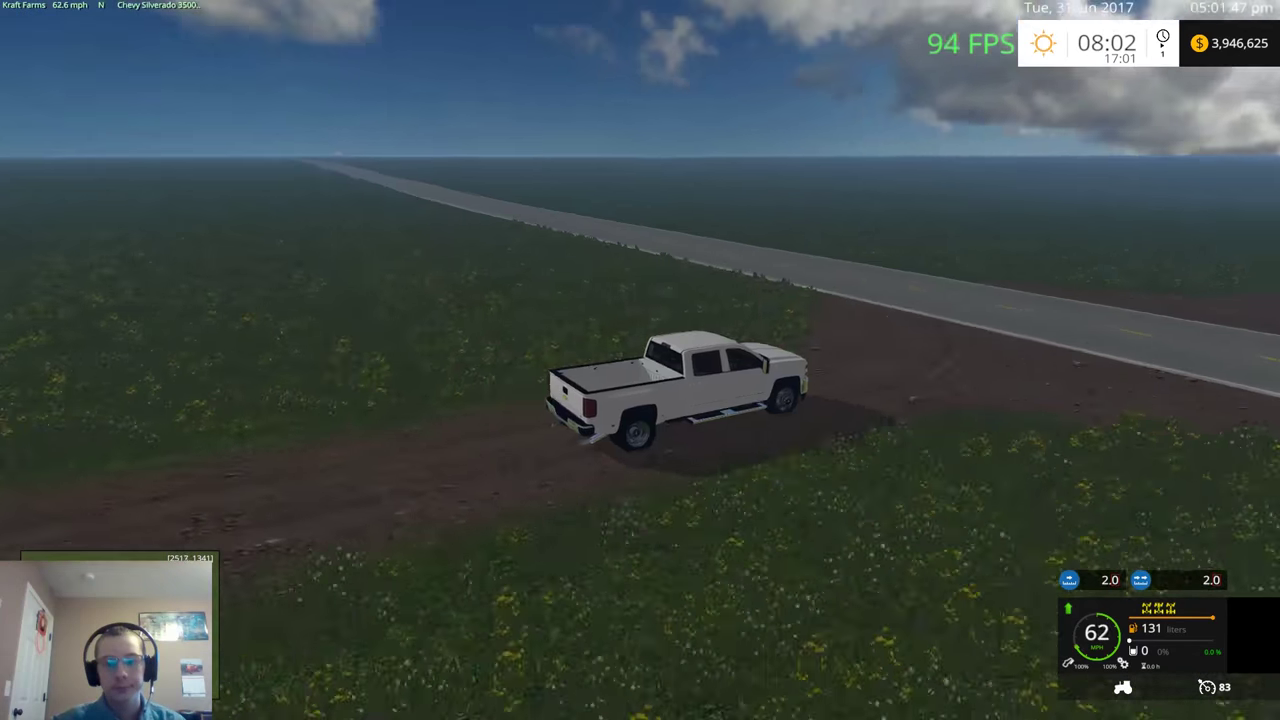
key("w")
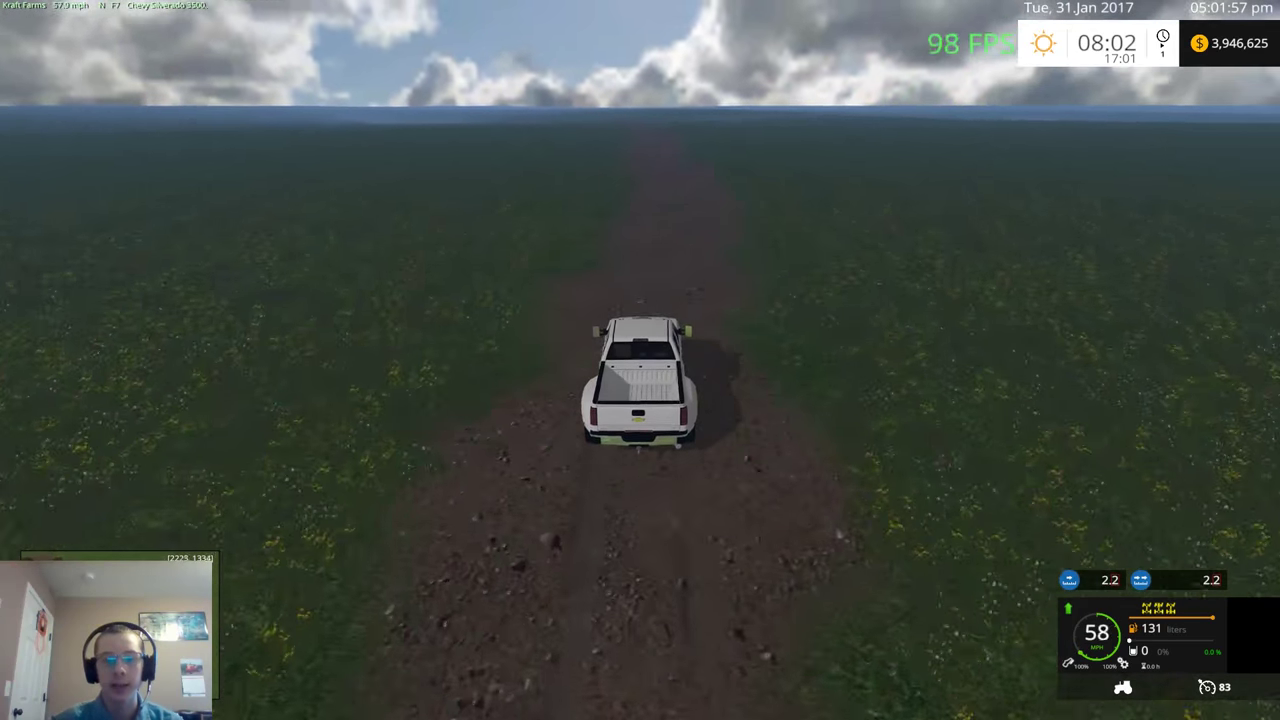
key("w")
key("d")
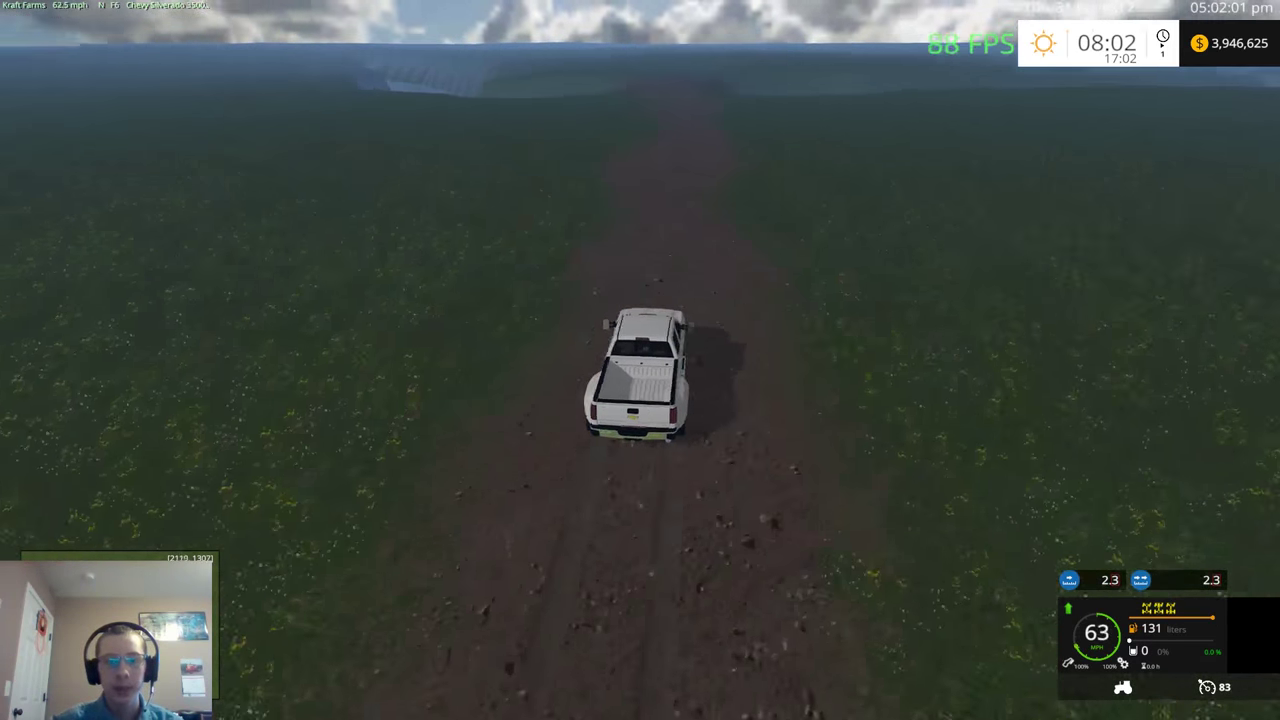
key("s")
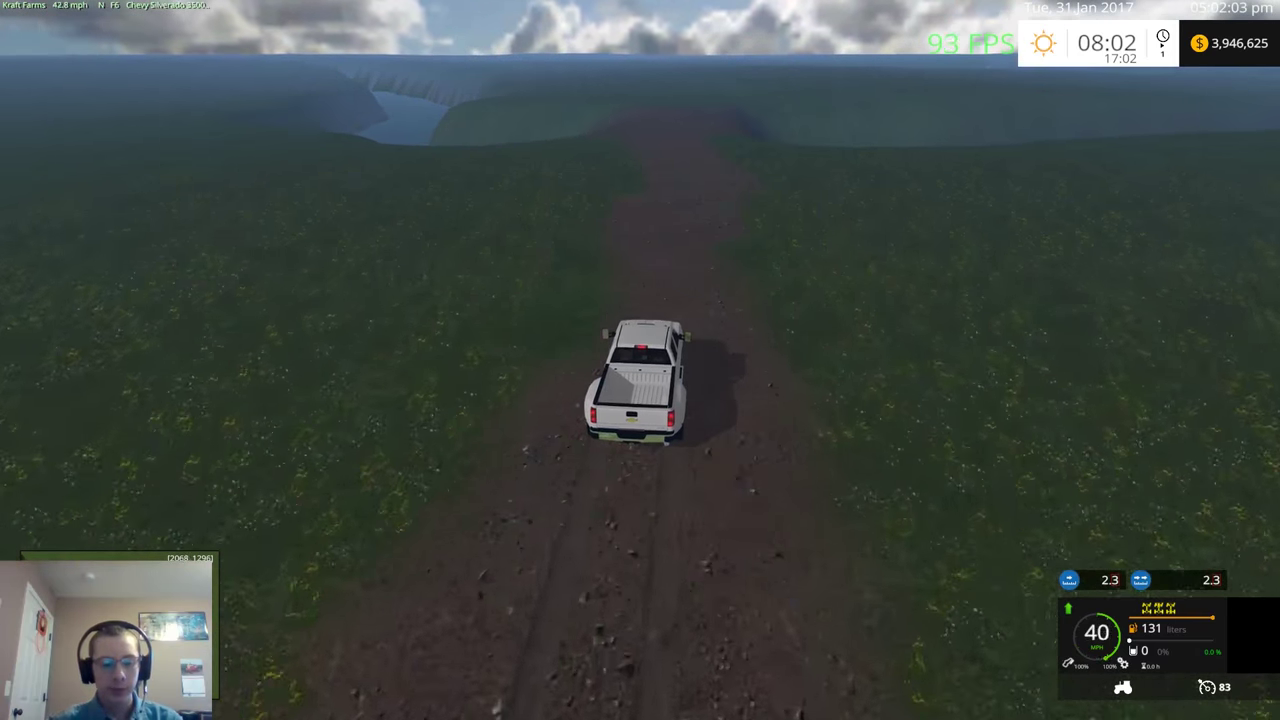
Step: Get out of the pickup, advance the time of day to 09:48 and get back in
key("e")
key("8")
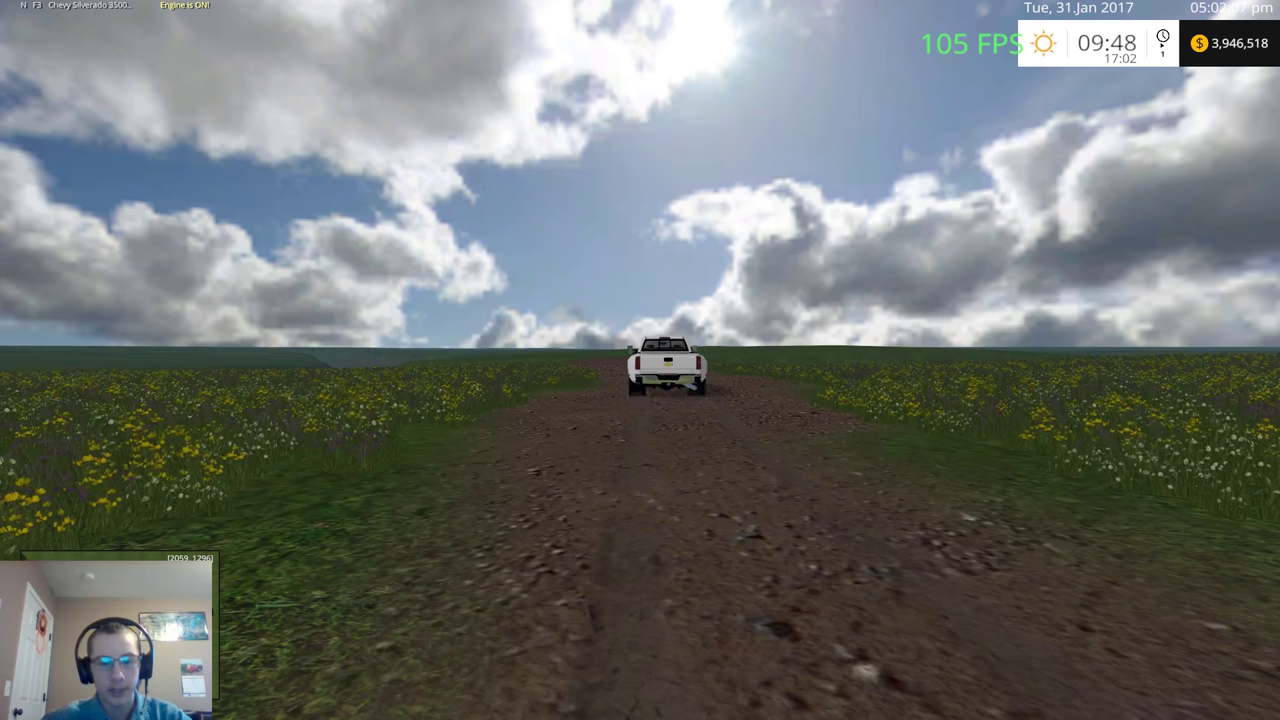
key("e")
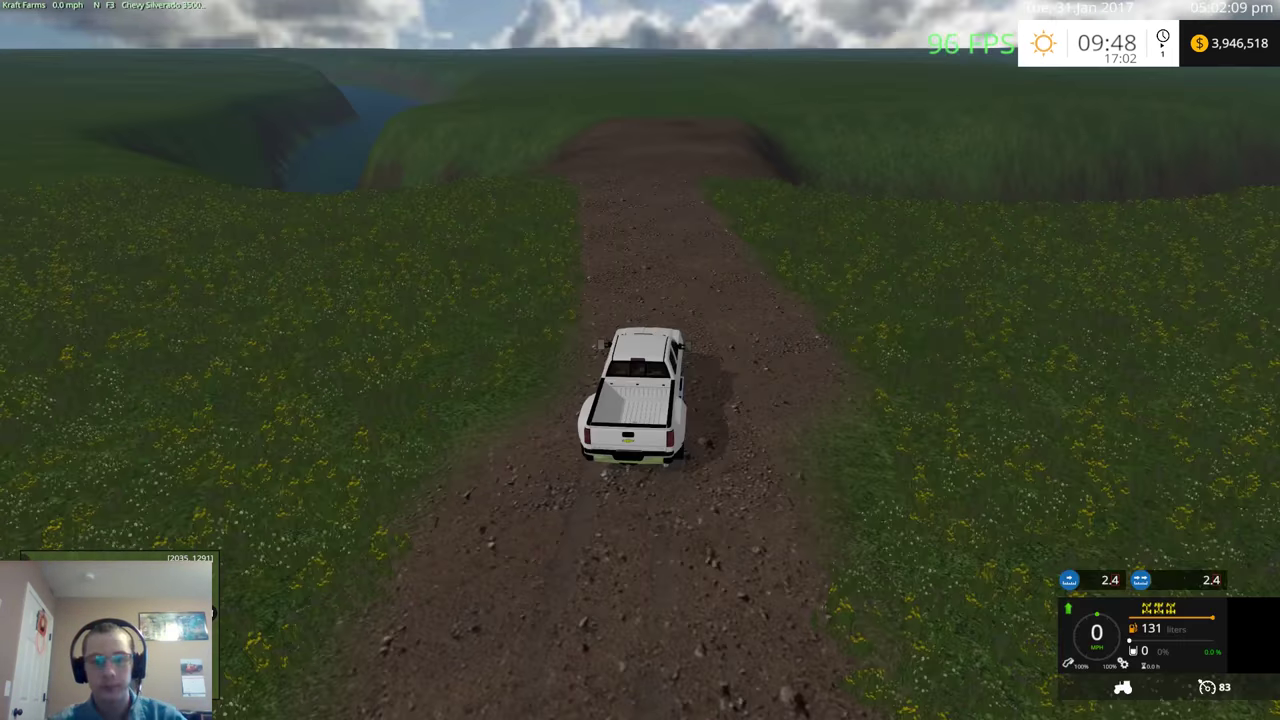
Step: Drive the pickup onto the dirt crossing, inspect the river on both sides and drive down into the water
key("w")
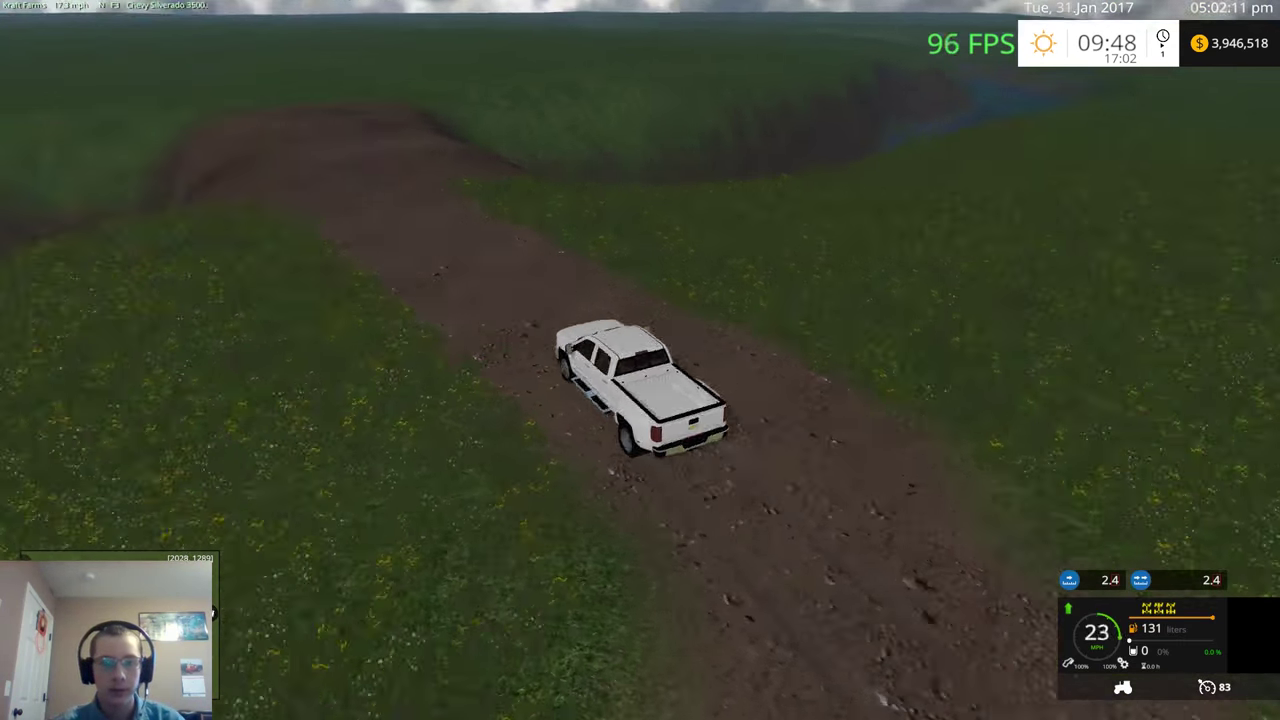
key("s")
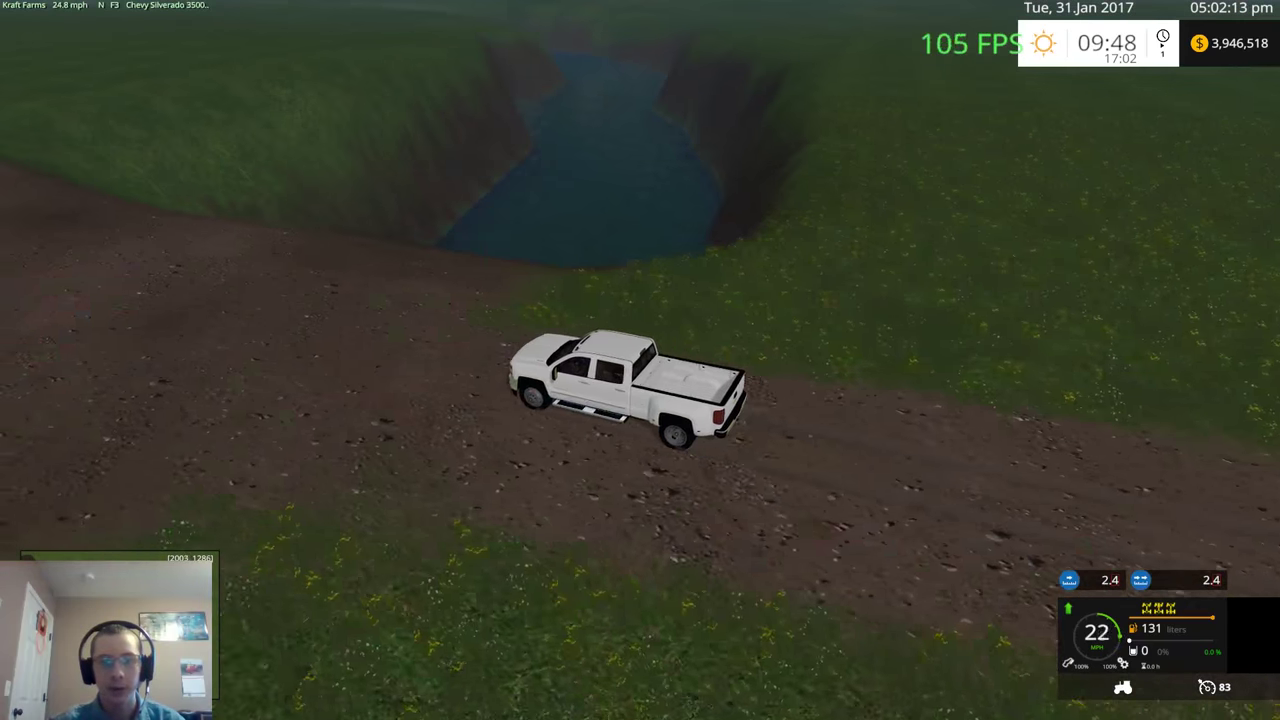
key("w")
key("d")
key("s")
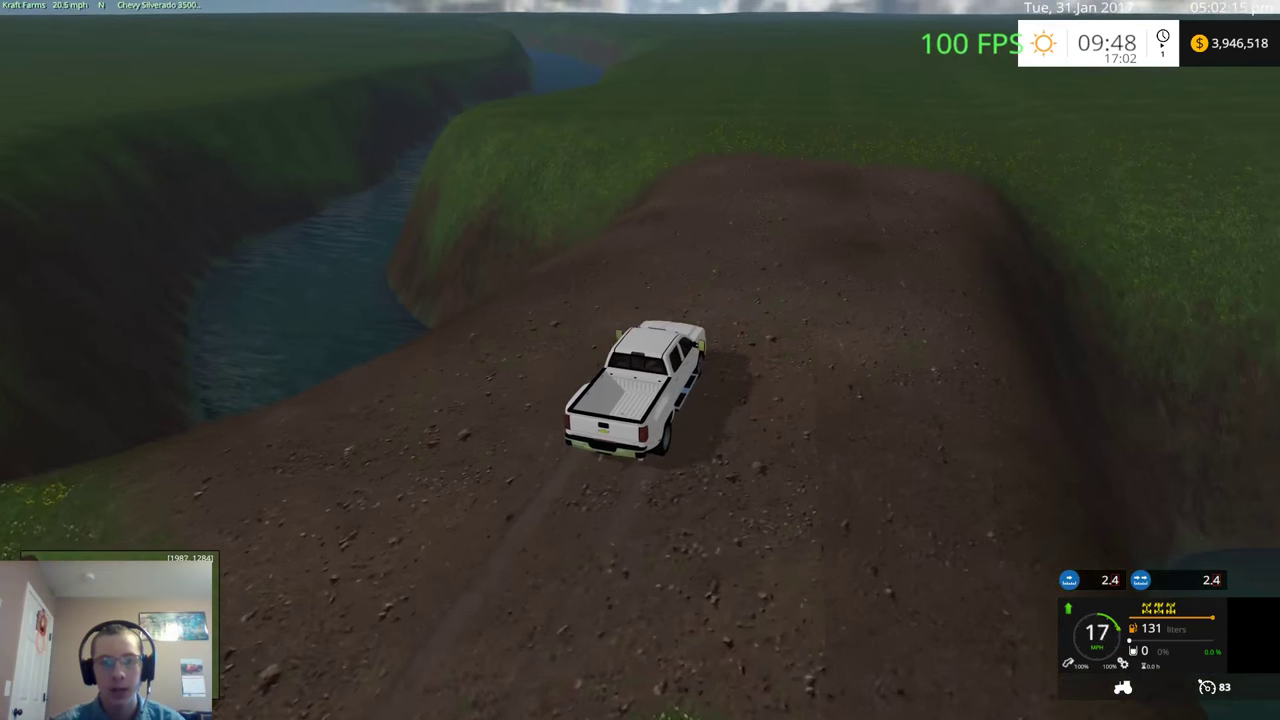
key("s")
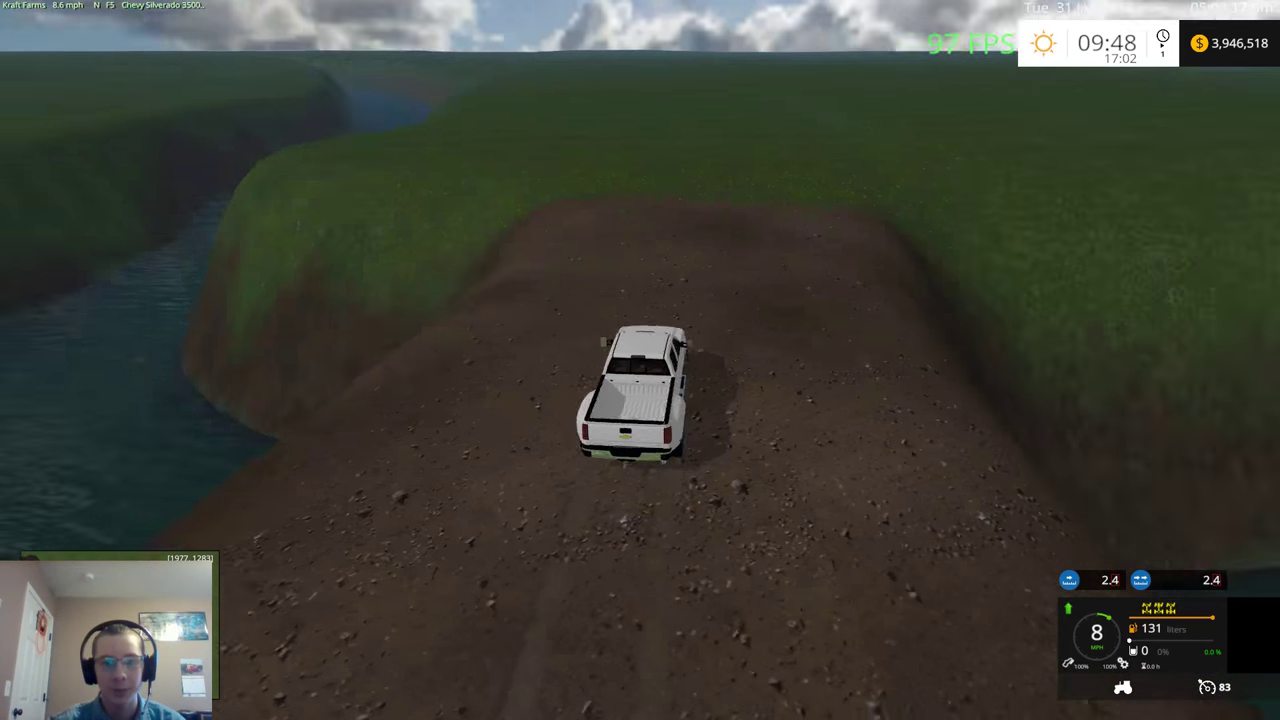
key("s")
key("w")
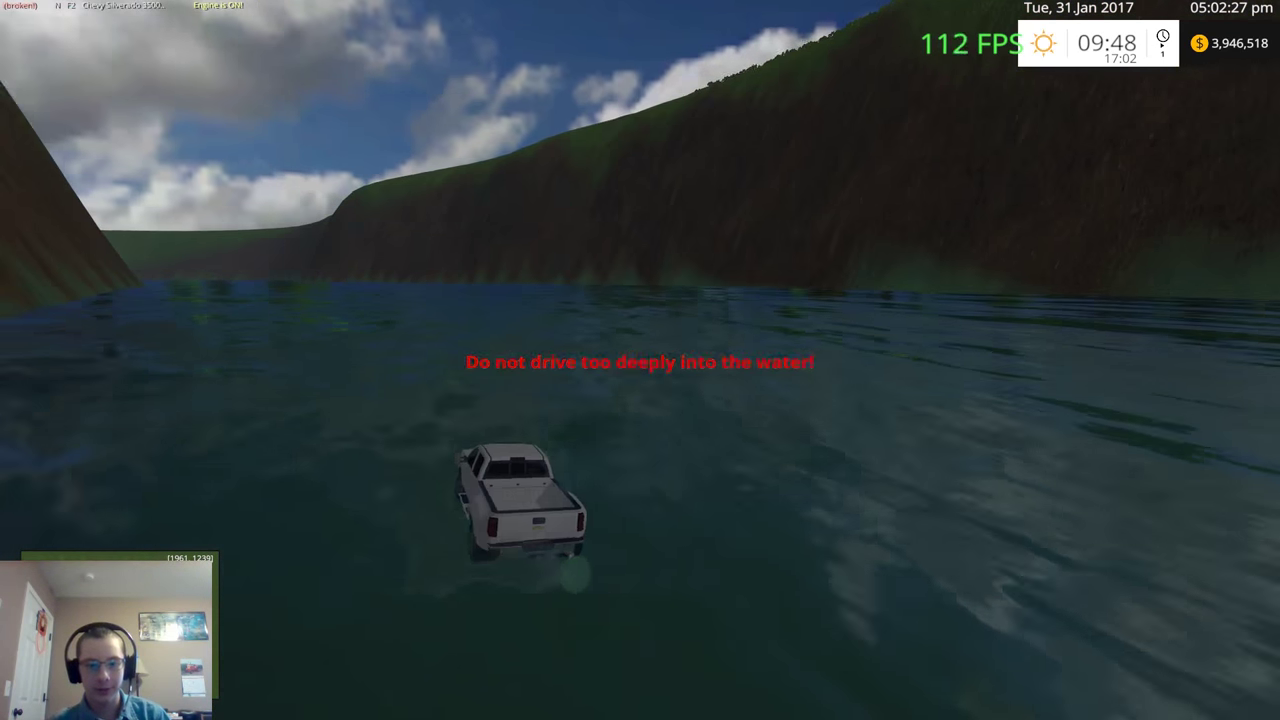
Step: Move around the submerged pickup on foot, climb out of the riverbank and view the river from high above
key("w")
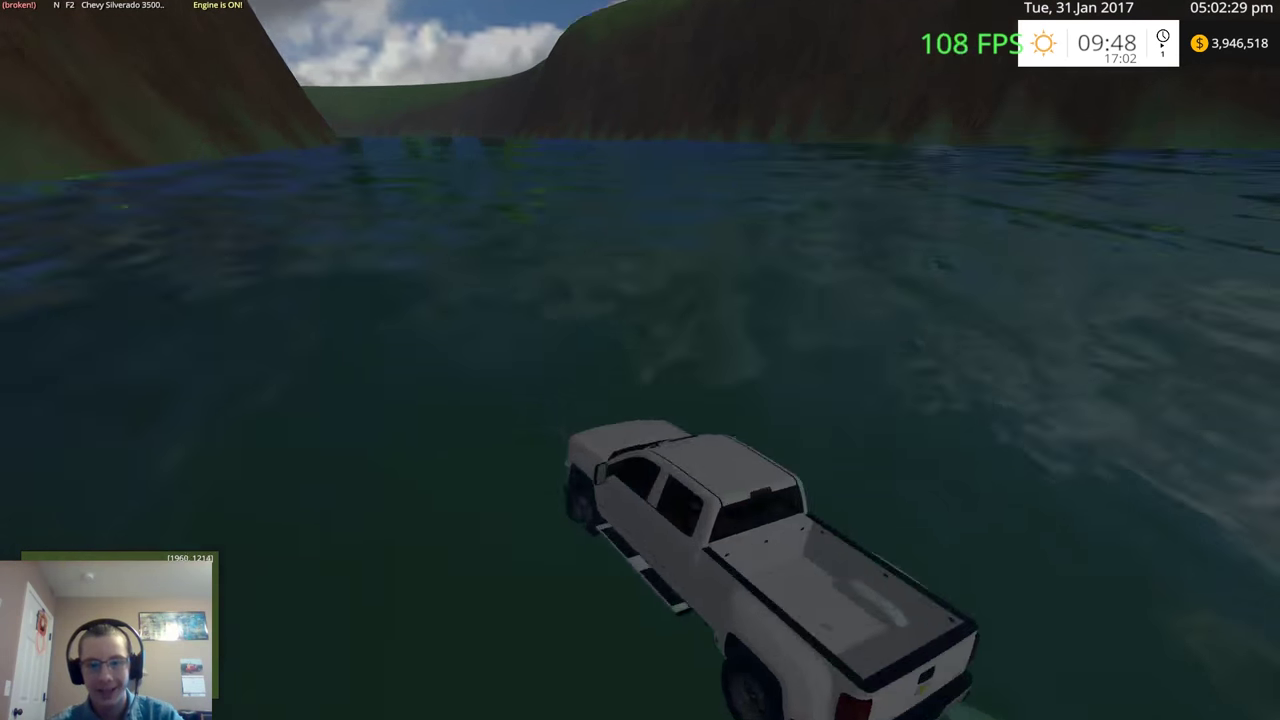
key("d")
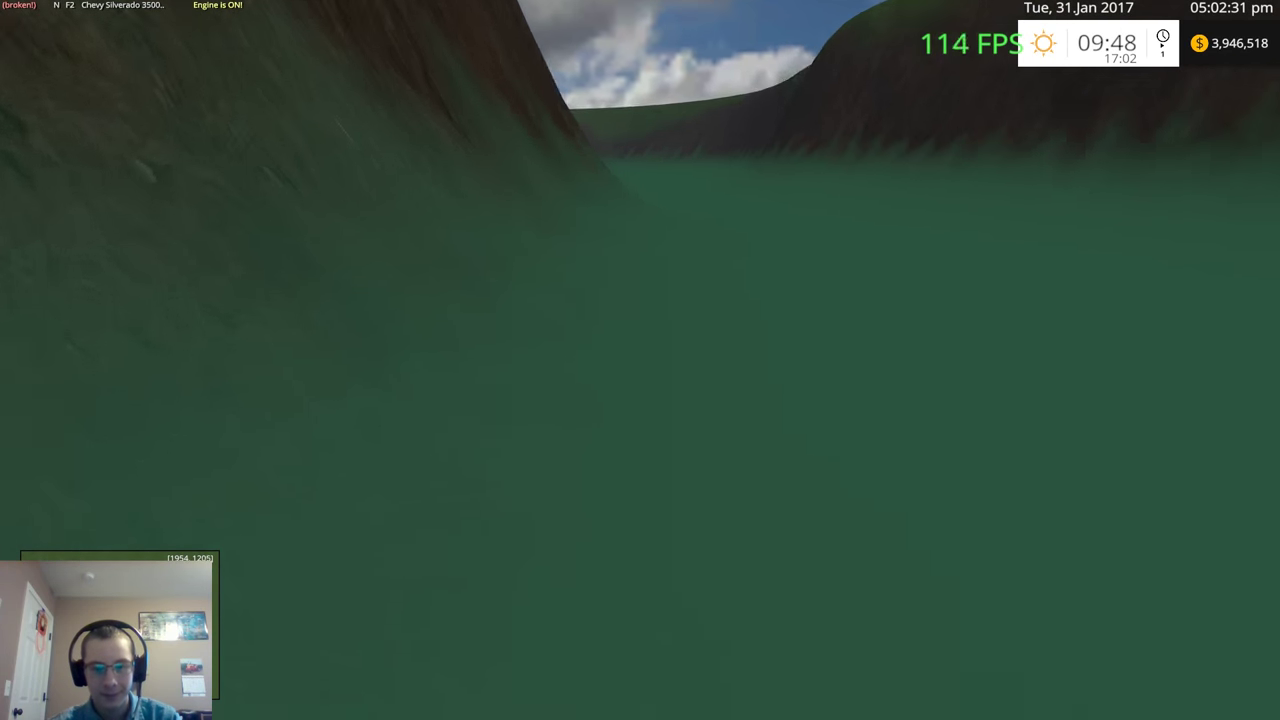
key("e")
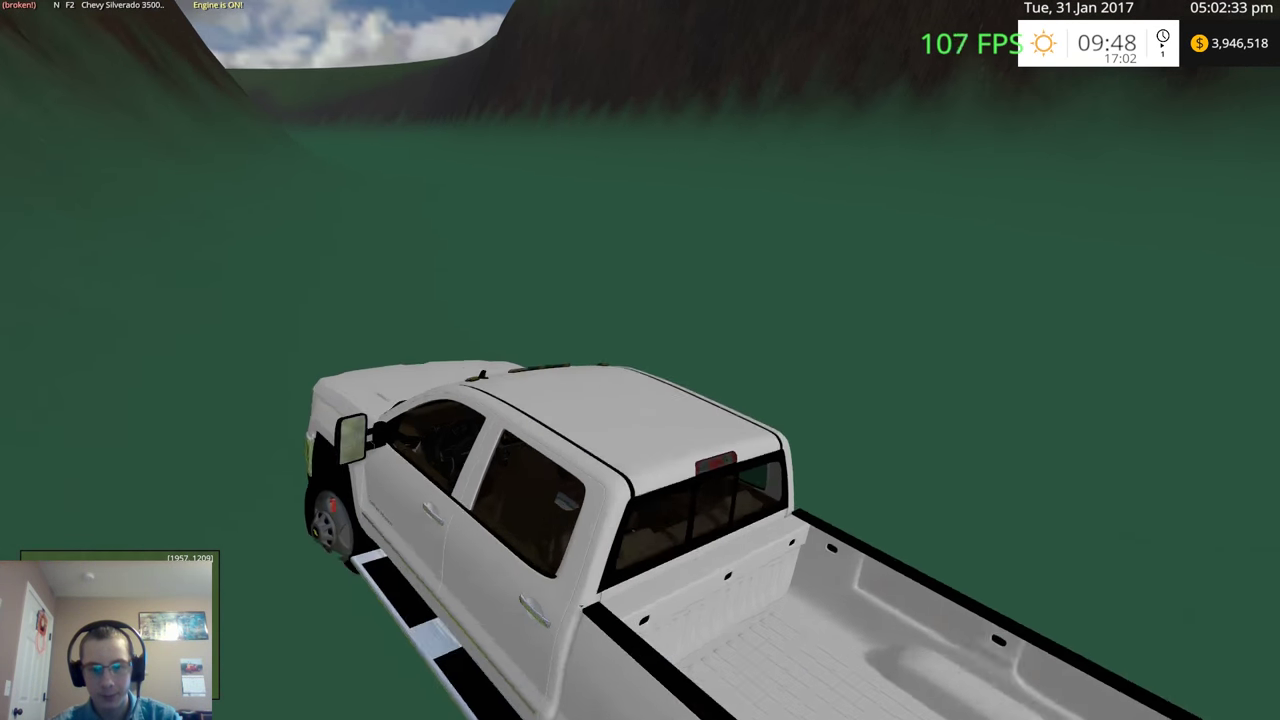
key("space")
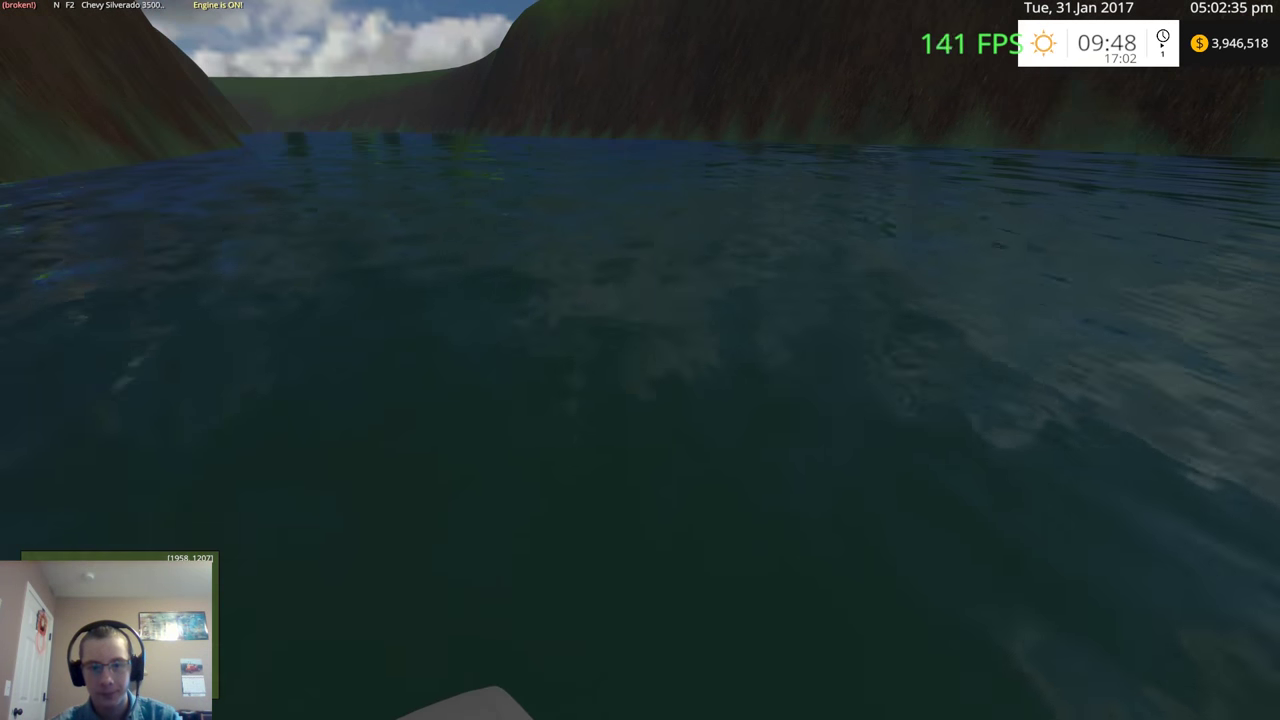
key("w")
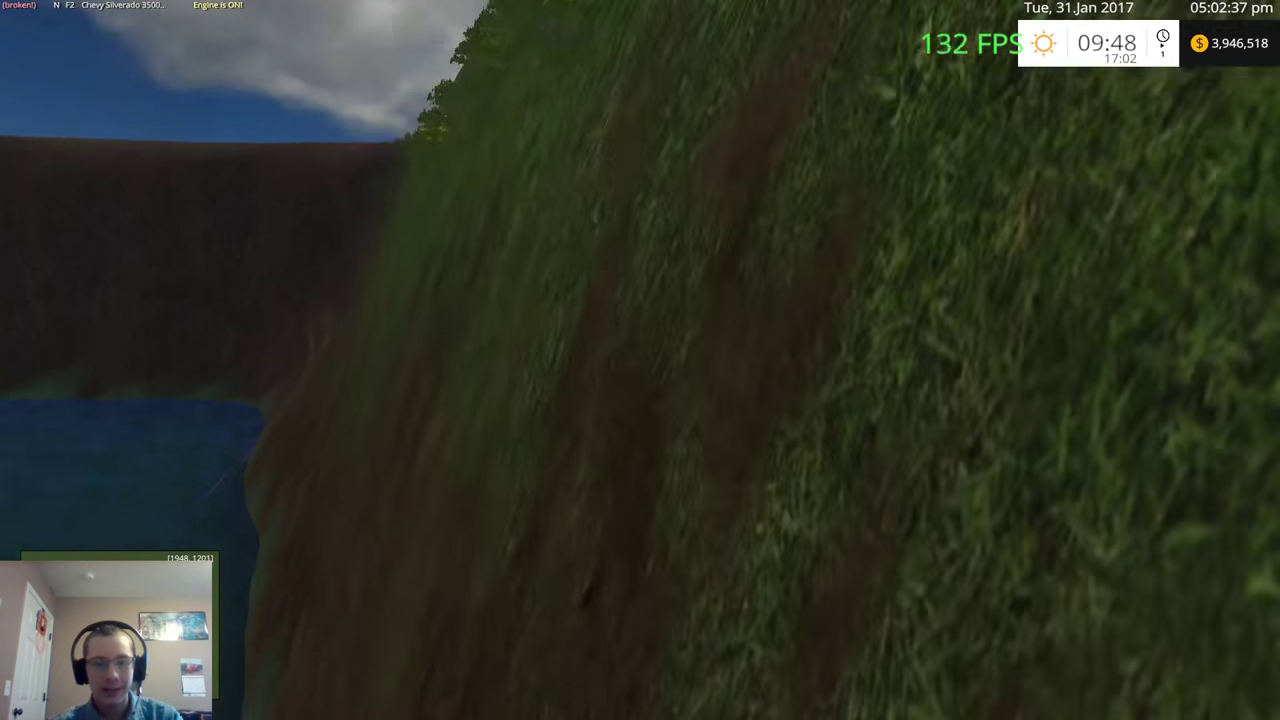
key("w")
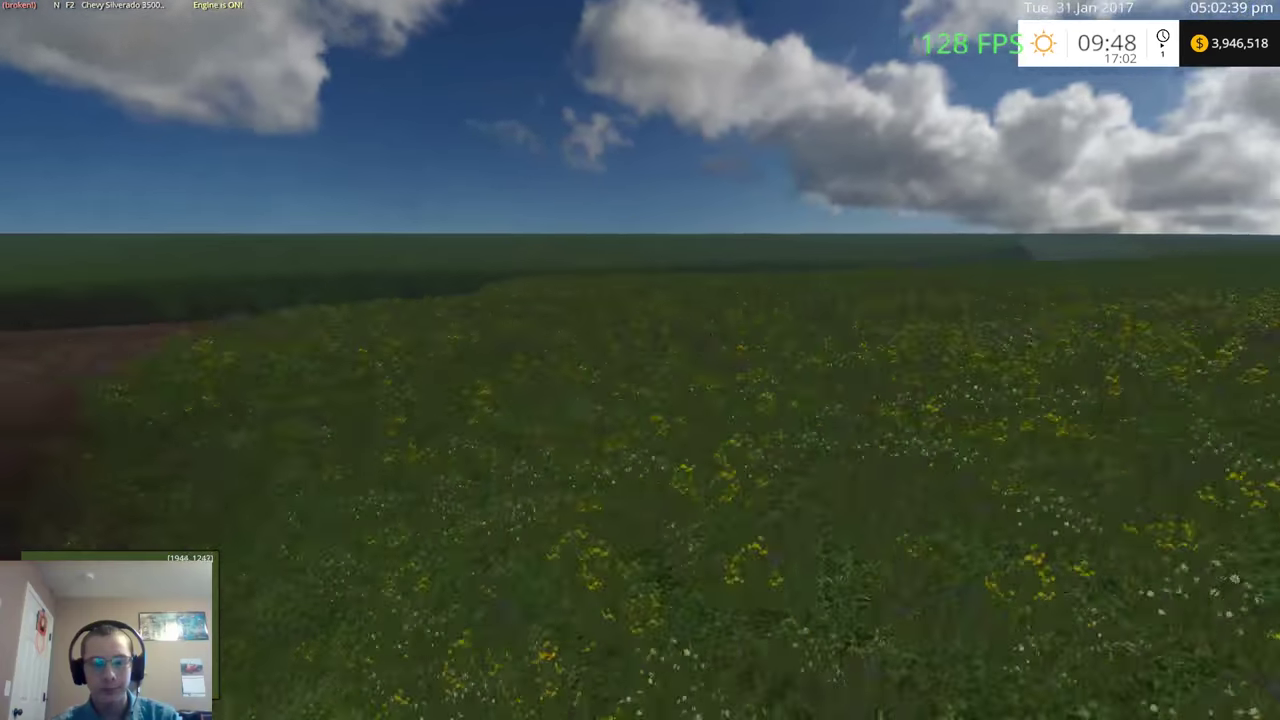
key("w")
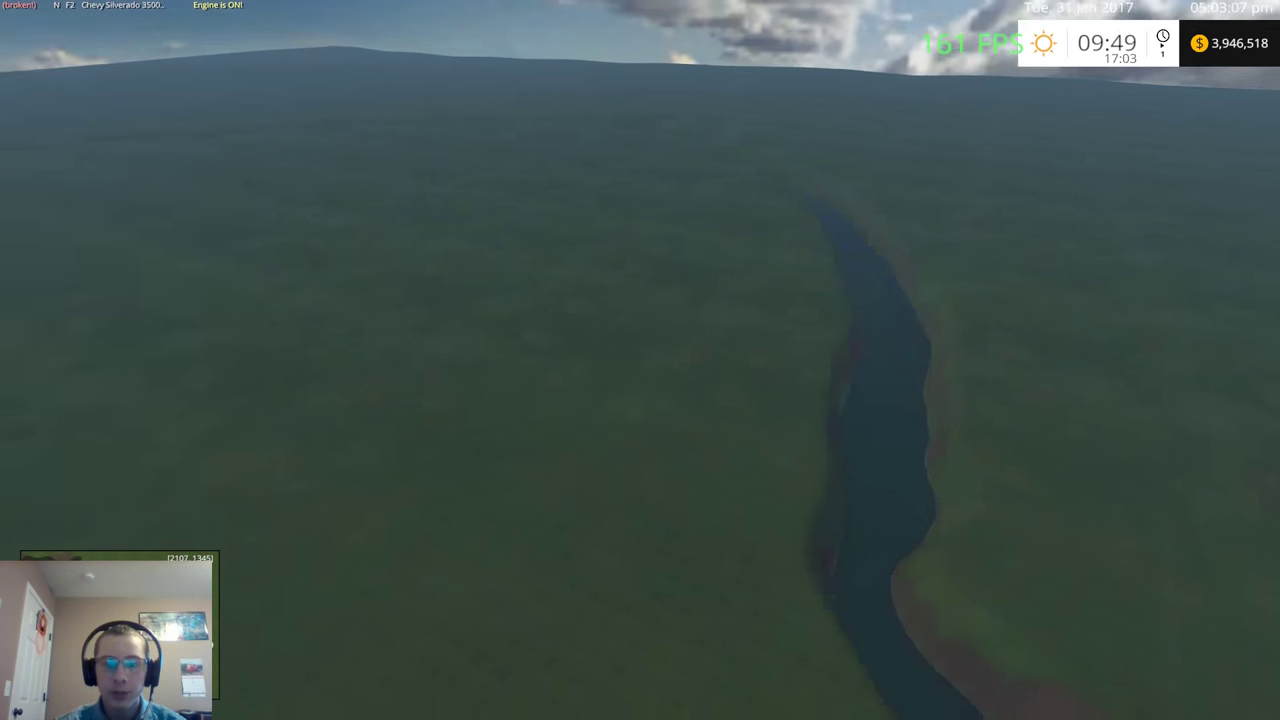
Step: Cycle through the parked tractors with their implements and return to the Sampo Rosenlew C6 harvester
key("Tab")
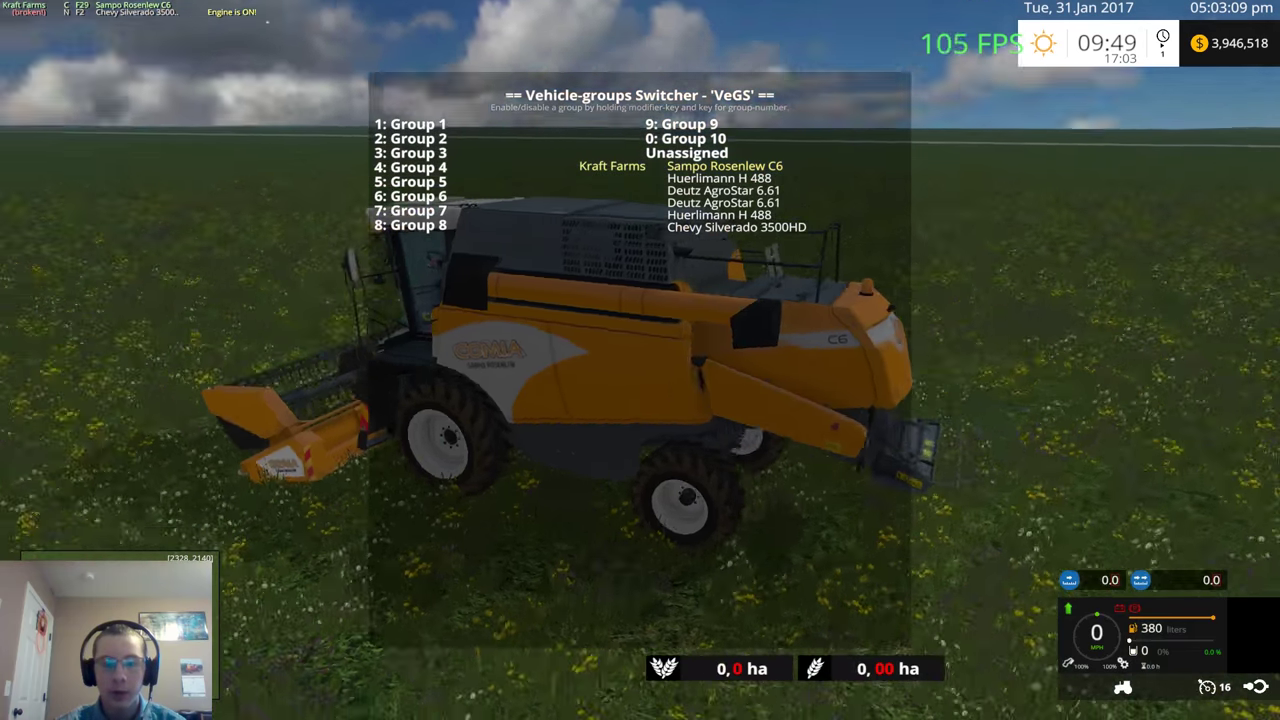
key("Tab")
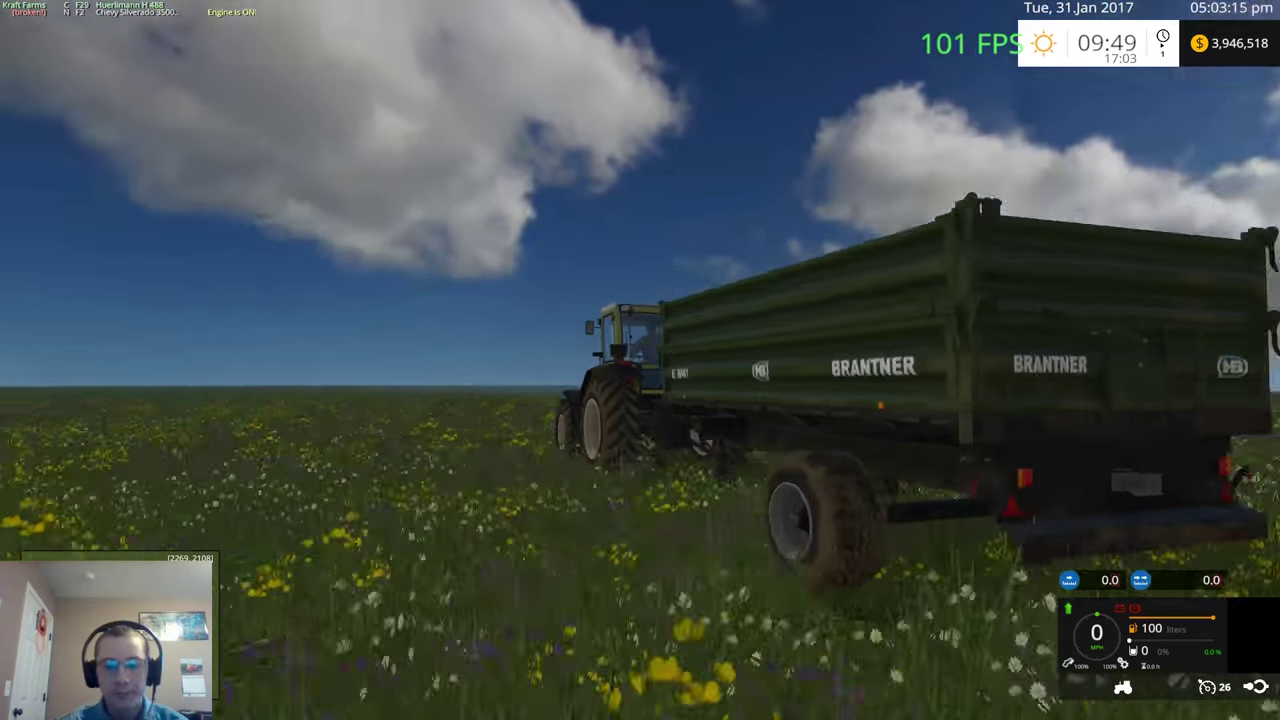
key("Tab")
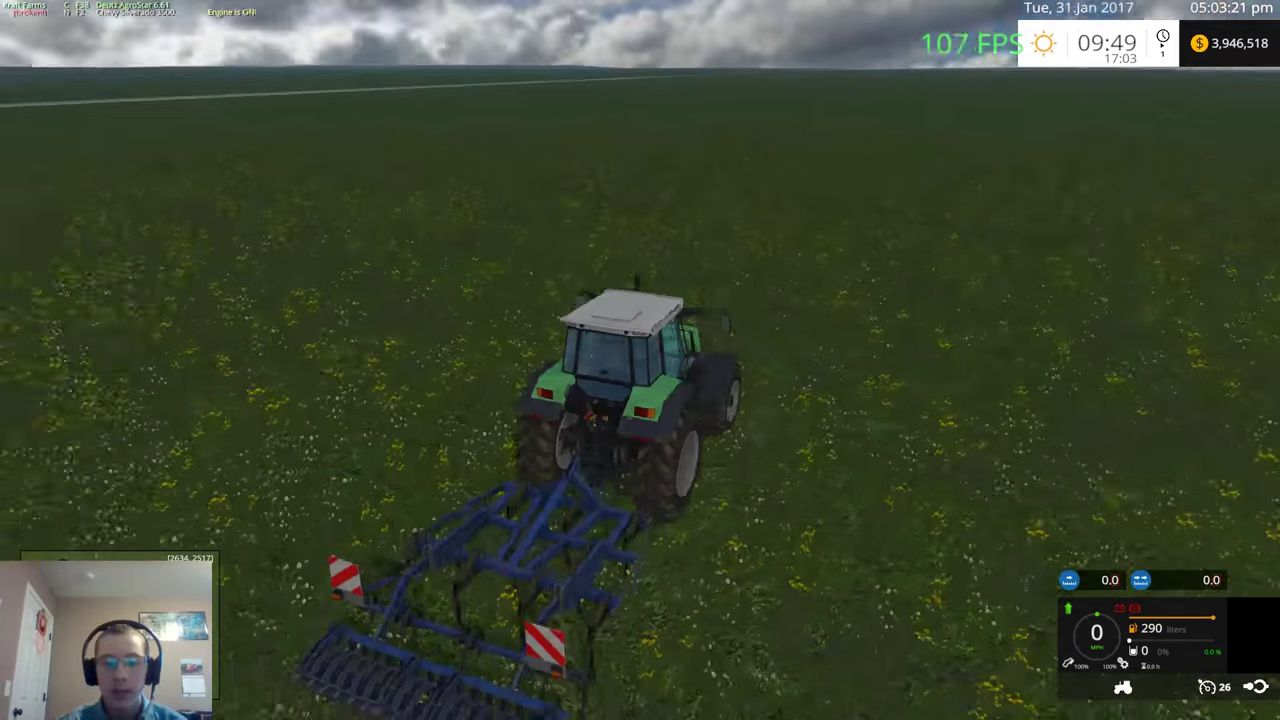
key("Tab")
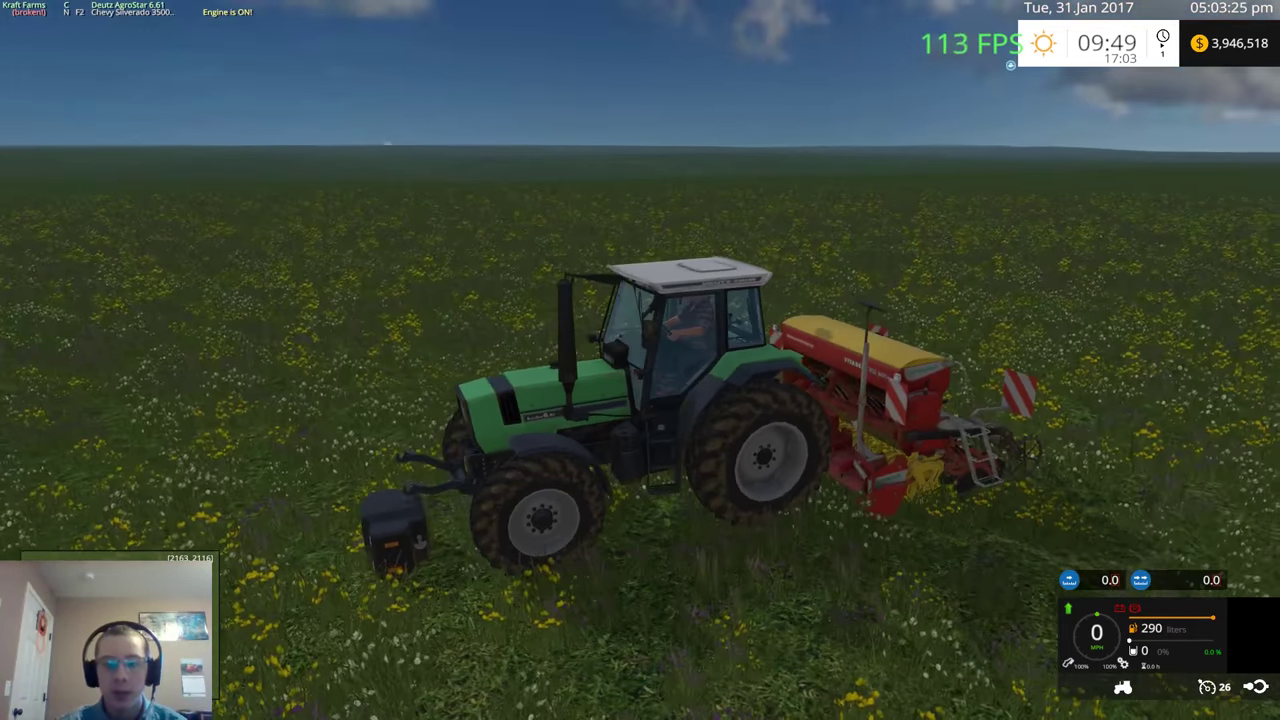
key("Tab")
key("Tab")
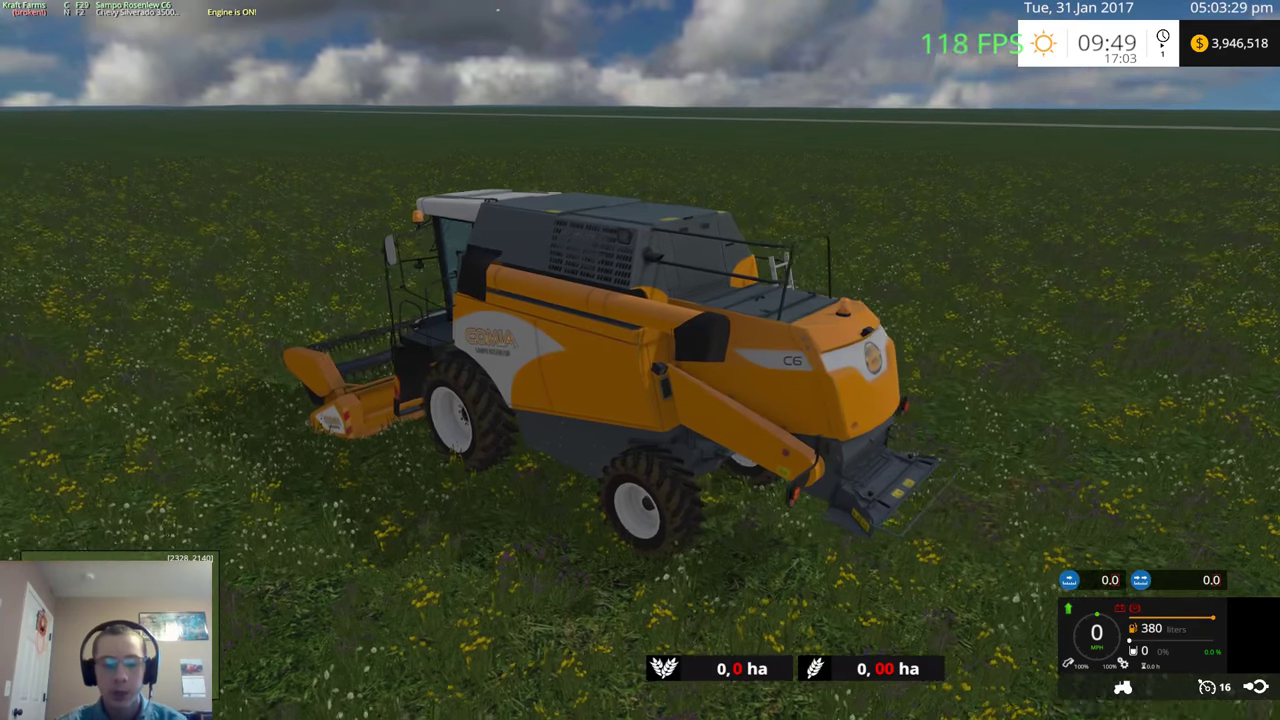
key("p")
key("Escape")
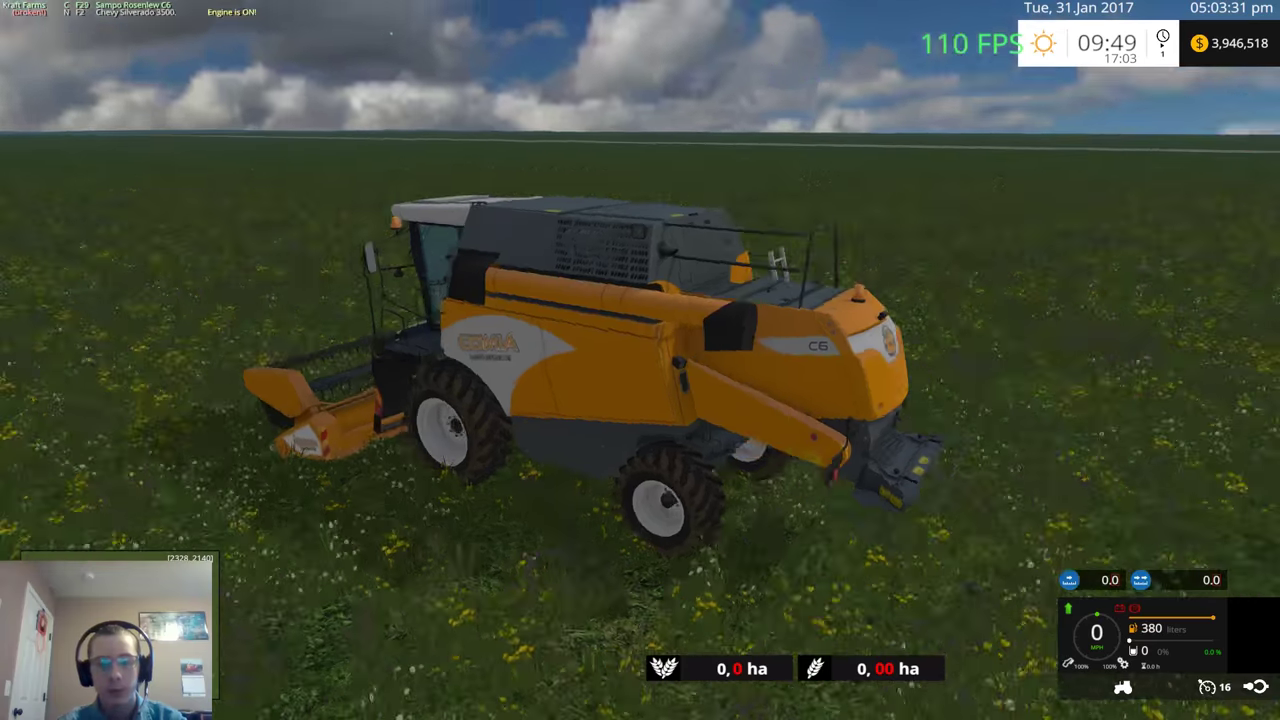